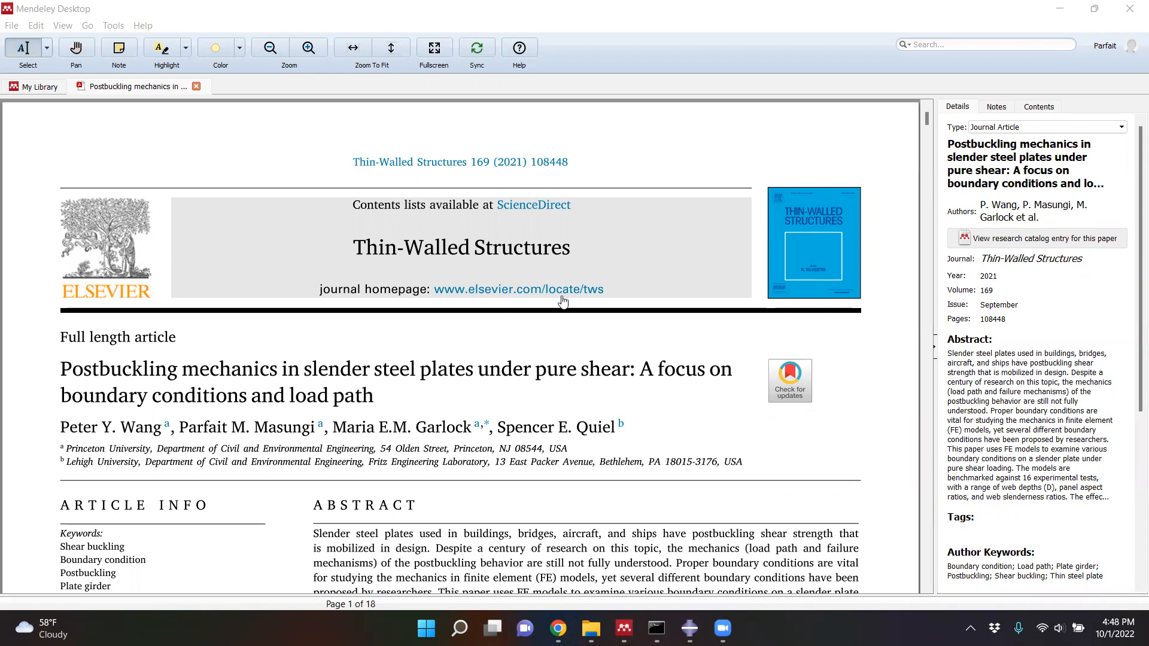
# - Look through the paper's abstract, finite element model section and the Fig. 1 boundary condition models
pyautogui.scroll(-3, 525, 324)
pyautogui.scroll(-4, 525, 326)
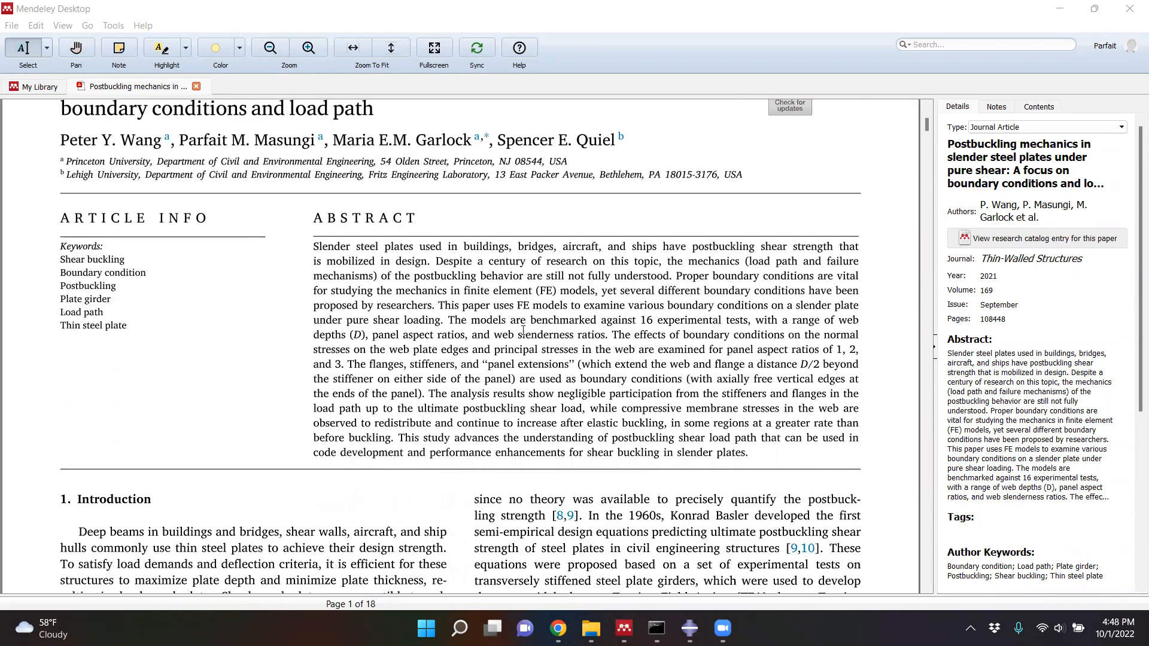
pyautogui.scroll(-4, 511, 349)
pyautogui.scroll(-5, 509, 352)
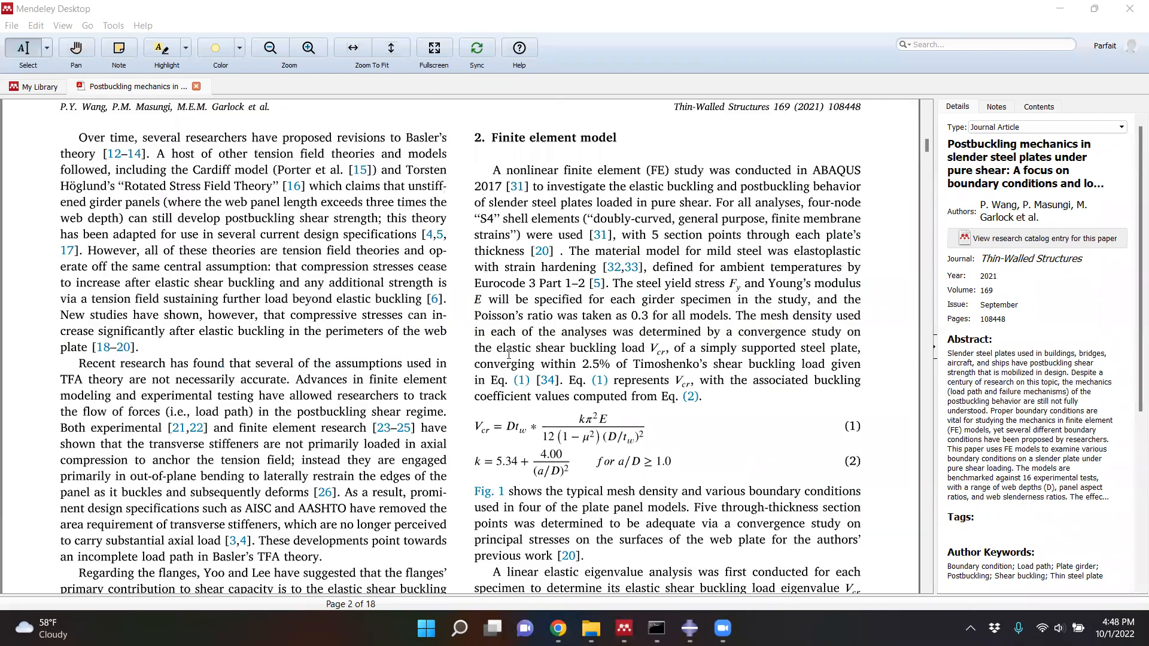
pyautogui.scroll(-6, 495, 356)
pyautogui.scroll(-8, 484, 359)
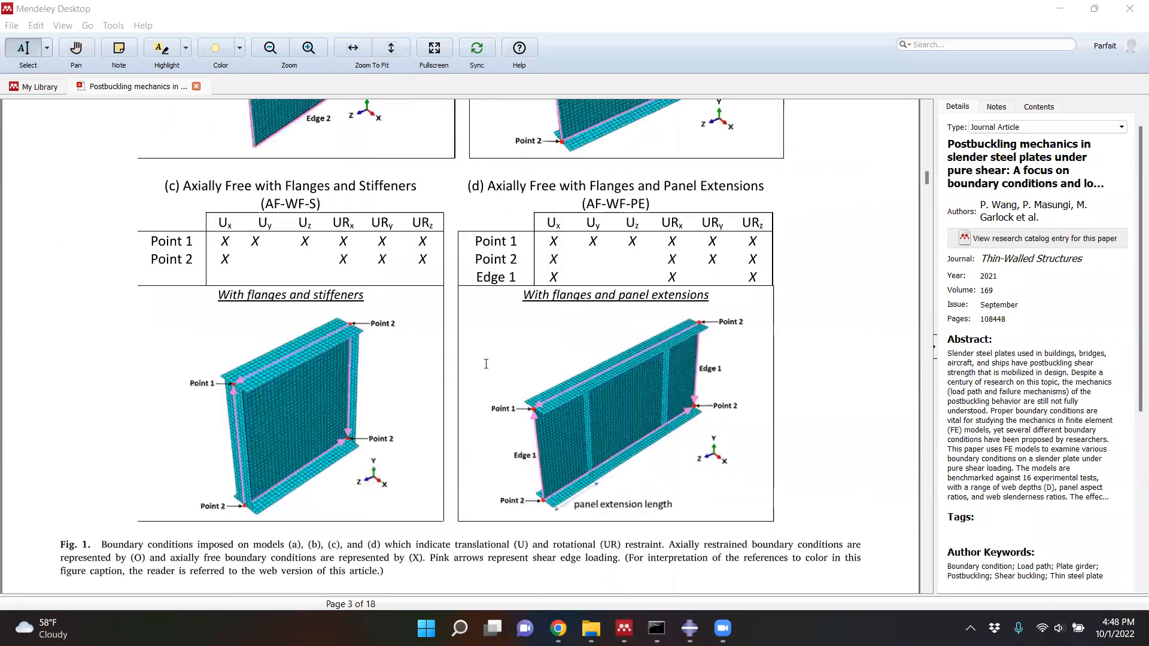
pyautogui.scroll(6, 492, 366)
pyautogui.scroll(-20, 515, 254)
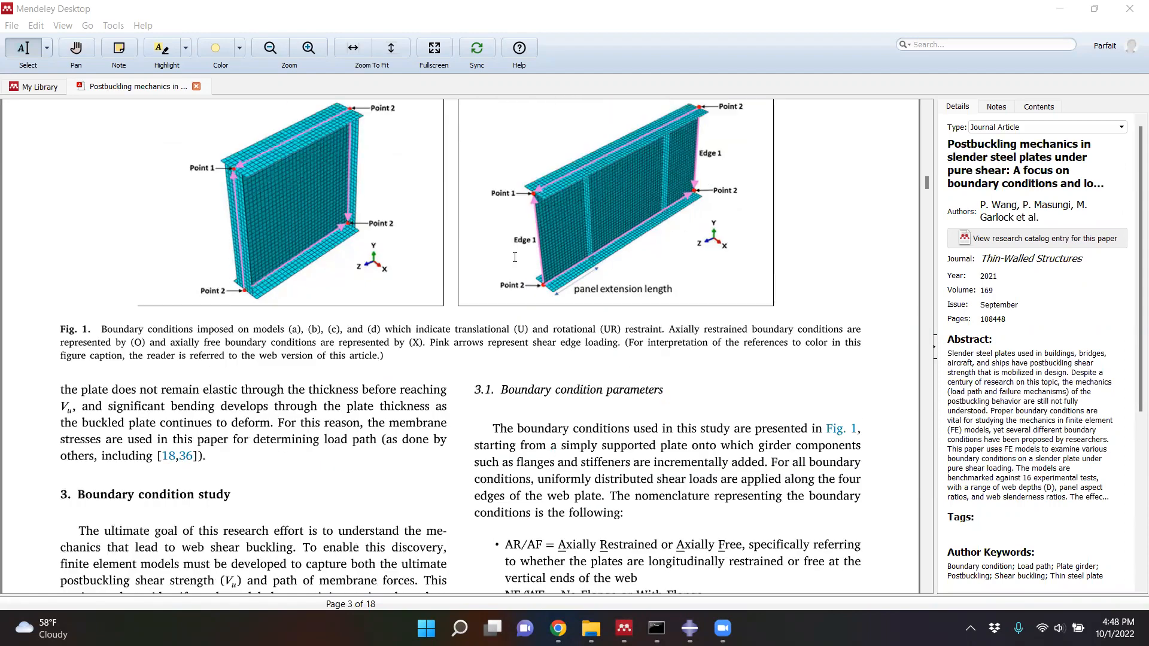
# - Find Table 1 with the geometric and material properties and select the specimen name G6-T1
pyautogui.scroll(-15, 519, 266)
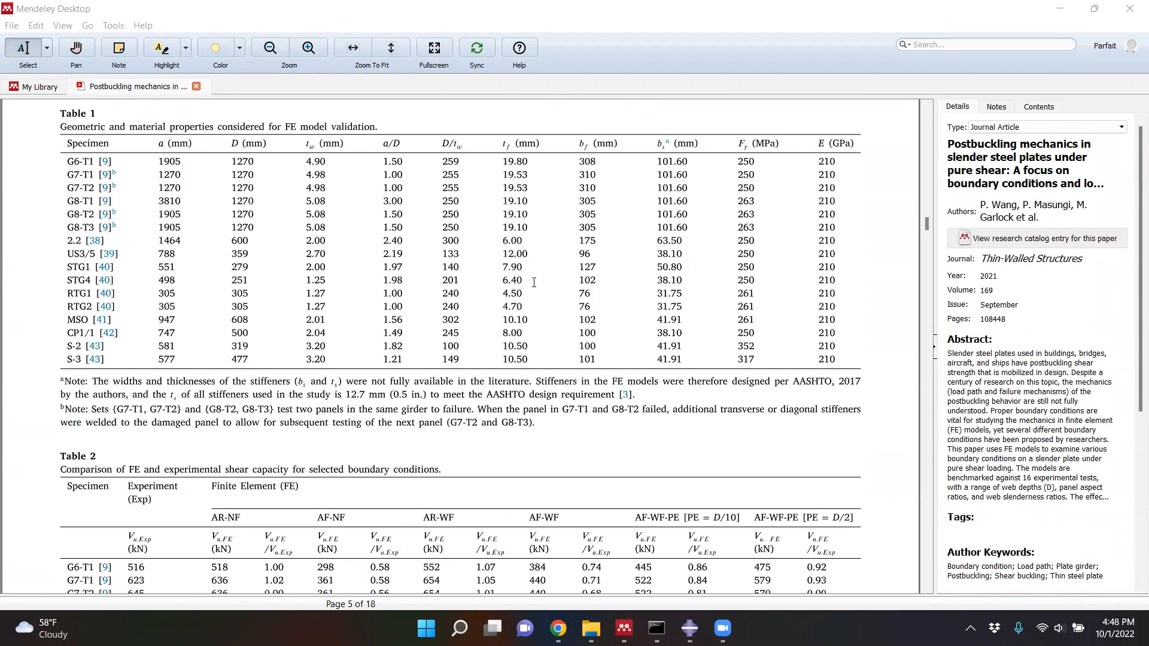
pyautogui.scroll(1, 353, 210)
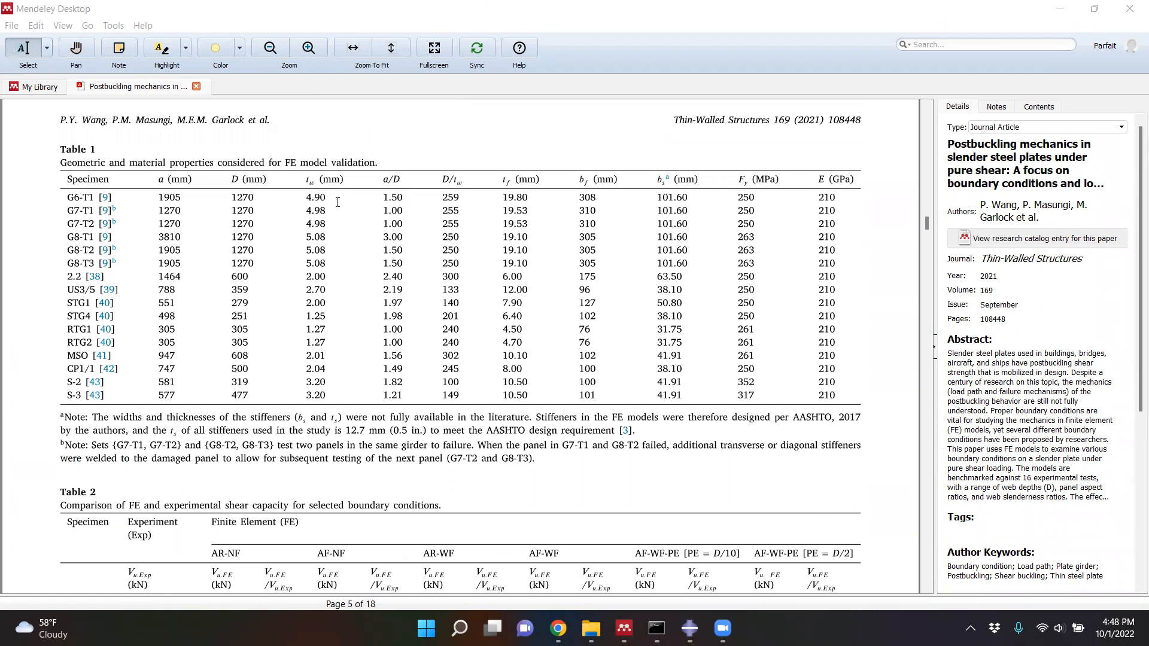
pyautogui.moveTo(70, 198); pyautogui.dragTo(66, 197)
pyautogui.click(66, 196)
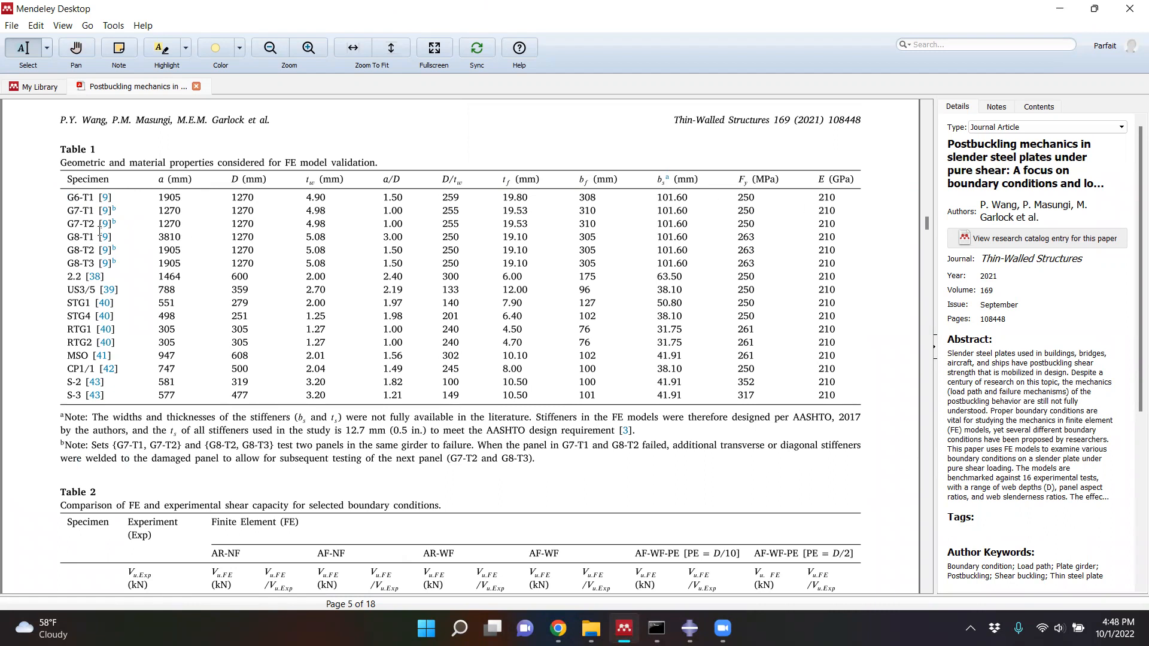
pyautogui.moveTo(67, 197); pyautogui.dragTo(95, 197)
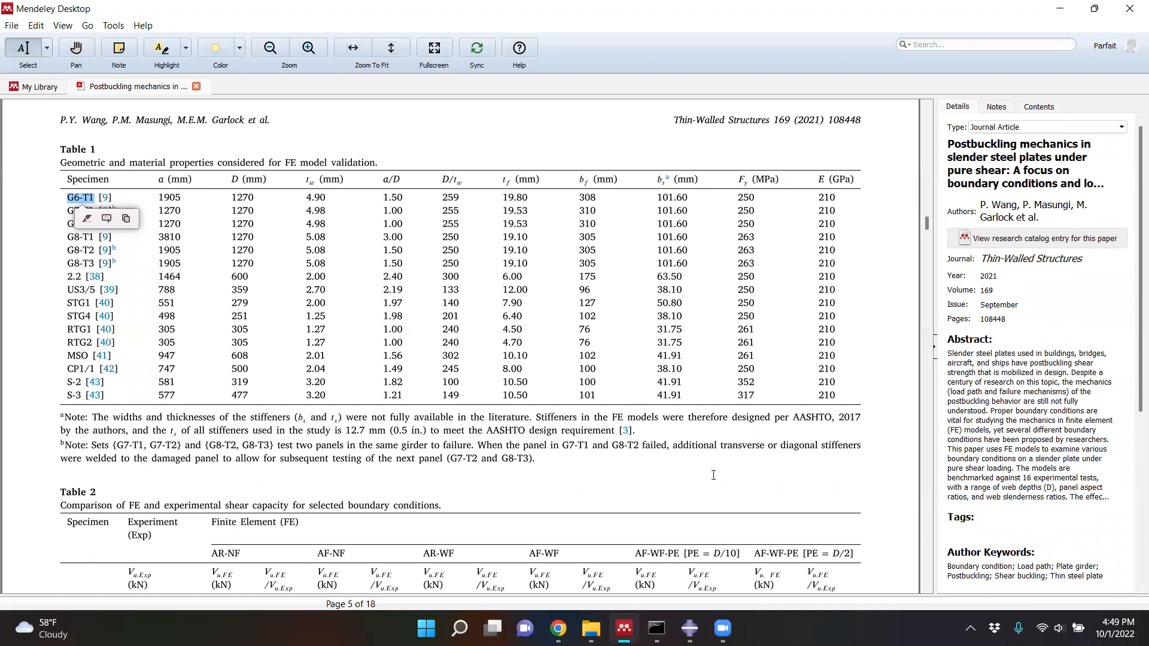
# - Switch to Abaqus/CAE and set the work directory to the WSB_ABAQUS folder on drive D
pyautogui.click(689, 628)
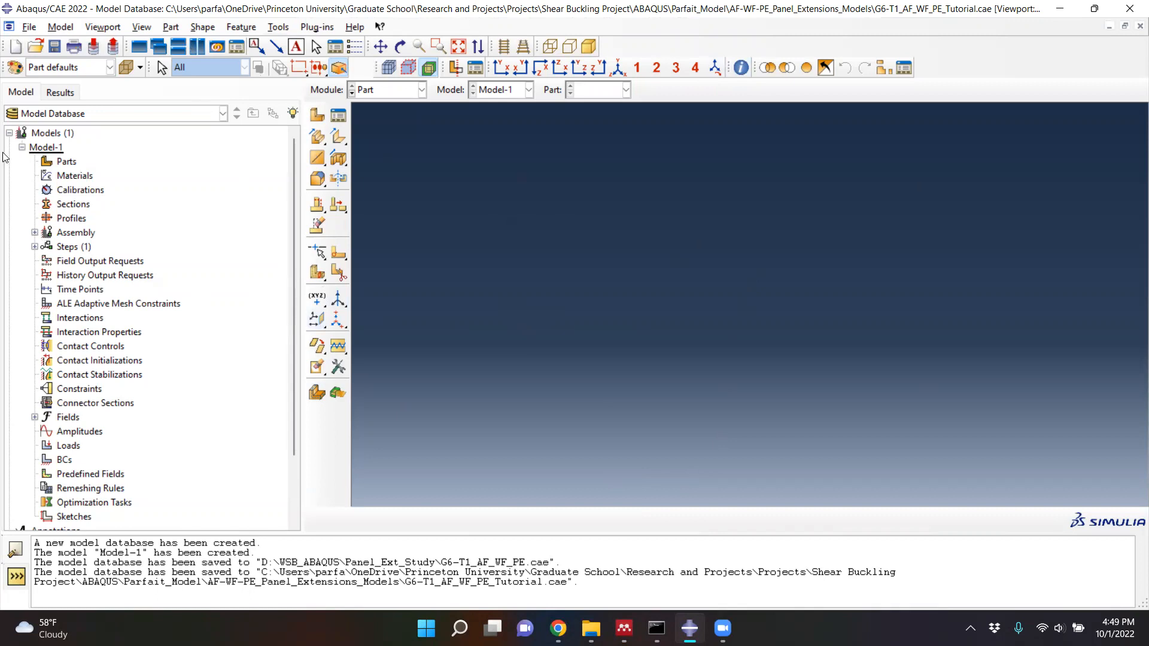
pyautogui.click(29, 27)
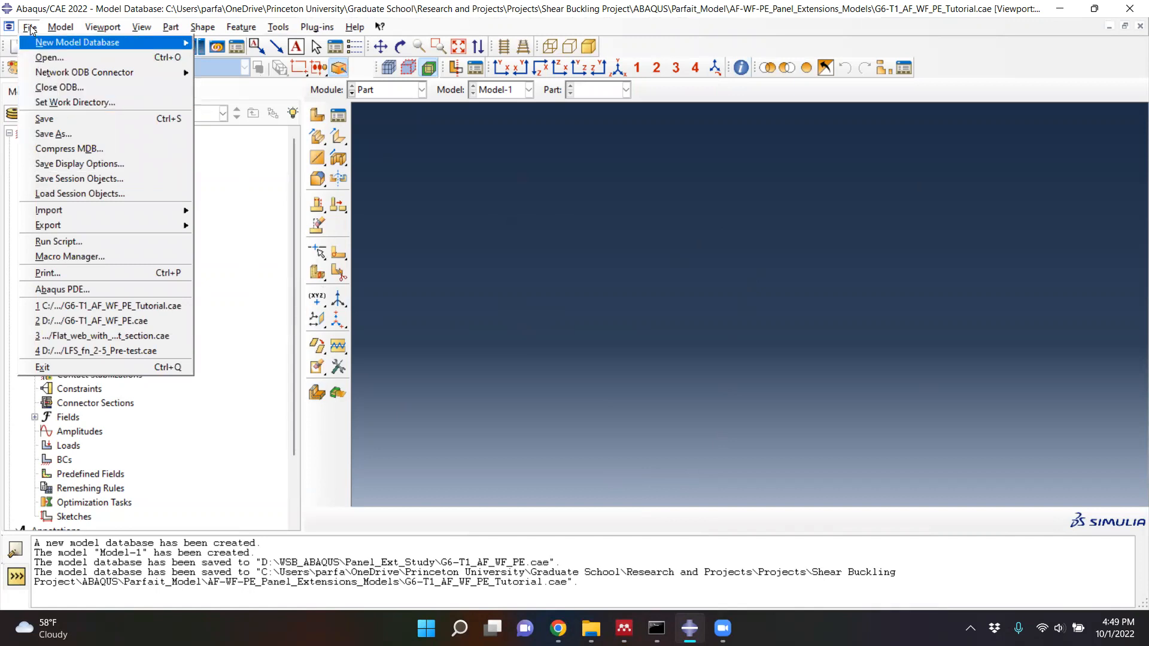
pyautogui.click(53, 103)
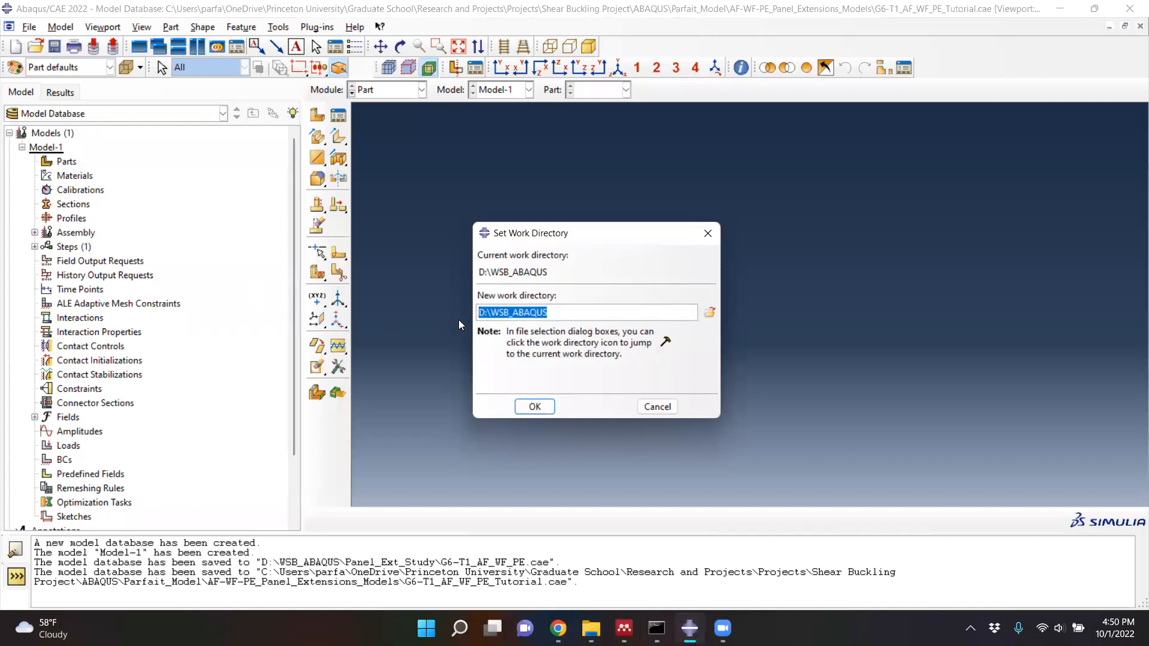
pyautogui.click(709, 314)
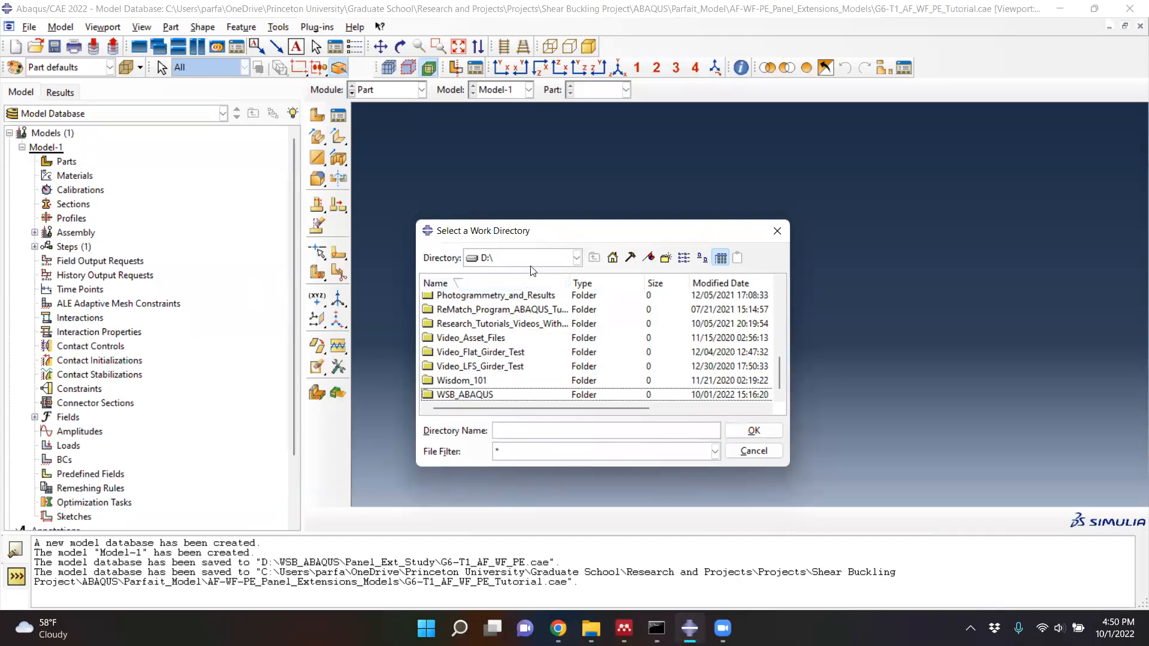
pyautogui.click(478, 396)
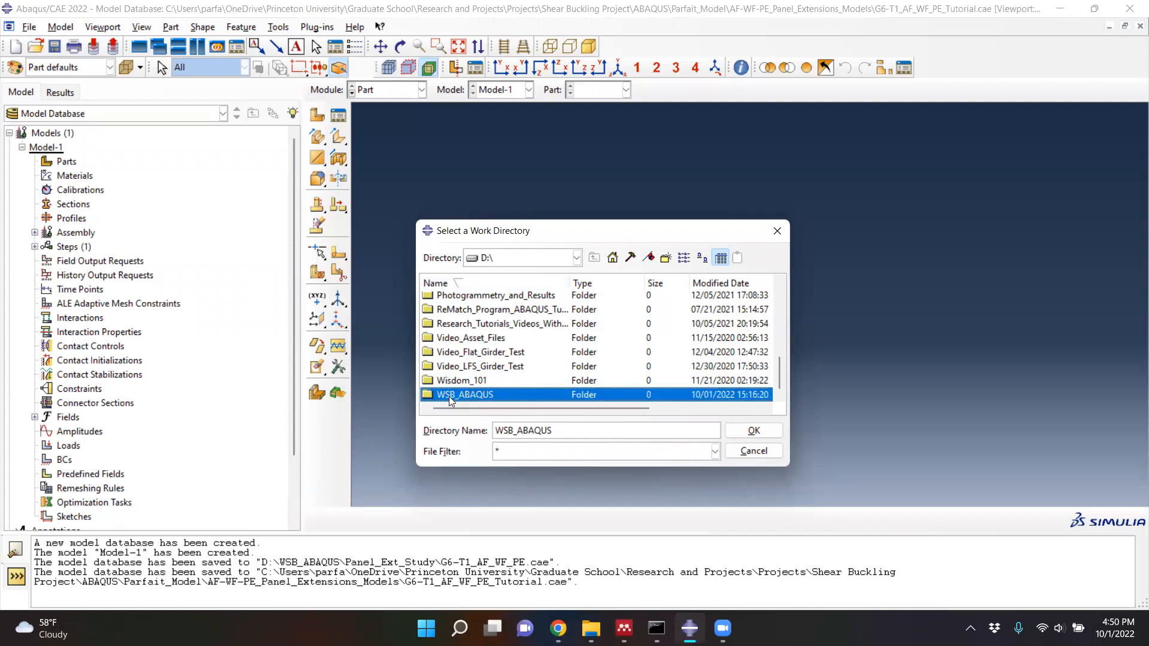
pyautogui.click(748, 431)
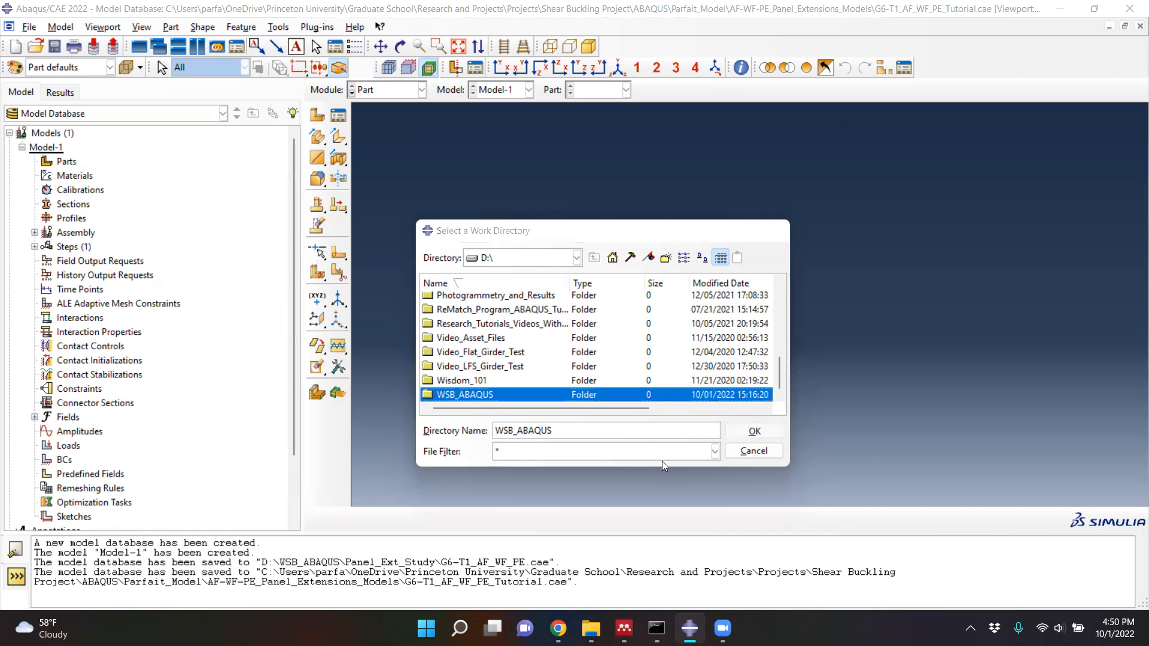
pyautogui.click(544, 408)
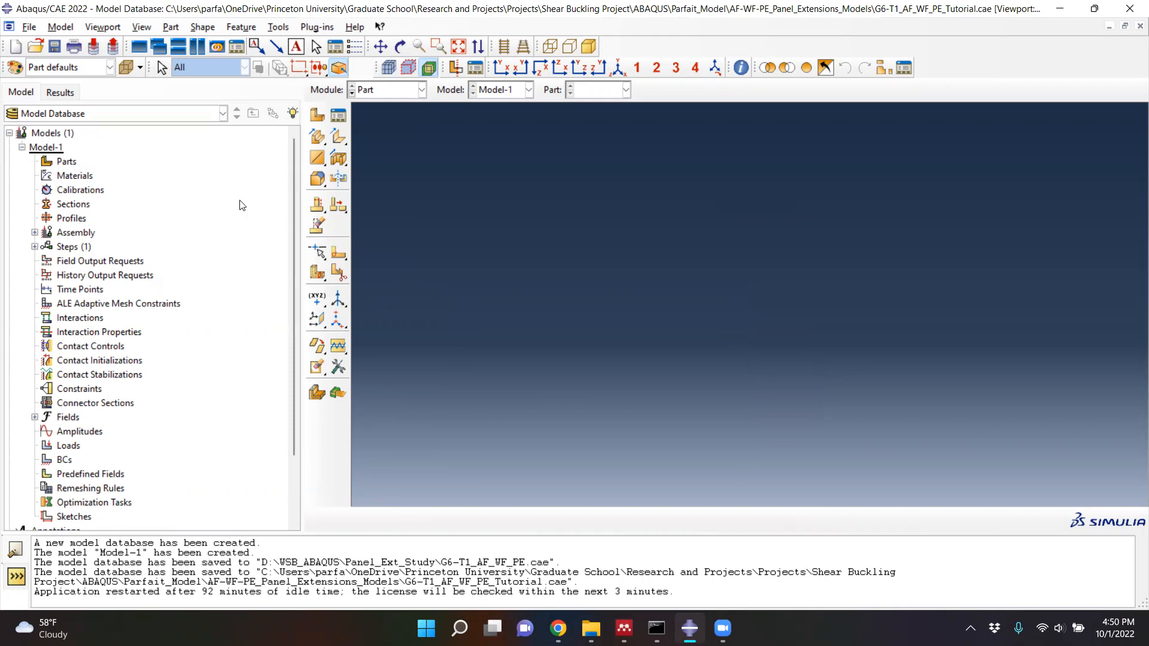
# - Save the model database as G6-T1_AF_WF_PE_Tutorial.cae in the AF-WF-PE_Panel_Extensions_Models folder, overwriting the existing file
pyautogui.click(30, 28)
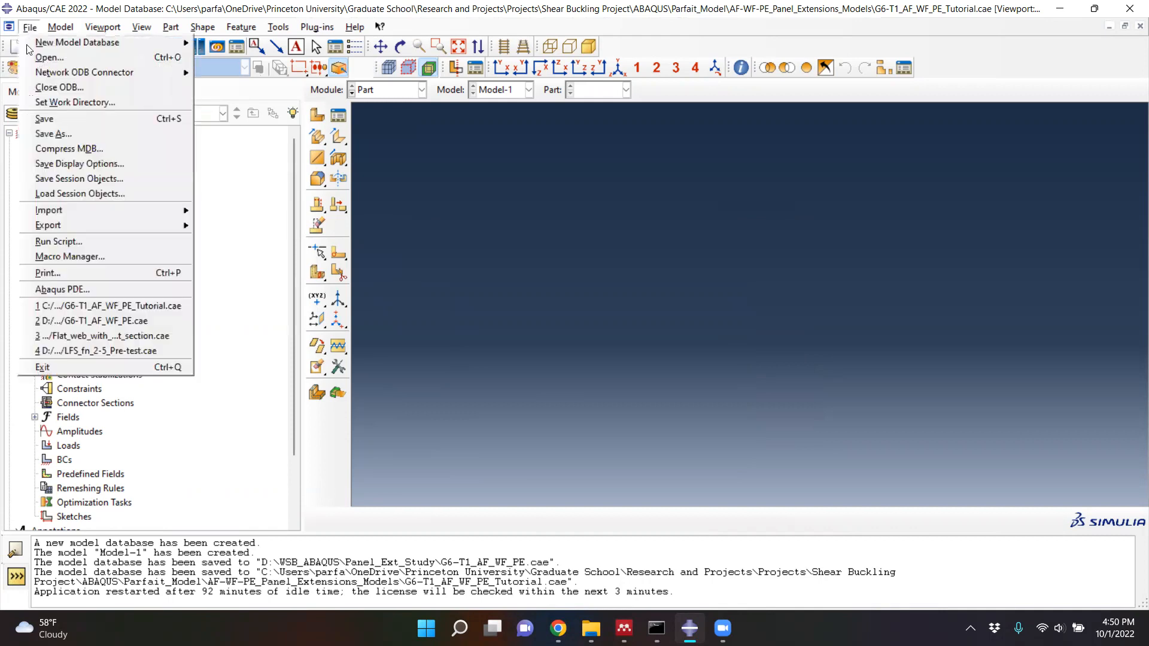
pyautogui.click(52, 133)
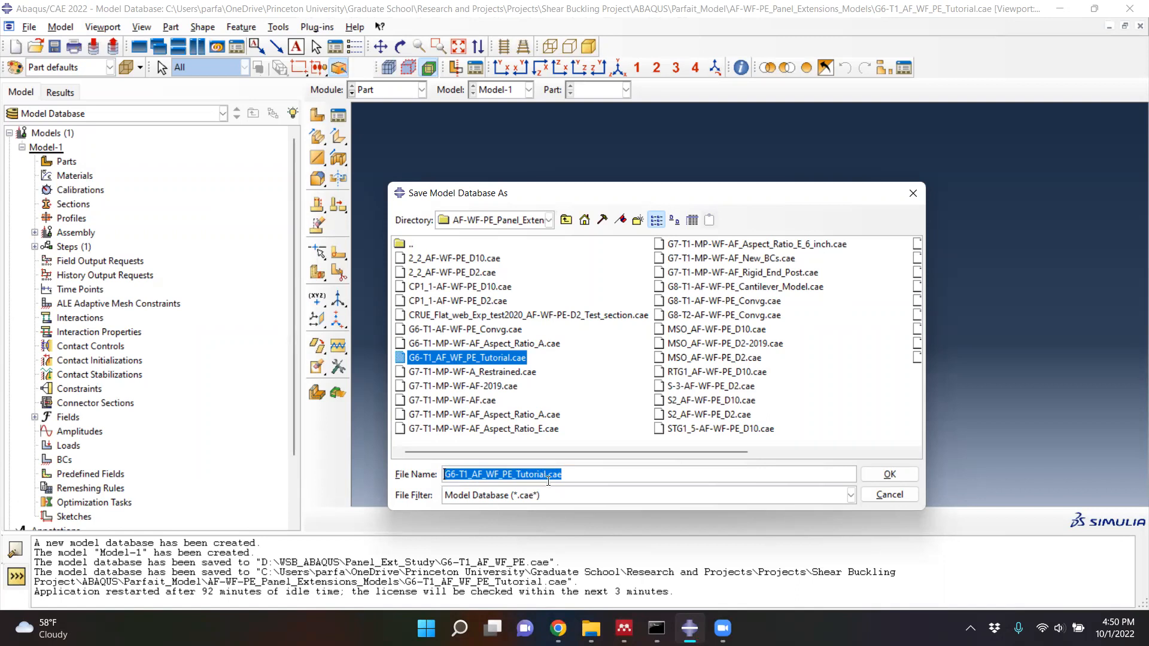
pyautogui.click(568, 478)
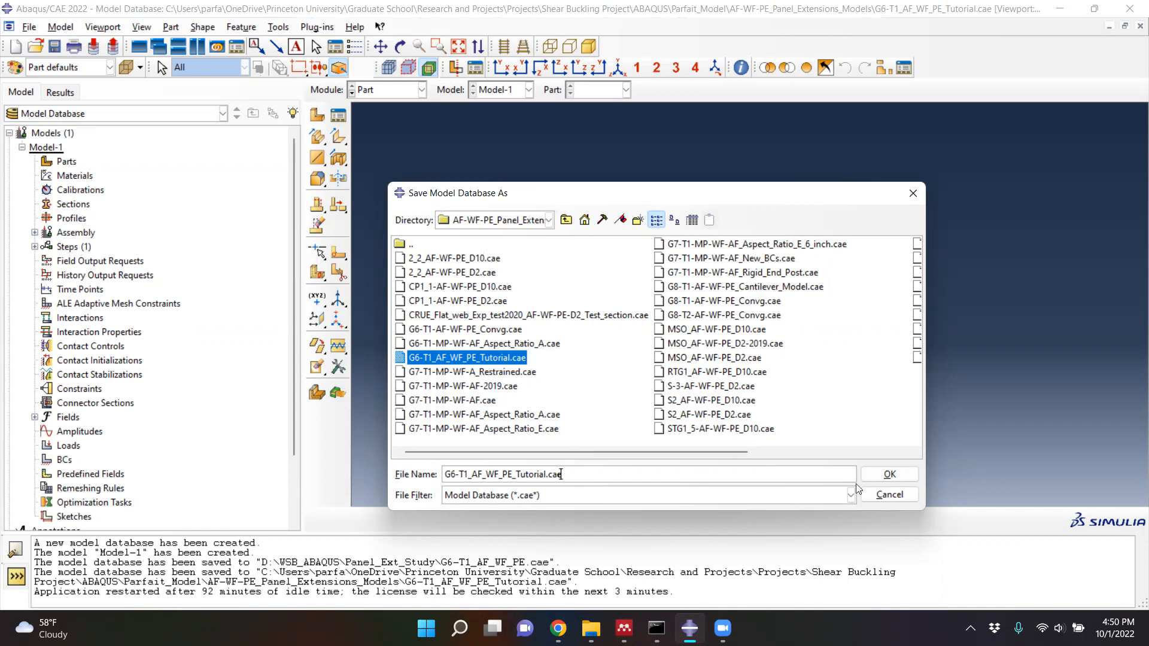
pyautogui.click(895, 478)
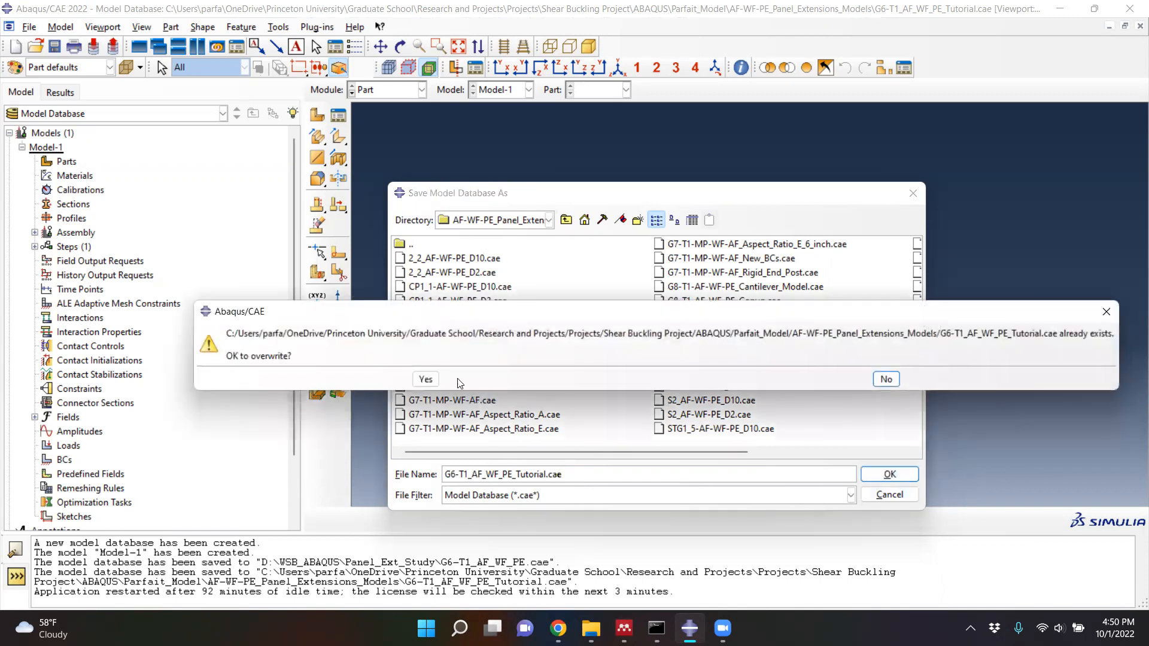
pyautogui.click(425, 380)
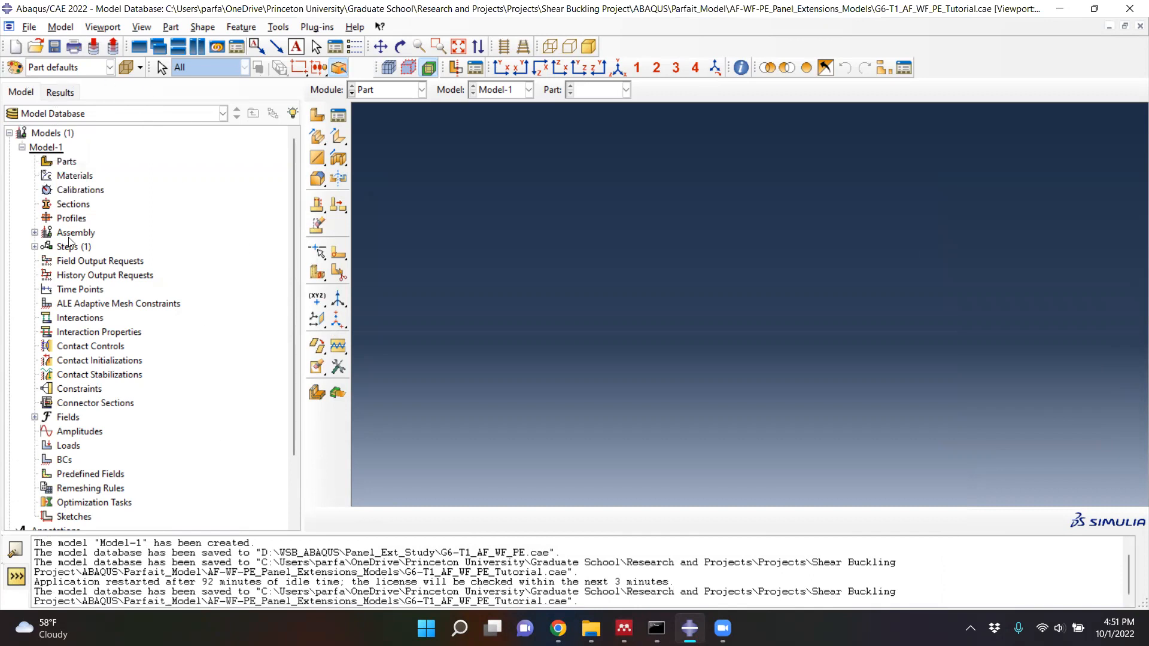
# - Rename Model-1 to Vcr_Buckle_G6-T1
pyautogui.click(48, 148)
pyautogui.rightClick(46, 150)
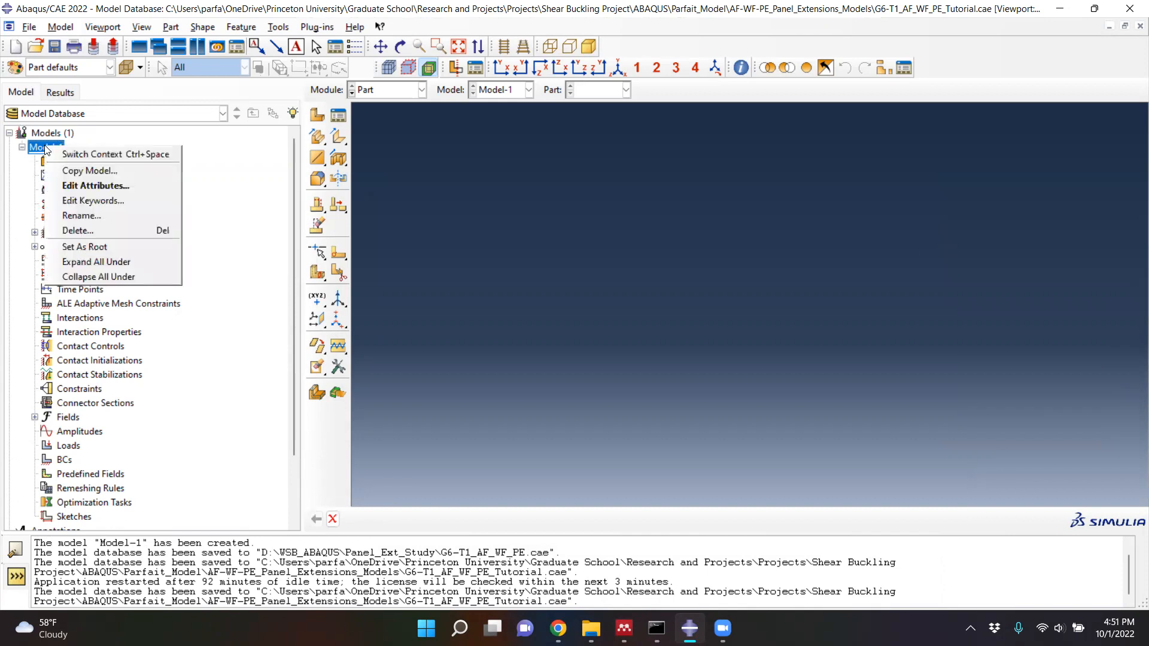
pyautogui.click(81, 215)
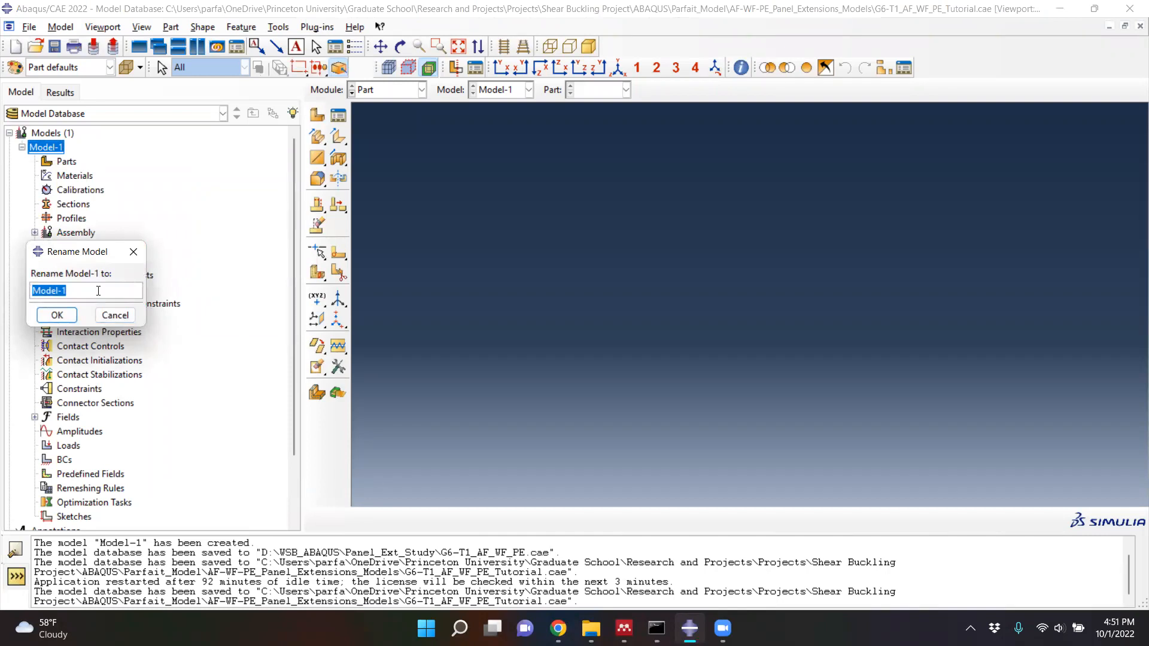
pyautogui.write('G6-T1')
pyautogui.press('Home')
pyautogui.write('Vcr_Buckle_')
pyautogui.click(67, 319)
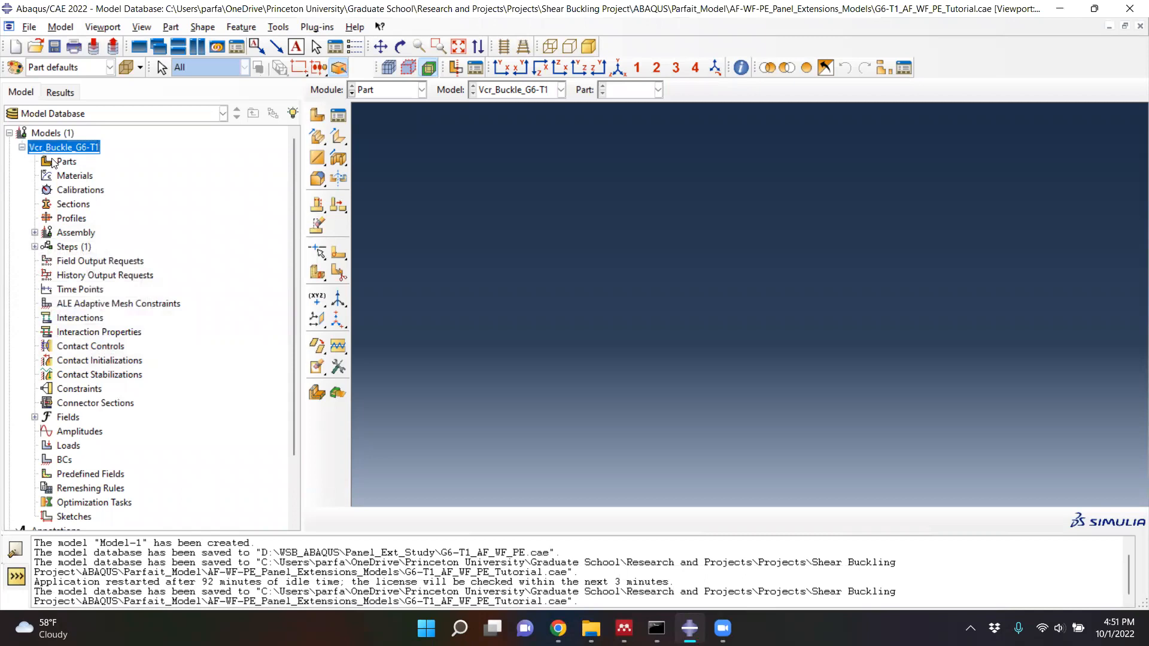
# - Create a 3D deformable part named Web as a shell extrusion with approximate size 200 and enter its section sketch
pyautogui.click(317, 115)
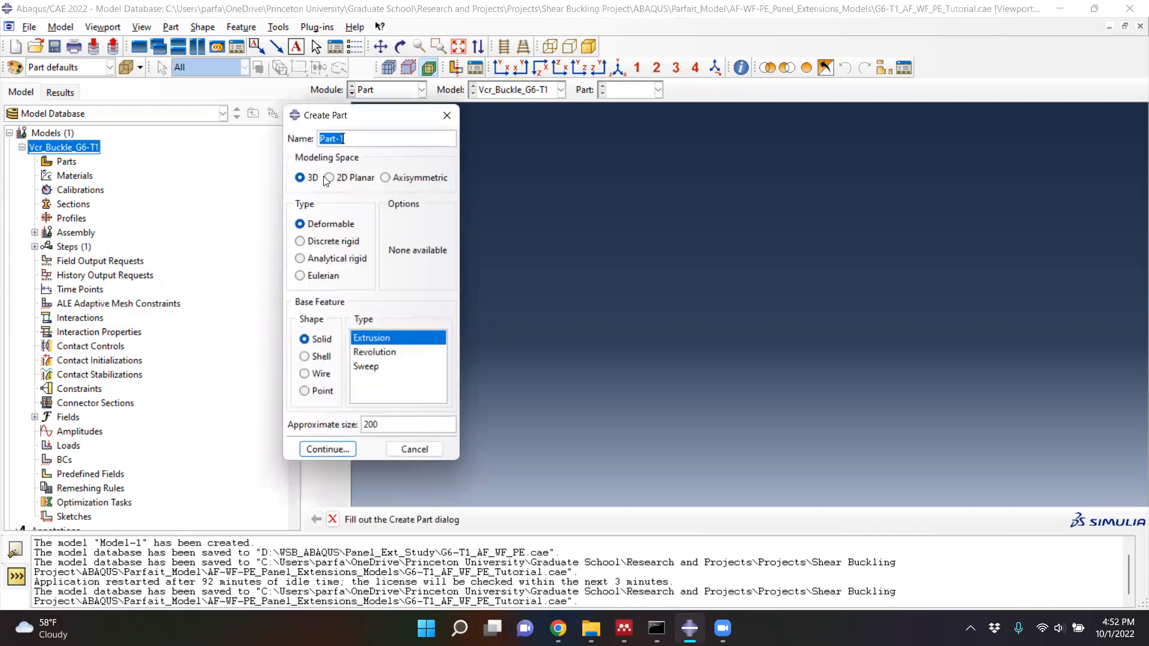
pyautogui.write('Web')
pyautogui.click(305, 356)
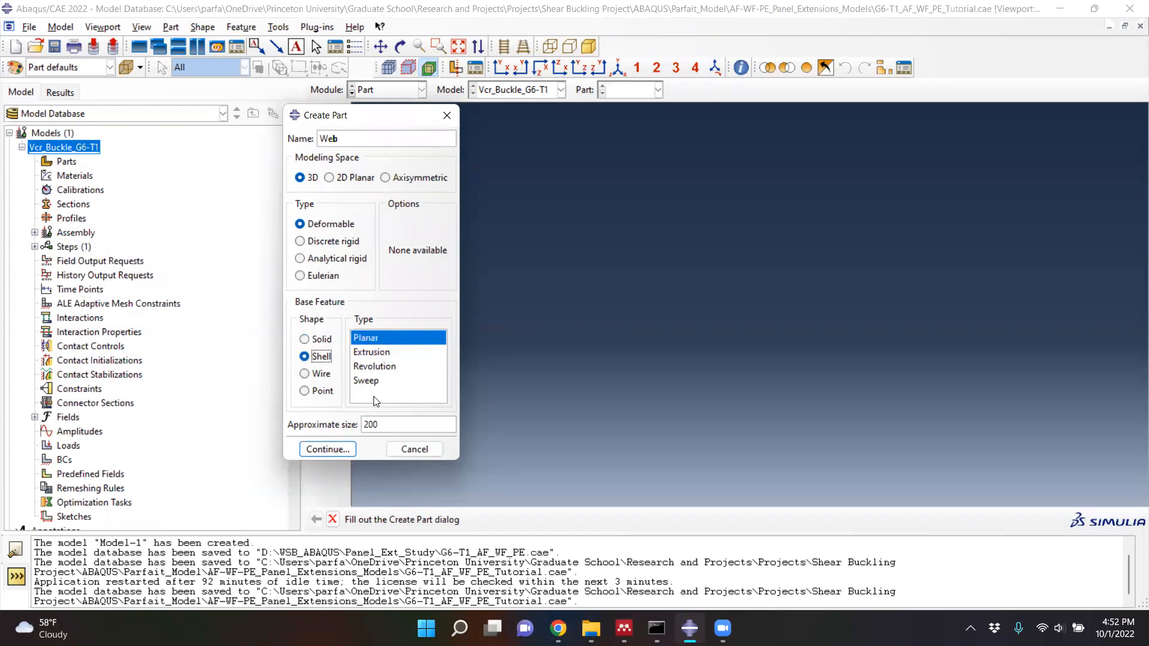
pyautogui.click(371, 353)
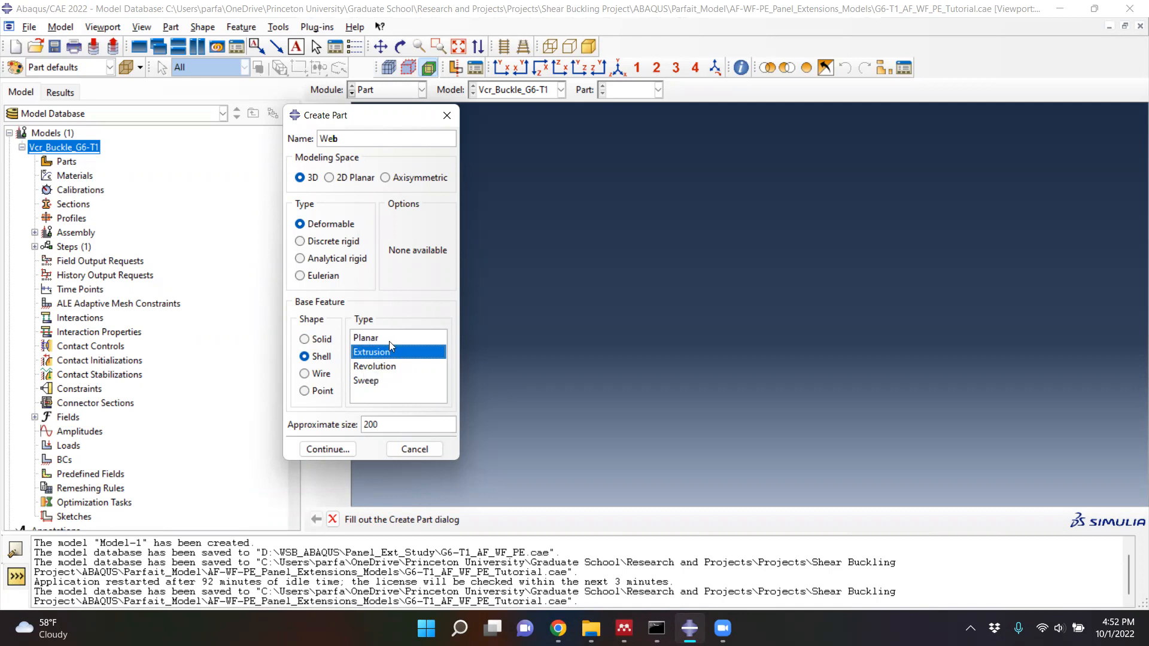
pyautogui.click(325, 451)
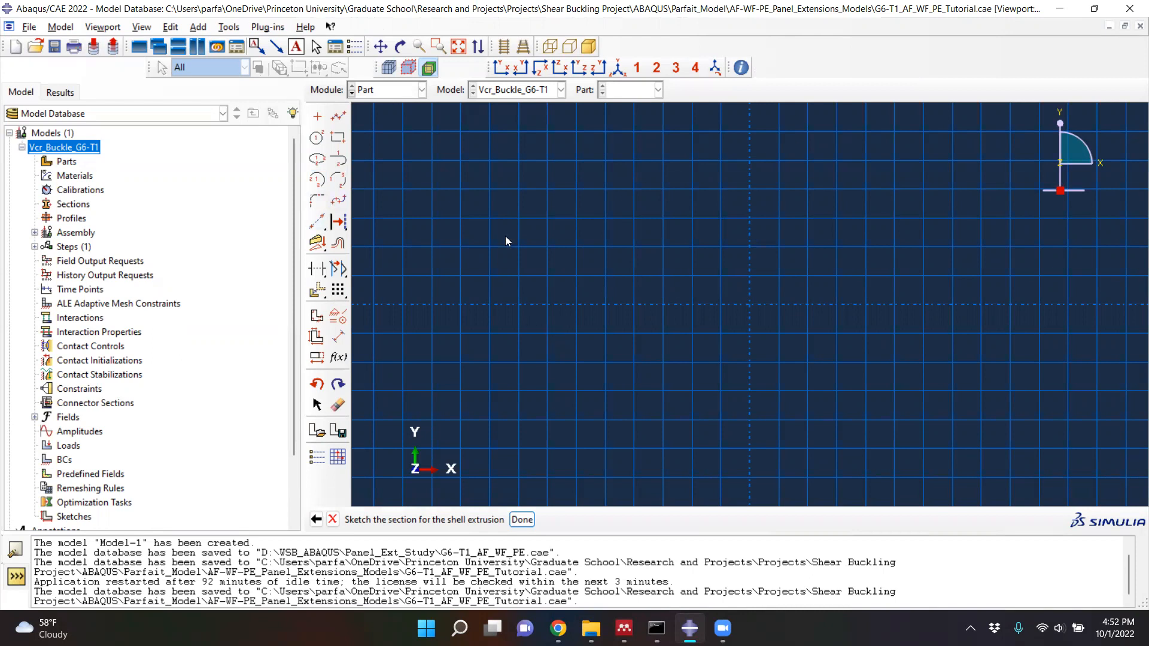
# - Sketch a trial vertical line upward from the origin and delete it
pyautogui.click(339, 118)
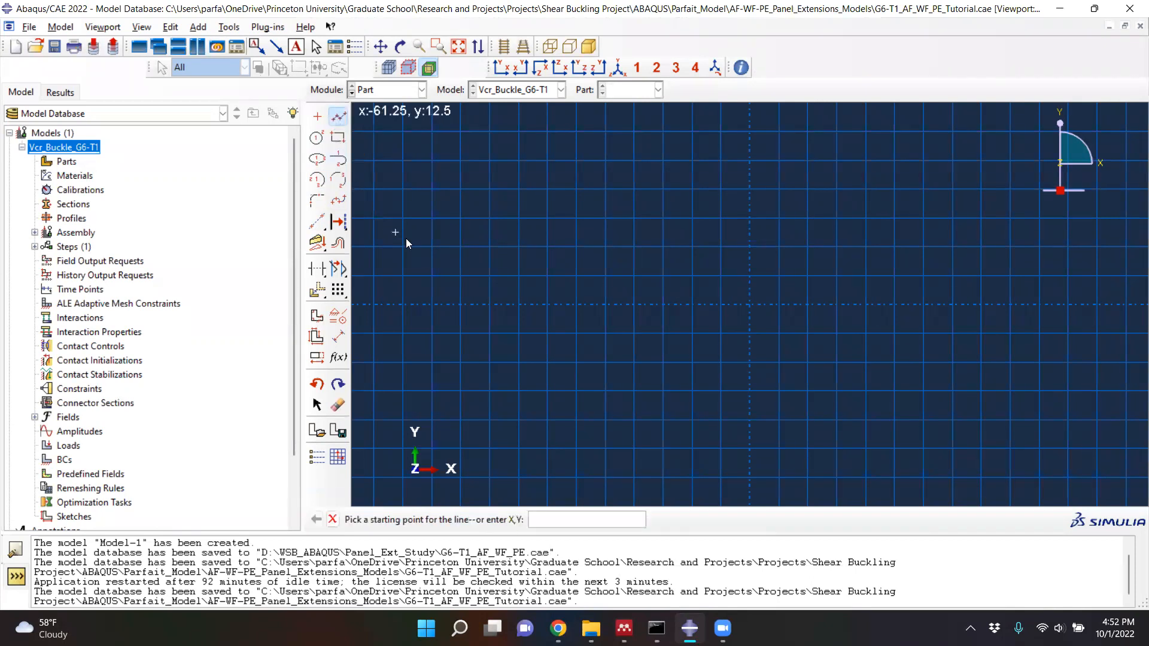
pyautogui.click(751, 307)
pyautogui.click(758, 118)
pyautogui.middleClick(705, 300)
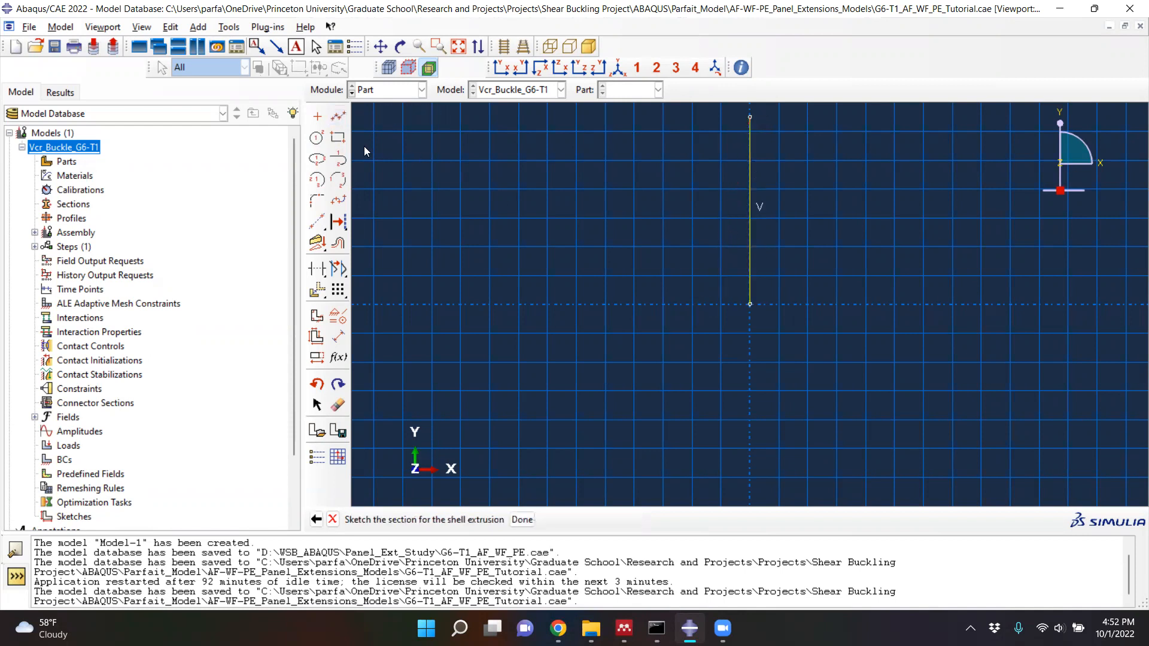
pyautogui.click(337, 405)
pyautogui.click(750, 224)
pyautogui.middleClick(750, 226)
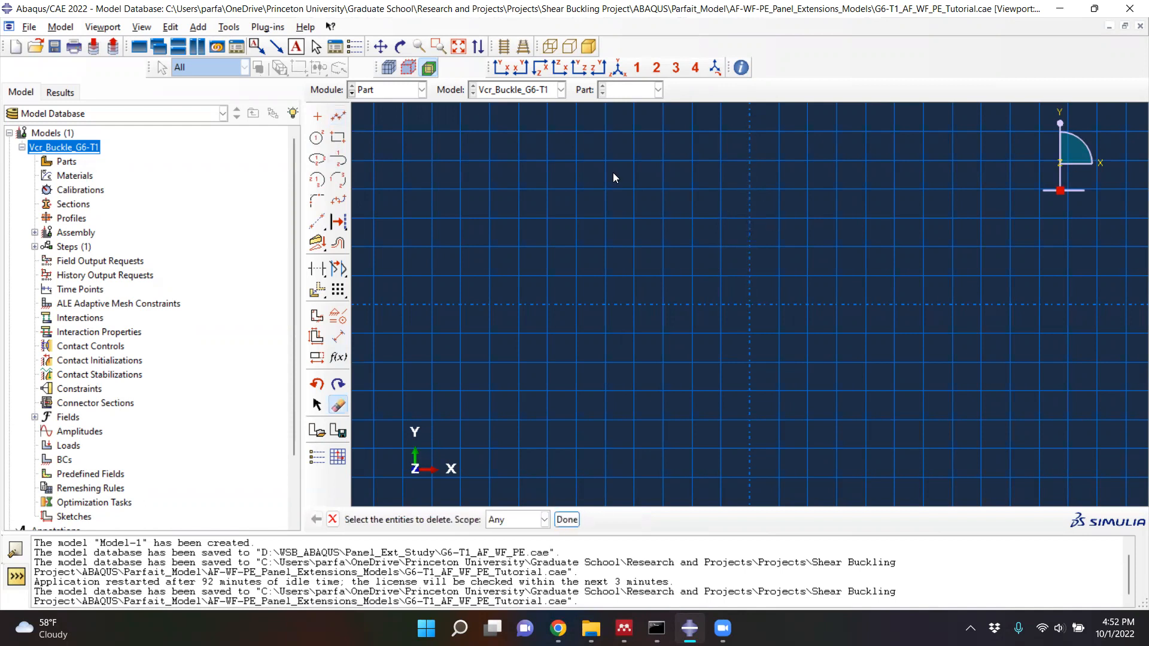
# - Draw the web's vertical line from 0,0 to 0,1.27, checking the G6-T1 depth D in the paper's Table 1
pyautogui.click(339, 120)
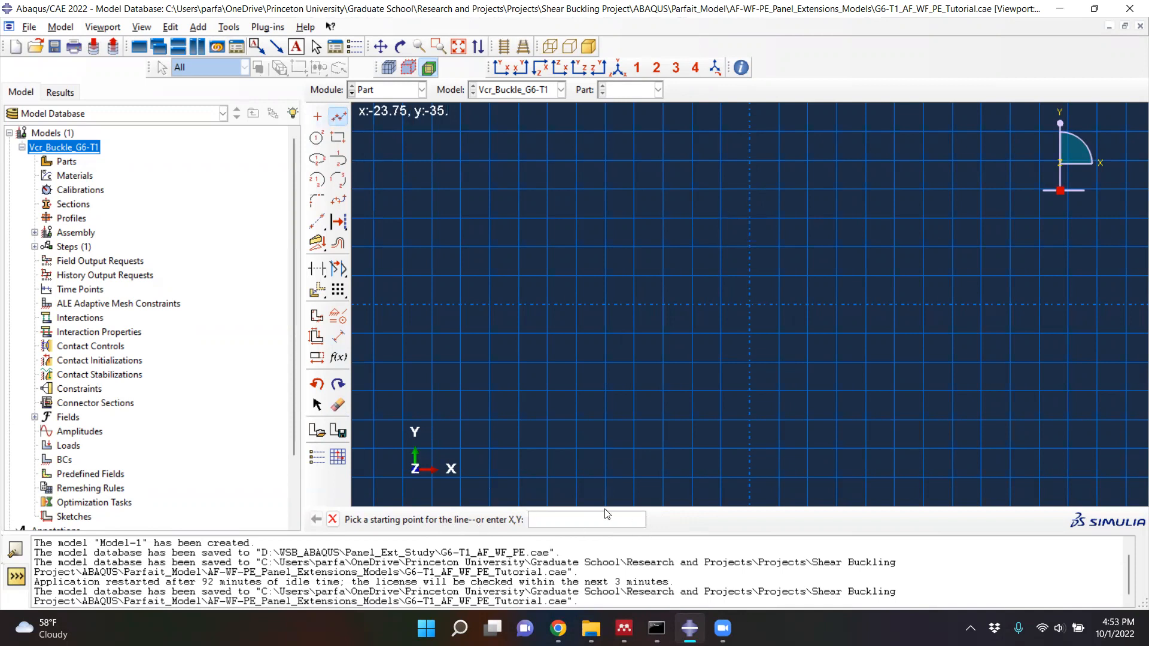
pyautogui.write('0,0')
pyautogui.press('Return')
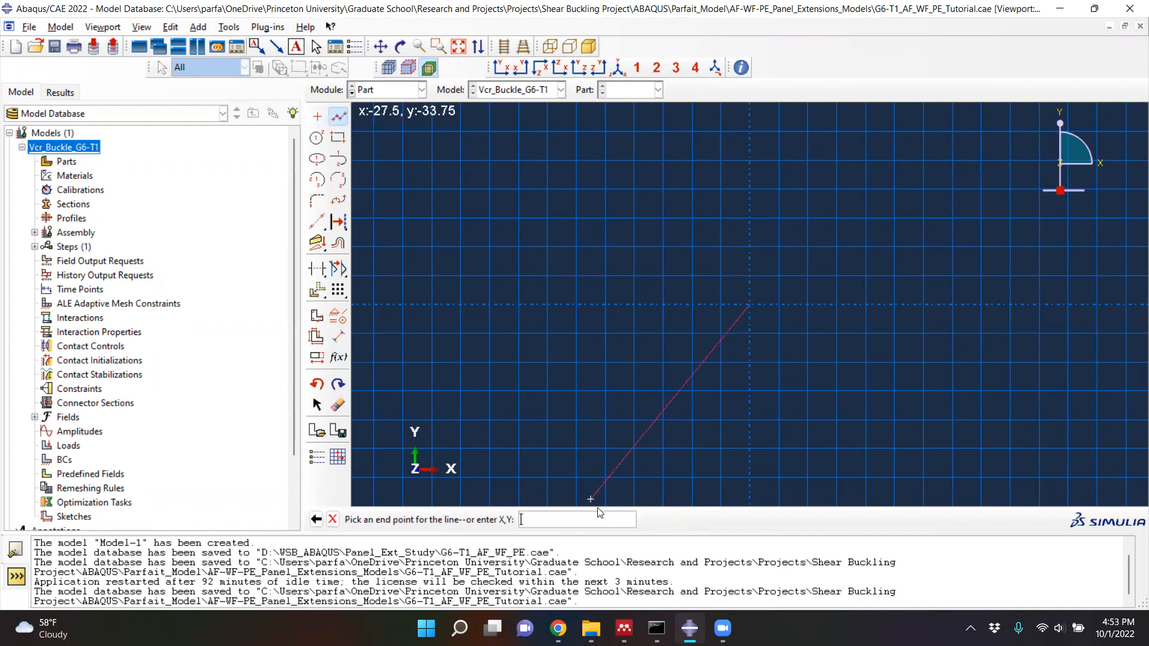
pyautogui.click(624, 629)
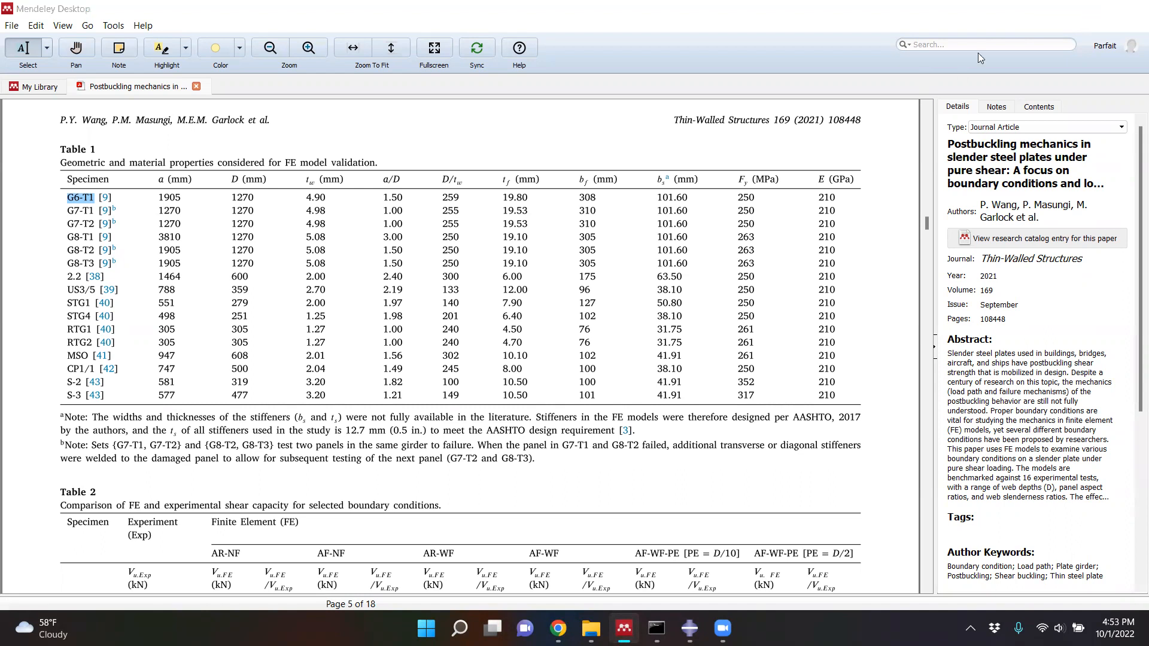
pyautogui.click(1056, 8)
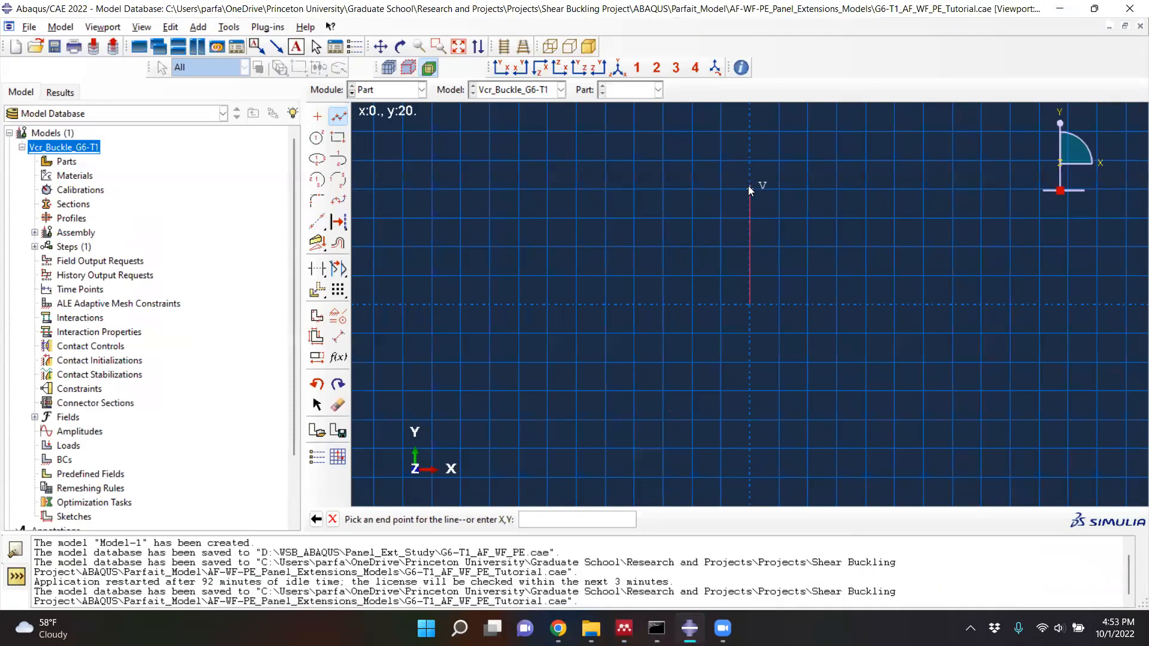
pyautogui.write('0,1.27')
pyautogui.press('Return')
pyautogui.scroll(5, 769, 341)
pyautogui.scroll(3, 749, 266)
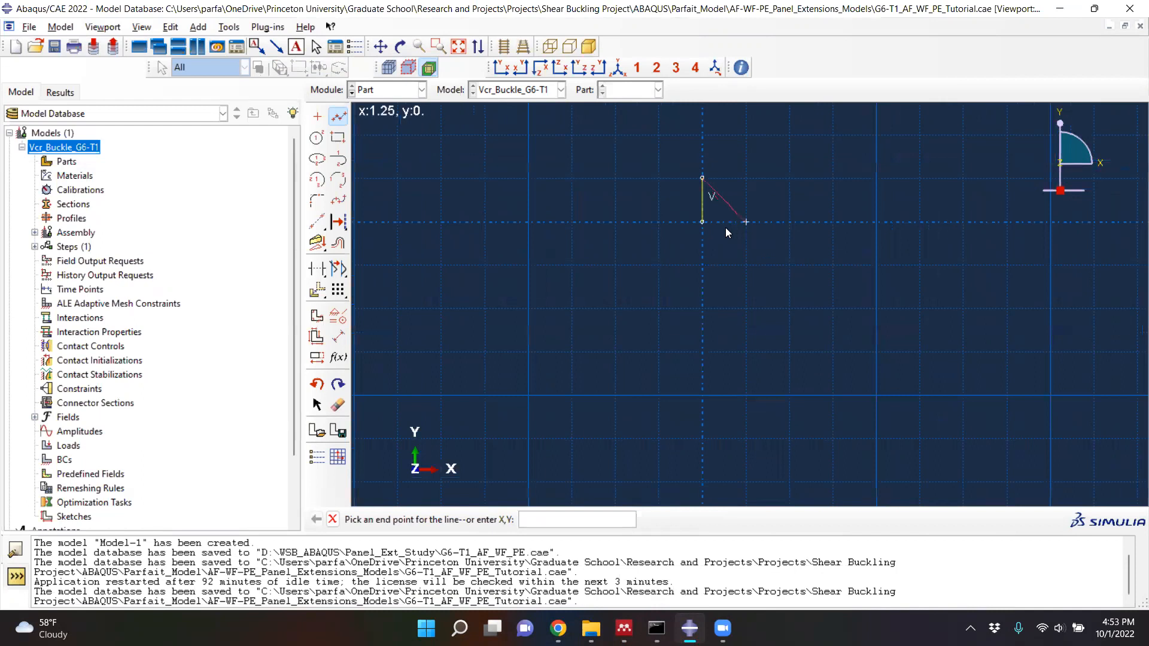
# - Dimension the web's vertical line at 1.27, placing the dimension beside it
pyautogui.press('Escape')
pyautogui.click(339, 339)
pyautogui.click(702, 199)
pyautogui.click(668, 193)
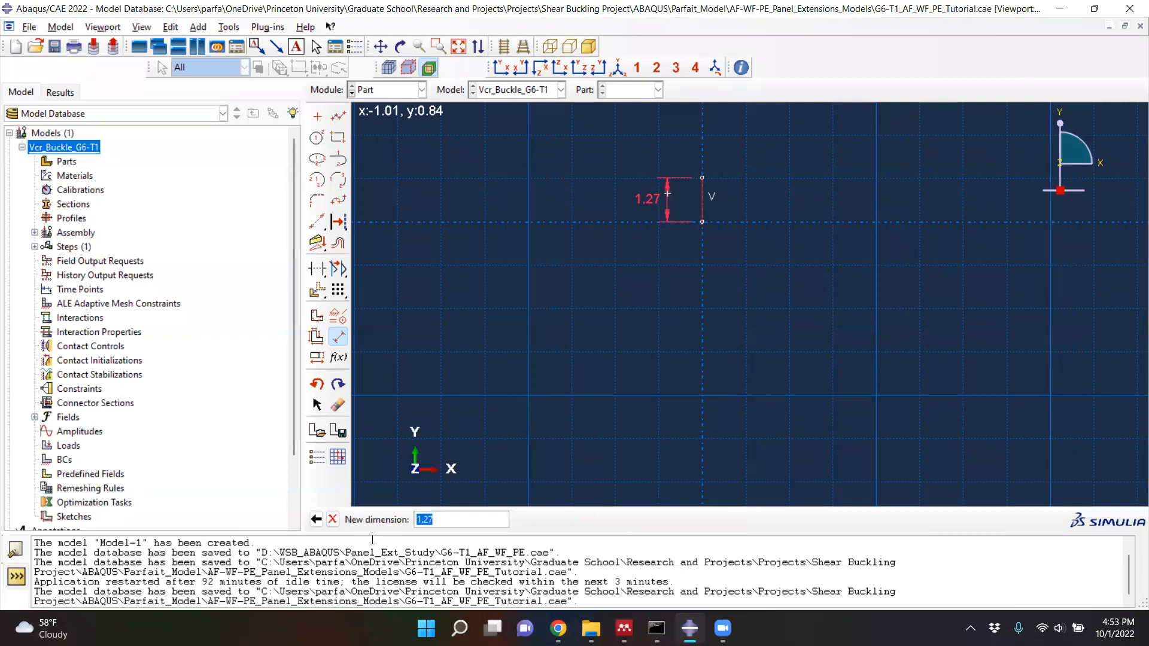
pyautogui.click(434, 521)
pyautogui.press('Return')
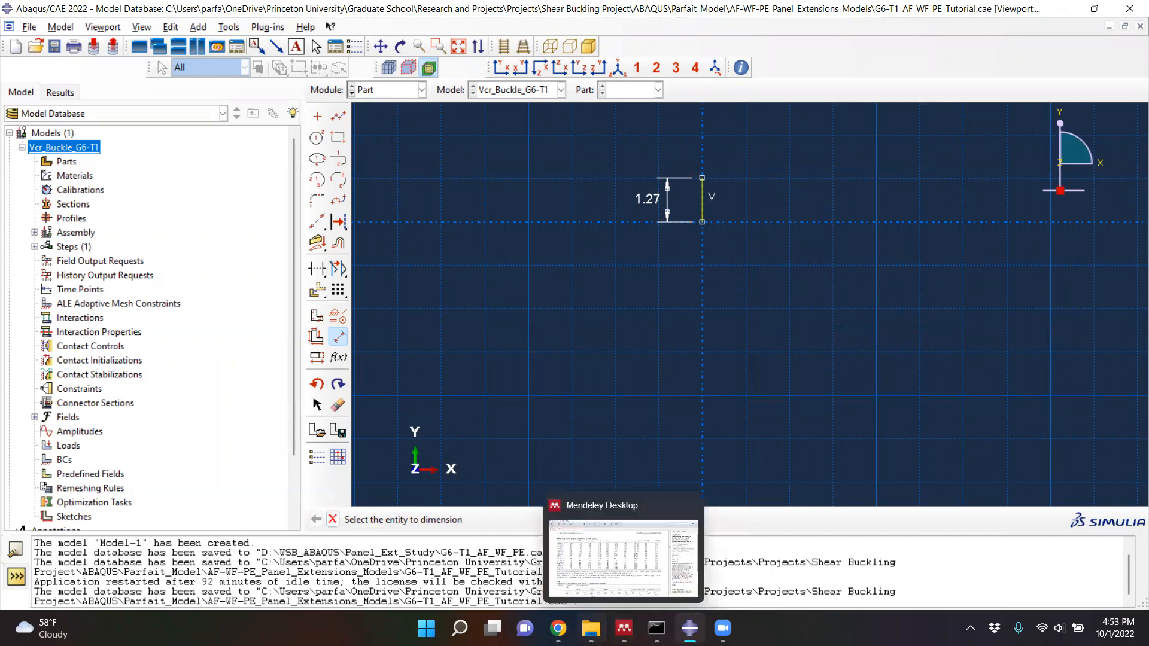
# - In Mendeley, examine the panel extension model in Fig. 1, the G6-T1 dimensions in Table 1, and the panel extension cases in Table 2
pyautogui.click(624, 628)
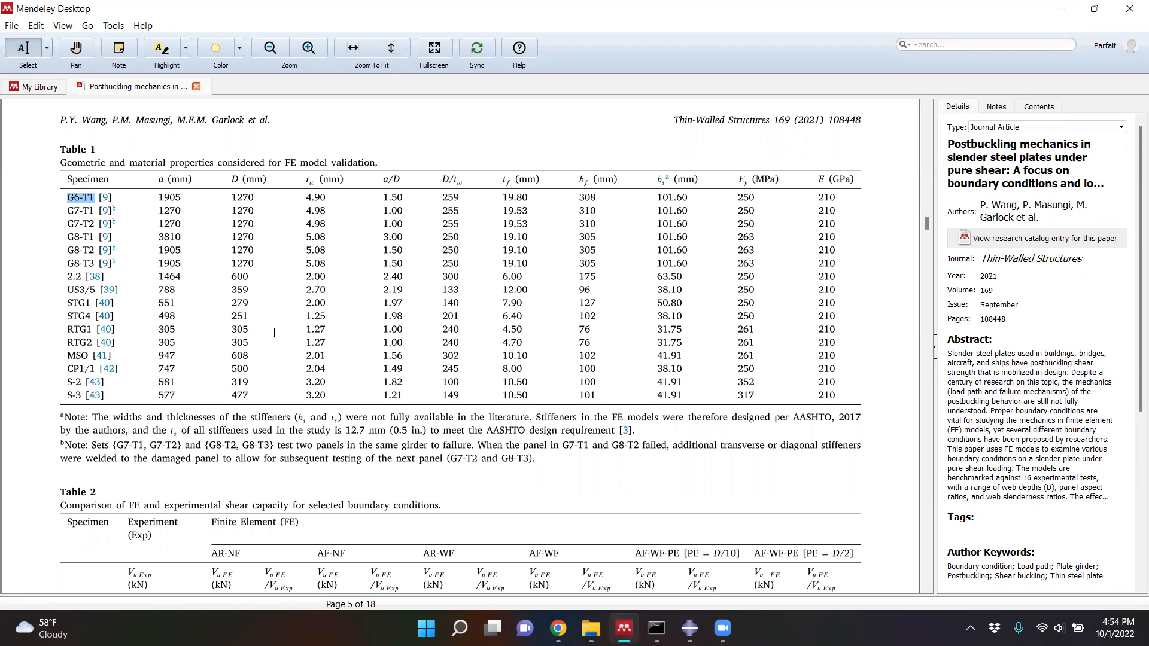
pyautogui.scroll(8, 323, 357)
pyautogui.scroll(10, 382, 322)
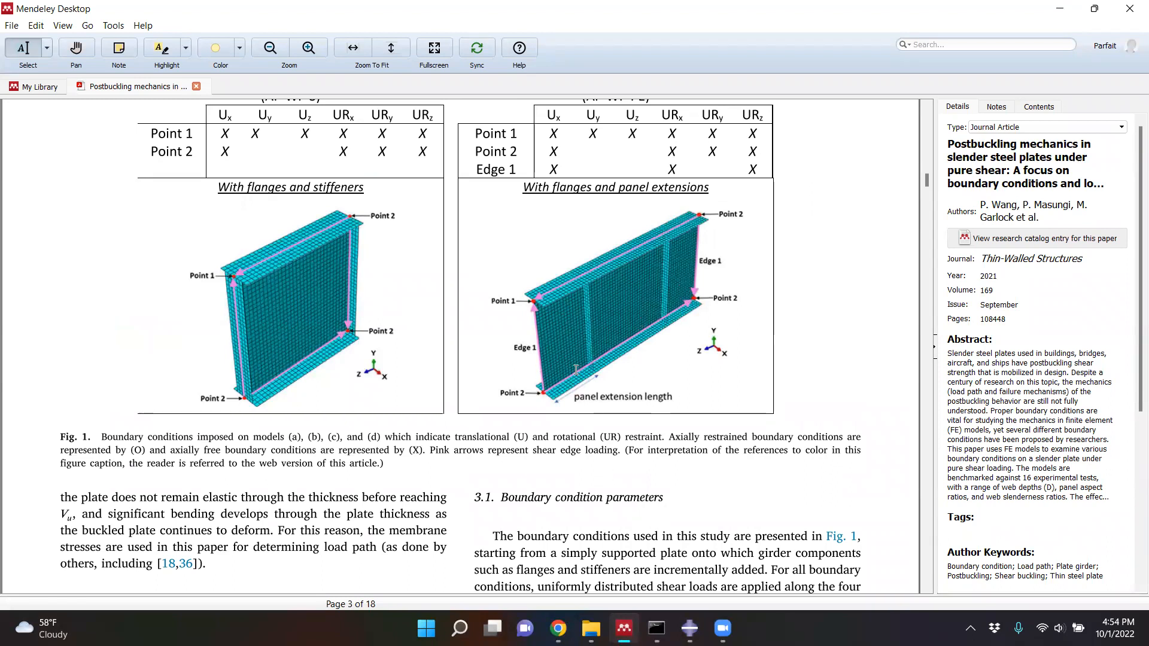
pyautogui.scroll(2, 577, 371)
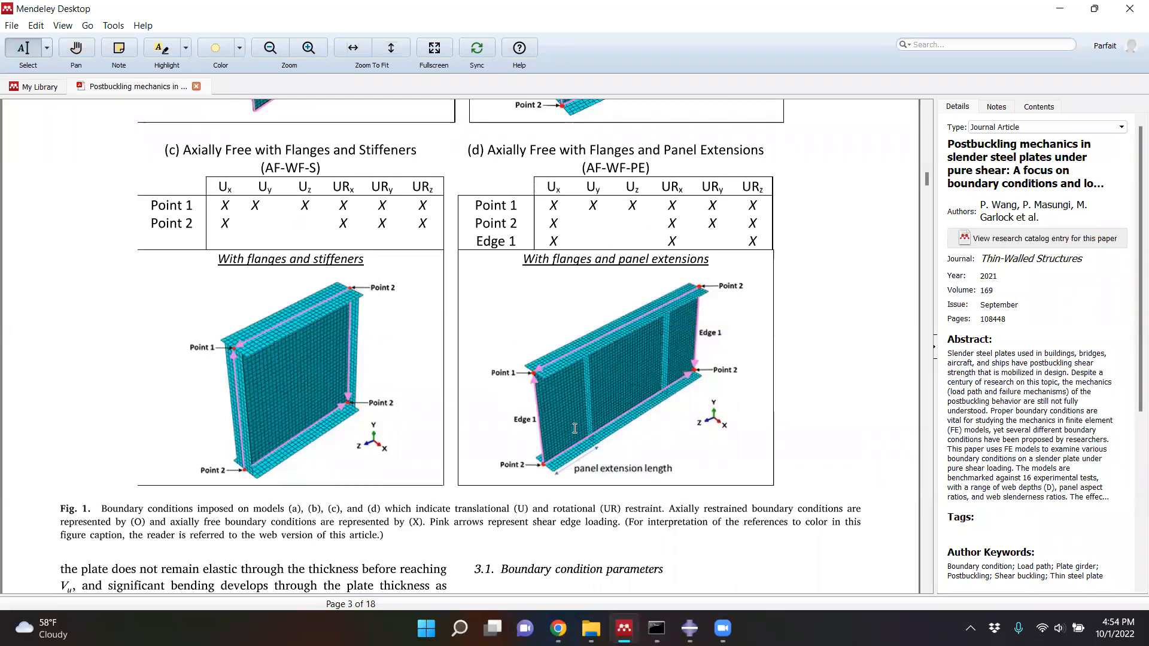
pyautogui.scroll(-15, 575, 428)
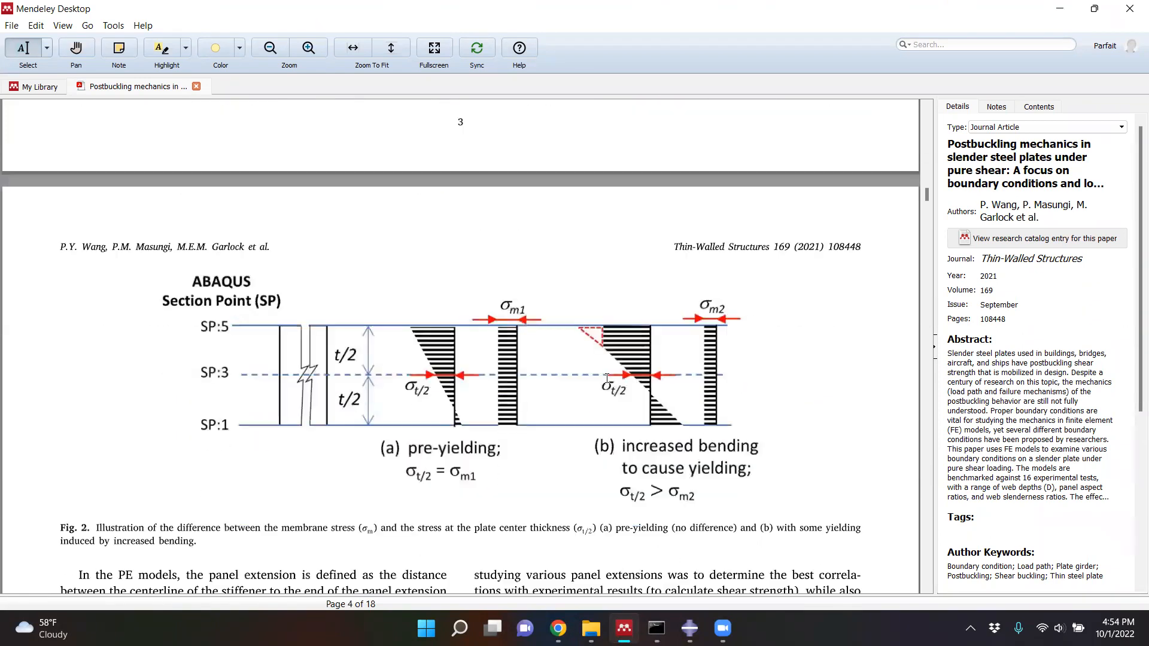
pyautogui.scroll(-15, 609, 377)
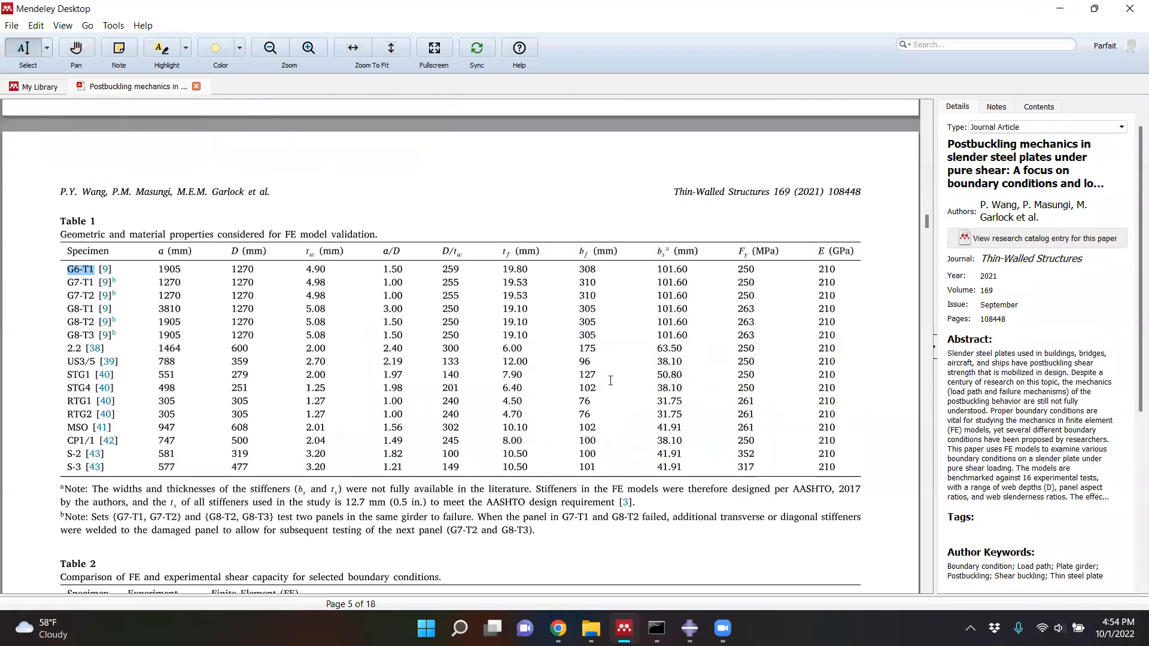
pyautogui.scroll(-5, 610, 382)
pyautogui.scroll(8, 605, 383)
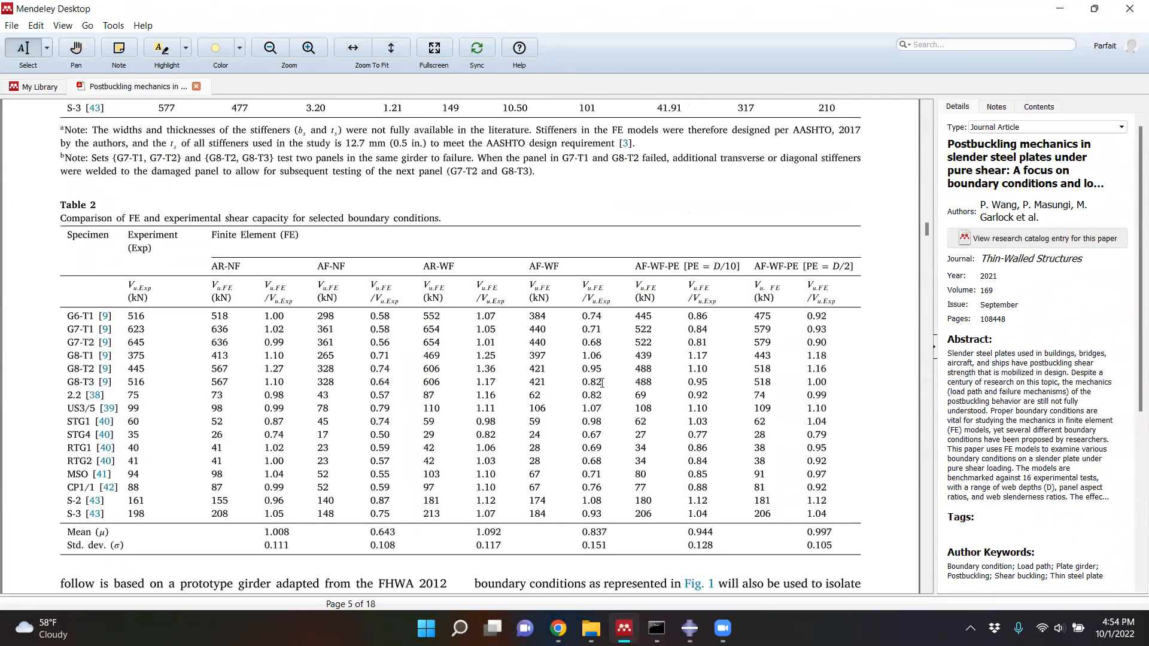
pyautogui.scroll(5, 599, 383)
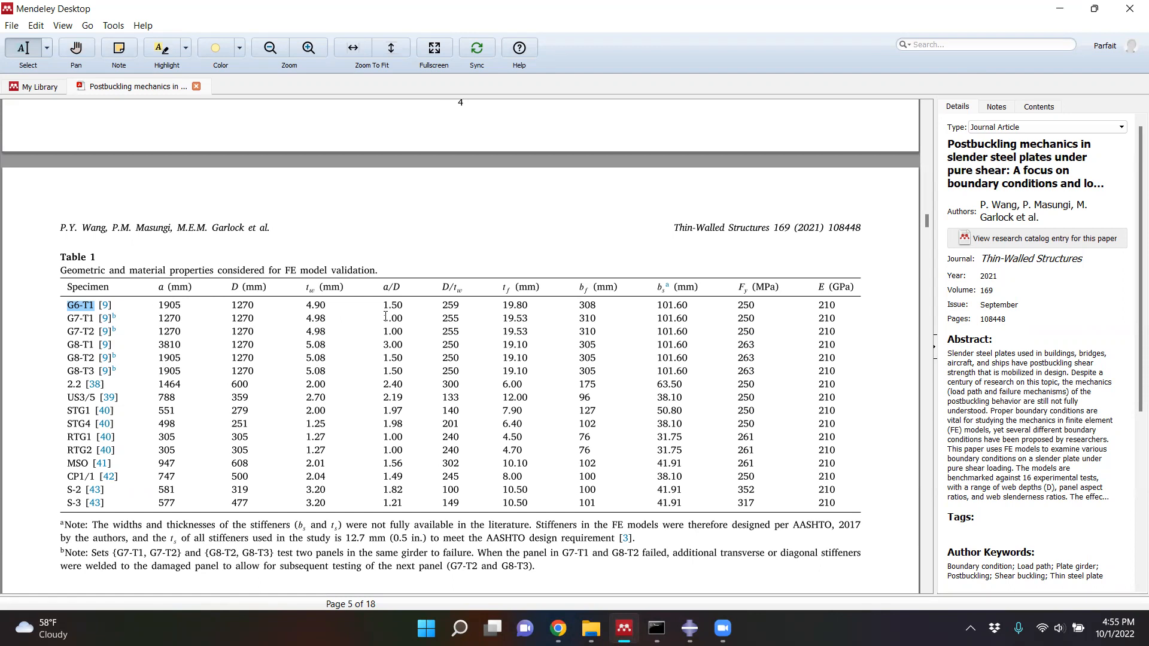
pyautogui.click(1056, 12)
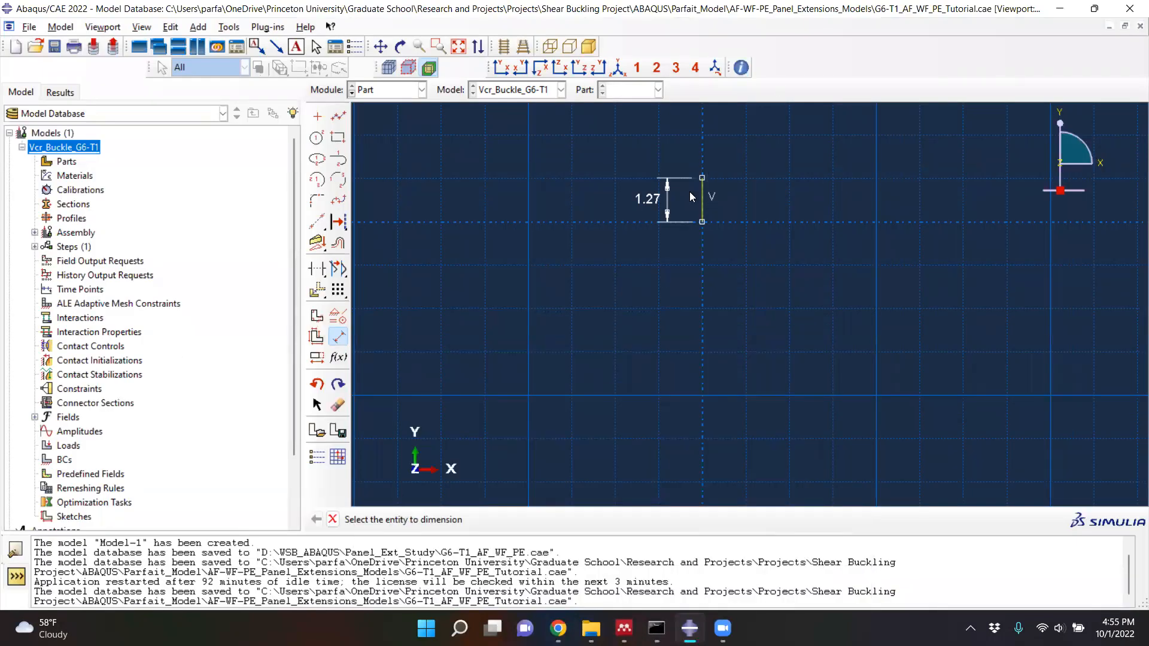
# - Finish the web section sketch and extrude the shell to a depth of 3.175
pyautogui.scroll(5, 701, 173)
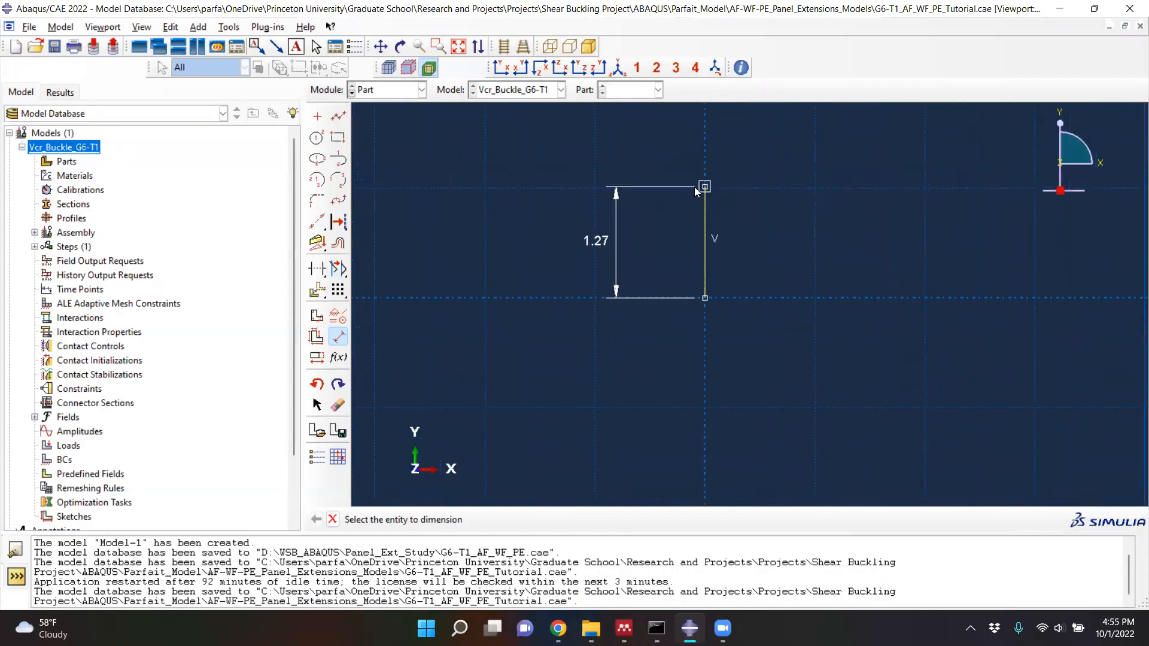
pyautogui.click(333, 520)
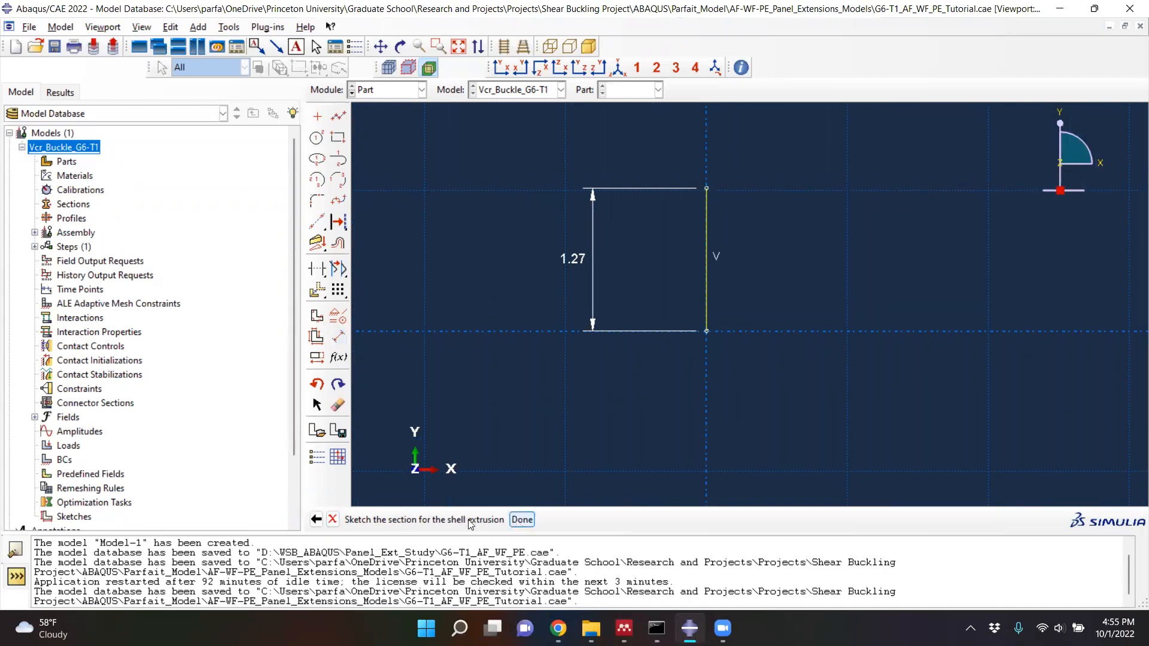
pyautogui.click(521, 519)
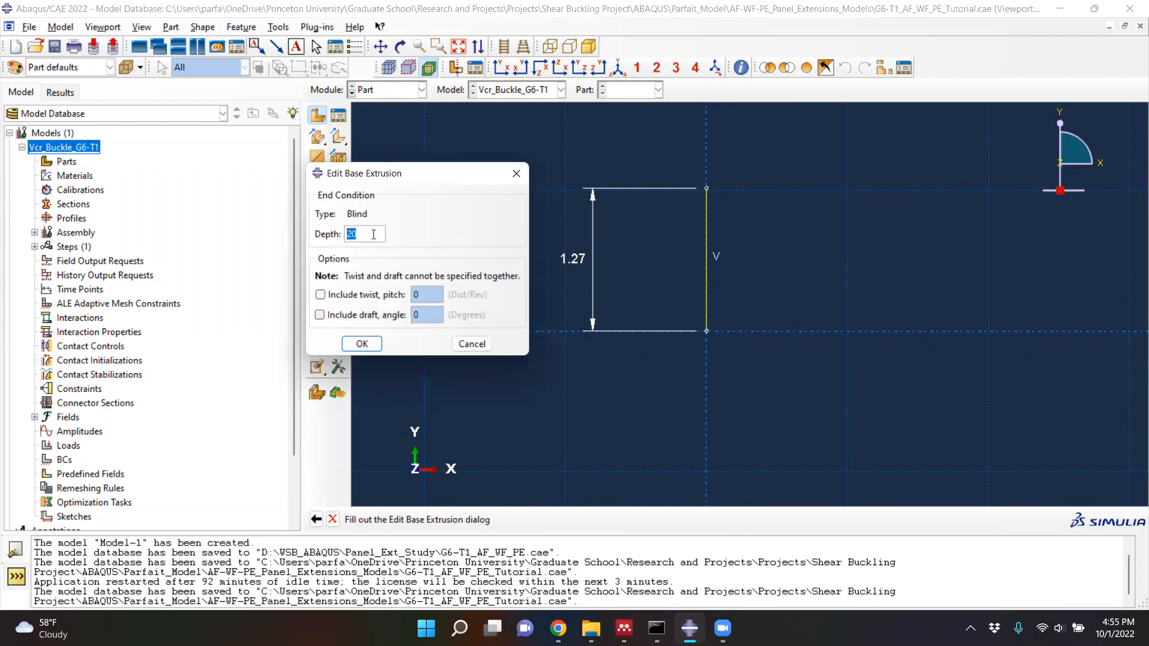
pyautogui.write('3.175')
pyautogui.click(366, 350)
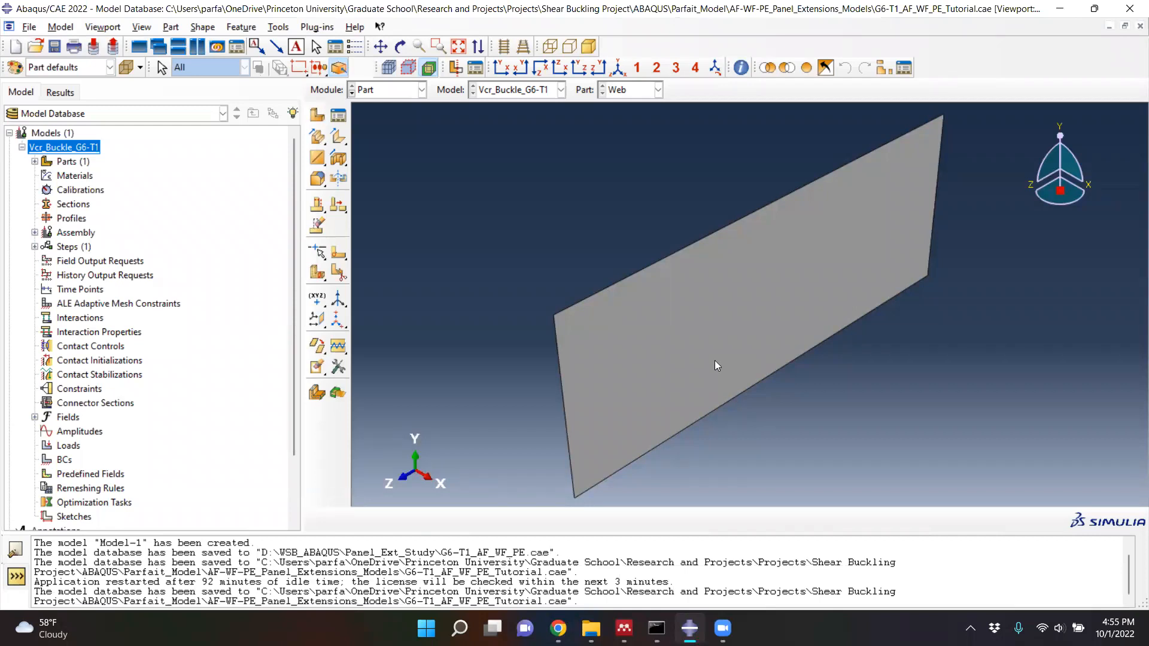
# - Start a face partition by sketch on the web, orienting its near short edge vertical and on the right
pyautogui.click(338, 276)
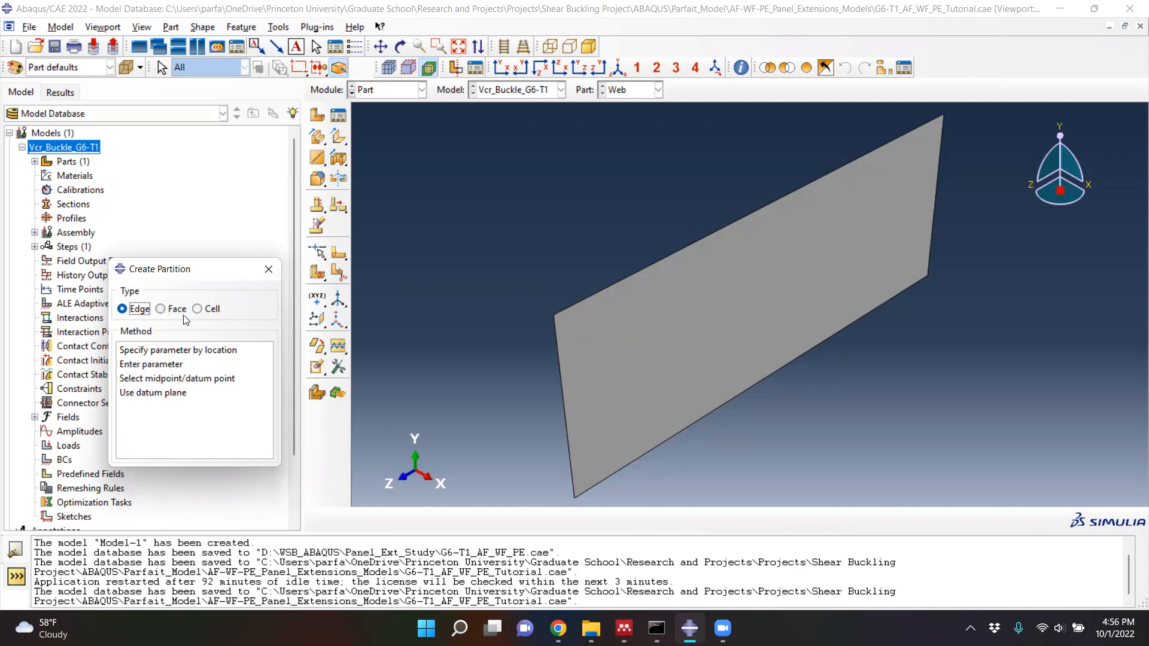
pyautogui.click(161, 308)
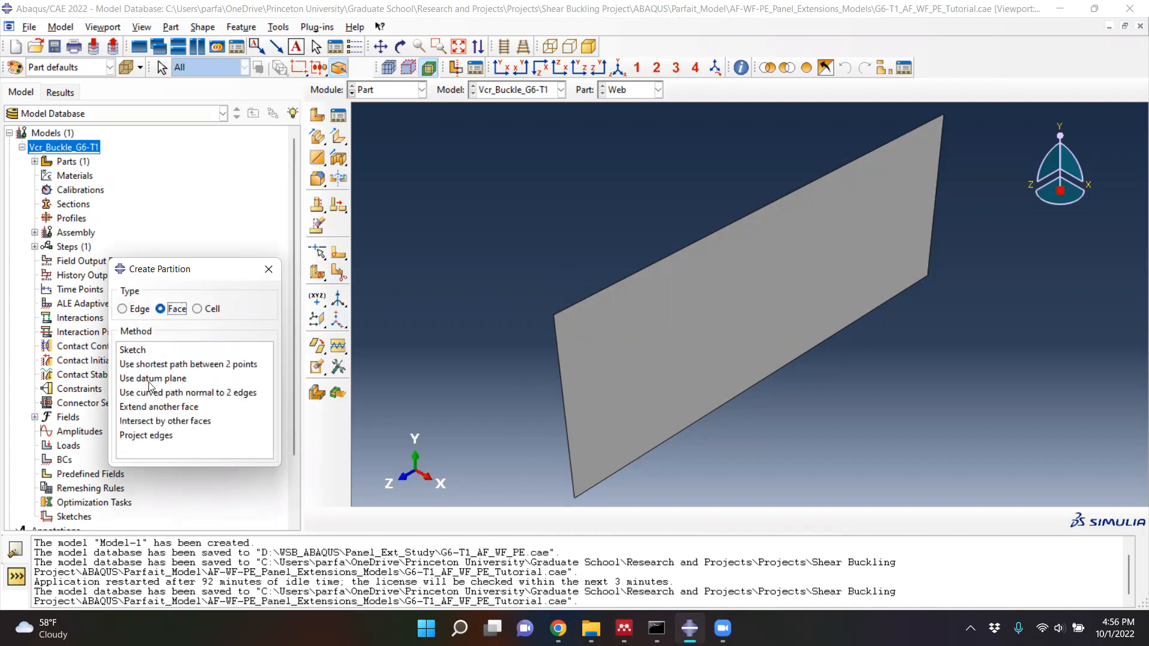
pyautogui.click(144, 351)
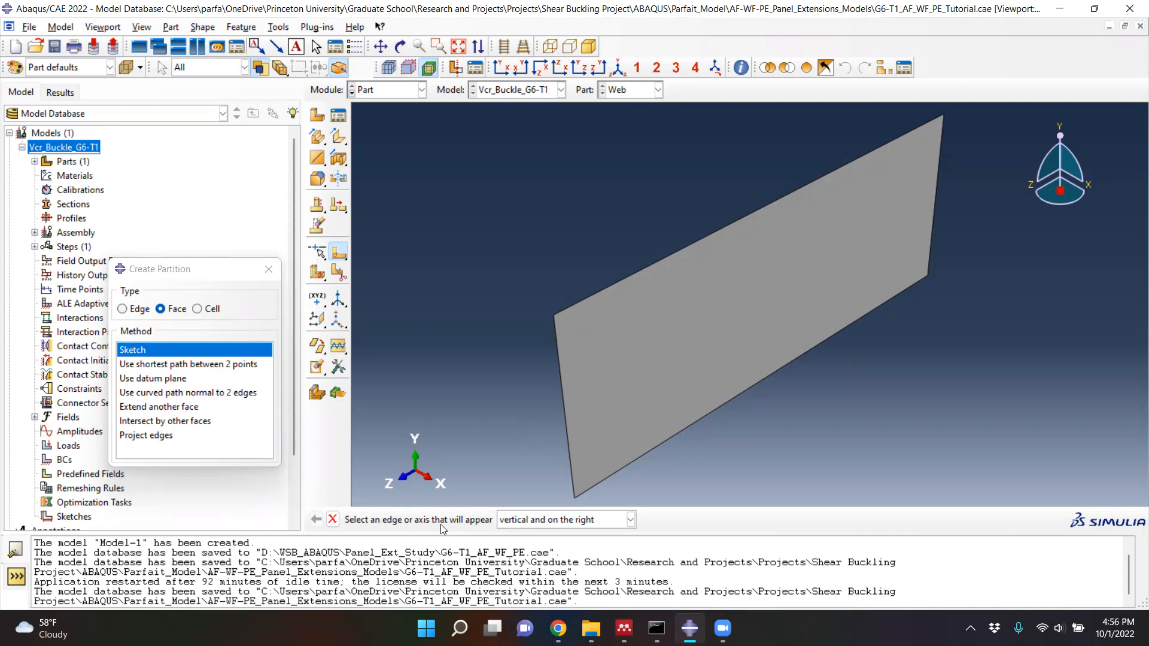
pyautogui.click(565, 398)
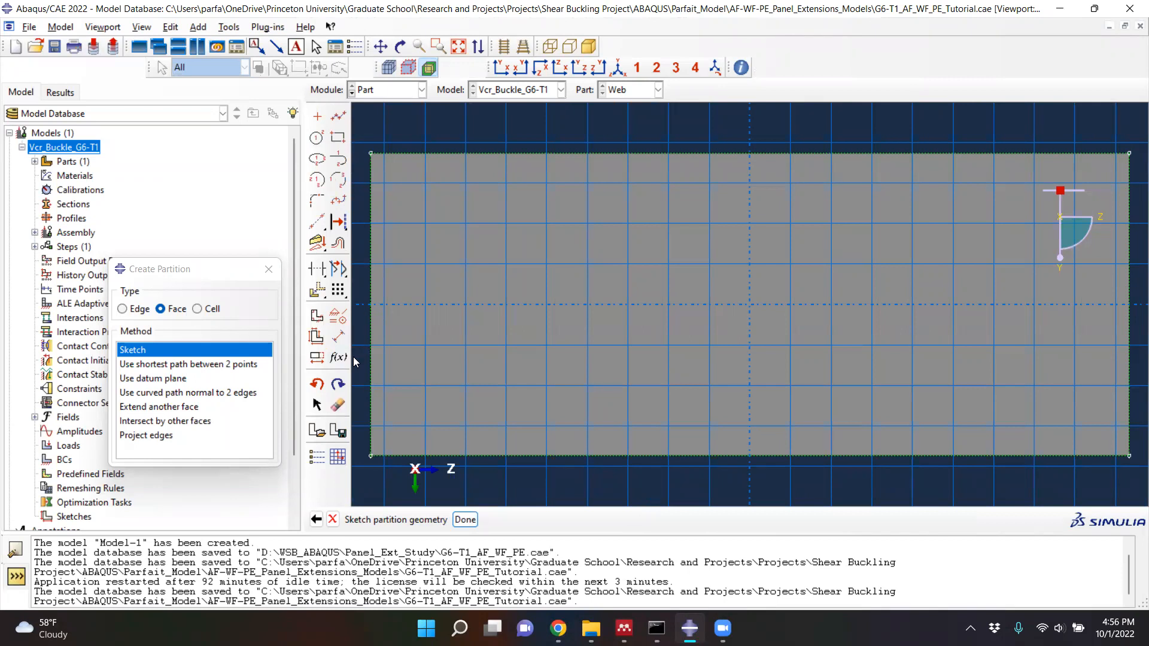
# - Draw a vertical line along the web's left edge, from its upper corner to its lower corner
pyautogui.click(341, 118)
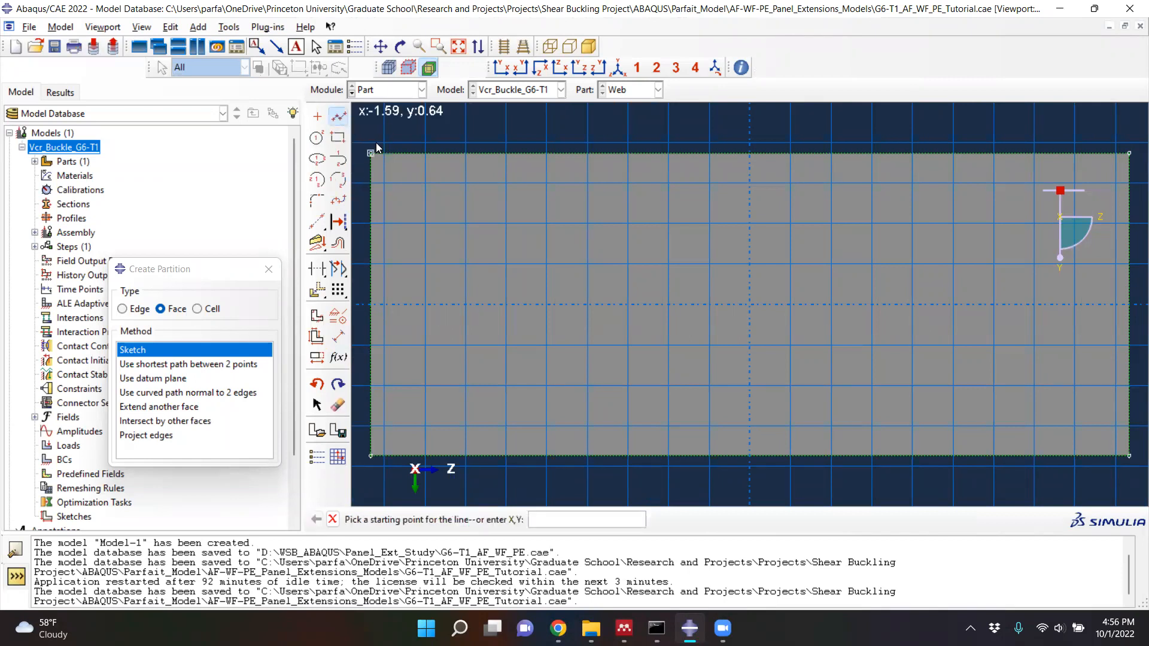
pyautogui.click(372, 153)
pyautogui.click(371, 455)
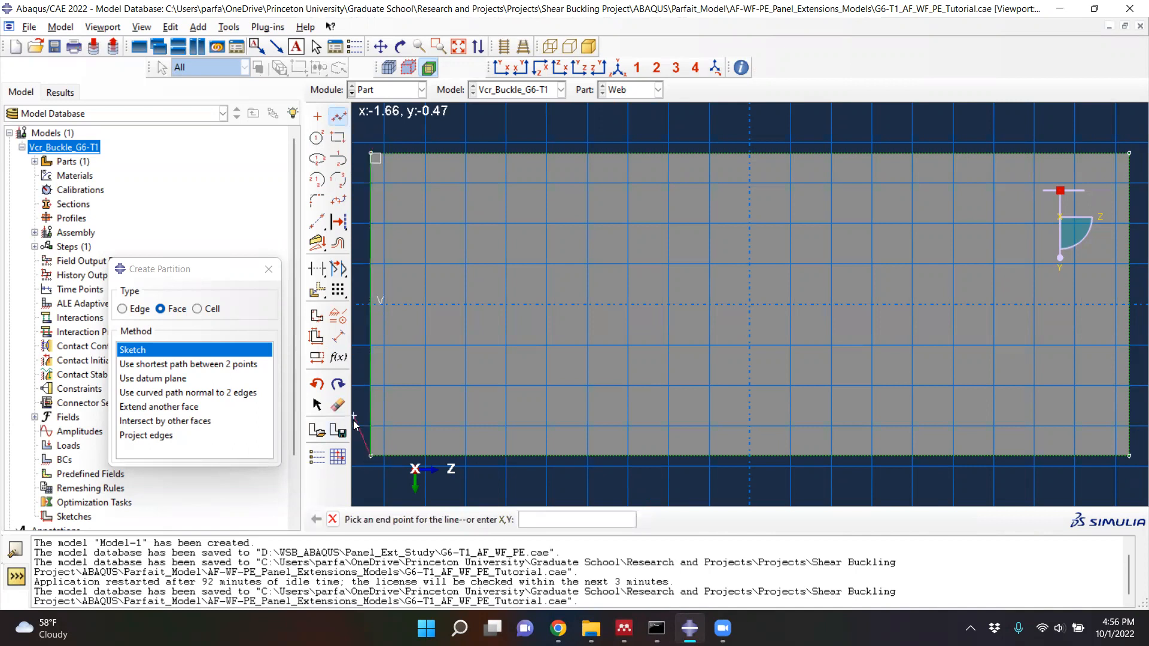
pyautogui.press('Escape')
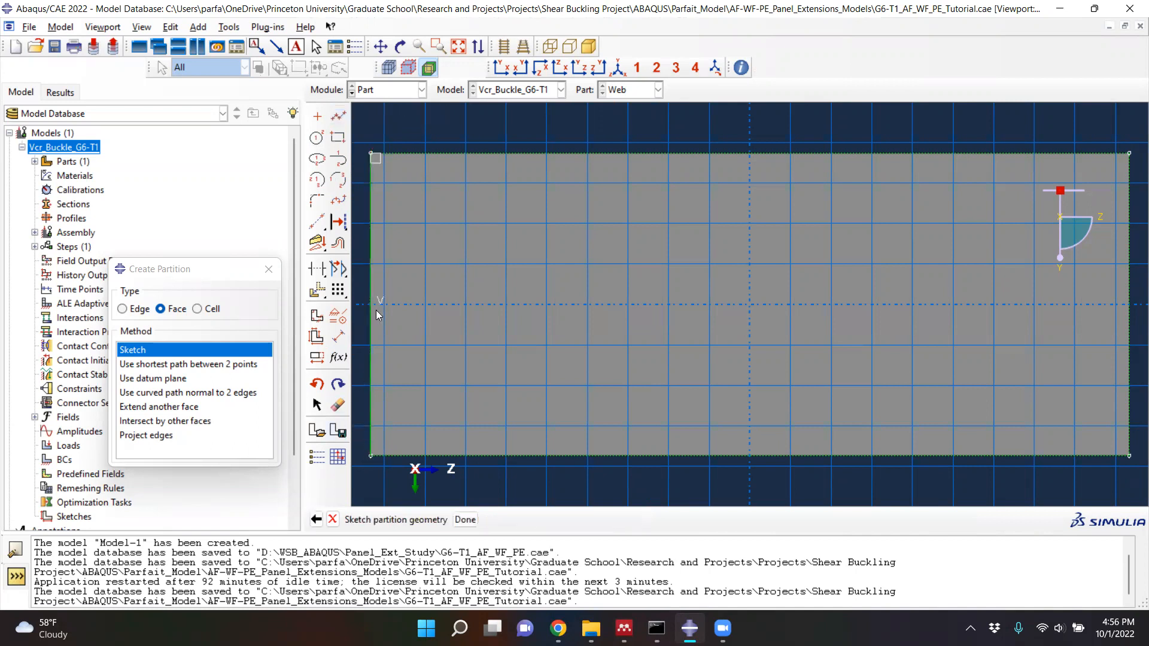
# - Offset the left edge line by 0.635, flipping the offset toward the inside of the web
pyautogui.click(339, 247)
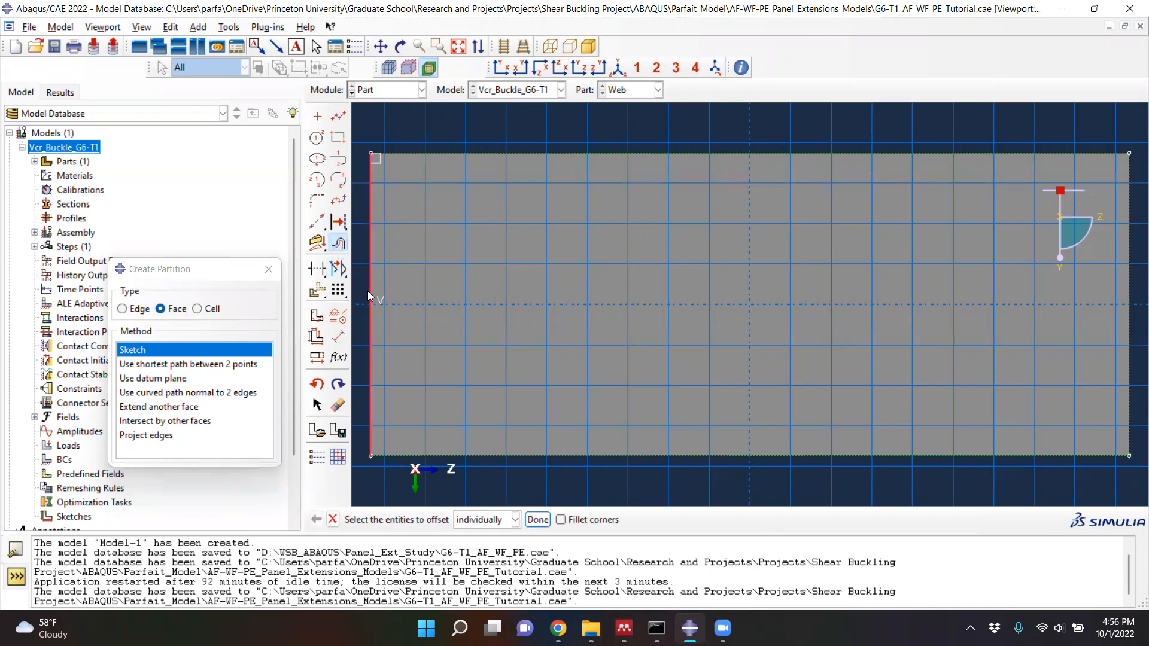
pyautogui.click(368, 296)
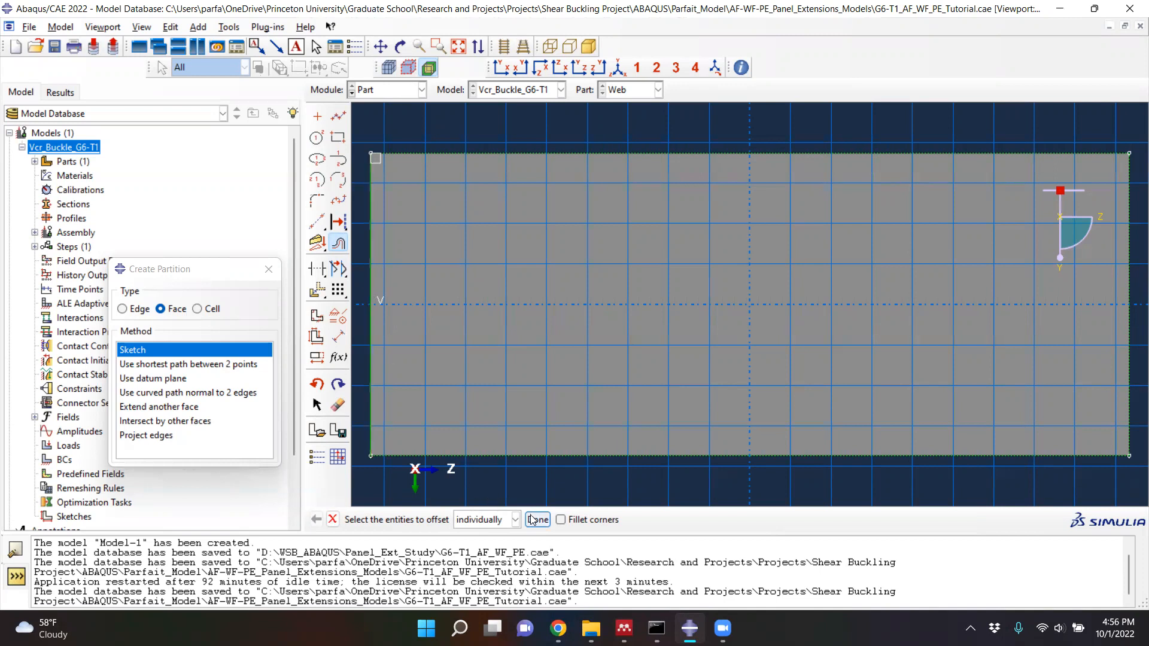
pyautogui.click(538, 520)
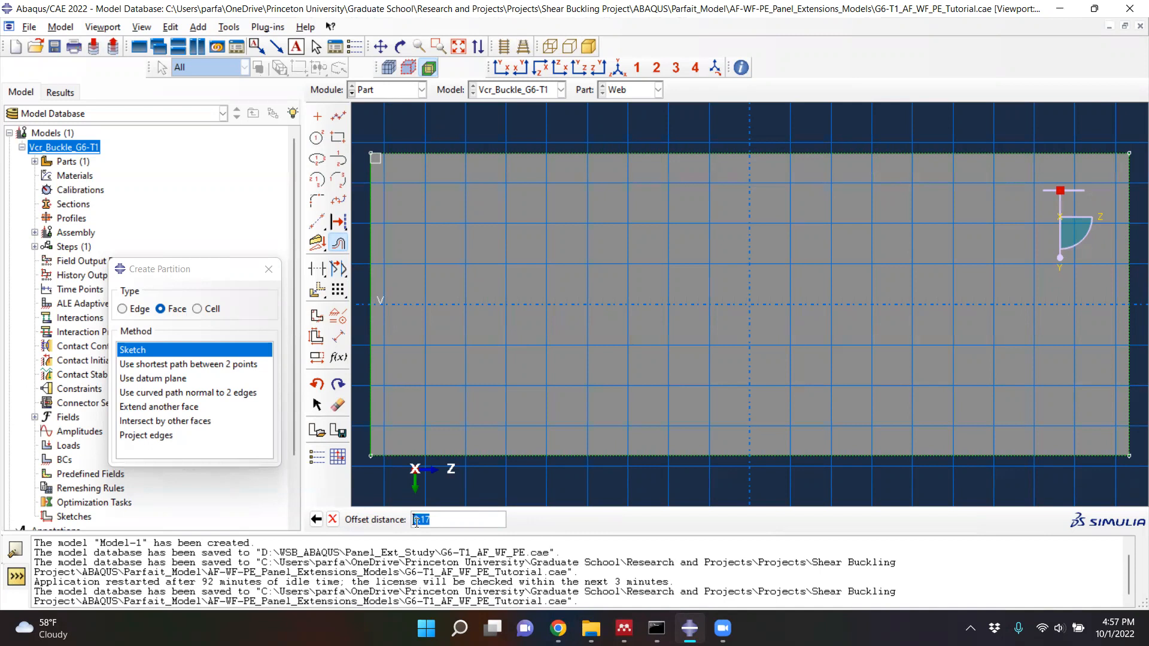
pyautogui.write('0.635')
pyautogui.press('Return')
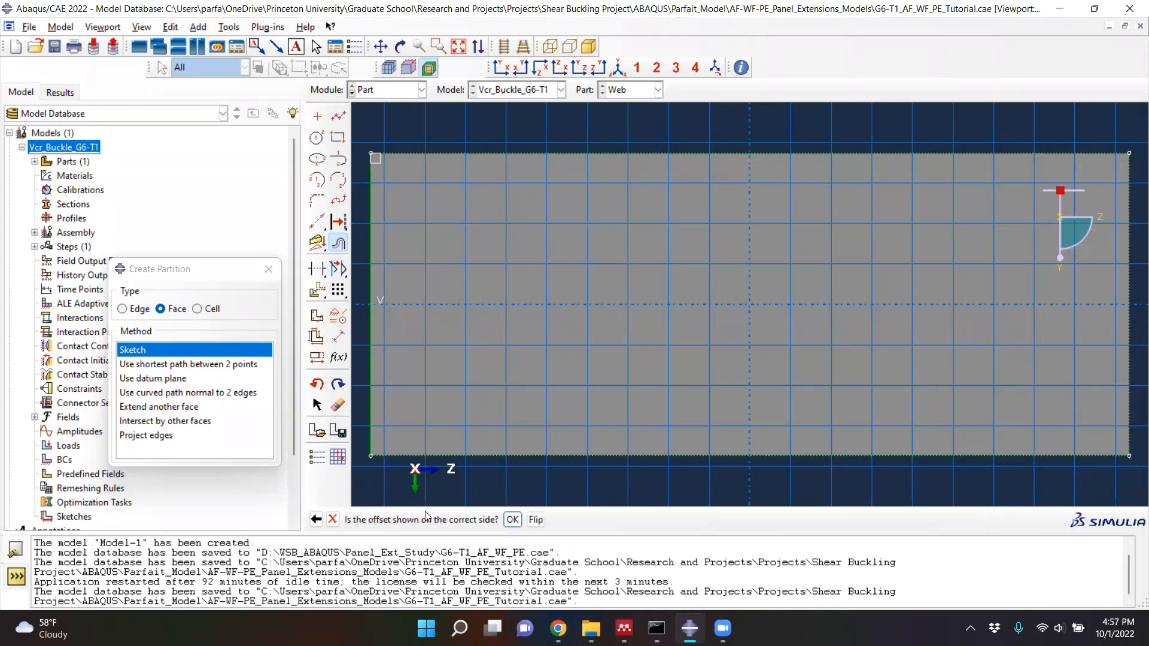
pyautogui.scroll(-5, 523, 458)
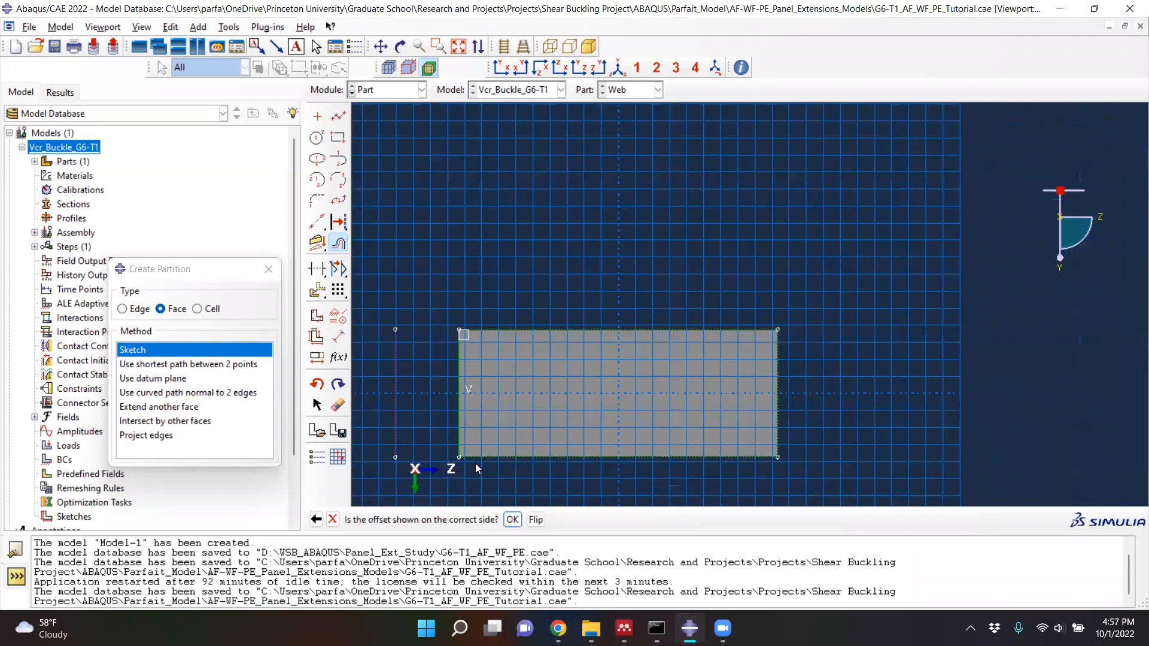
pyautogui.scroll(5, 370, 450)
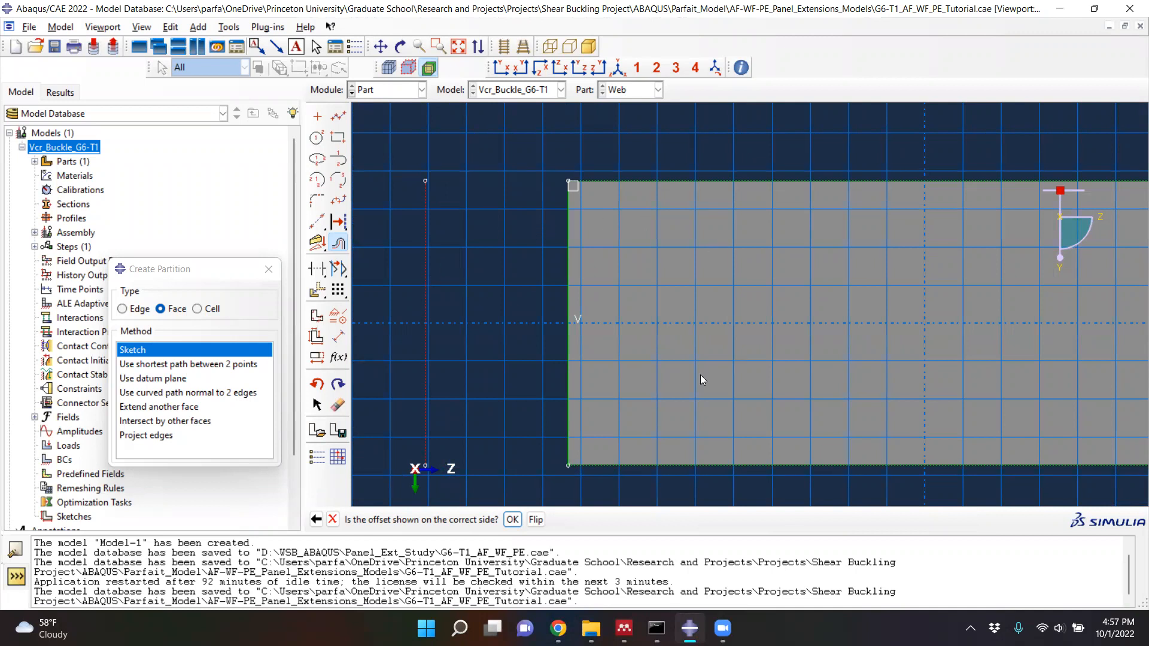
pyautogui.click(536, 520)
pyautogui.click(512, 520)
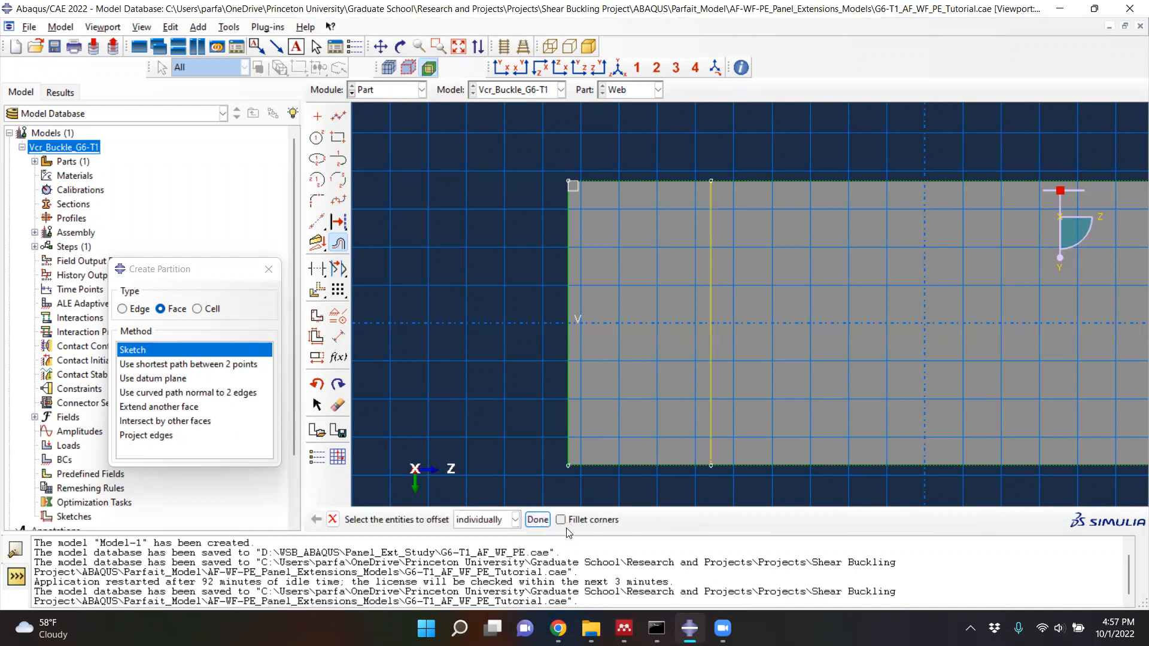
# - Offset the inner vertical line by 1.905 toward the web's right end and complete the face partition
pyautogui.click(712, 355)
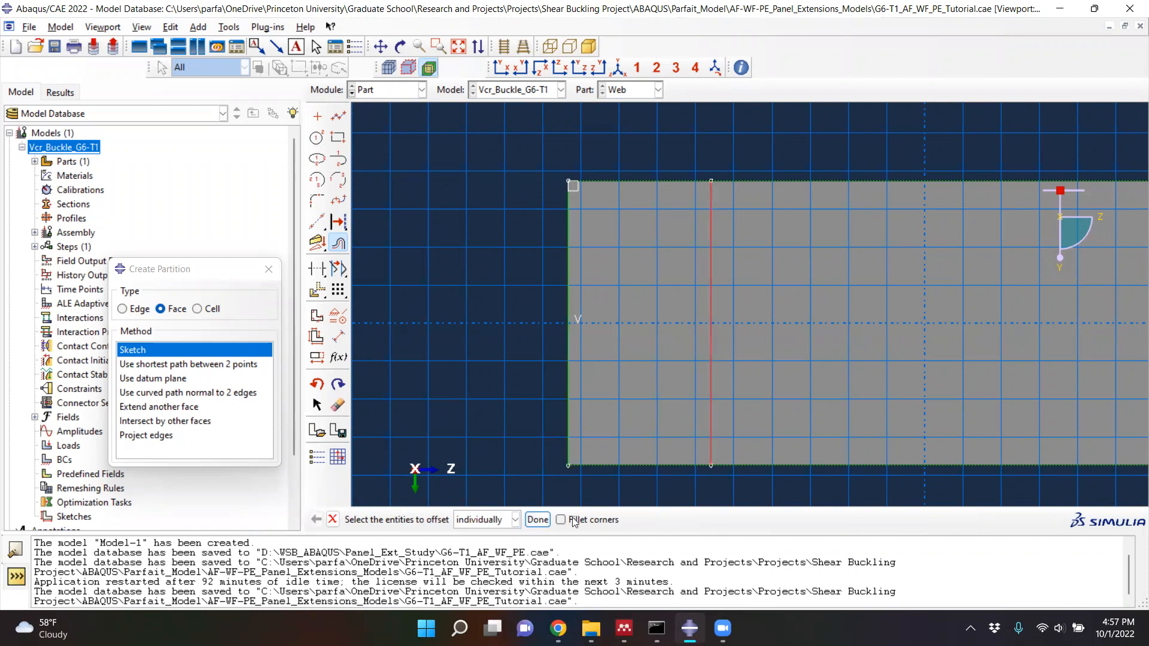
pyautogui.click(538, 519)
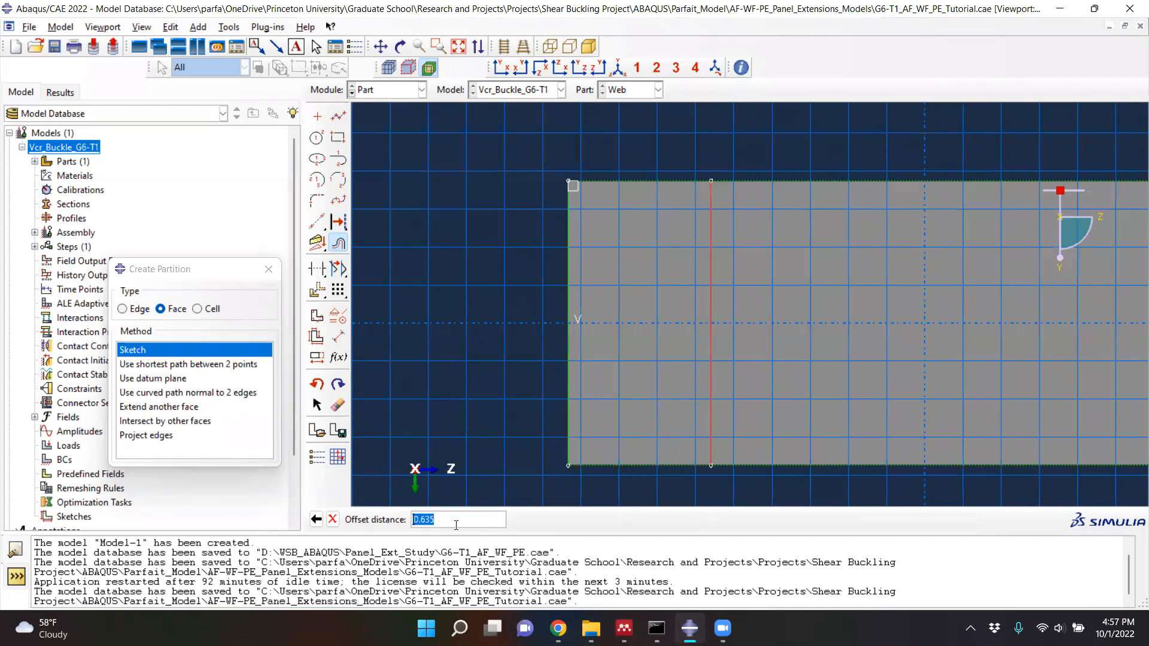
pyautogui.write('1')
pyautogui.write('05')
pyautogui.press('Return')
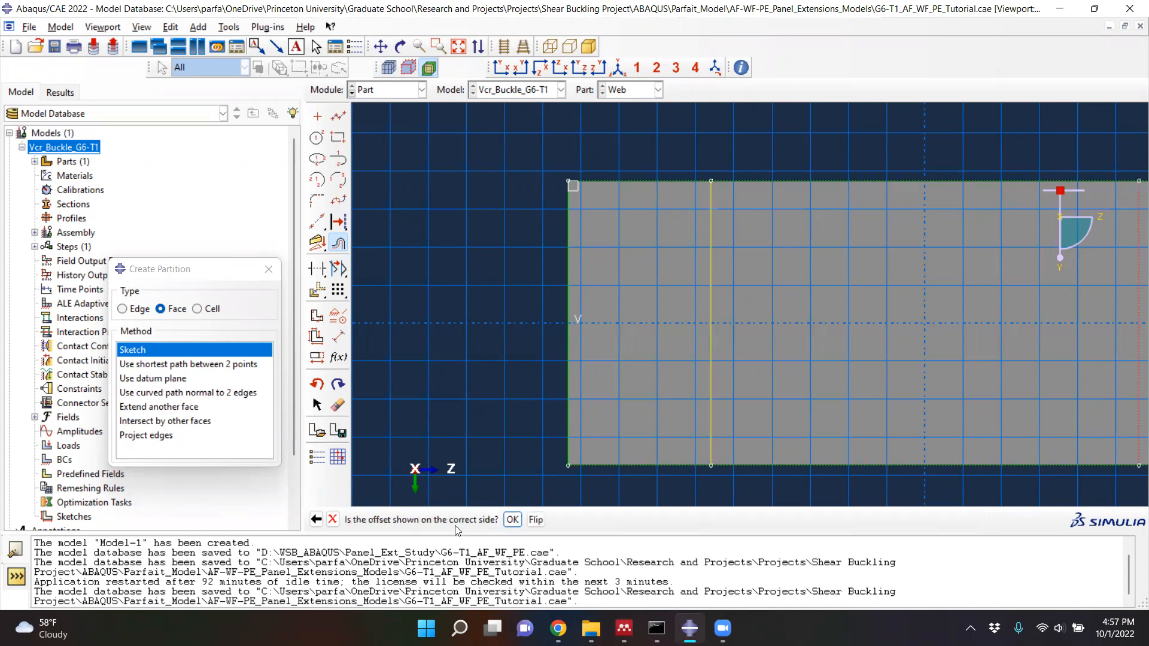
pyautogui.scroll(-2, 482, 454)
pyautogui.scroll(1, 1066, 434)
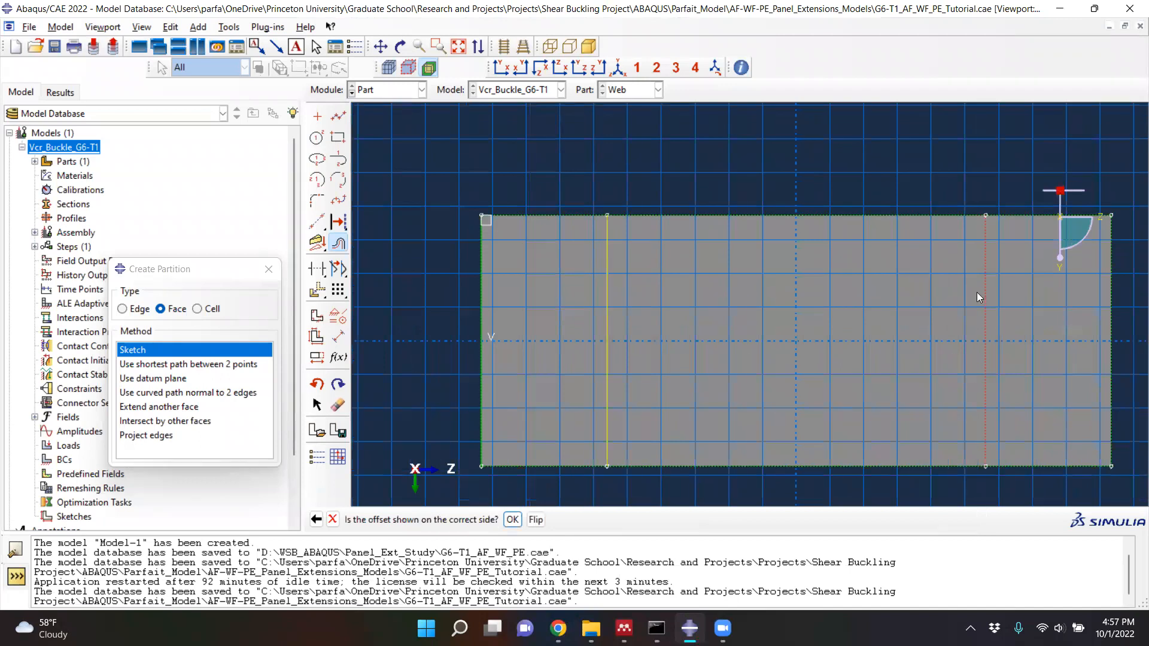
pyautogui.click(513, 520)
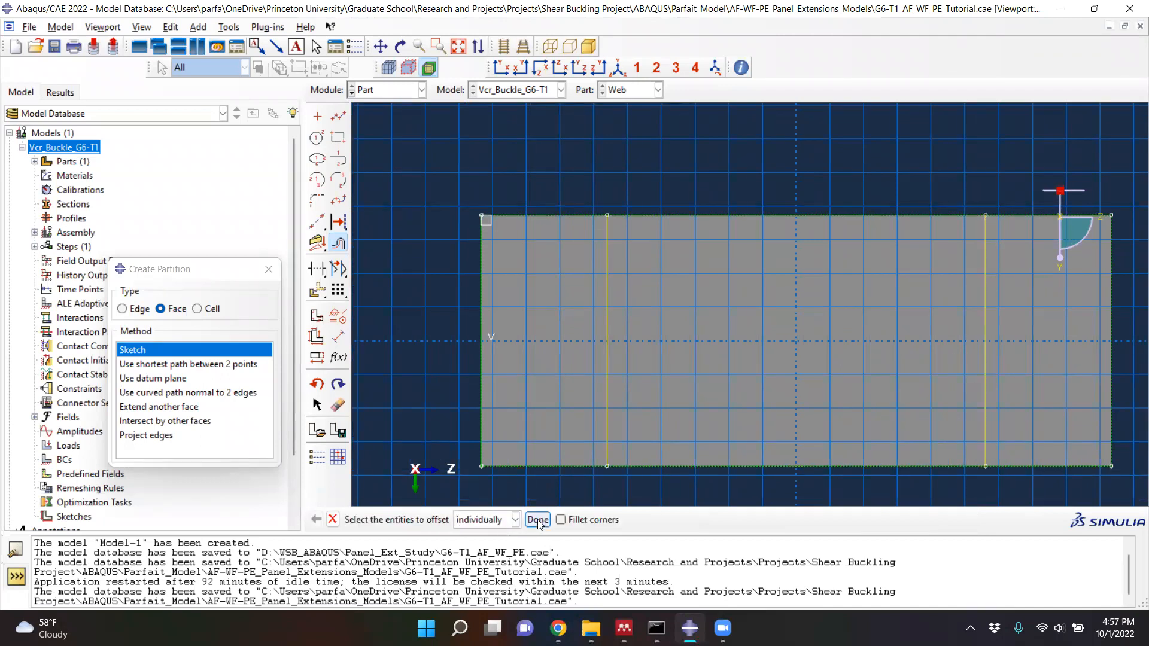
pyautogui.click(538, 521)
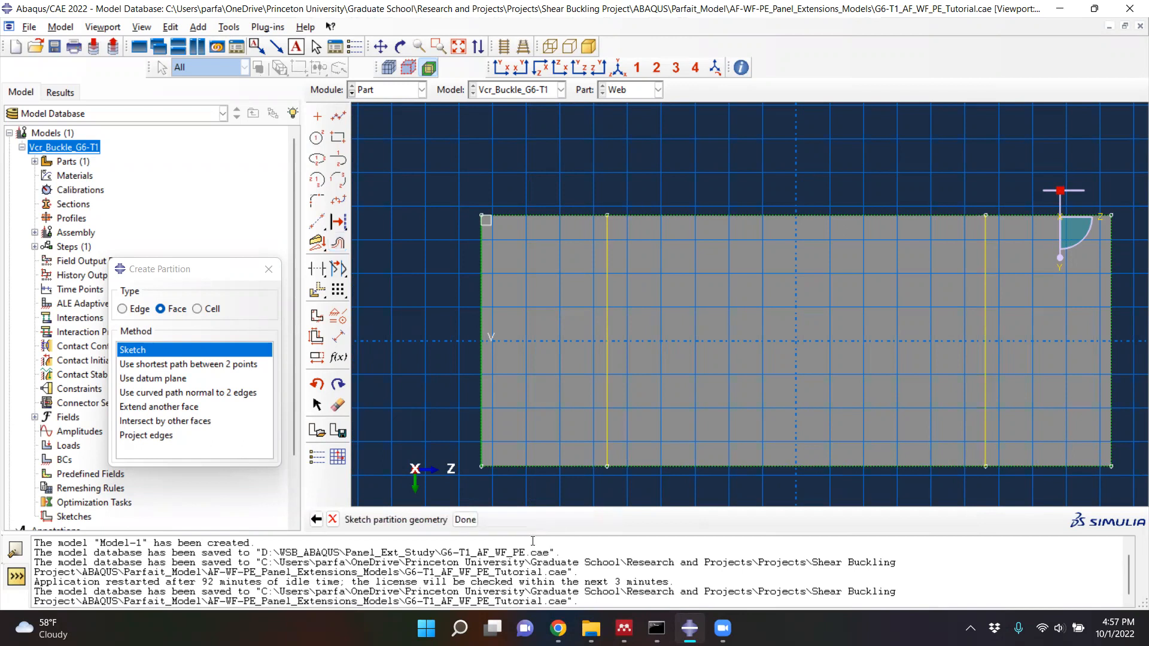
pyautogui.click(465, 520)
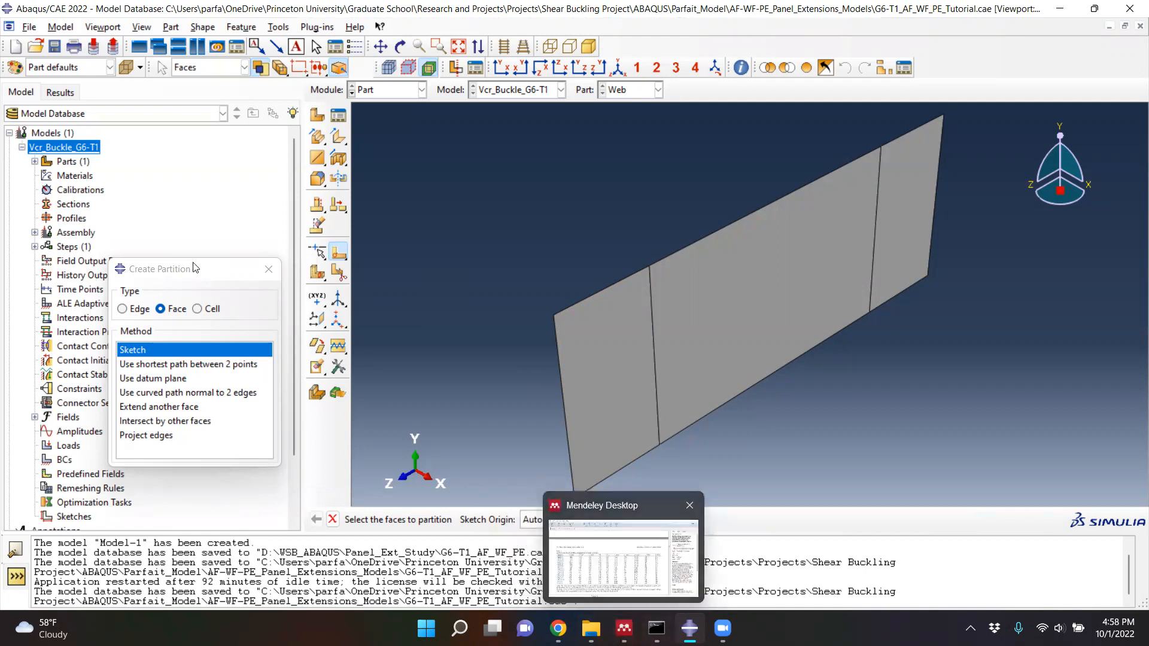
# - Close the partition setup and check the G6-T1 geometry in Table 1 of the paper in Mendeley Desktop
pyautogui.click(268, 273)
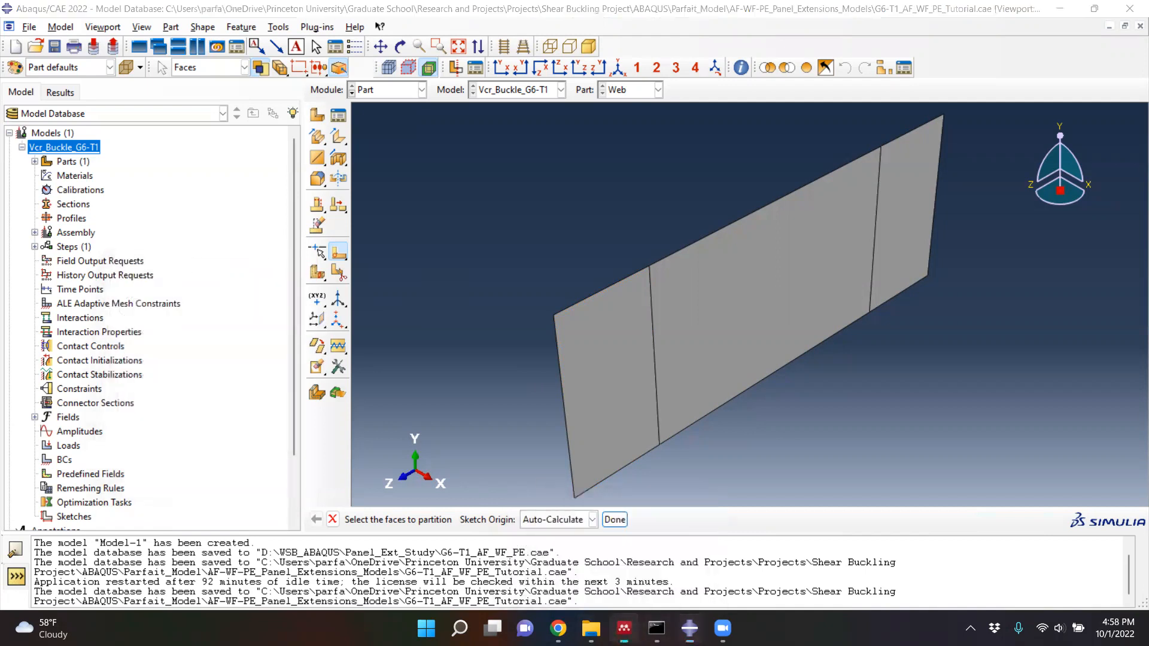
pyautogui.click(624, 628)
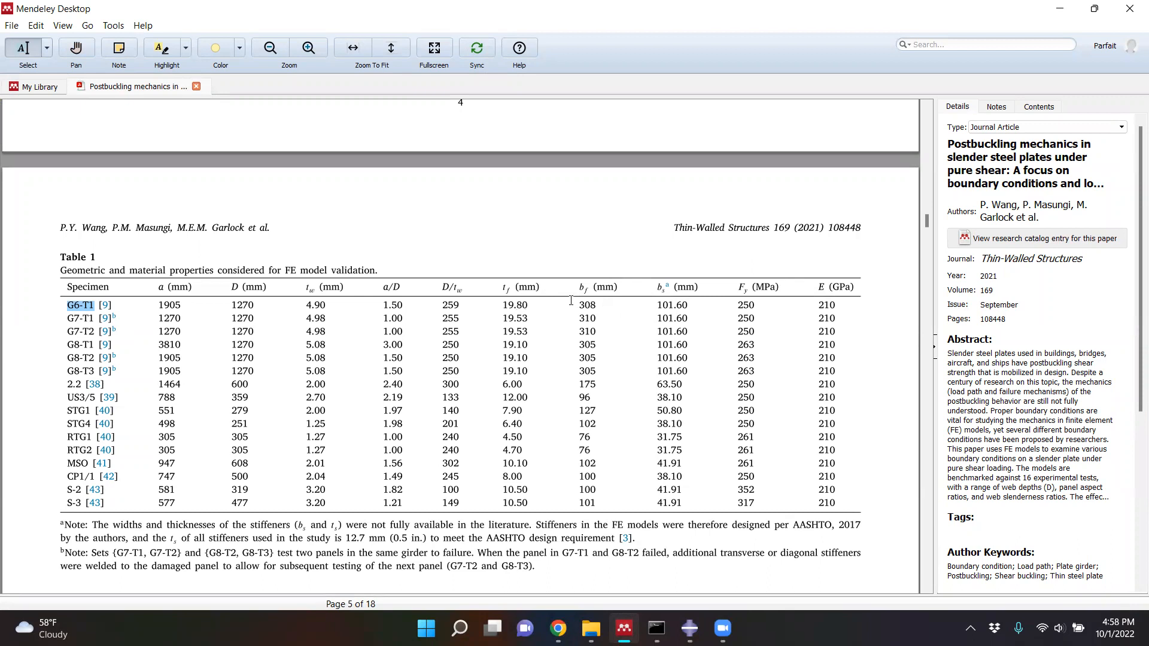
pyautogui.click(1062, 11)
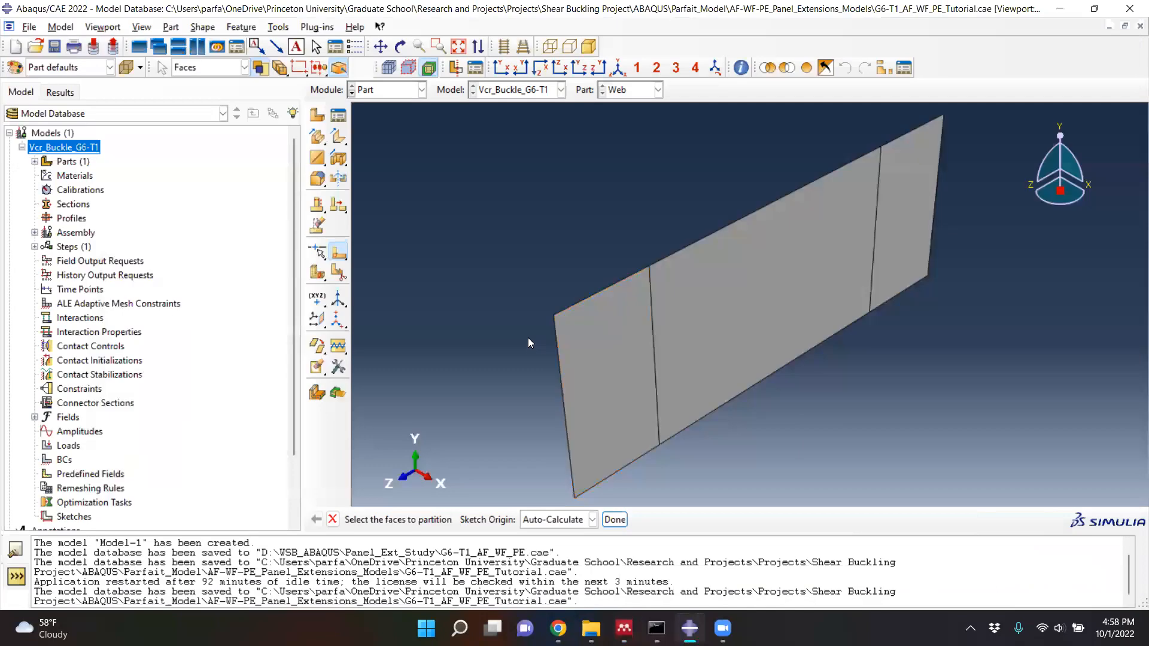
# - Create a 3D deformable shell extrusion part named Flange
pyautogui.click(320, 118)
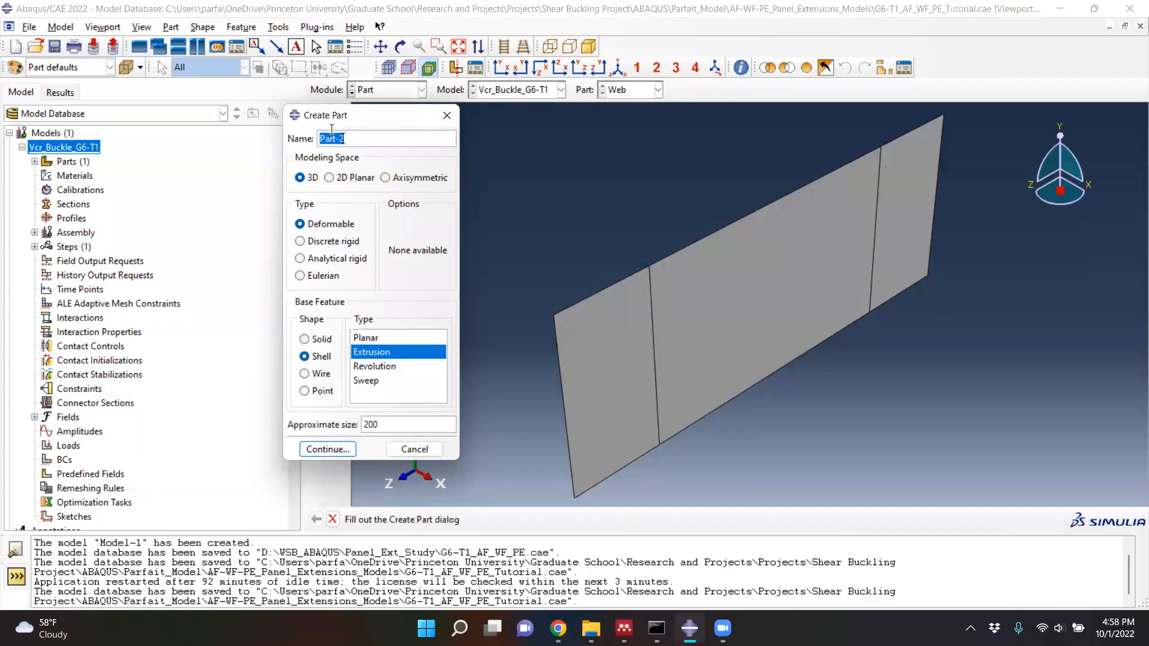
pyautogui.write('Flange')
pyautogui.click(318, 357)
pyautogui.click(320, 454)
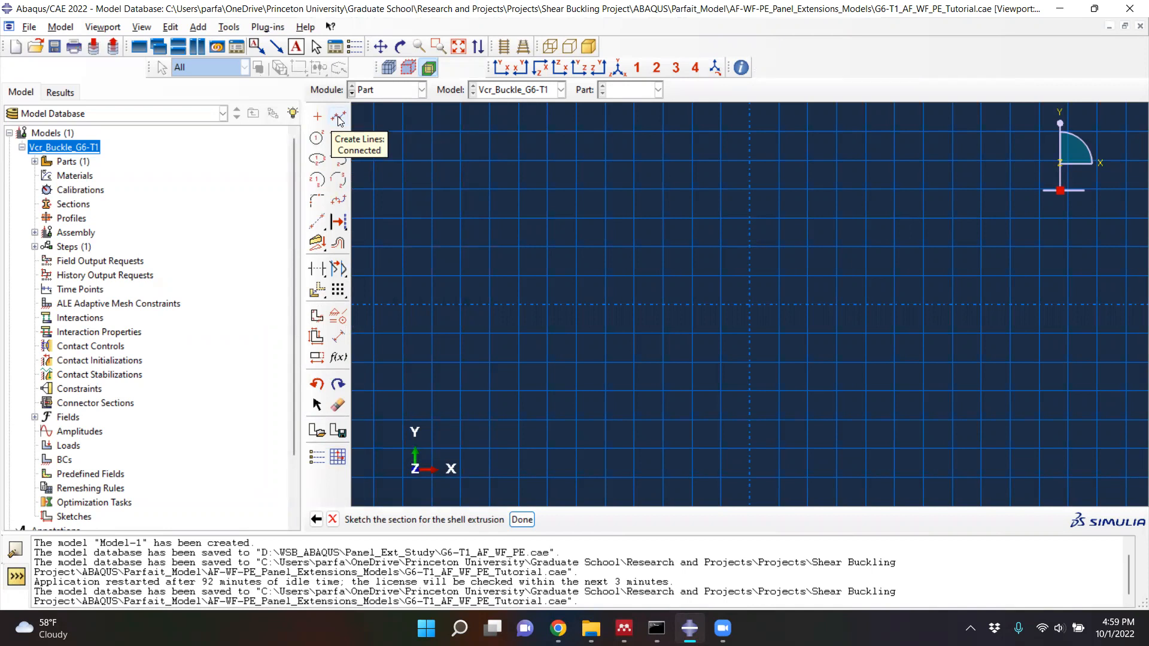
# - Draw a horizontal line about 6.25 long from the origin, checking the G6-T1 flange width in the paper
pyautogui.click(339, 118)
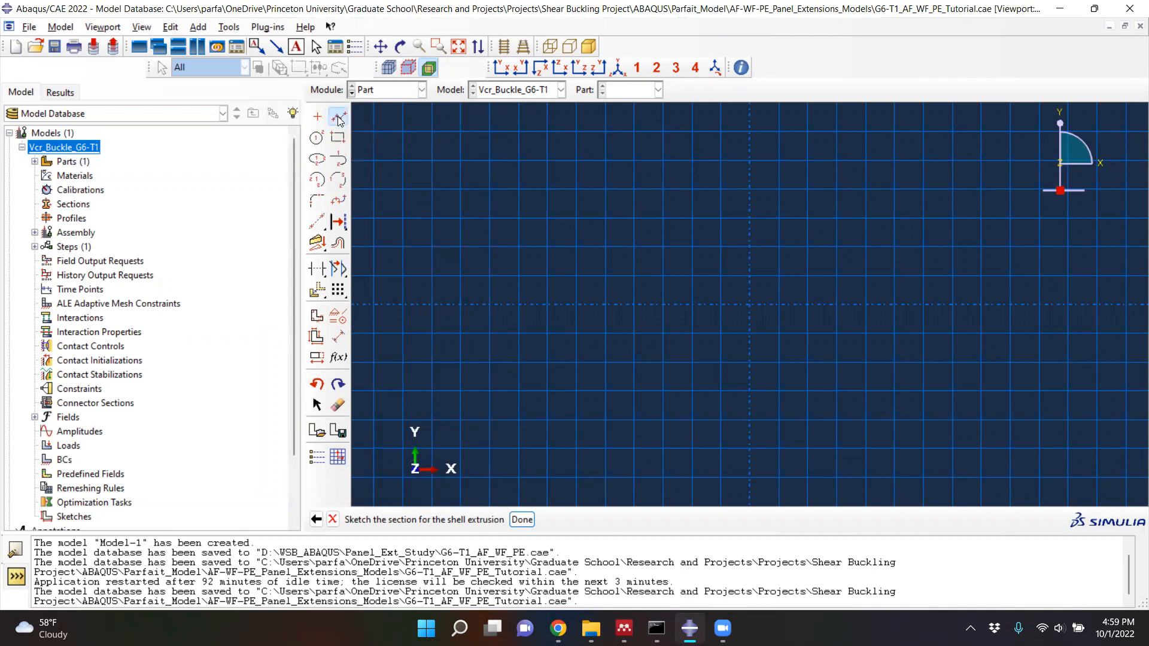
pyautogui.click(395, 155)
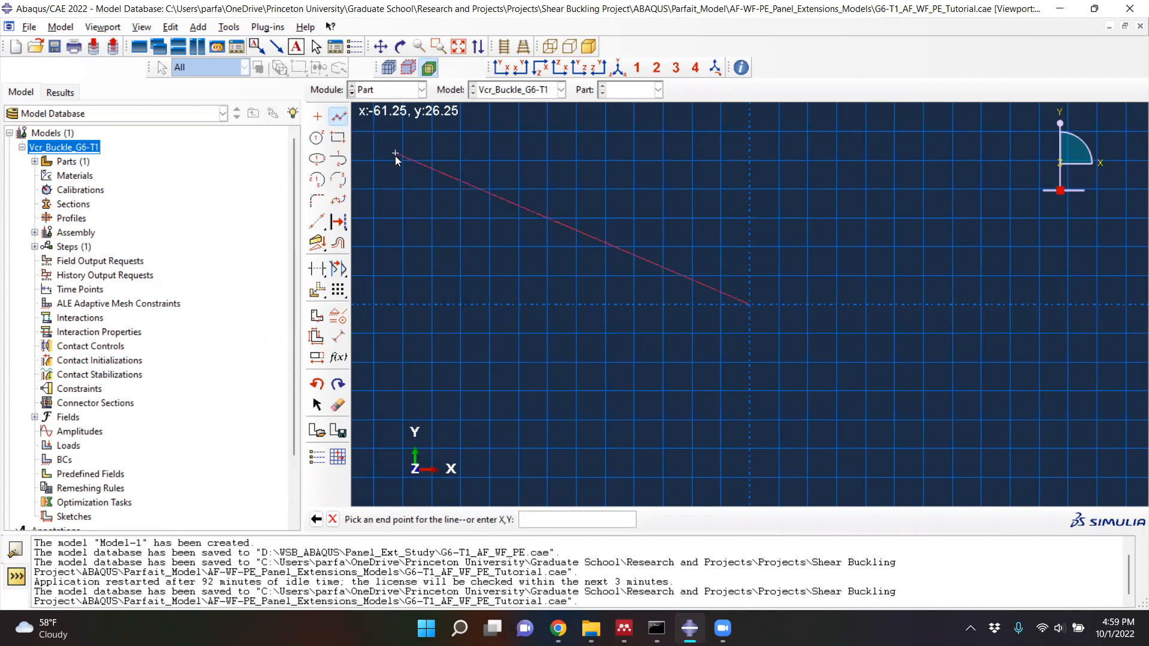
pyautogui.click(625, 629)
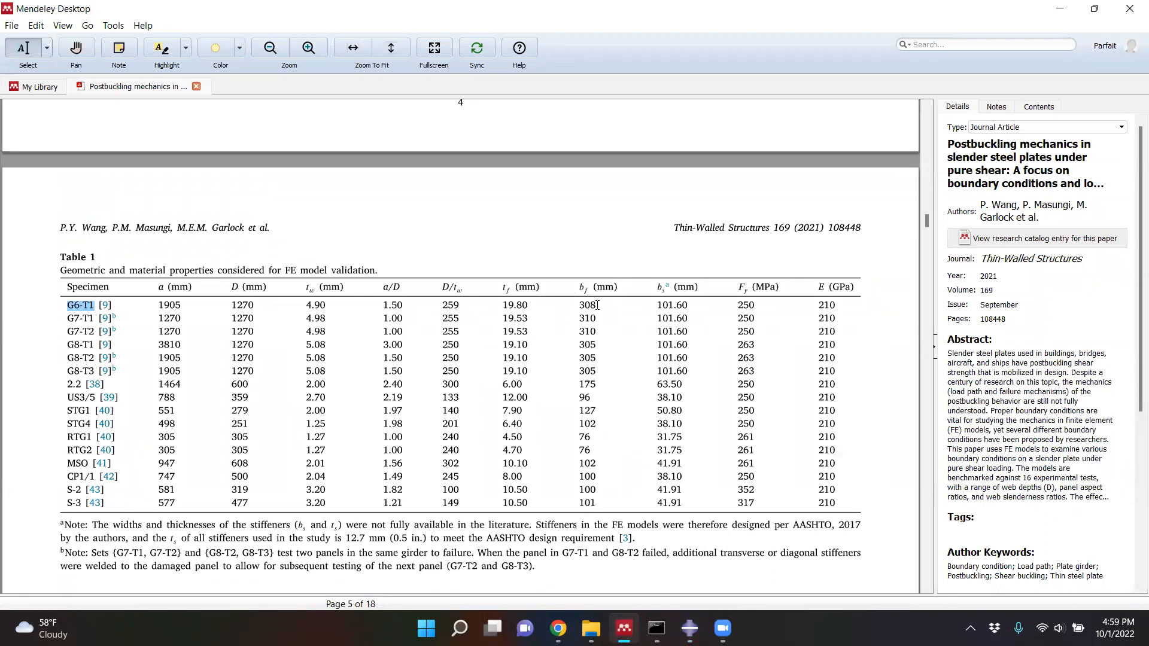
pyautogui.click(1061, 8)
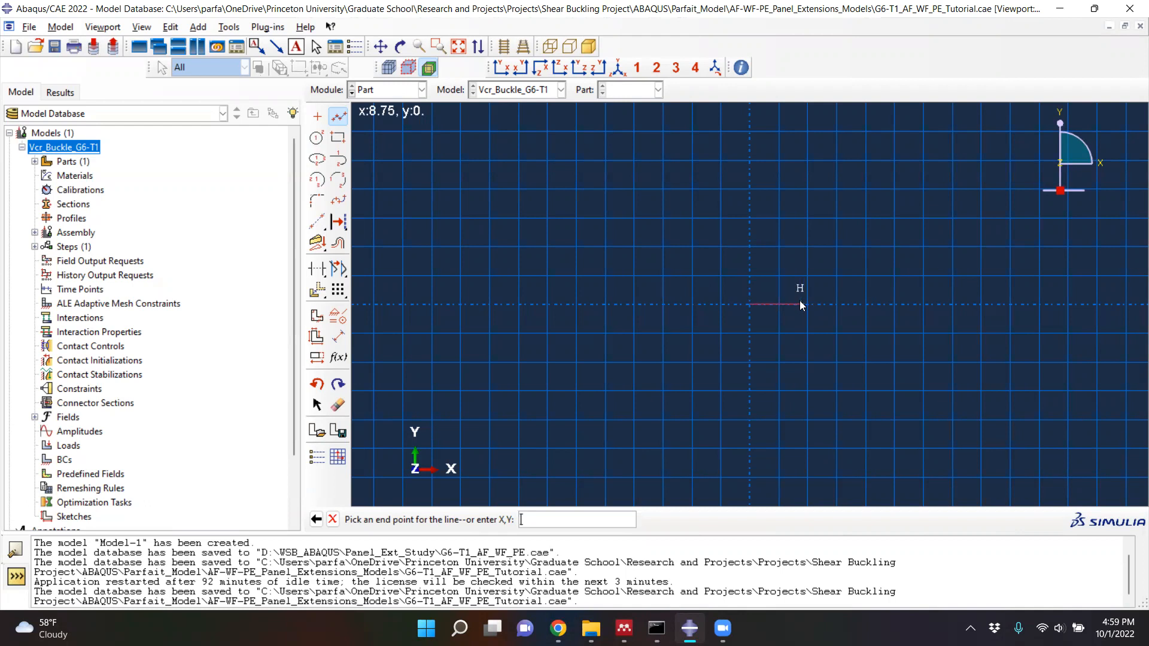
pyautogui.scroll(4, 800, 301)
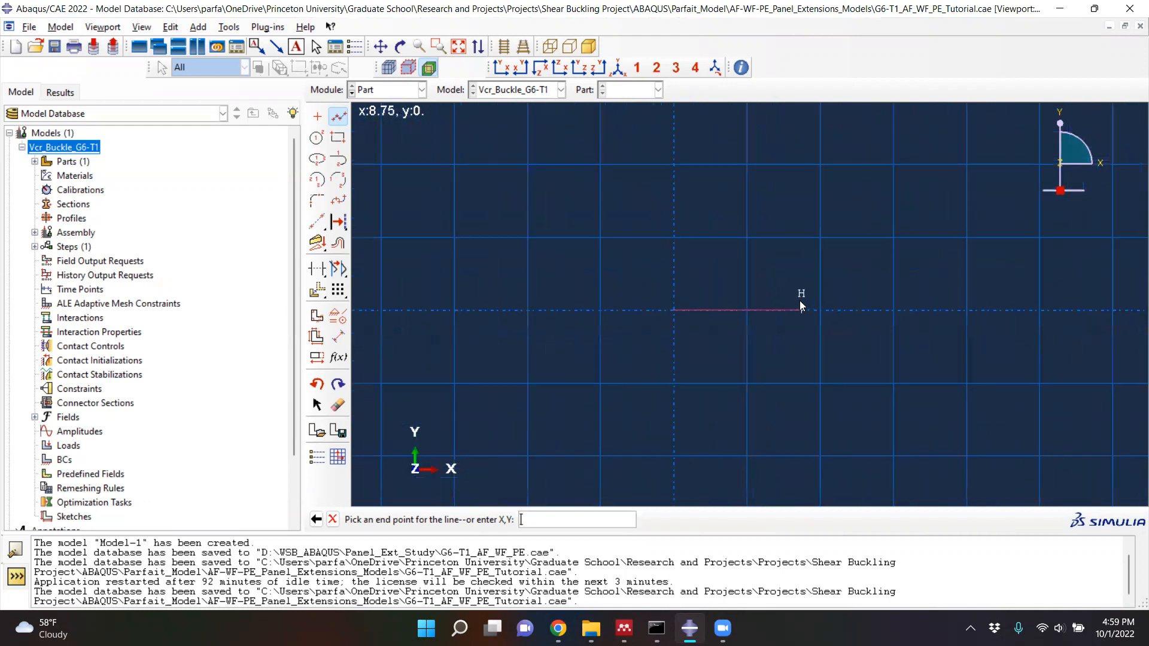
pyautogui.click(771, 310)
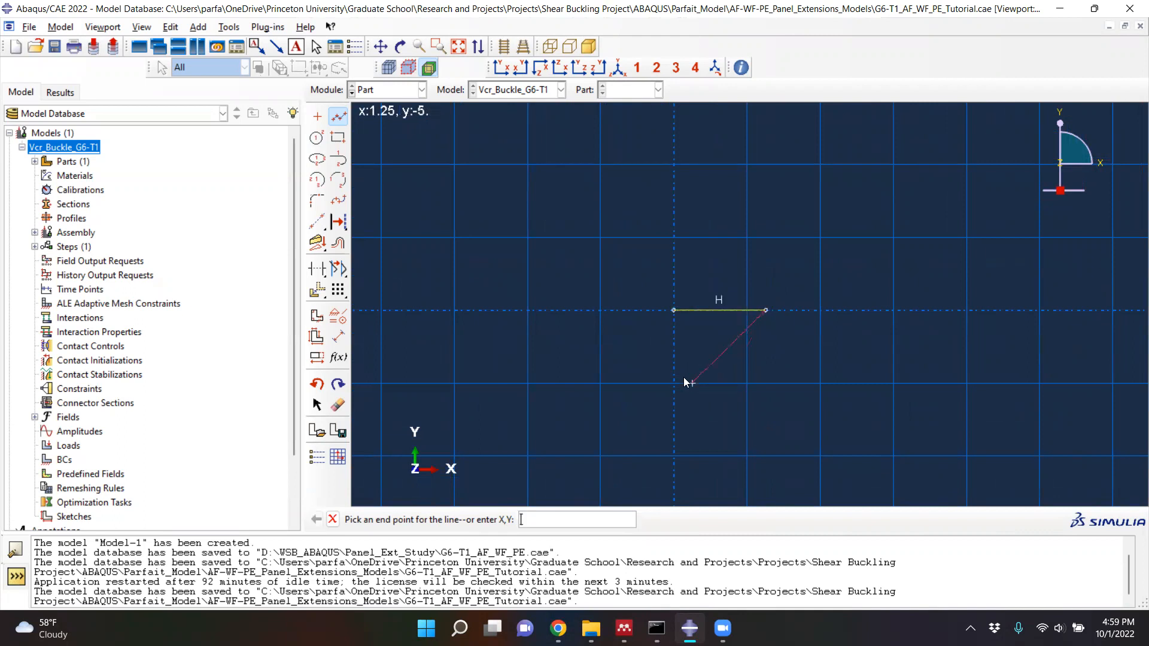
# - Dimension the horizontal line's length as 0.308
pyautogui.click(340, 339)
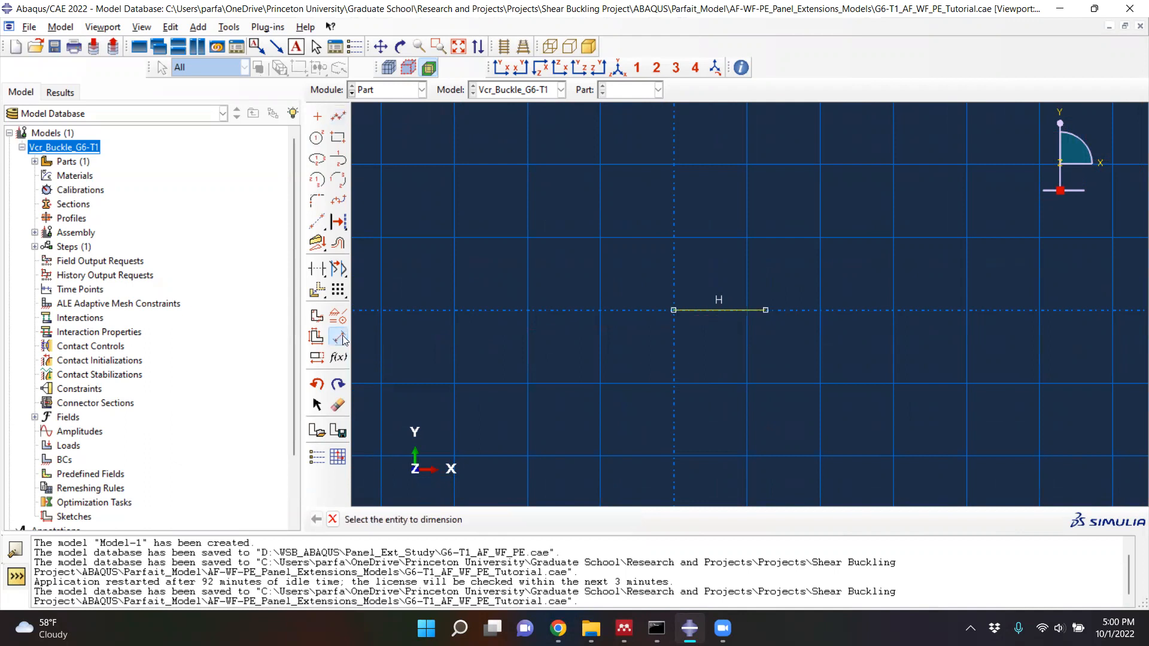
pyautogui.click(715, 311)
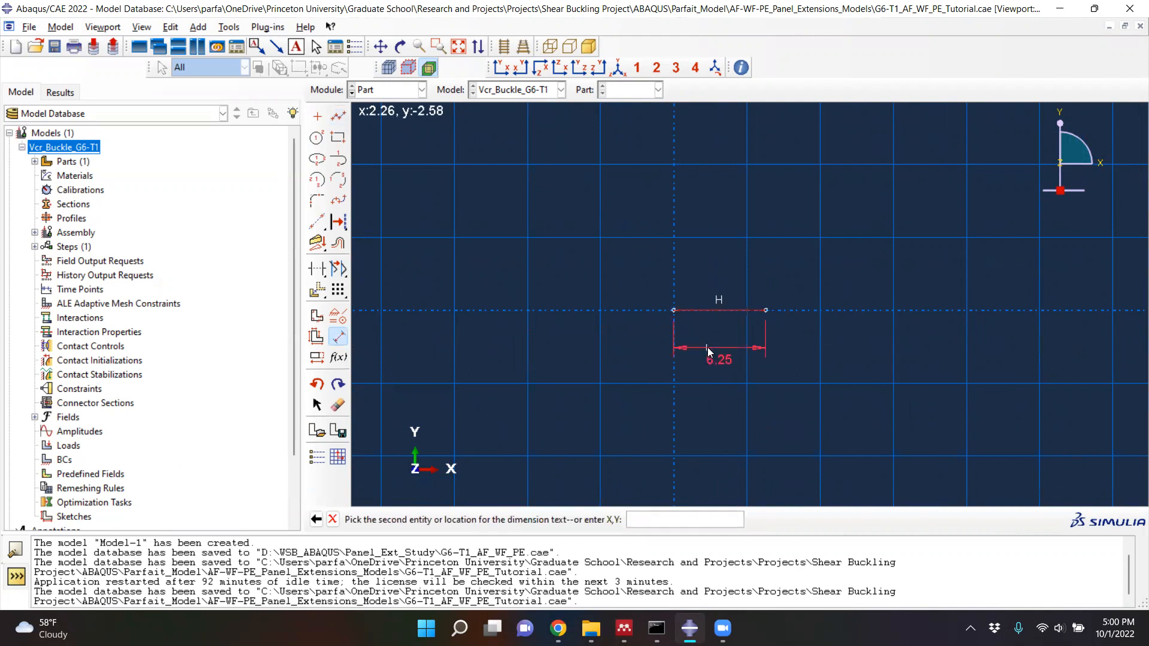
pyautogui.write('0.308')
pyautogui.press('Return')
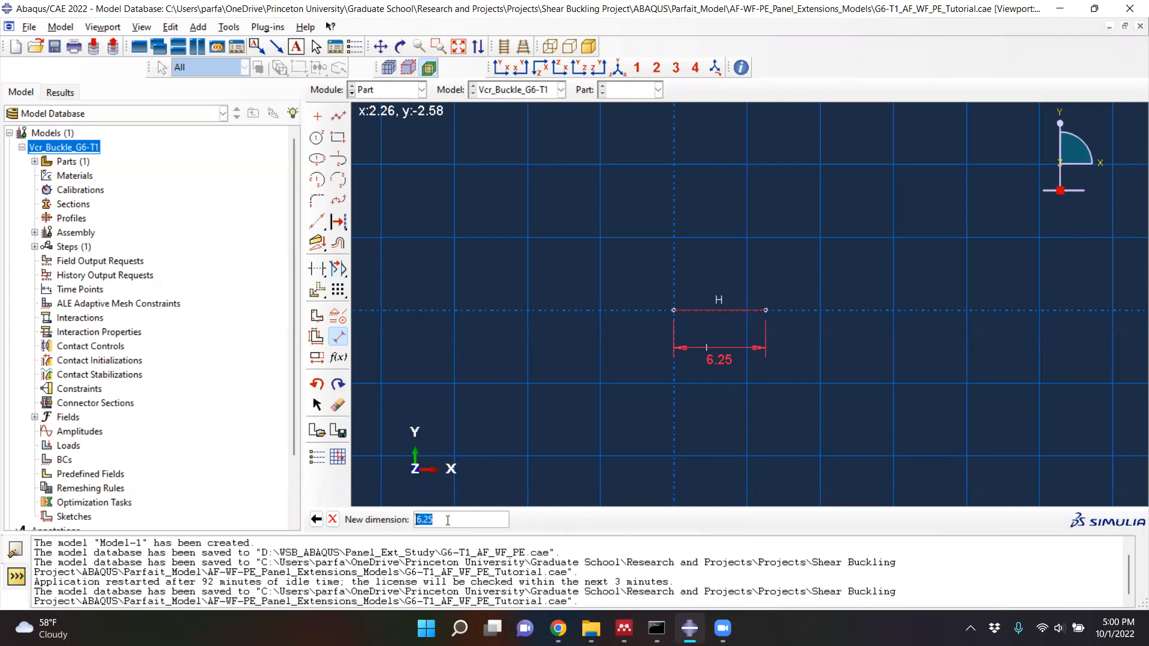
pyautogui.write('0.308')
pyautogui.press('Return')
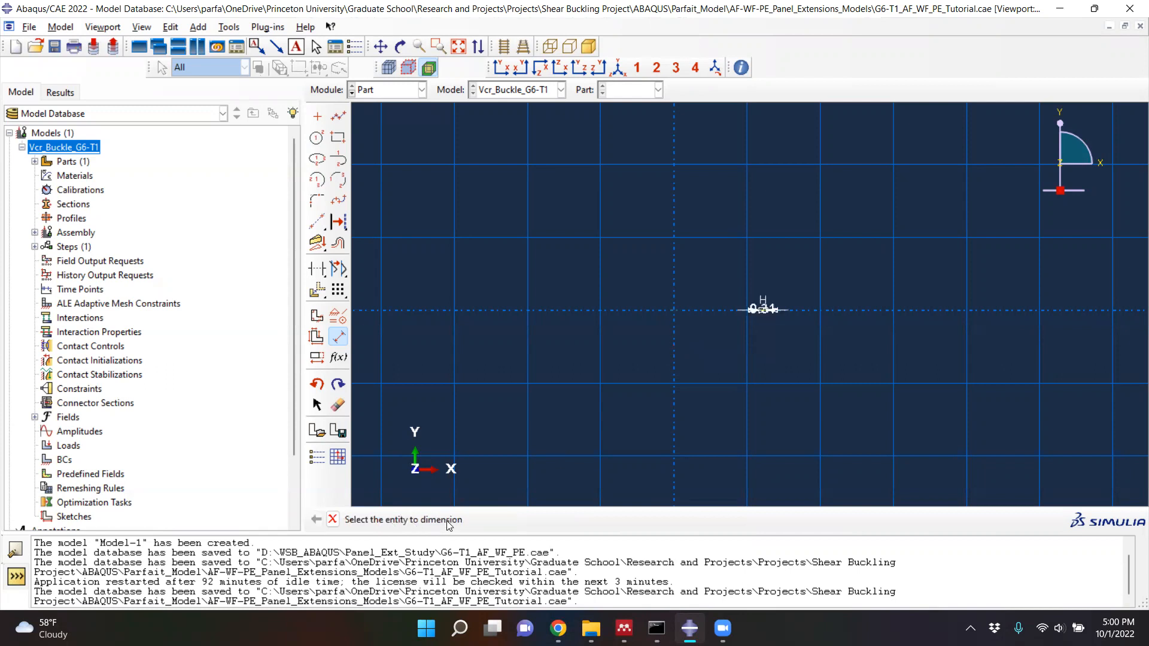
# - Inspect the dimensioned line, end dimensioning, and delete the line together with its dimension
pyautogui.scroll(3, 766, 319)
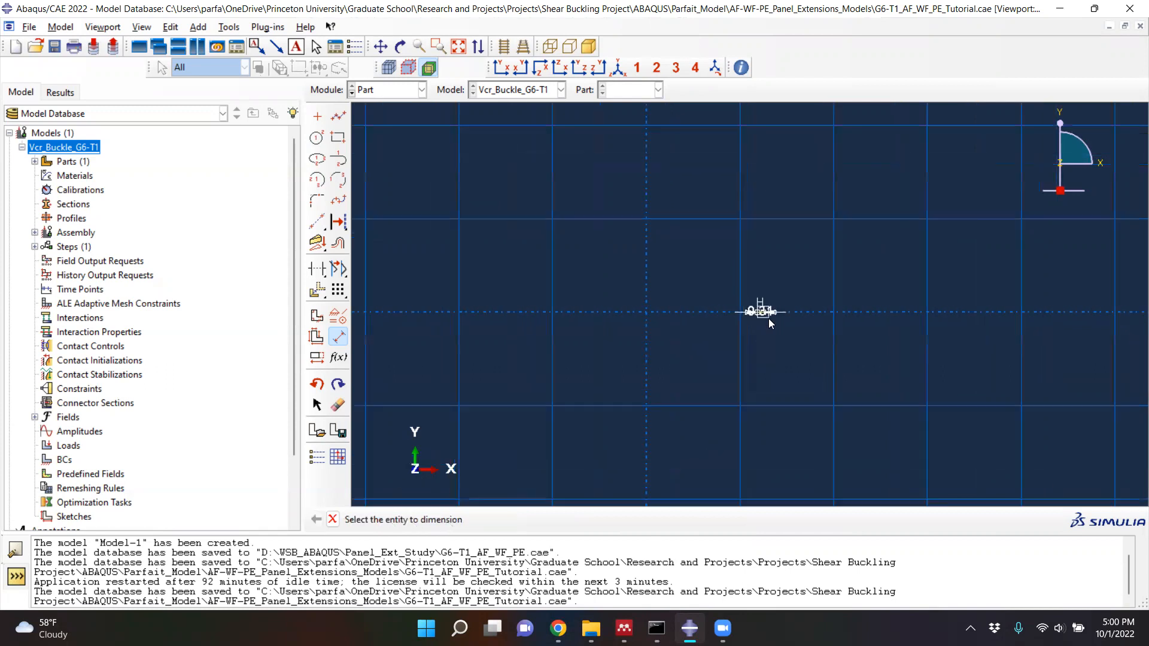
pyautogui.scroll(4, 752, 328)
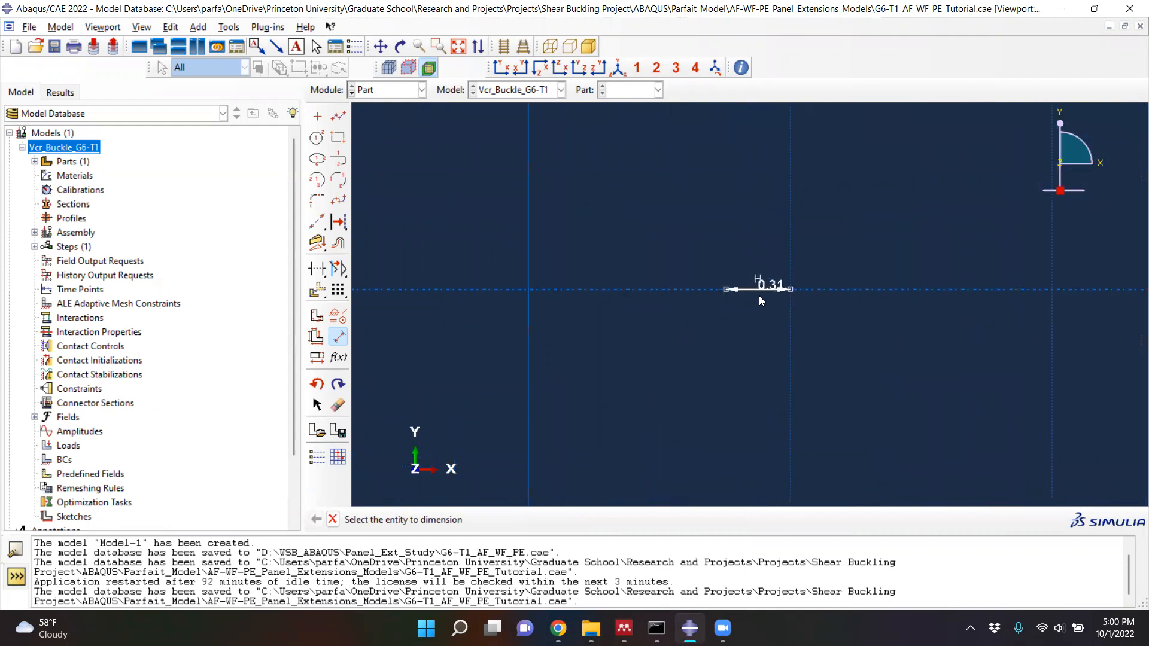
pyautogui.scroll(4, 759, 296)
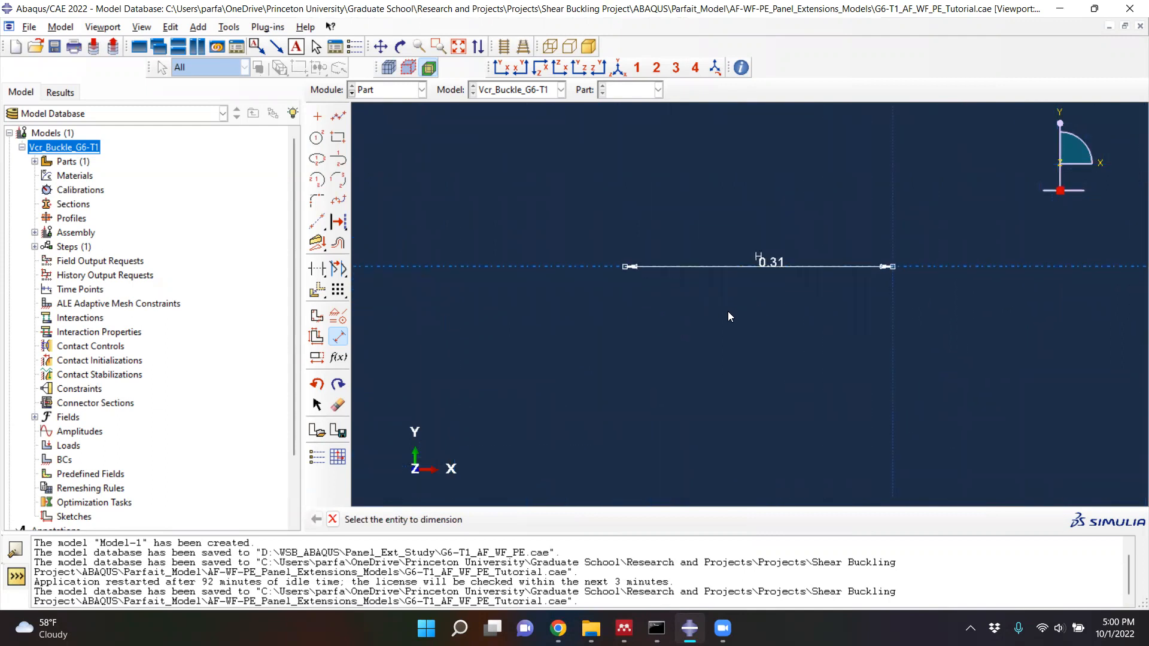
pyautogui.scroll(-5, 635, 298)
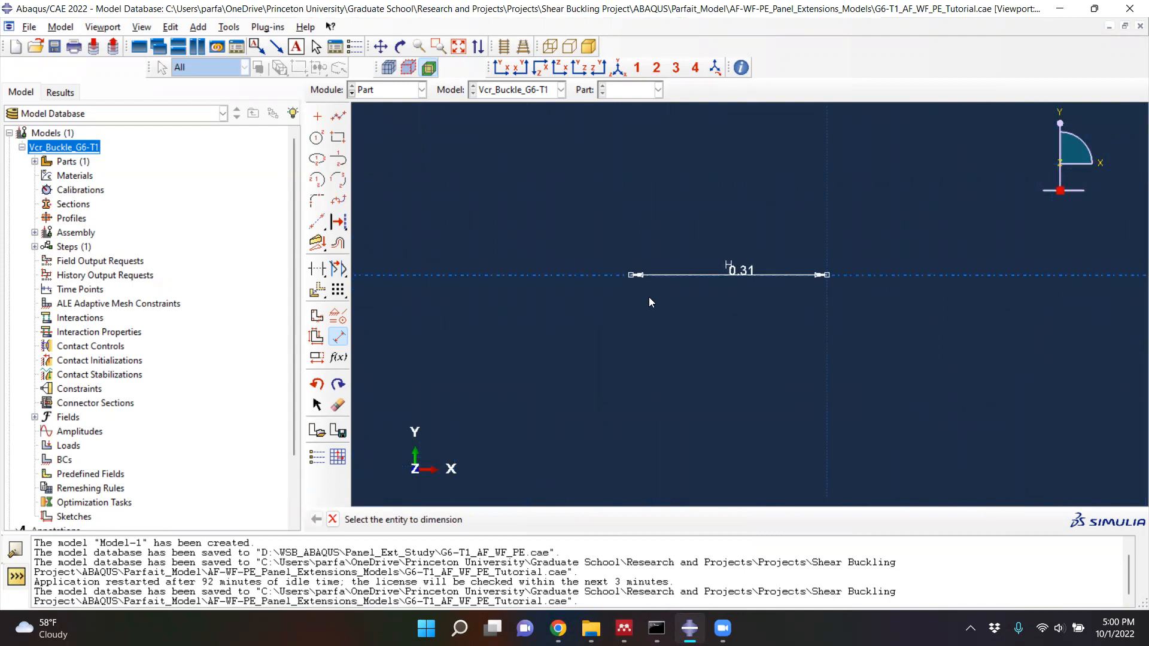
pyautogui.scroll(2, 667, 320)
pyautogui.press('Escape')
pyautogui.scroll(-4, 662, 318)
pyautogui.scroll(-1, 687, 329)
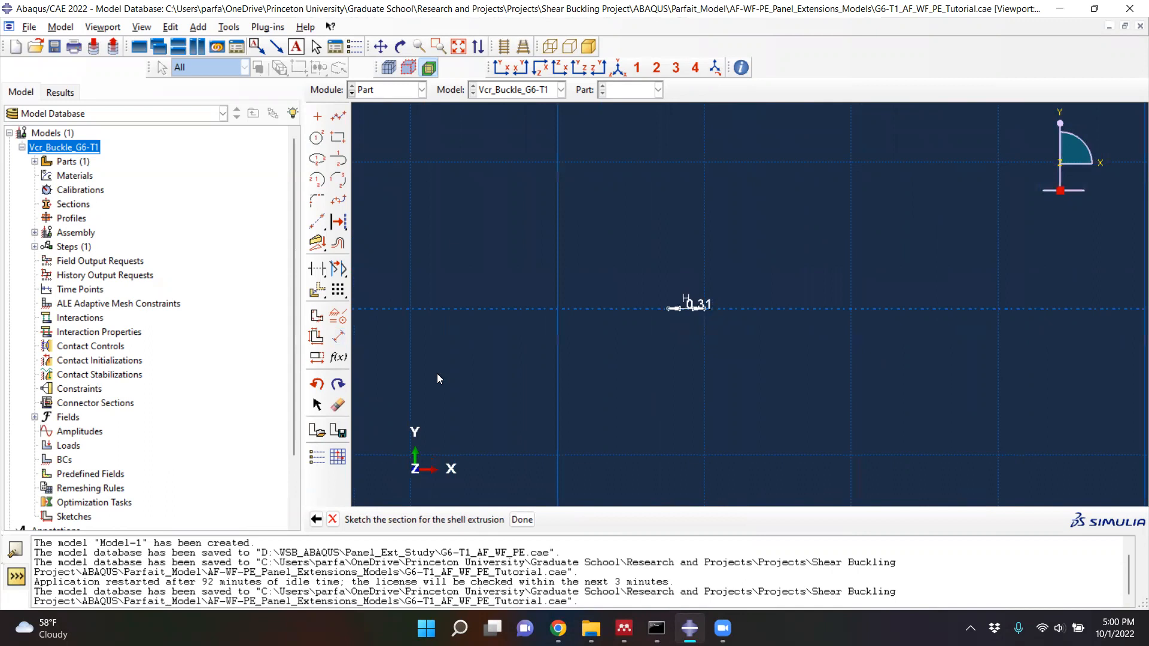
pyautogui.click(338, 405)
pyautogui.moveTo(776, 335); pyautogui.dragTo(646, 280)
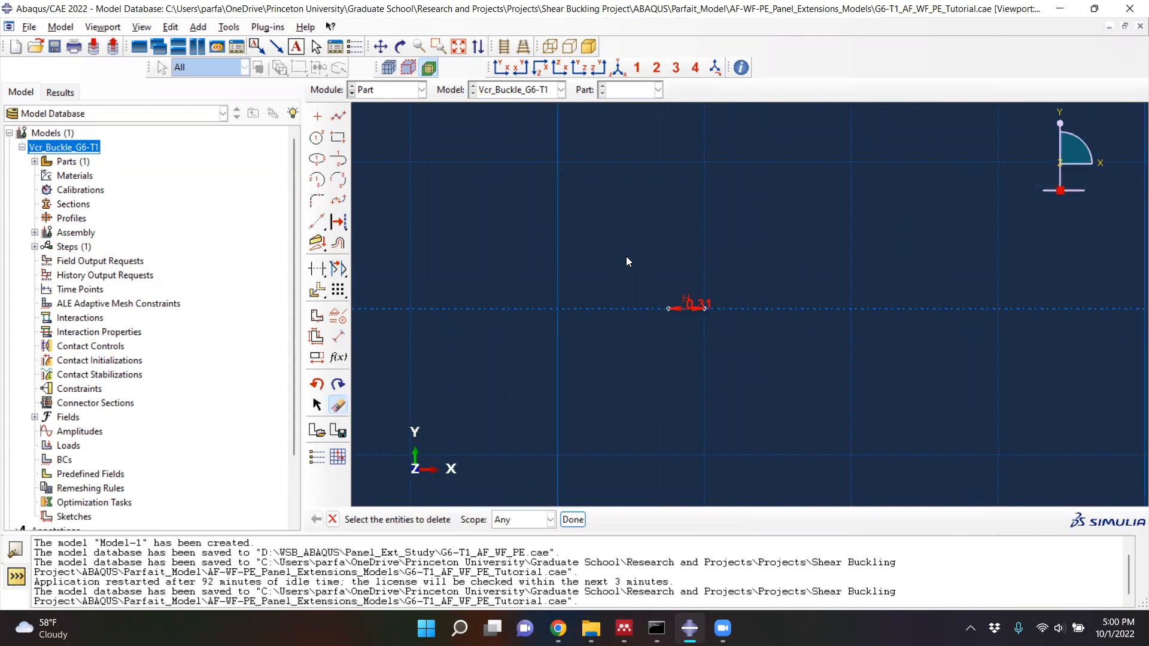
pyautogui.click(573, 519)
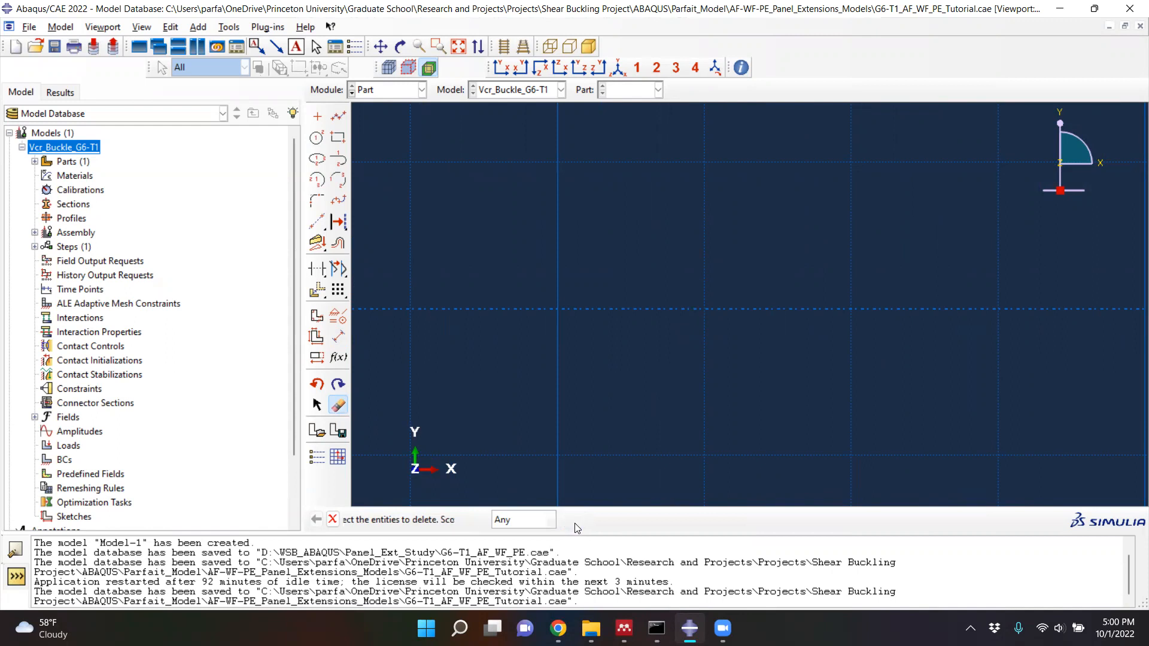
# - Draw a new horizontal line about 6.25 long, starting at the origin and running along the positive X axis
pyautogui.scroll(3, 711, 346)
pyautogui.scroll(-5, 715, 346)
pyautogui.click(340, 115)
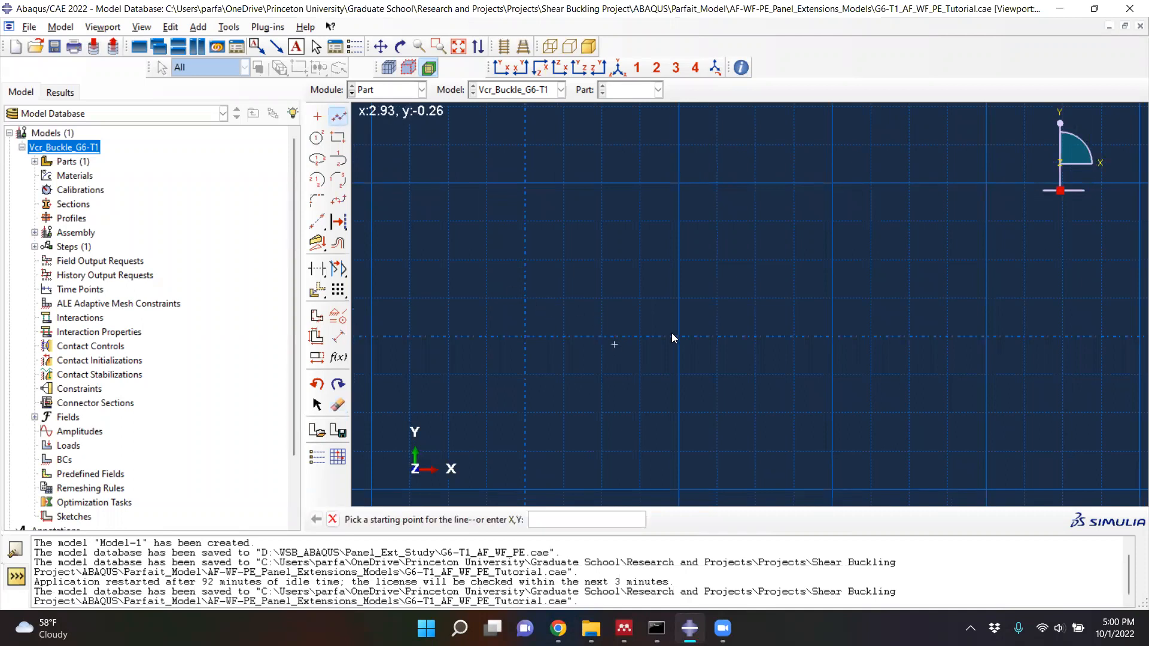
pyautogui.scroll(2, 644, 339)
pyautogui.scroll(3, 643, 333)
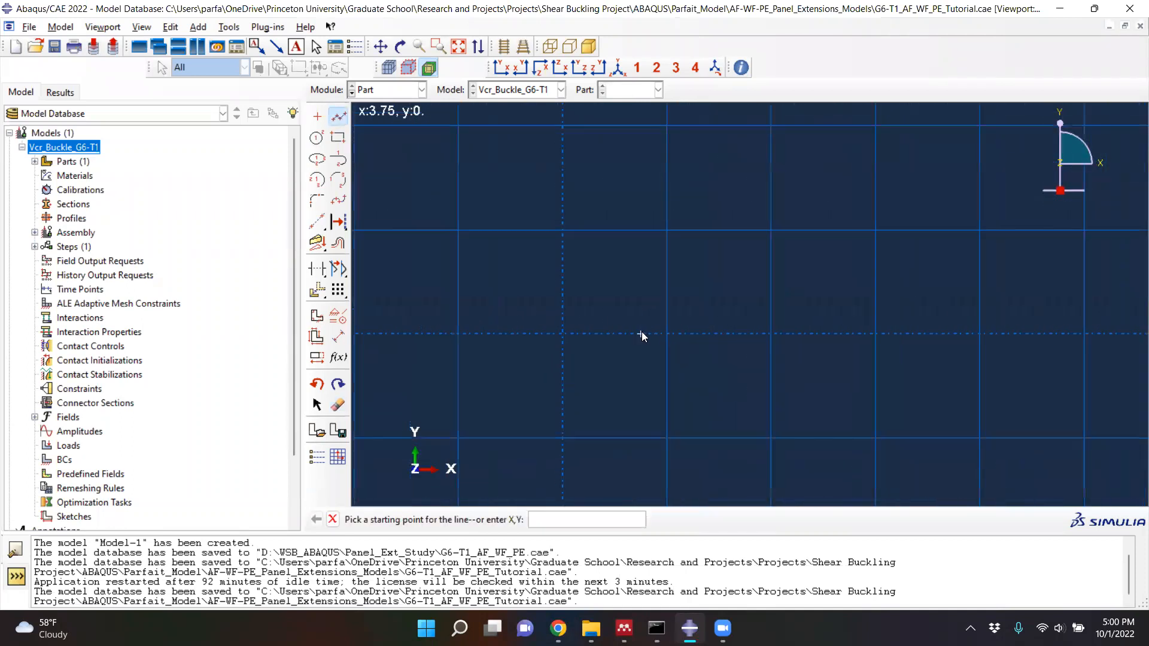
pyautogui.click(600, 333)
pyautogui.click(666, 334)
pyautogui.press('Escape')
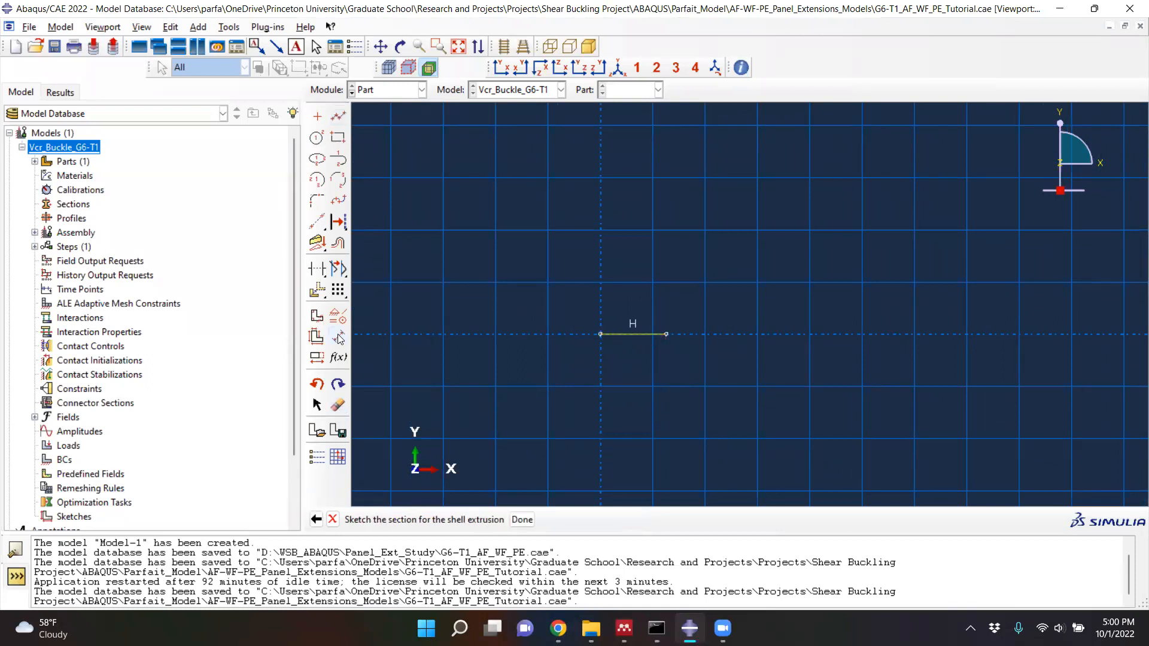
# - Dimension the new line's length as 0.308, placing the dimension below the line
pyautogui.click(339, 338)
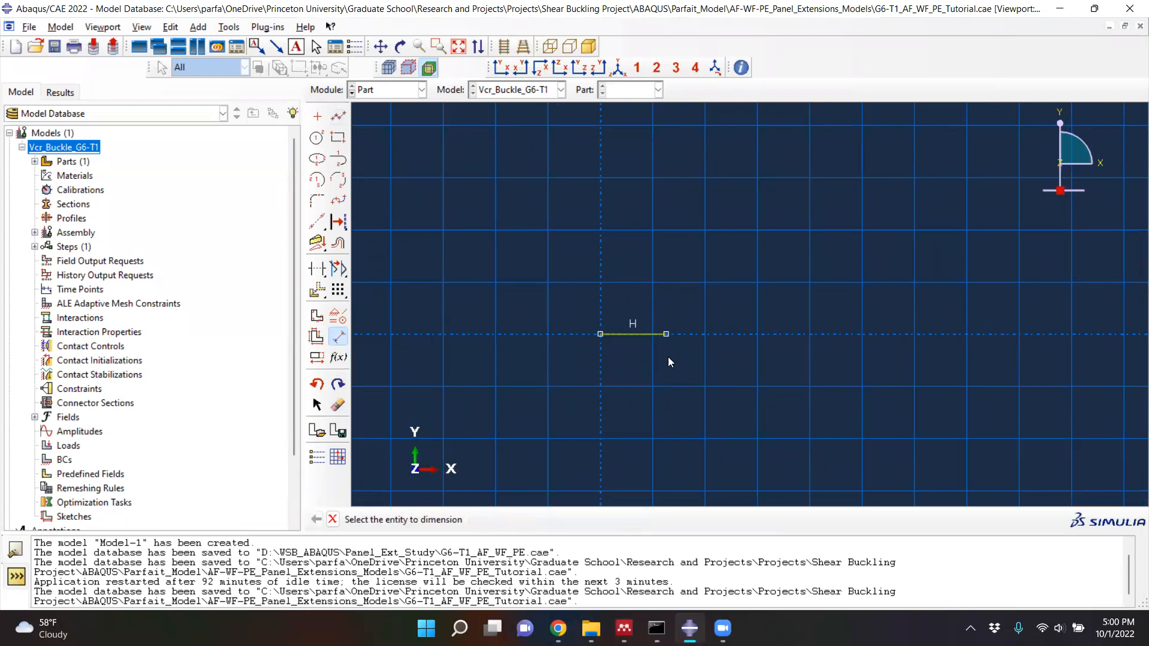
pyautogui.click(639, 336)
pyautogui.click(636, 366)
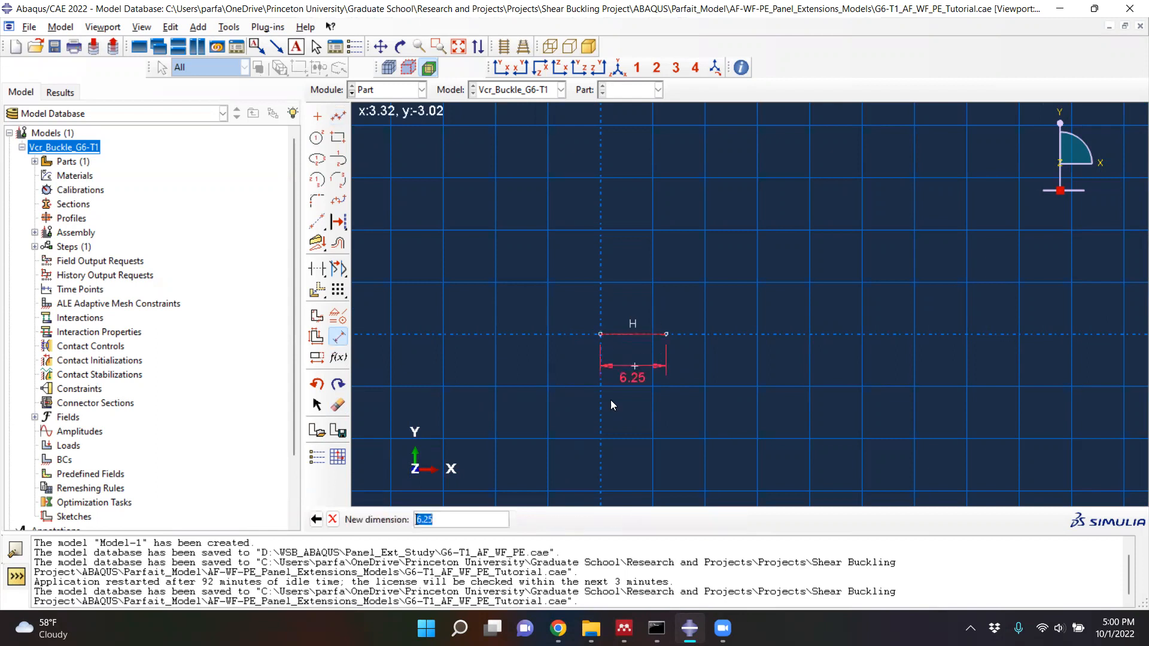
pyautogui.write('0.308')
pyautogui.press('Return')
# - Examine the flange section line and its dimension up close
pyautogui.scroll(5, 664, 332)
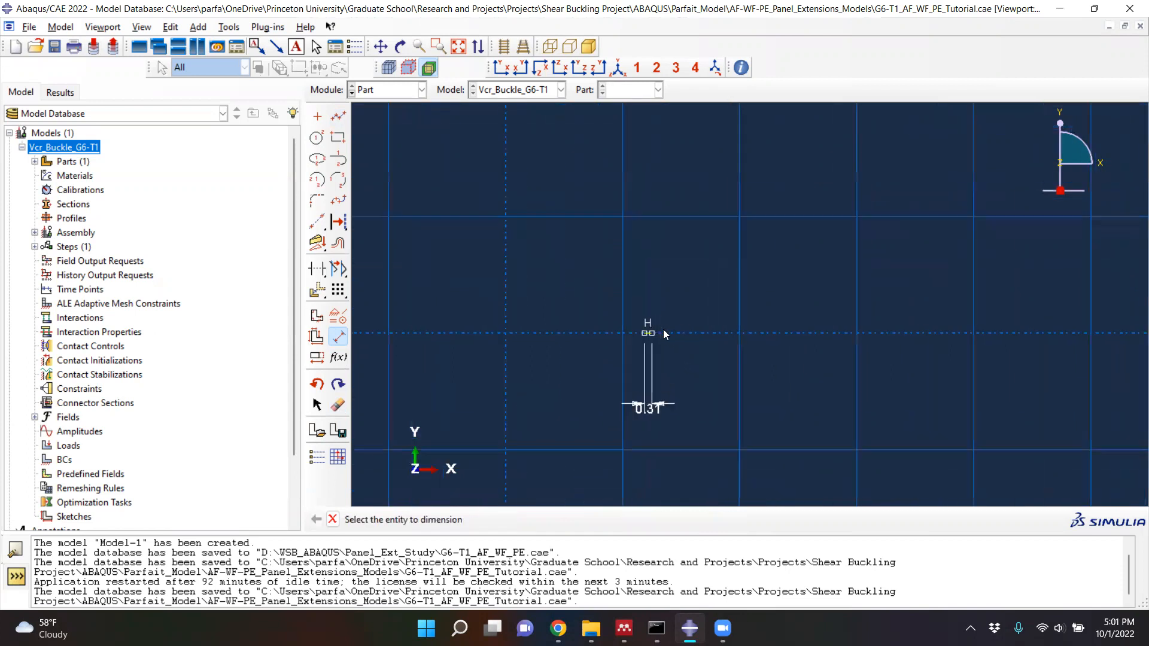
pyautogui.scroll(8, 653, 340)
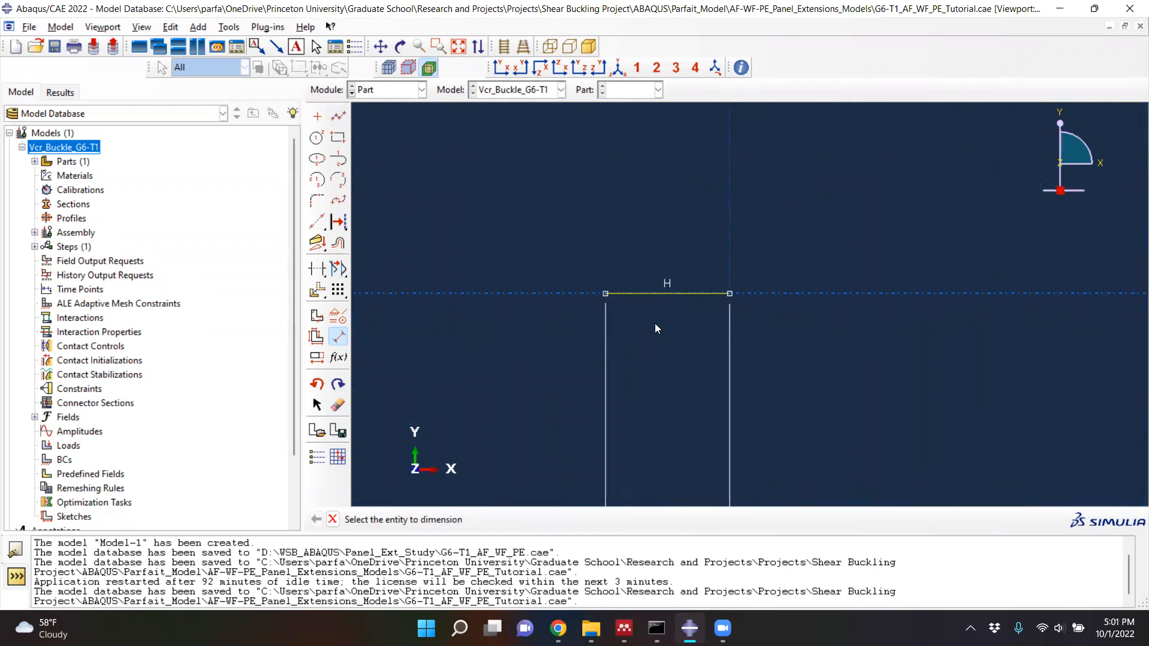
pyautogui.scroll(-8, 573, 279)
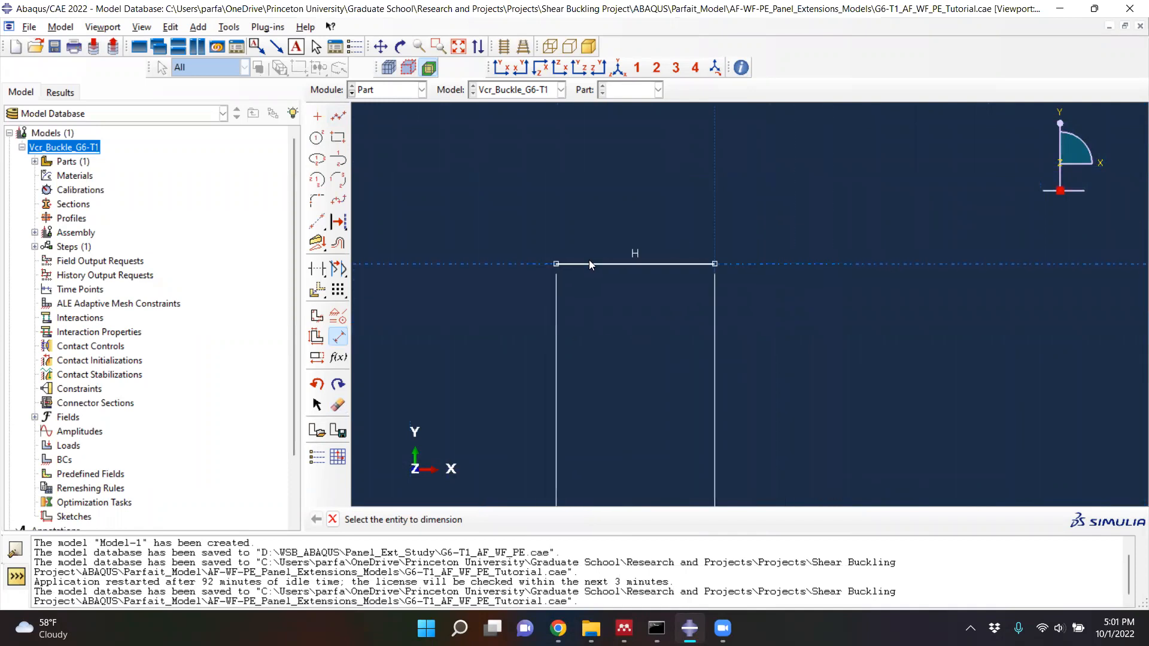
pyautogui.scroll(-4, 599, 264)
pyautogui.scroll(2, 613, 429)
pyautogui.scroll(4, 578, 423)
pyautogui.scroll(4, 631, 422)
pyautogui.scroll(2, 612, 395)
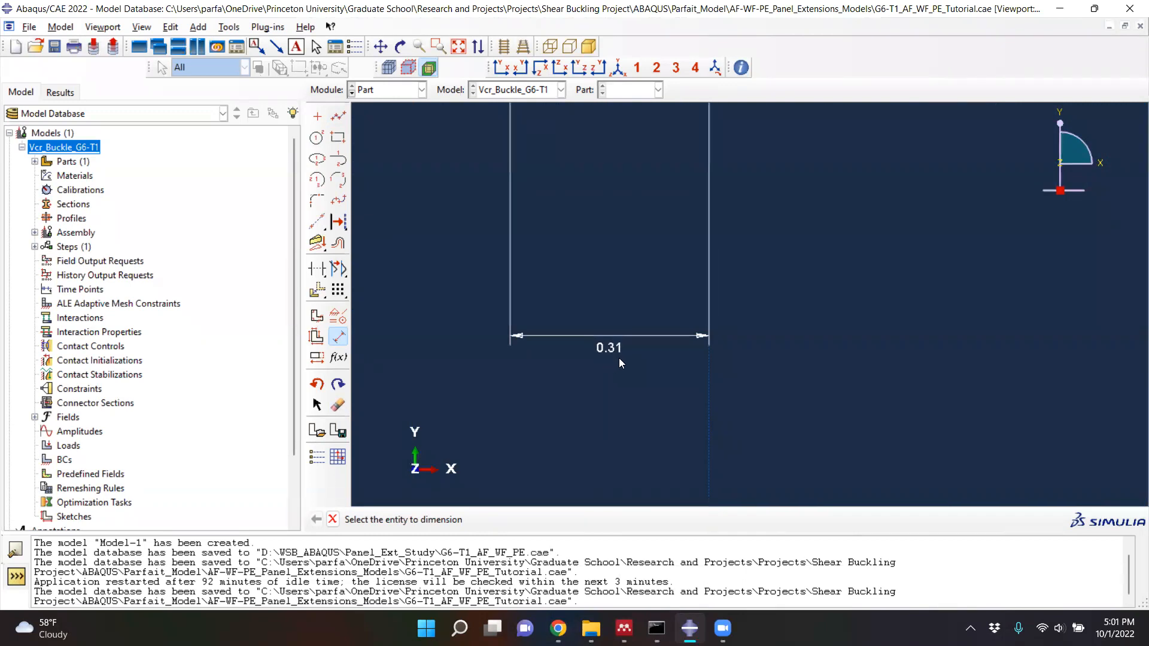
pyautogui.scroll(-4, 619, 367)
pyautogui.scroll(-2, 644, 376)
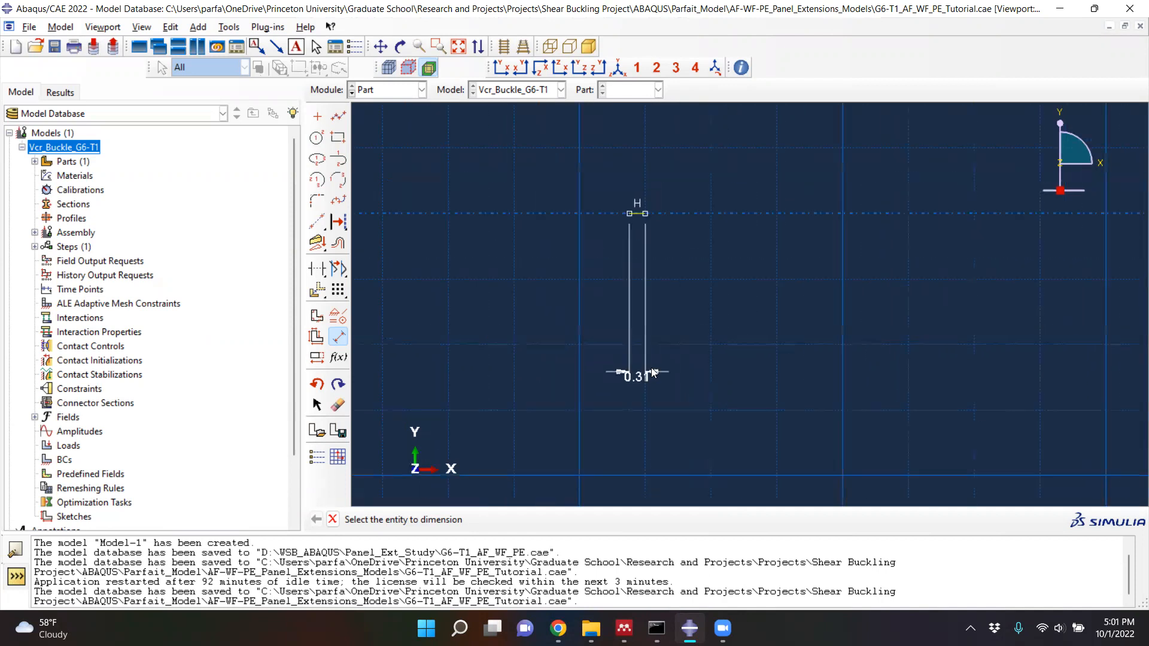
# - Finish the section sketch and extrude the flange to a depth of 3.175
pyautogui.click(333, 520)
pyautogui.click(523, 520)
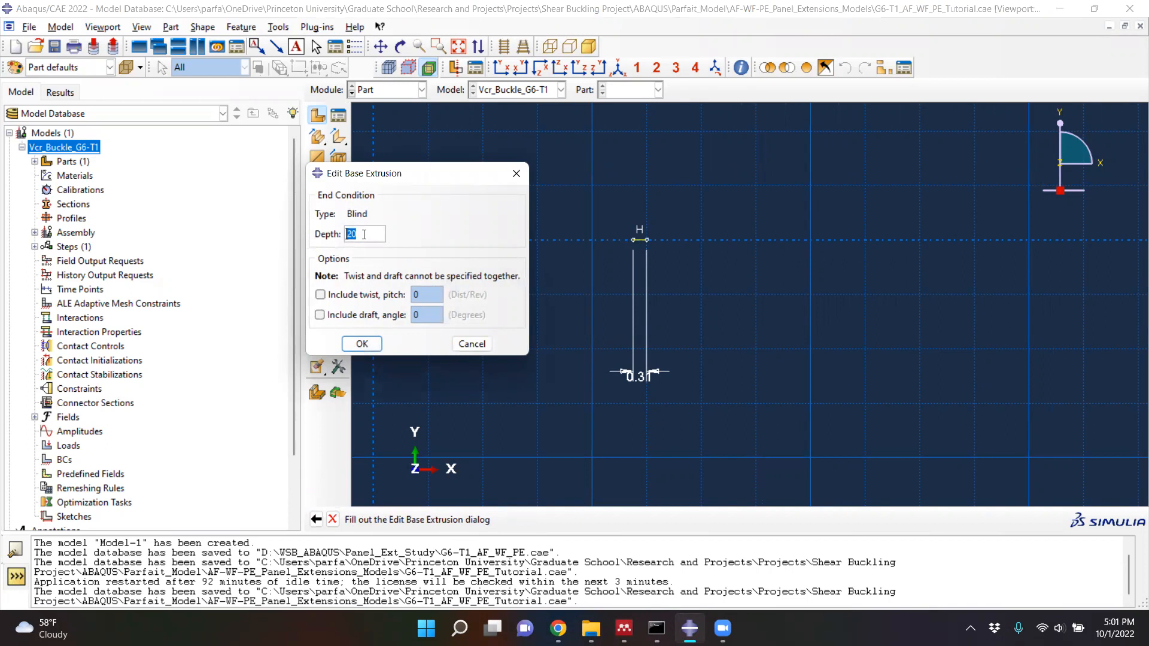
pyautogui.write('3.17')
pyautogui.write('5')
pyautogui.click(372, 350)
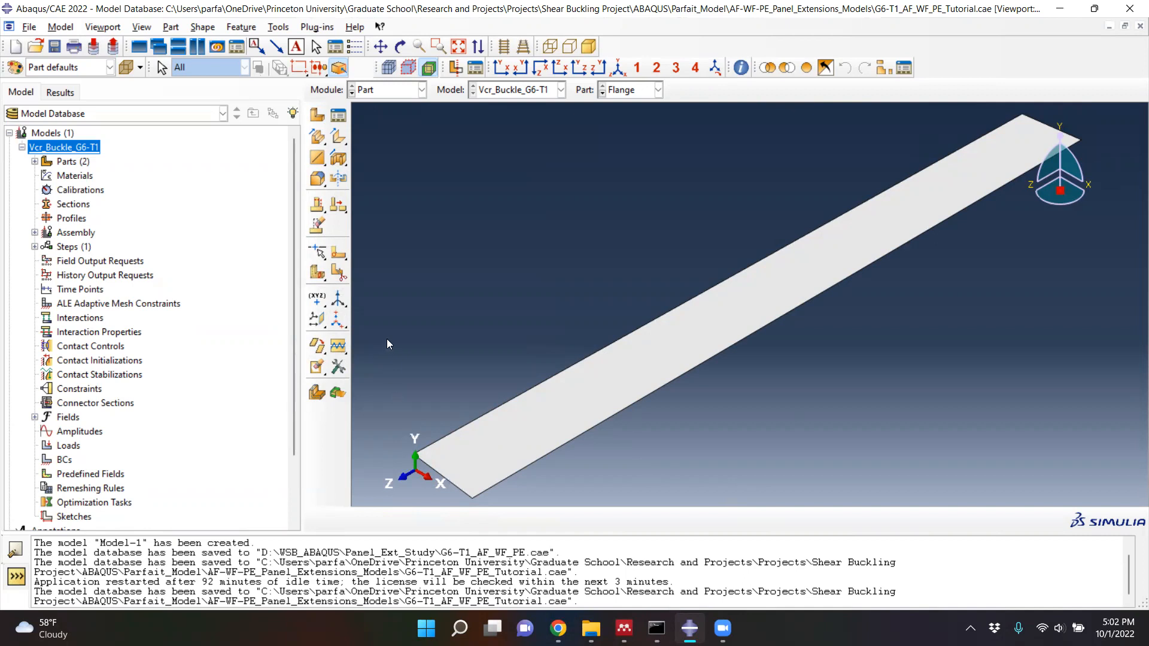
pyautogui.click(340, 273)
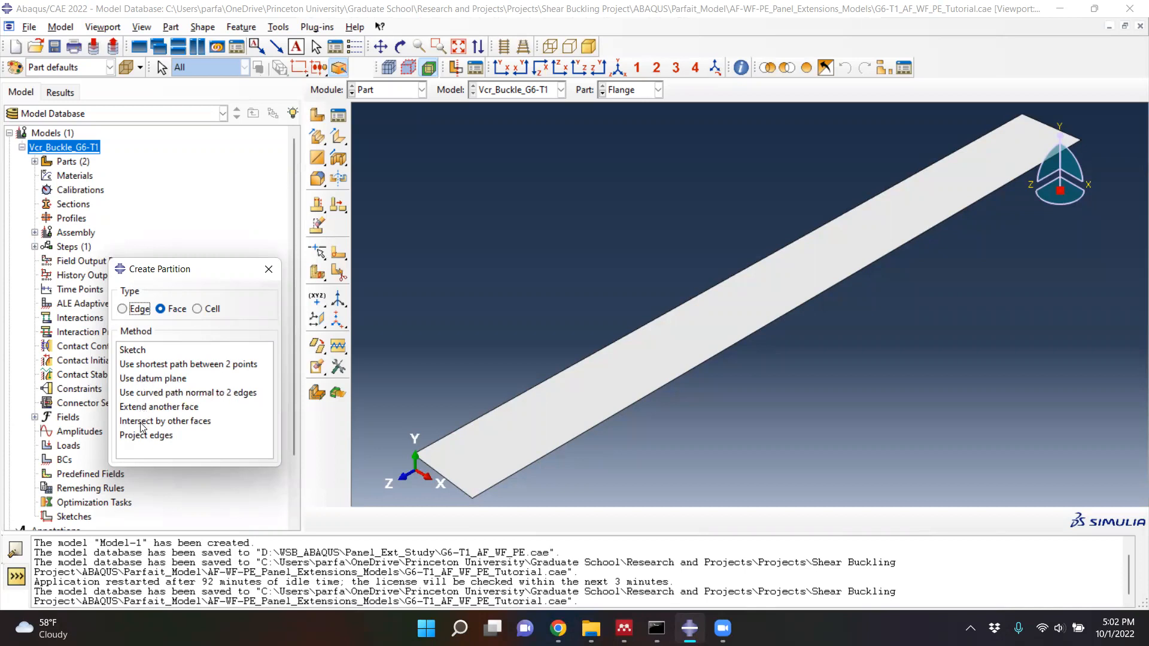
pyautogui.click(123, 311)
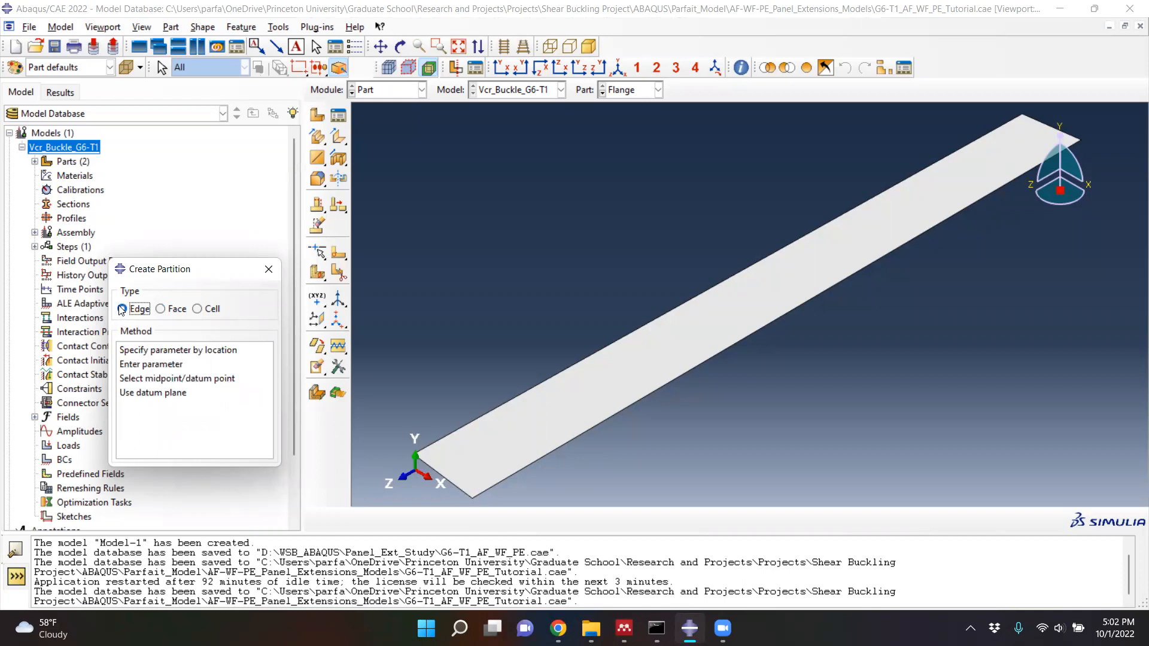
pyautogui.click(139, 381)
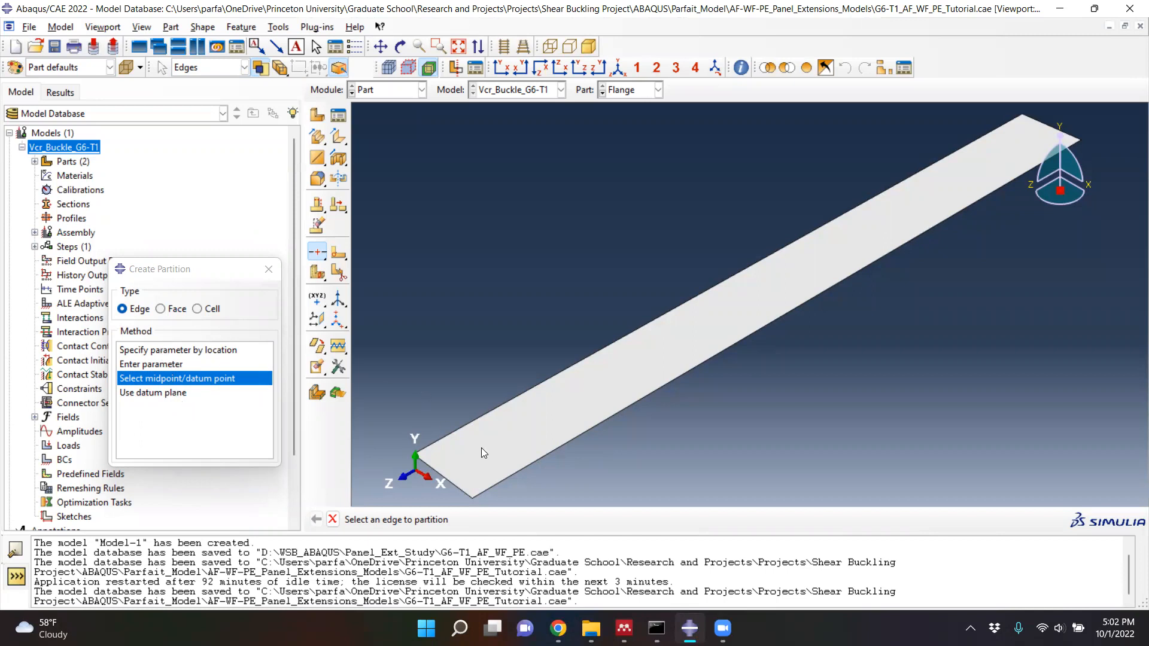
pyautogui.click(450, 482)
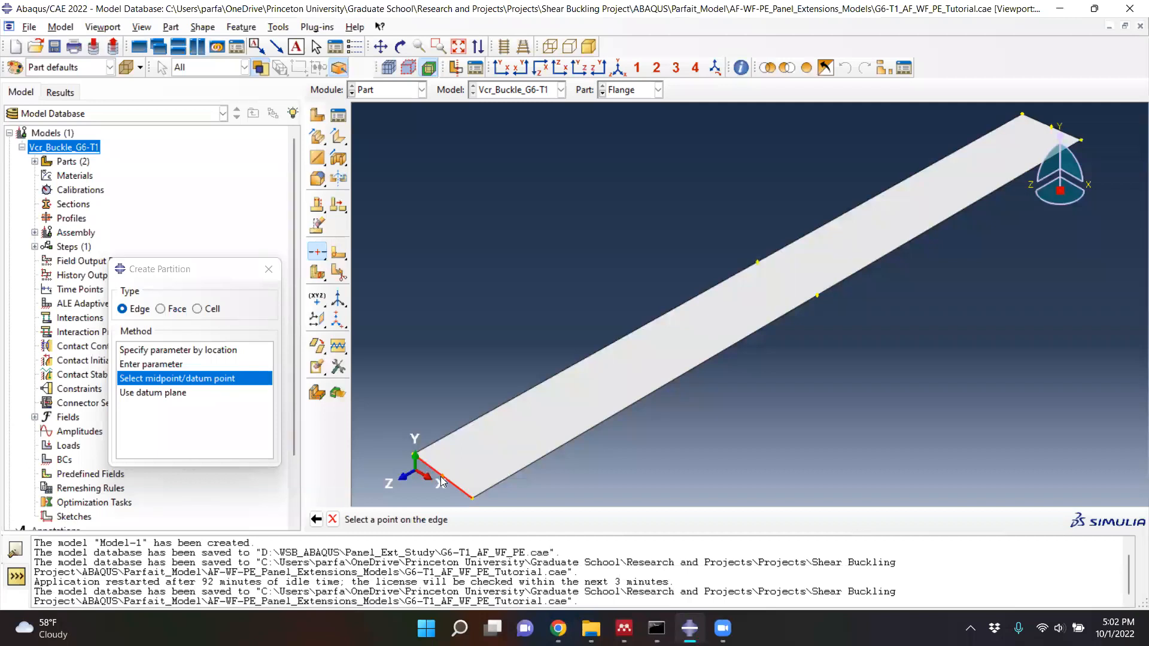
pyautogui.click(441, 482)
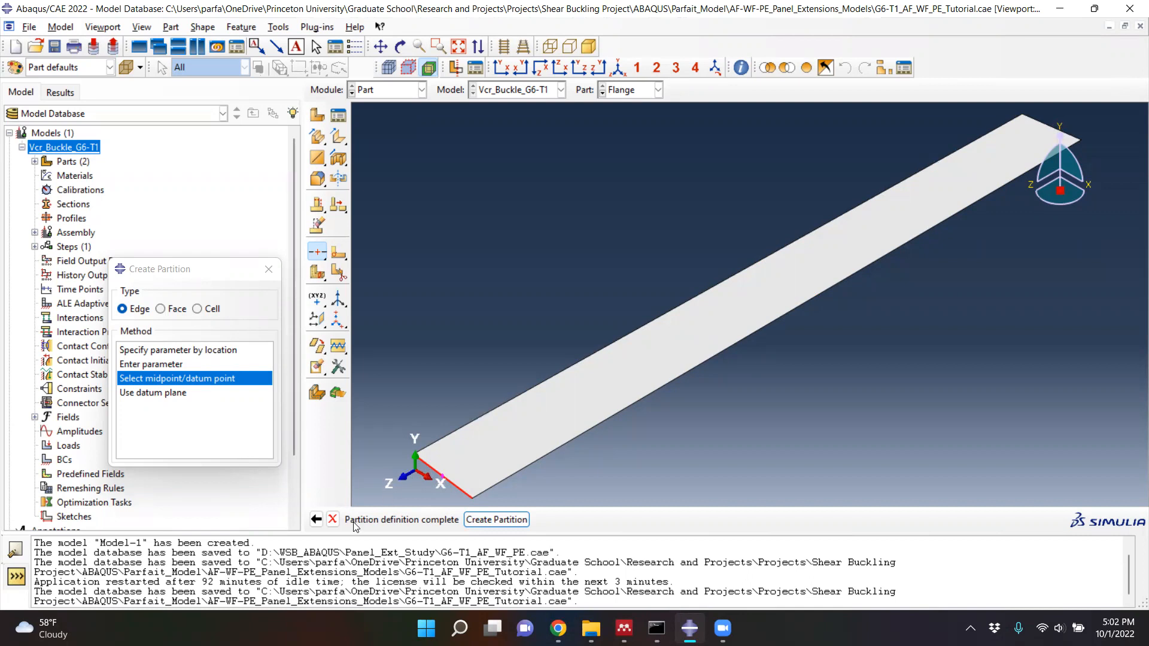
pyautogui.click(334, 520)
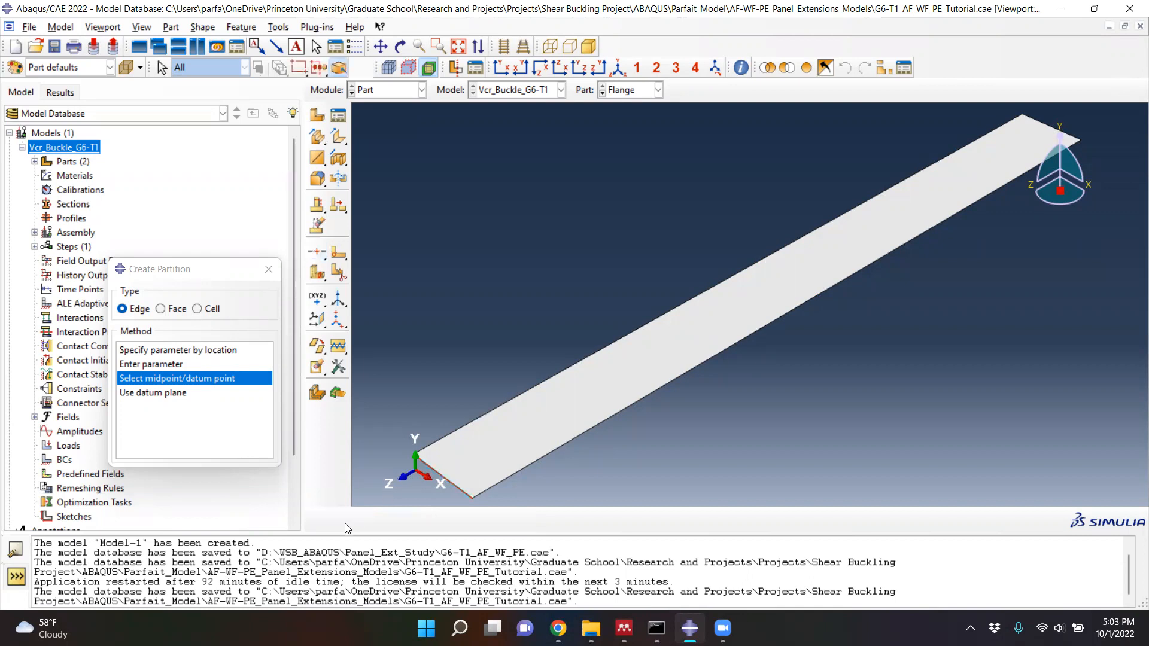
# - Partition the flange face lengthwise along the shortest path between the midpoints of its two short edges
pyautogui.click(160, 310)
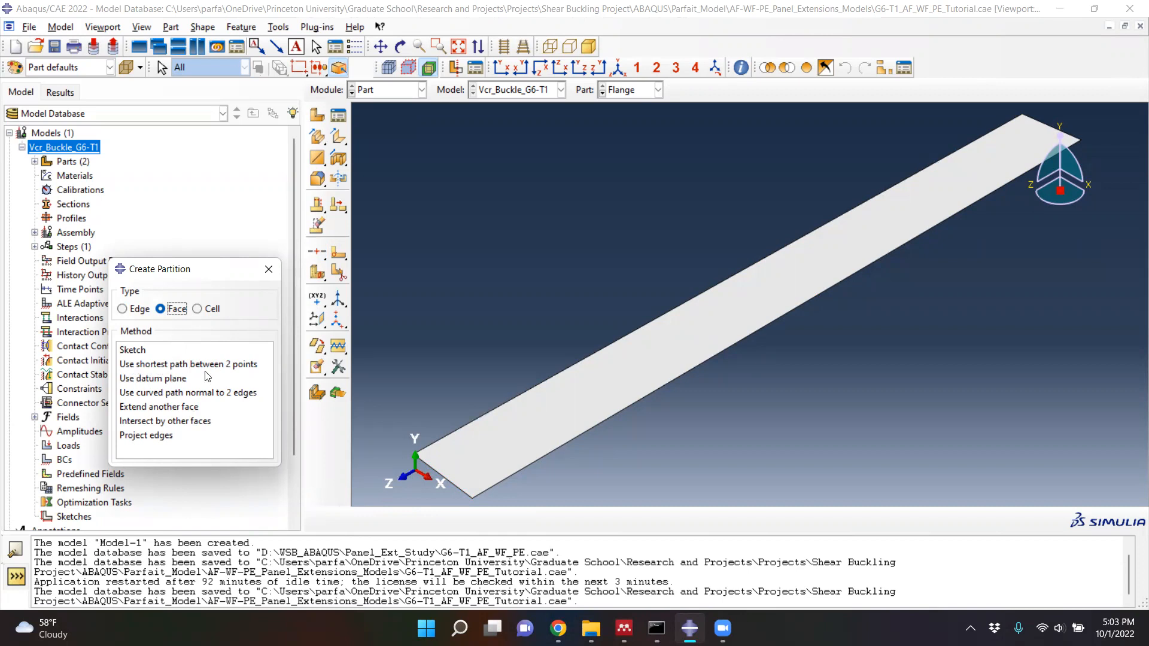
pyautogui.click(204, 367)
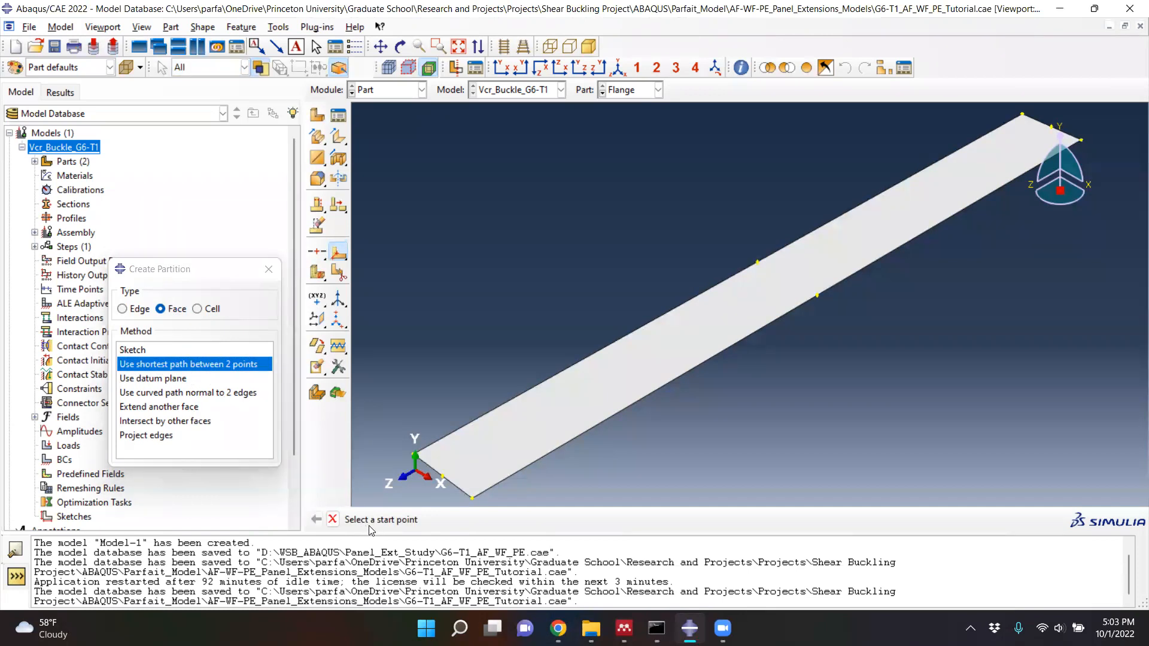
pyautogui.scroll(2, 440, 485)
pyautogui.scroll(1, 440, 485)
pyautogui.click(448, 474)
pyautogui.scroll(-3, 422, 462)
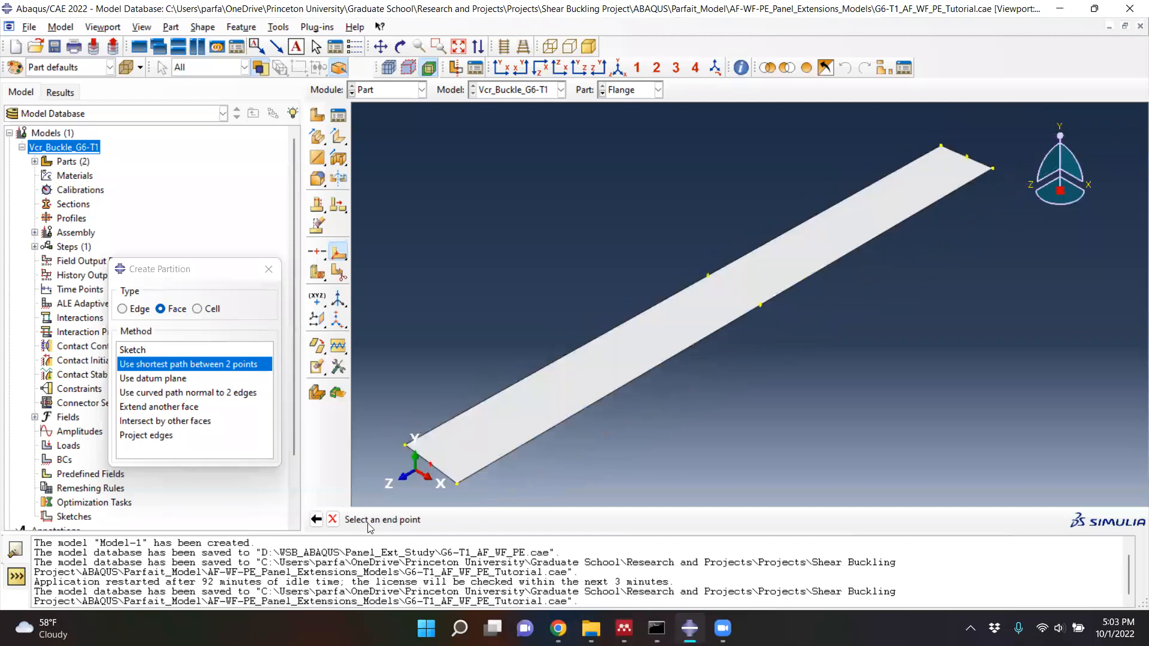
pyautogui.click(968, 157)
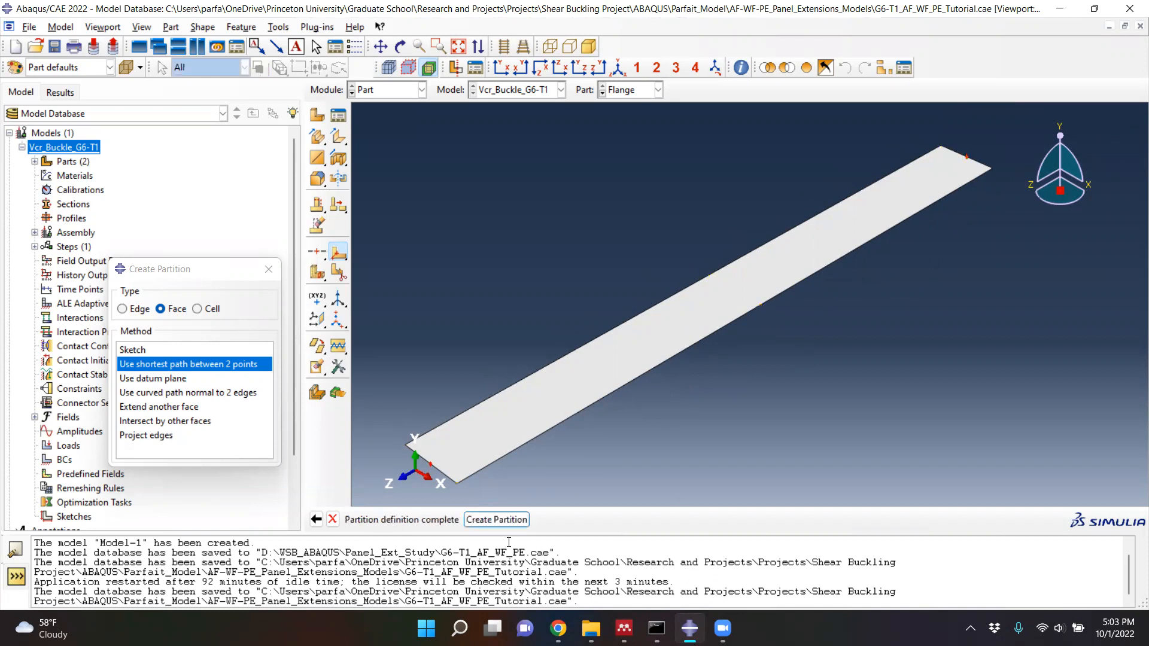
pyautogui.click(490, 520)
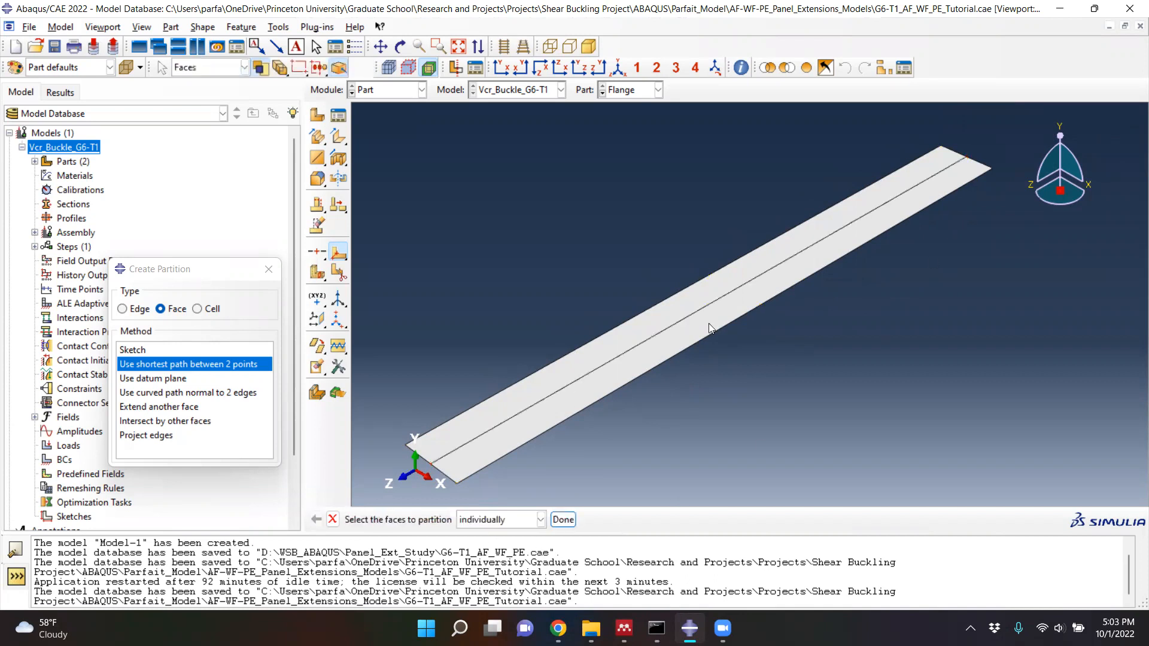
pyautogui.click(913, 166)
# - Start a face partition sketch on both flange halves, orienting the positive-Z short edge vertical and on the right
pyautogui.click(148, 349)
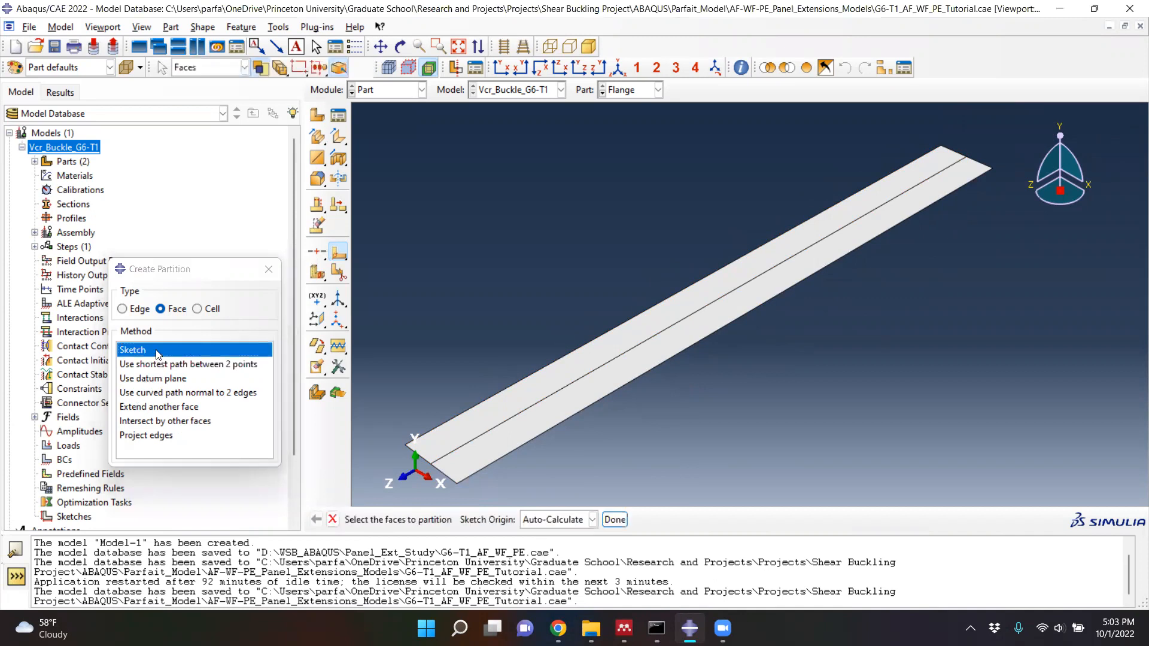
pyautogui.moveTo(520, 296); pyautogui.dragTo(865, 447)
pyautogui.click(617, 519)
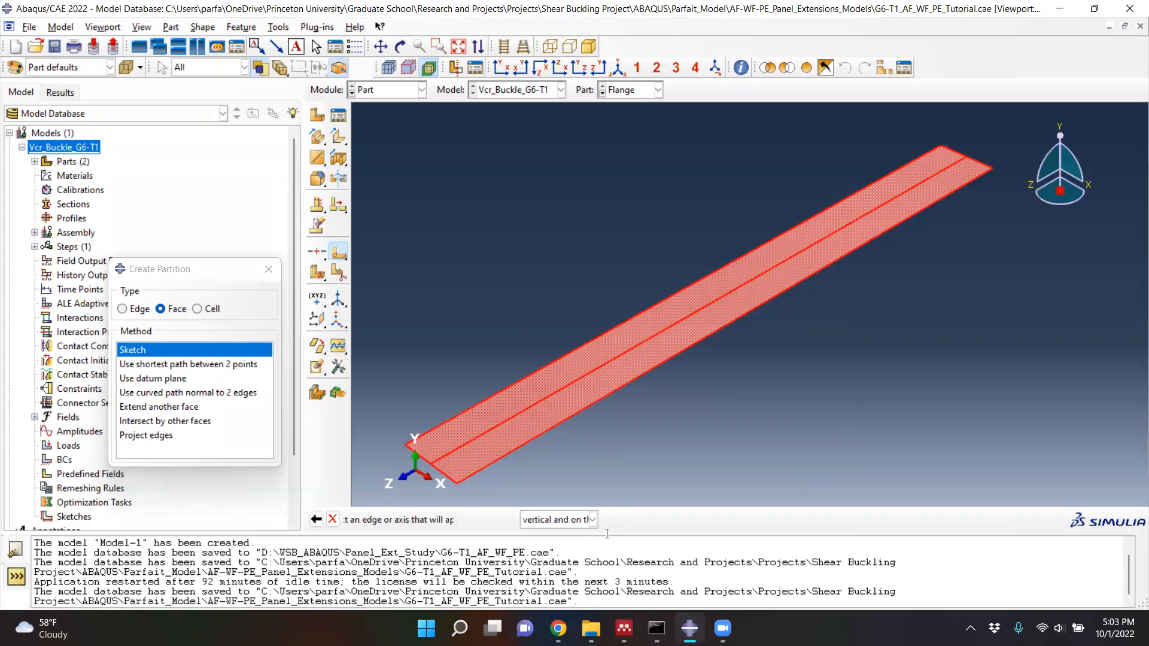
pyautogui.click(443, 480)
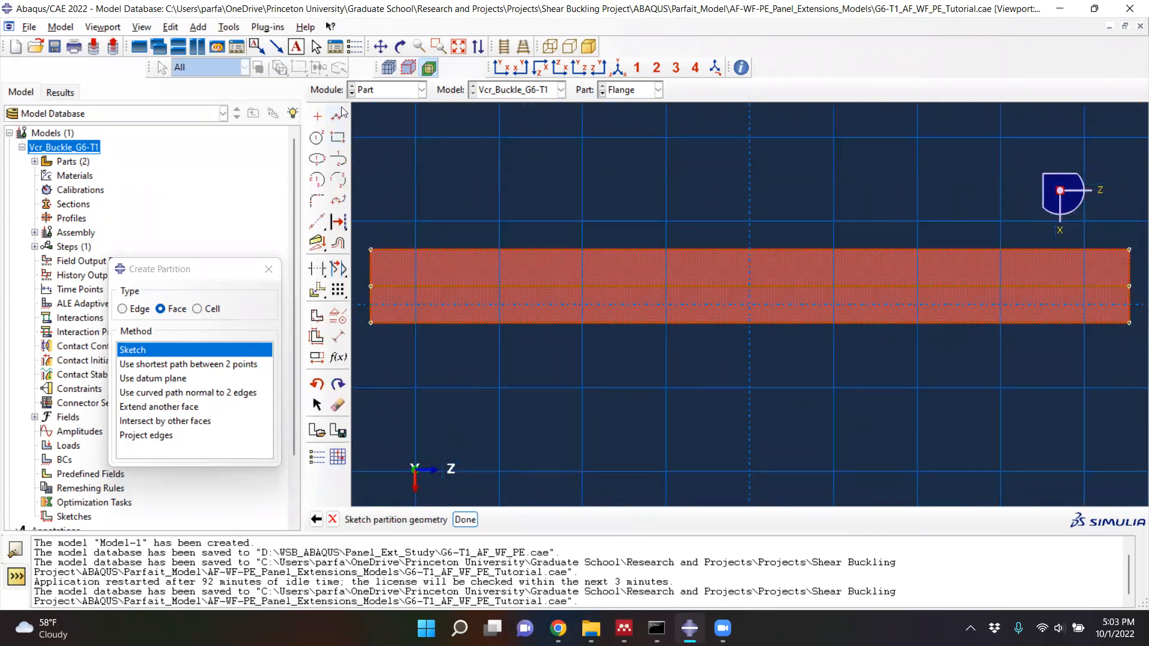
# - Sketch a vertical line across the full flange width along its left end edge
pyautogui.click(341, 111)
pyautogui.click(371, 249)
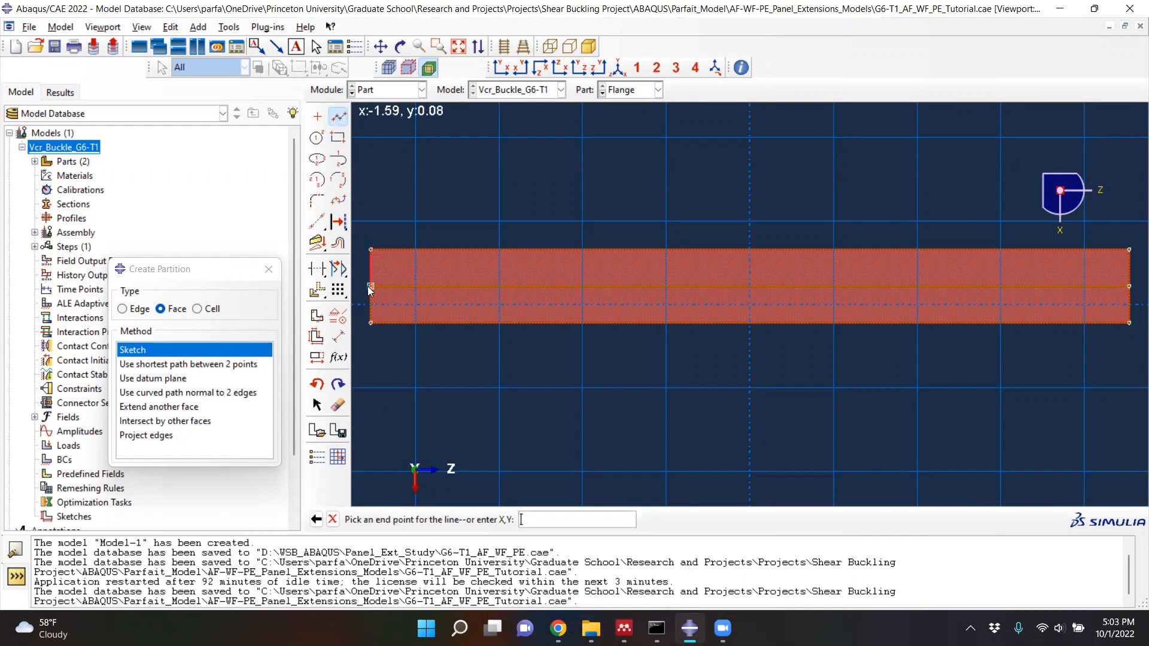
pyautogui.click(370, 319)
pyautogui.press('Escape')
pyautogui.scroll(1, 352, 276)
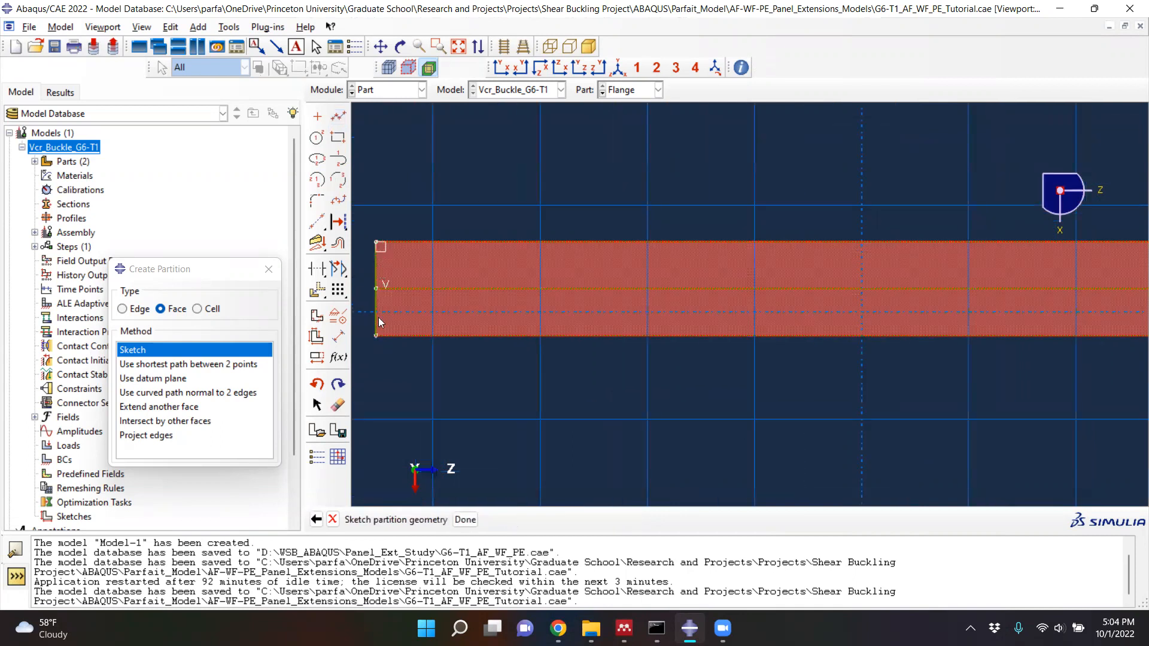
pyautogui.click(336, 245)
pyautogui.click(376, 279)
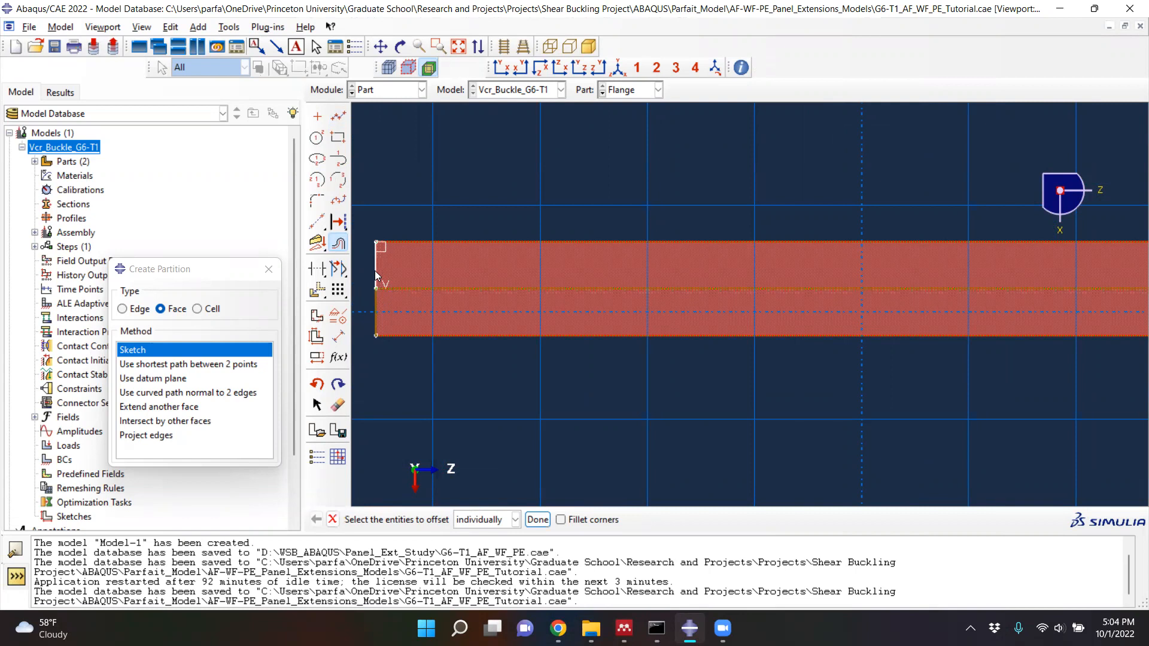
pyautogui.click(376, 308)
pyautogui.click(372, 272)
pyautogui.click(384, 337)
pyautogui.click(374, 271)
pyautogui.click(338, 116)
pyautogui.click(380, 247)
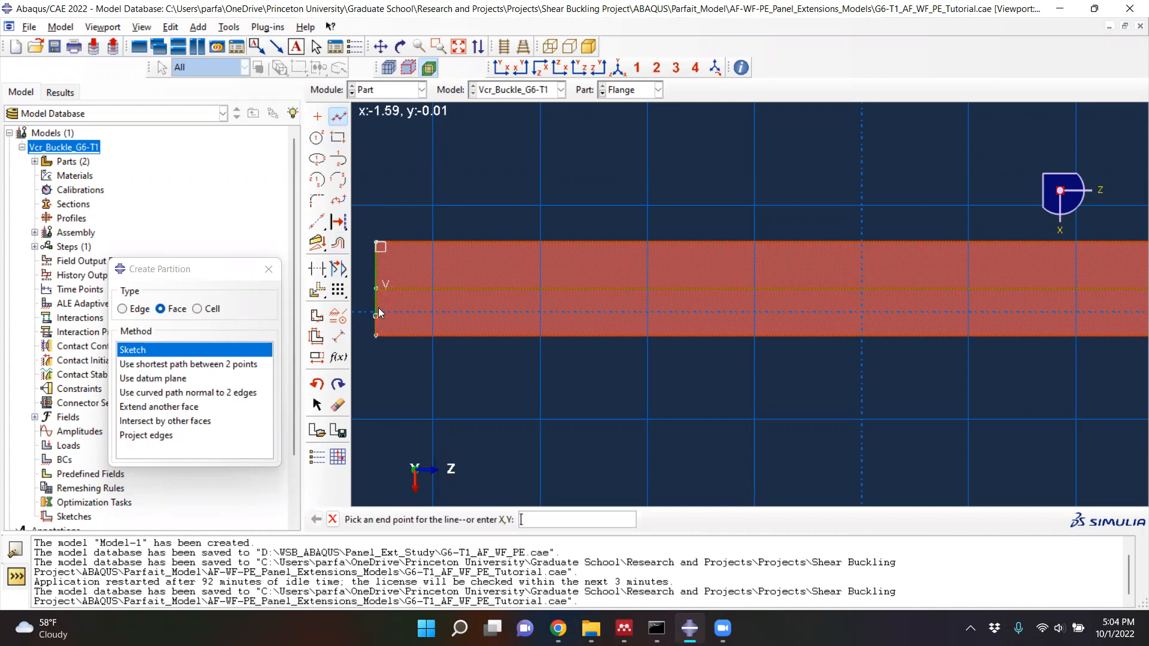
# - Offset the upper half of the flange's left end edge inward by 0.635
pyautogui.click(338, 243)
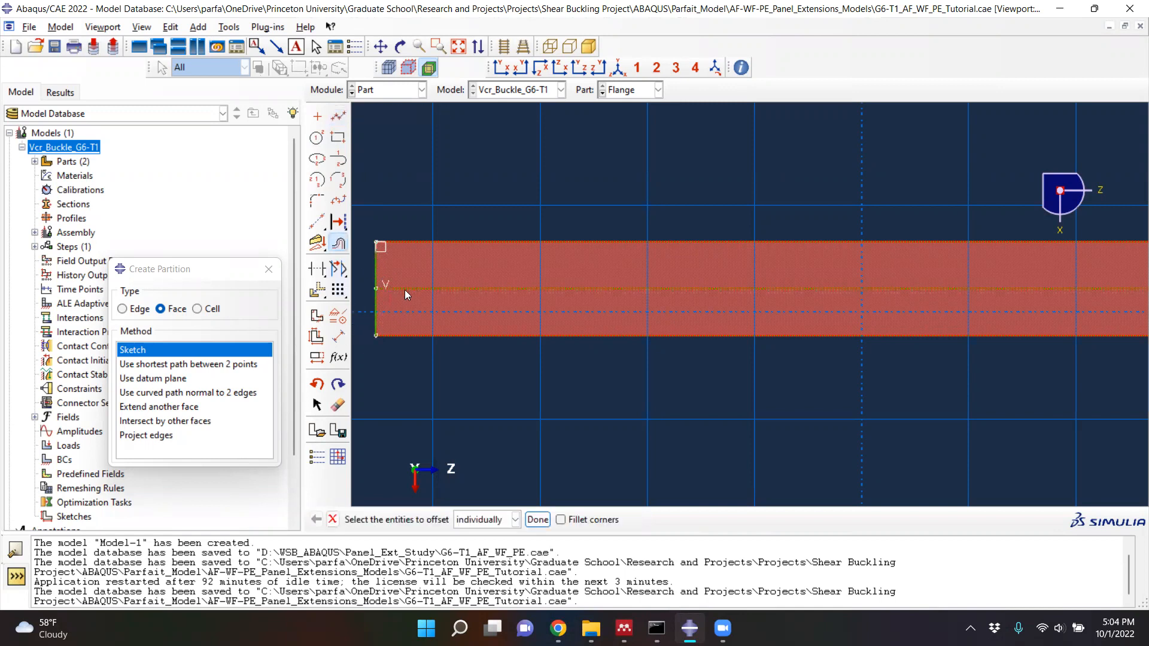
pyautogui.click(535, 519)
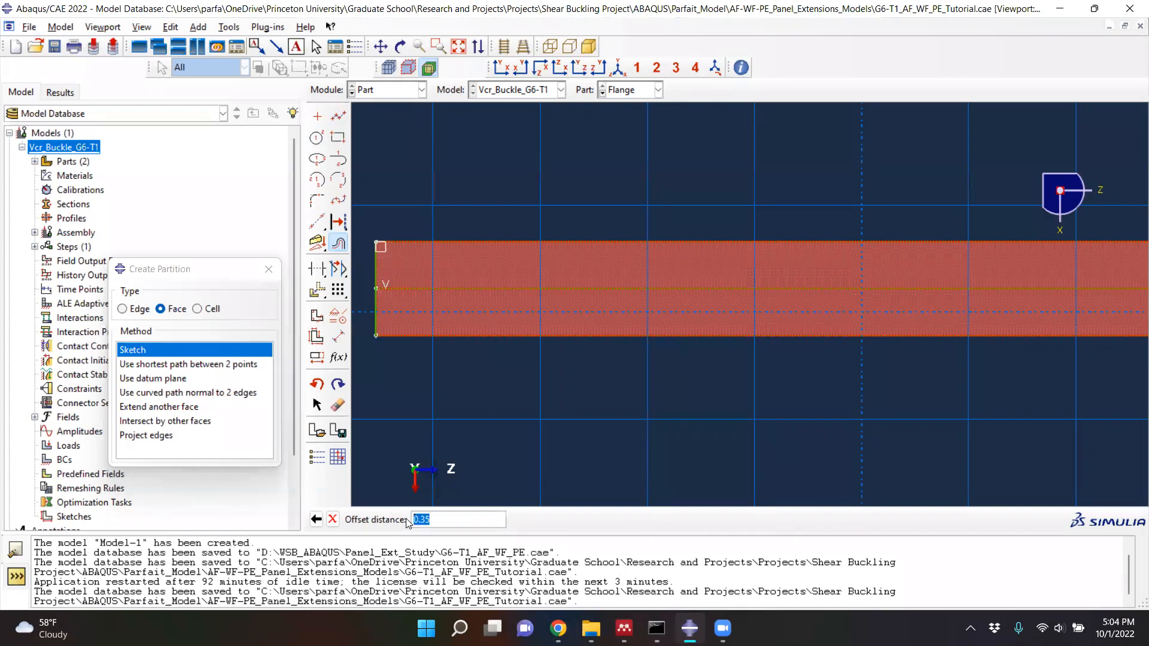
pyautogui.write('0.635')
pyautogui.press('Return')
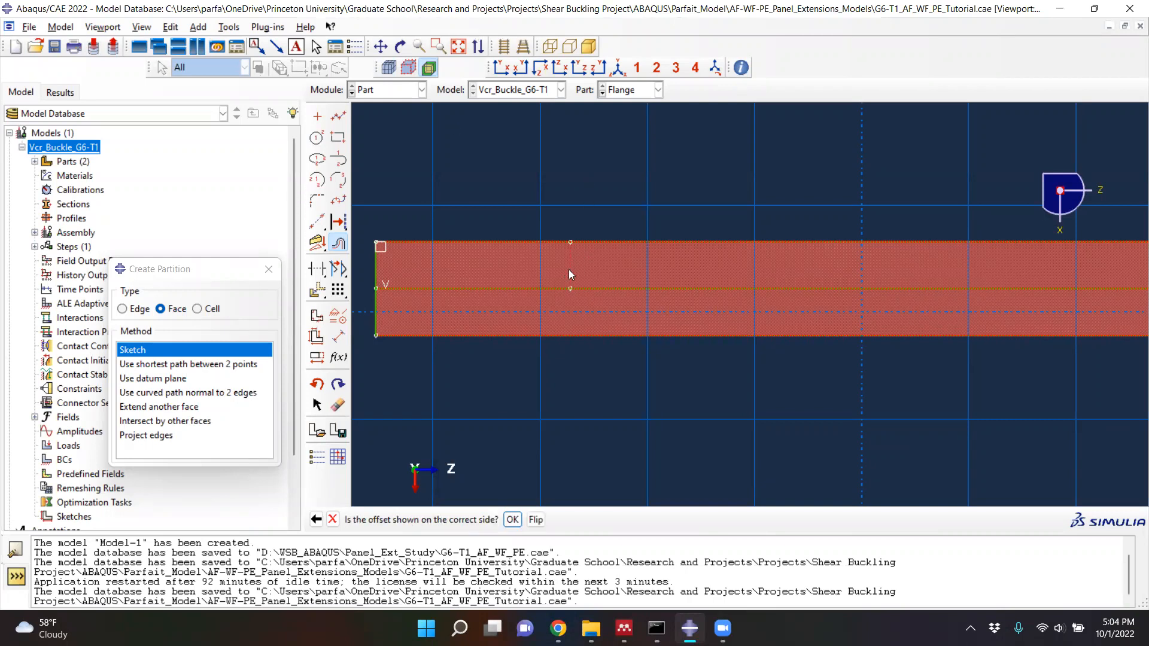
pyautogui.click(513, 519)
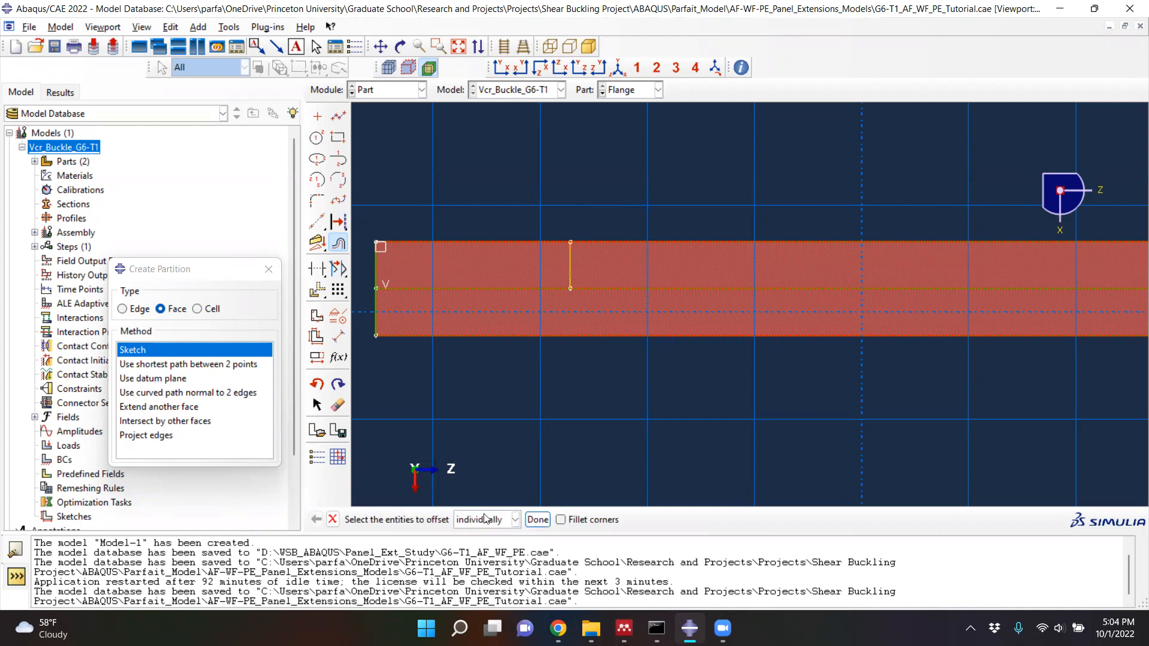
# - Offset the lower half of the left end edge inward by 0.635 to extend the partition line across the flange
pyautogui.click(375, 330)
pyautogui.middleClick(374, 327)
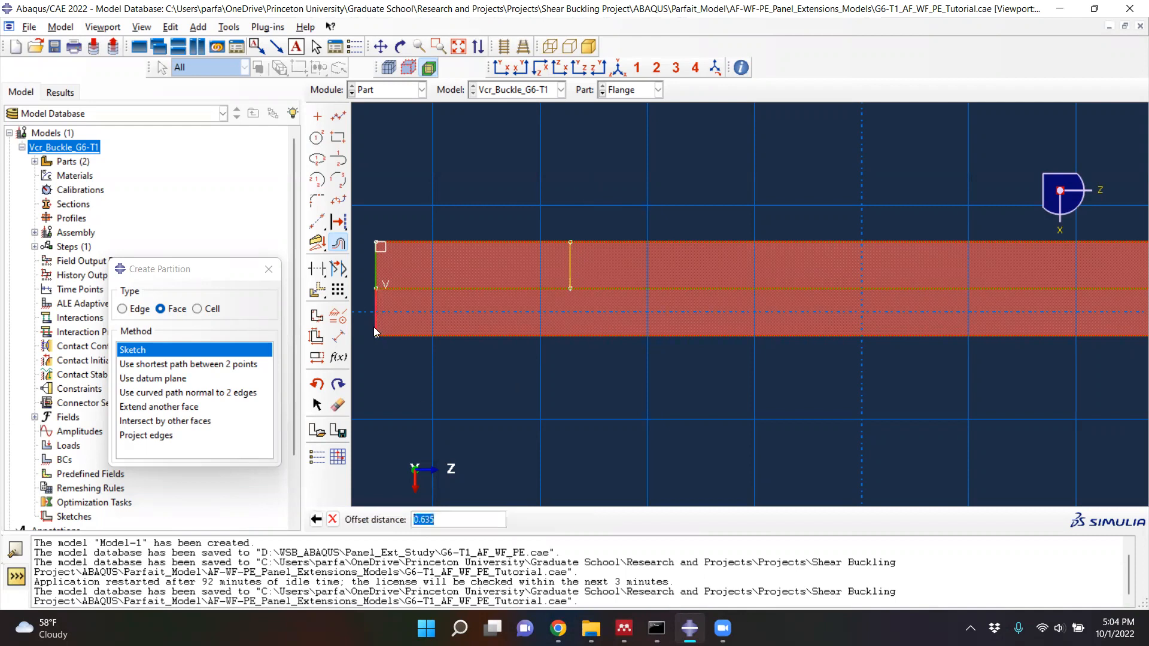
pyautogui.click(434, 520)
pyautogui.press('Return')
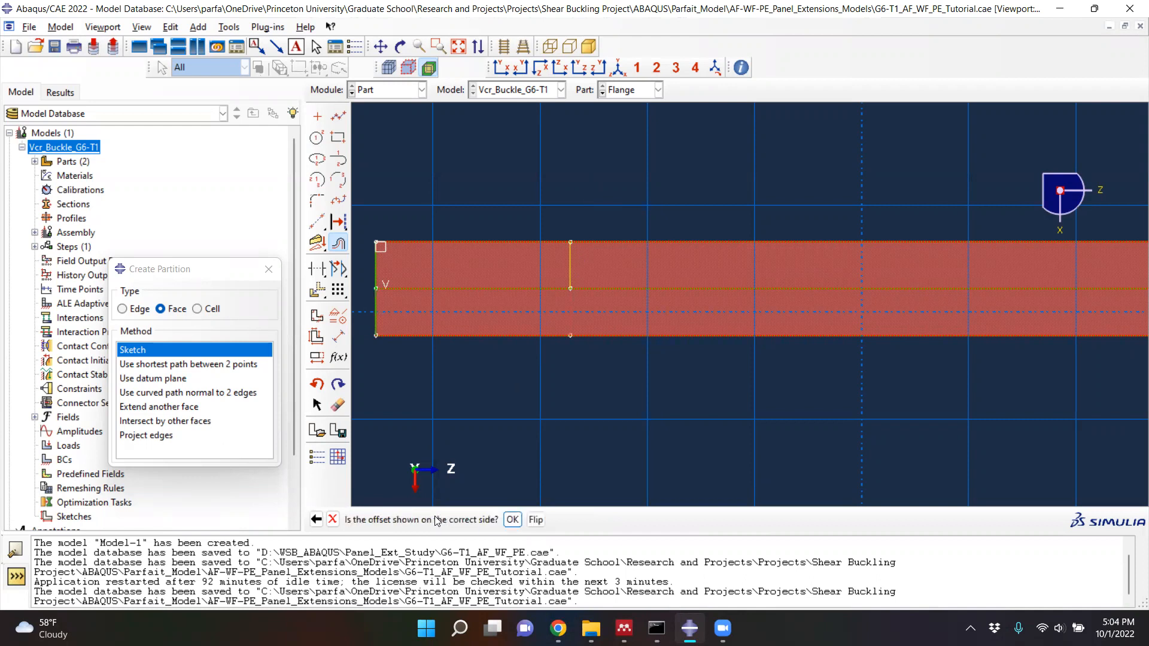
pyautogui.click(513, 520)
pyautogui.scroll(-4, 455, 470)
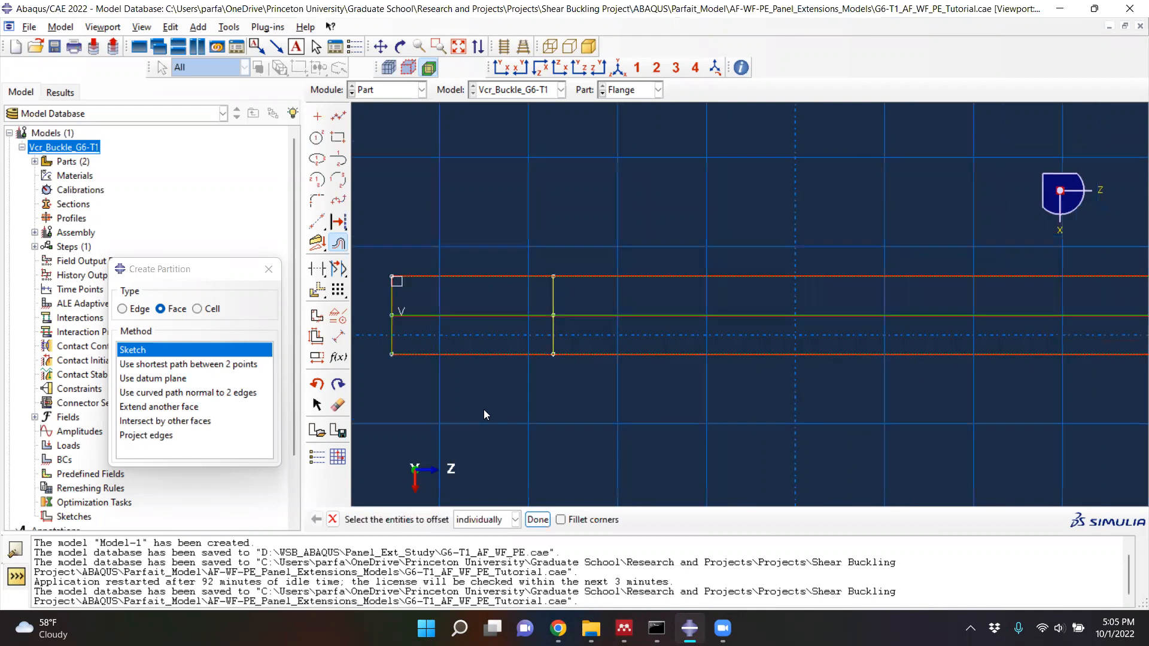
# - Offset both segments of the new transverse line by 1.905 towards the flange's right end
pyautogui.scroll(1, 532, 368)
pyautogui.click(530, 365)
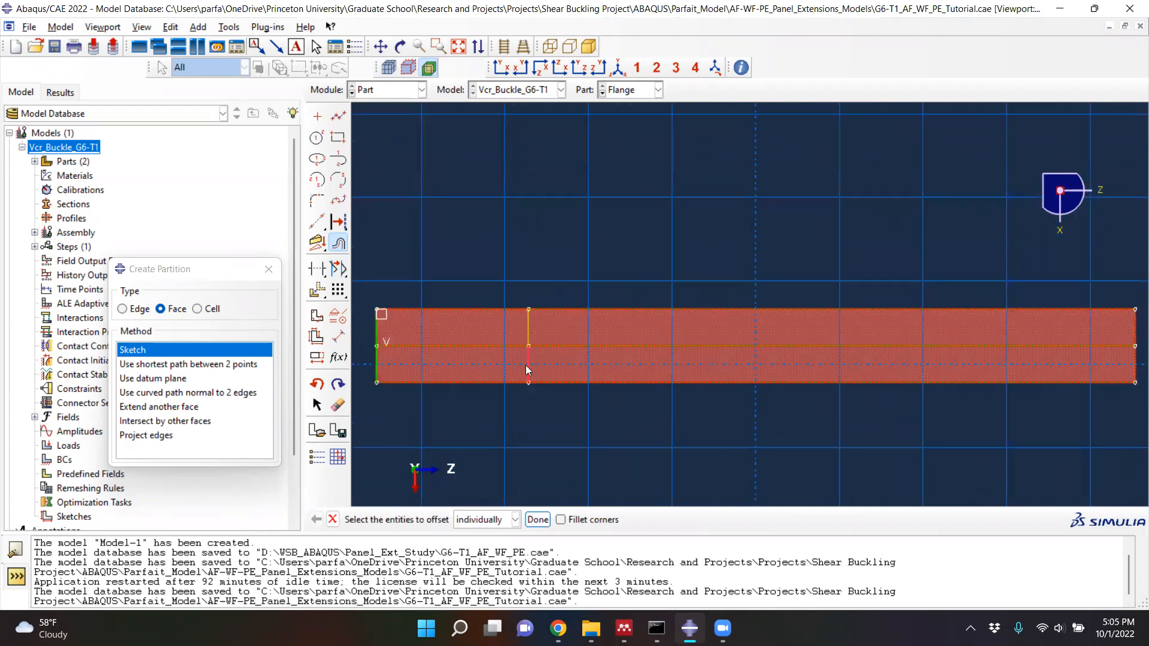
pyautogui.click(528, 334)
pyautogui.click(538, 519)
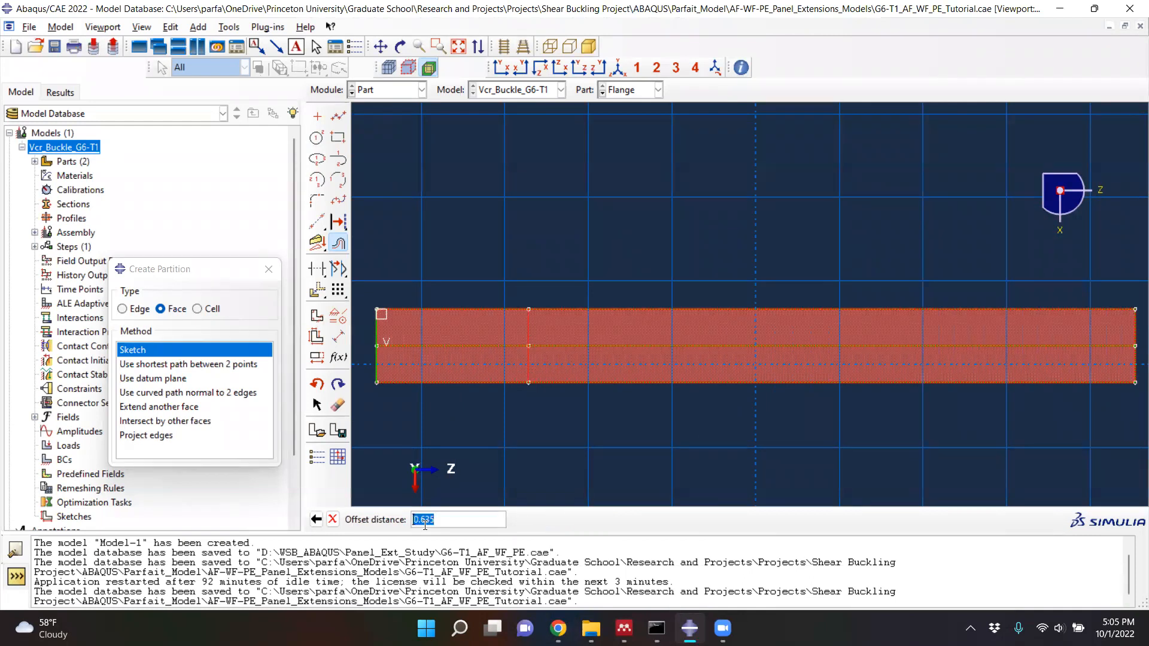
pyautogui.write('1.905')
pyautogui.press('Return')
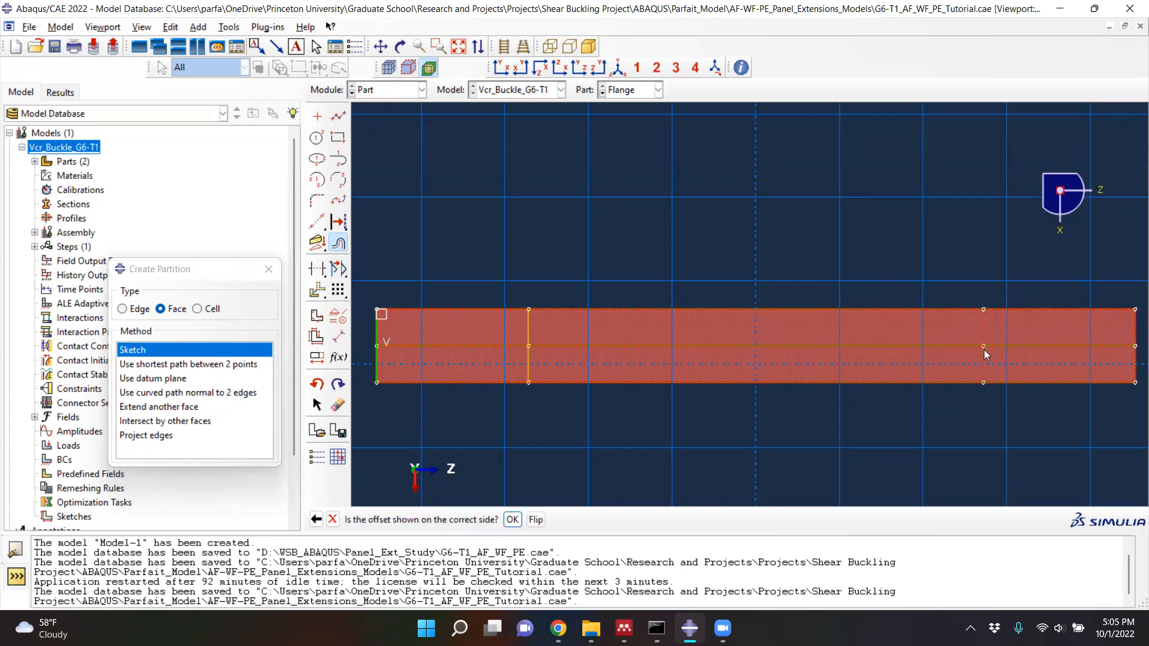
pyautogui.click(512, 519)
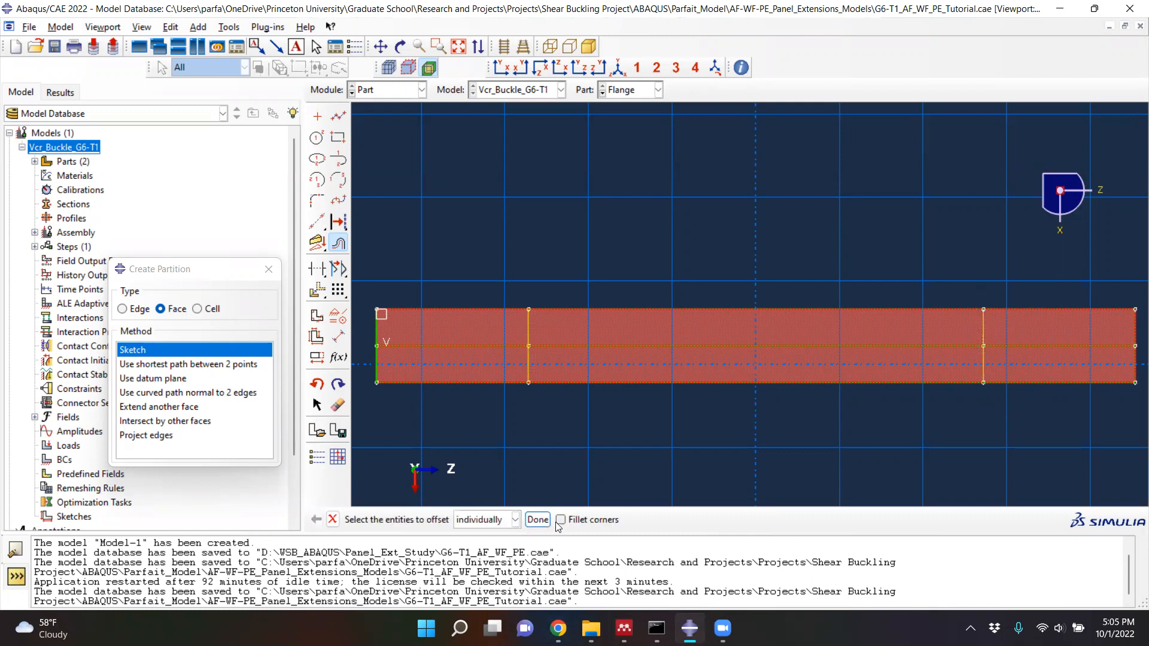
# - Delete the sketched line on the left end edge, then complete the flange partition and close the partition tool
pyautogui.click(537, 519)
pyautogui.click(338, 405)
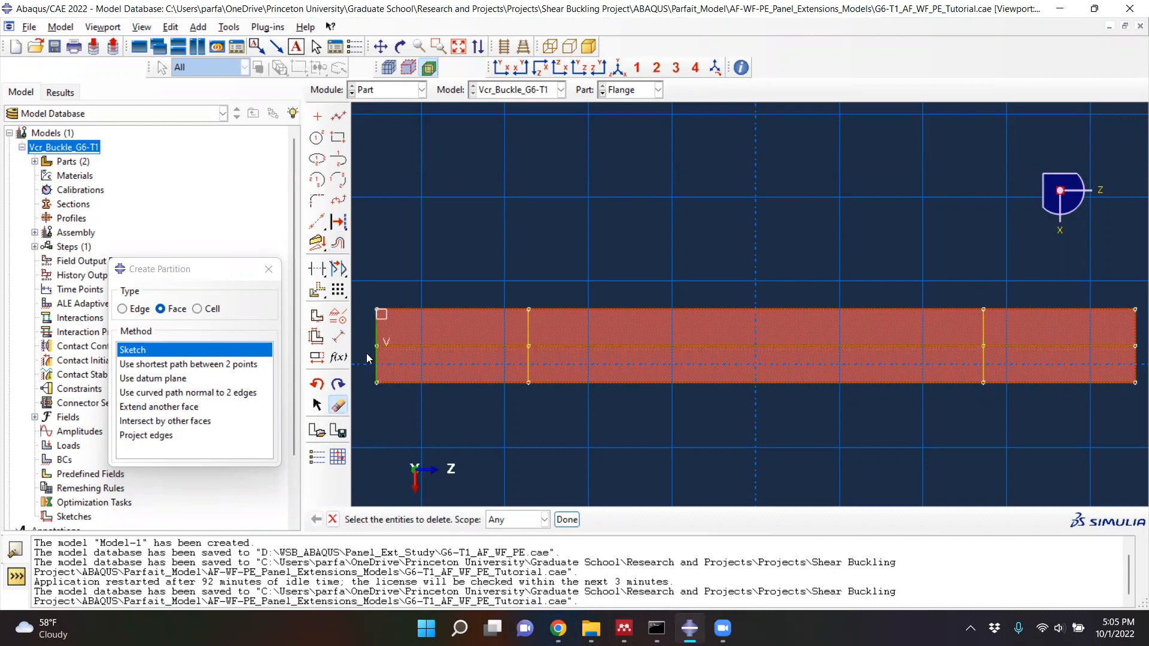
pyautogui.click(376, 371)
pyautogui.click(567, 519)
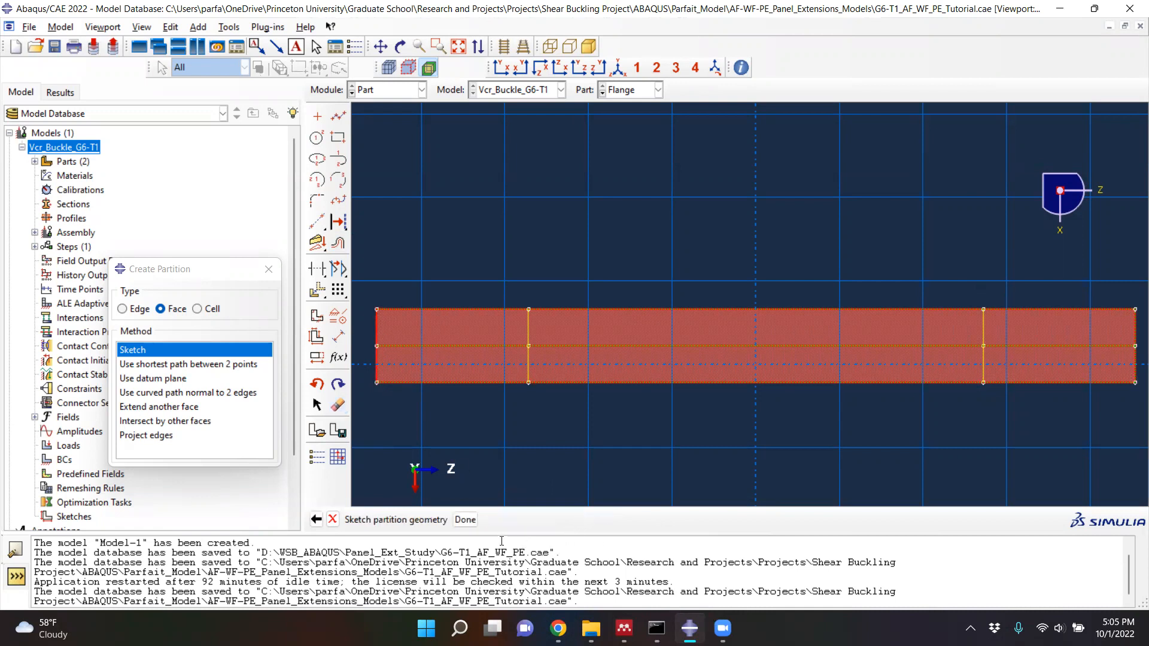
pyautogui.click(465, 519)
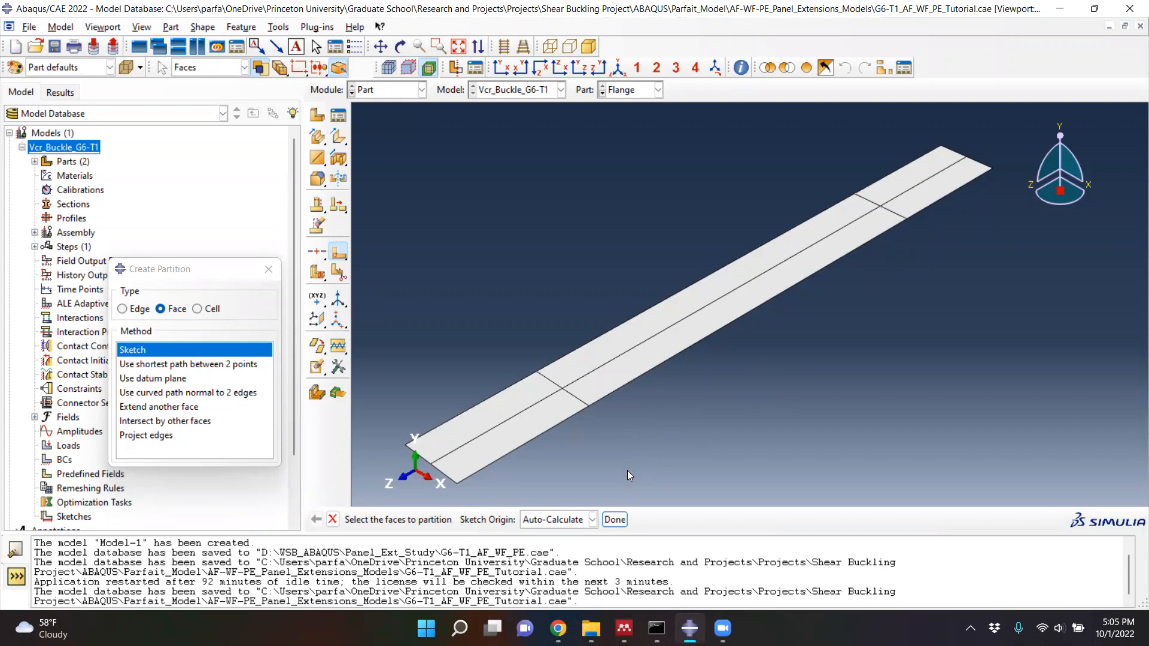
pyautogui.click(614, 519)
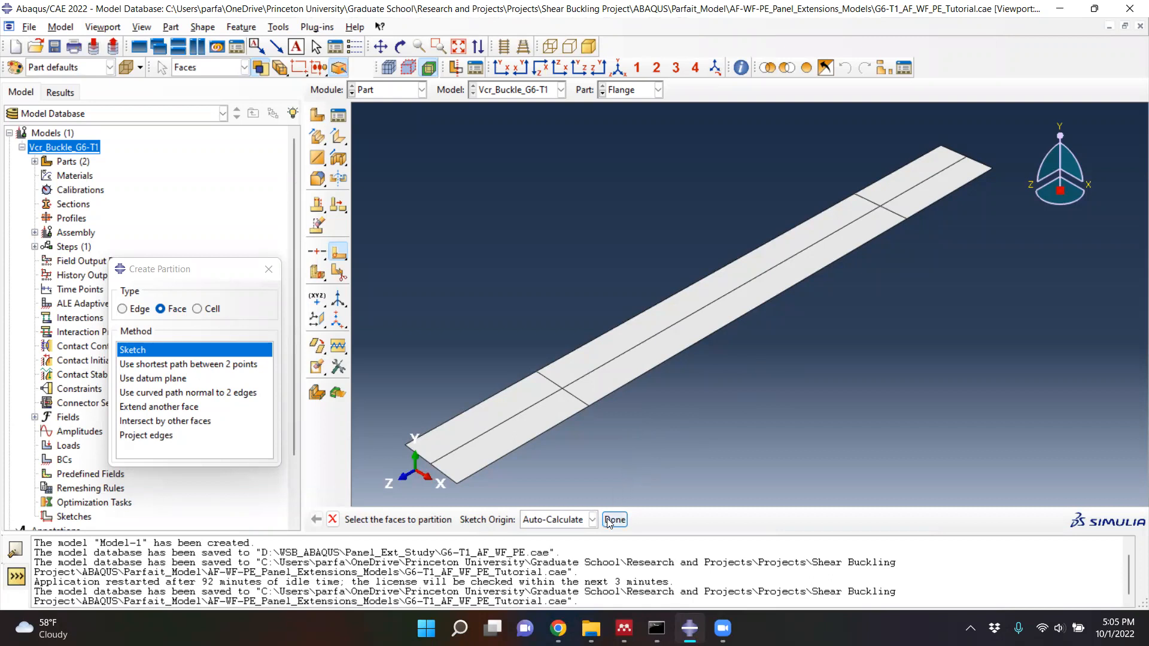
pyautogui.click(268, 269)
# - Consult the paper's specimen table, then create a 3D deformable shell extrusion part named Stiffener with approximate size 200
pyautogui.hotkey('alt', 'Tab')
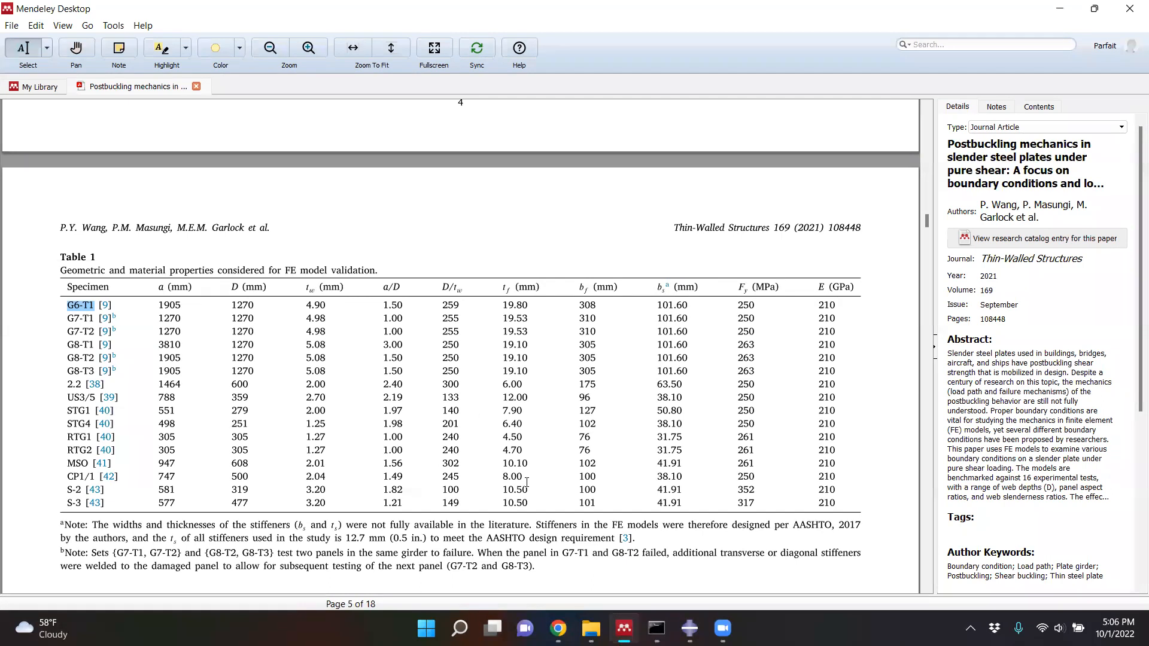
pyautogui.click(690, 629)
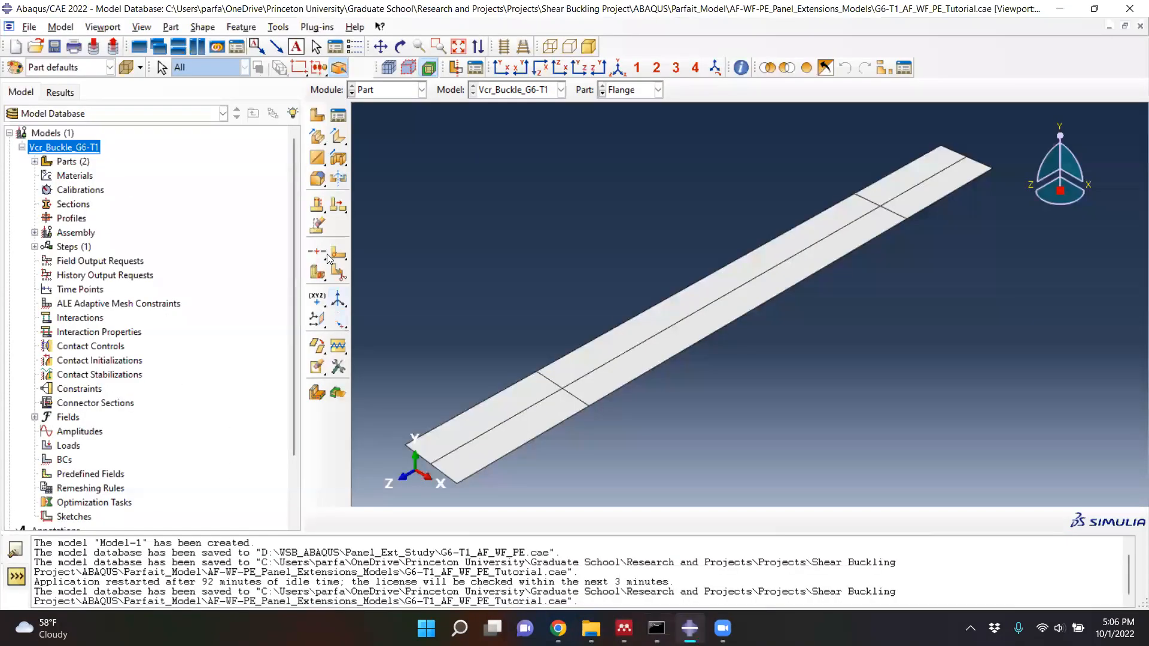
pyautogui.click(318, 114)
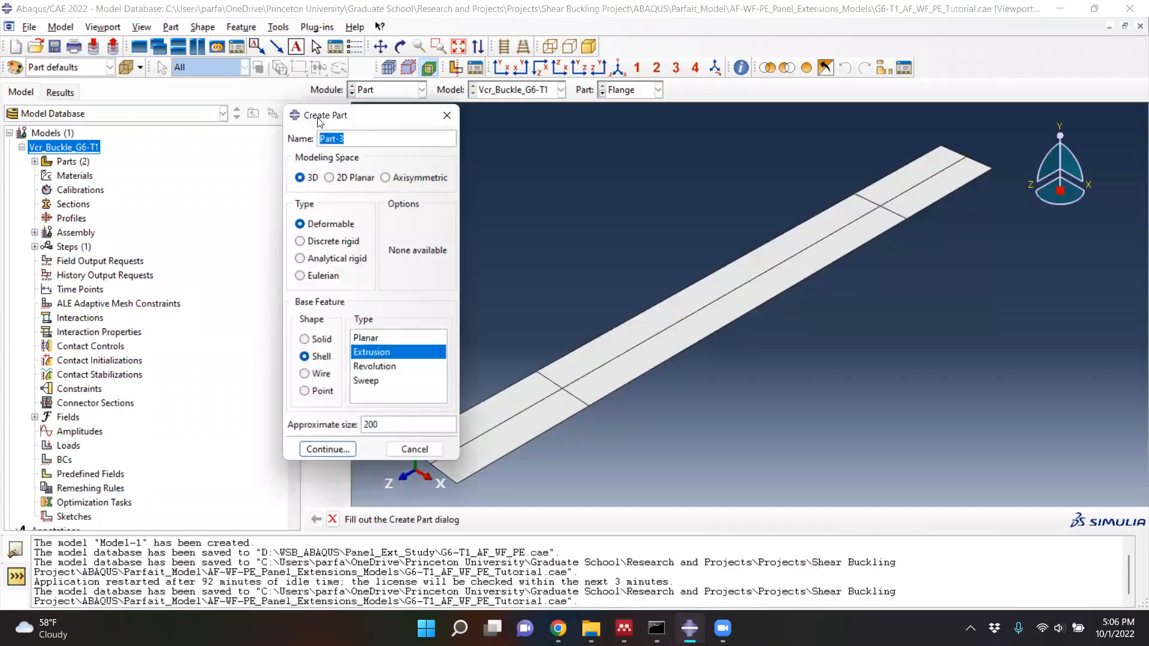
pyautogui.write('Stiffener')
pyautogui.click(333, 363)
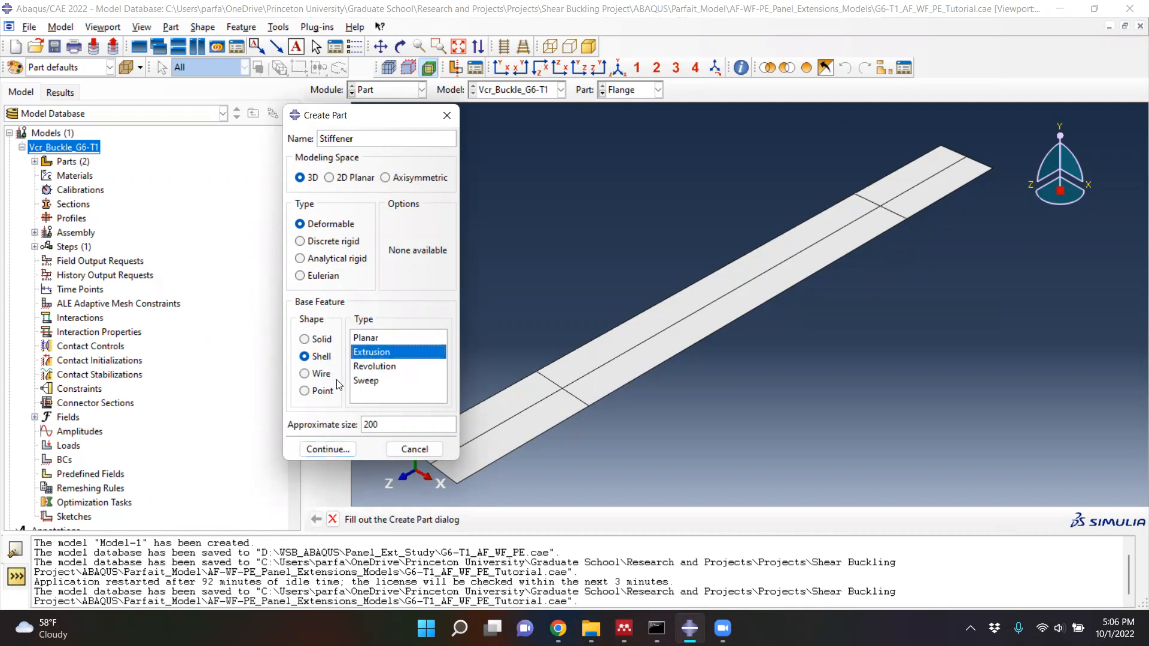
pyautogui.click(321, 450)
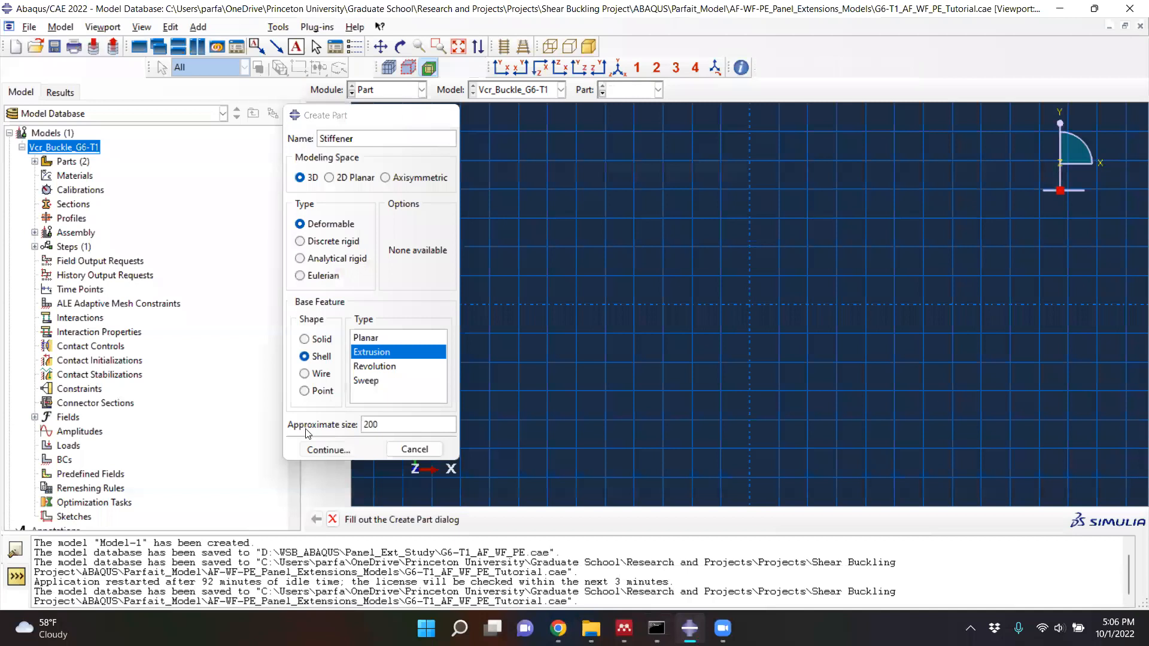
# - Sketch a vertical line about 17.5 long upward from the origin as the stiffener's section
pyautogui.click(340, 115)
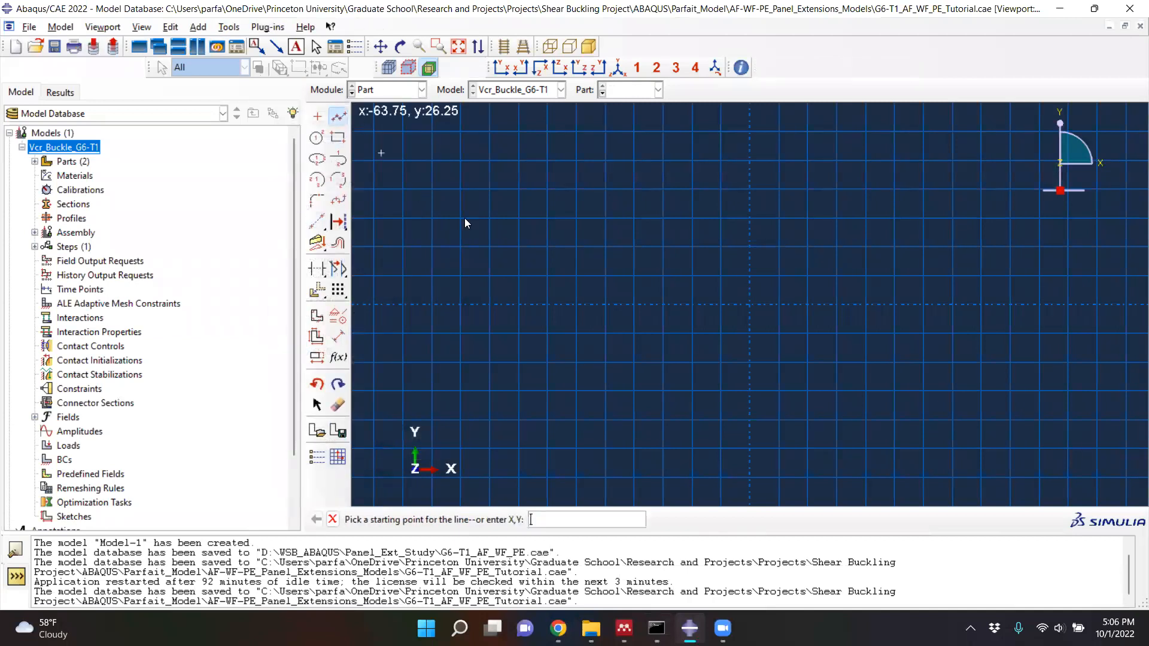
pyautogui.click(750, 304)
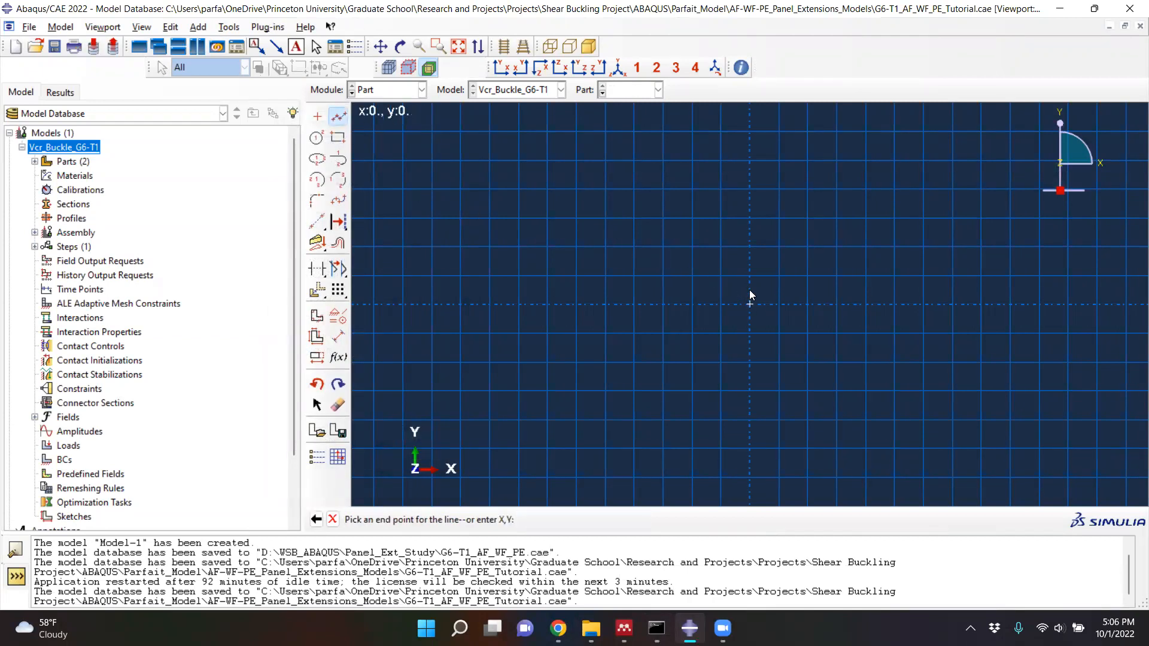
pyautogui.click(750, 204)
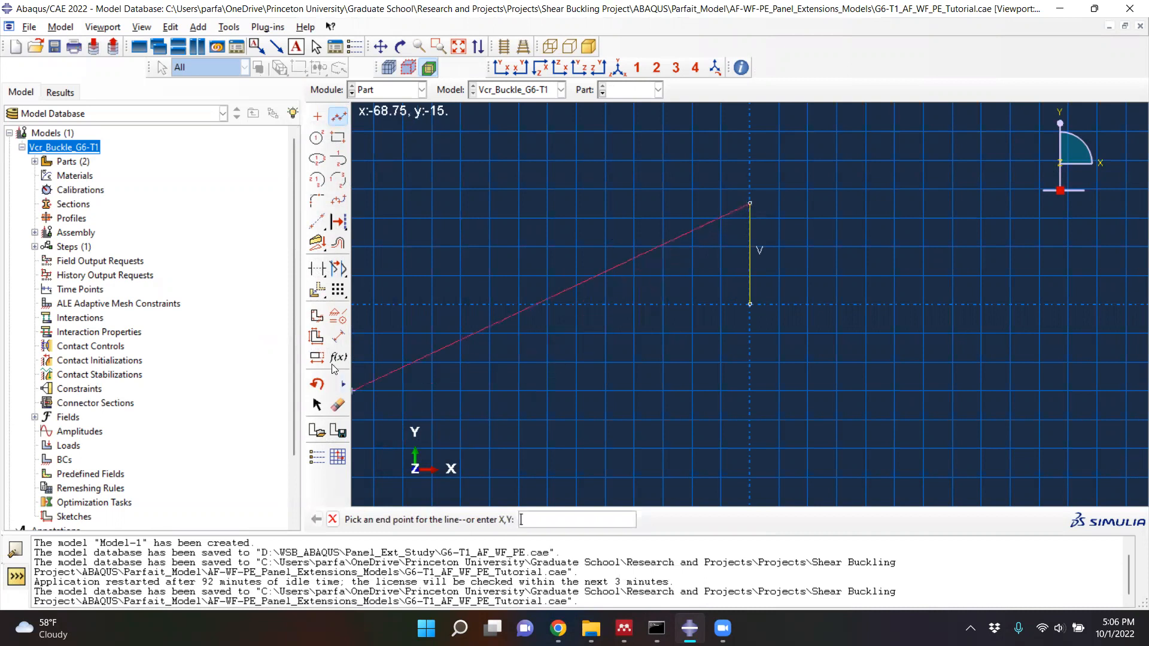
# - Dimension the stiffener's vertical line and set its length to 1.27
pyautogui.click(338, 337)
pyautogui.click(748, 270)
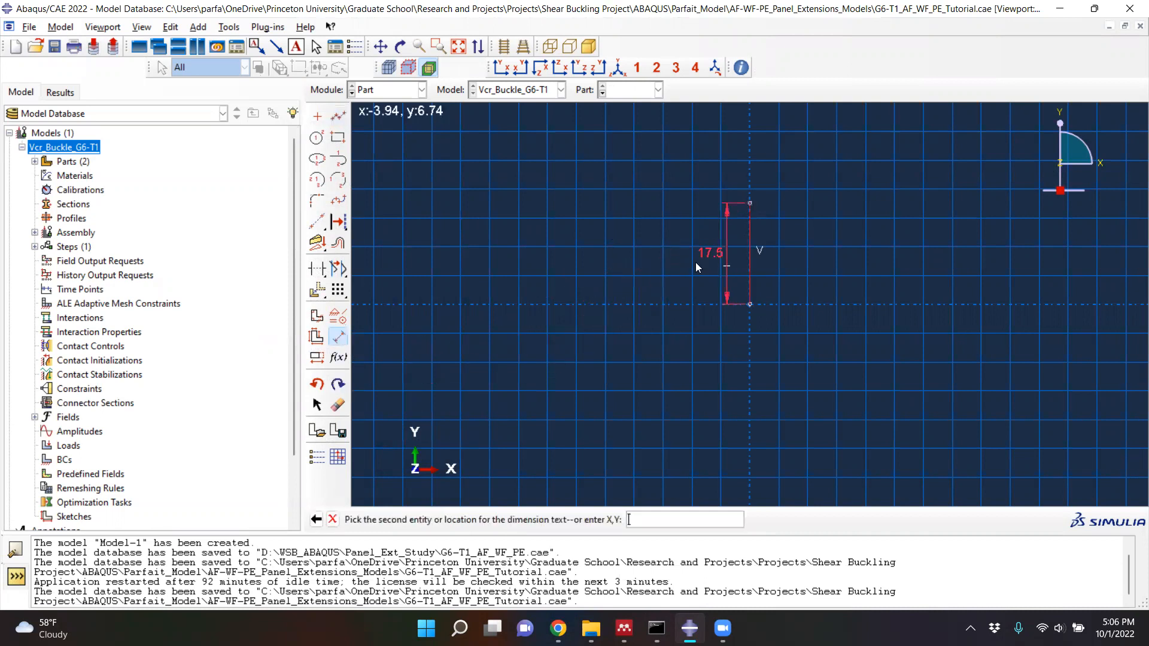
pyautogui.click(697, 262)
pyautogui.write('1.27')
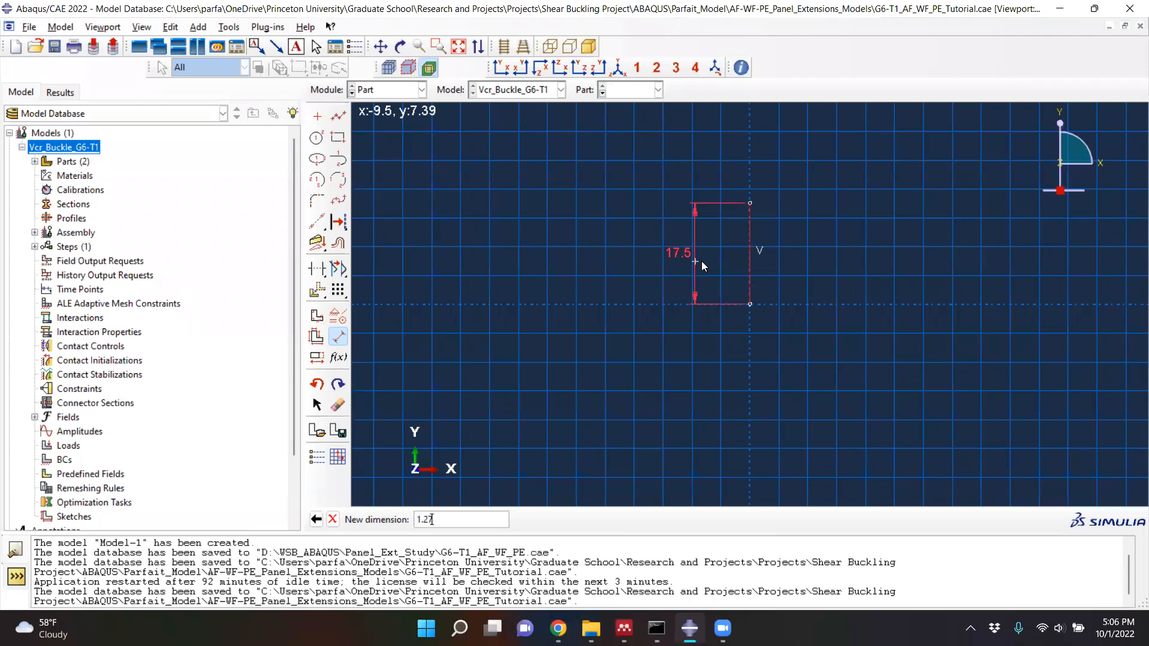
pyautogui.press('Return')
pyautogui.scroll(6, 725, 191)
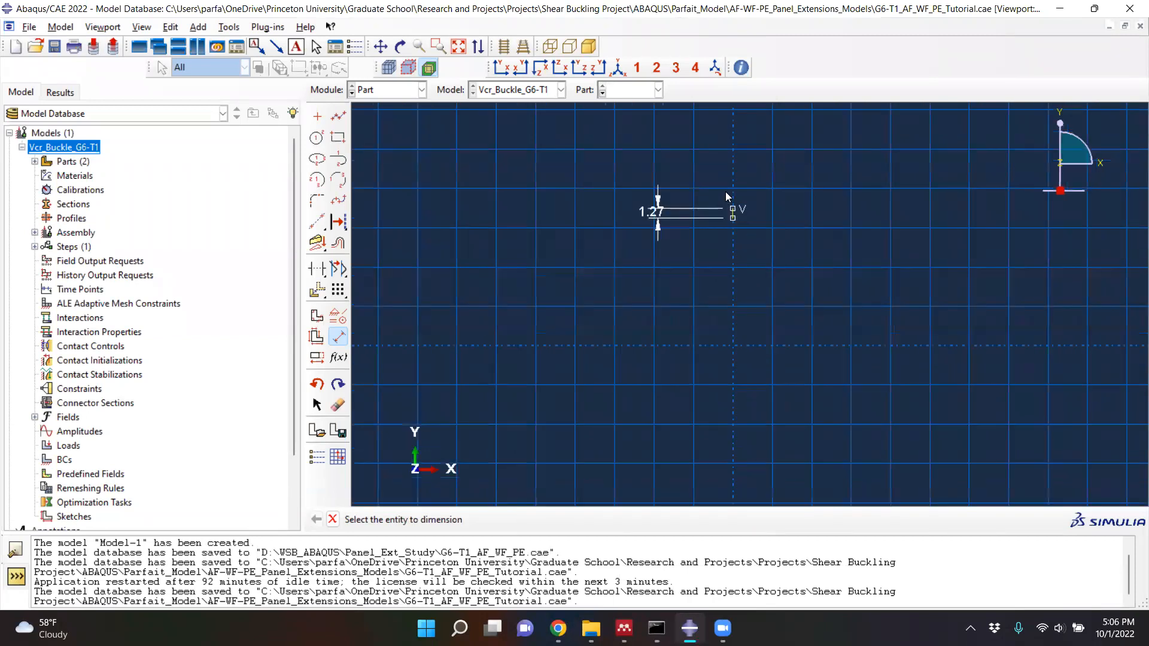
pyautogui.scroll(-2, 790, 274)
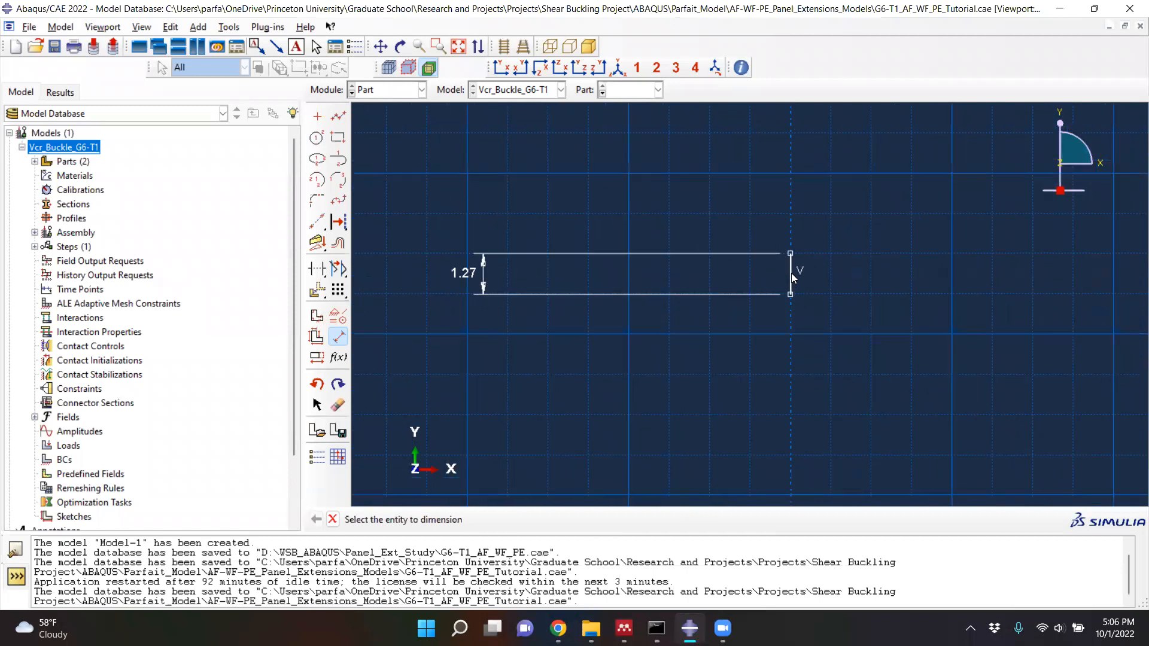
pyautogui.click(333, 520)
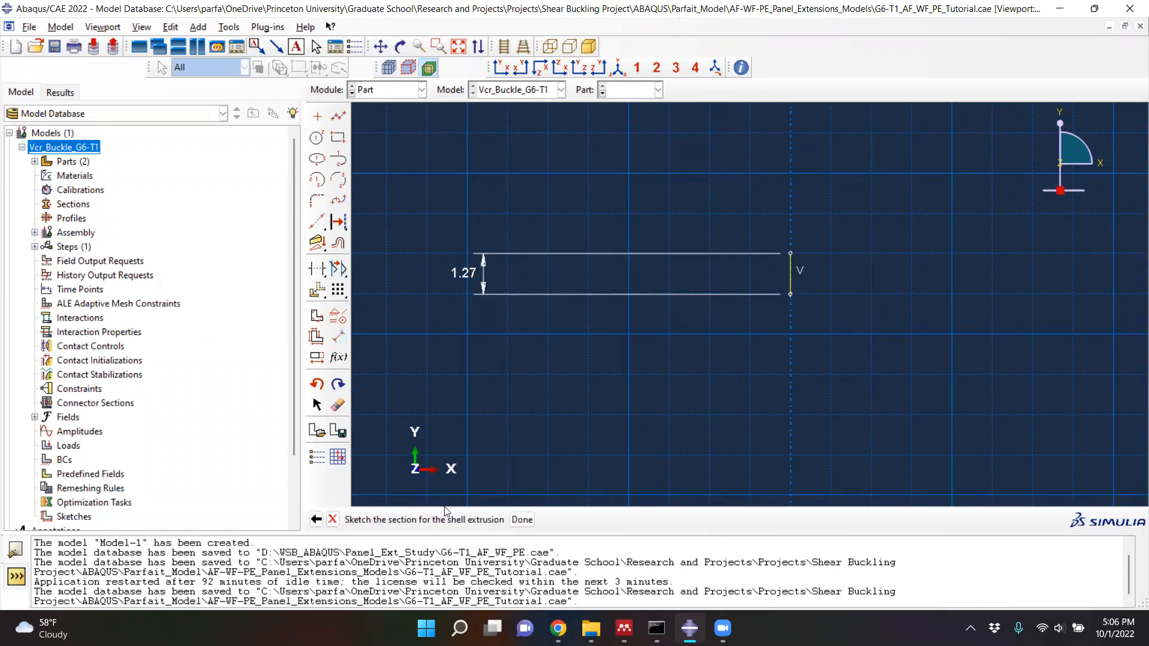
# - Finish the section sketch, check the G6-T1 stiffener width in the Mendeley paper, and extrude the shell to a depth of 0.10160
pyautogui.click(520, 519)
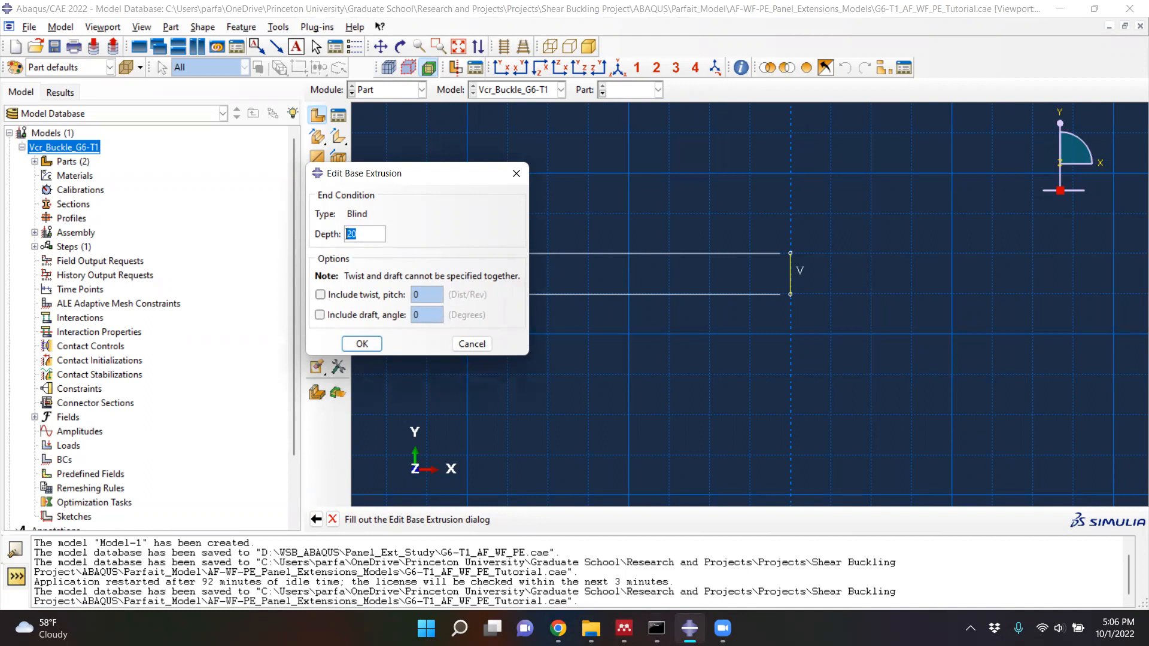
pyautogui.click(624, 628)
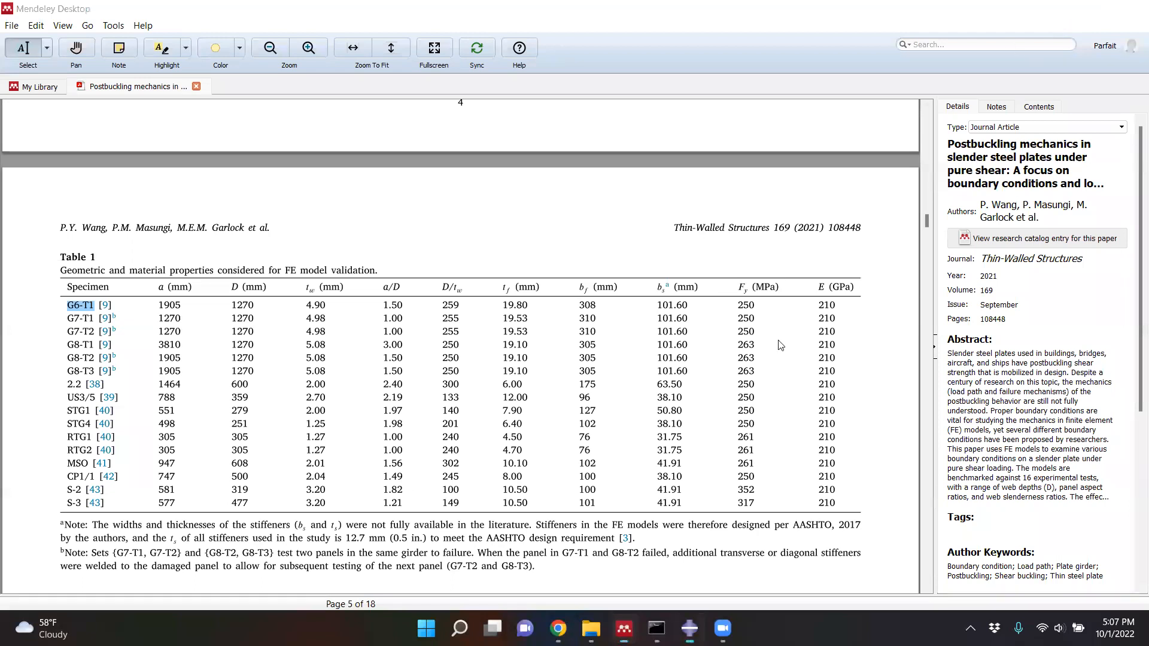
pyautogui.hotkey('alt', 'Tab')
pyautogui.write('0')
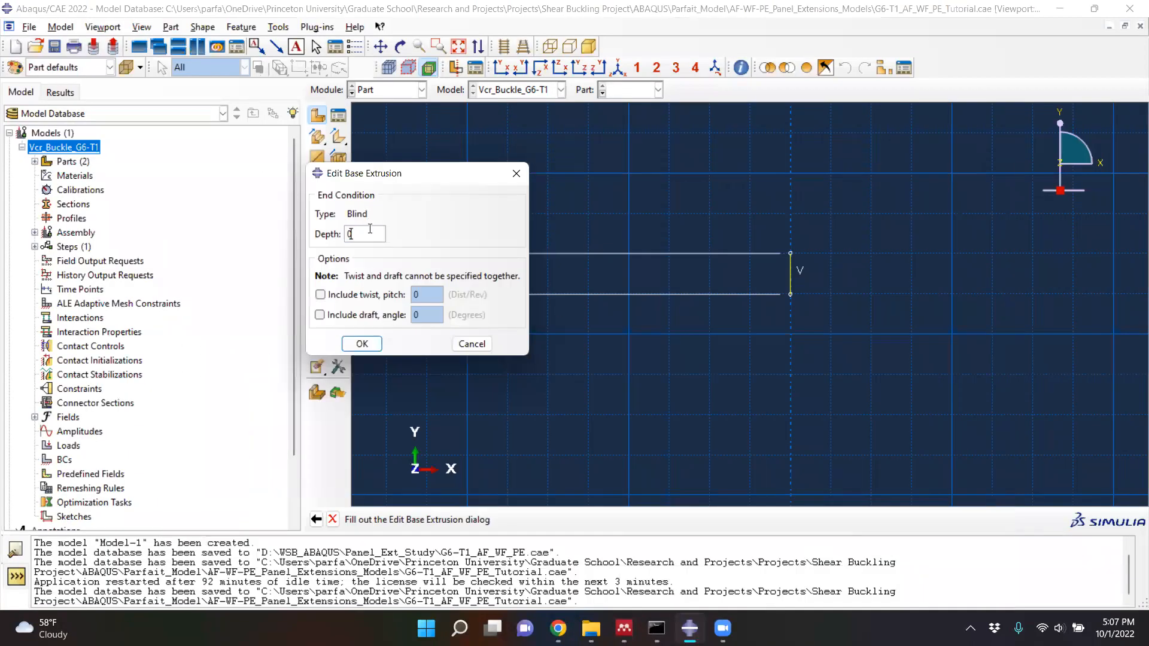
pyautogui.write('.10160')
pyautogui.click(354, 347)
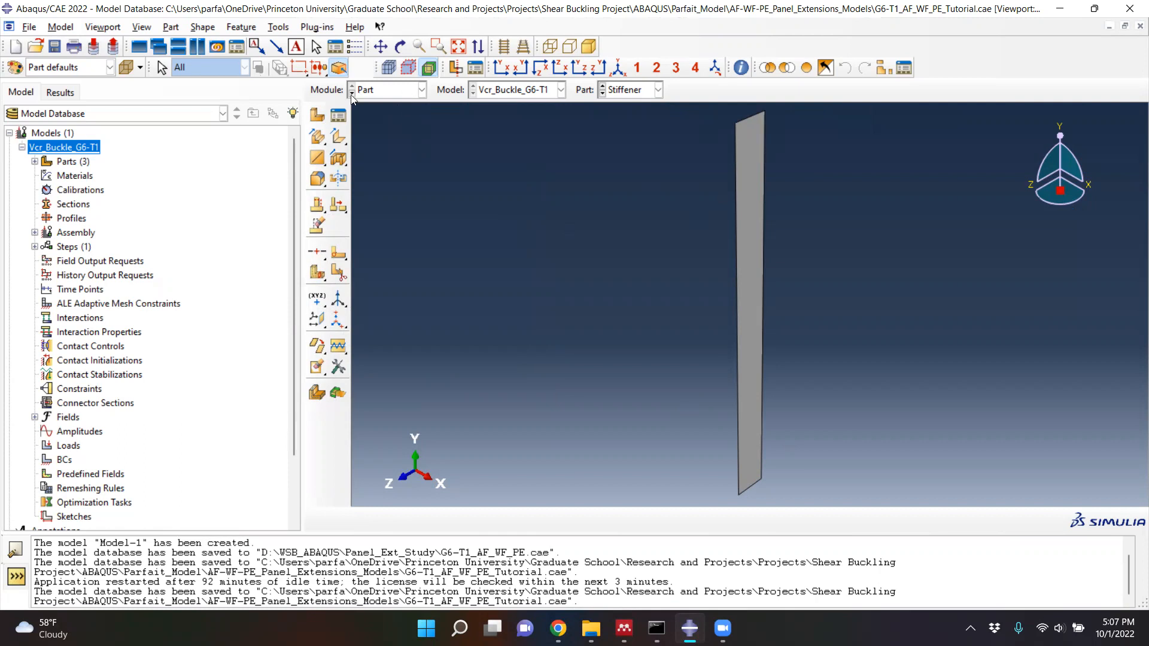
# - Switch to the Property module and start a new material named Steel_210GPa
pyautogui.click(395, 93)
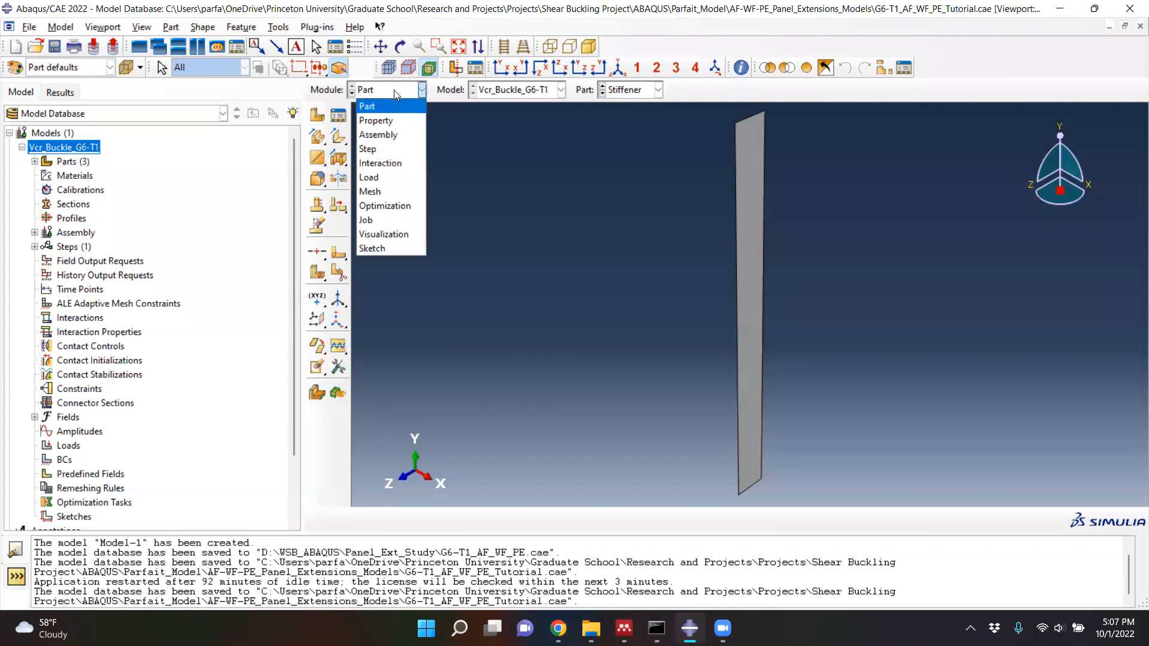
pyautogui.click(381, 121)
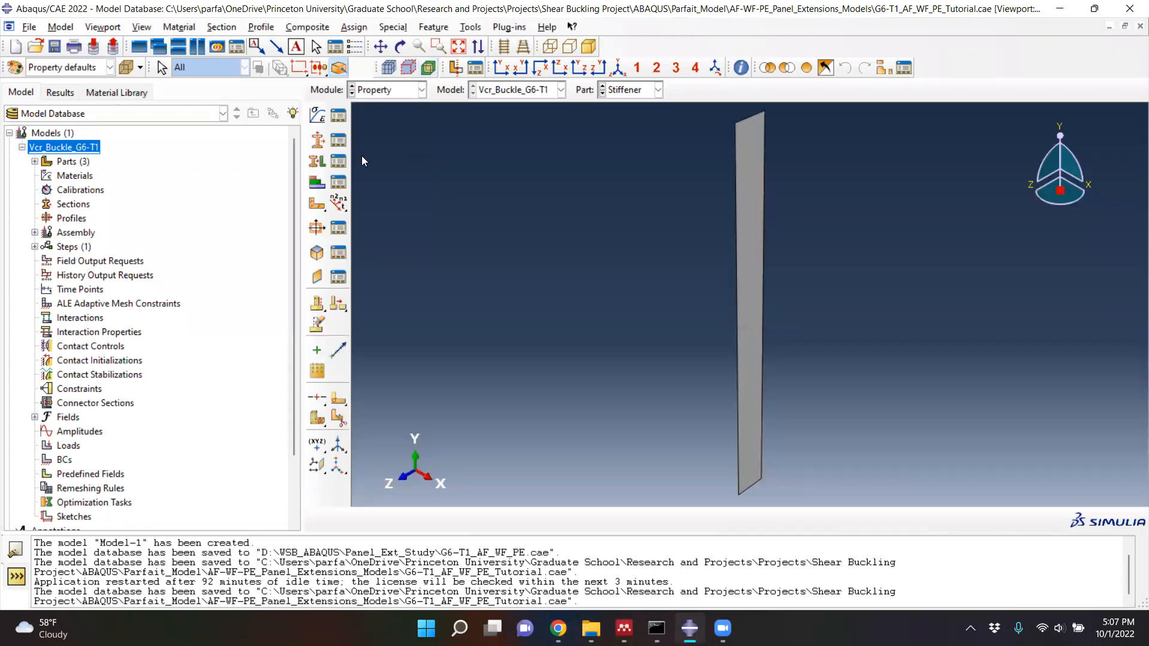
pyautogui.click(316, 116)
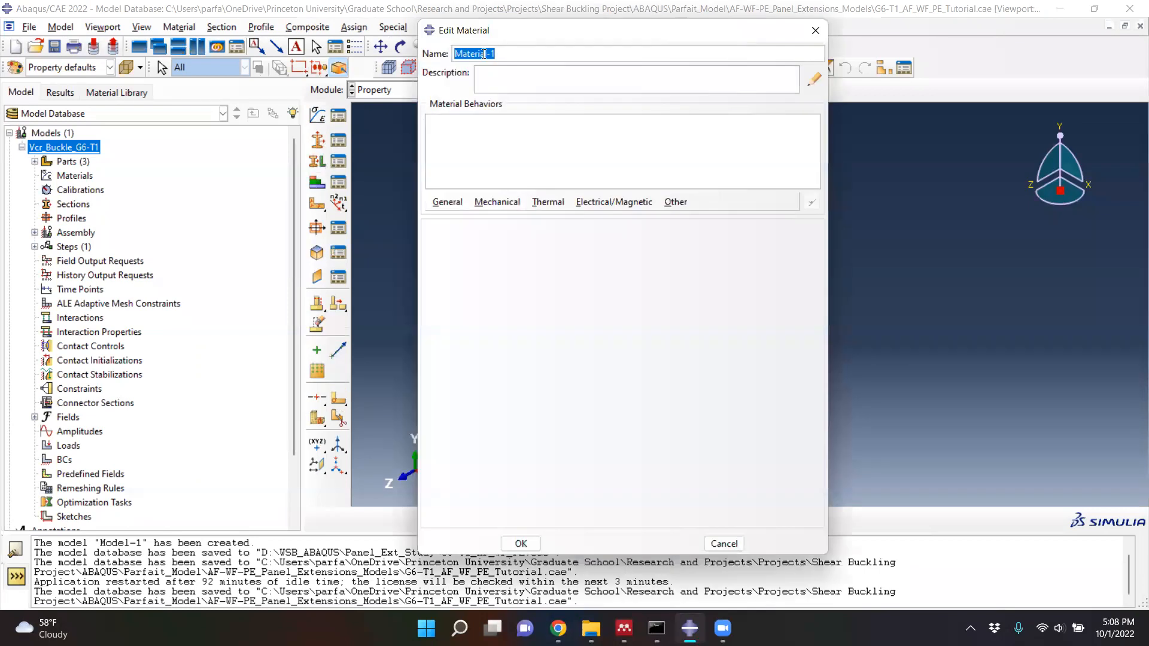
pyautogui.write('Steel_210GPa')
# - Add a uniform mass density of 7850 to the Steel_210GPa material
pyautogui.click(446, 204)
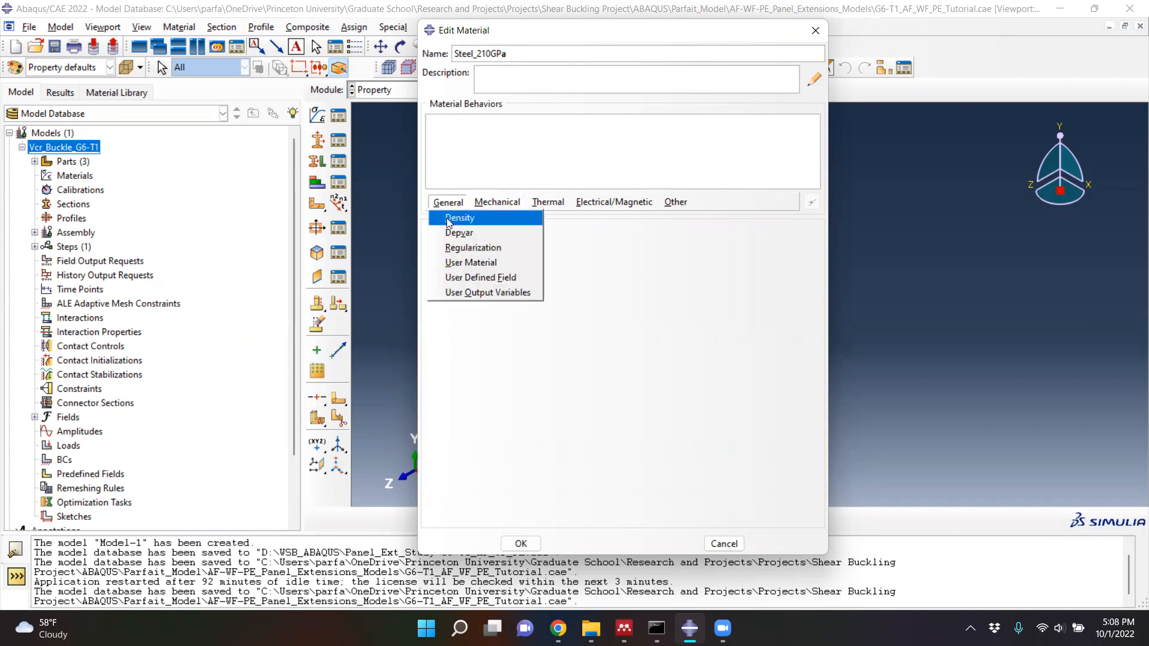
pyautogui.click(449, 221)
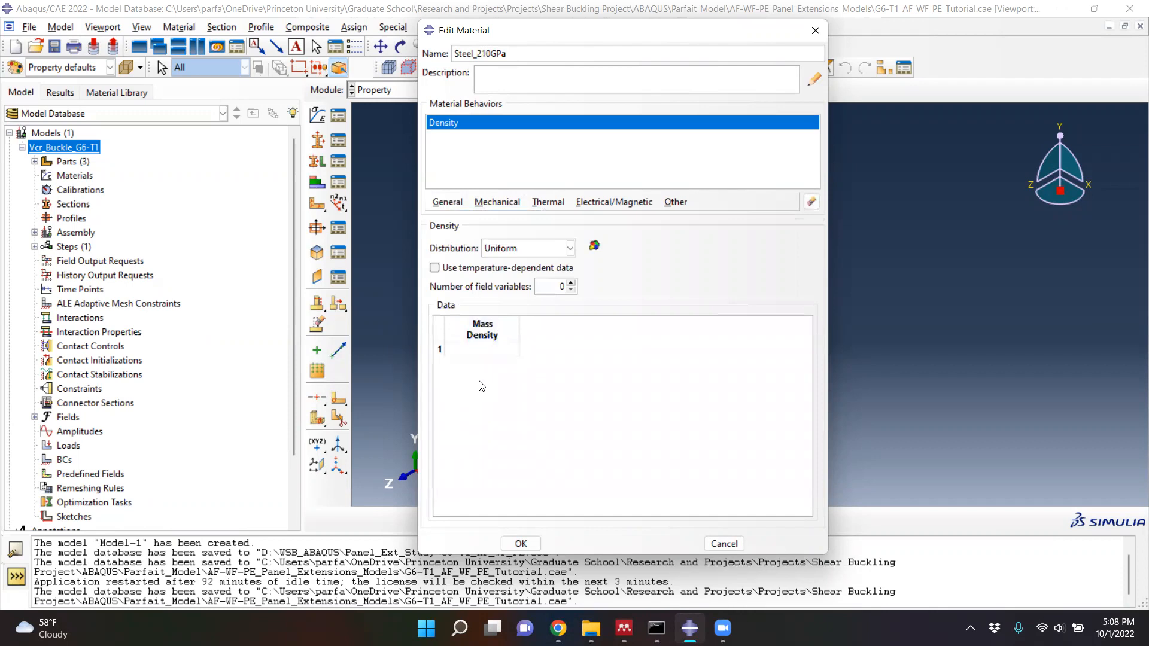
pyautogui.click(484, 350)
pyautogui.write('7850')
# - Add isotropic elasticity with Young's modulus 210E9 and Poisson's ratio 0.3, review the density, and save the material
pyautogui.click(495, 203)
pyautogui.moveTo(508, 220)
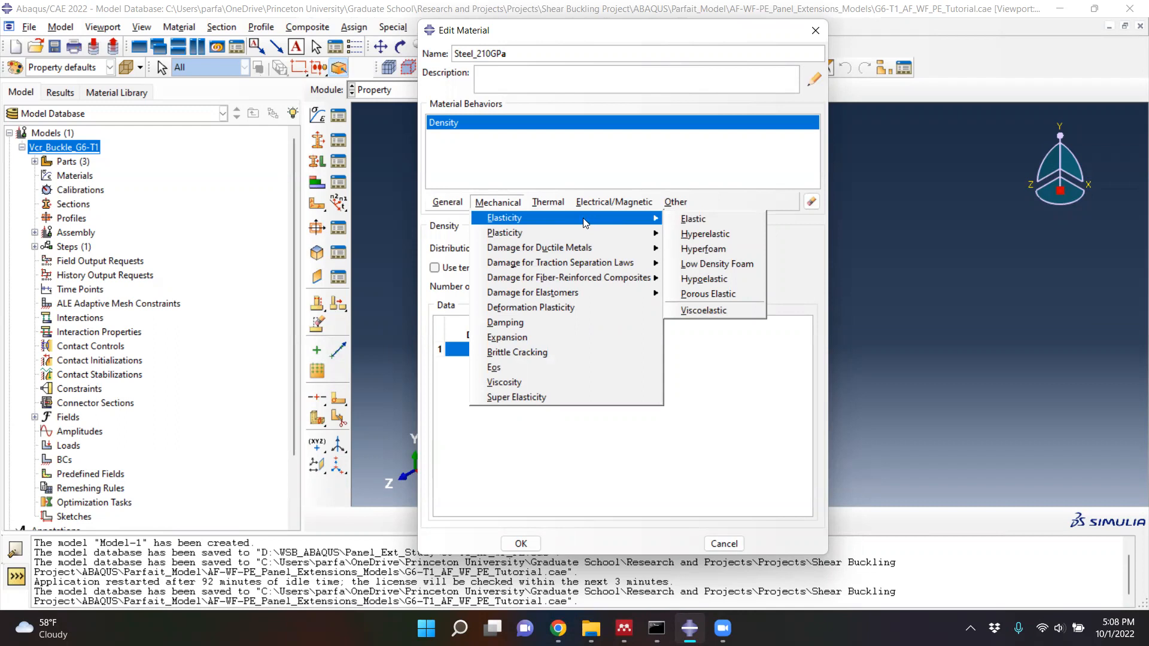
pyautogui.click(689, 221)
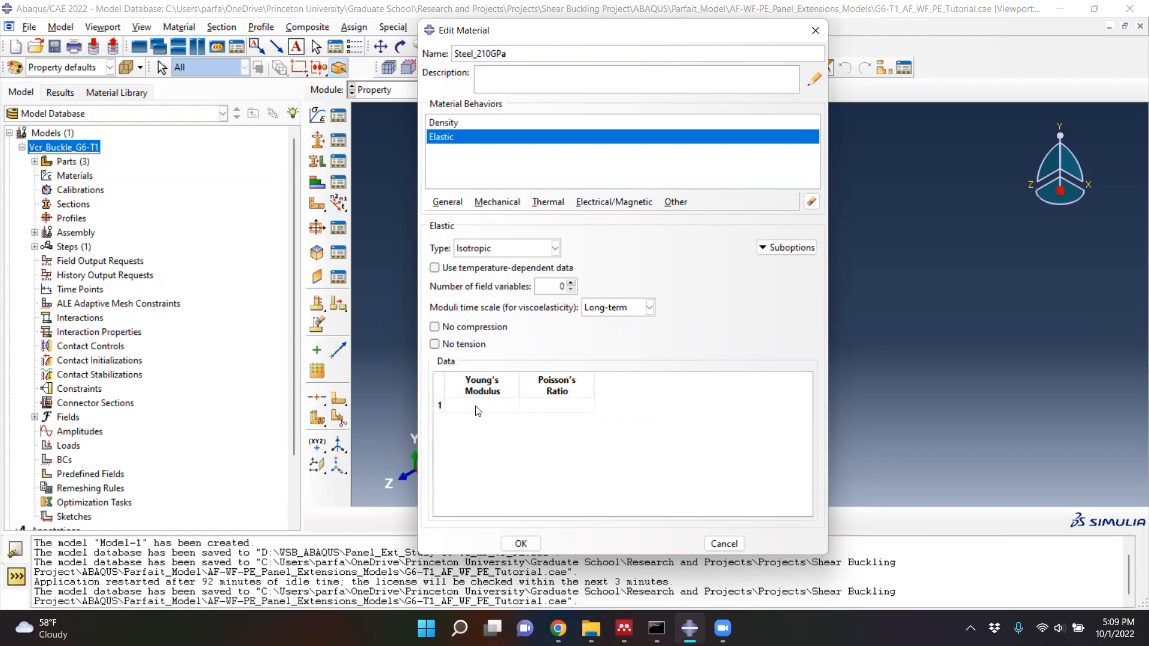
pyautogui.click(477, 407)
pyautogui.write('210E9')
pyautogui.click(547, 405)
pyautogui.write('0.3')
pyautogui.click(461, 123)
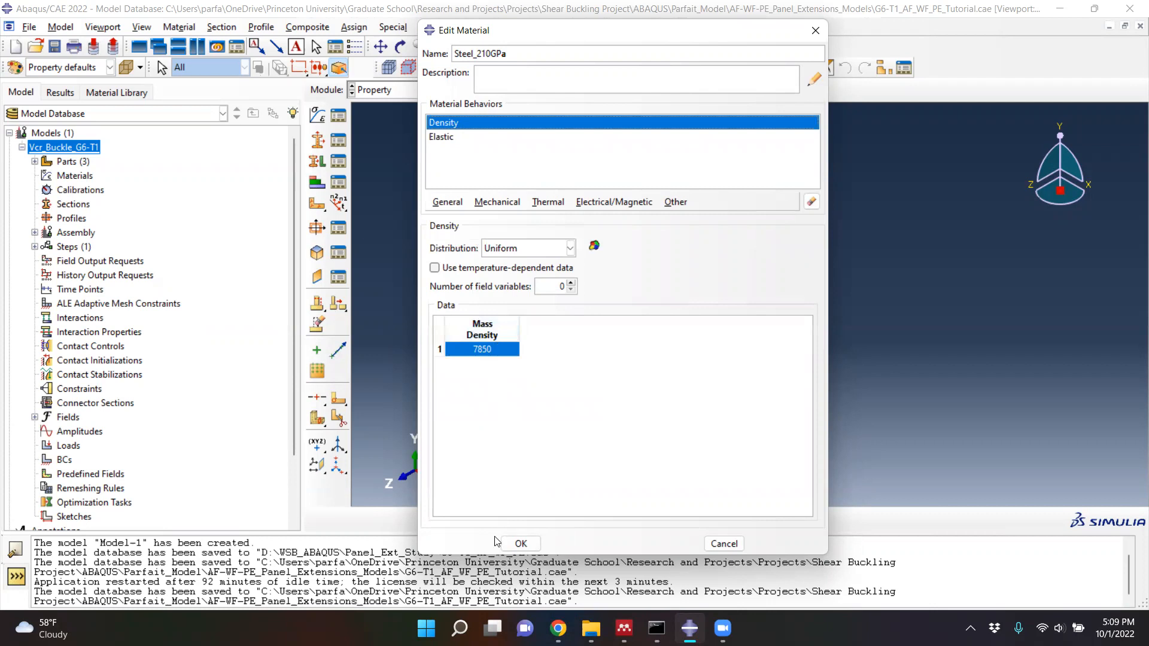
pyautogui.click(520, 543)
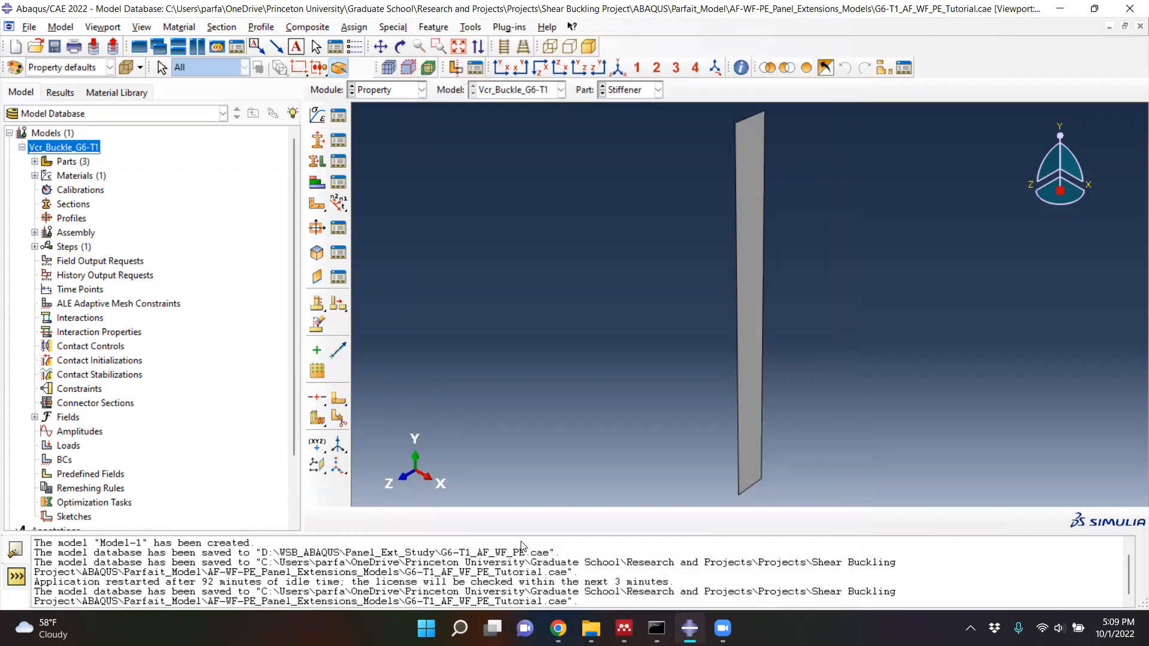
# - Create a homogeneous shell section named Web_plate
pyautogui.click(318, 143)
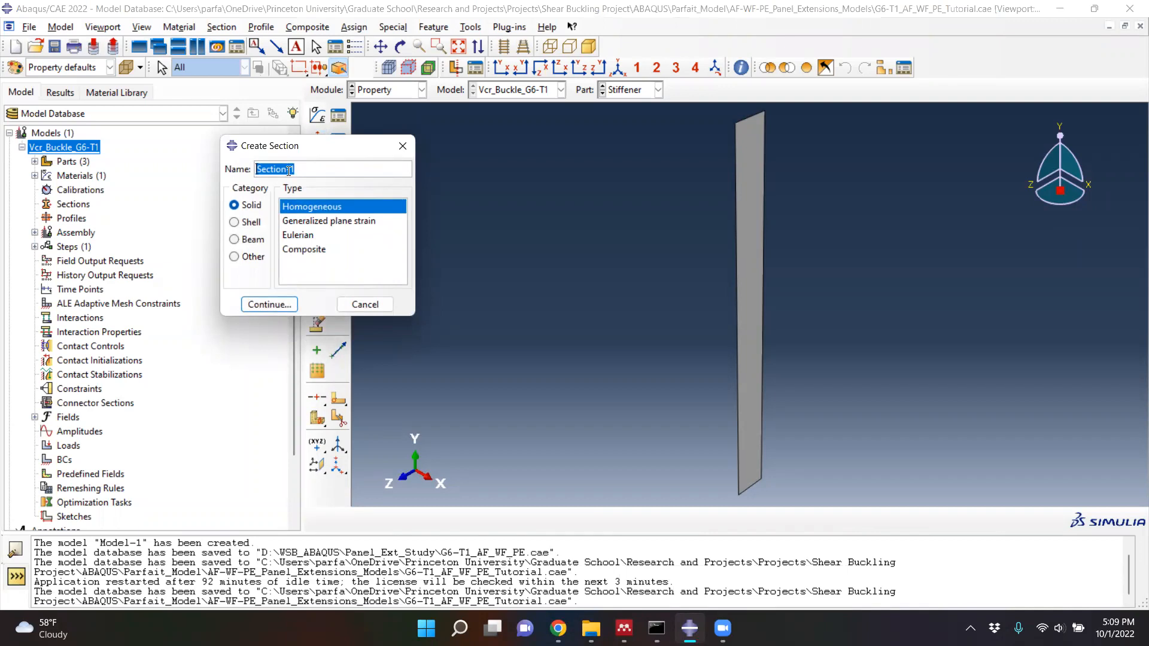
pyautogui.write('Web_plate')
pyautogui.click(243, 225)
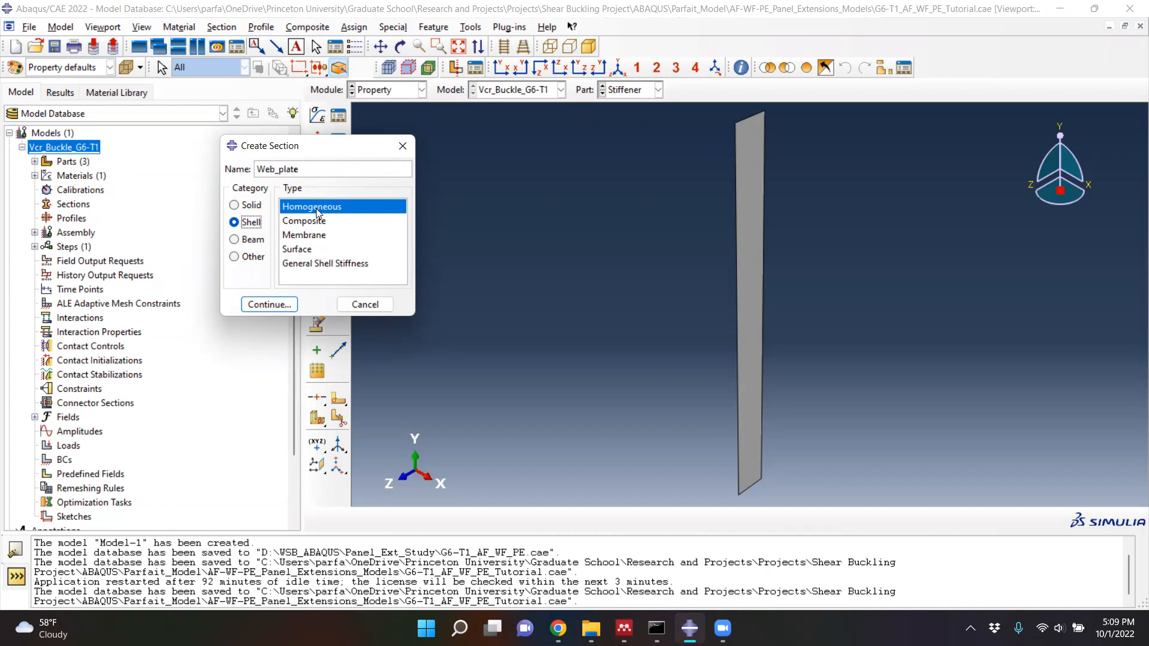
pyautogui.click(271, 305)
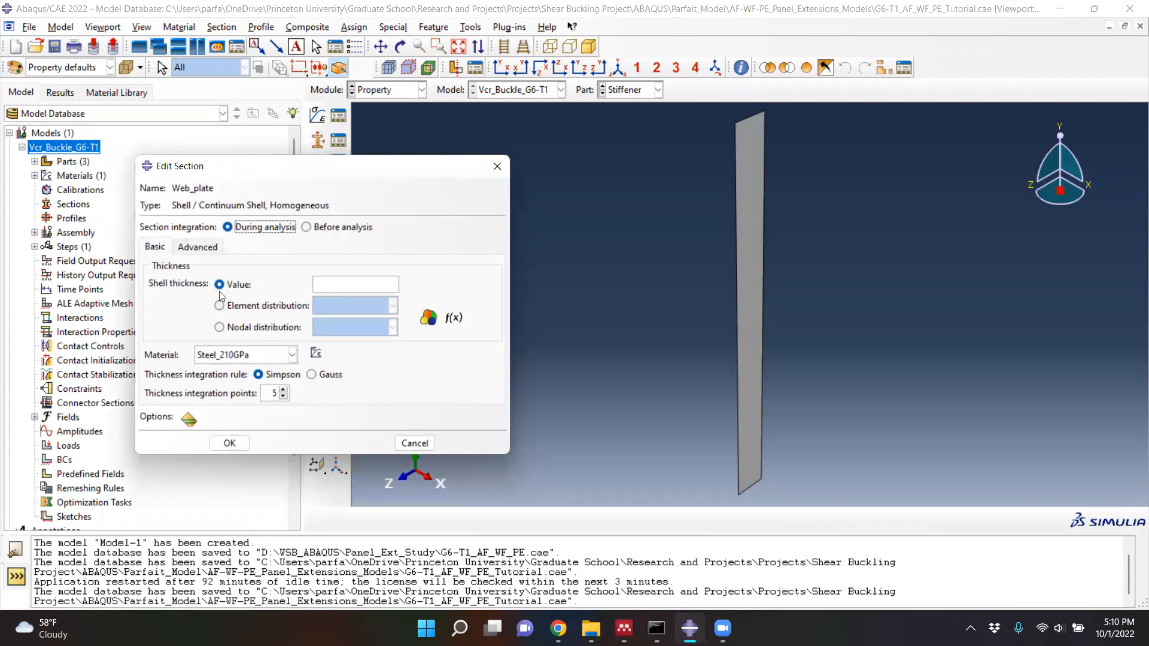
# - Look up the G6-T1 web thickness in the Mendeley paper, set Web_plate's shell thickness to 0.0049 with Steel_210GPa, and save the section
pyautogui.click(325, 285)
pyautogui.click(624, 628)
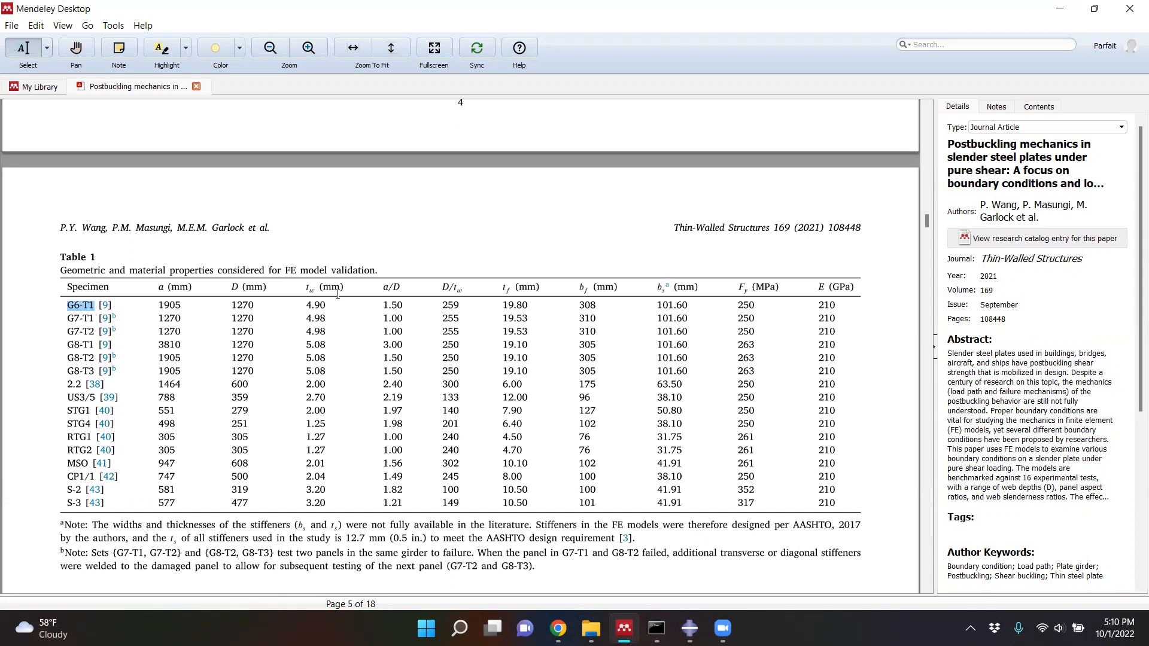
pyautogui.click(1060, 9)
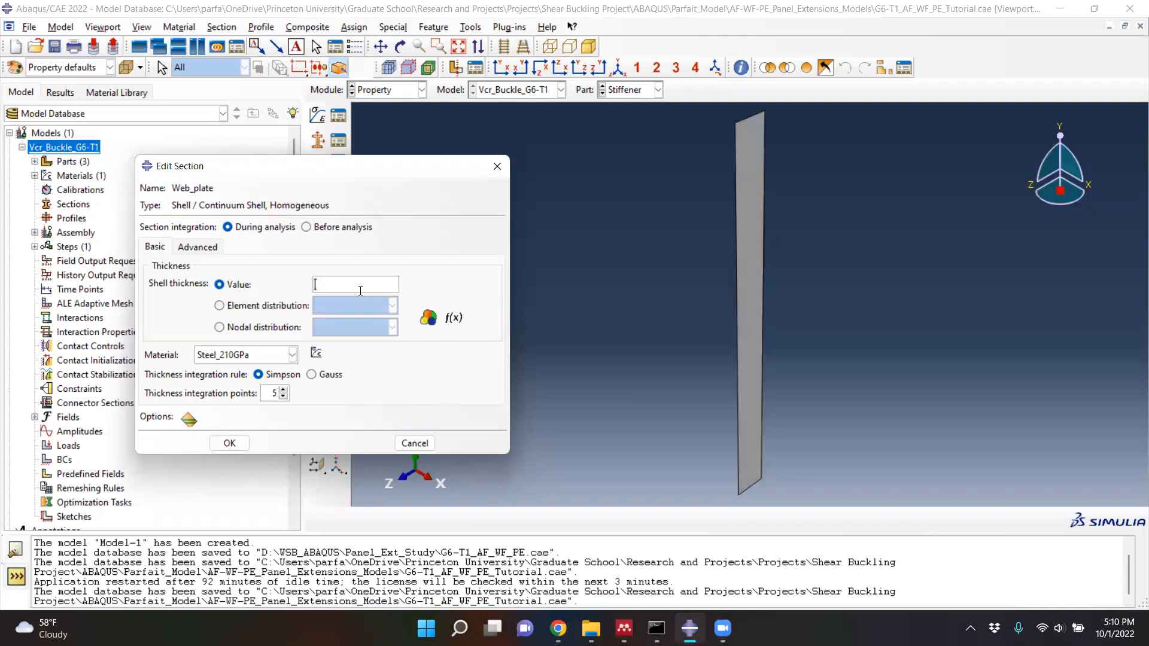
pyautogui.write('0.0049')
pyautogui.click(230, 443)
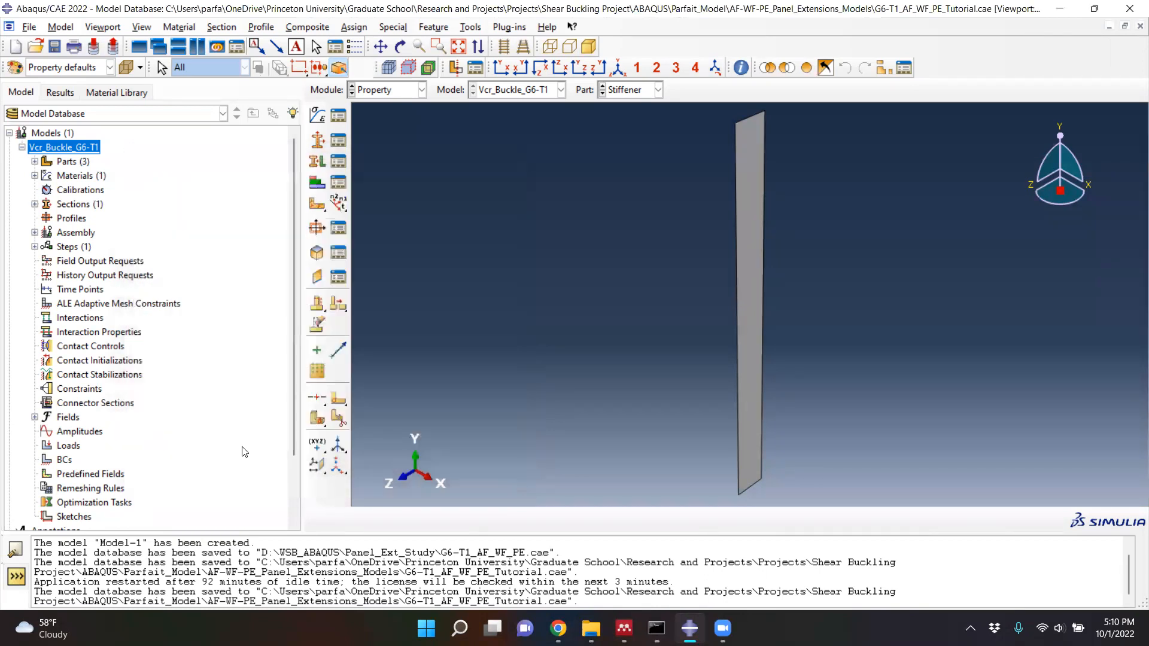
# - Create a homogeneous shell section named Flange_plate
pyautogui.click(318, 142)
pyautogui.write('Fl')
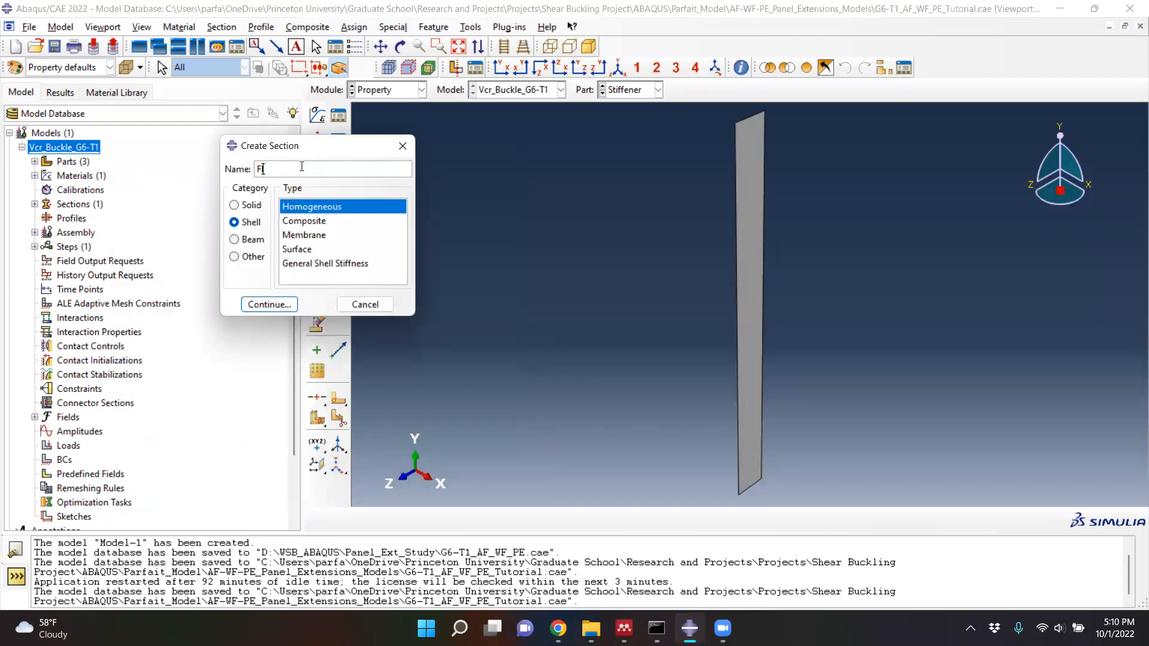
pyautogui.write('ange_plate')
pyautogui.click(234, 223)
pyautogui.click(271, 305)
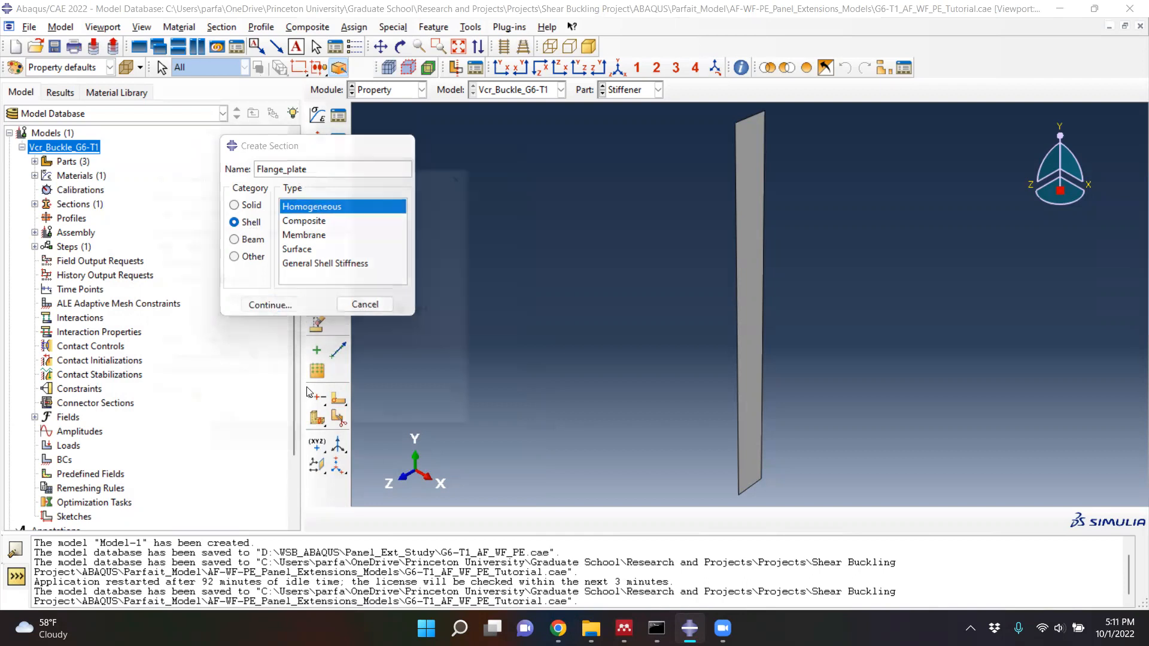
# - Look up the G6-T1 flange thickness in the Mendeley paper, set Flange_plate's shell thickness to 0.01980 with Steel_210GPa, and save the section
pyautogui.click(316, 285)
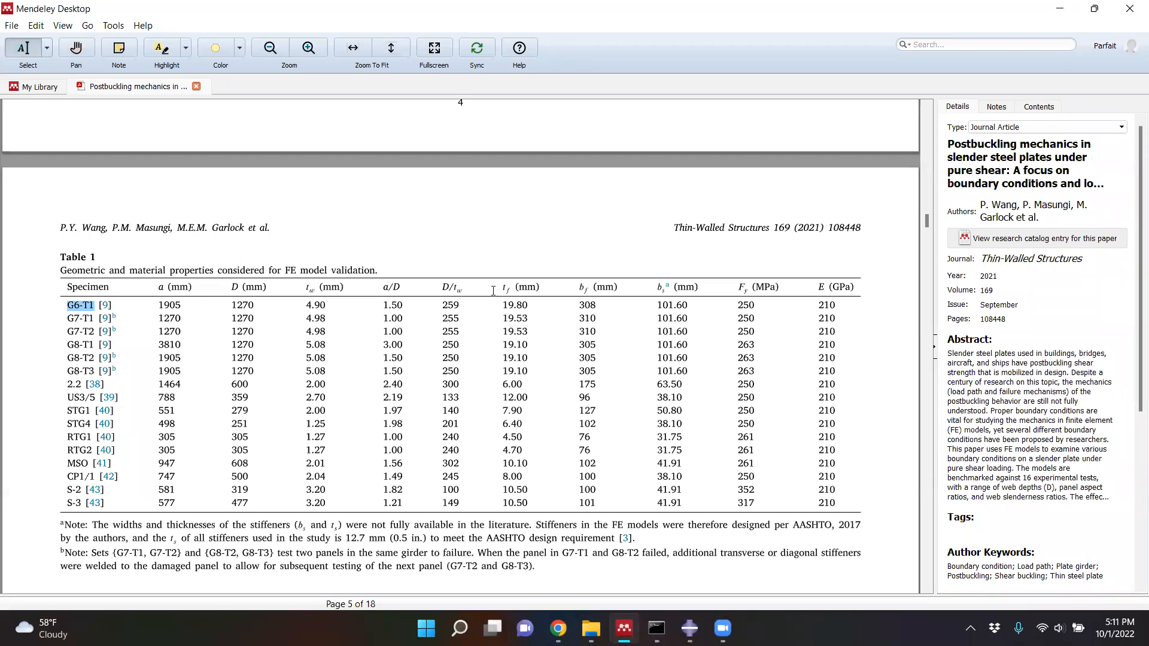
pyautogui.click(1060, 8)
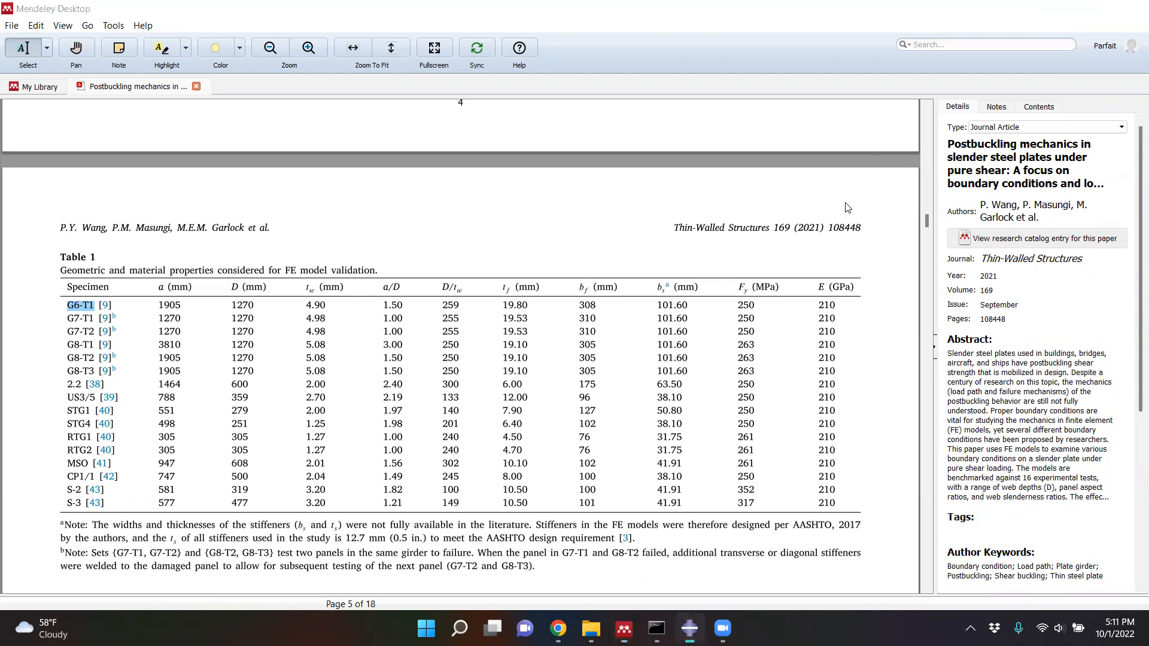
pyautogui.write('0.0')
pyautogui.write('1986')
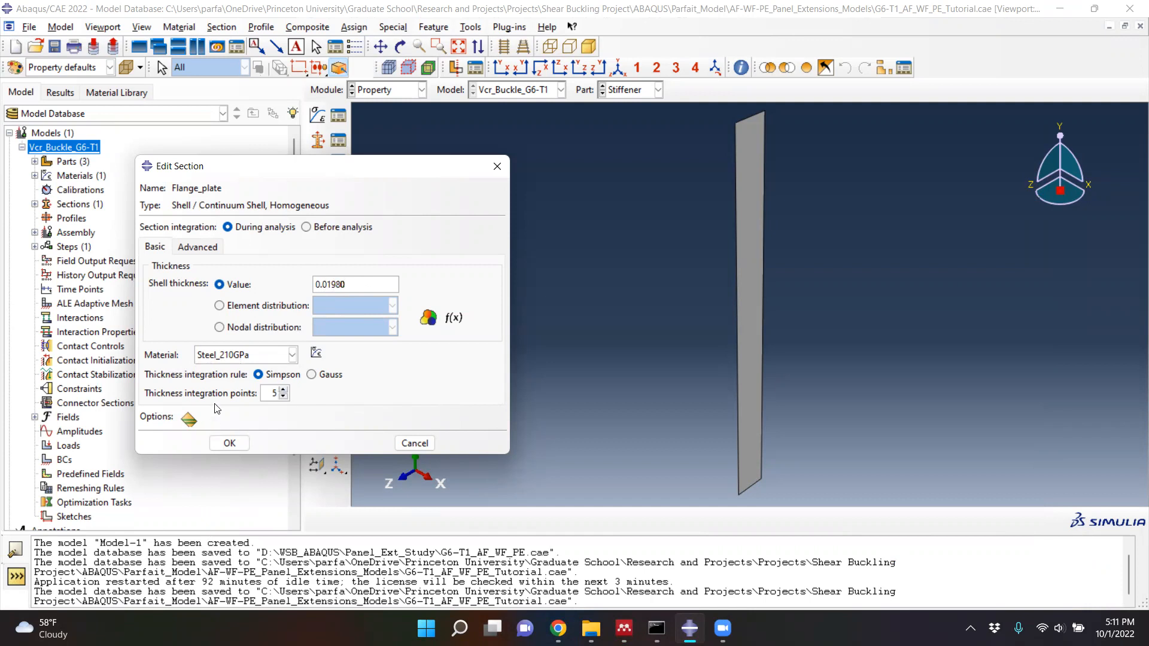
pyautogui.click(229, 444)
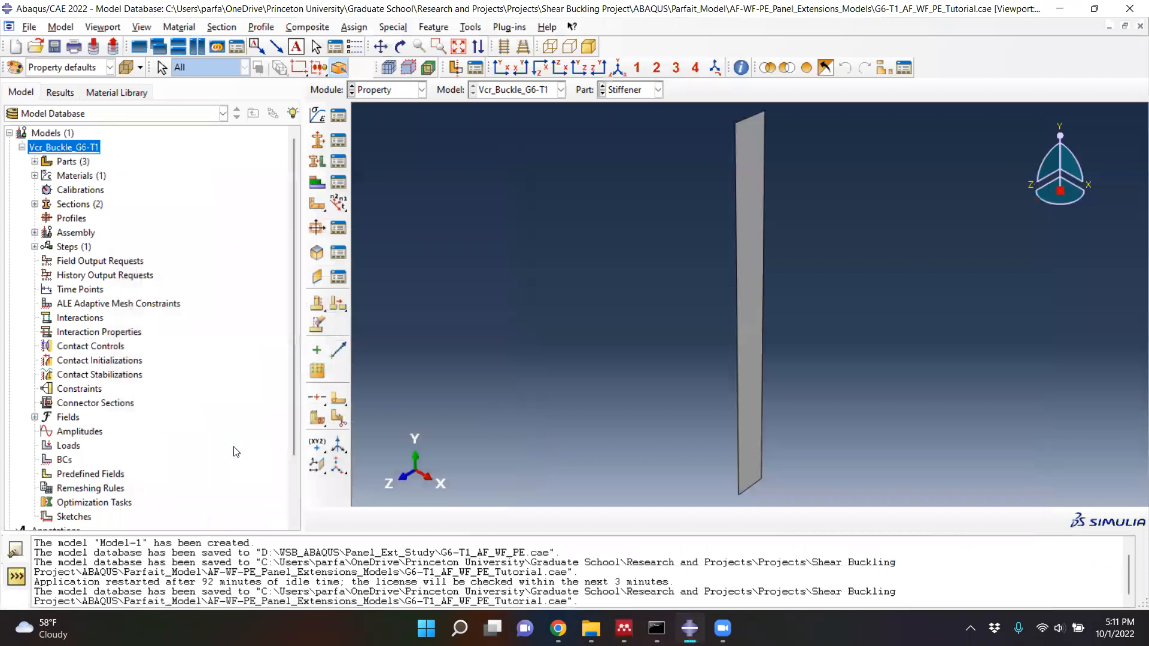
# - Create a homogeneous shell section named Stiffener_plate
pyautogui.click(317, 140)
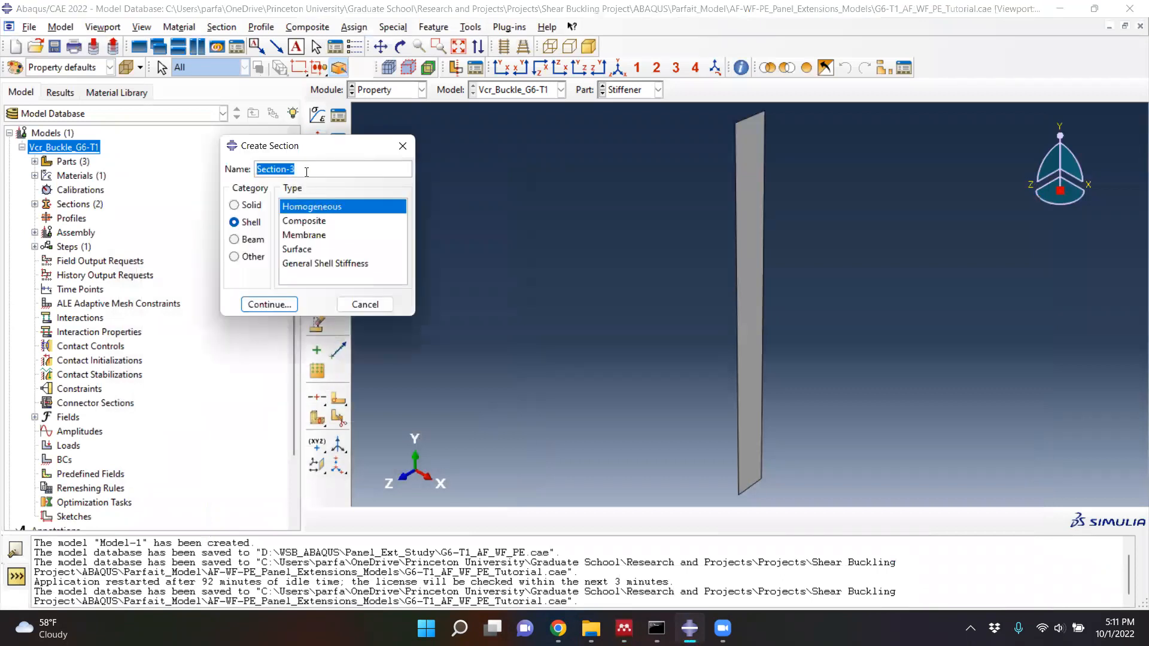
pyautogui.write('Stiffener')
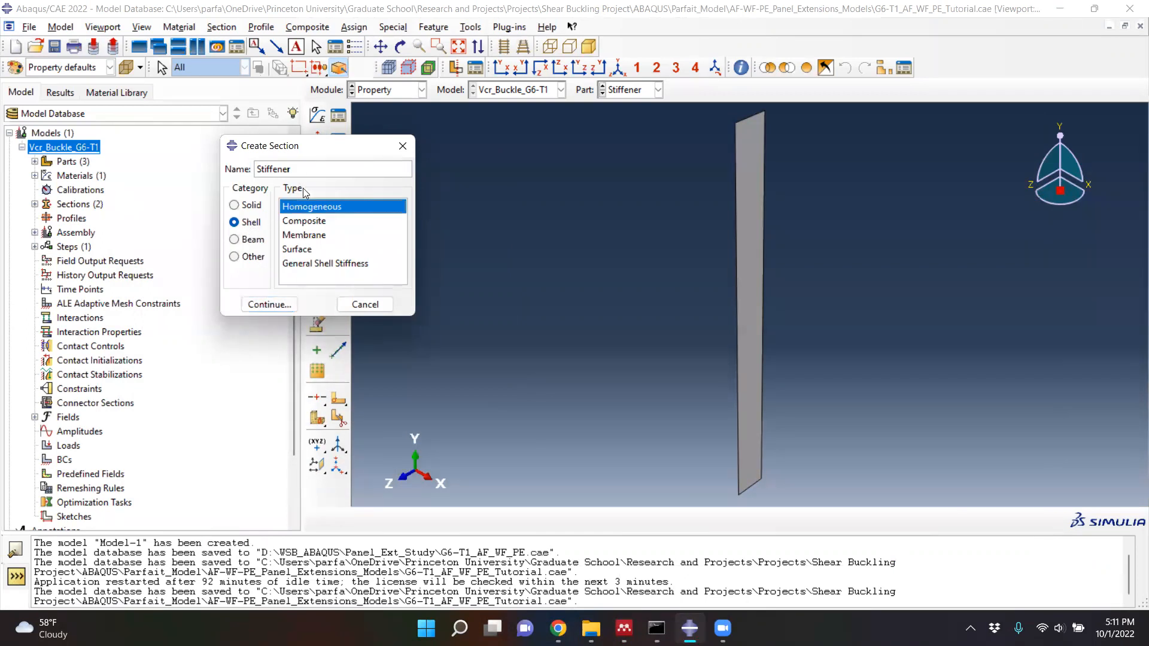
pyautogui.write('plate')
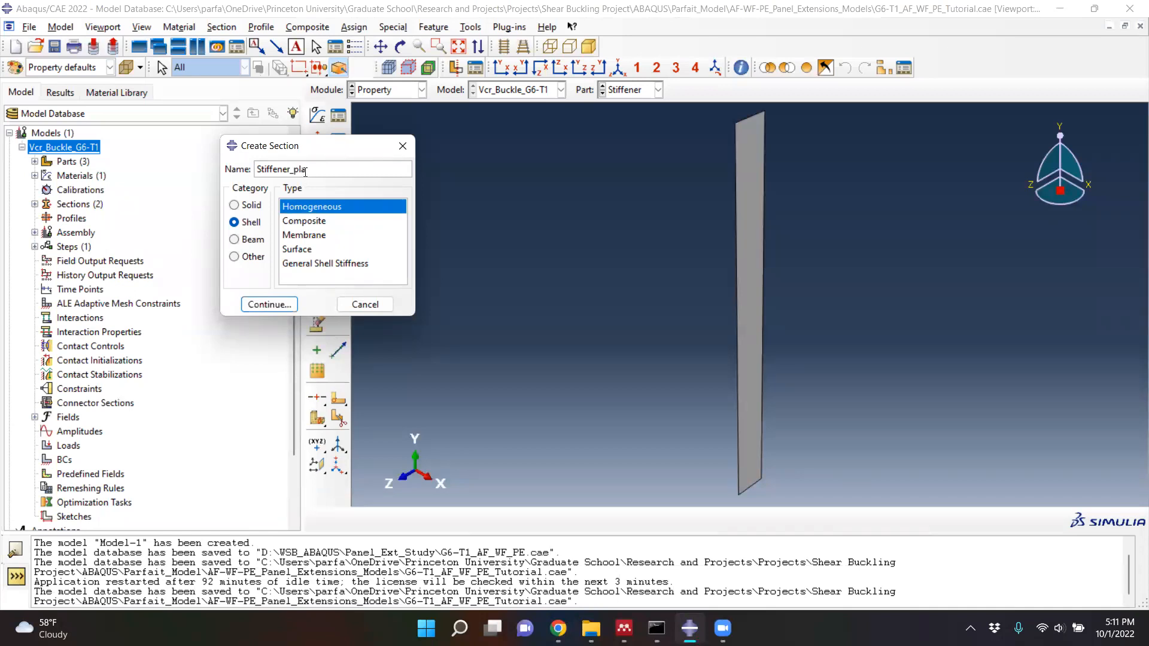
pyautogui.click(269, 305)
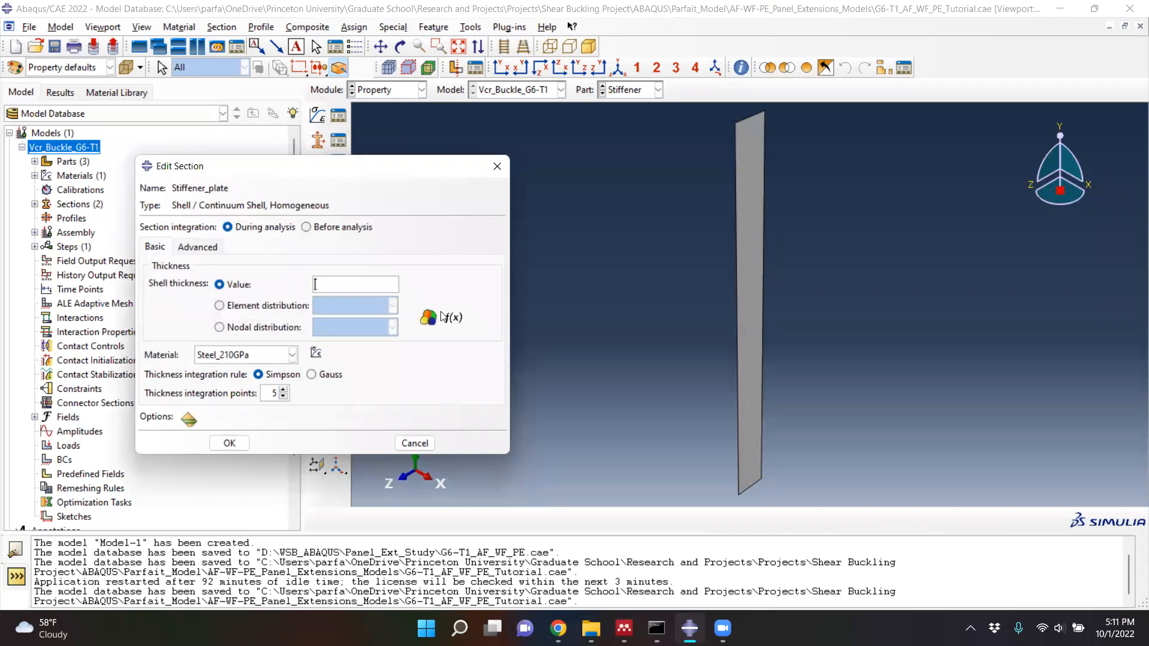
# - Switch to the Mendeley paper and find the stiffener thickness in the note below Table 1
pyautogui.click(625, 628)
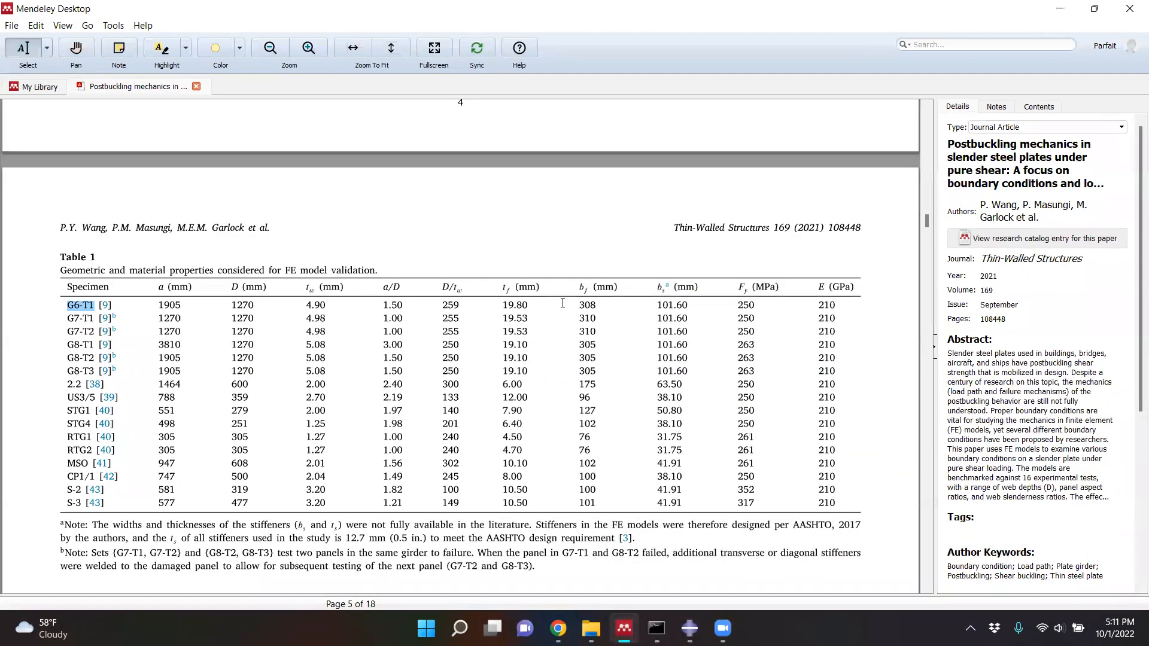
pyautogui.scroll(-1, 538, 335)
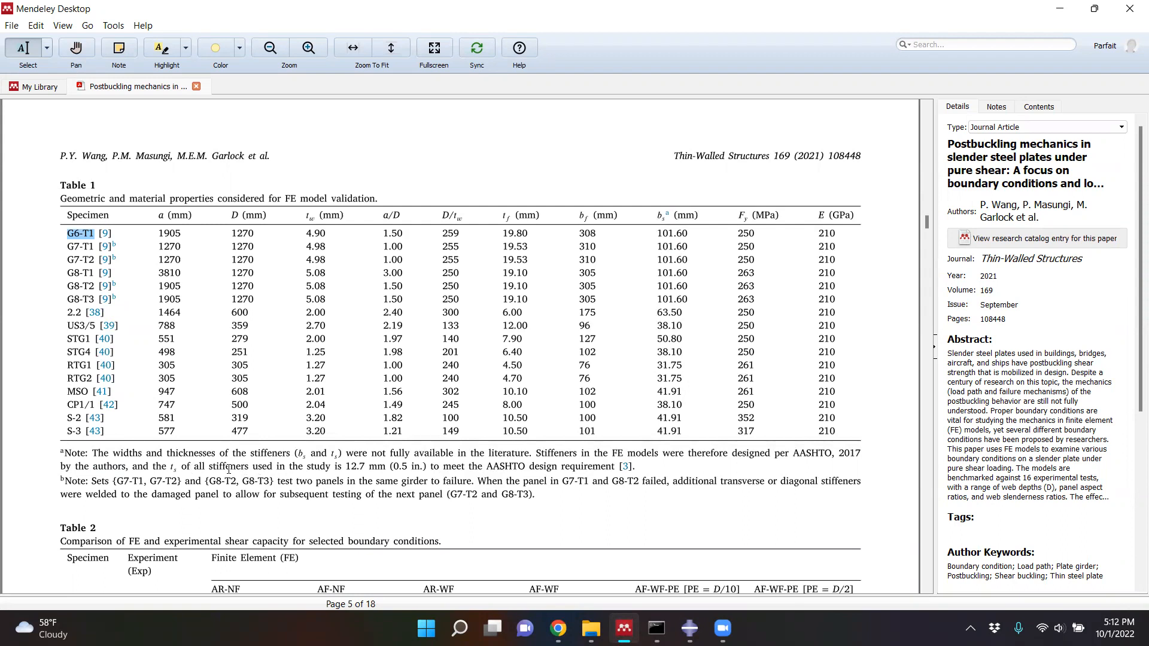
pyautogui.click(201, 466)
pyautogui.moveTo(201, 466); pyautogui.dragTo(426, 466)
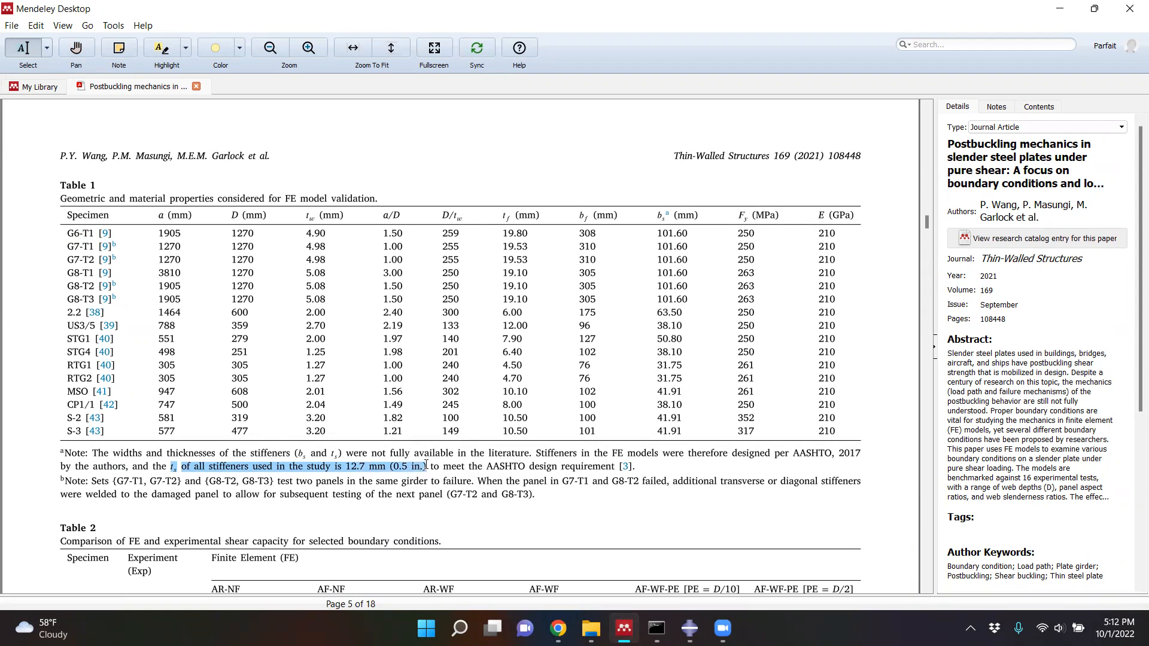
pyautogui.doubleClick(357, 466)
pyautogui.moveTo(351, 466); pyautogui.dragTo(378, 467)
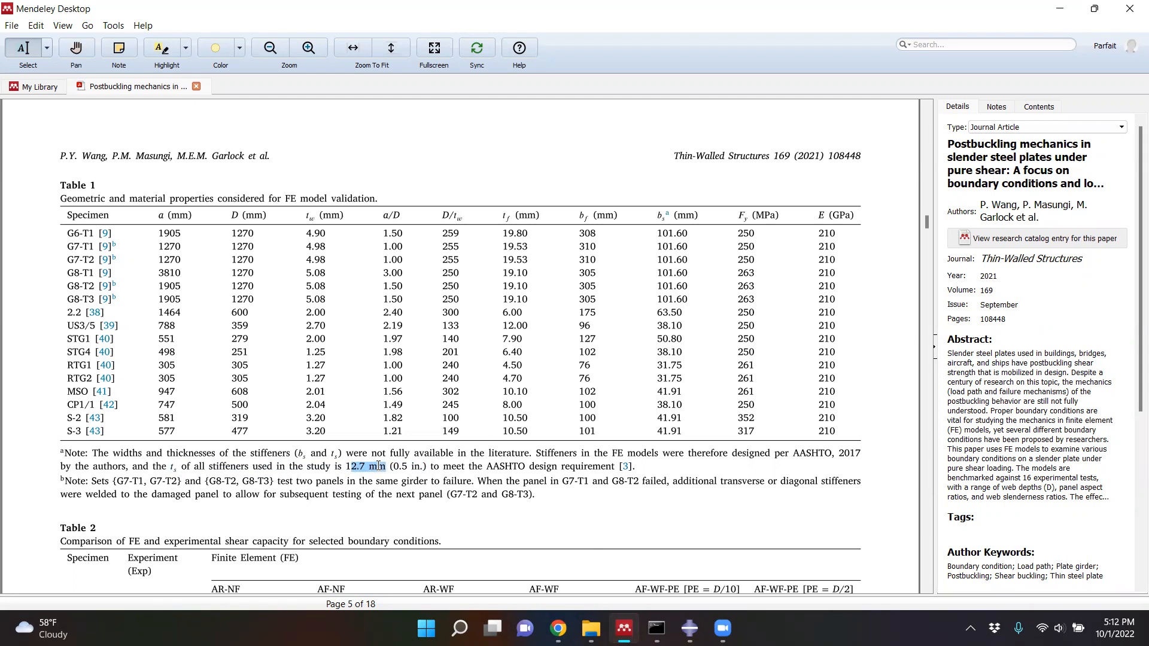
pyautogui.moveTo(378, 466); pyautogui.dragTo(374, 466)
pyautogui.moveTo(374, 467); pyautogui.dragTo(439, 483)
pyautogui.click(438, 484)
# - Return to Abaqus, set Stiffener_plate's shell thickness to 0.0127 with Steel_210GPa, and save the section
pyautogui.click(1059, 2)
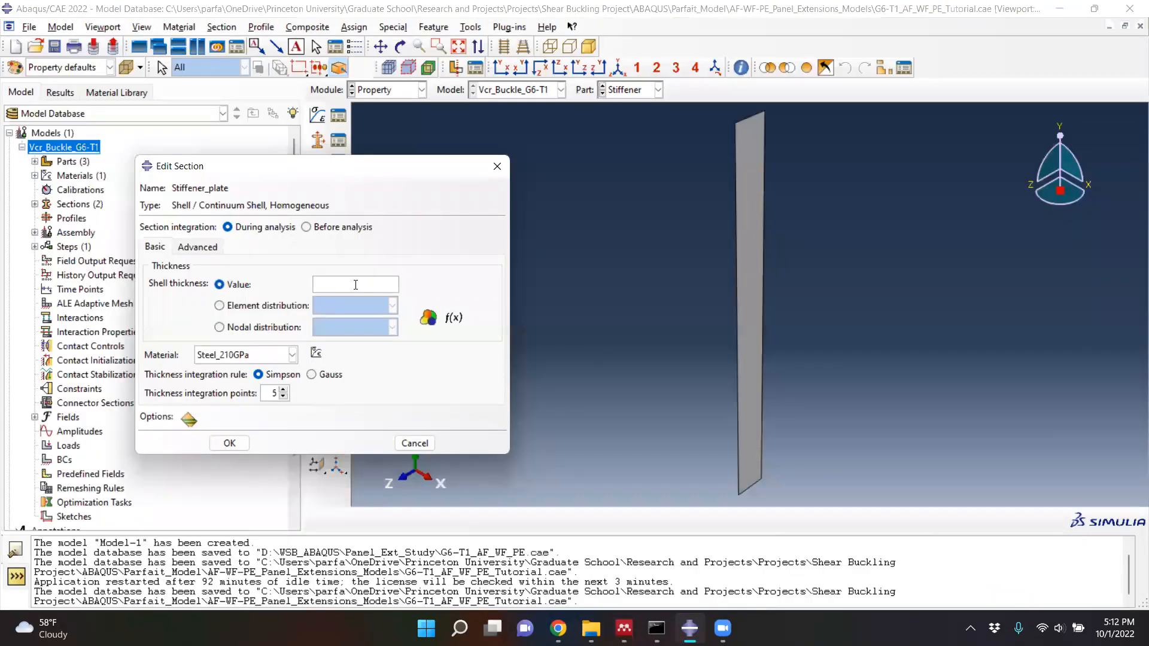
pyautogui.write('0.0127')
pyautogui.click(231, 447)
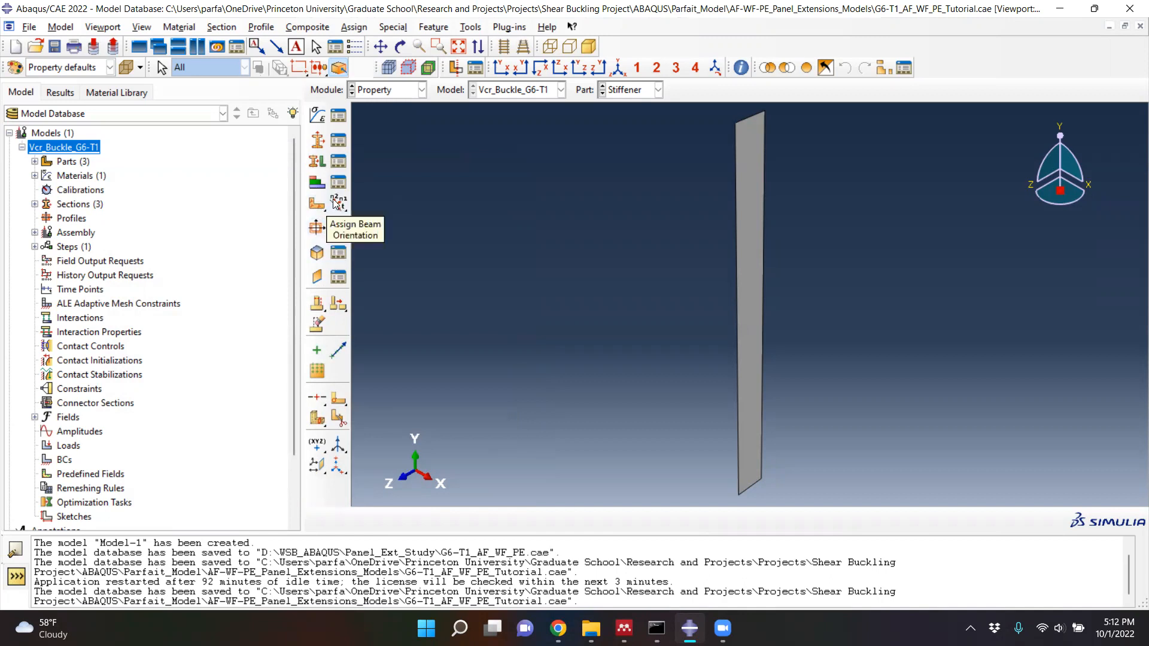
# - Assign the Flange_plate section to the entire Flange part as Set-1, keeping the thickness from section and the middle surface offset
pyautogui.click(602, 88)
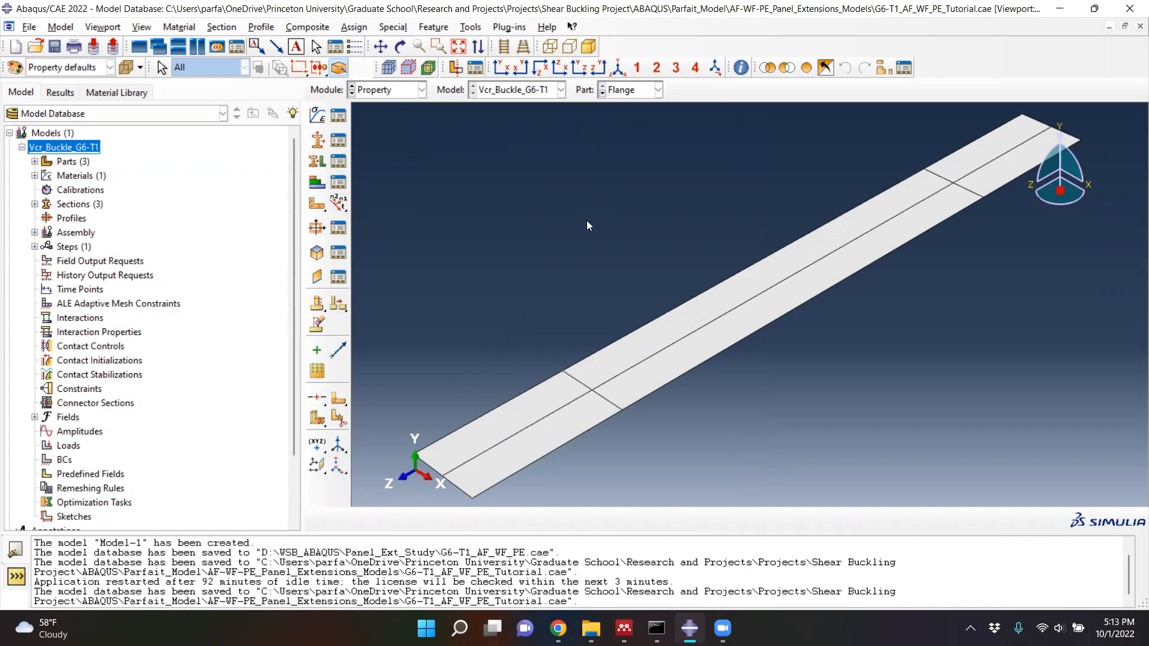
pyautogui.click(601, 94)
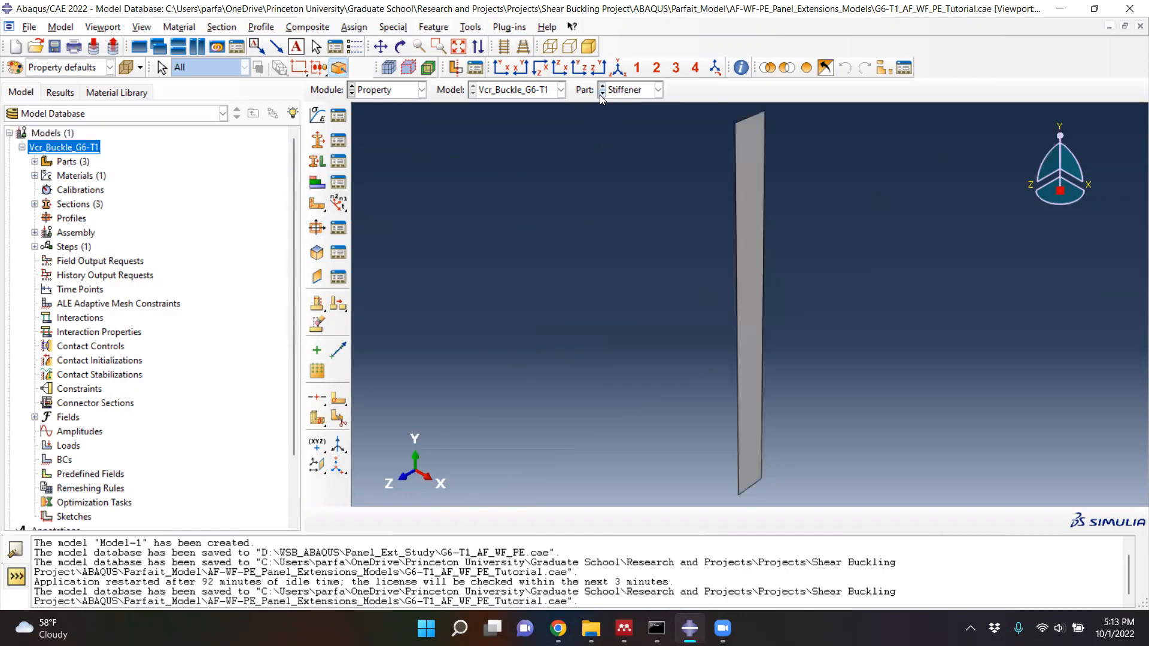
pyautogui.click(601, 93)
pyautogui.click(603, 87)
pyautogui.click(603, 87)
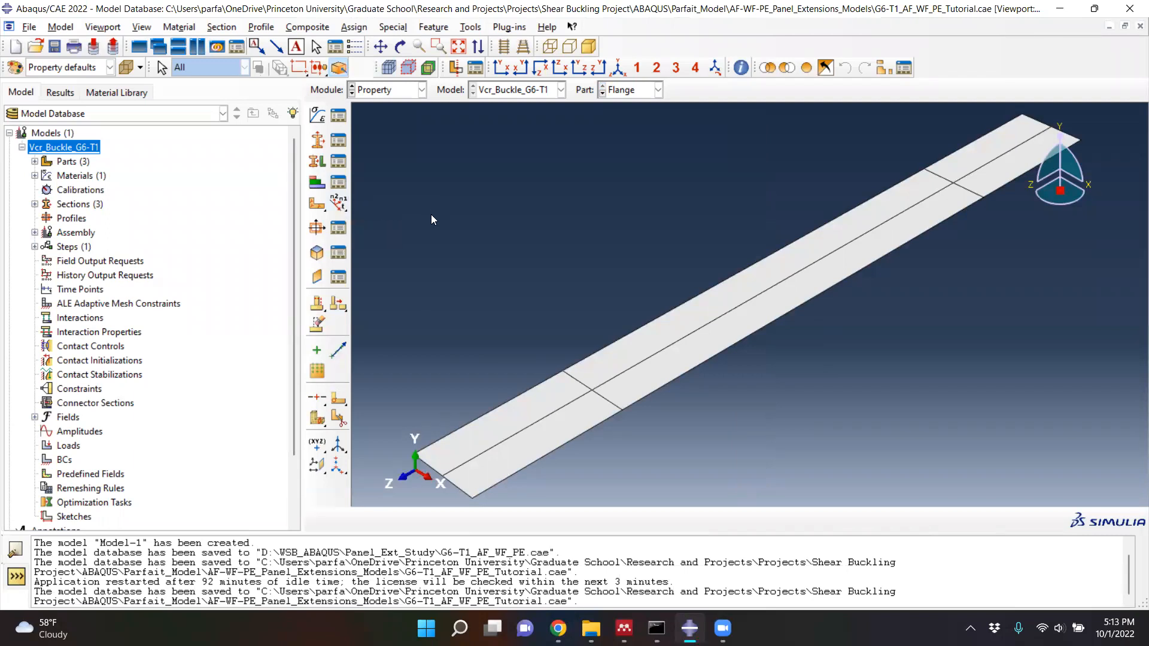
pyautogui.click(318, 163)
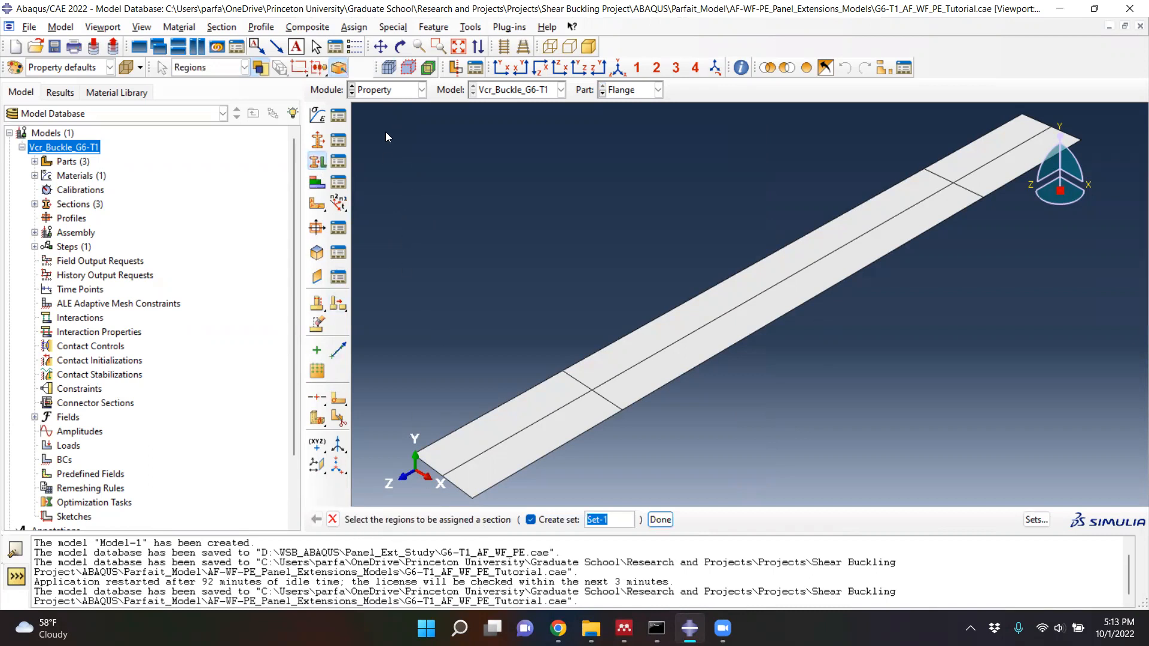
pyautogui.moveTo(377, 104); pyautogui.dragTo(1134, 507)
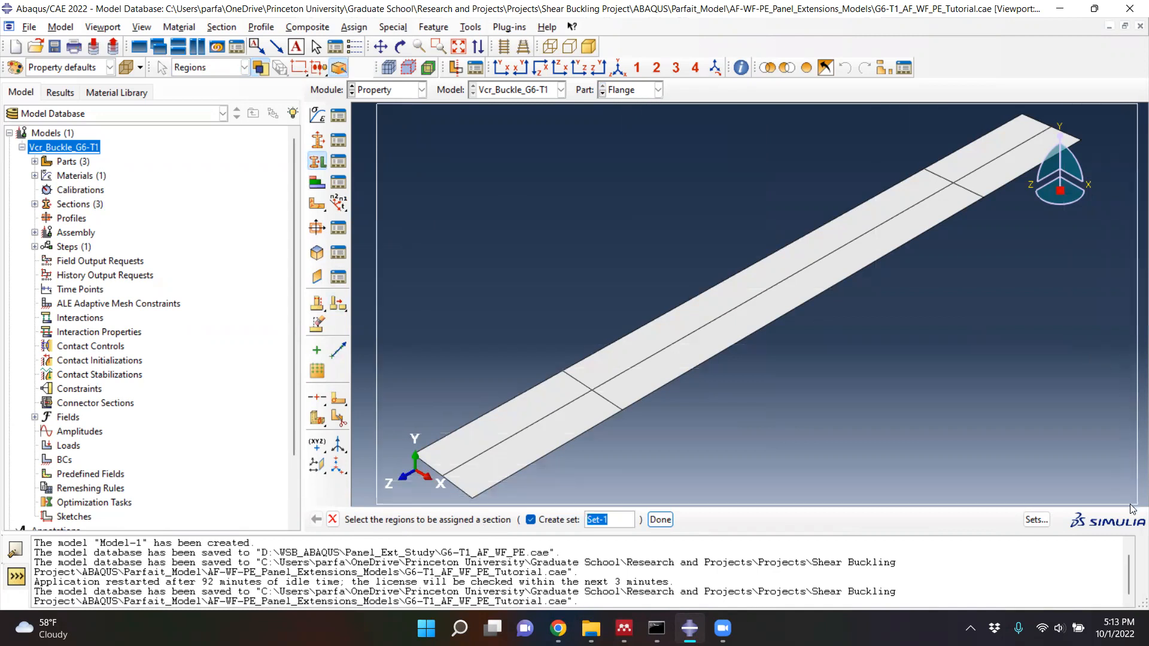
pyautogui.click(660, 519)
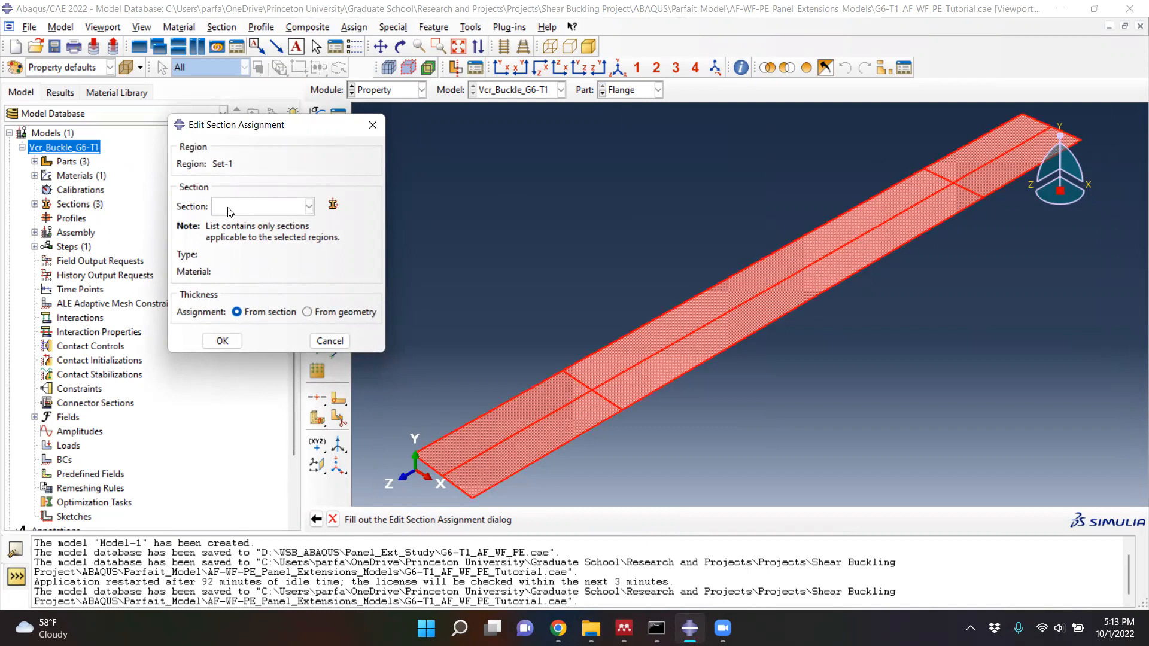
pyautogui.click(228, 208)
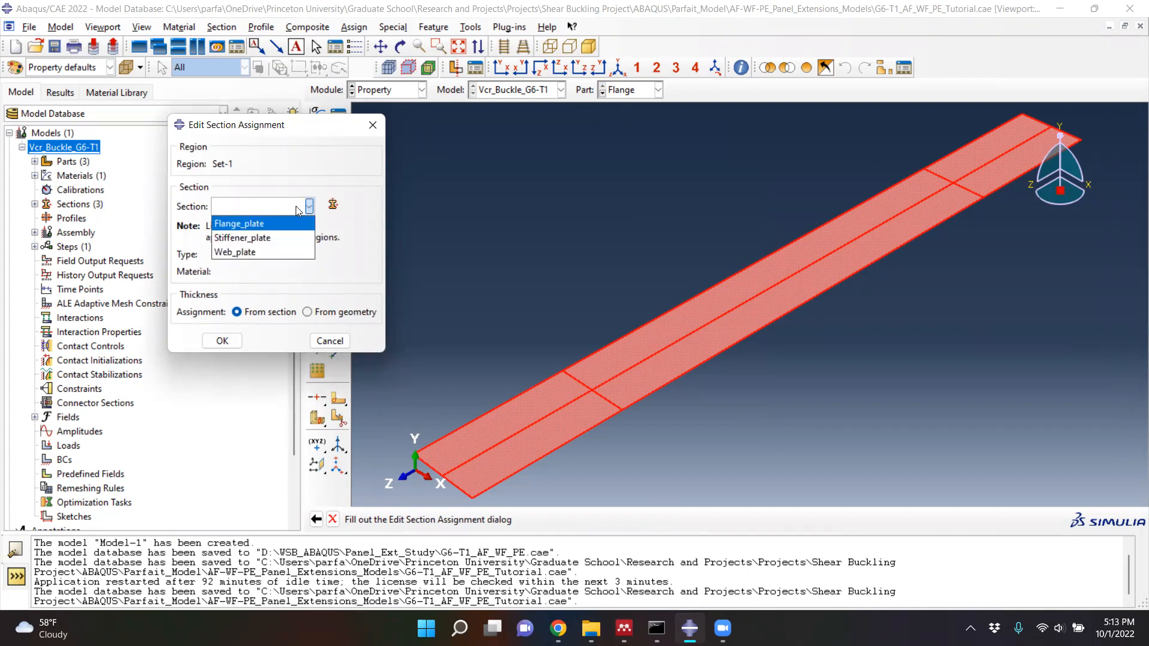
pyautogui.click(266, 223)
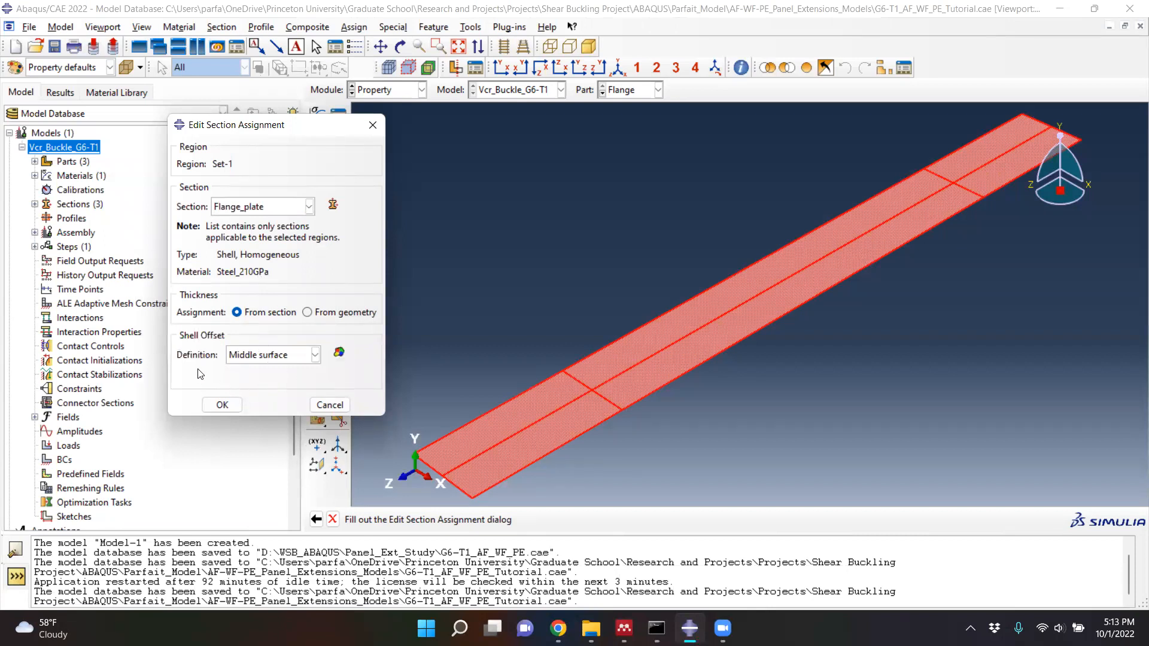
pyautogui.click(222, 406)
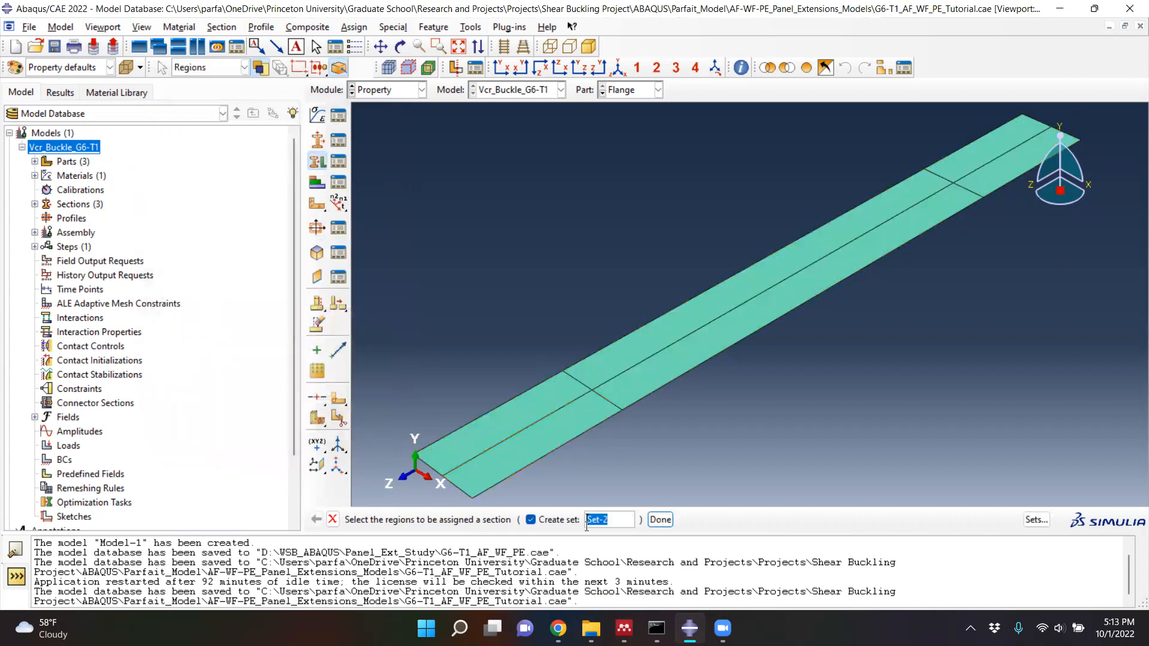
pyautogui.click(661, 520)
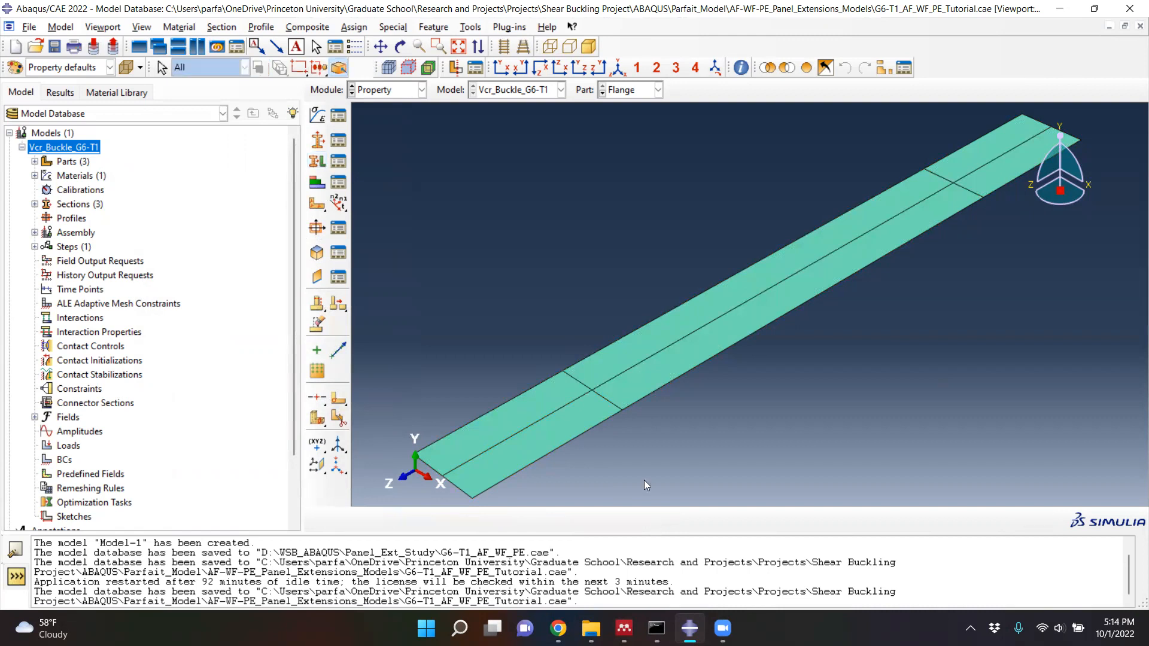
# - Assign the Stiffener_plate section to the entire Stiffener part as Set-1, keeping the middle surface offset
pyautogui.click(601, 94)
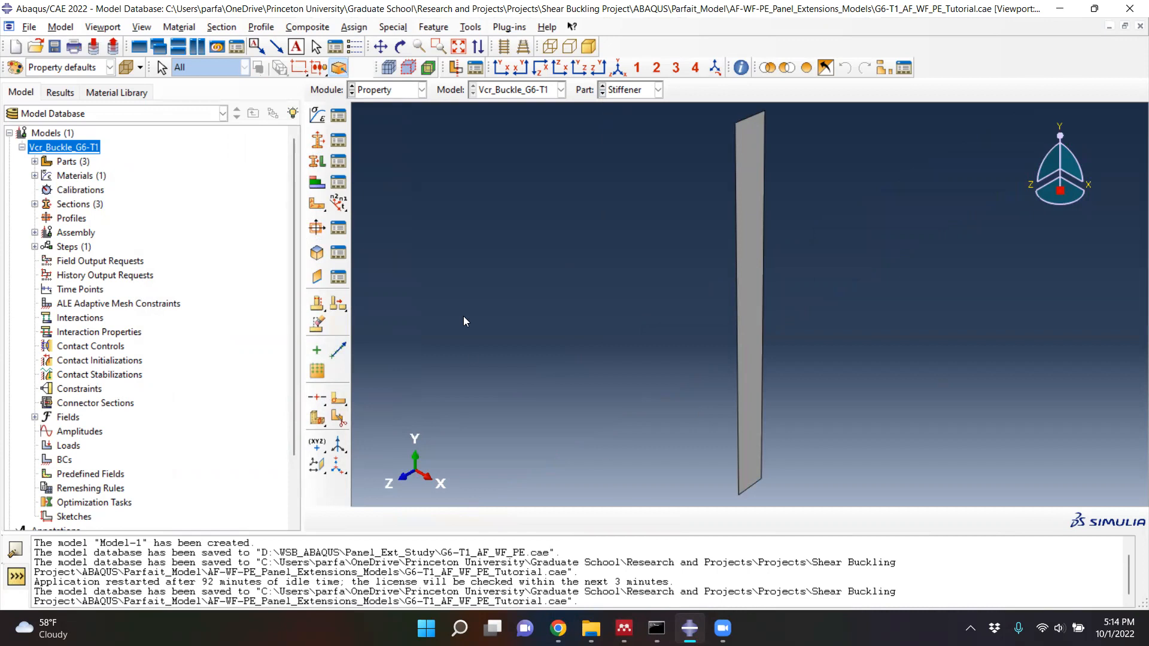
pyautogui.click(315, 168)
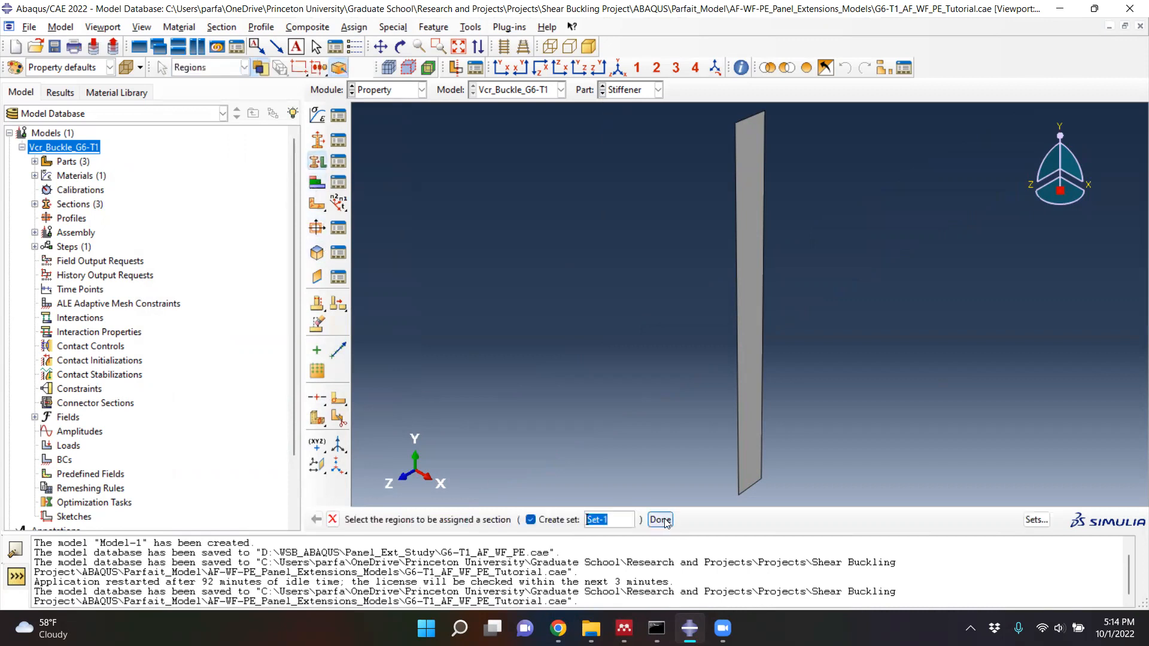
pyautogui.moveTo(678, 208); pyautogui.dragTo(889, 453)
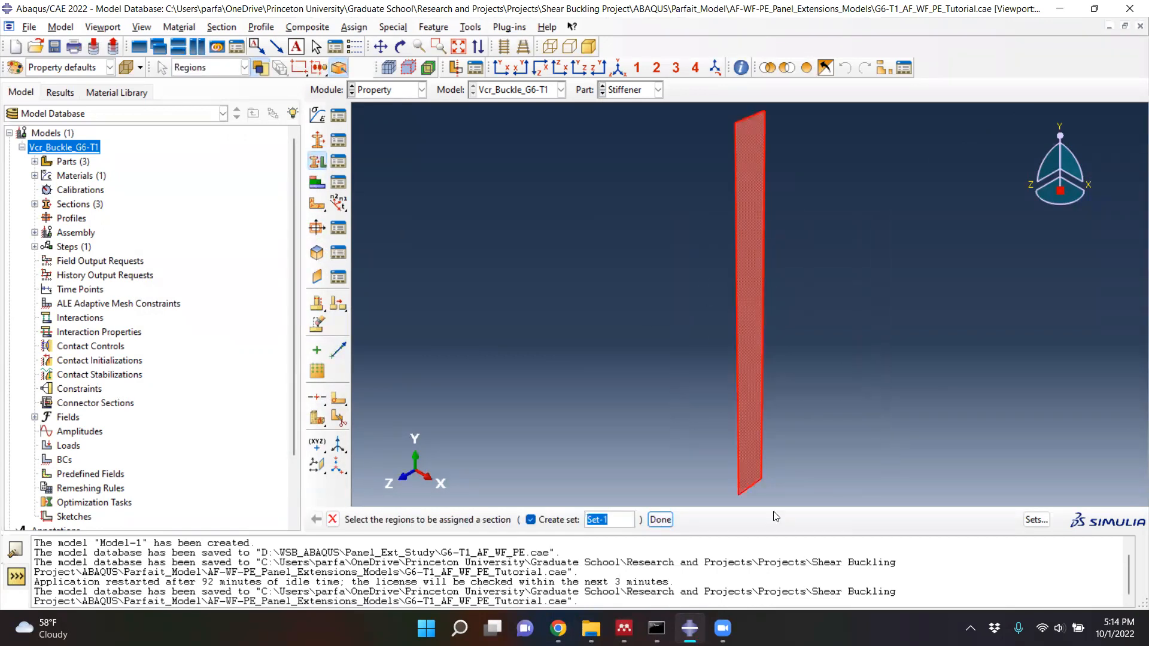
pyautogui.click(659, 520)
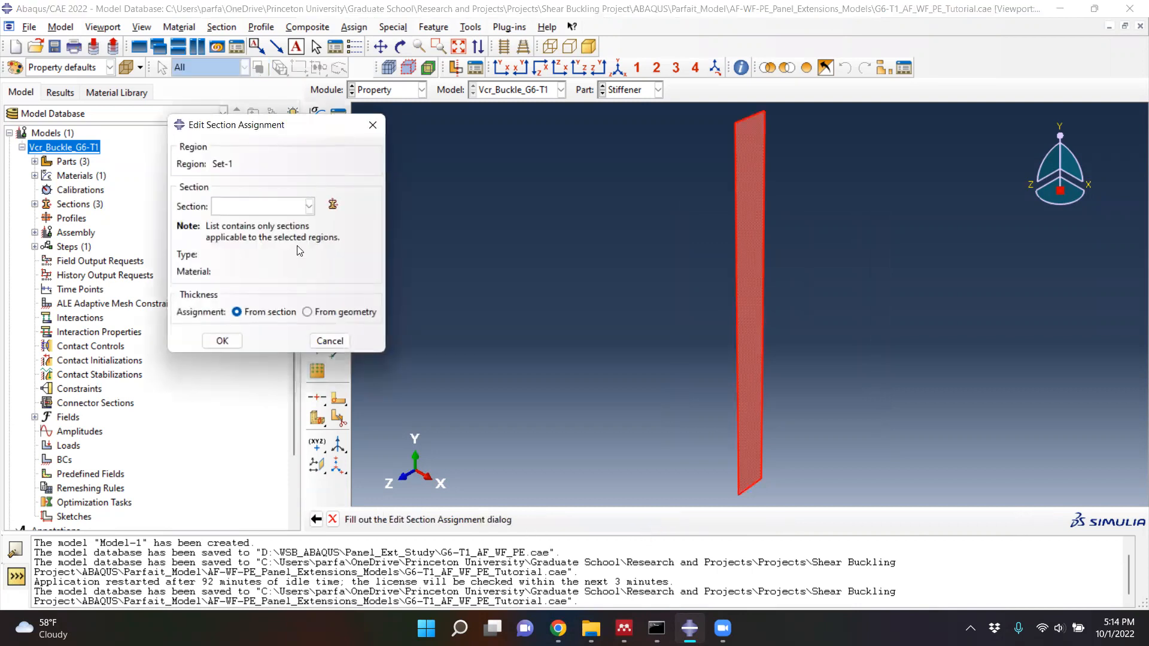
pyautogui.click(309, 206)
pyautogui.click(258, 237)
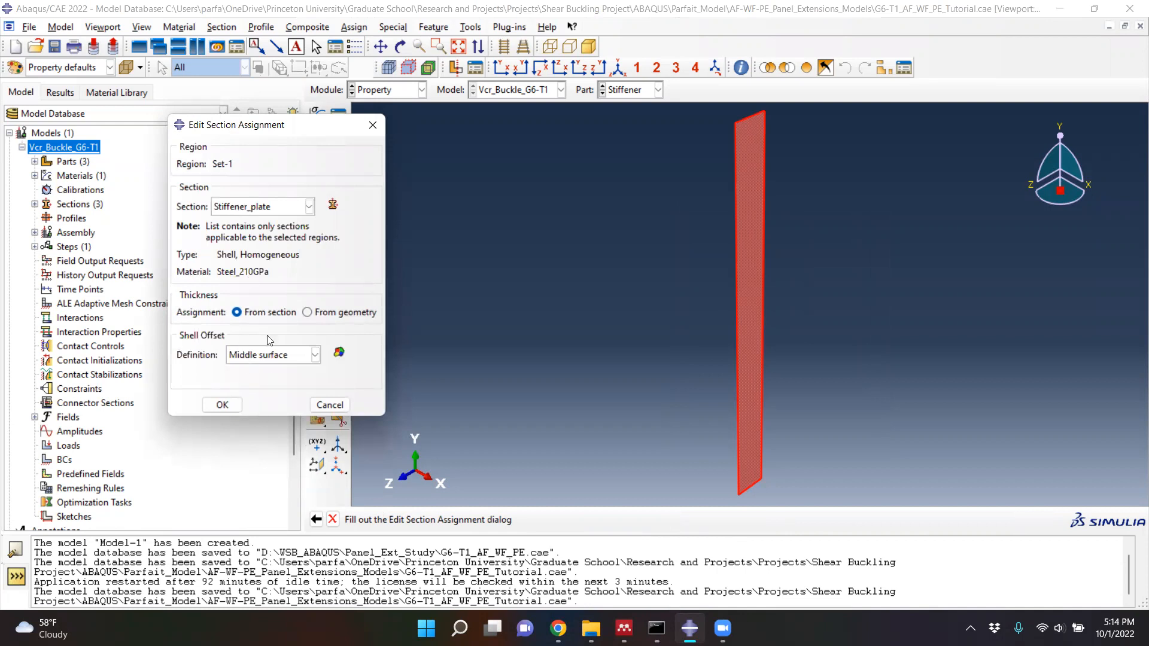
pyautogui.click(219, 406)
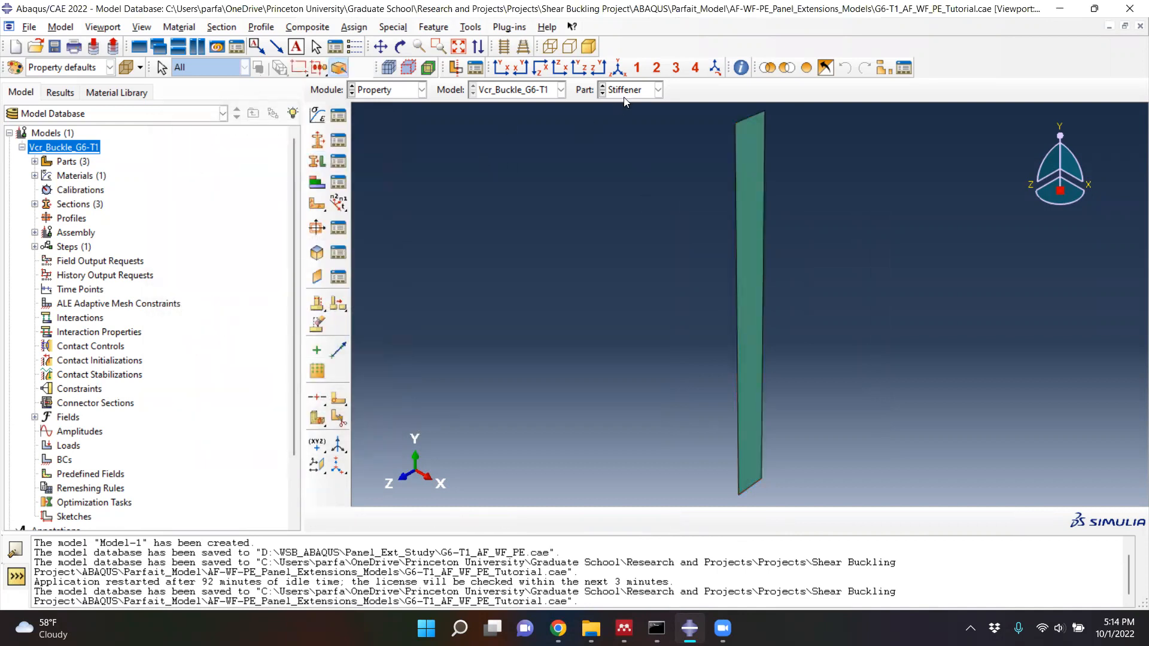
# - Assign the Web_plate section to the entire Web part as Set-1 with the middle surface offset, and check the Stiffener and Flange parts' assignments
pyautogui.click(601, 93)
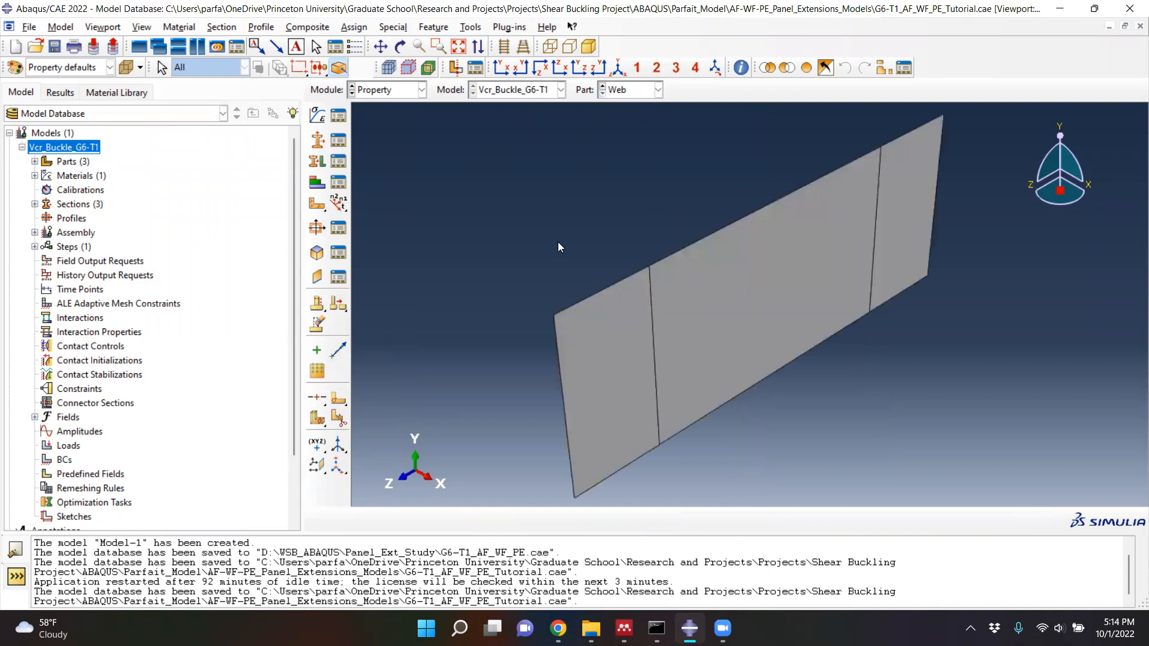
pyautogui.click(318, 163)
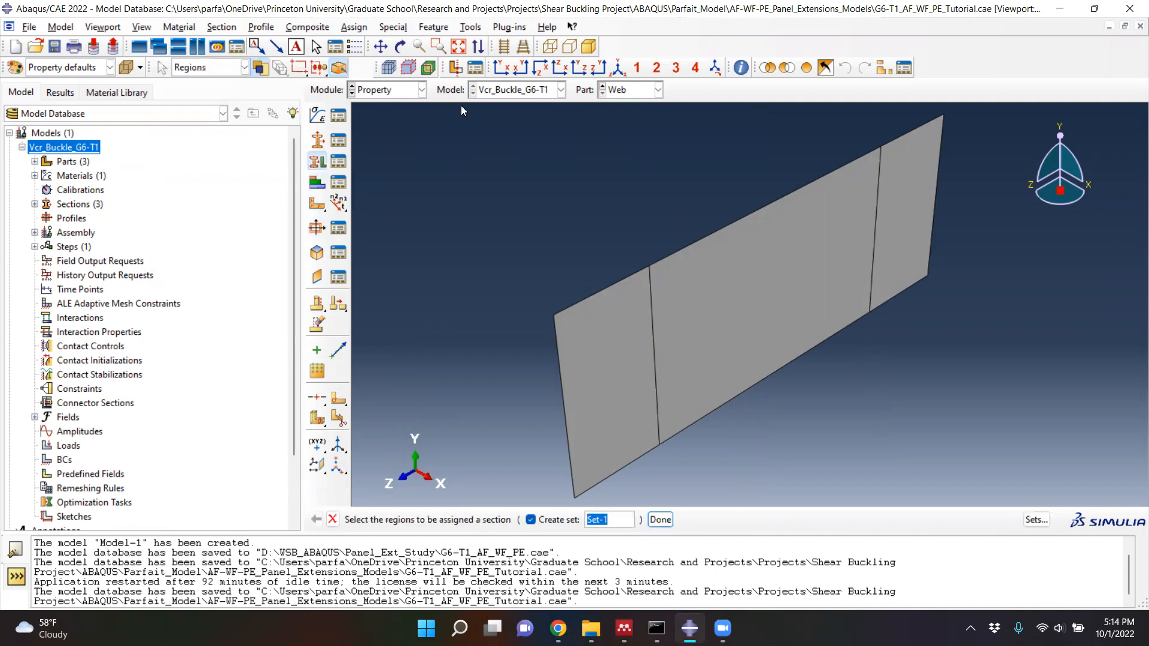
pyautogui.moveTo(489, 141); pyautogui.dragTo(1064, 502)
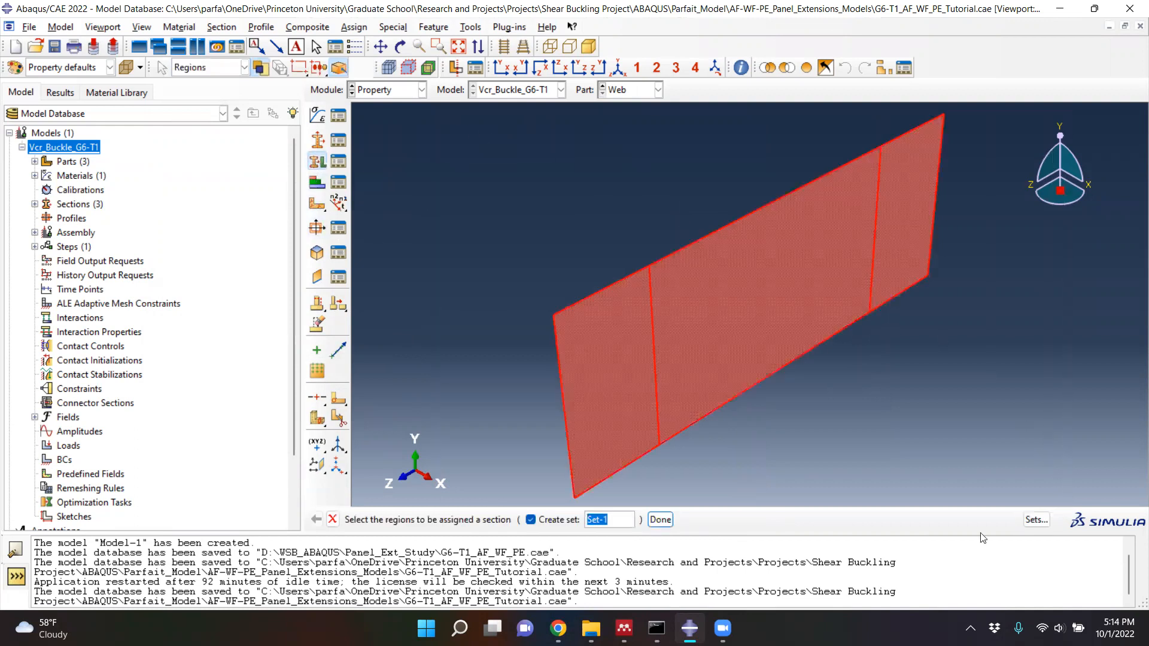
pyautogui.click(661, 520)
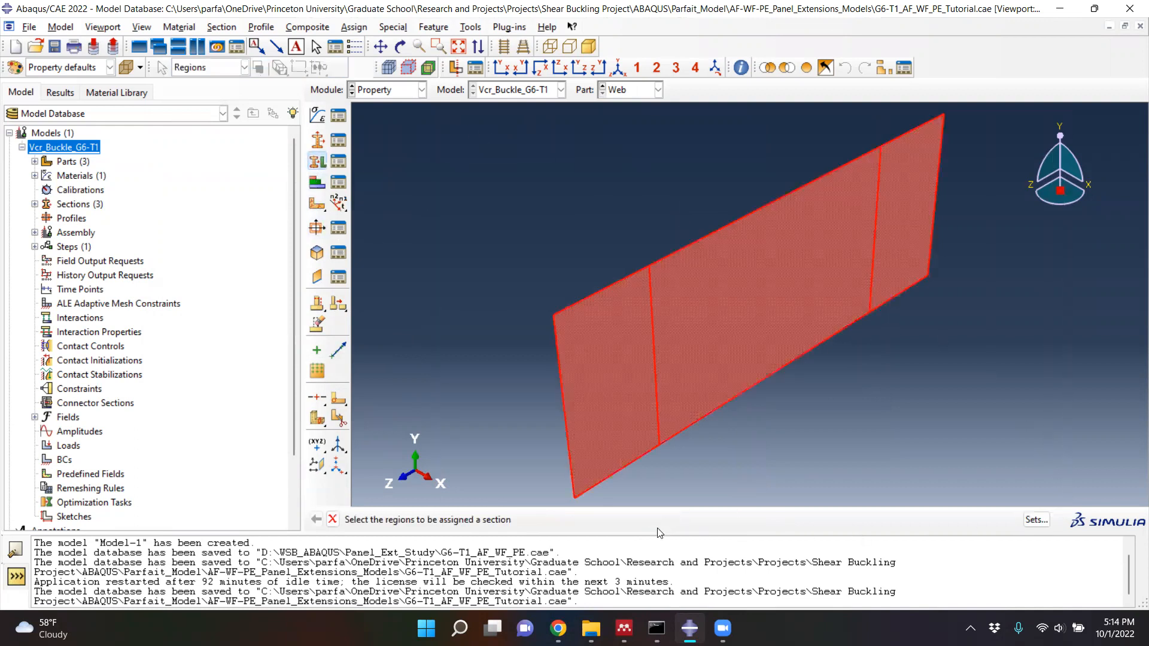
pyautogui.click(307, 206)
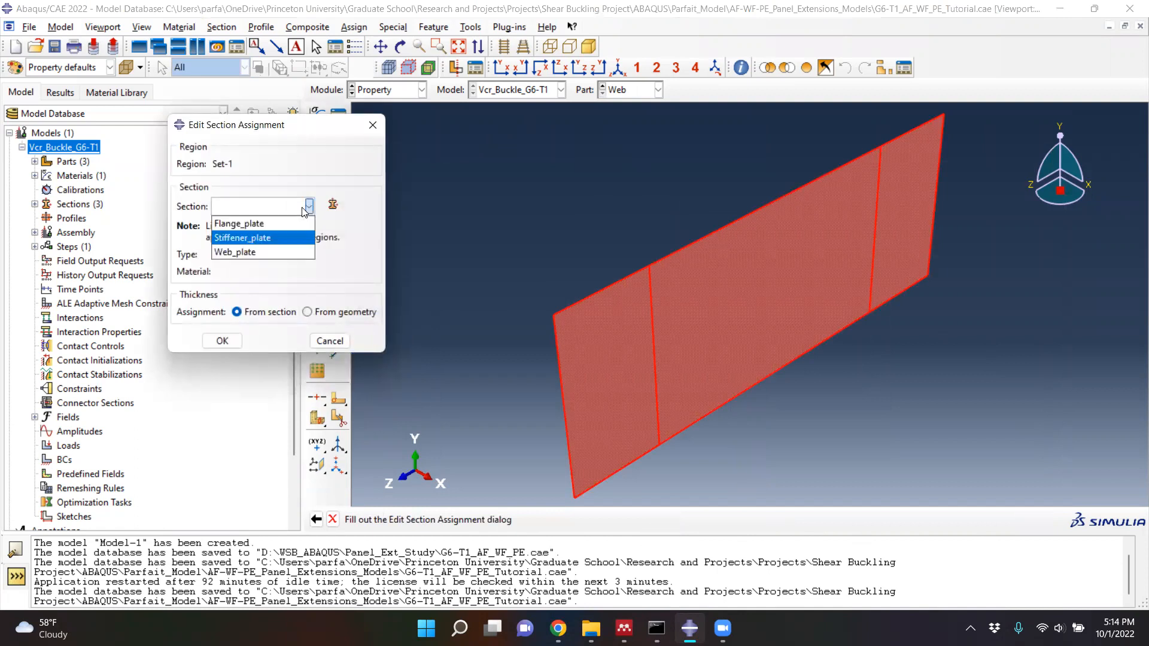
pyautogui.click(229, 254)
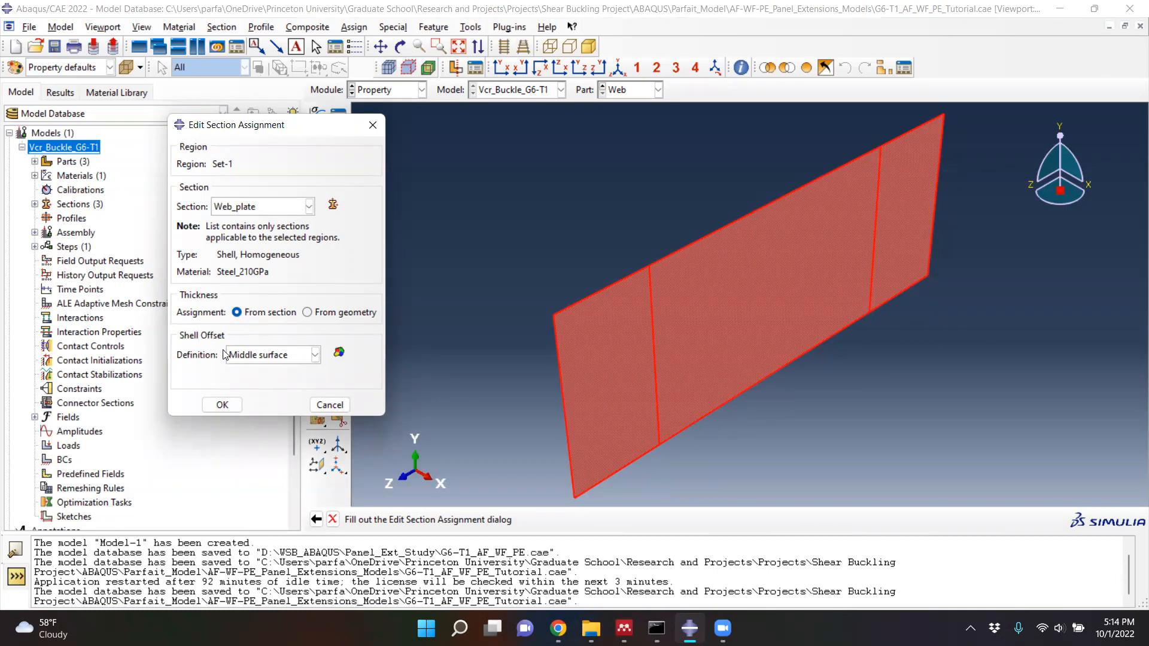
pyautogui.click(221, 405)
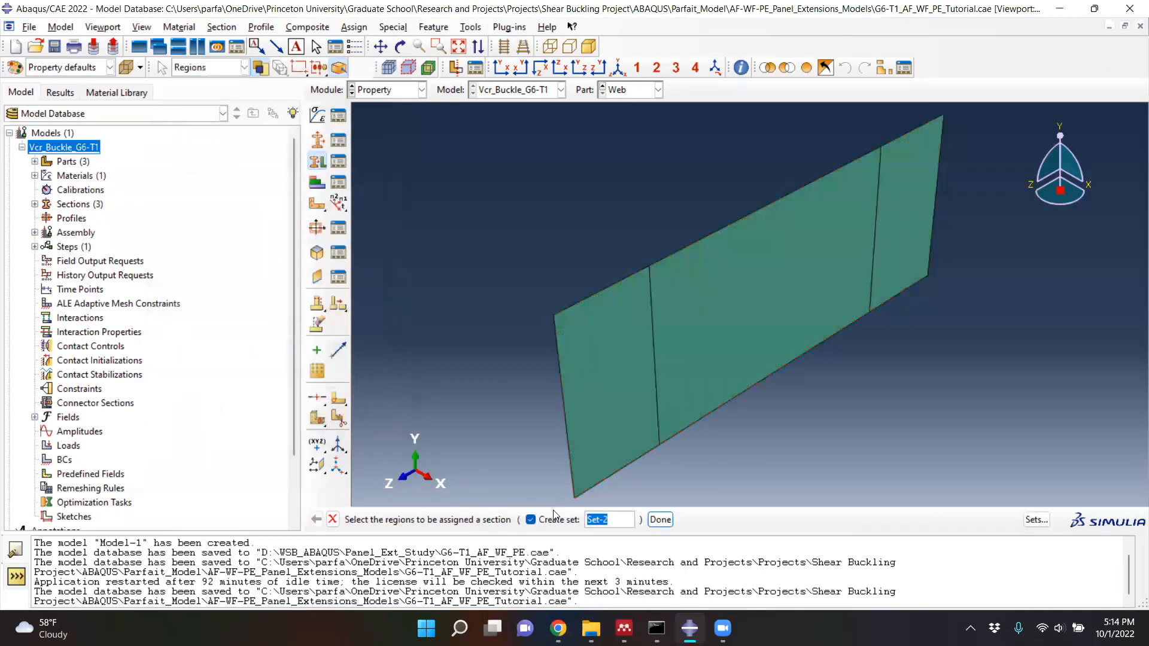
pyautogui.click(652, 516)
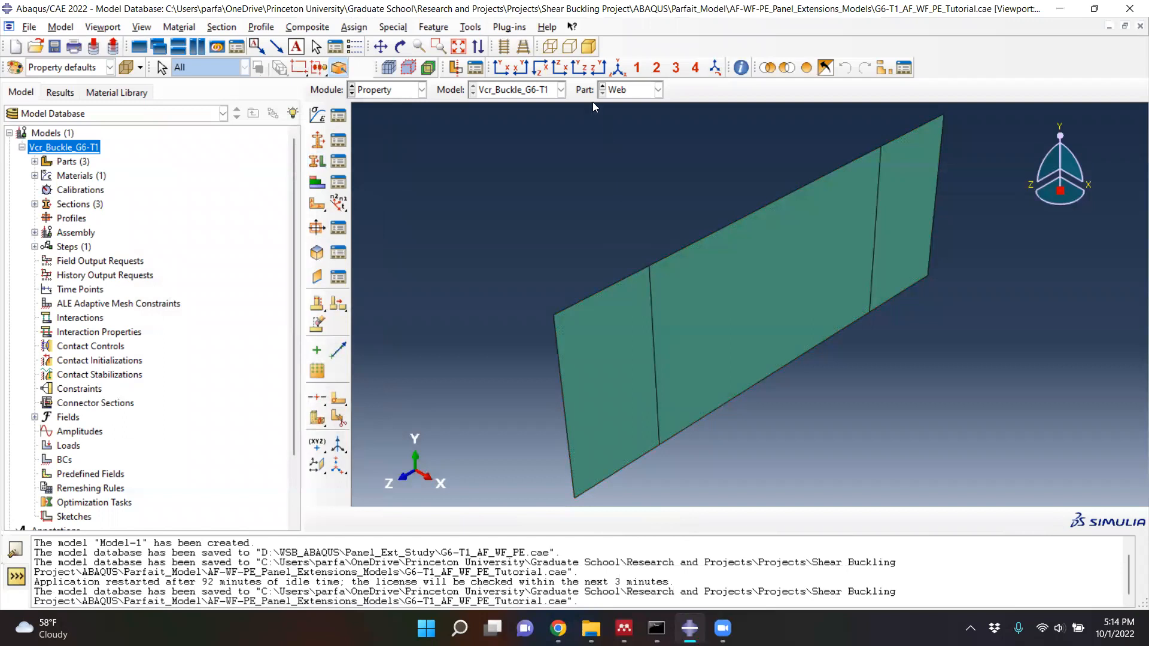
pyautogui.click(603, 87)
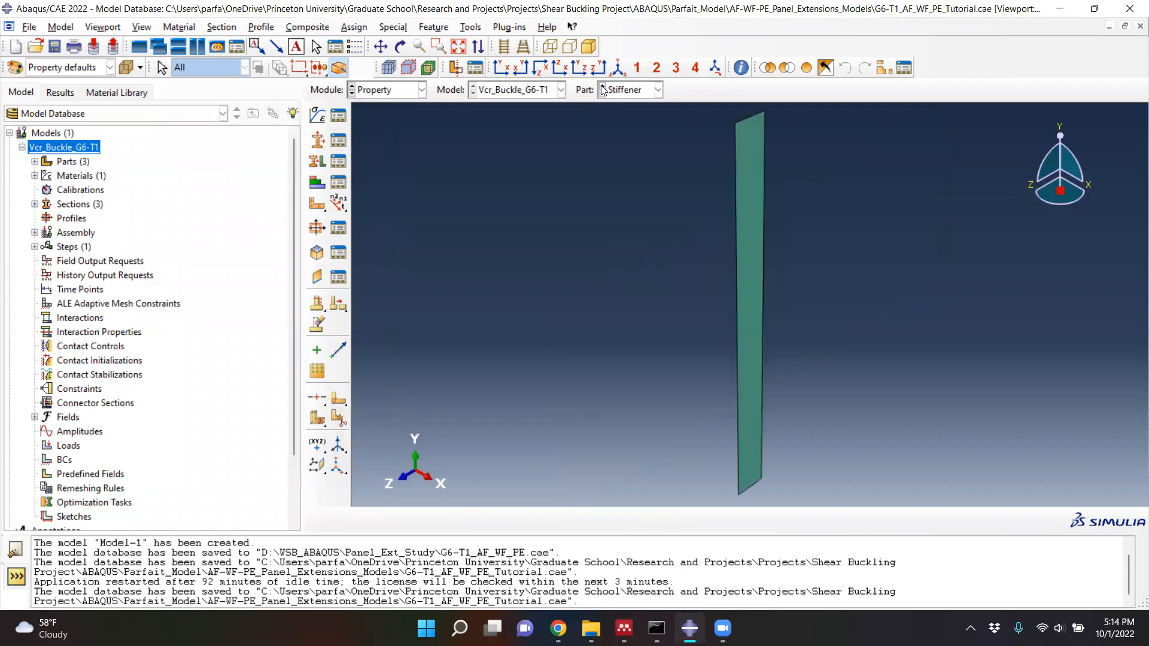
pyautogui.click(602, 89)
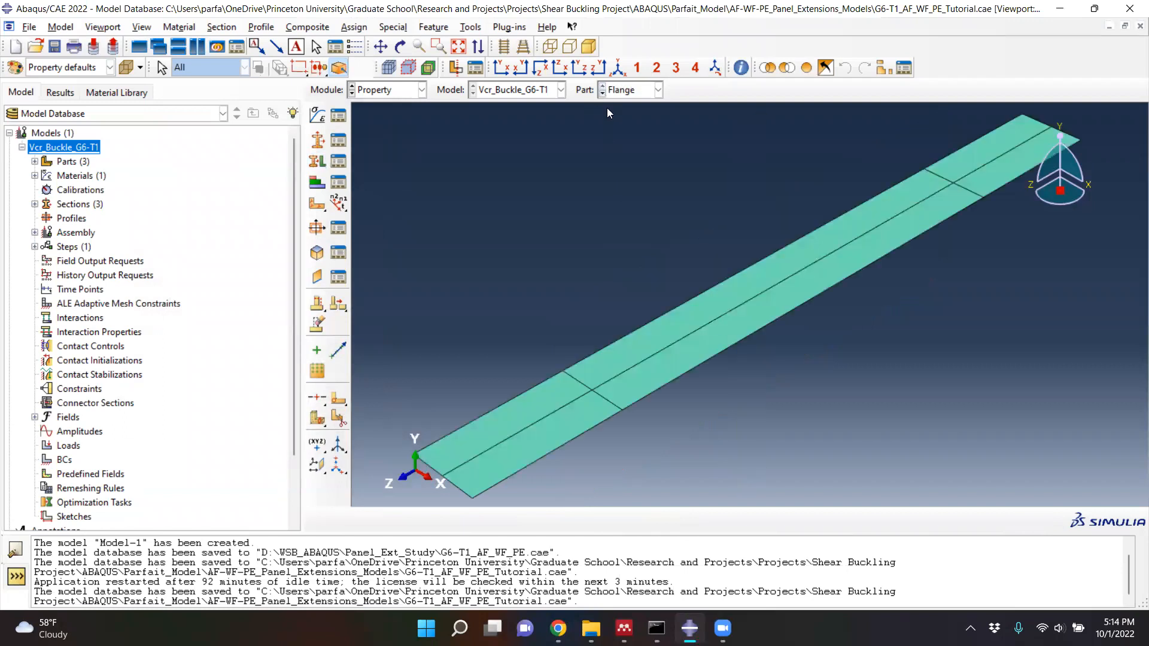
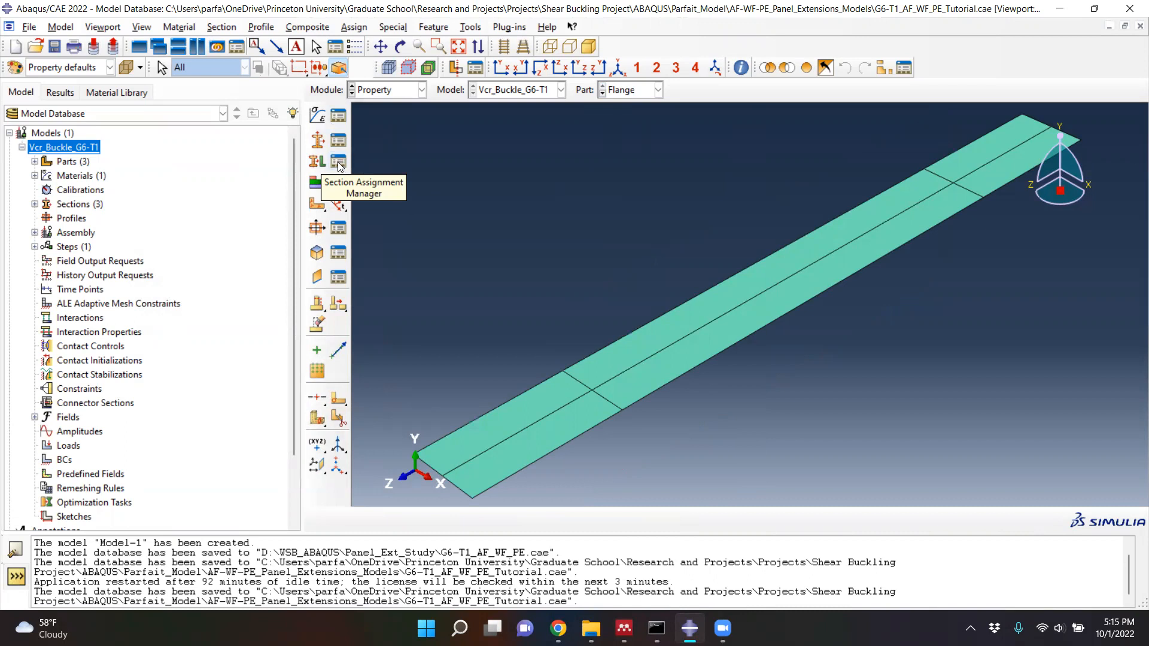
# - Review the section assignments of the Flange, Stiffener and Web parts in turn
pyautogui.click(339, 163)
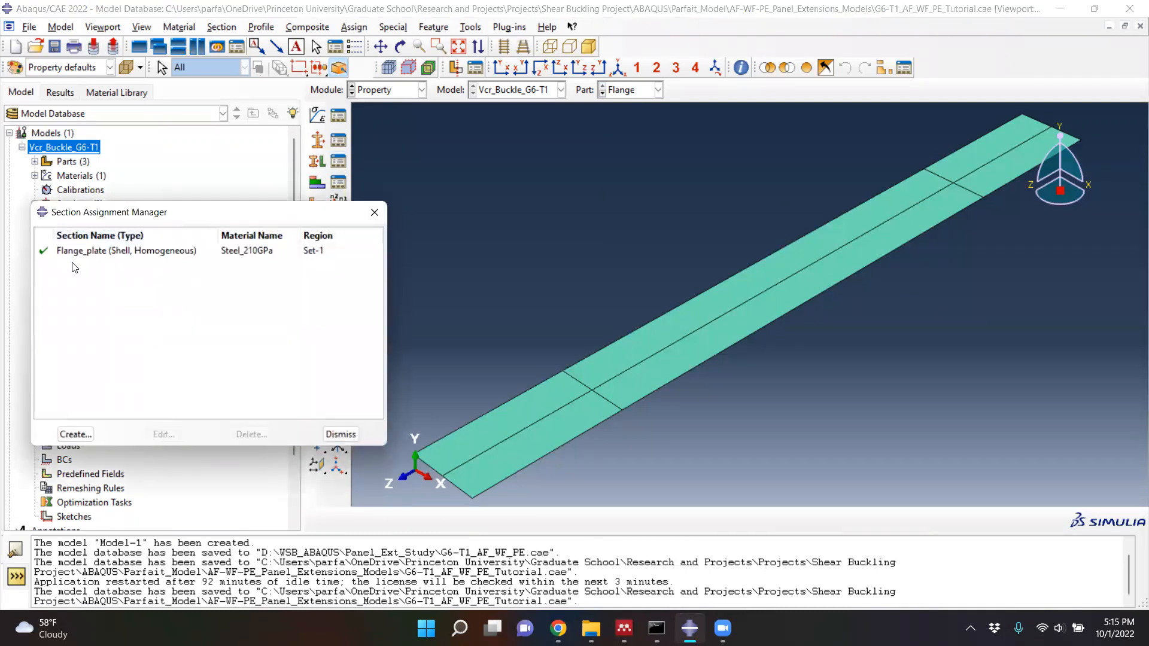
pyautogui.click(602, 93)
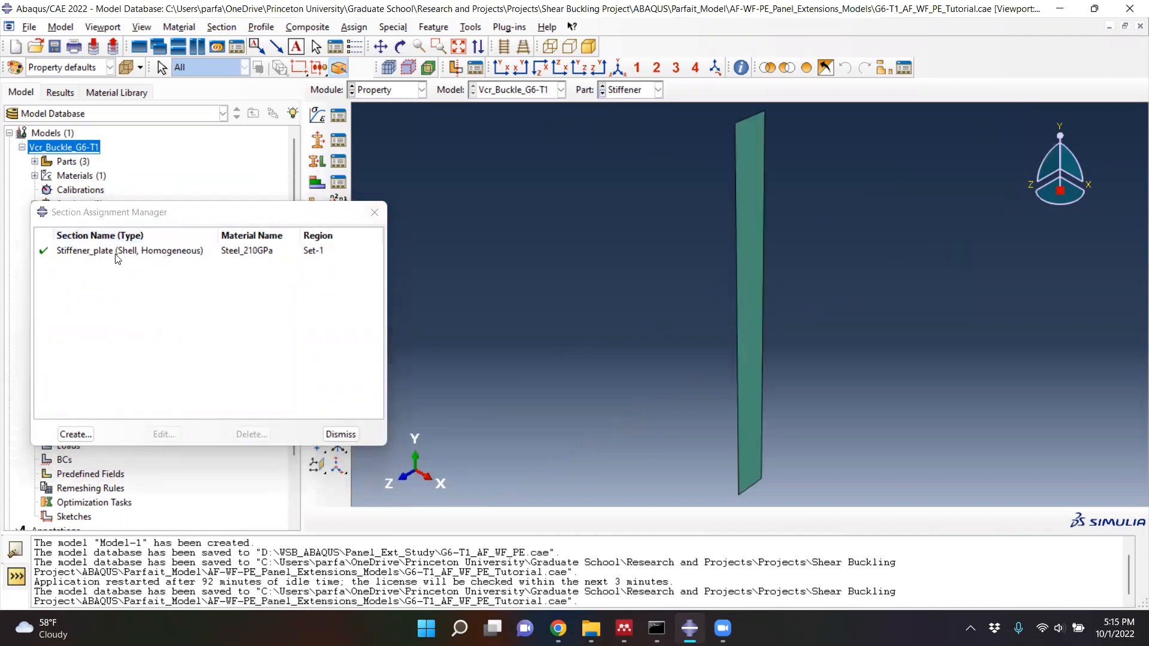
pyautogui.click(601, 94)
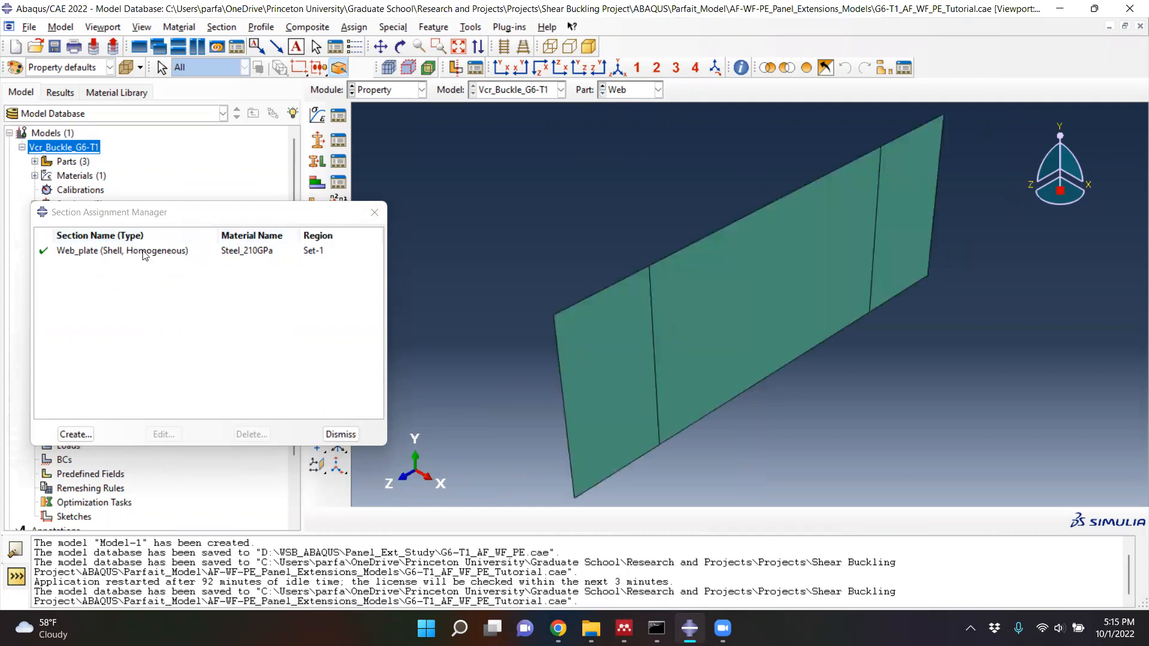
pyautogui.click(371, 214)
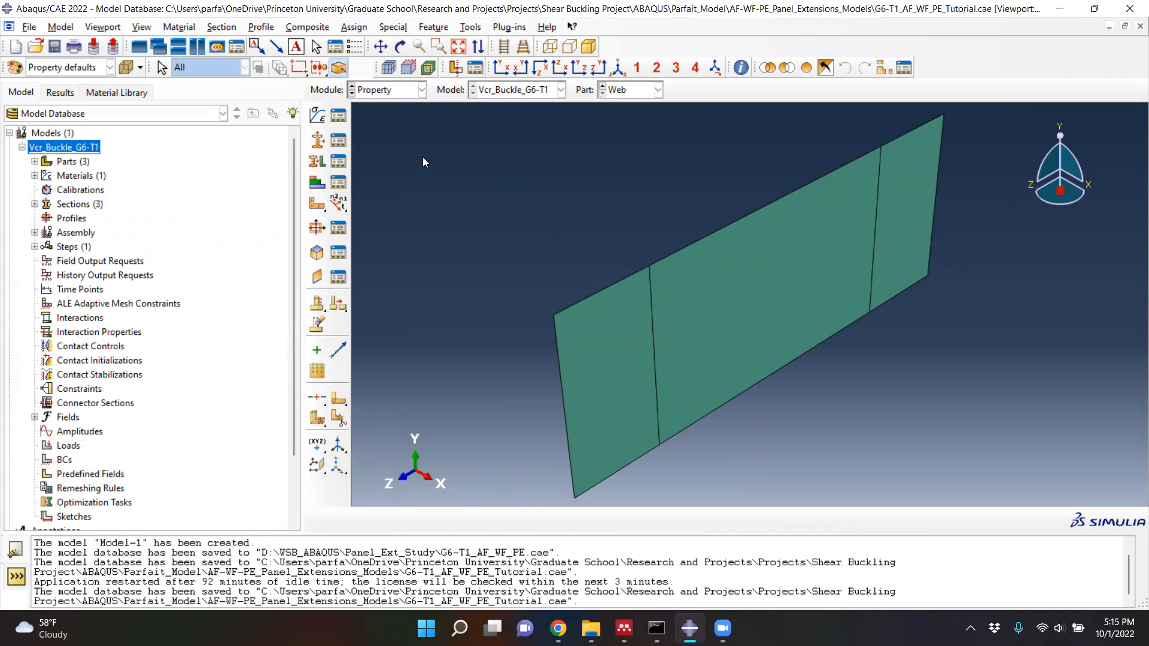
# - In the Assembly module, create dependent instances of the Flange, Stiffener and Web parts with auto-offset from other instances enabled
pyautogui.click(422, 91)
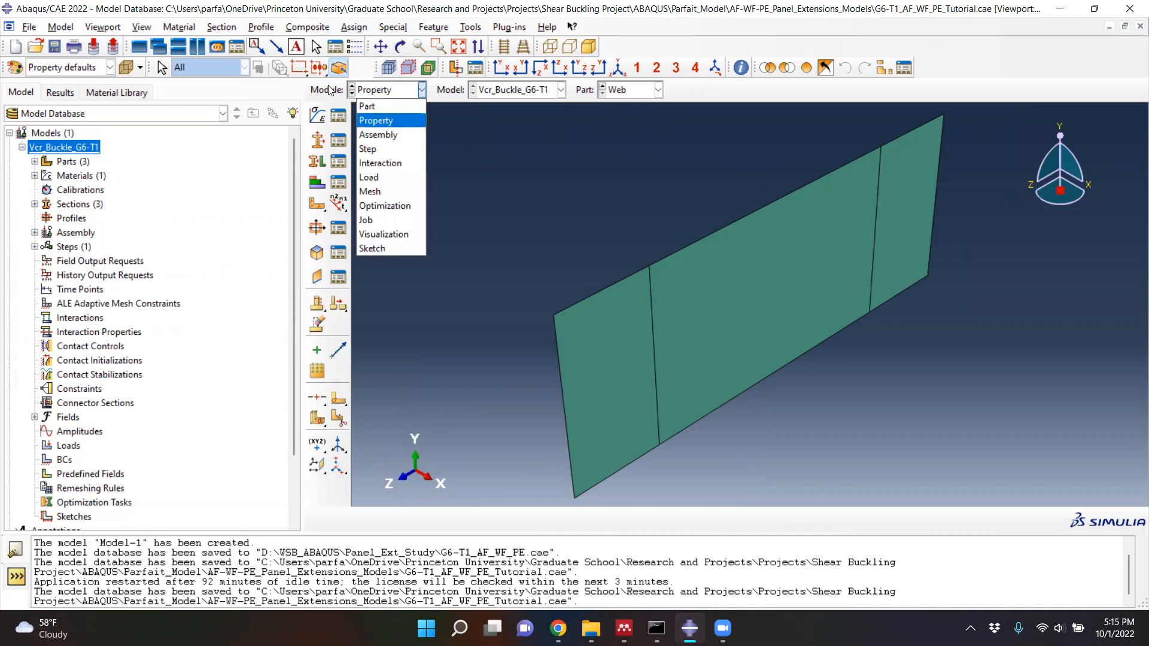
pyautogui.click(383, 135)
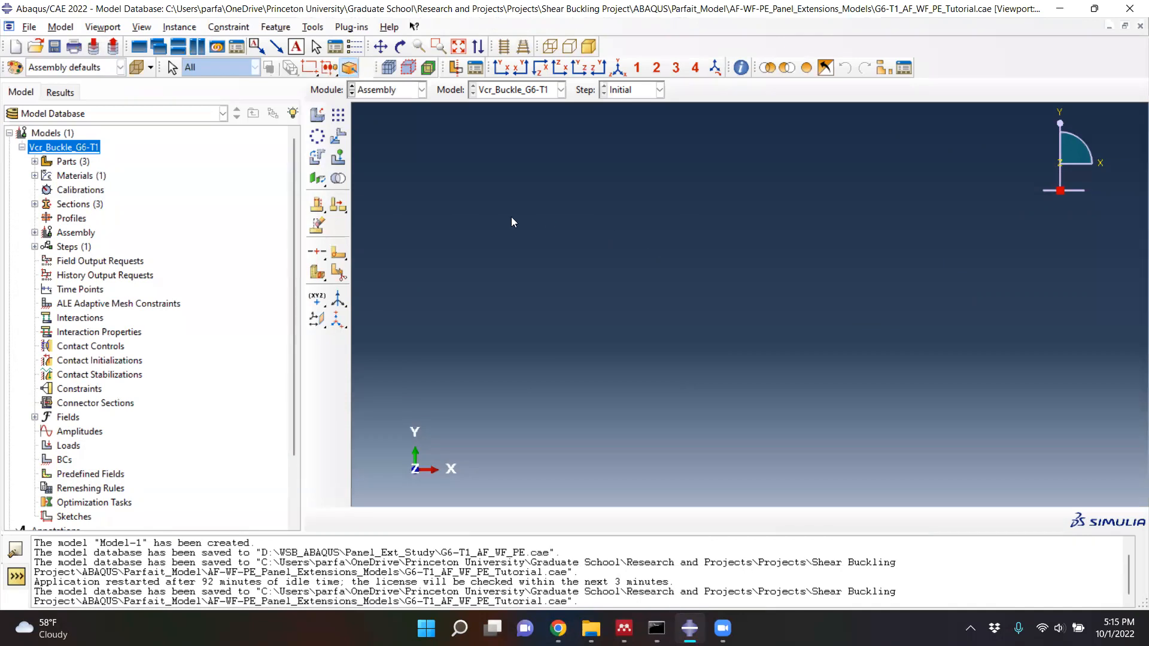
pyautogui.click(319, 115)
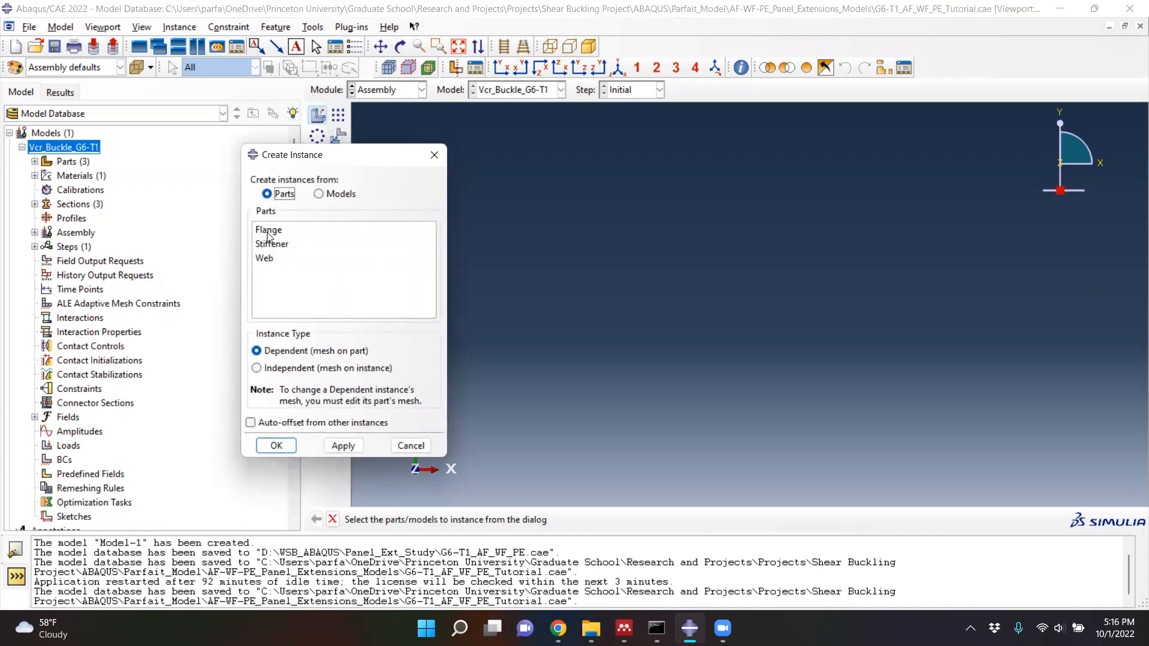
pyautogui.click(252, 423)
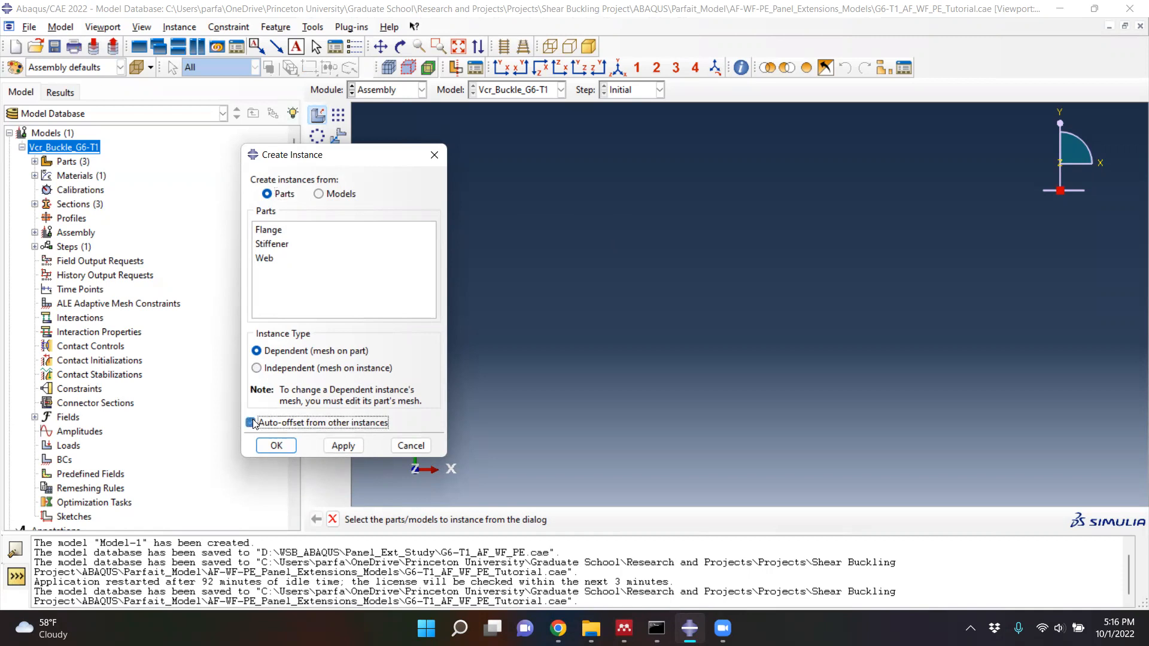
pyautogui.click(274, 234)
pyautogui.click(275, 244)
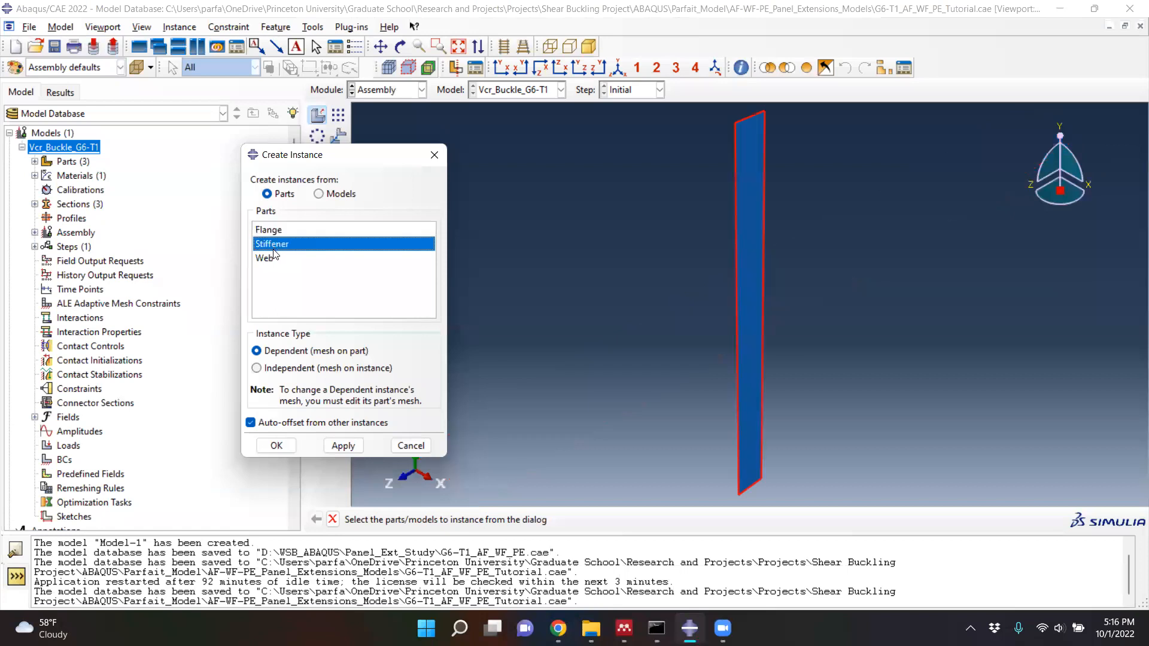
pyautogui.click(268, 230)
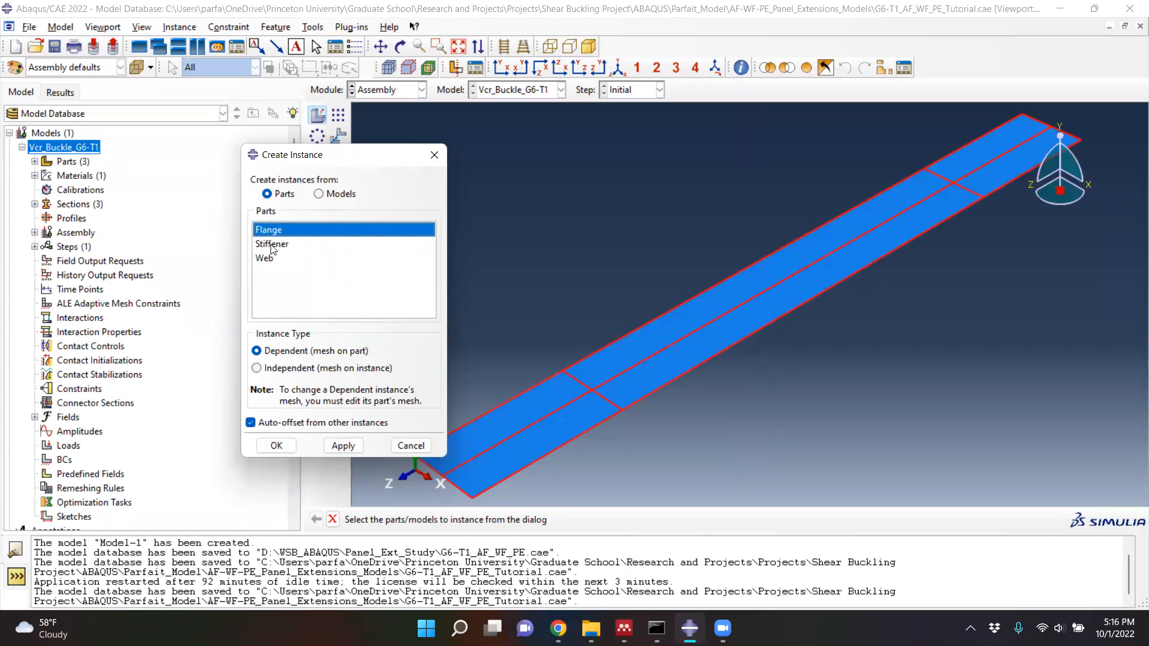
pyautogui.keyDown('shift'); pyautogui.click(273, 244); pyautogui.keyUp('shift')
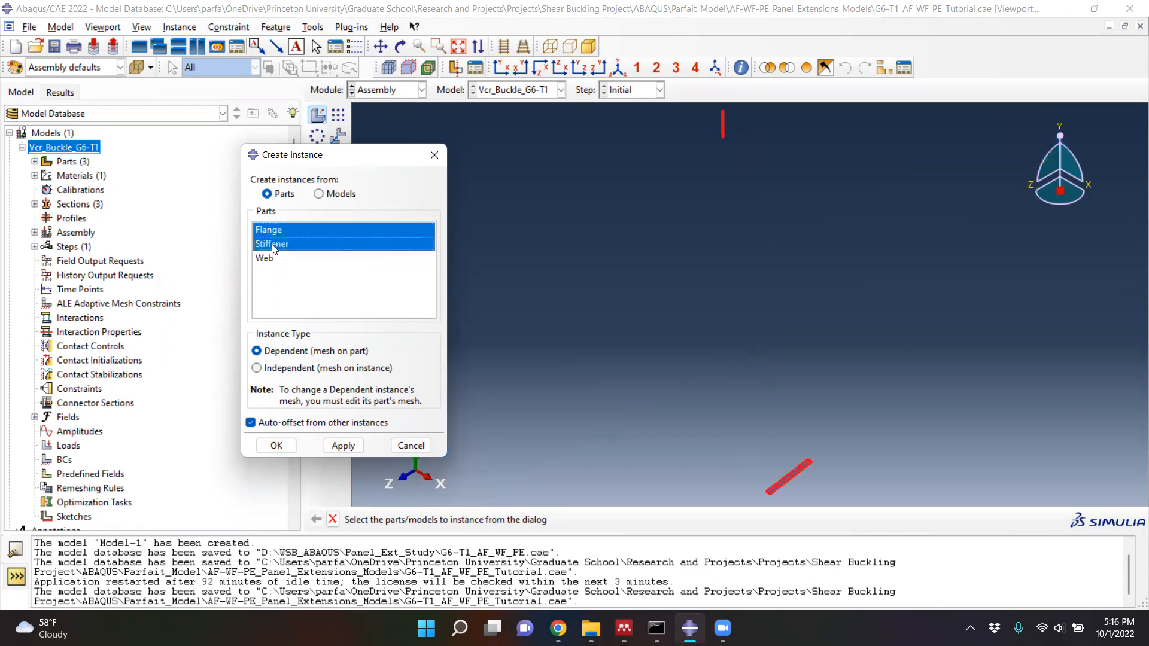
pyautogui.keyDown('shift'); pyautogui.click(266, 258); pyautogui.keyUp('shift')
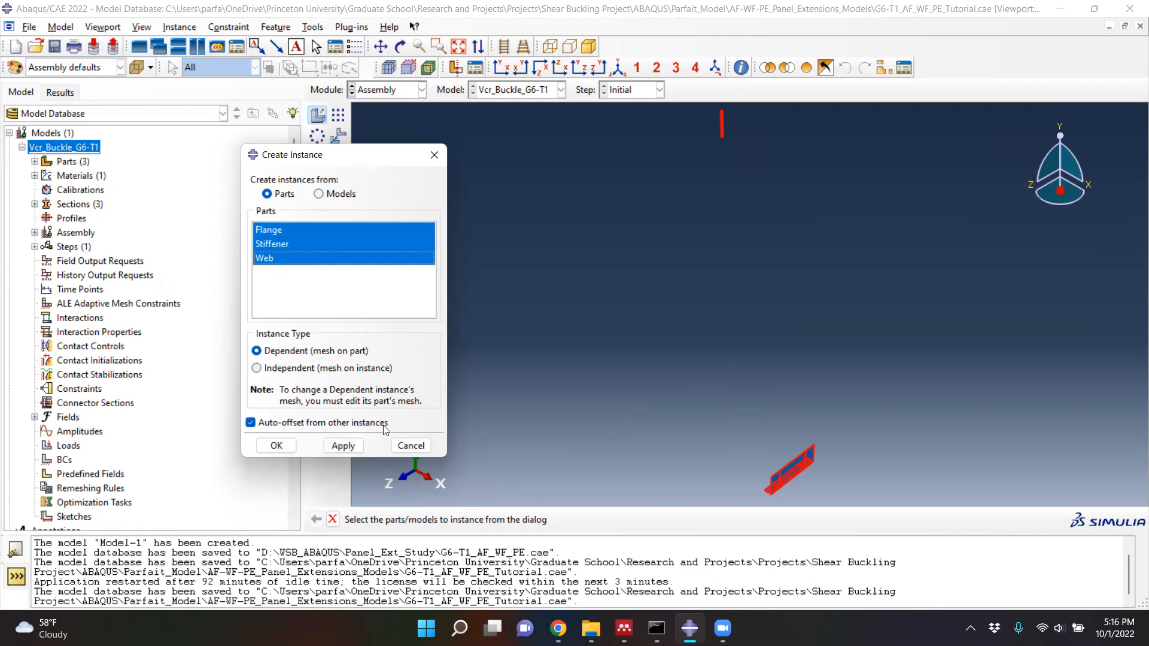
pyautogui.click(276, 446)
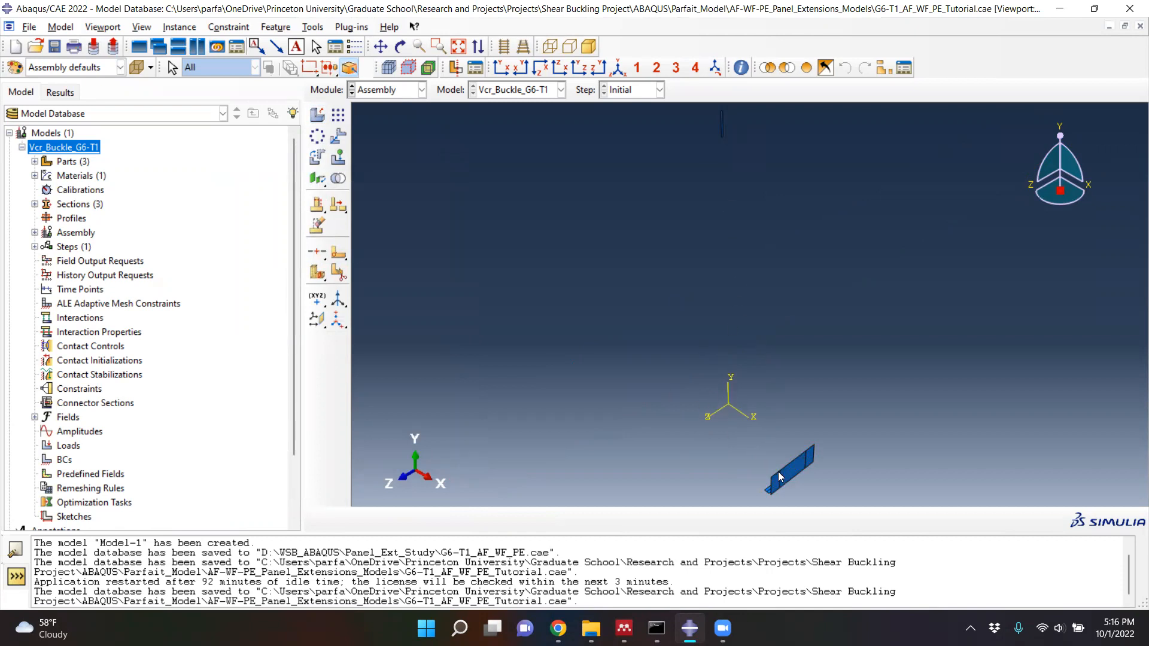
# - Translate the flange and web instances together from the midpoint of the flange's near end edge to the global origin
pyautogui.scroll(1, 779, 476)
pyautogui.scroll(-1, 783, 429)
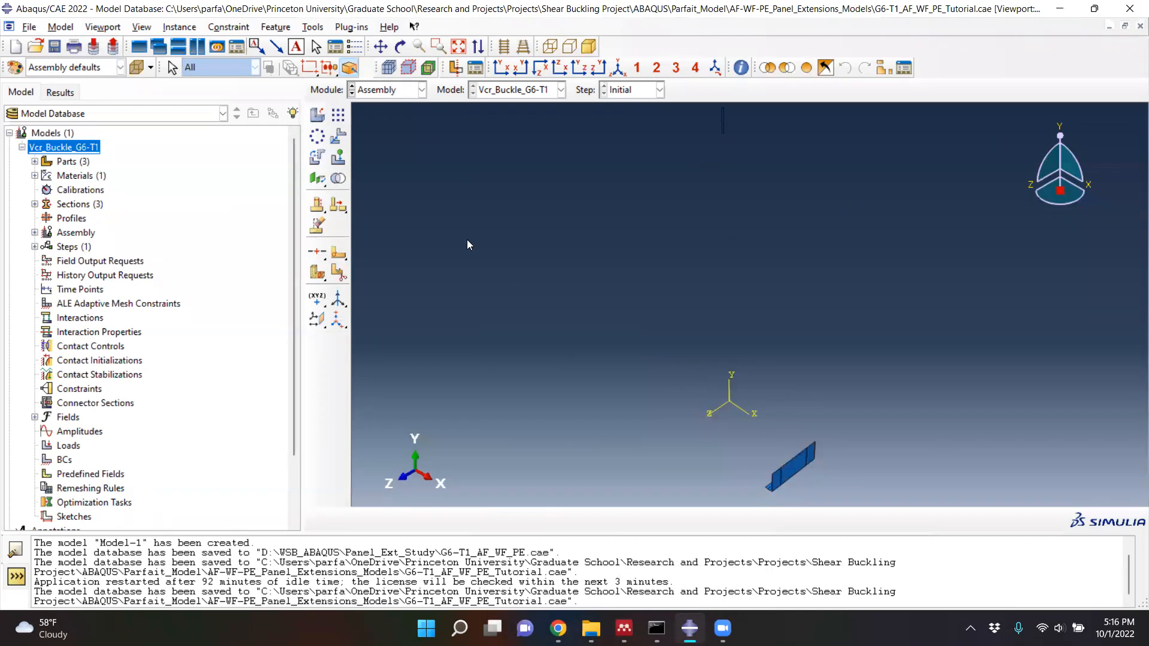
pyautogui.click(339, 138)
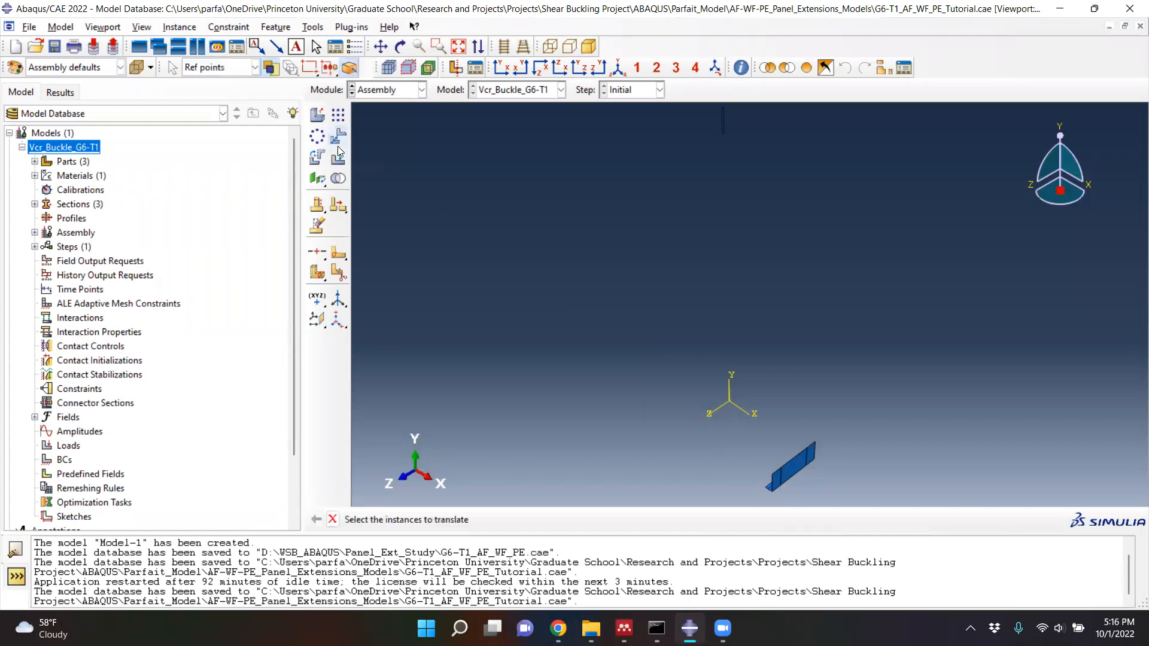
pyautogui.scroll(5, 807, 485)
pyautogui.moveTo(827, 483); pyautogui.dragTo(643, 384)
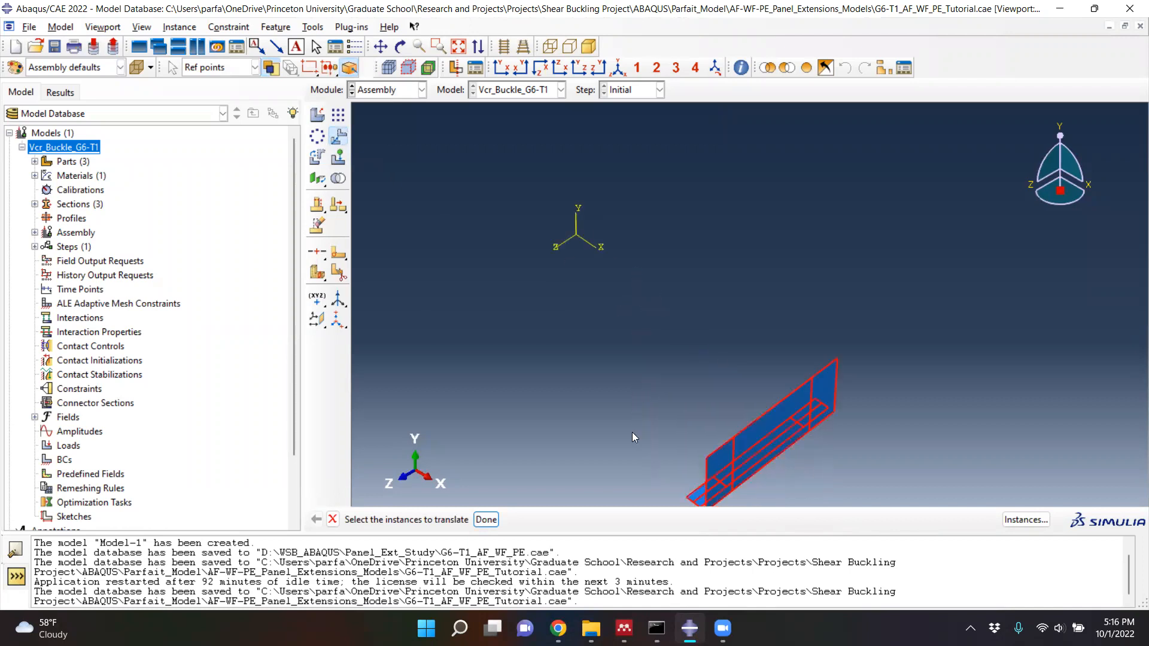
pyautogui.click(486, 520)
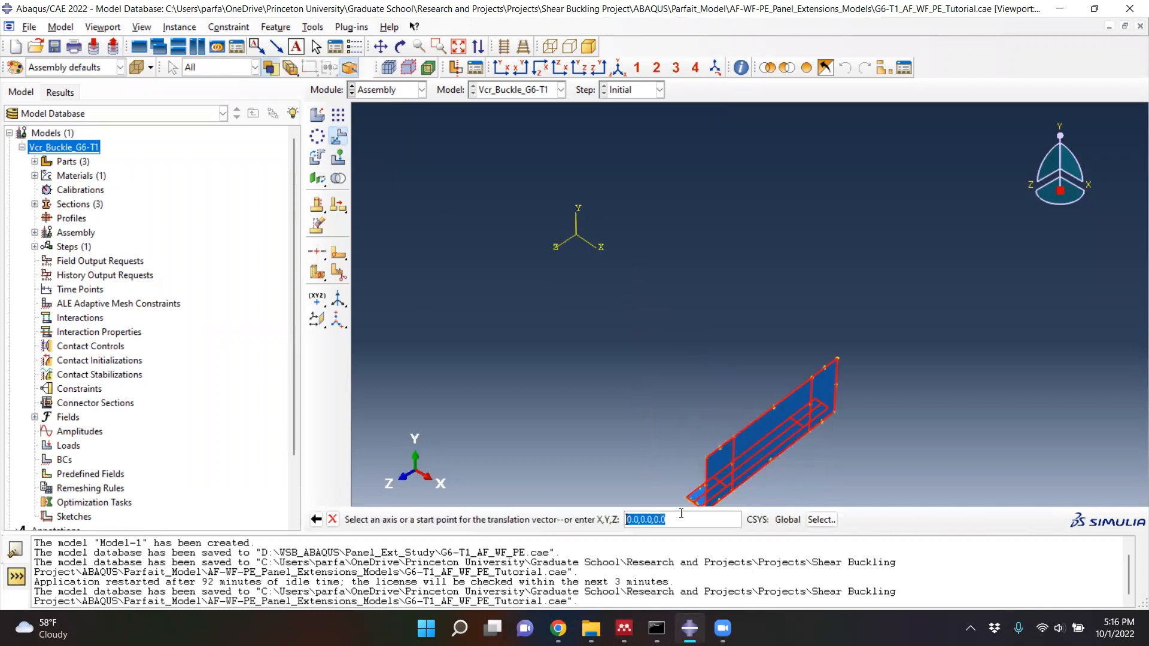
pyautogui.scroll(-2, 690, 494)
pyautogui.scroll(3, 690, 494)
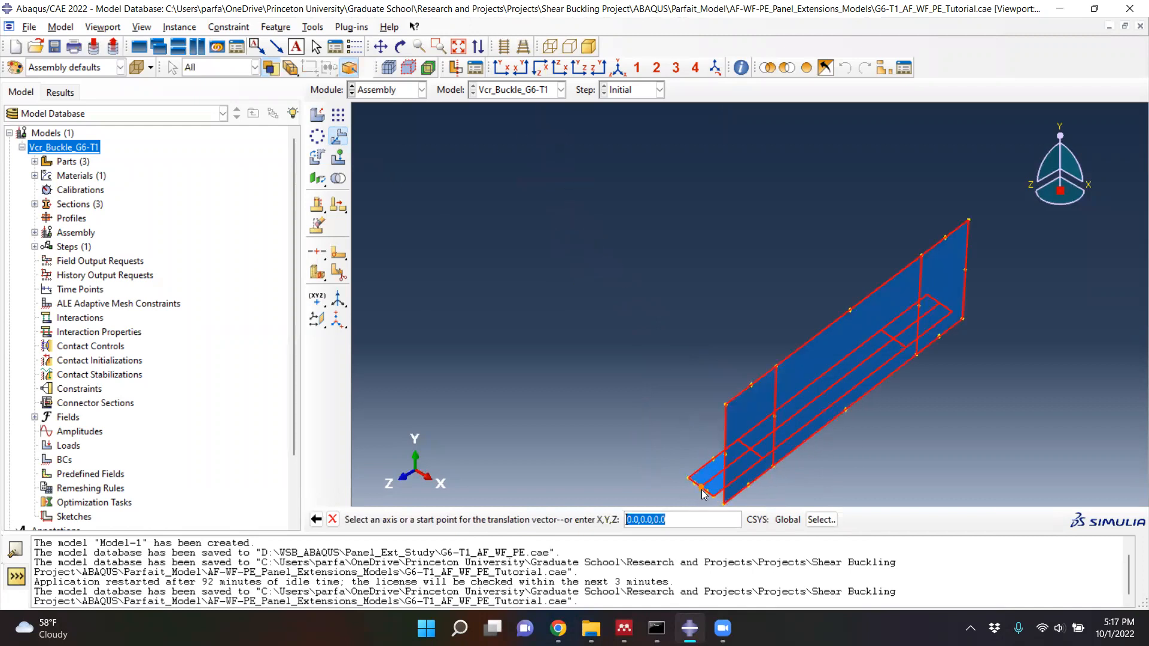
pyautogui.click(701, 488)
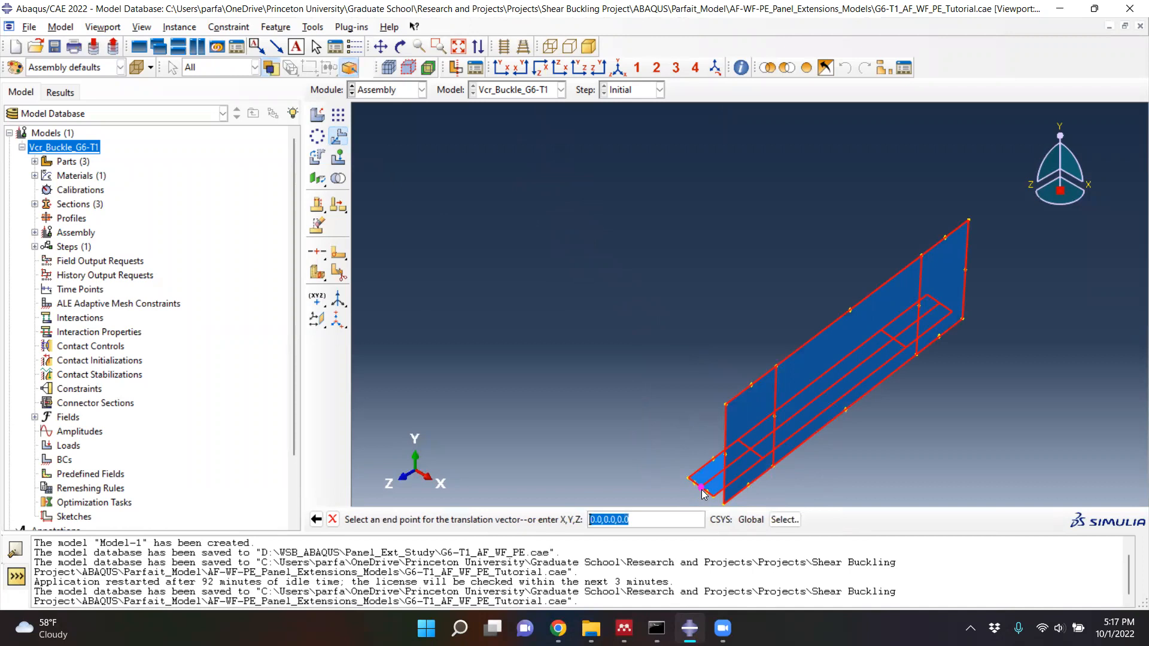
pyautogui.scroll(-1, 703, 492)
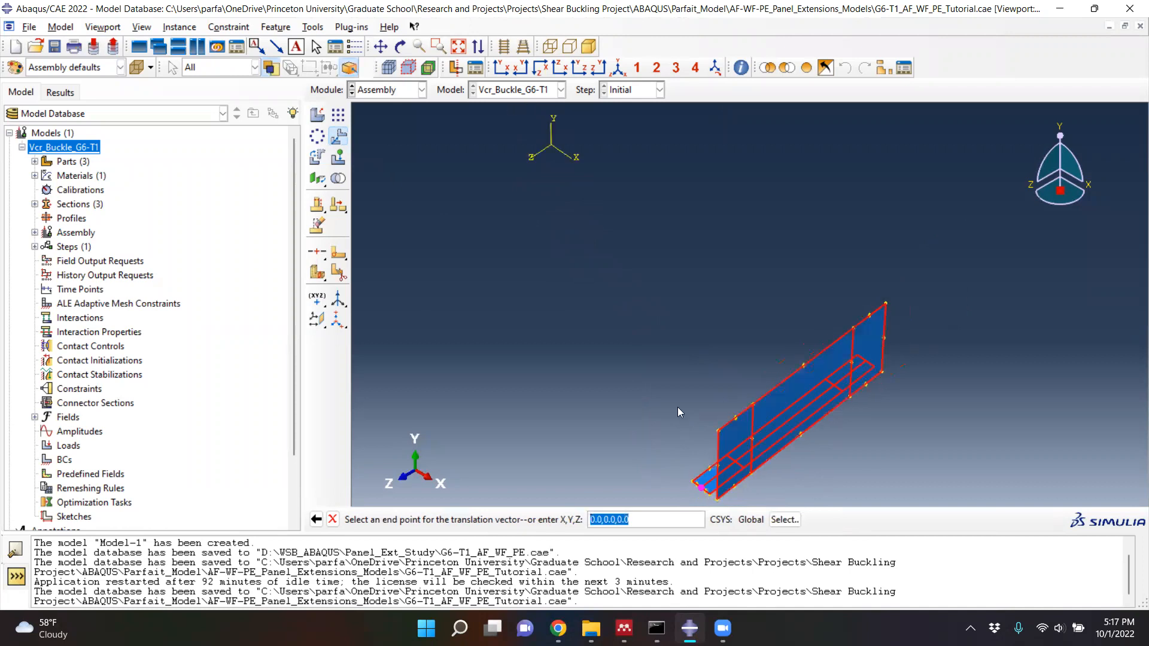
pyautogui.click(551, 145)
pyautogui.scroll(-2, 609, 392)
pyautogui.scroll(3, 603, 239)
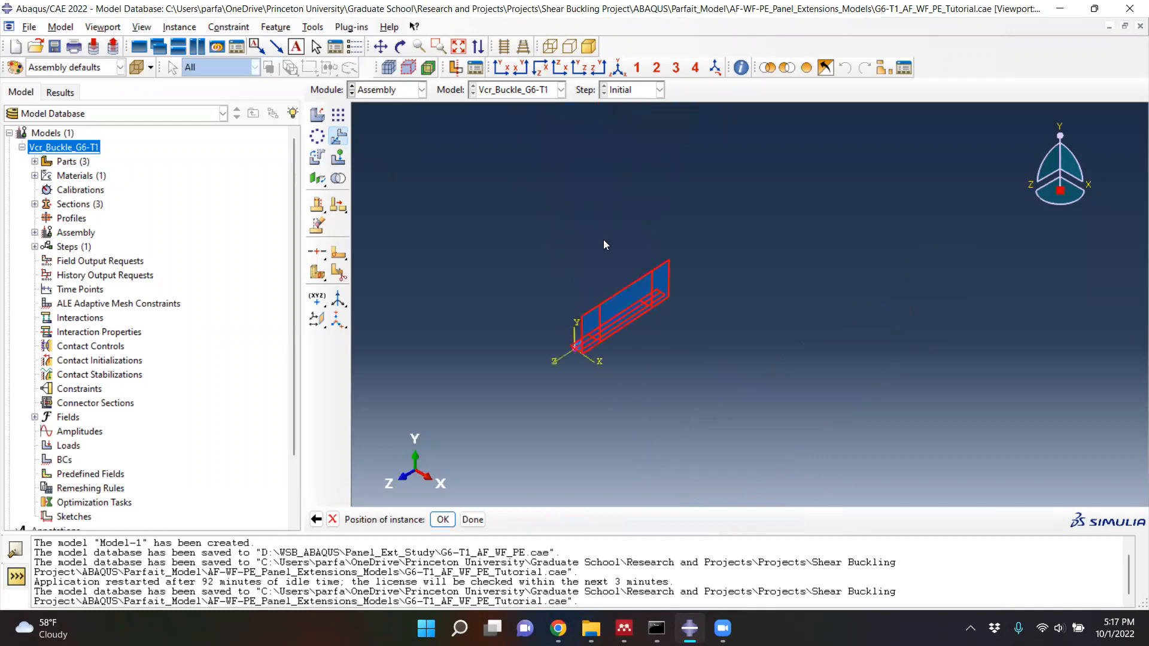
pyautogui.click(441, 520)
# - Translate the stiffener instance from its lower rear corner to the flange's outer corner at the near end
pyautogui.scroll(-3, 591, 436)
pyautogui.scroll(-2, 598, 438)
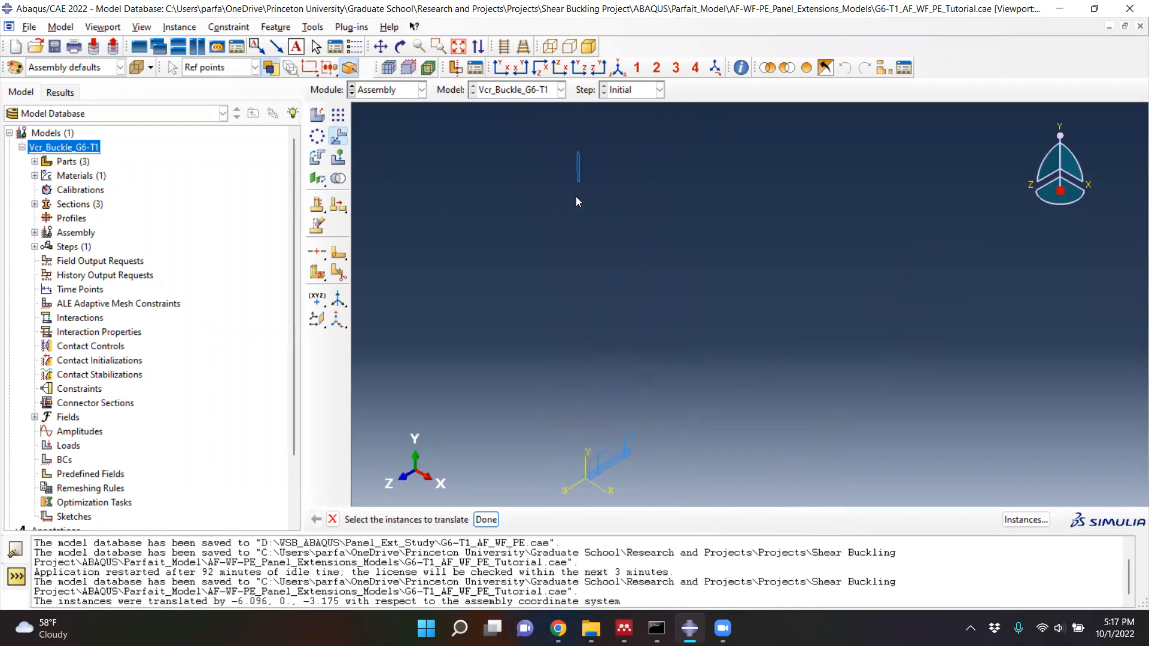
pyautogui.scroll(2, 571, 201)
pyautogui.click(585, 205)
pyautogui.click(486, 520)
pyautogui.scroll(2, 593, 263)
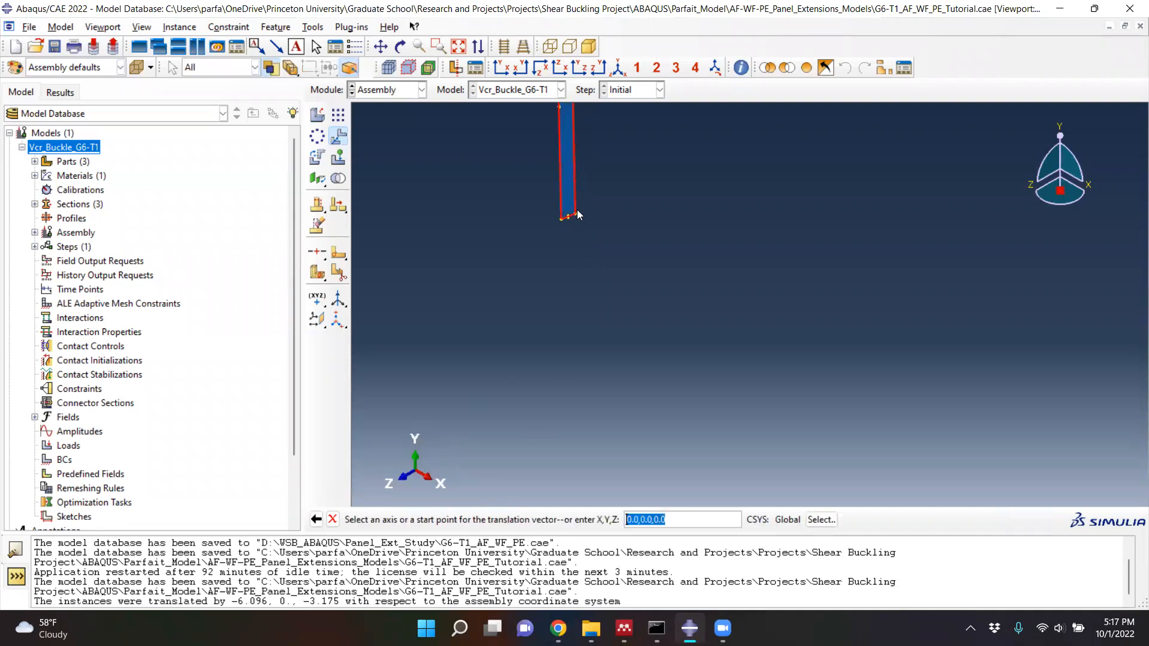
pyautogui.click(576, 214)
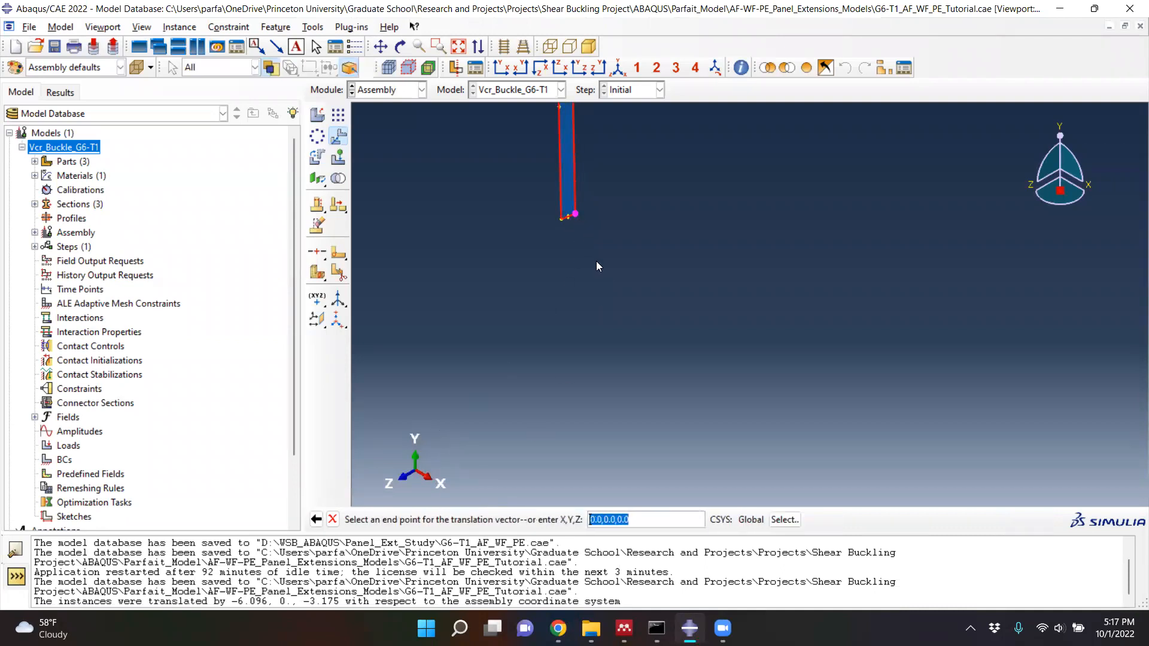
pyautogui.scroll(-3, 598, 259)
pyautogui.scroll(4, 624, 405)
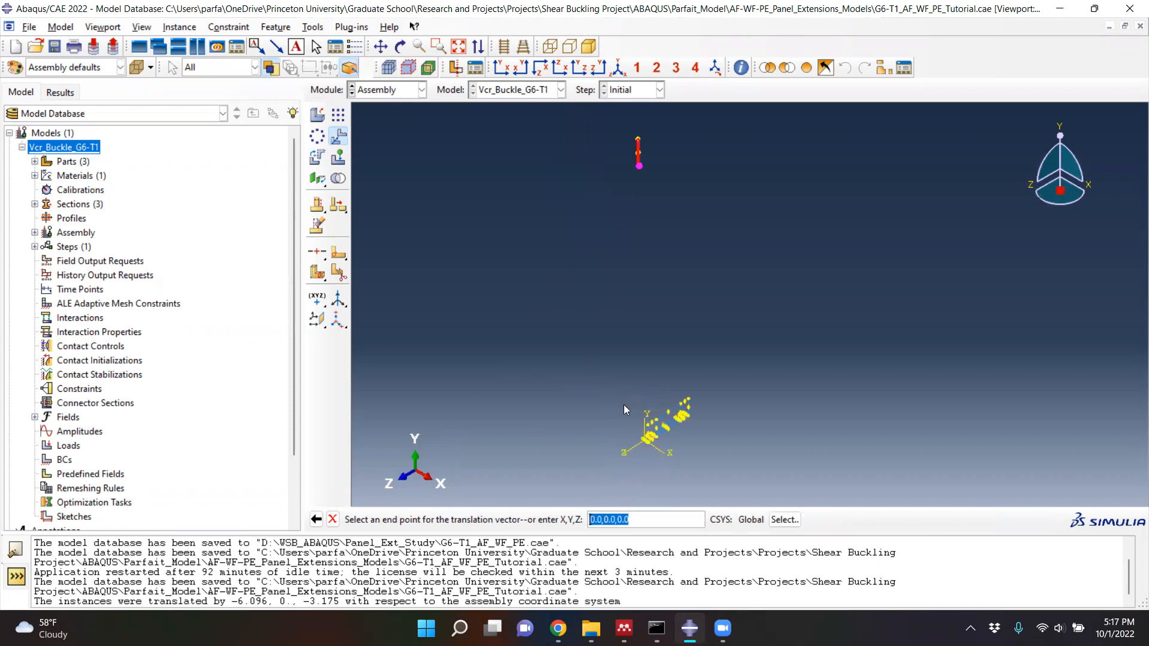
pyautogui.scroll(5, 618, 434)
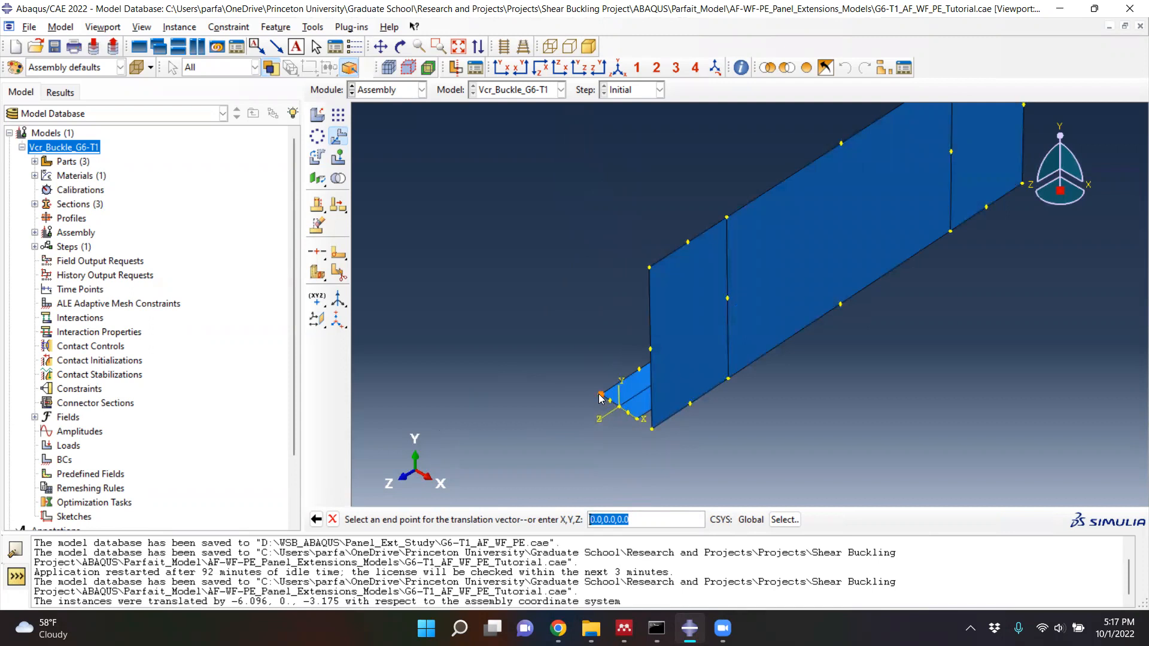
pyautogui.click(601, 395)
pyautogui.click(443, 520)
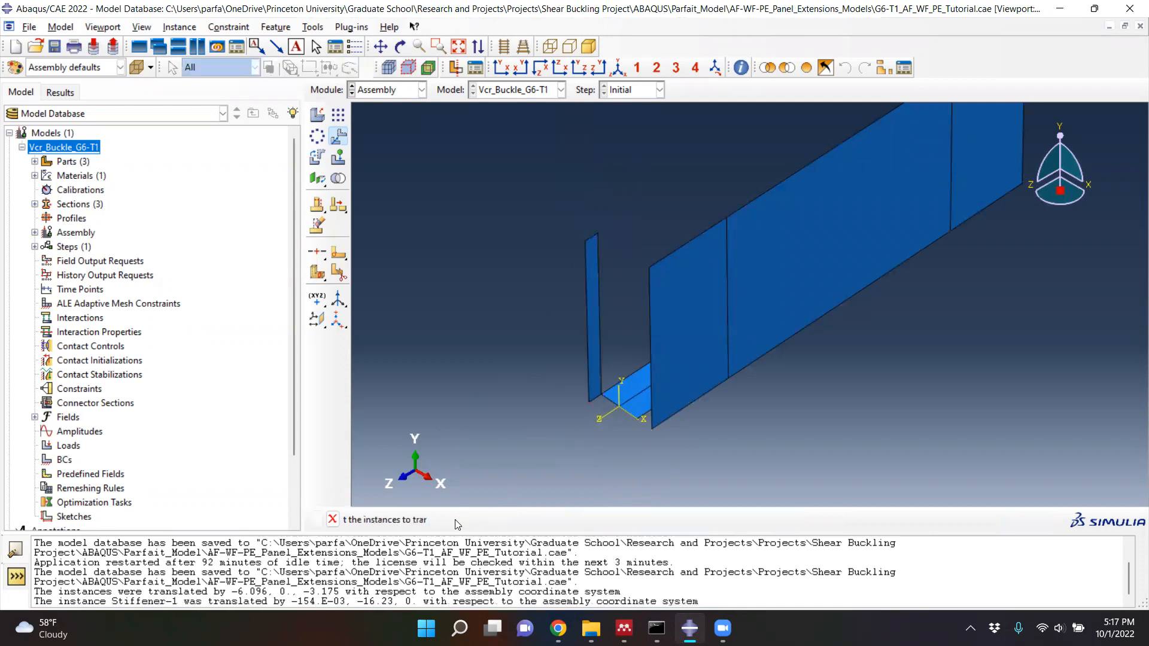
pyautogui.click(486, 521)
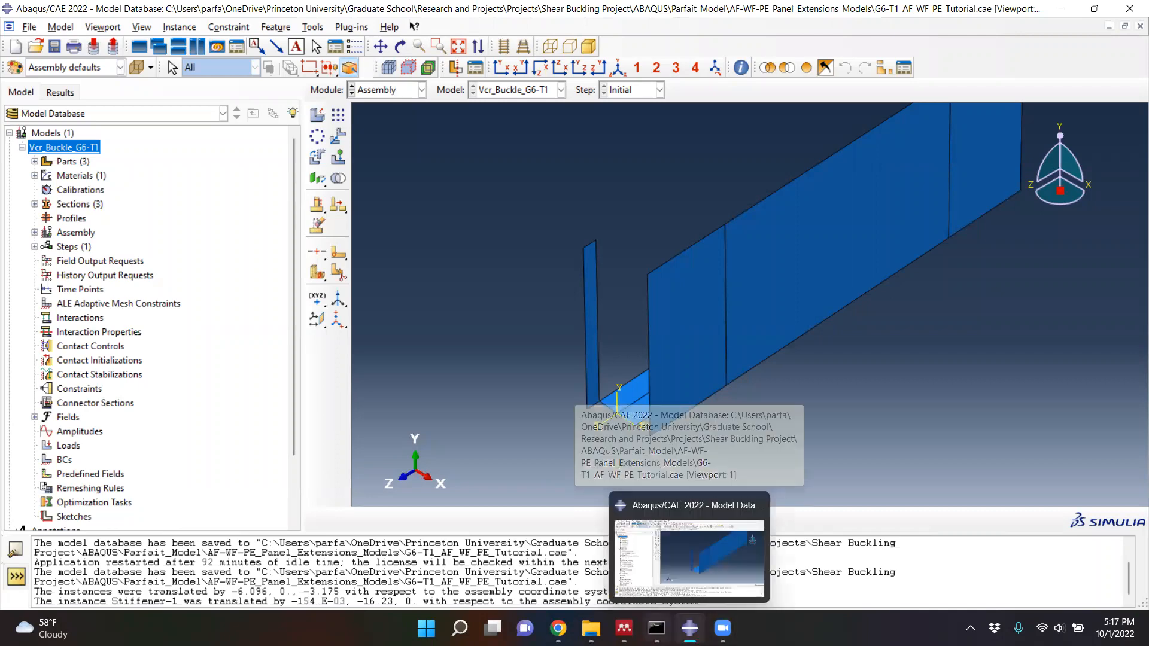
# - Switch to the Mendeley paper, examine the girder with flanges and panel extensions in Fig. 1, and return to Abaqus
pyautogui.click(624, 629)
pyautogui.scroll(5, 532, 447)
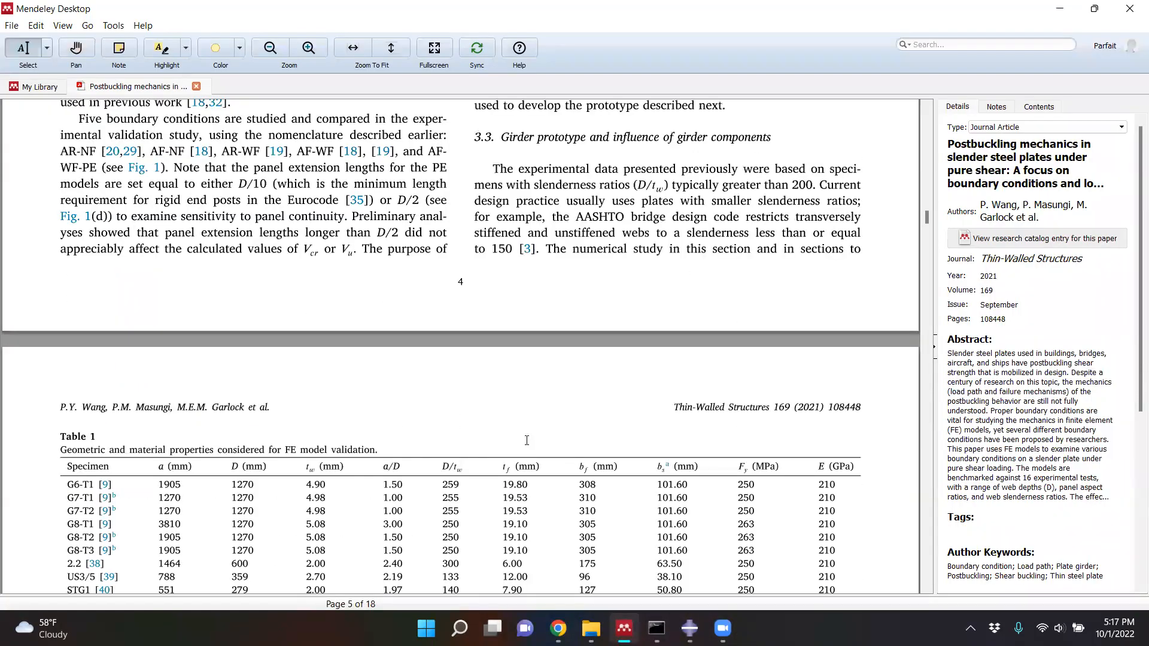
pyautogui.scroll(10, 533, 448)
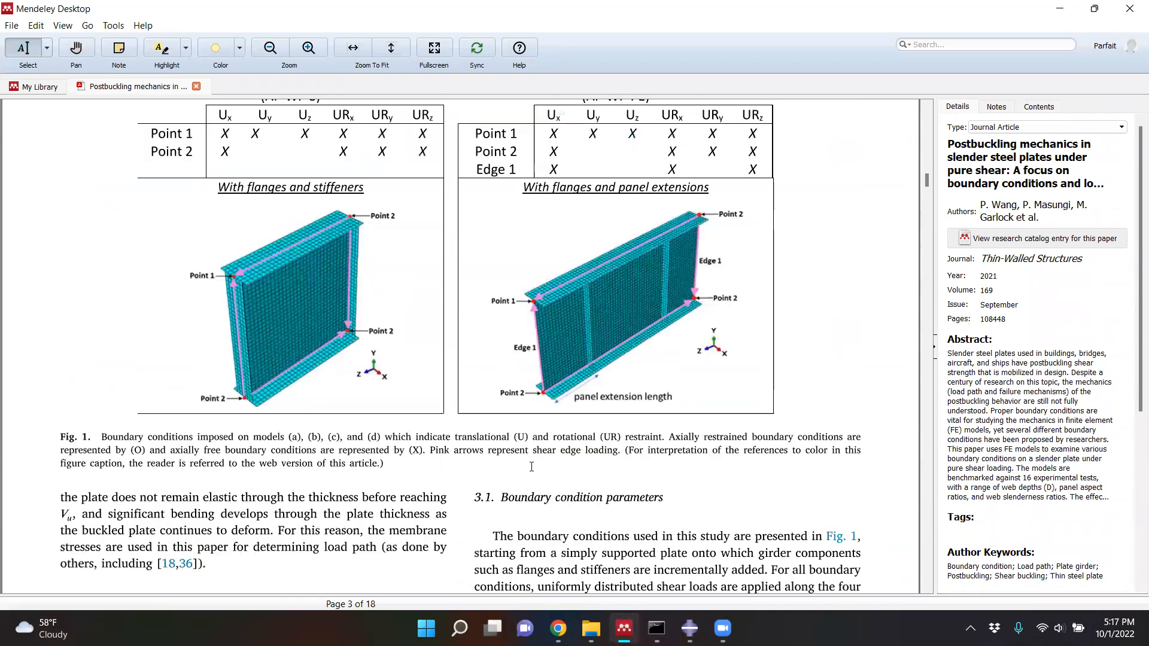
pyautogui.scroll(-3, 689, 366)
pyautogui.scroll(2, 658, 366)
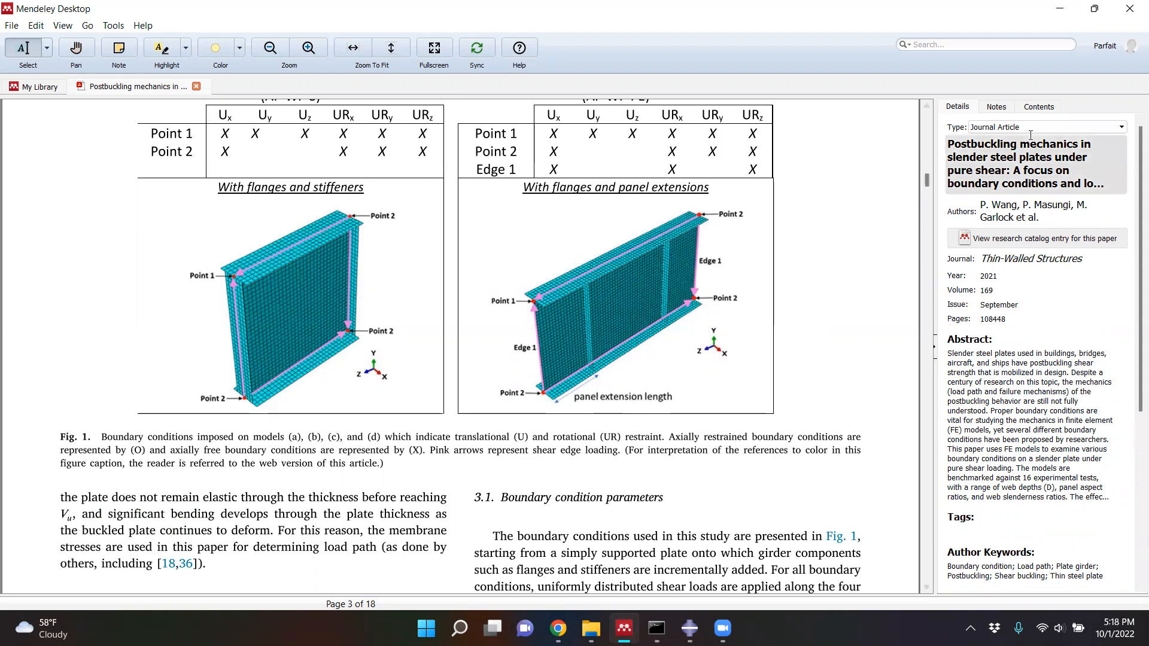
pyautogui.click(1061, 14)
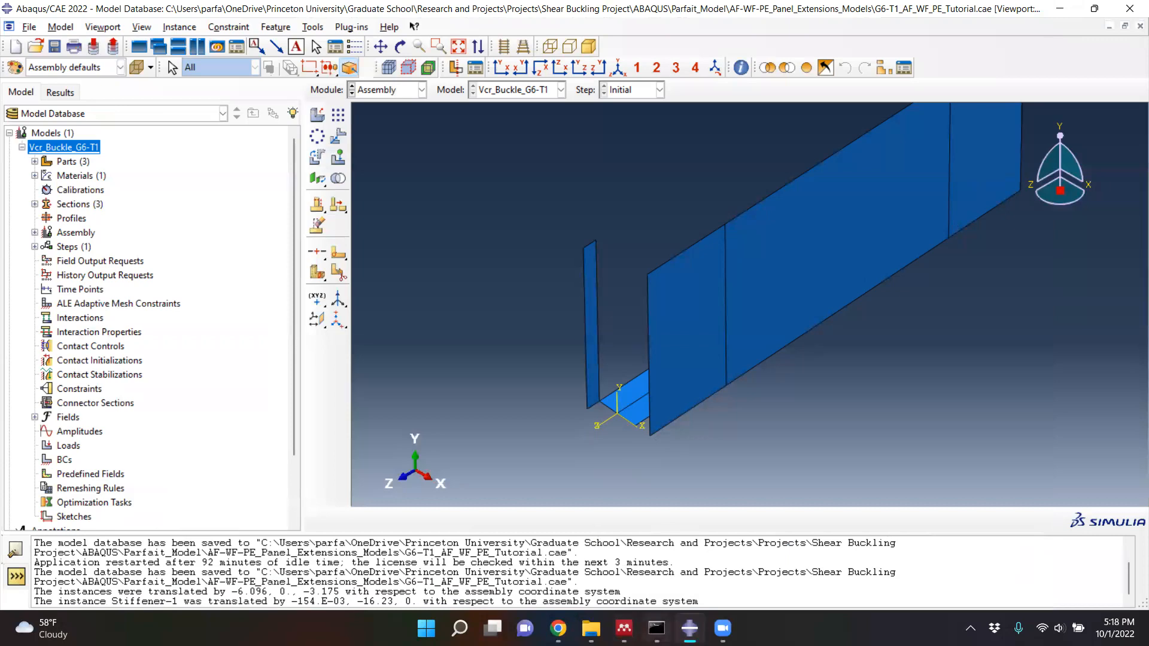
pyautogui.click(624, 629)
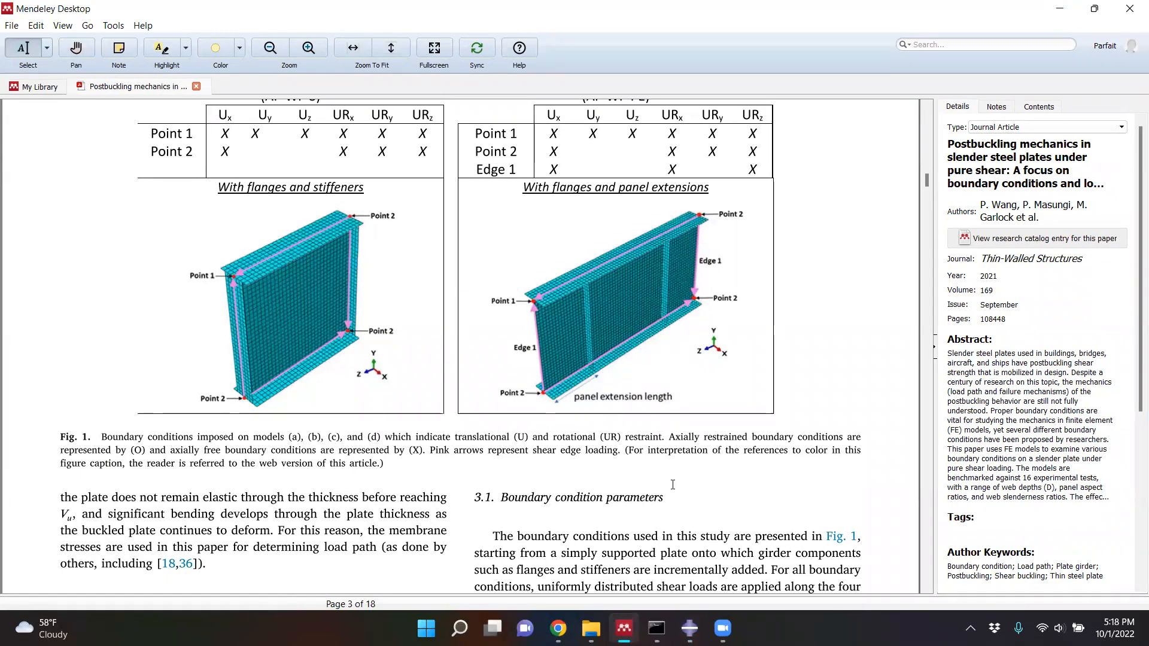
pyautogui.click(1059, 9)
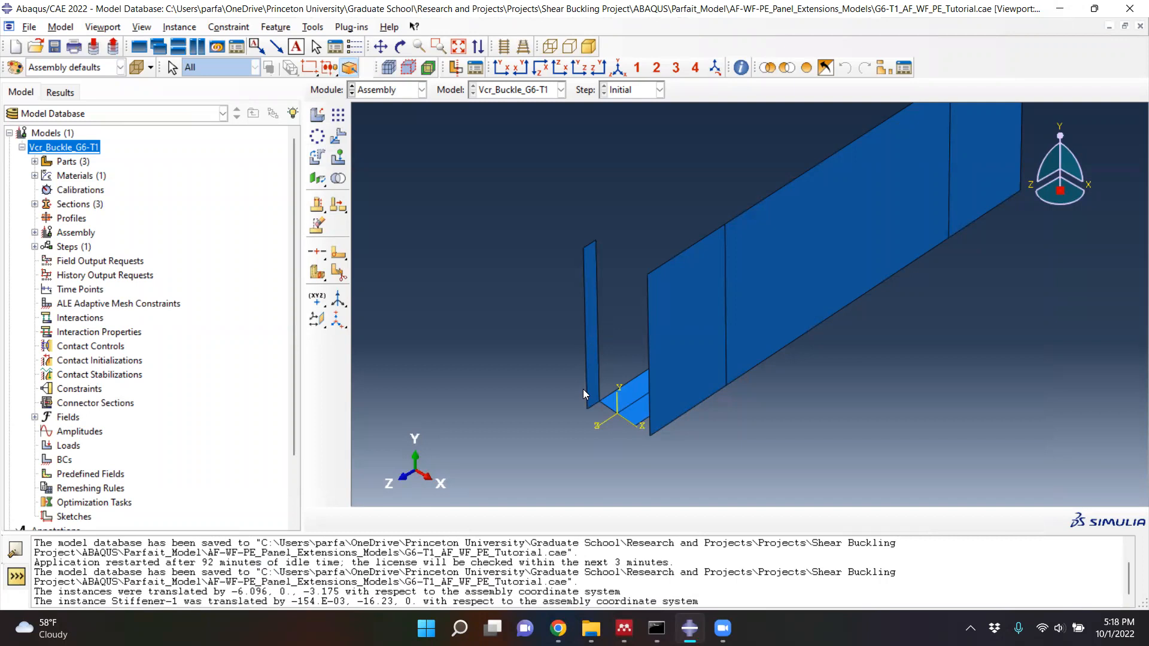
# - Rotate the stiffener instance by -90 degrees about the global Y axis through the origin
pyautogui.click(318, 160)
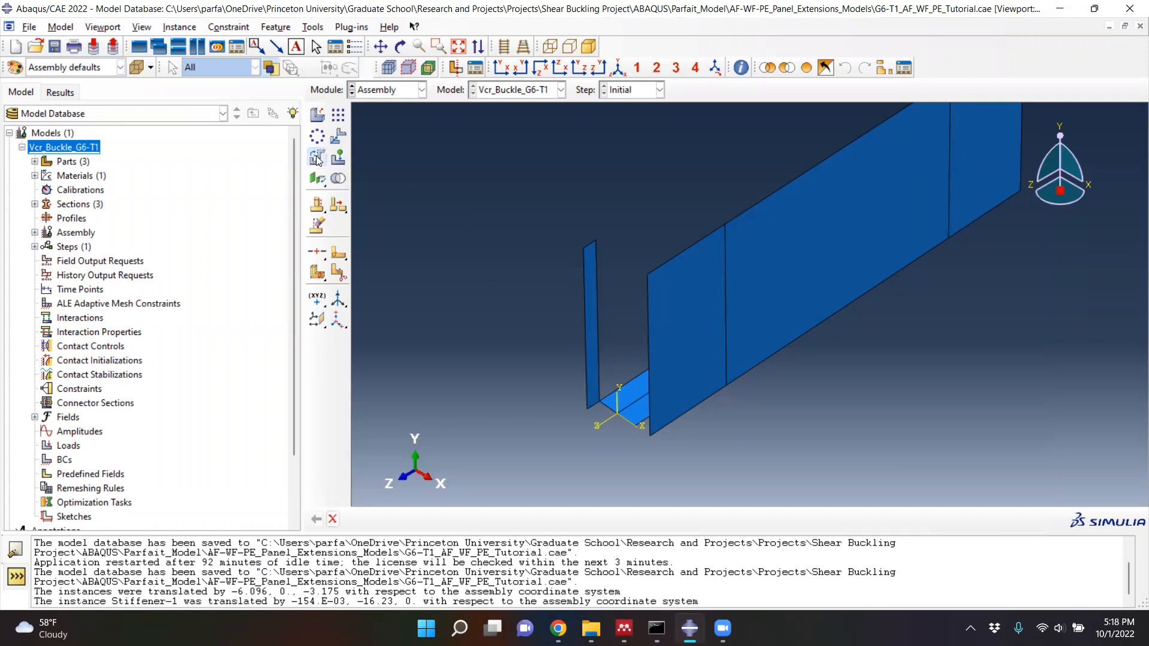
pyautogui.click(591, 316)
pyautogui.click(475, 520)
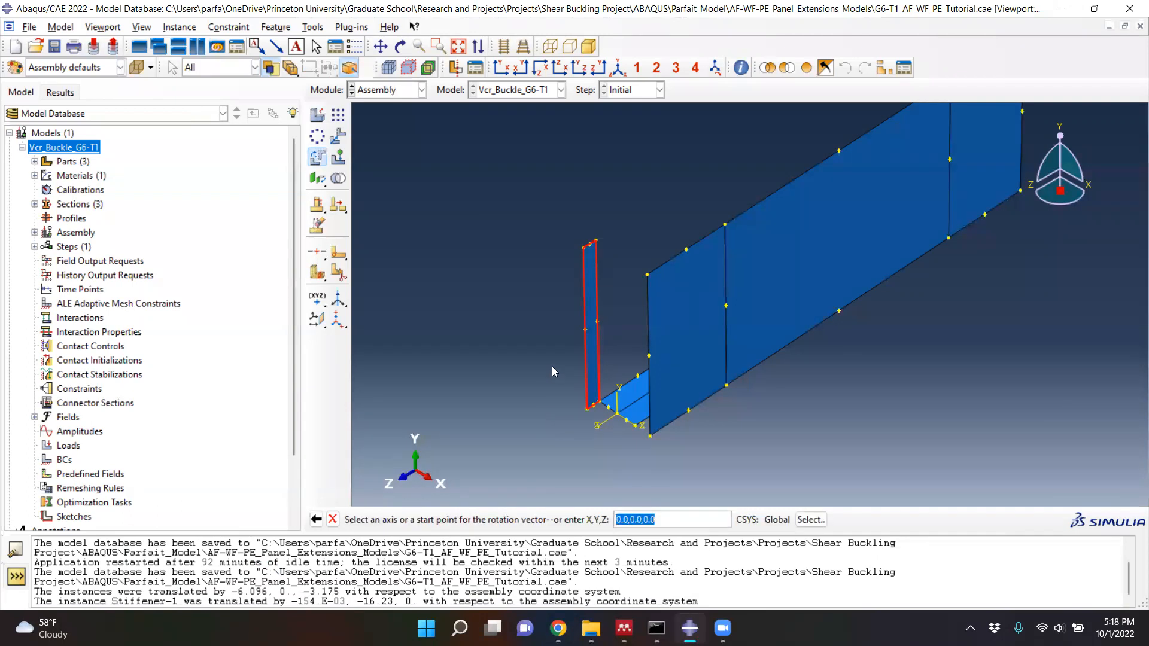
pyautogui.click(620, 397)
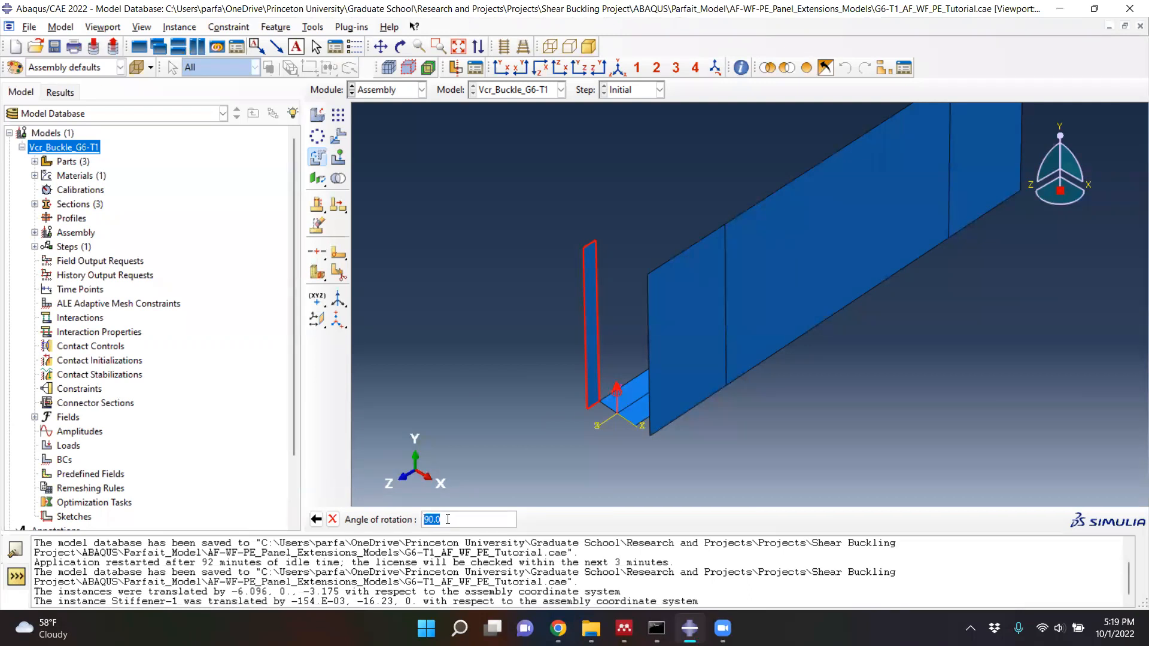
pyautogui.write('-90')
pyautogui.press('Return')
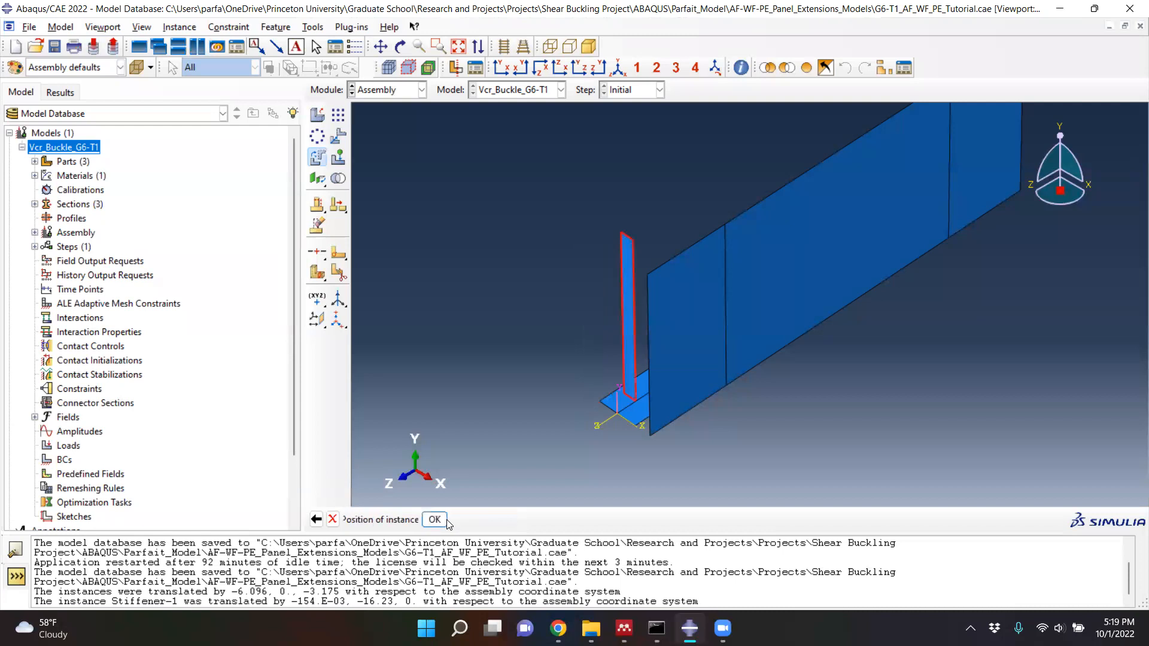
pyautogui.click(443, 520)
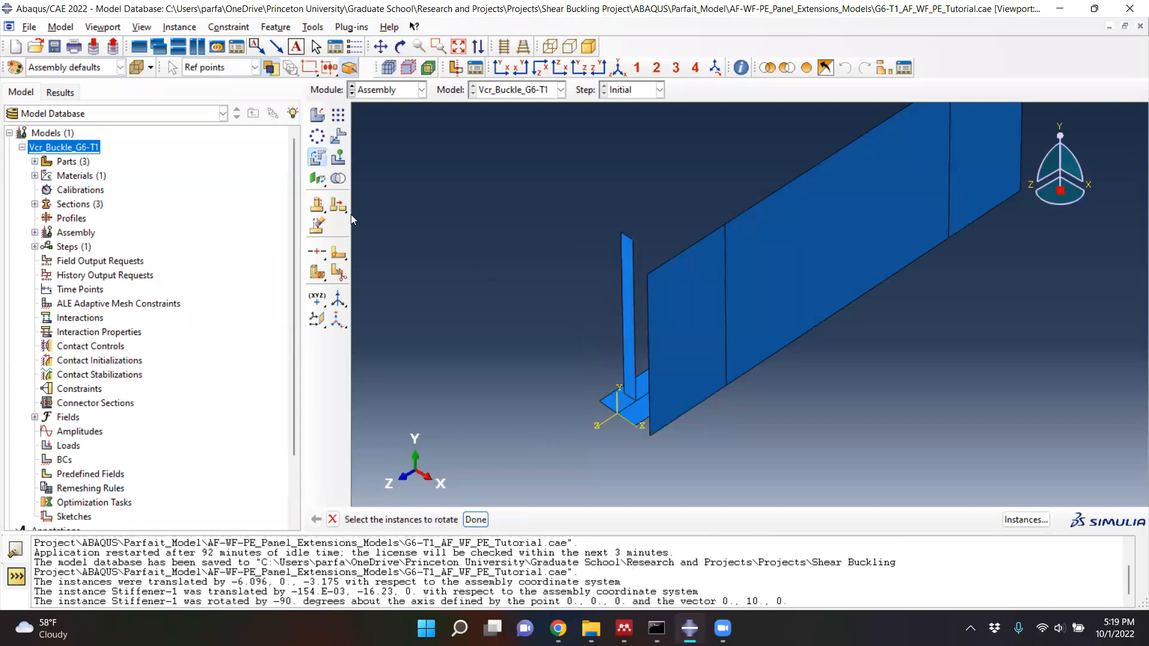
# - Translate the rotated stiffener from its lower corner nearest the web to the flange's outer corner at the near end
pyautogui.click(337, 133)
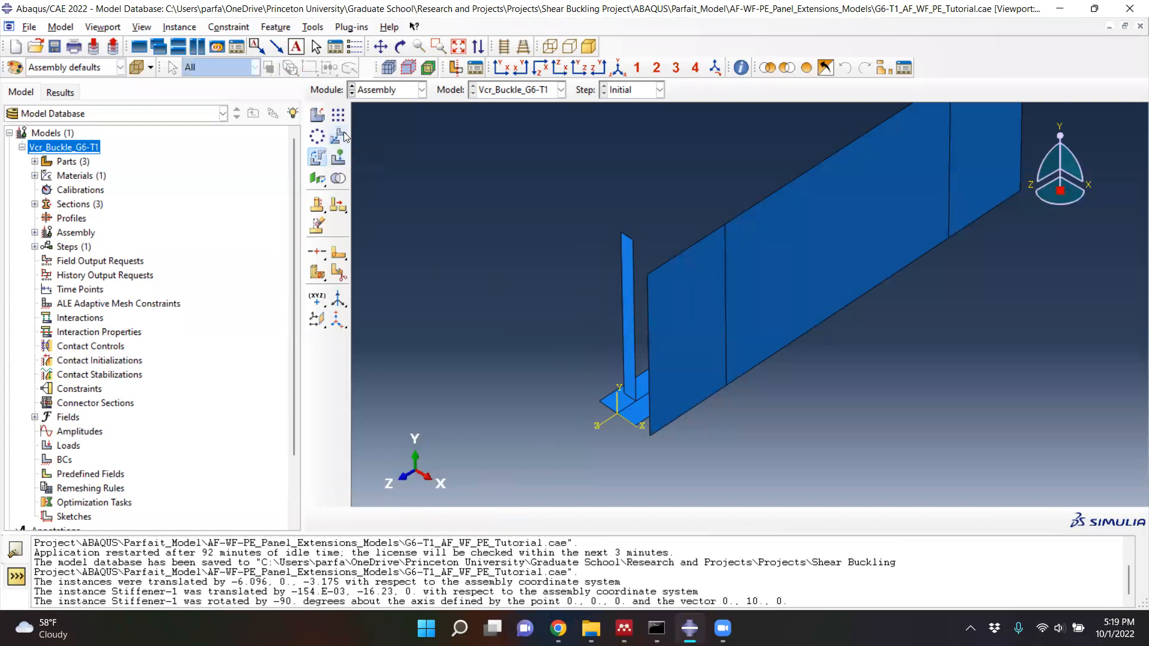
pyautogui.click(627, 309)
pyautogui.click(486, 520)
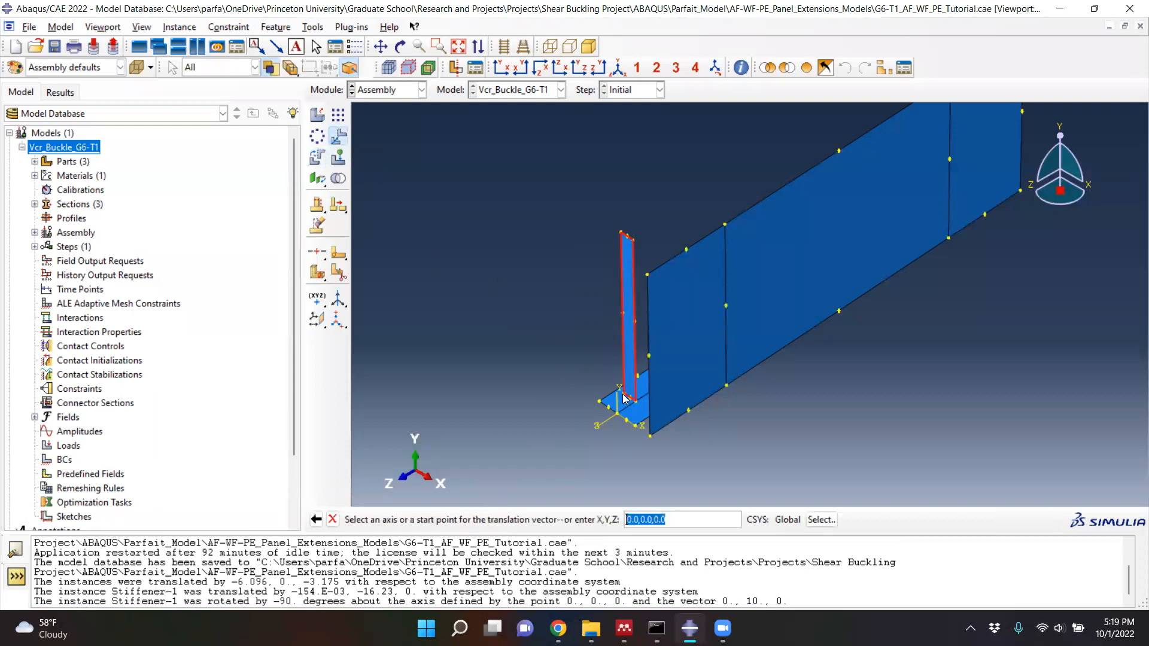
pyautogui.click(634, 401)
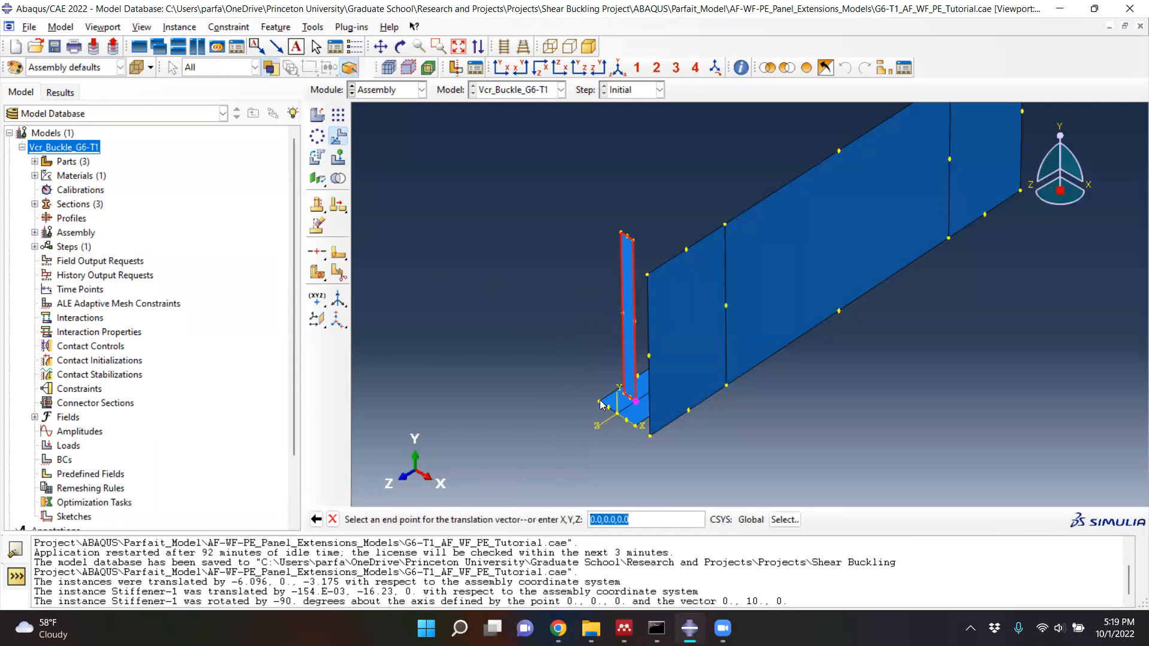
pyautogui.click(599, 401)
pyautogui.click(443, 519)
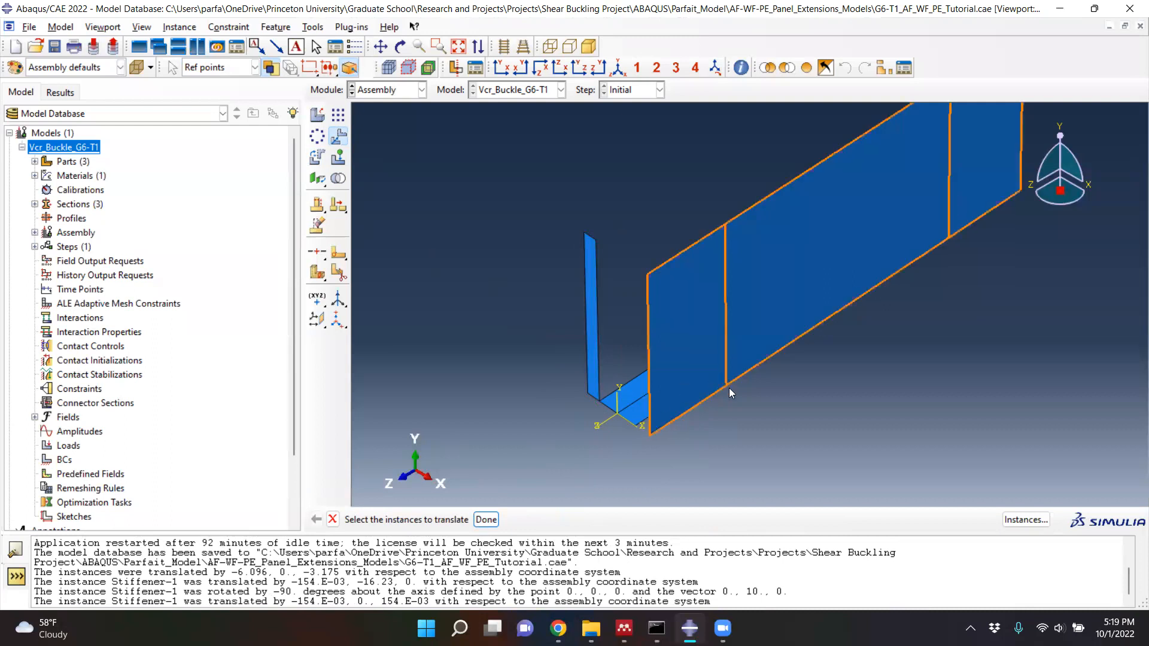
# - Translate the web instance from its lower near corner to the midpoint of the flange's near end edge at the origin
pyautogui.click(715, 309)
pyautogui.click(485, 520)
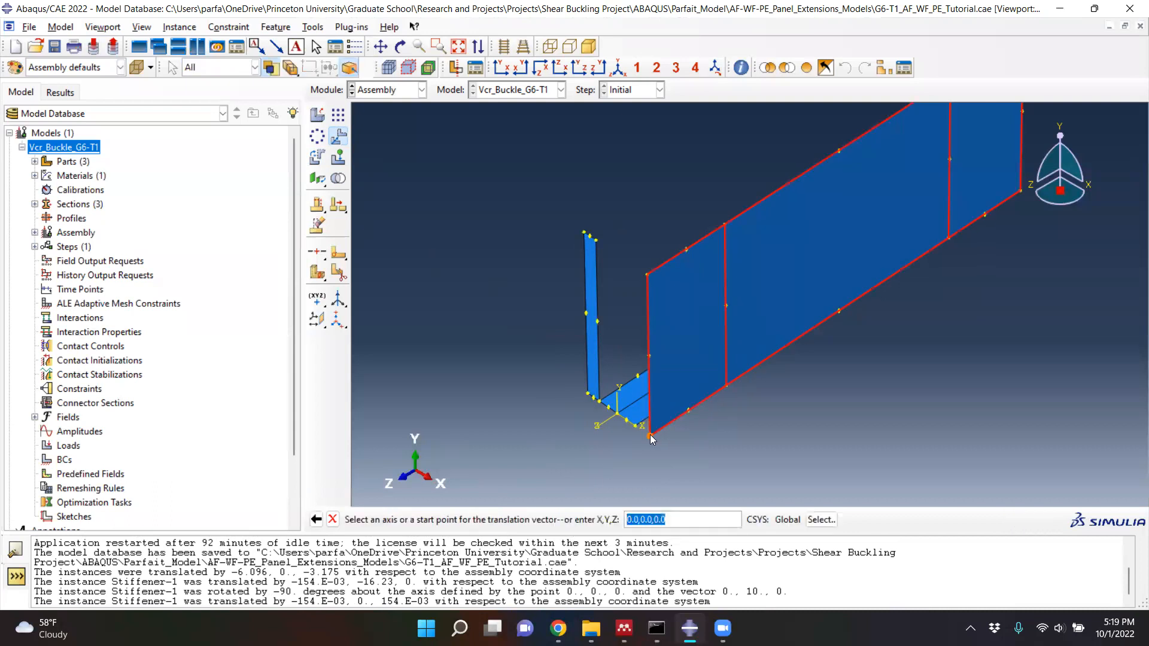
pyautogui.click(649, 435)
pyautogui.scroll(4, 618, 414)
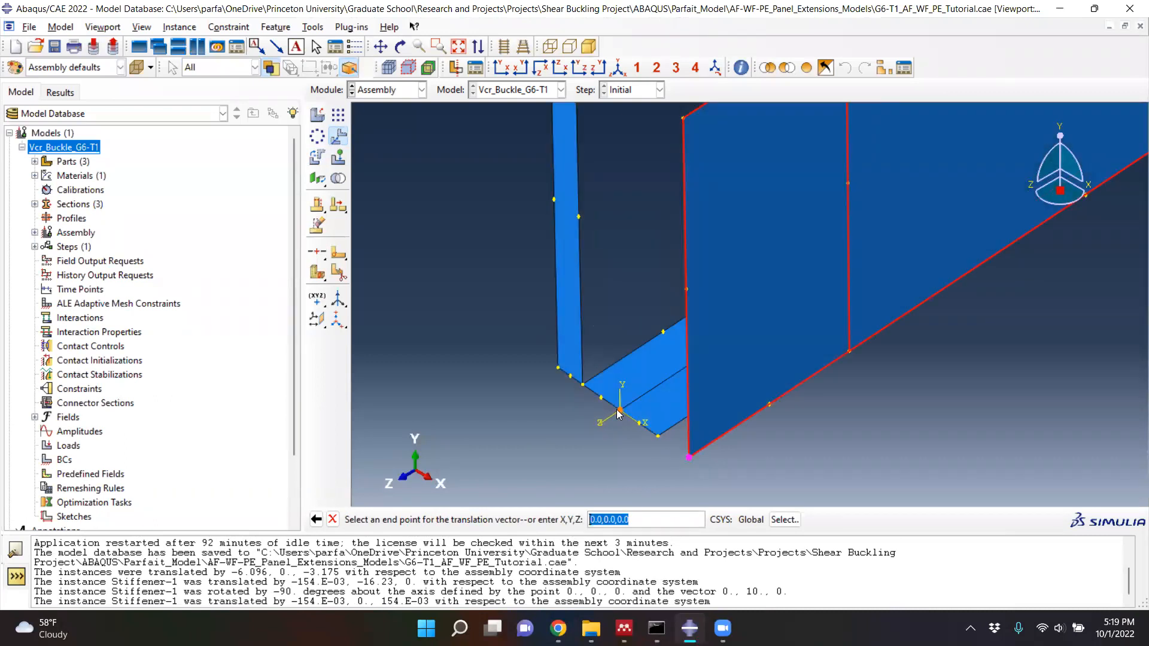
pyautogui.click(619, 414)
pyautogui.scroll(-3, 521, 486)
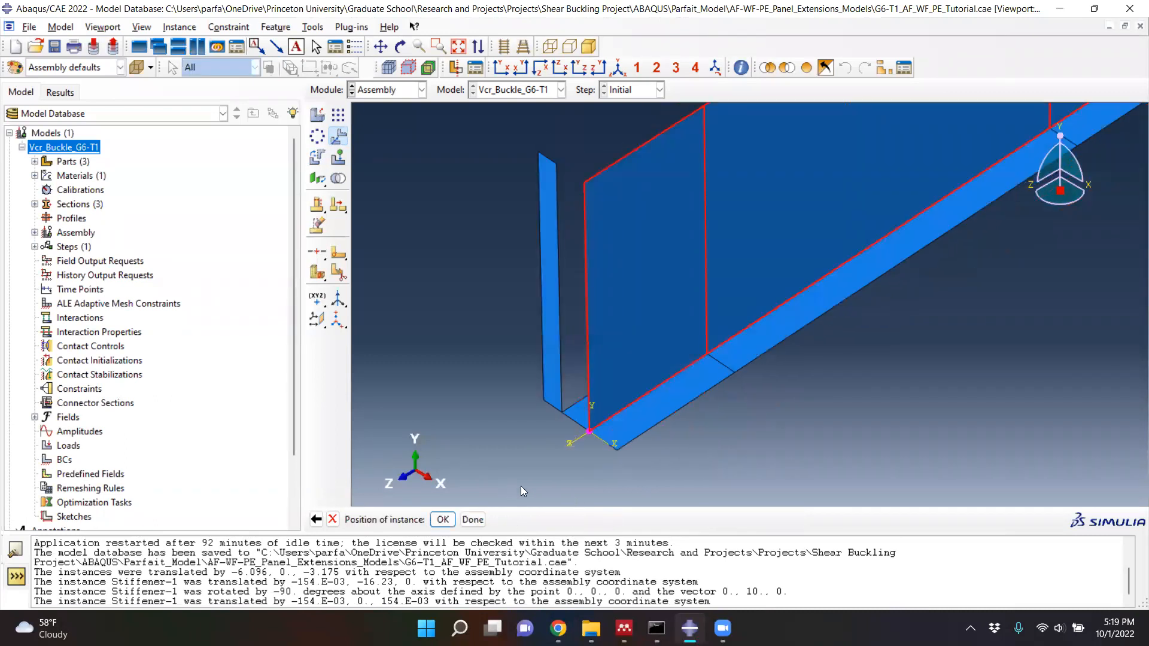
pyautogui.click(443, 520)
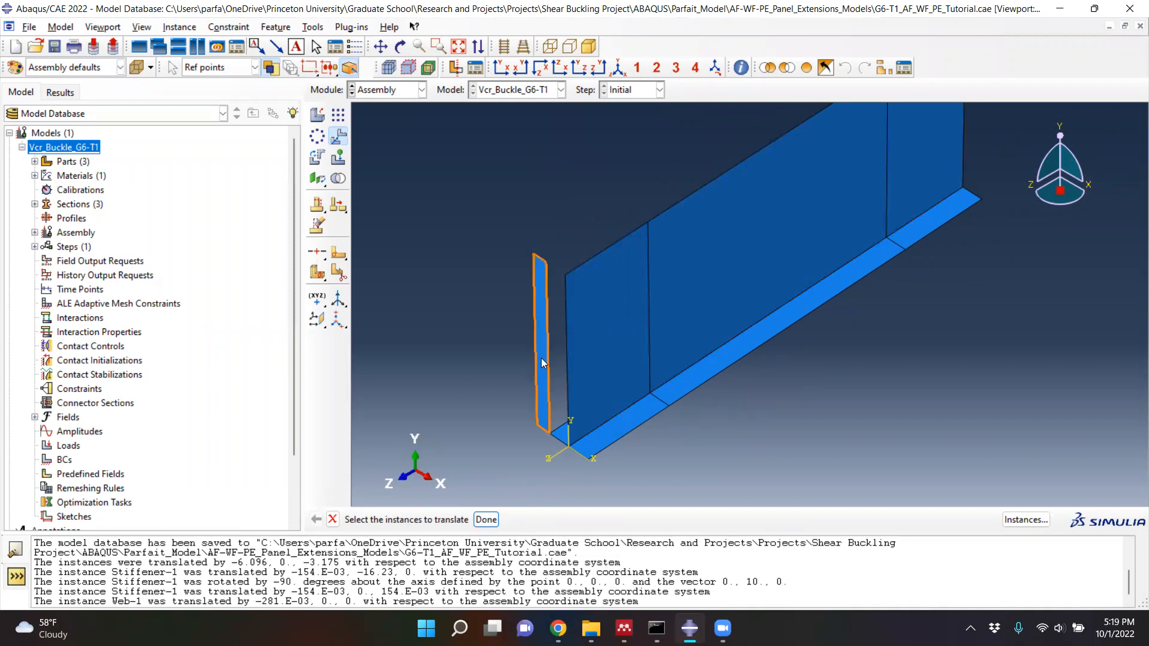
# - Translate the stiffener from the midpoint of its outer vertical edge to the midpoint of the web's near partition line
pyautogui.click(486, 520)
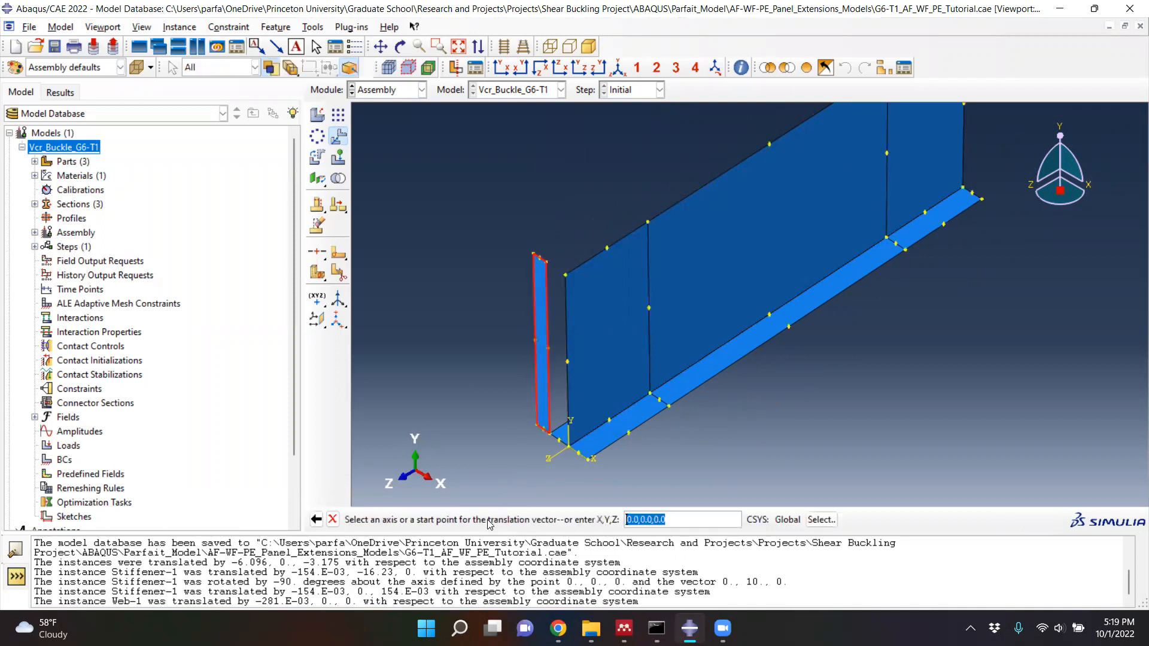
pyautogui.scroll(-3, 521, 374)
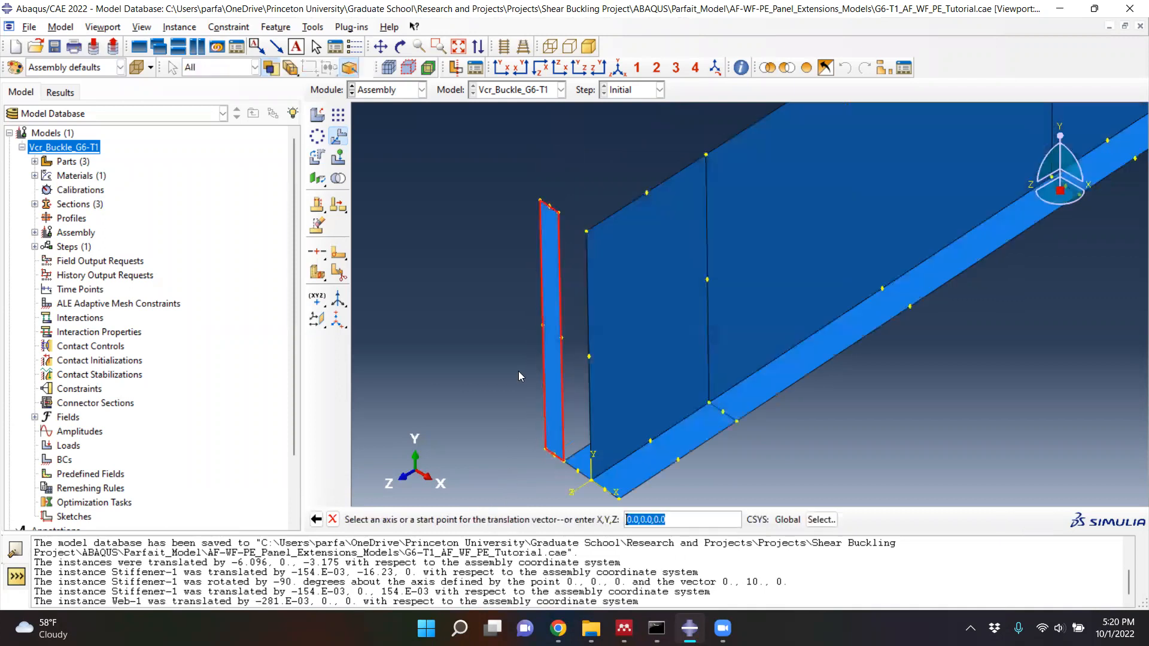
pyautogui.click(544, 323)
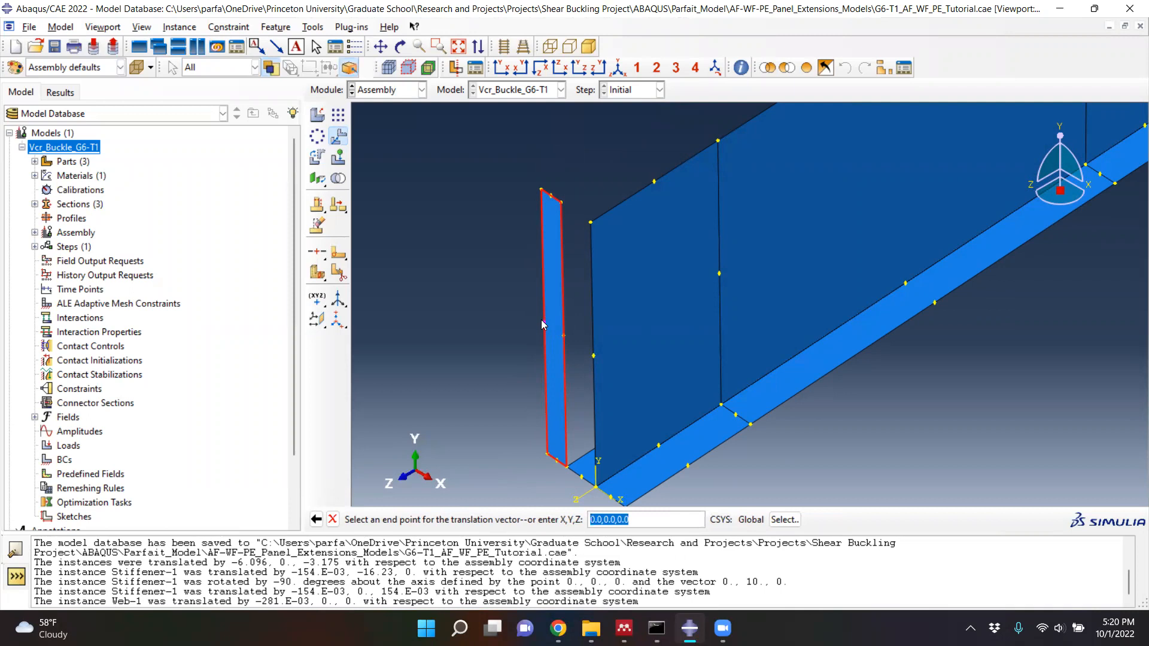
pyautogui.click(720, 274)
pyautogui.click(443, 520)
pyautogui.click(485, 519)
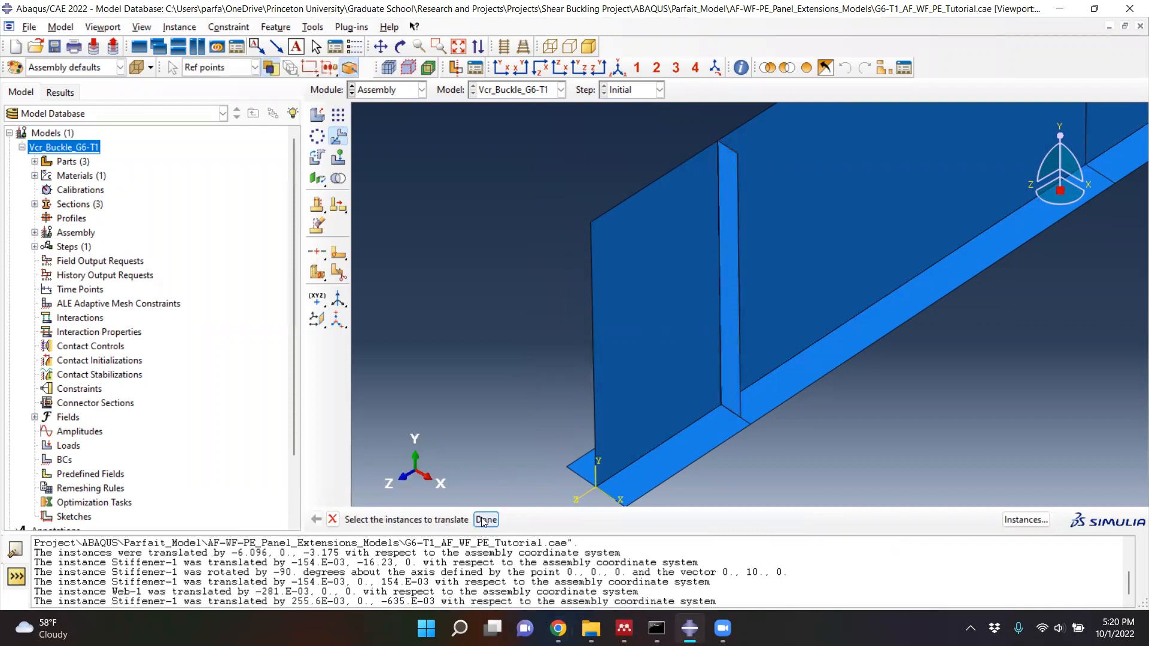
pyautogui.scroll(-1, 461, 492)
pyautogui.scroll(-1, 443, 471)
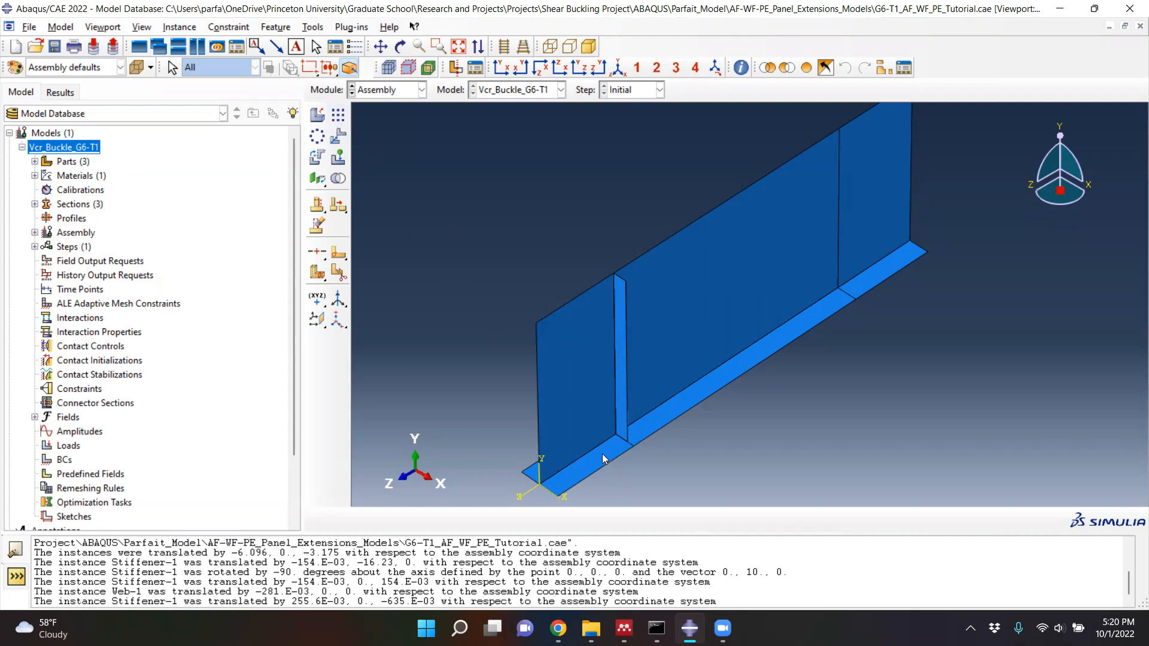
# - Create a linear pattern of the flange with 1 instance in direction 1 and 2 in direction 2, offset 1.27
pyautogui.click(338, 115)
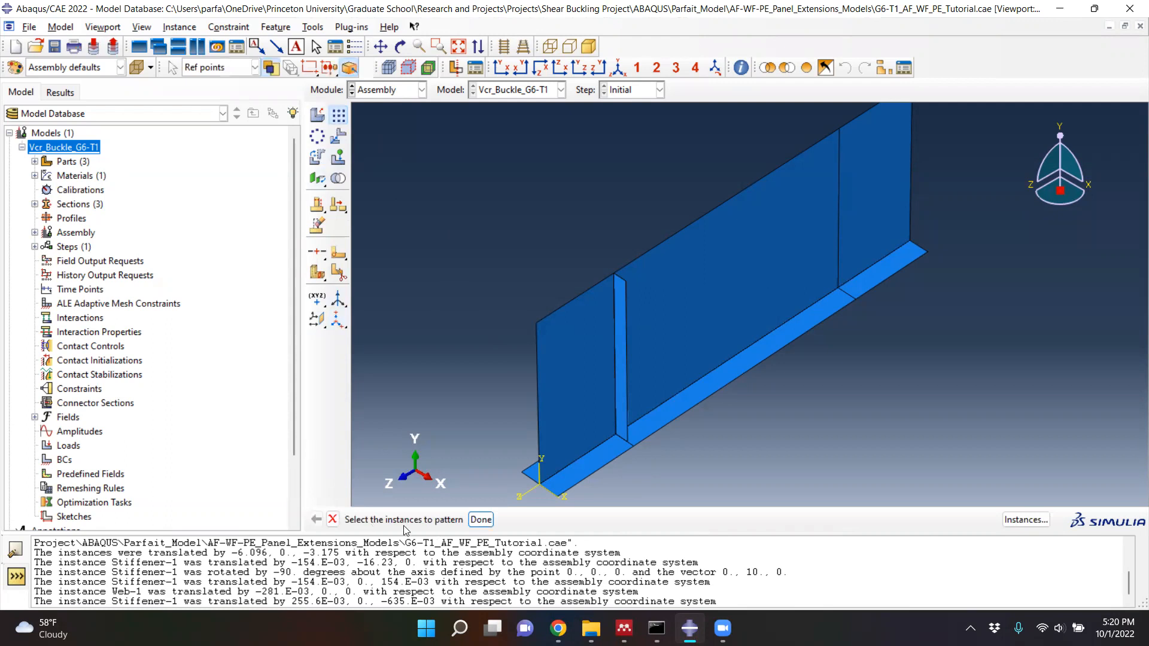
pyautogui.click(580, 471)
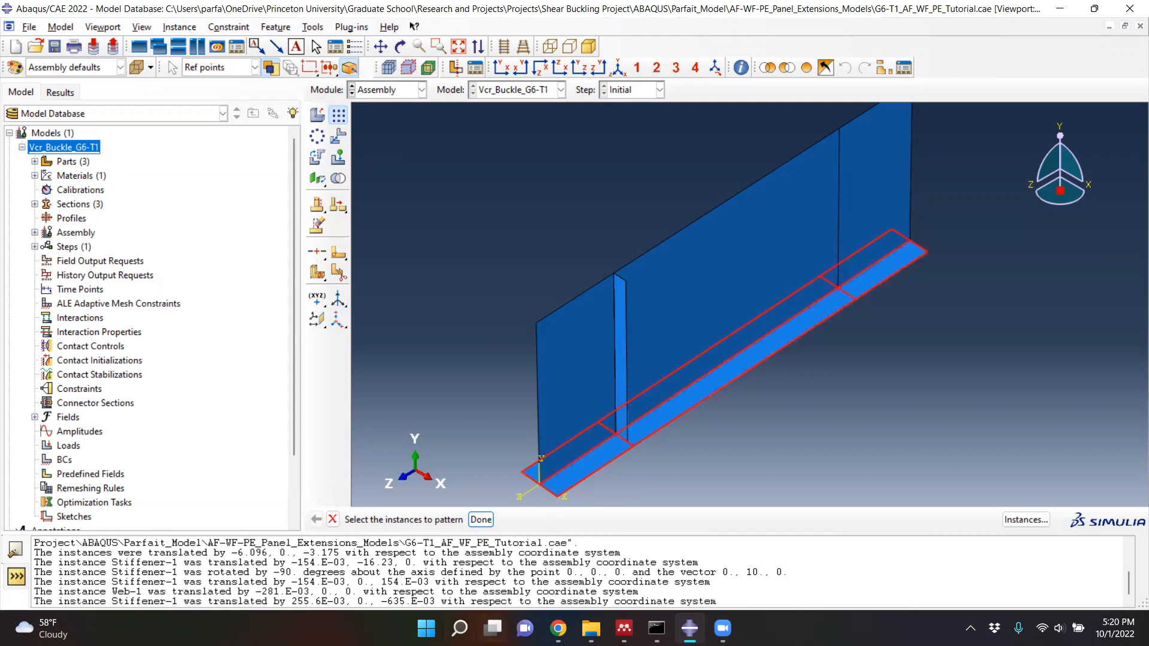
pyautogui.click(481, 519)
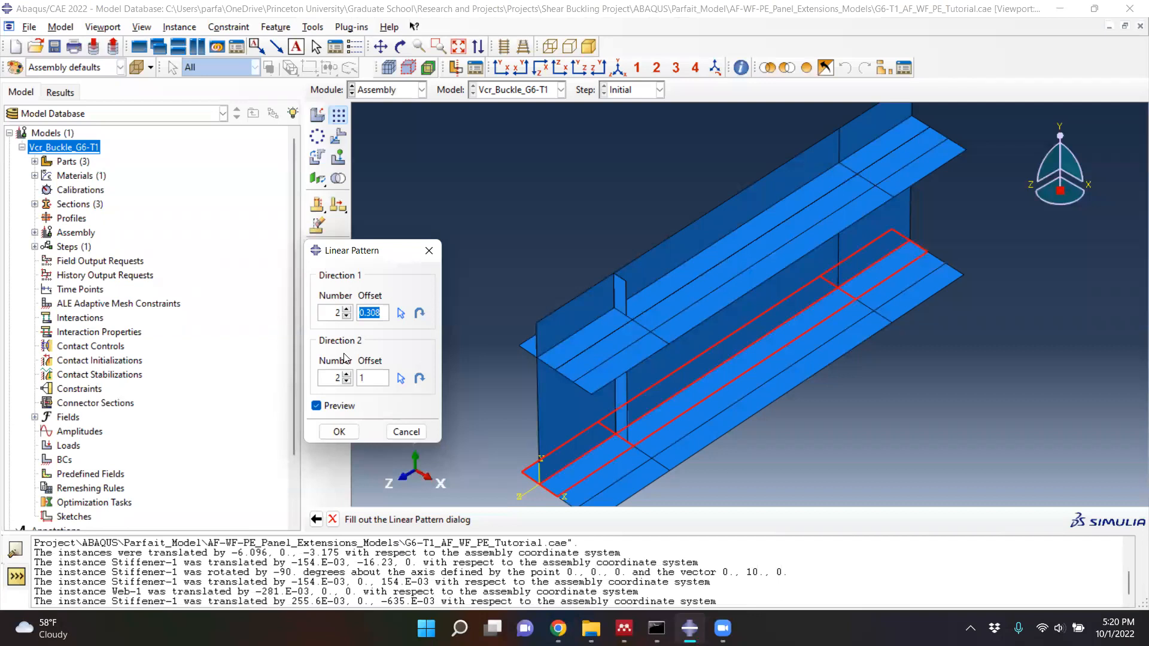
pyautogui.click(349, 316)
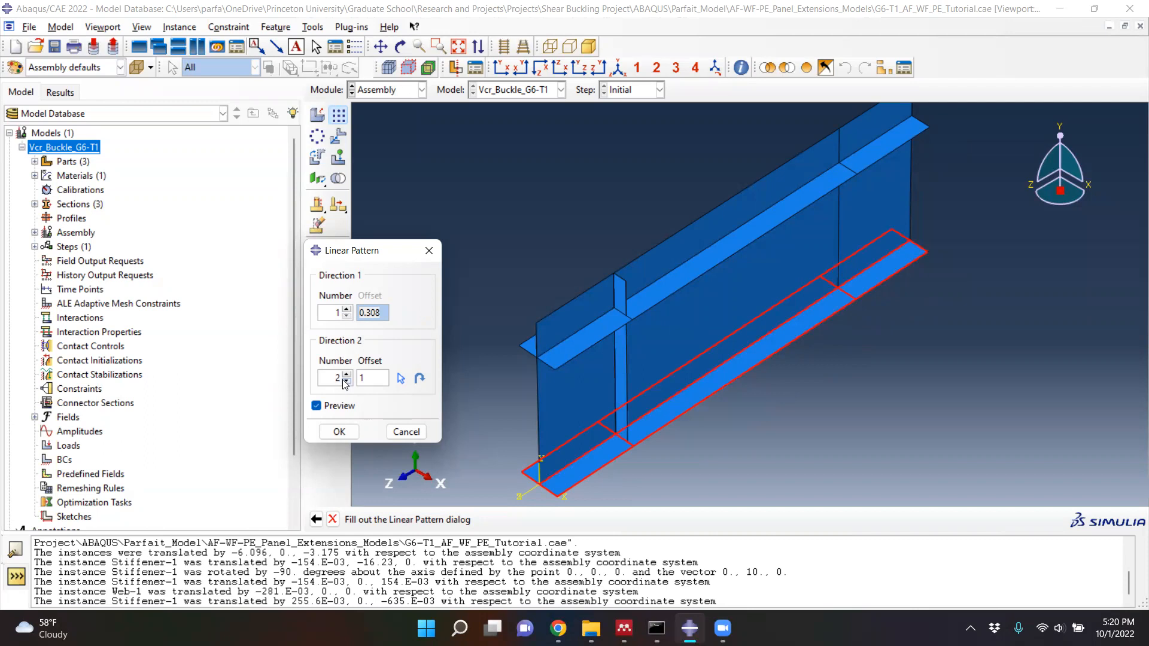
pyautogui.click(370, 379)
pyautogui.write('27')
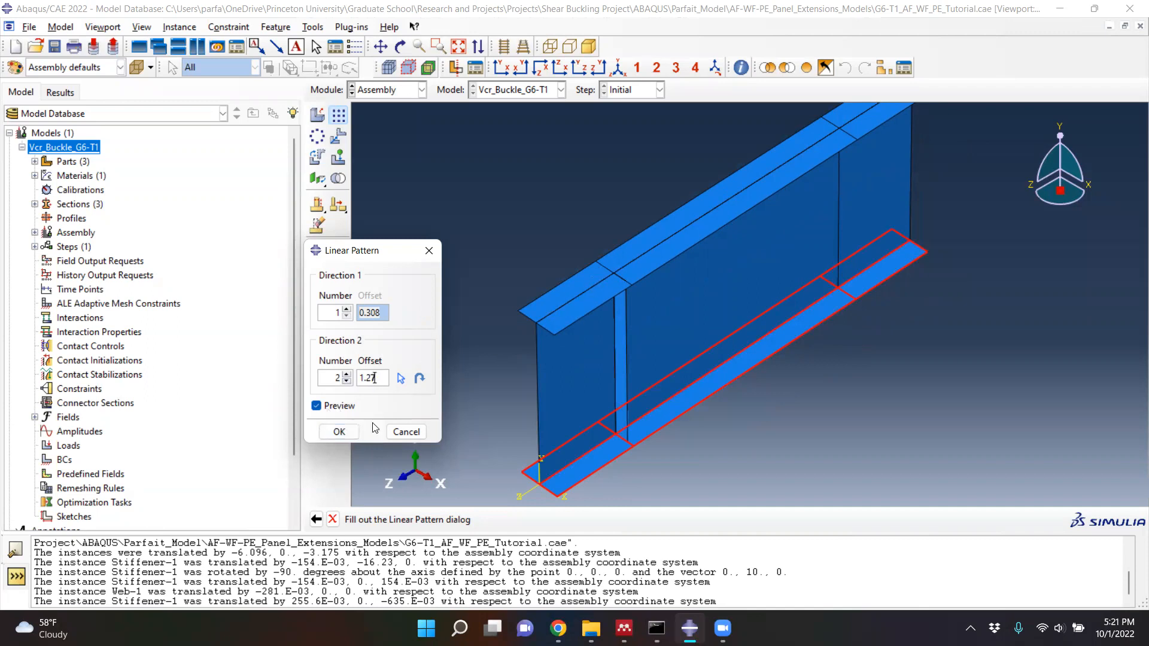
pyautogui.click(338, 432)
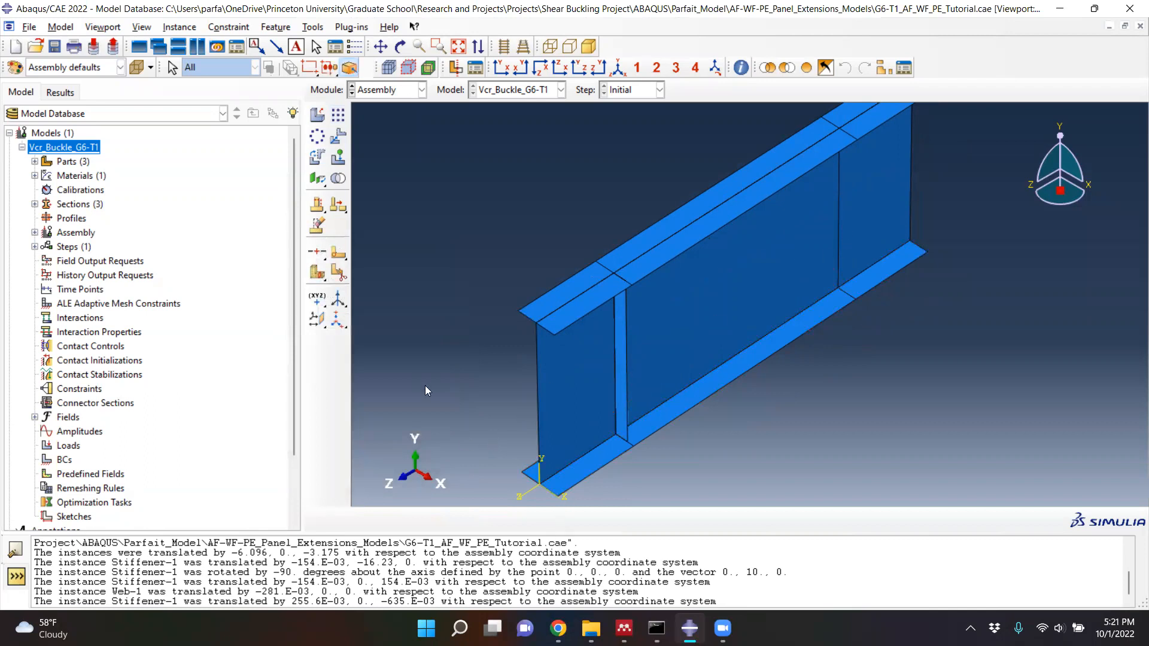
# - Create a 2 by 2 linear pattern of the stiffener with offsets 0.1016 in direction 1 and 1.27 in direction 2
pyautogui.click(339, 115)
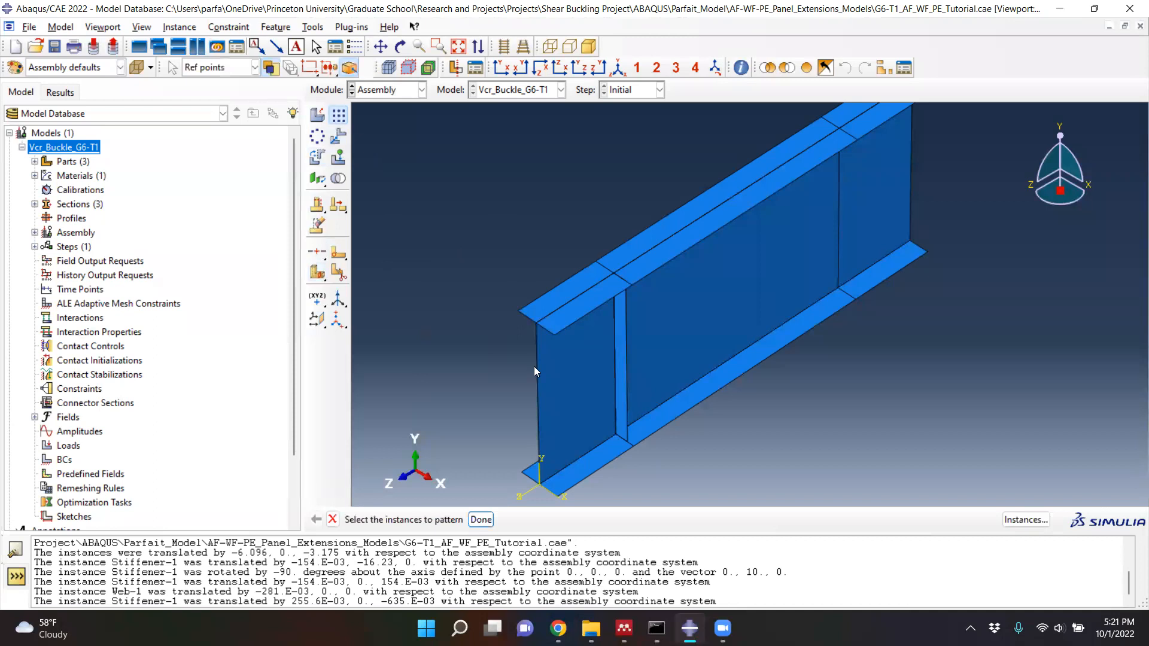
pyautogui.click(620, 350)
pyautogui.click(483, 520)
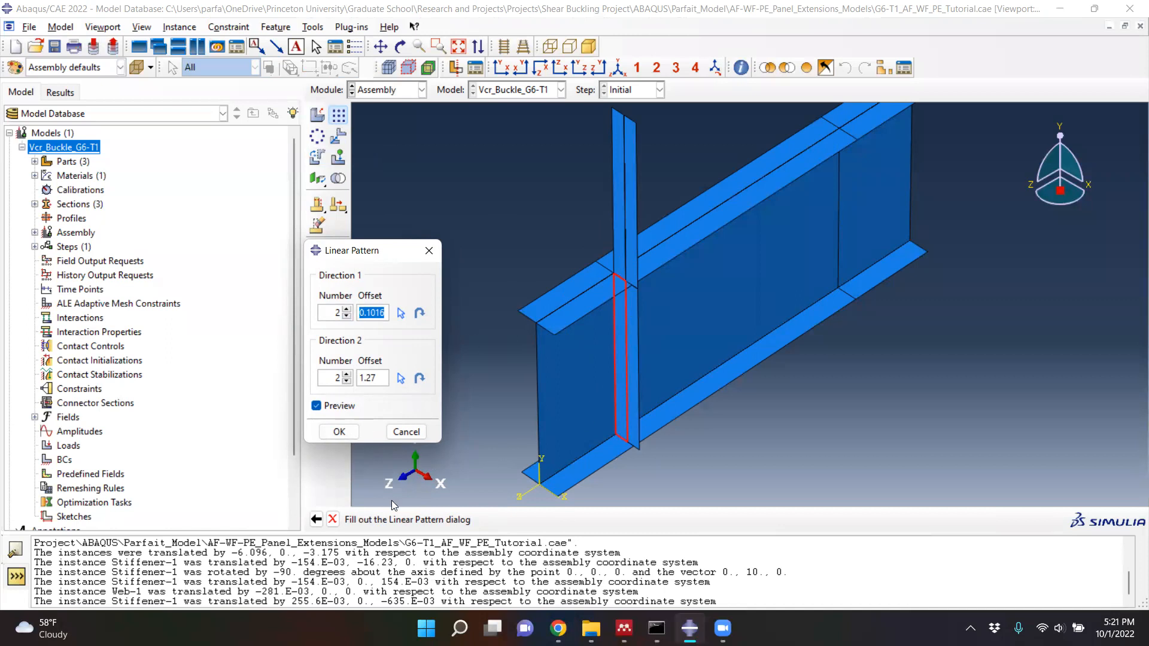
pyautogui.click(339, 432)
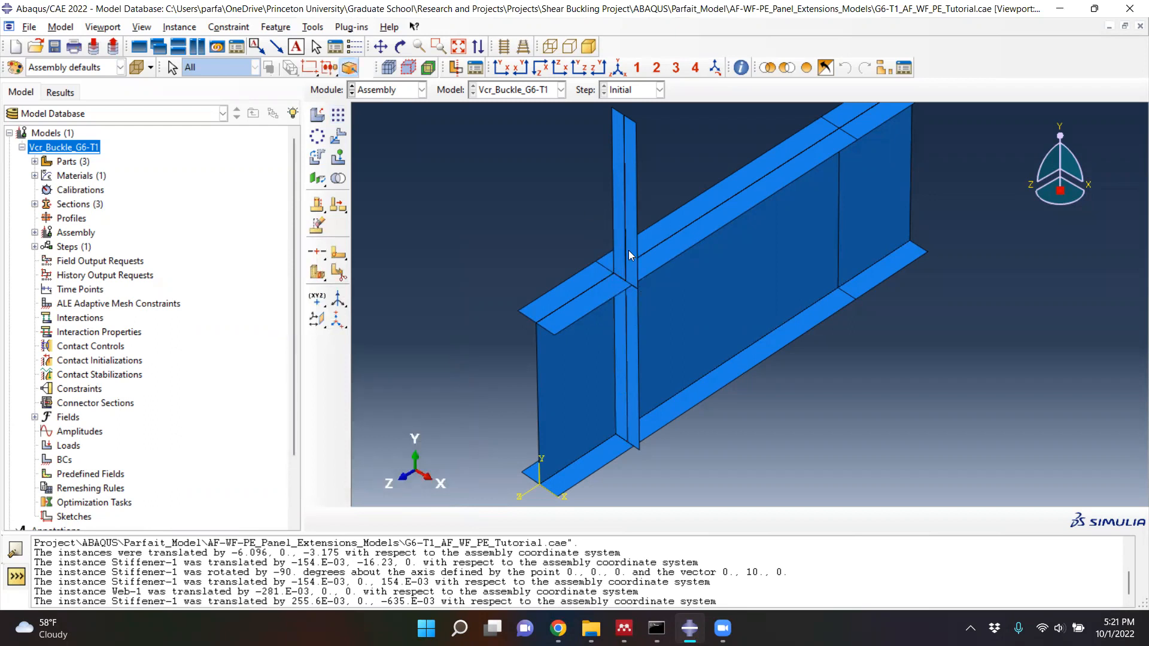
# - Translate the two upper stiffener copies together from the midpoint of their shared edge to the midpoint of the web's far partition line
pyautogui.click(339, 135)
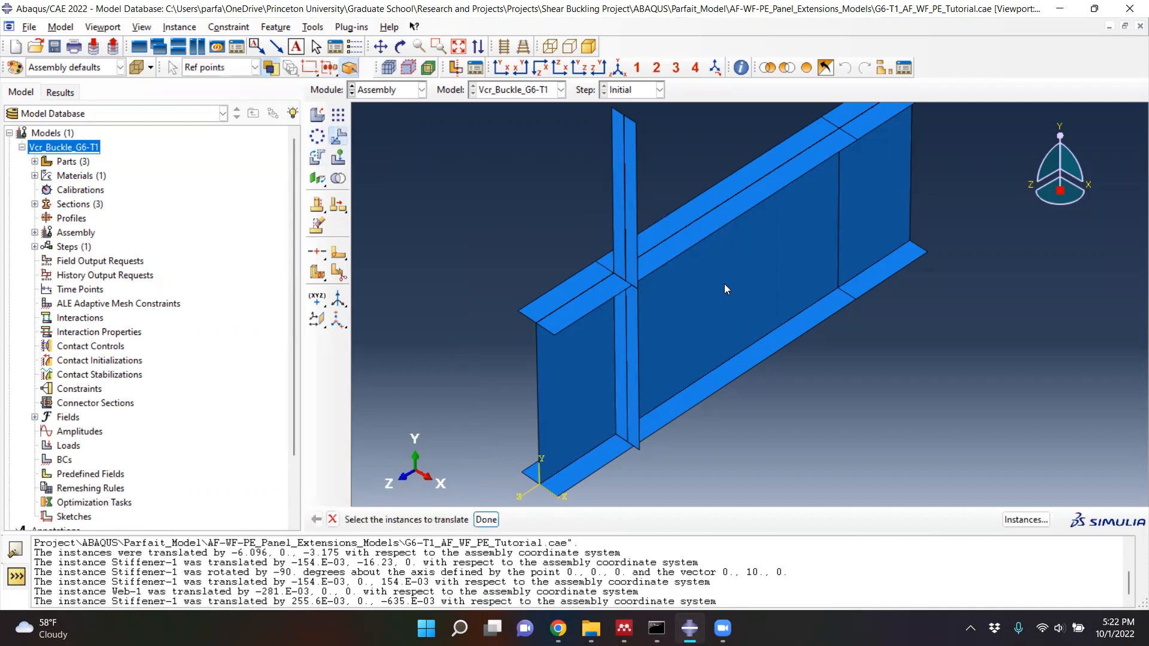
pyautogui.click(631, 219)
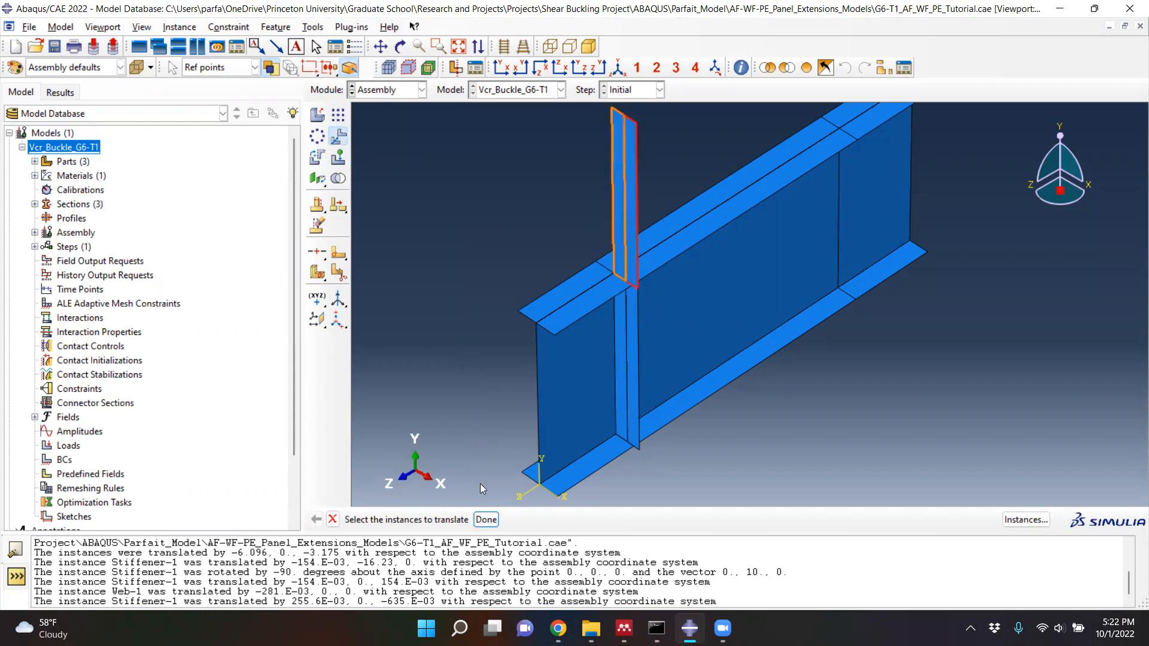
pyautogui.click(492, 522)
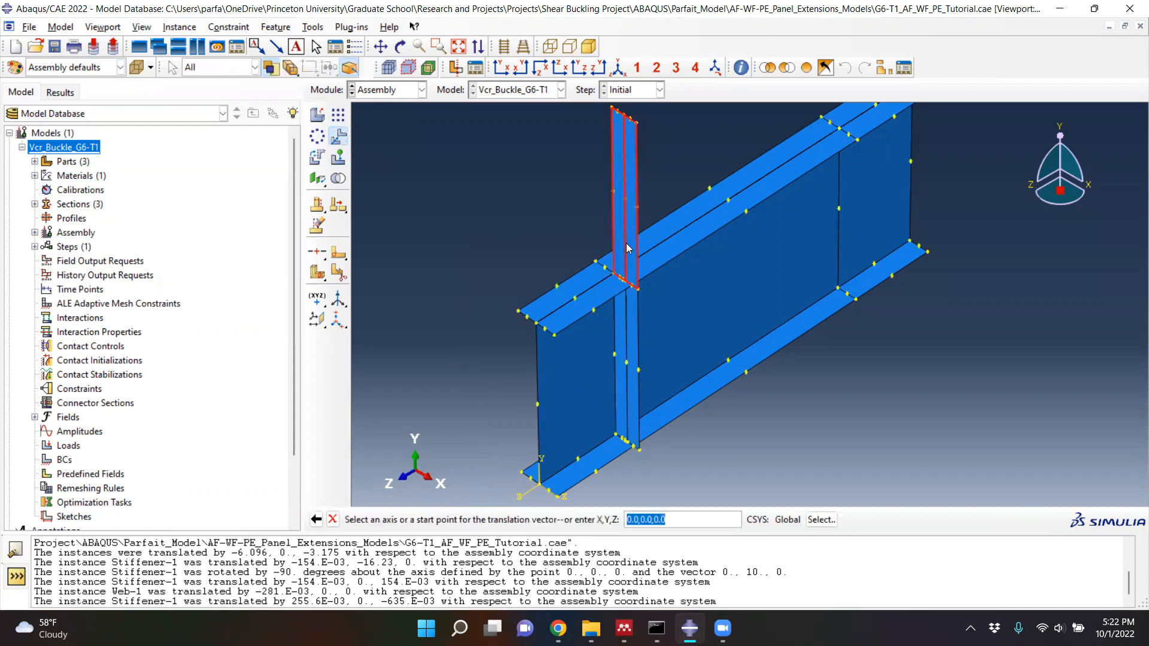
pyautogui.scroll(-3, 623, 191)
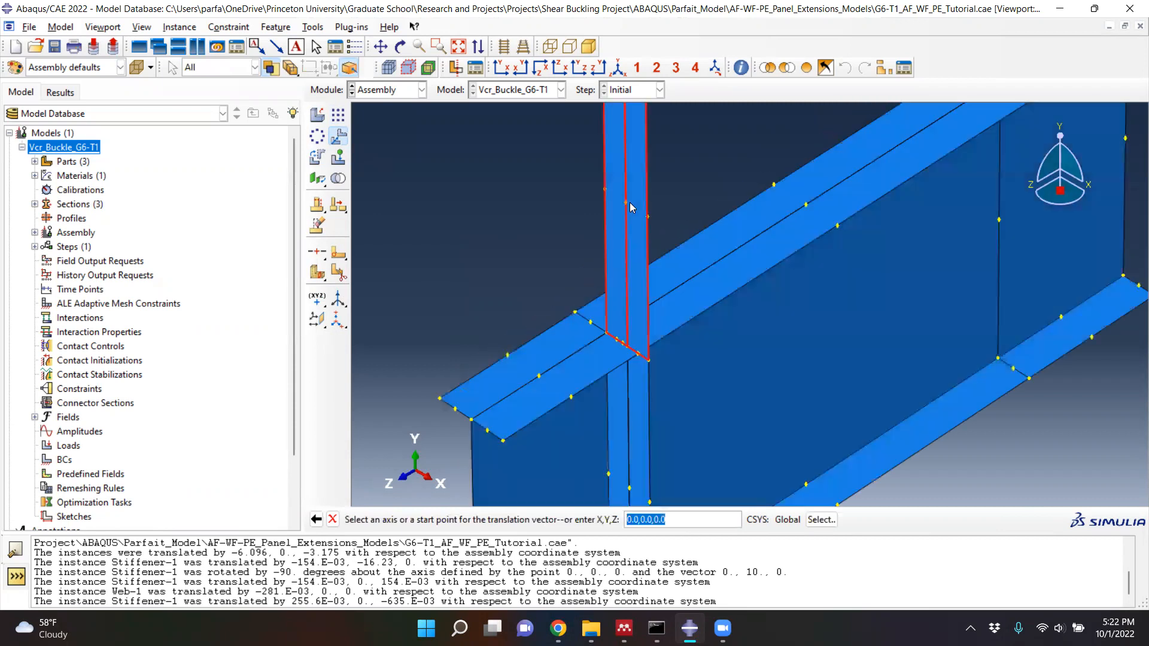
pyautogui.click(628, 203)
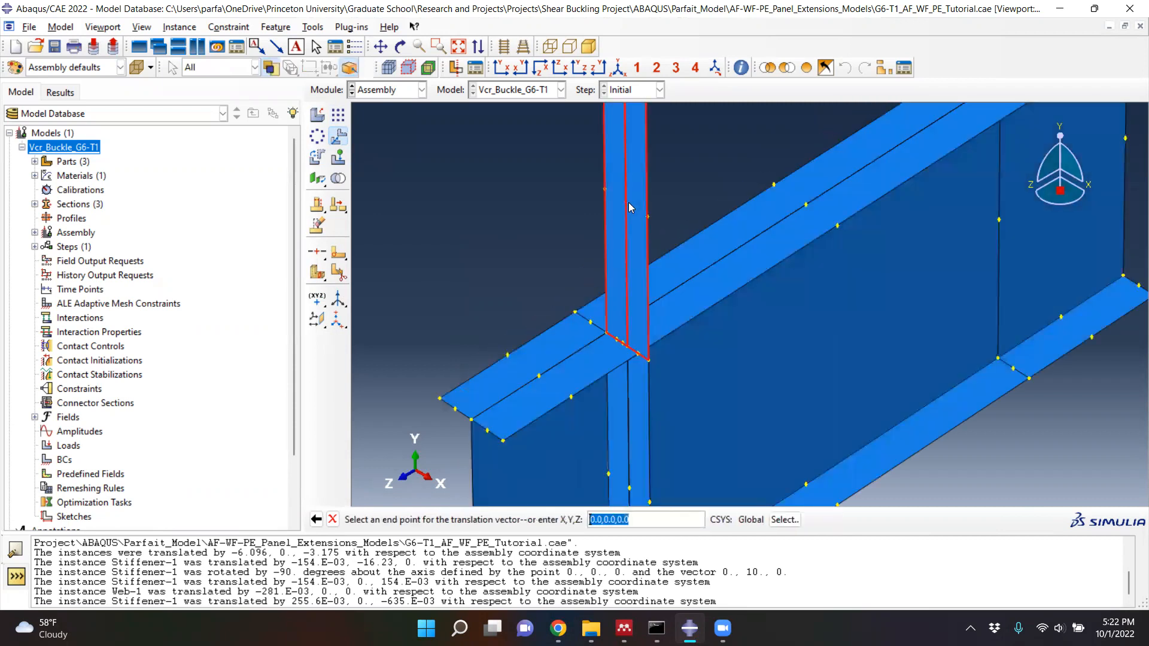
pyautogui.click(997, 218)
pyautogui.scroll(2, 615, 356)
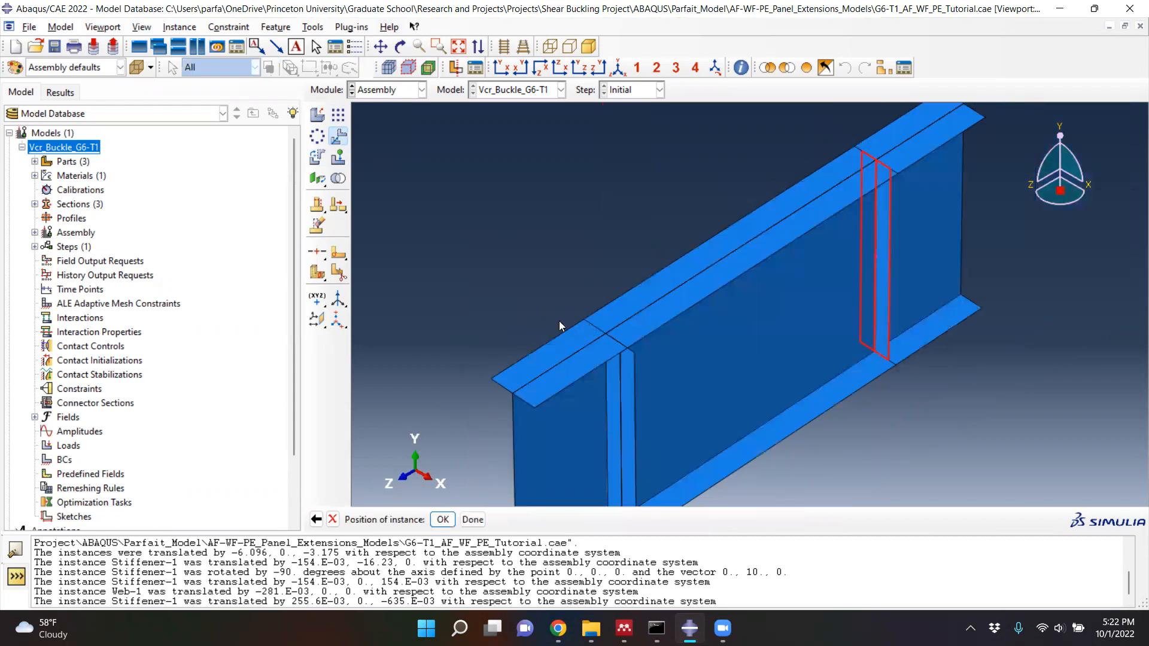
pyautogui.scroll(2, 464, 493)
pyautogui.scroll(-2, 465, 493)
pyautogui.click(443, 520)
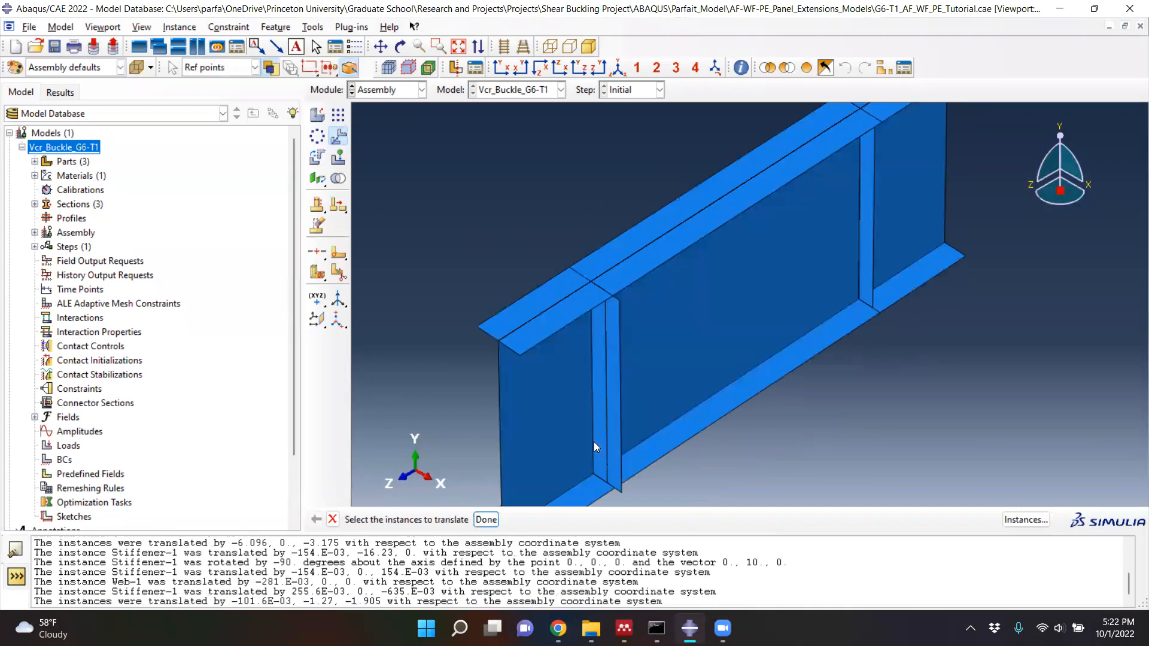
# - Translate the near outer stiffener copy from the midpoint of its outer vertical edge to the midpoint of the web's near partition line
pyautogui.click(613, 404)
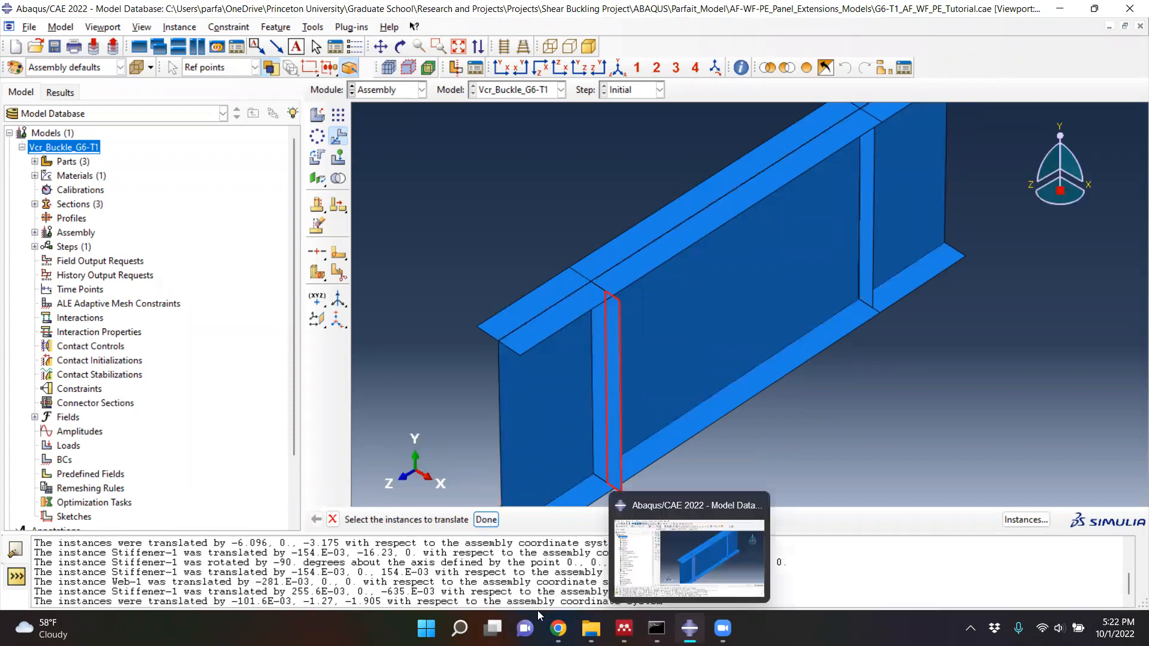
pyautogui.click(486, 519)
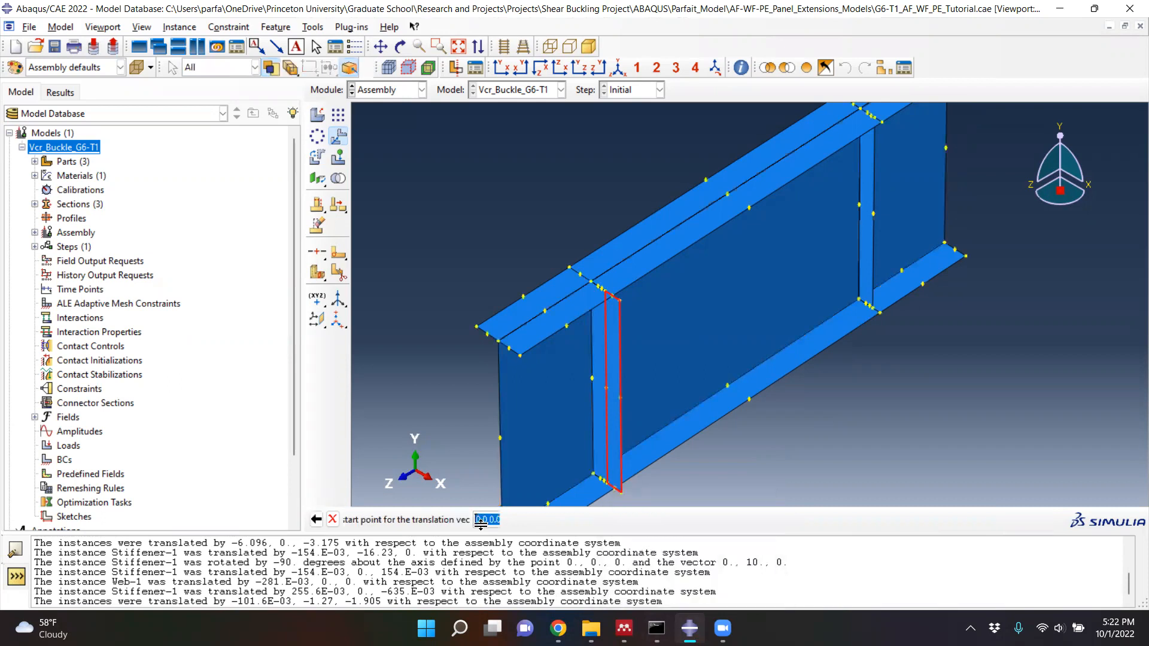
pyautogui.click(621, 396)
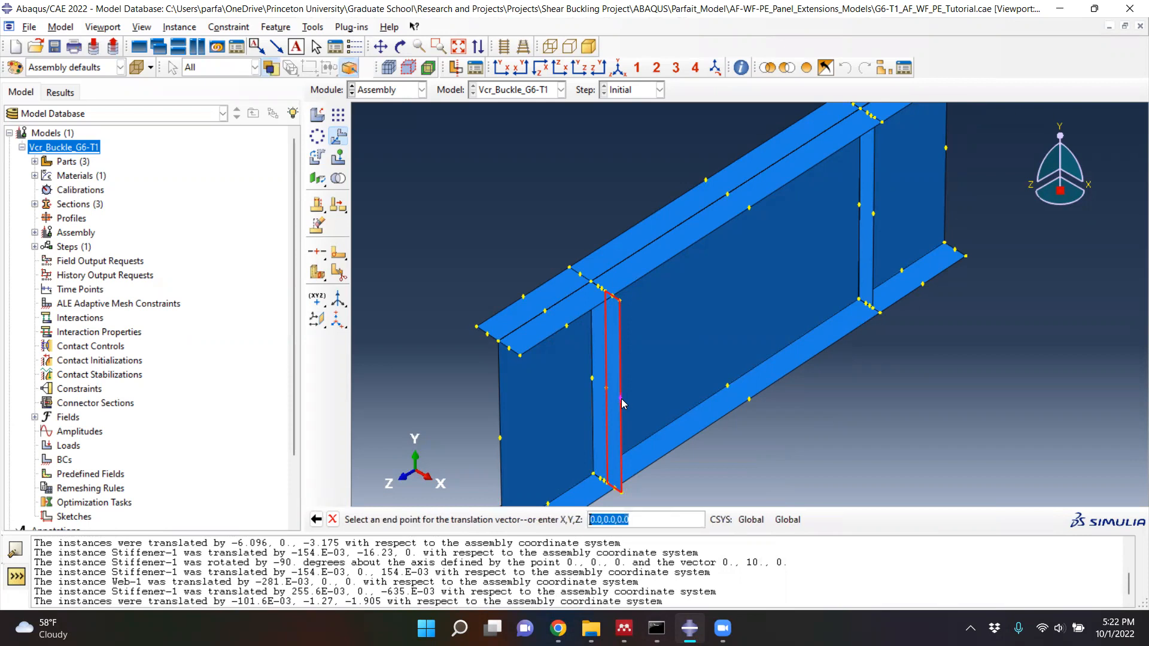
pyautogui.click(590, 376)
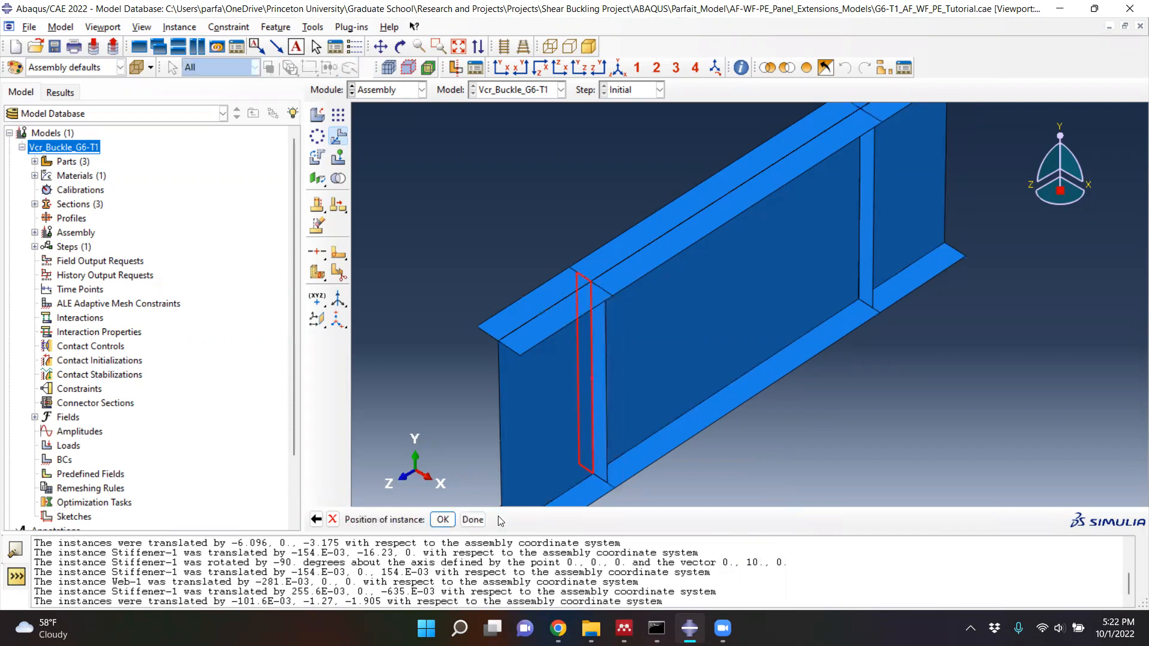
pyautogui.click(443, 520)
pyautogui.click(486, 520)
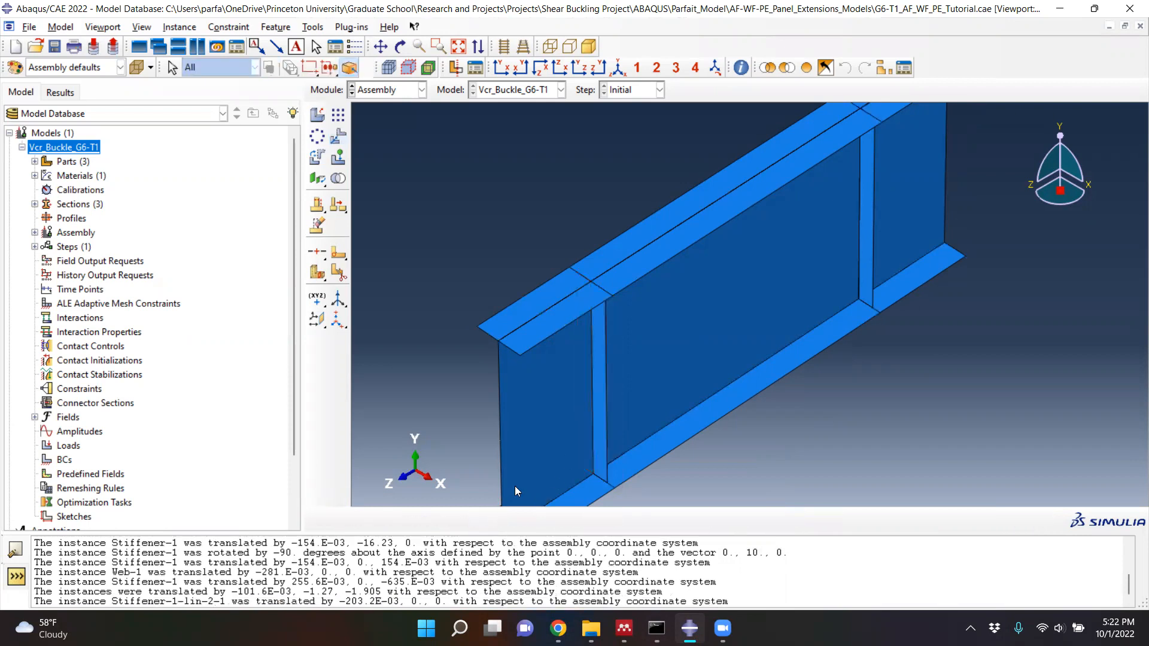
pyautogui.scroll(3, 614, 369)
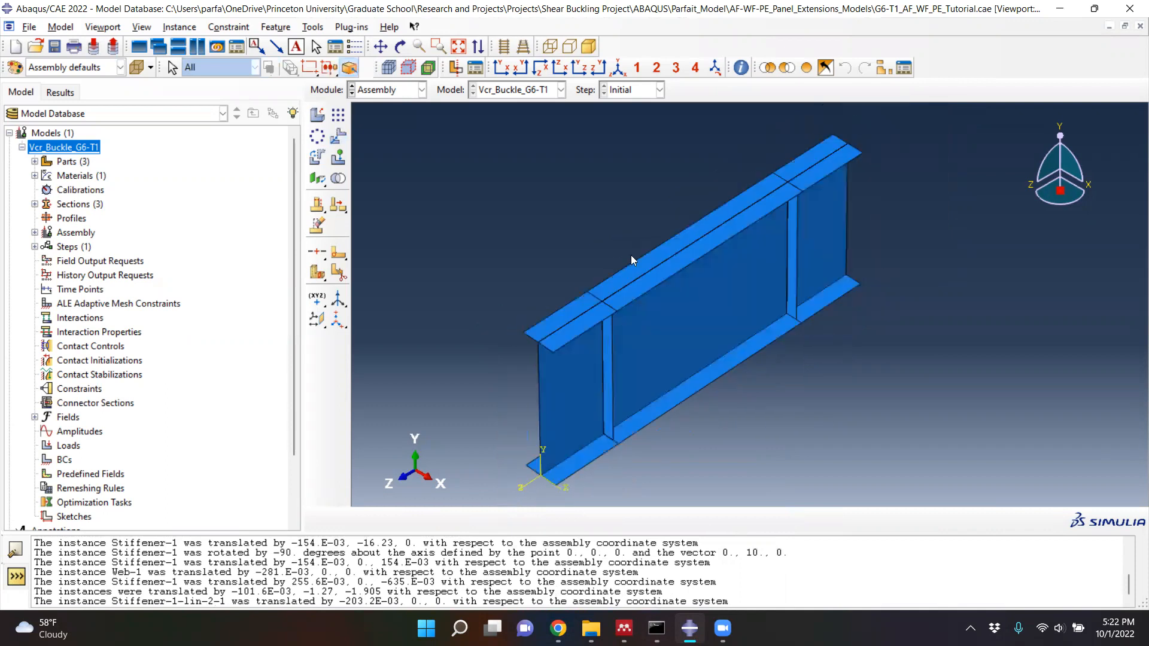
pyautogui.click(620, 63)
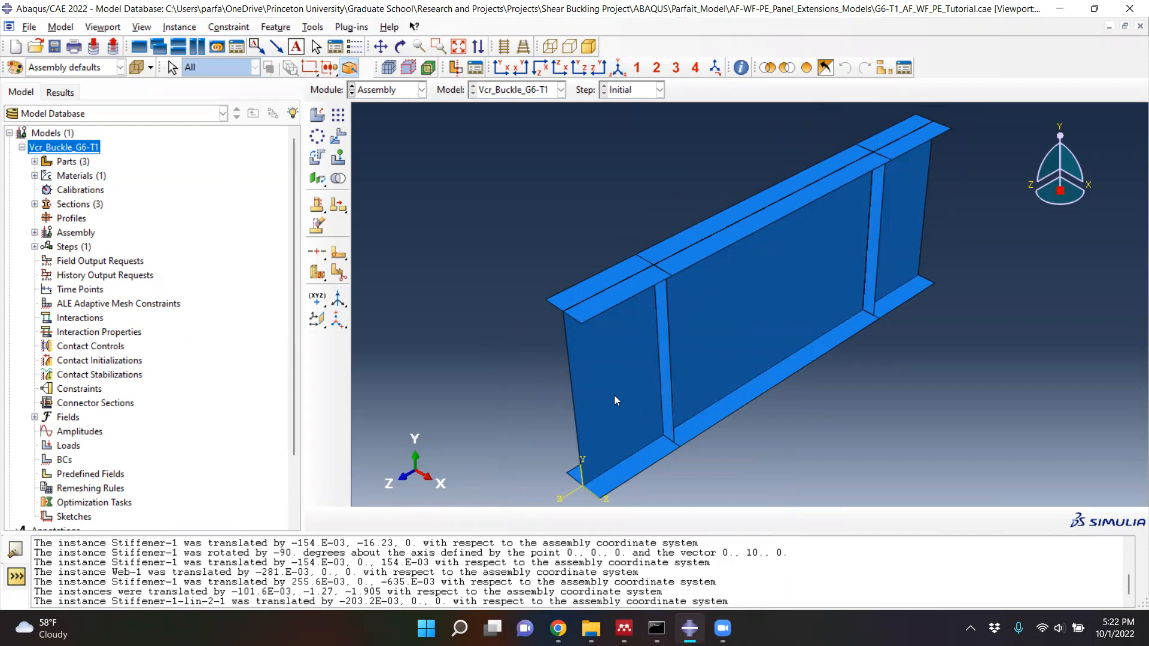
pyautogui.moveTo(580, 387)
pyautogui.keyDown('ctrl'); pyautogui.keyDown('alt'); pyautogui.mouseDown()
pyautogui.moveTo(715, 389)
pyautogui.moveTo(743, 406)
pyautogui.moveTo(827, 271)
pyautogui.moveTo(901, 285)
pyautogui.moveTo(843, 302)
pyautogui.moveTo(839, 321)
pyautogui.mouseUp(); pyautogui.keyUp('alt'); pyautogui.keyUp('ctrl')
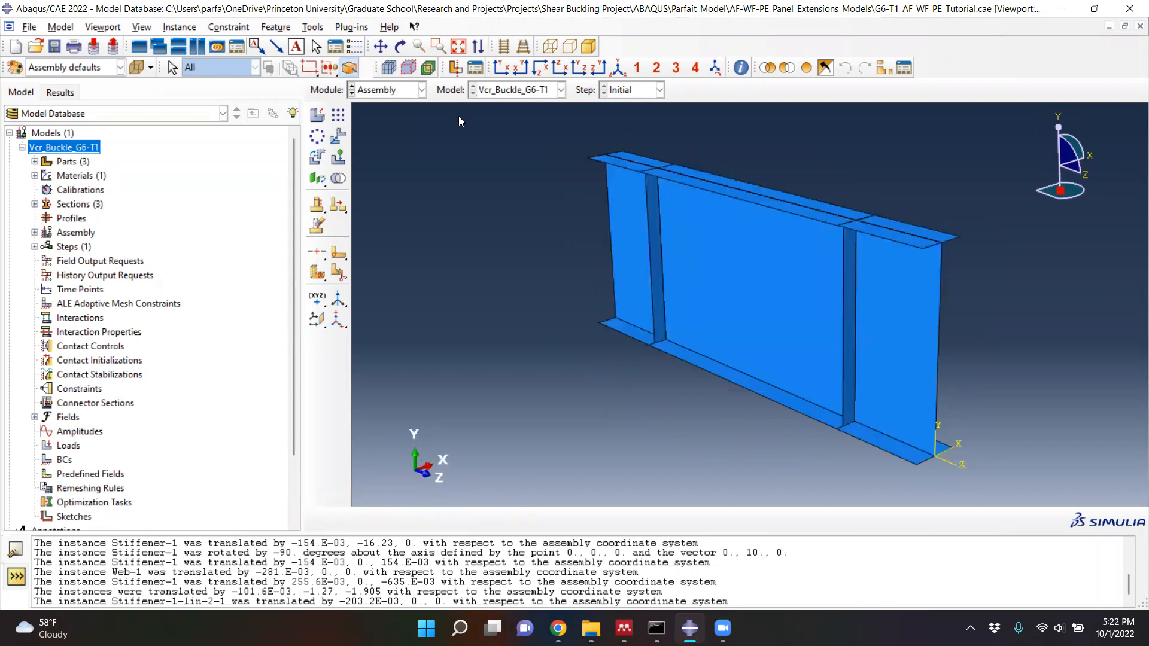
pyautogui.click(618, 68)
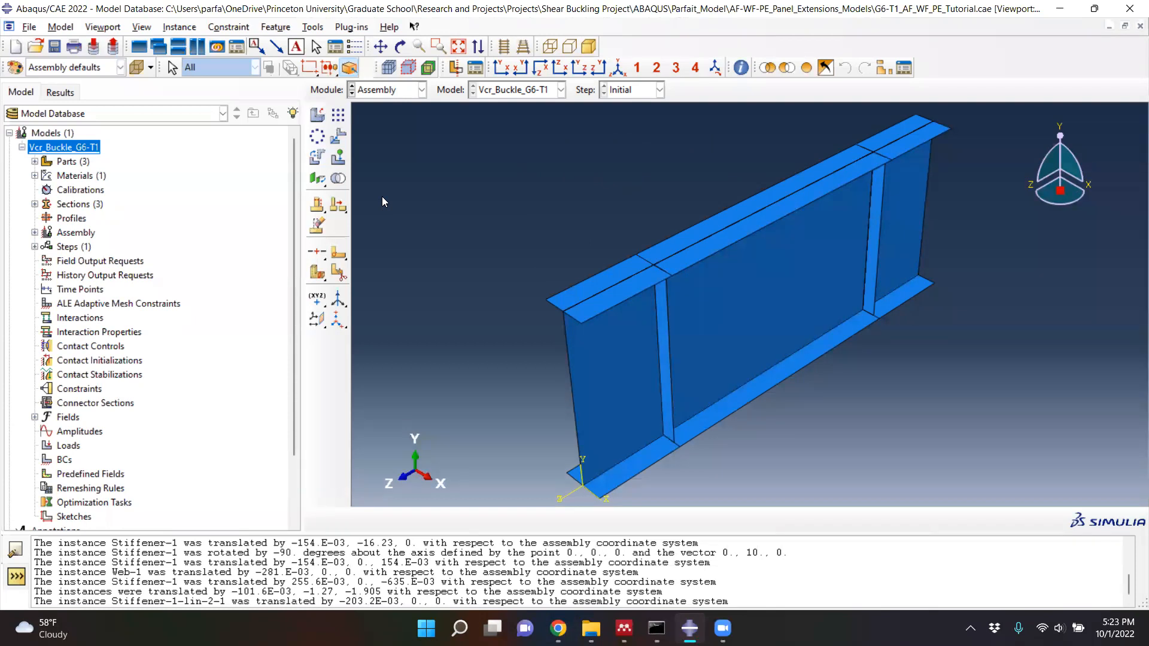
pyautogui.click(337, 180)
pyautogui.moveTo(426, 175); pyautogui.dragTo(283, 156)
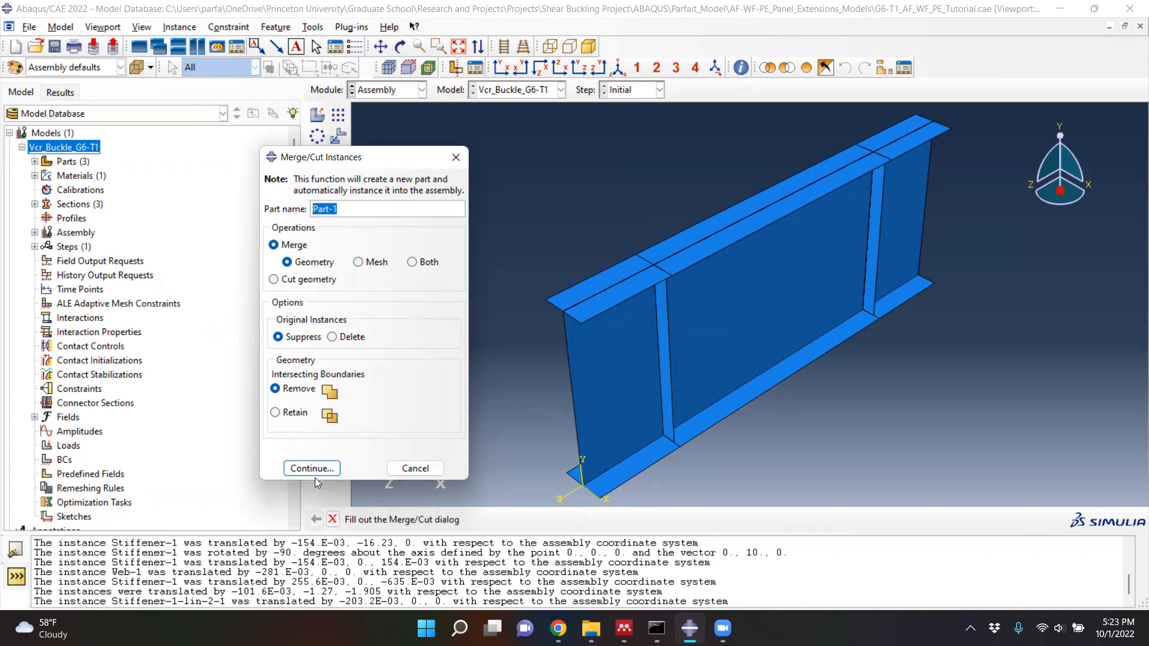
pyautogui.click(400, 468)
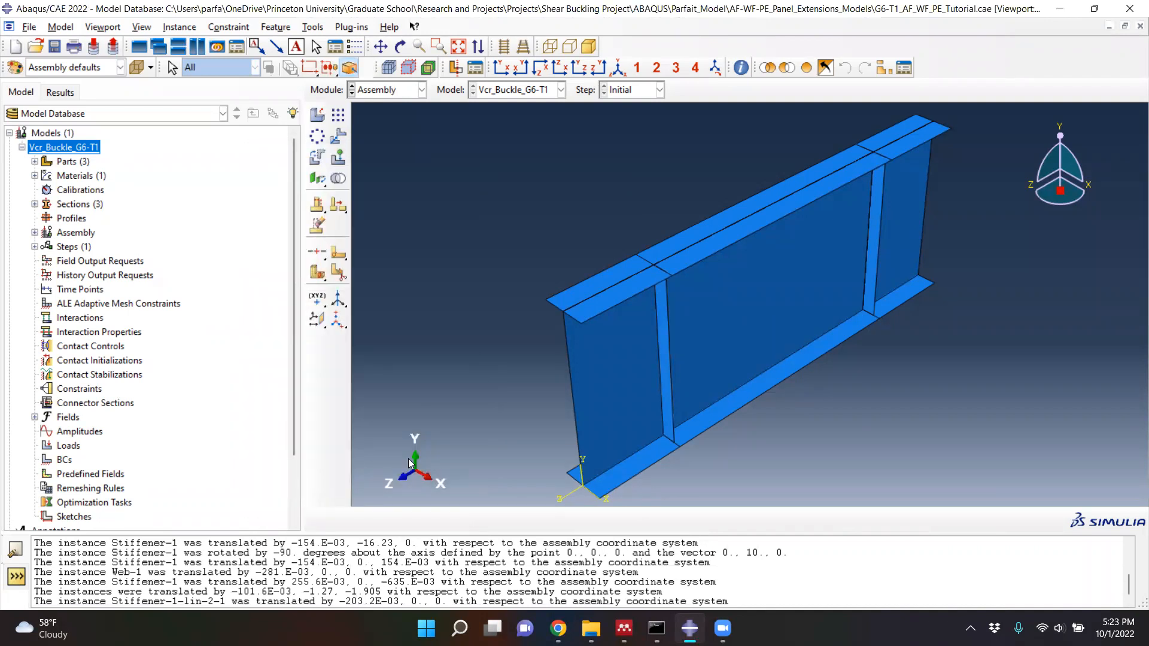
# - Create a Static, General analysis step named Static General after the Initial step, with Nlgeom on
pyautogui.click(408, 94)
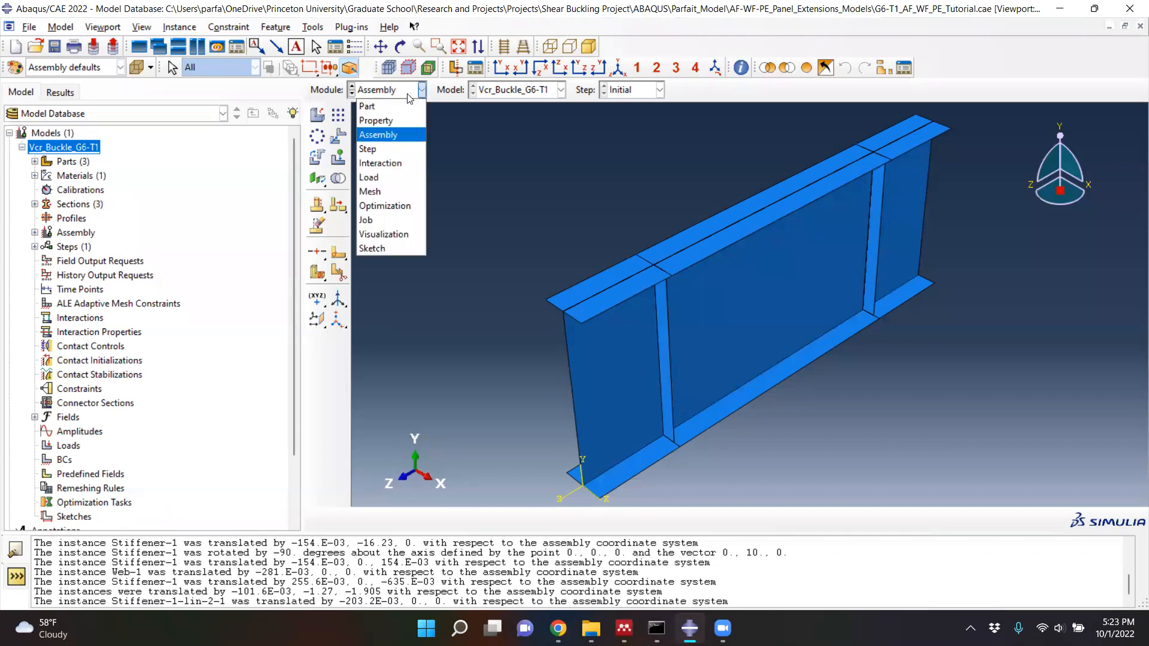
pyautogui.click(389, 151)
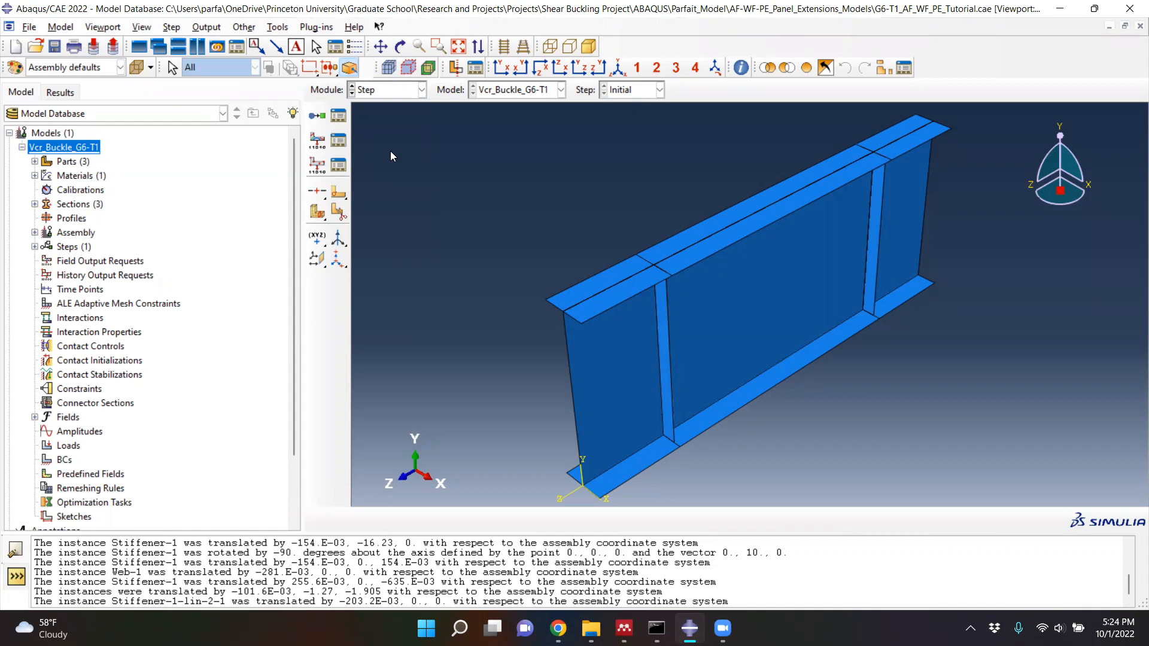
pyautogui.click(315, 118)
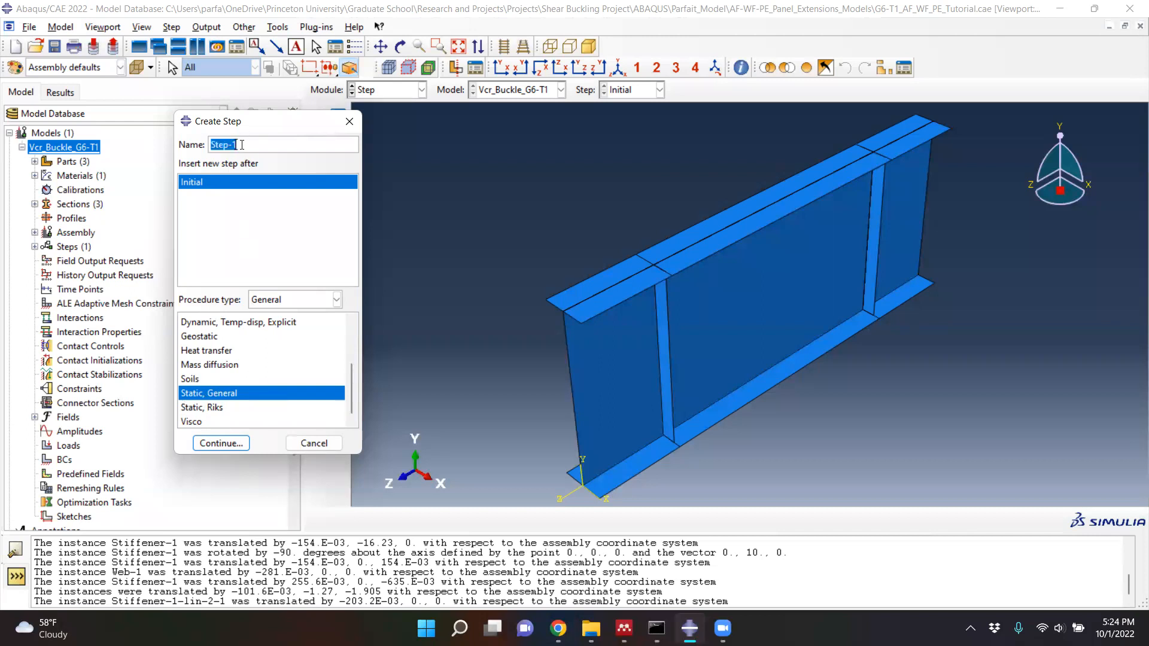
pyautogui.write('Ste')
pyautogui.press('BackSpace')
pyautogui.press('BackSpace')
pyautogui.write('tatic General')
pyautogui.click(218, 445)
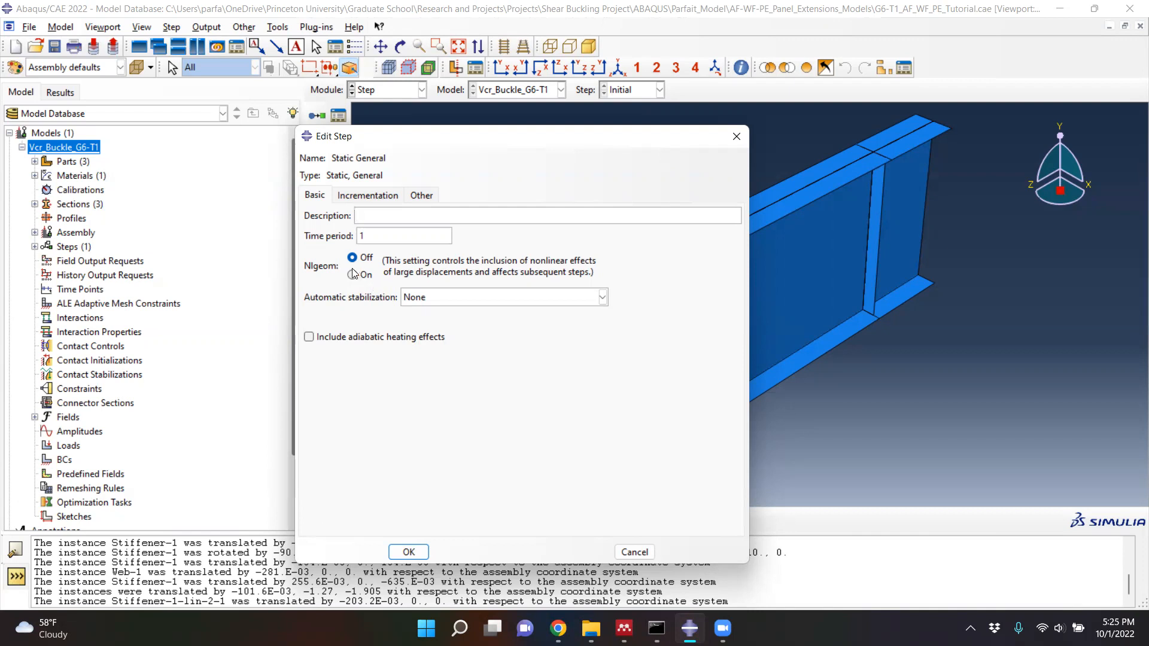
pyautogui.click(355, 274)
pyautogui.click(408, 550)
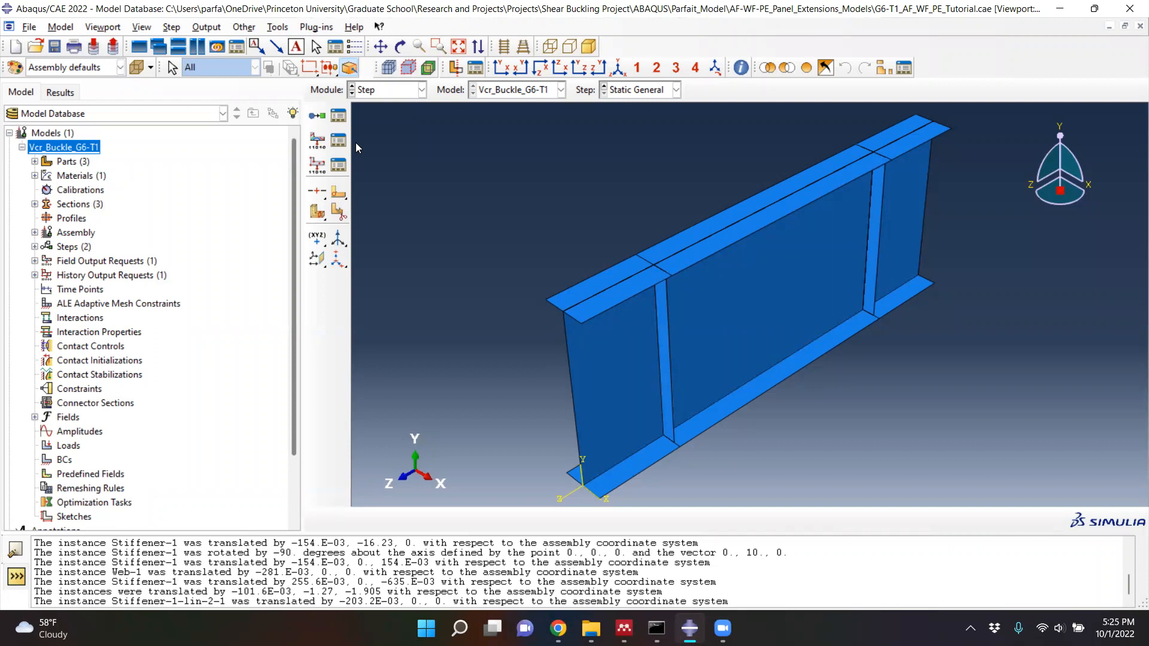
# - Create a linear perturbation Buckle step named Eigenvalue after the Static General step
pyautogui.click(322, 117)
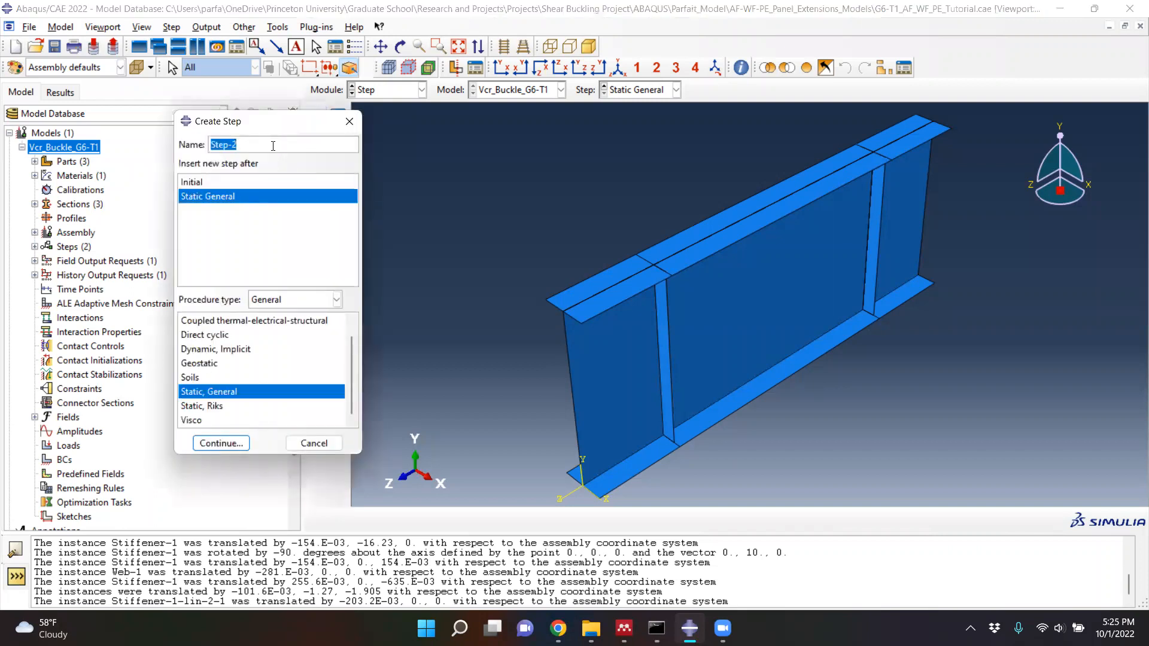
pyautogui.write('Eigenvalue')
pyautogui.click(285, 302)
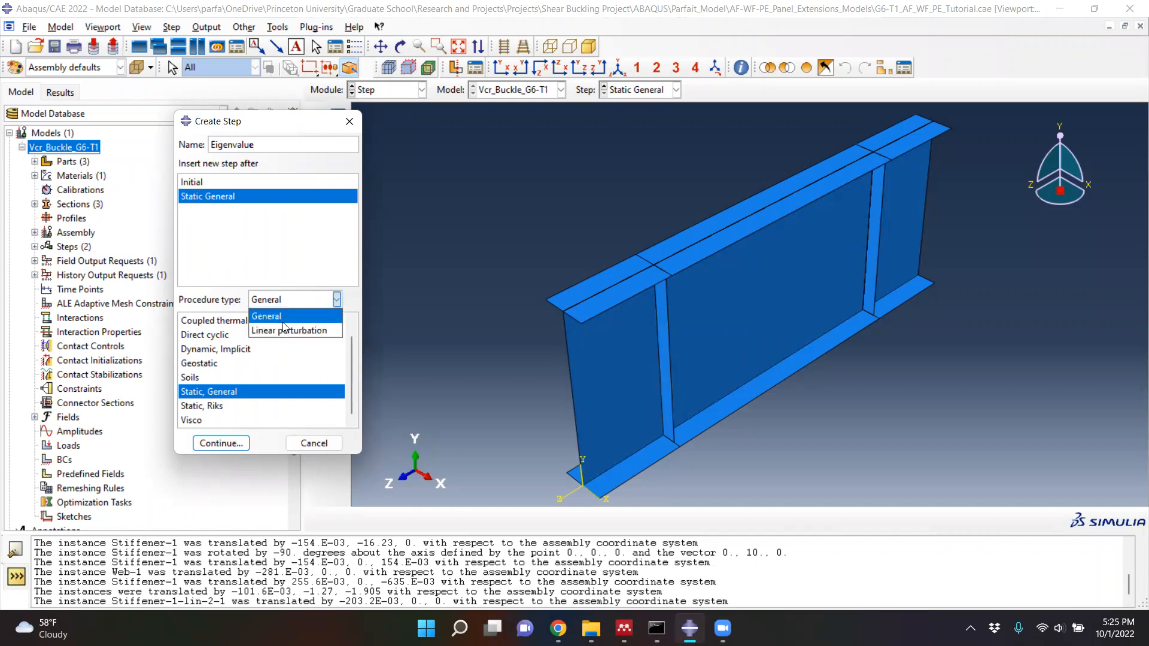
pyautogui.click(285, 331)
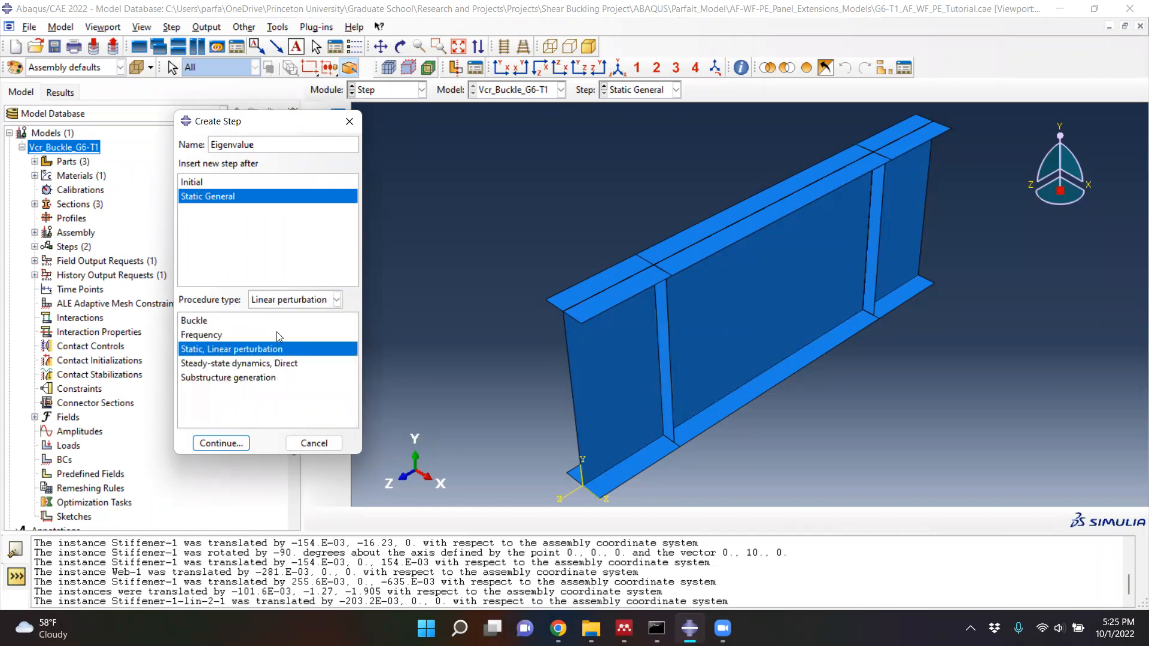
pyautogui.click(221, 322)
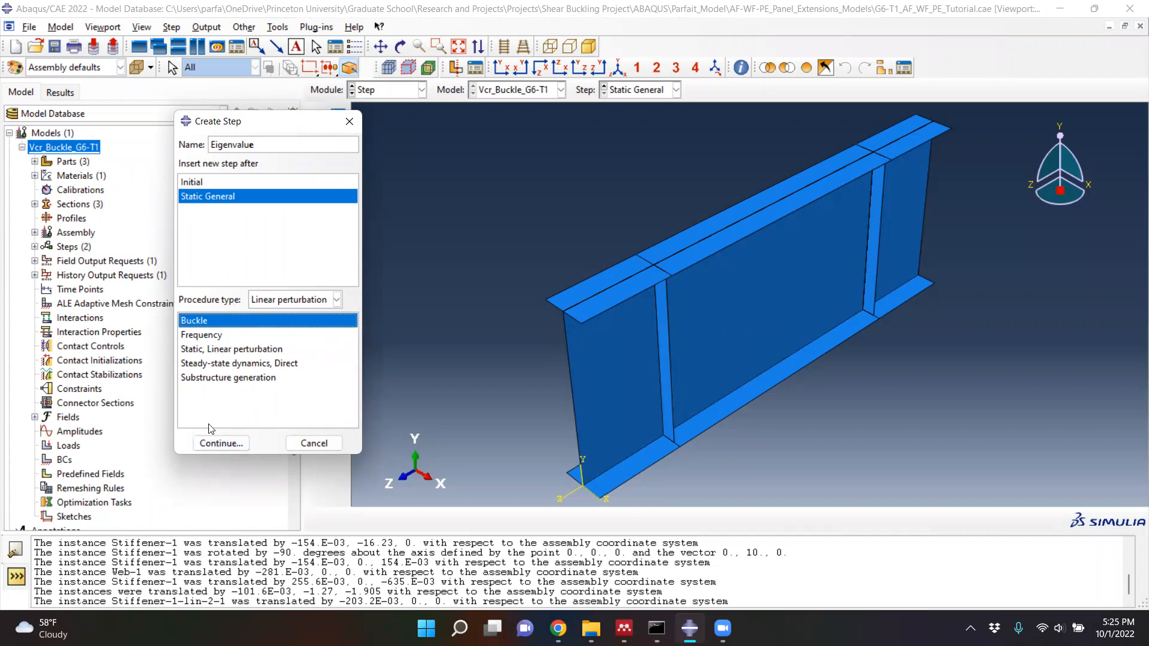
pyautogui.click(212, 444)
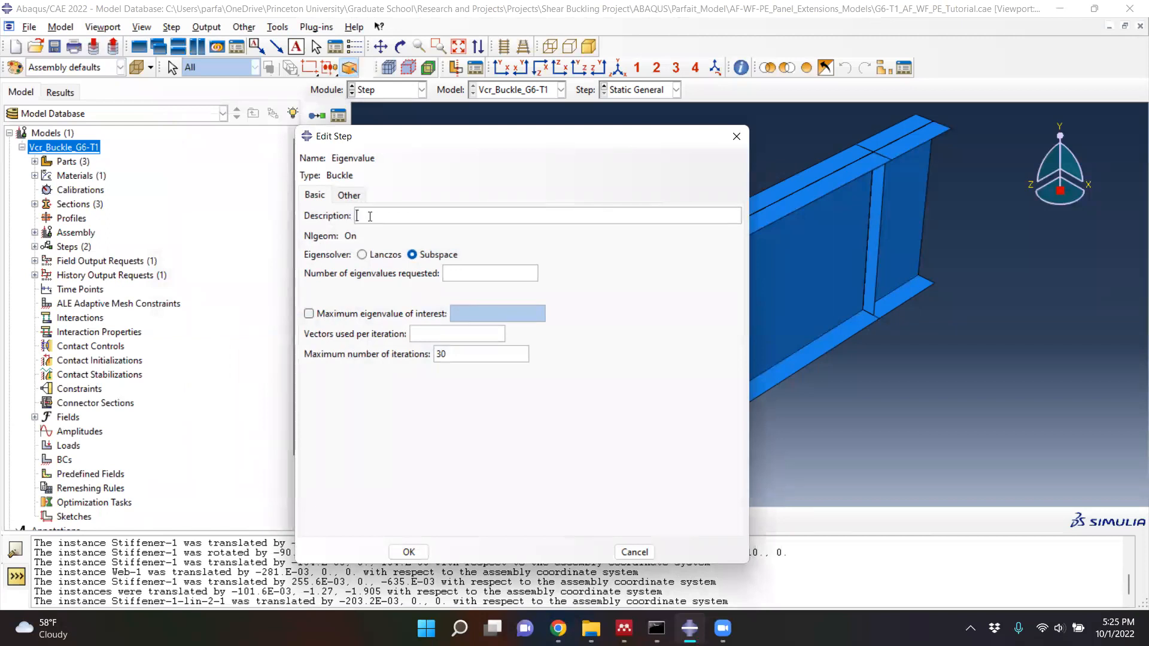
# - Describe the buckle step as Eigenvalue Analysis, request 10 eigenvalues, and review the list of analysis steps
pyautogui.write('Eigenvalue Analysis')
pyautogui.click(453, 276)
pyautogui.write('10')
pyautogui.click(409, 551)
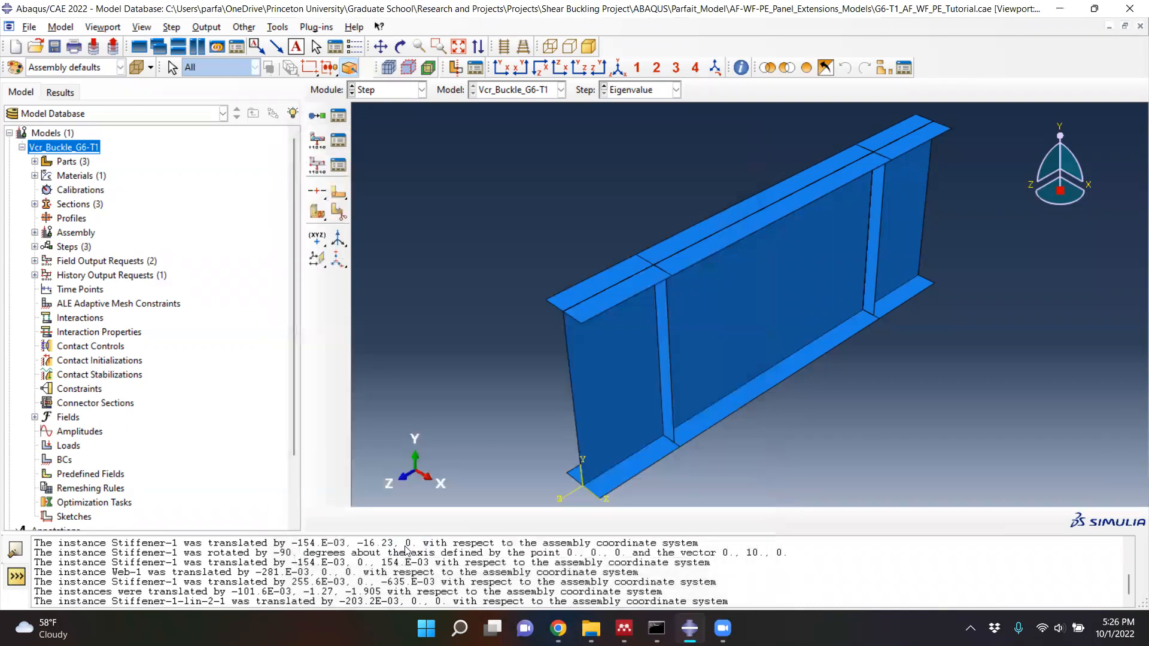
pyautogui.click(337, 117)
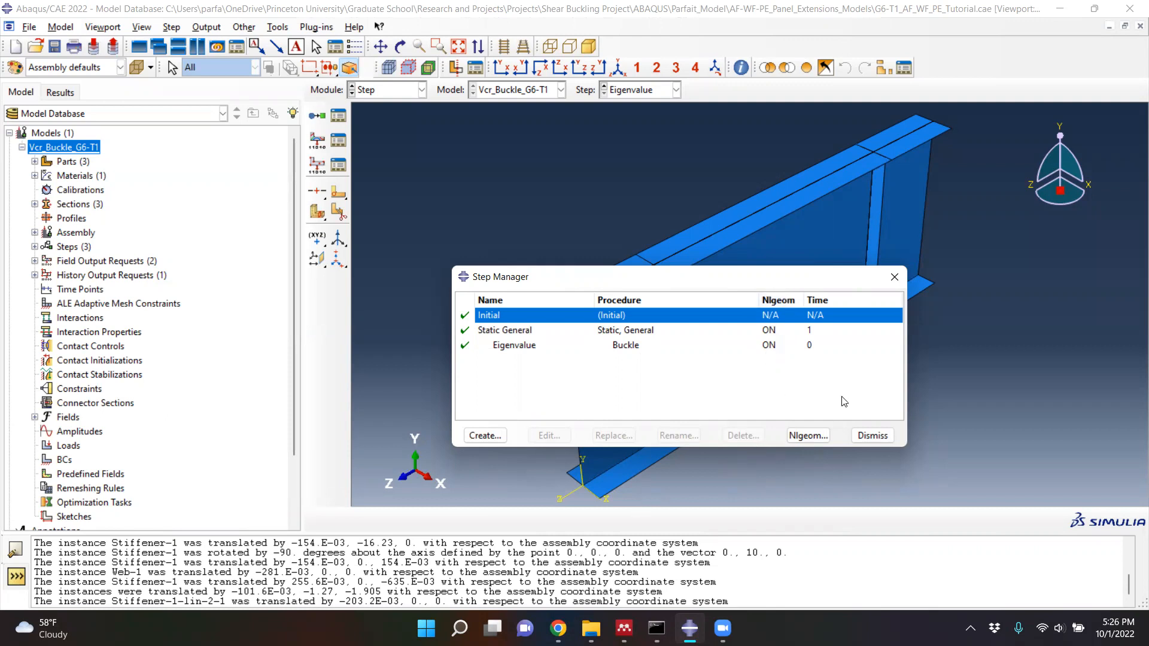
pyautogui.click(894, 276)
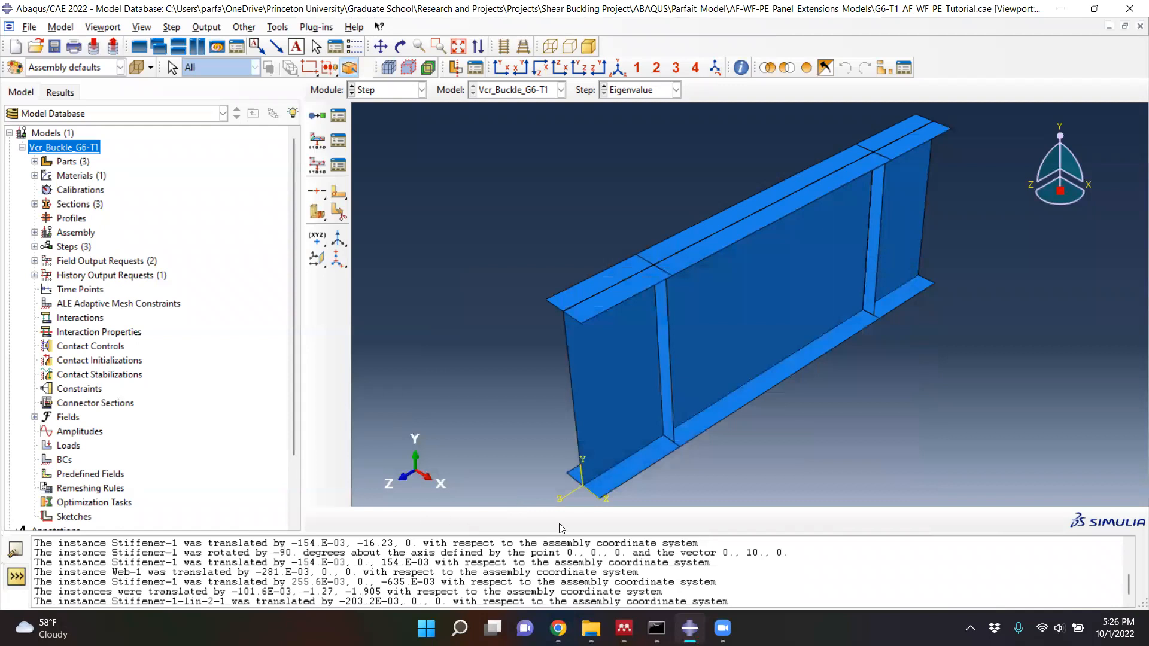
# - Start a tie constraint named Weld_web_flanges in the Interaction module, with Surface as the main type
pyautogui.click(404, 95)
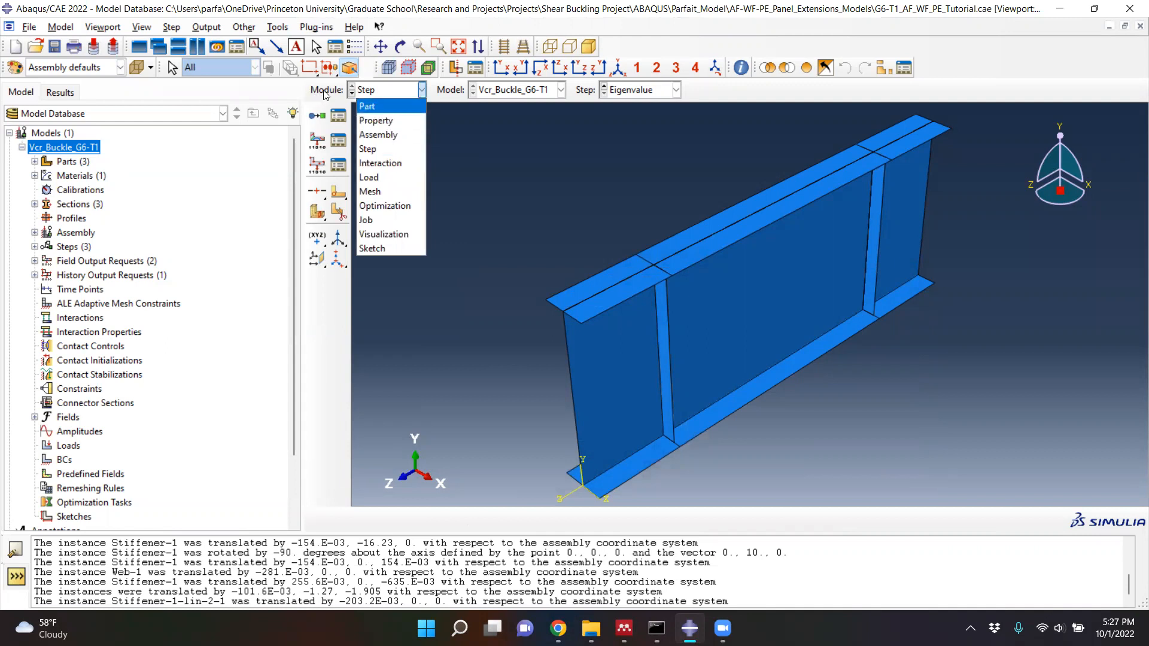
pyautogui.click(413, 89)
pyautogui.click(413, 92)
pyautogui.click(378, 164)
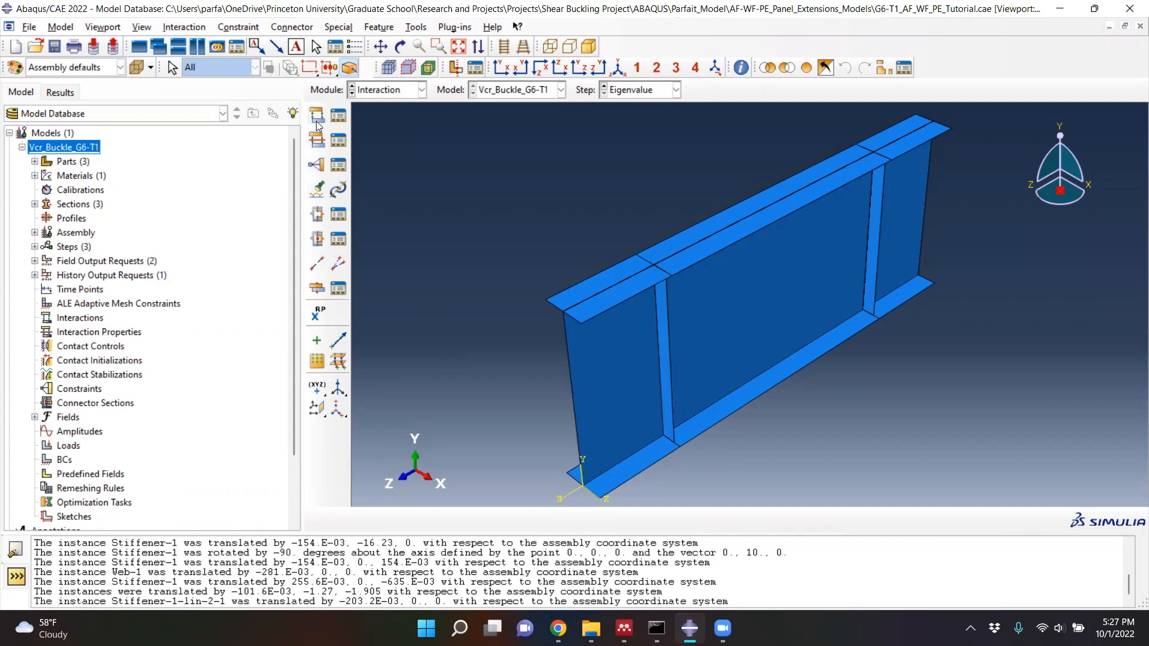
pyautogui.click(318, 165)
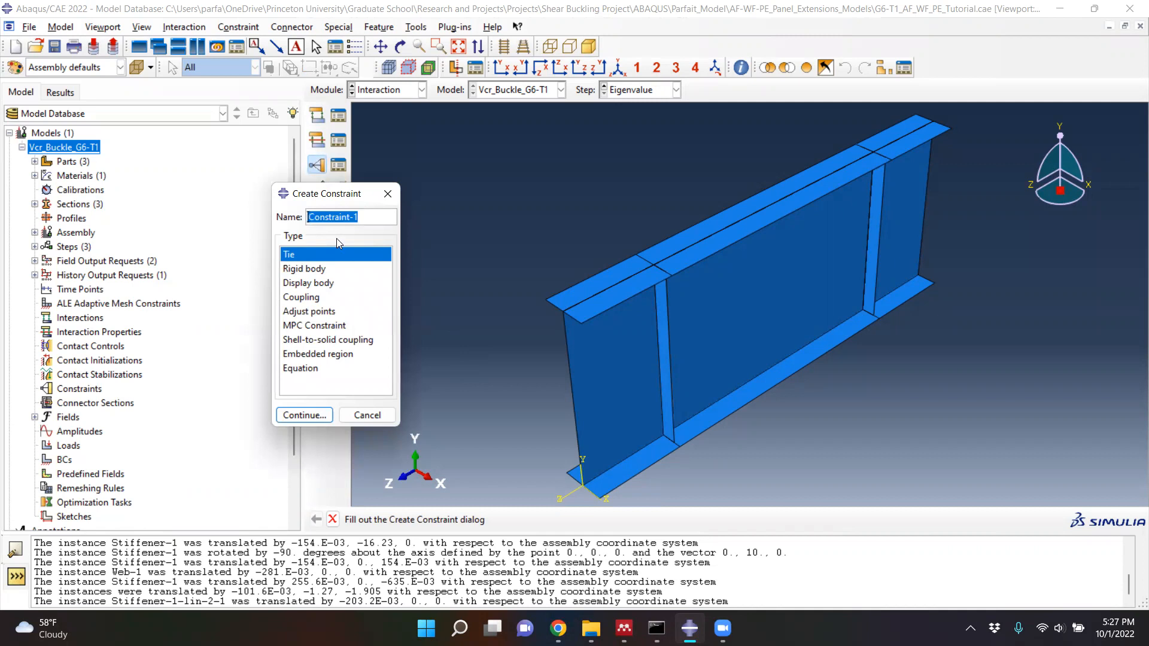
pyautogui.write('We')
pyautogui.write('d_web_flanges')
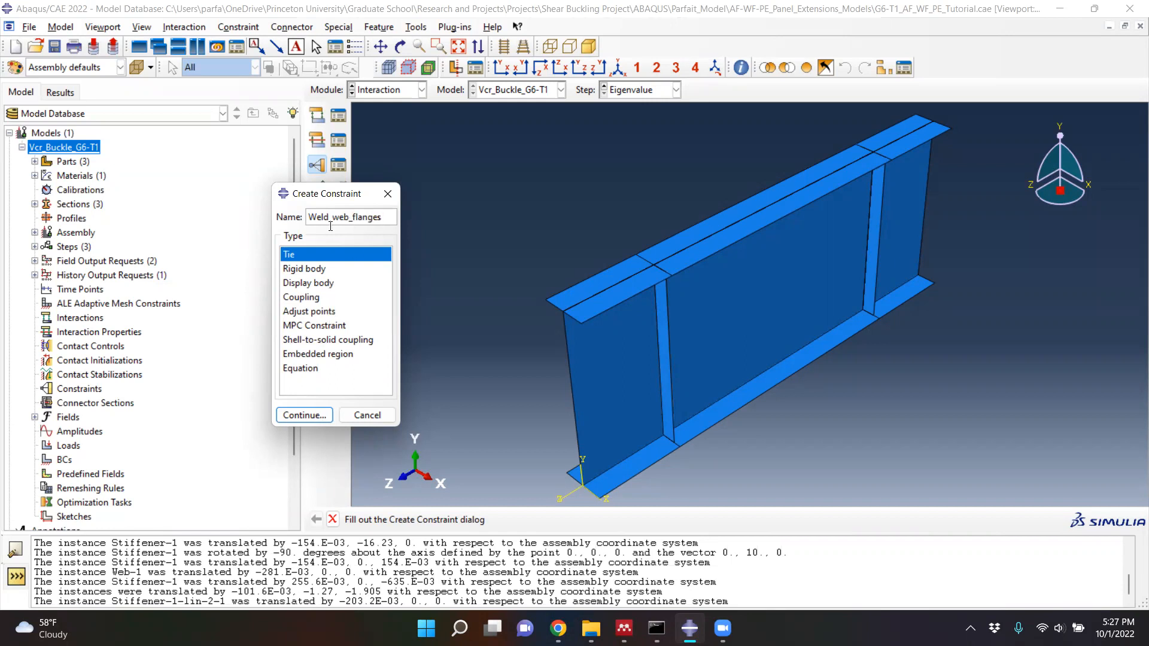
pyautogui.click(312, 417)
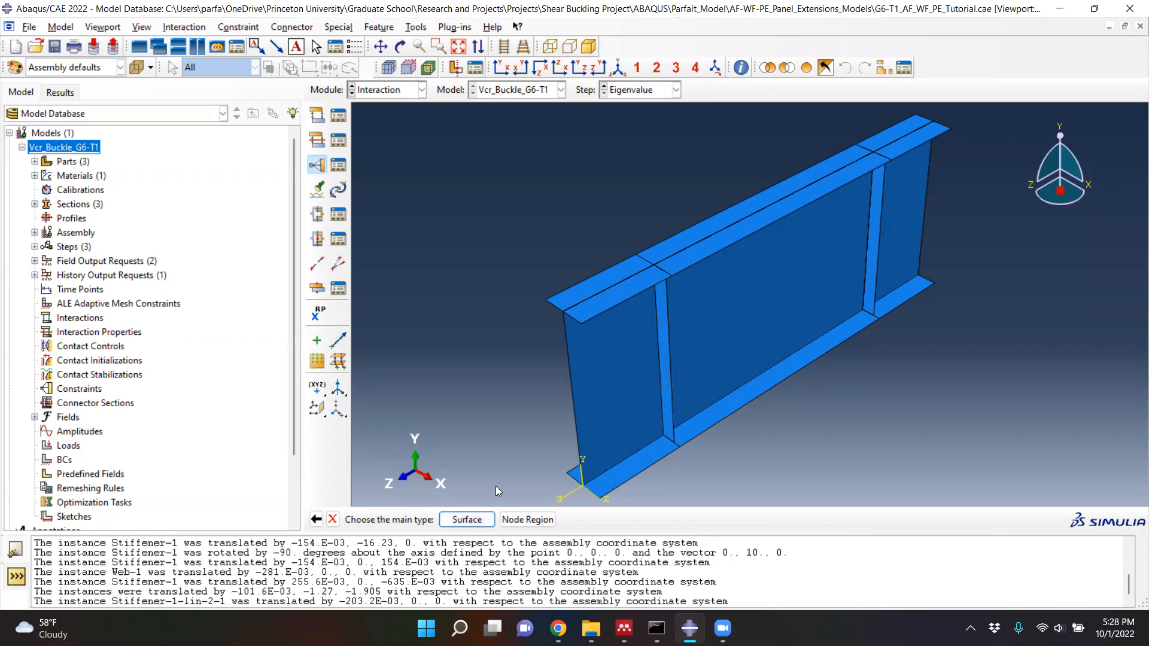
pyautogui.click(458, 519)
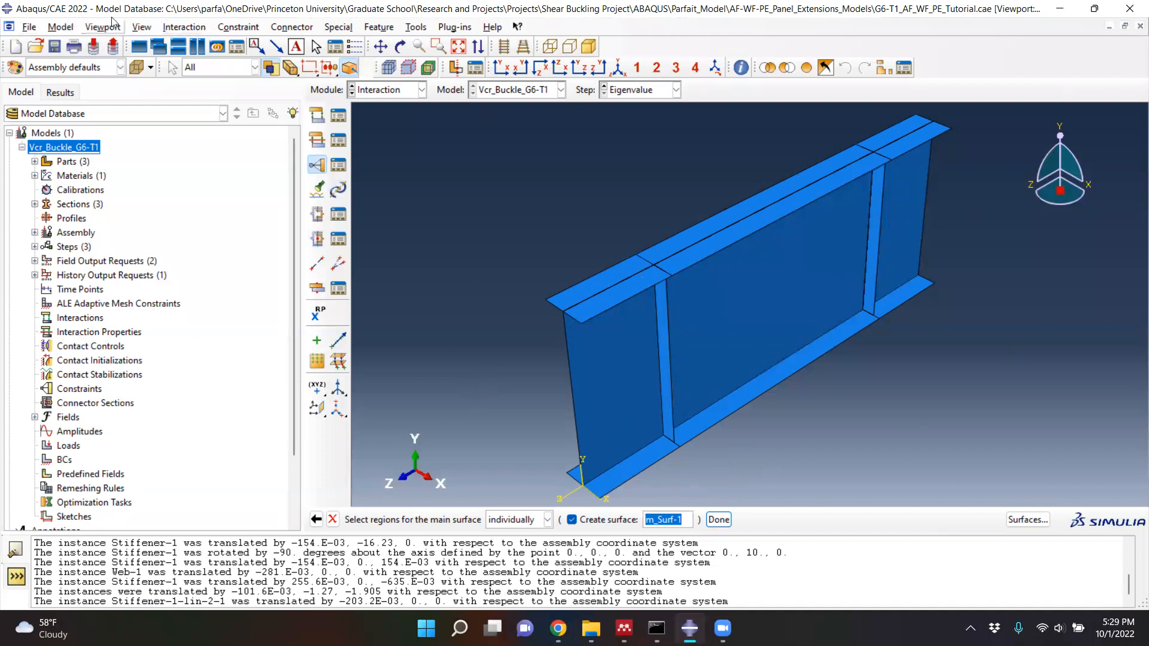
# - Hide both flange instances, Flange-1 and Flange-1-lin-1-2, through the assembly display options so the web edges are exposed
pyautogui.click(142, 28)
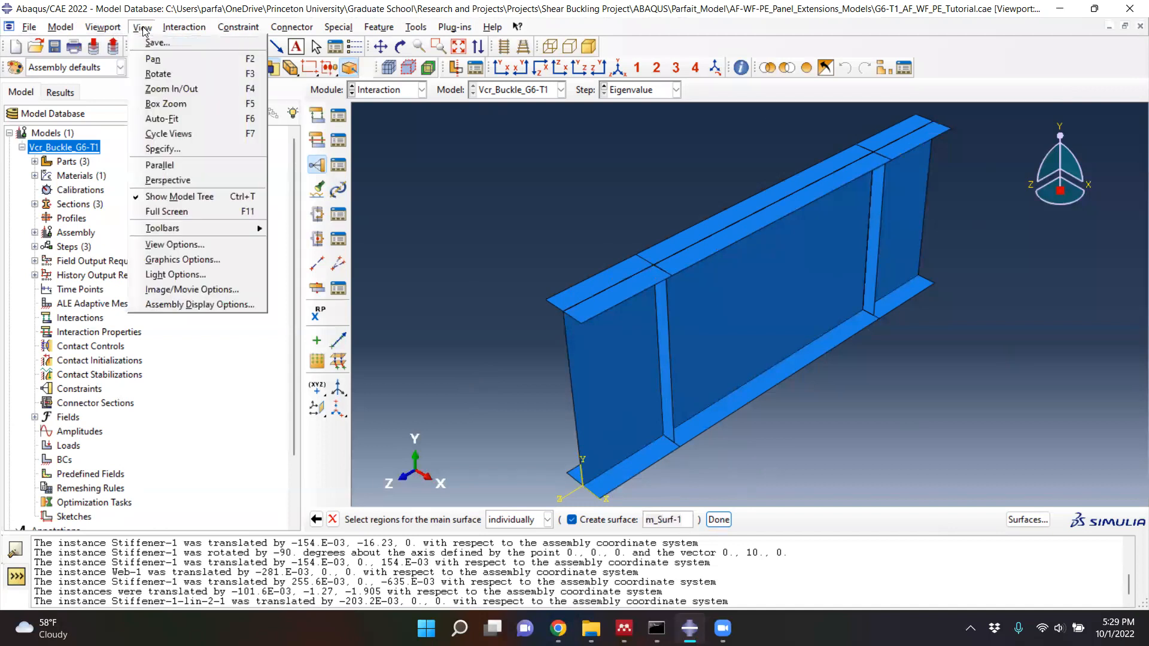
pyautogui.click(198, 309)
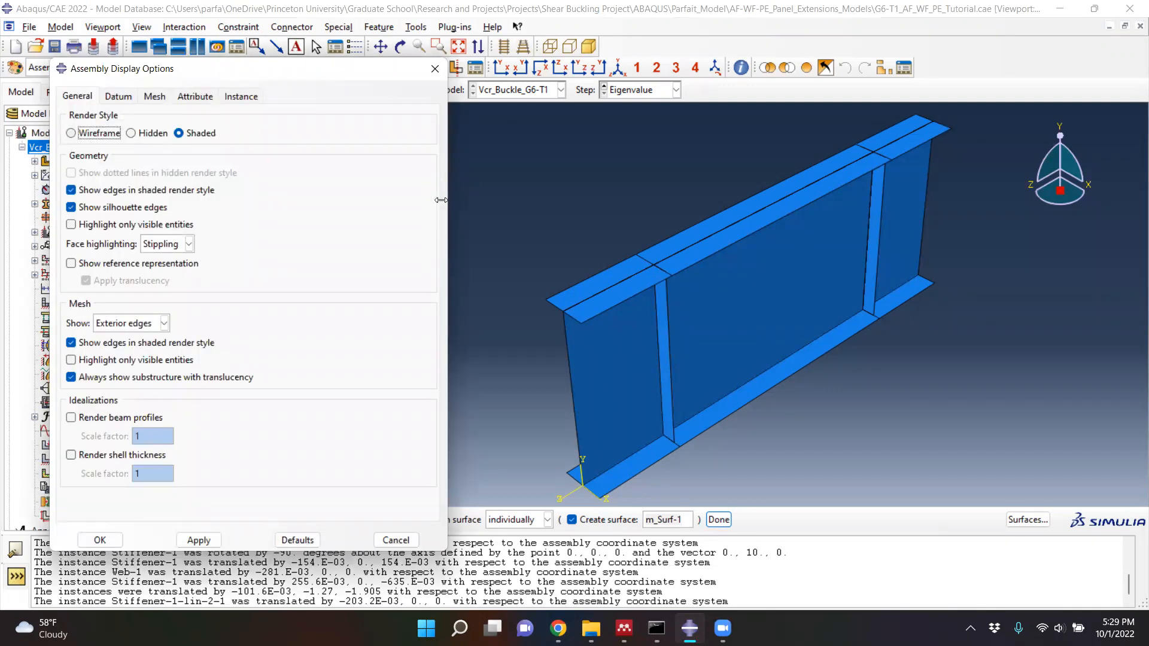
pyautogui.moveTo(442, 200); pyautogui.dragTo(413, 201)
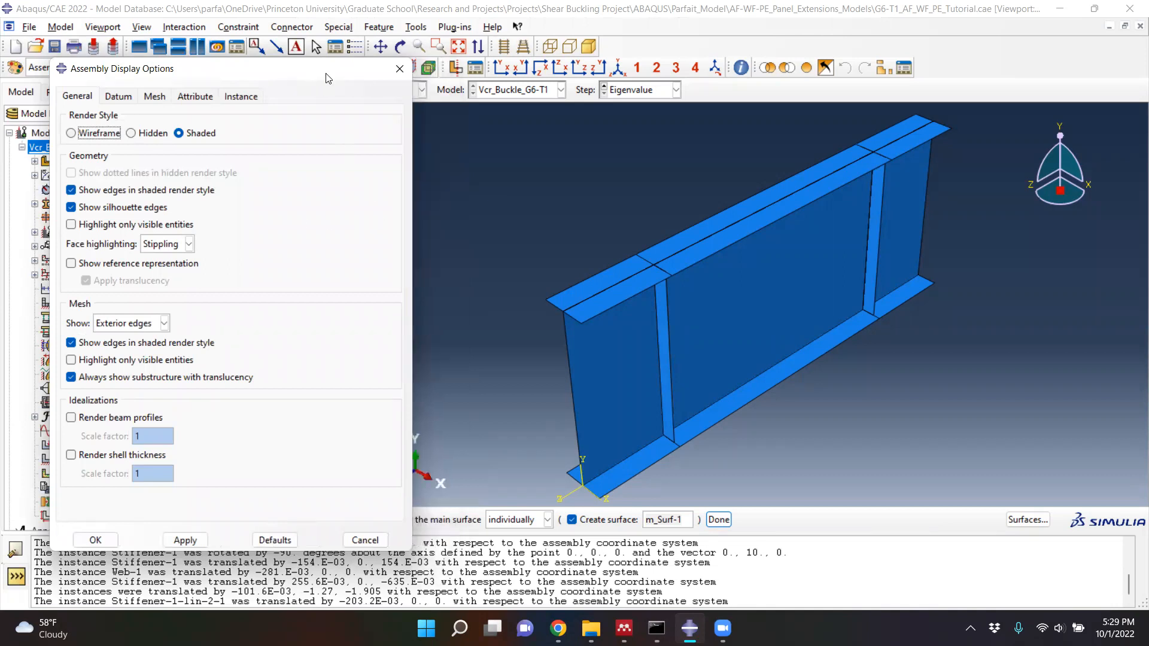
pyautogui.moveTo(326, 77); pyautogui.dragTo(322, 91)
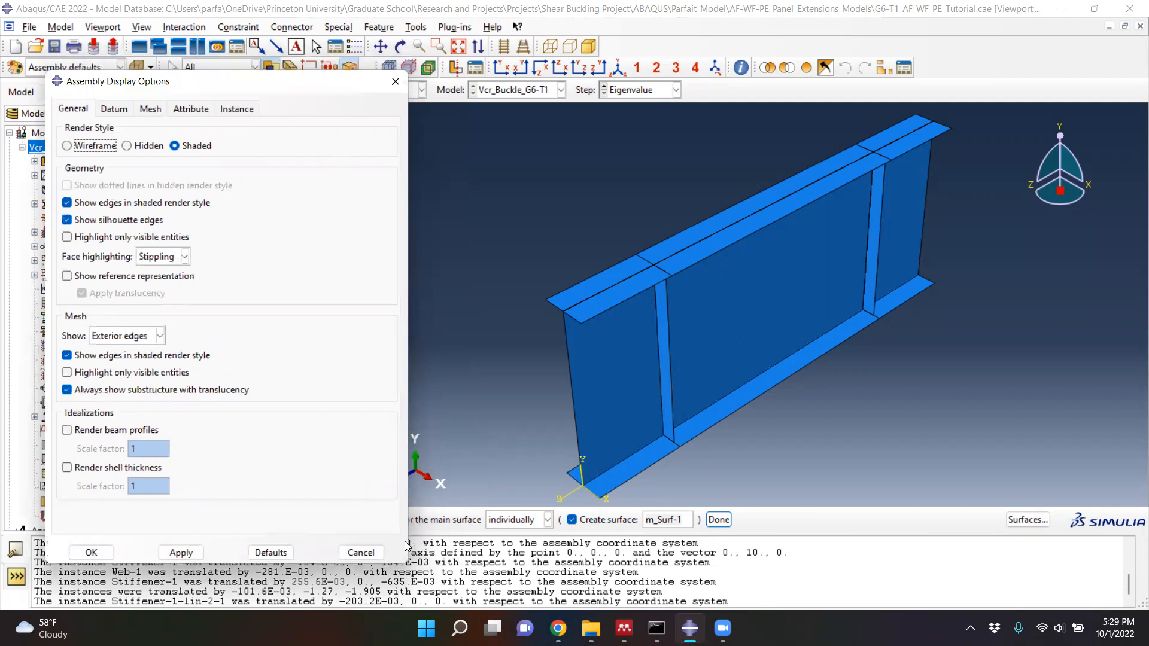
pyautogui.moveTo(405, 545); pyautogui.dragTo(403, 413)
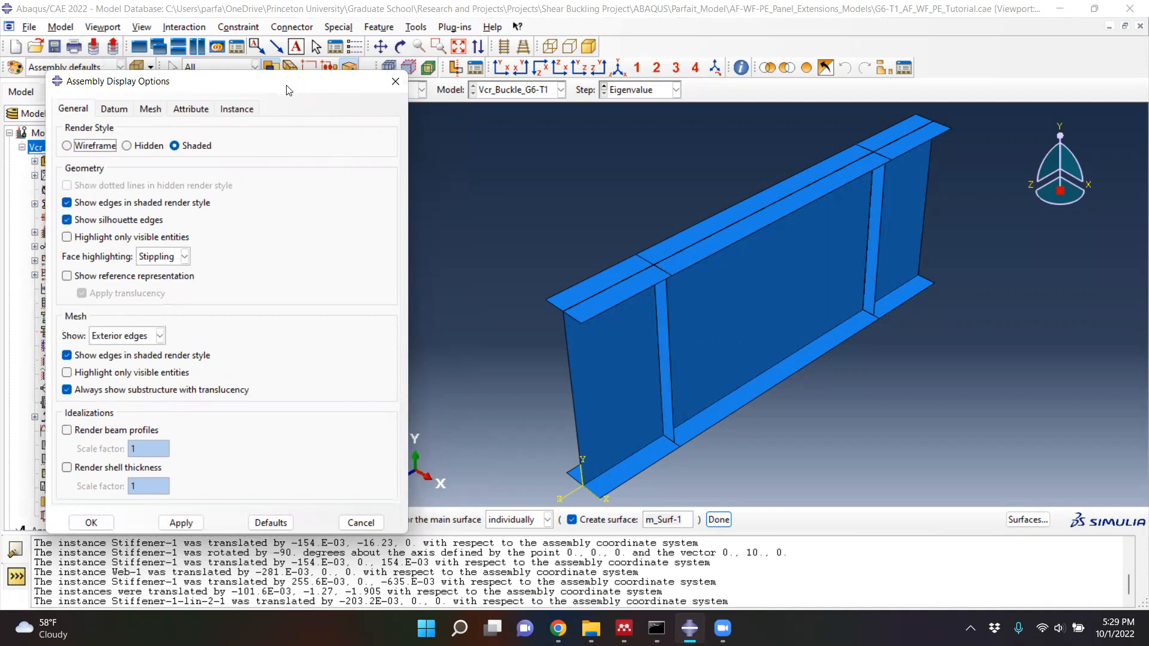
pyautogui.moveTo(288, 90); pyautogui.dragTo(342, 88)
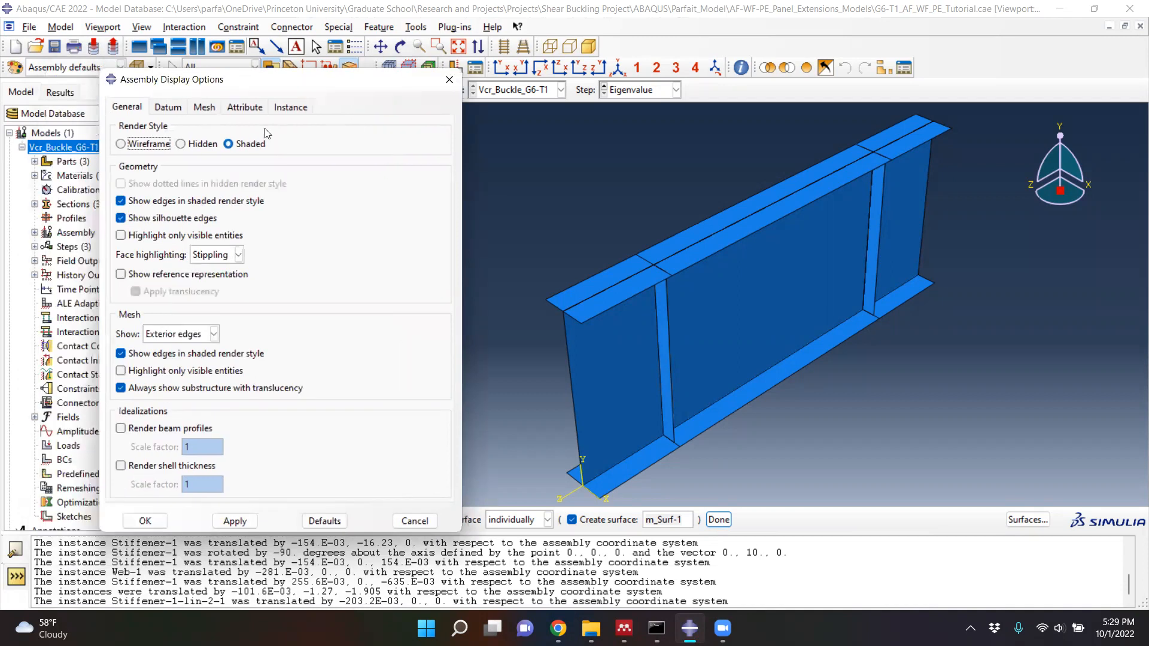
pyautogui.click(291, 108)
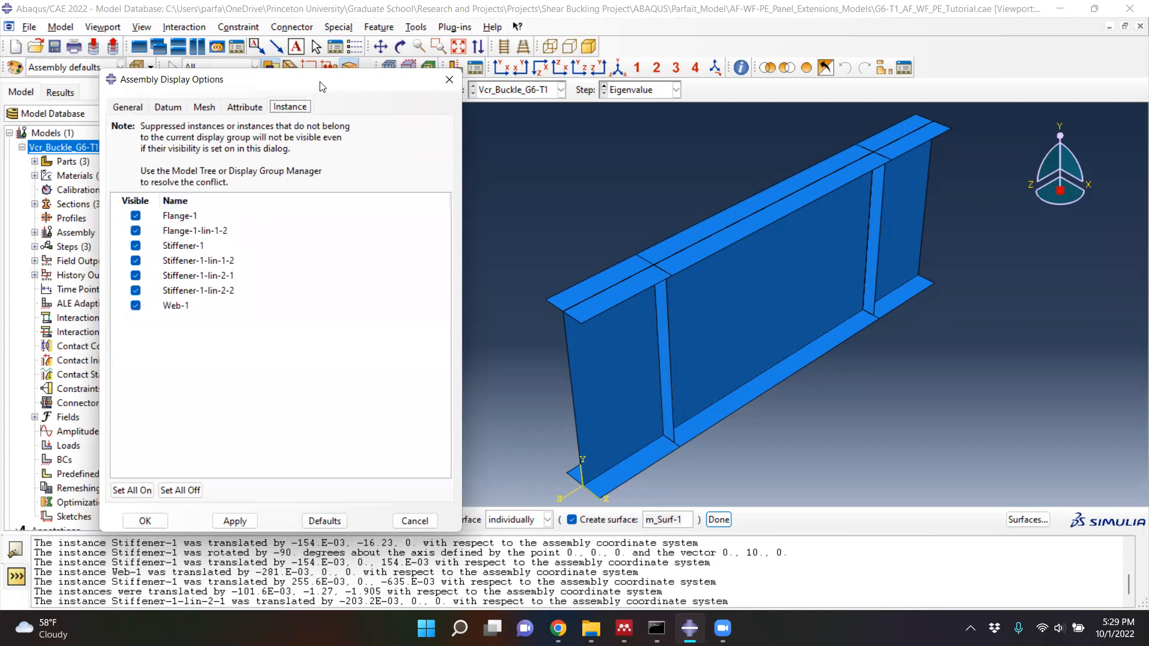
pyautogui.moveTo(320, 87); pyautogui.dragTo(251, 89)
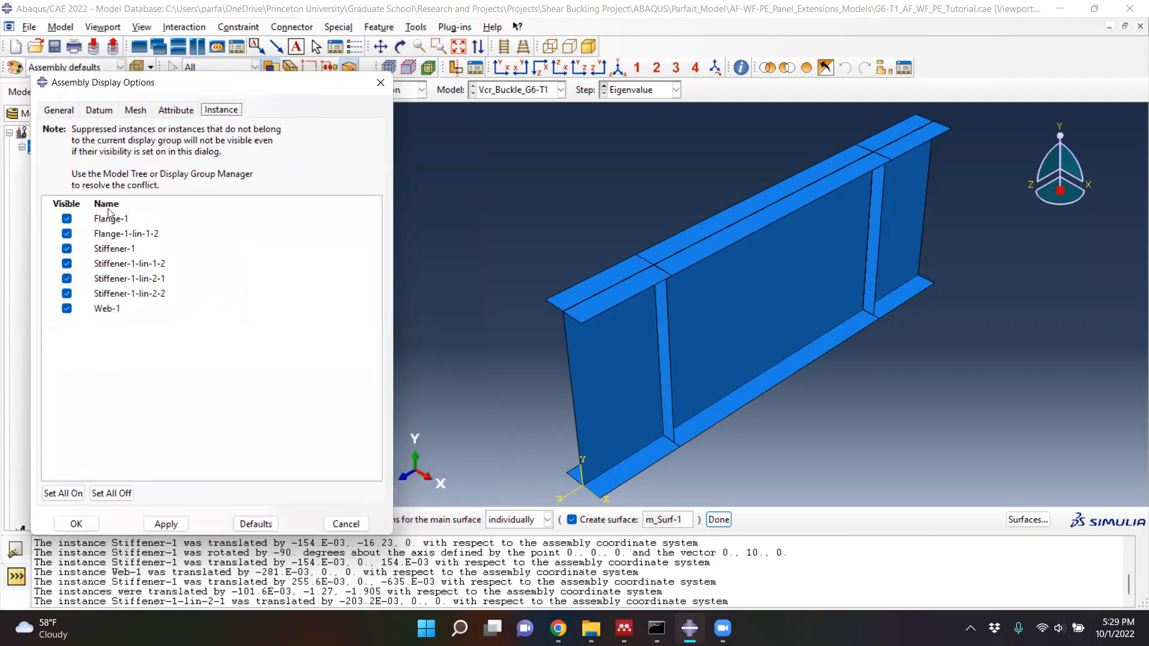
pyautogui.click(66, 219)
pyautogui.click(66, 234)
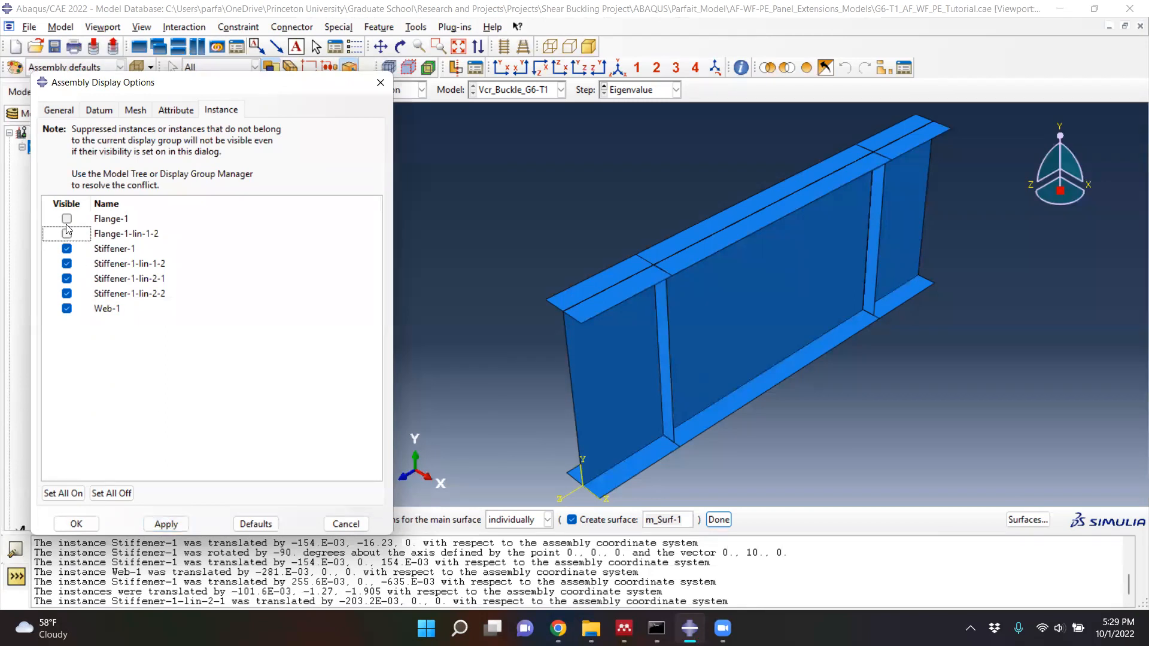
pyautogui.click(167, 525)
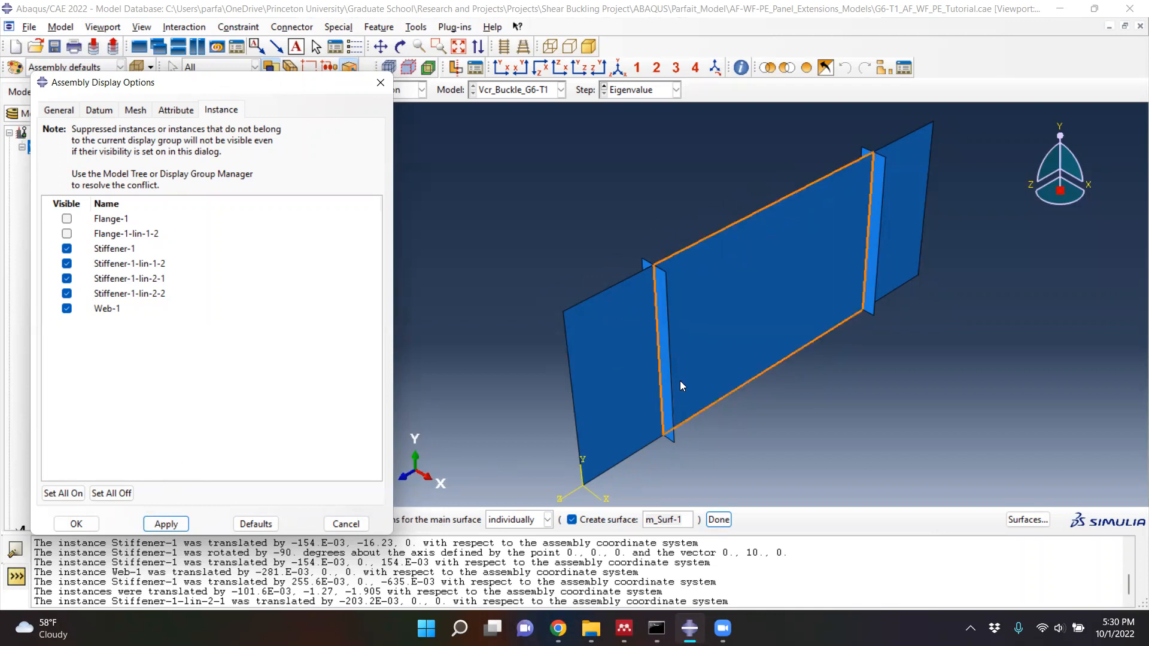
# - Define the main surface m_Surf-1 from all segments of the web's bottom and top edges
pyautogui.click(629, 459)
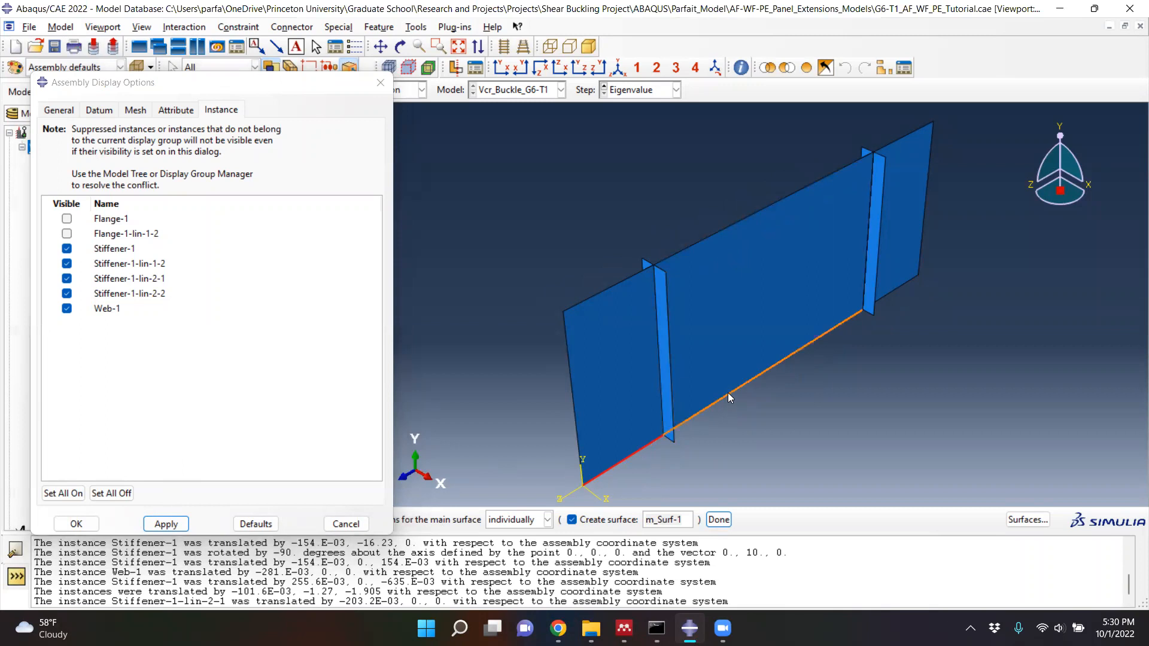
pyautogui.click(728, 394)
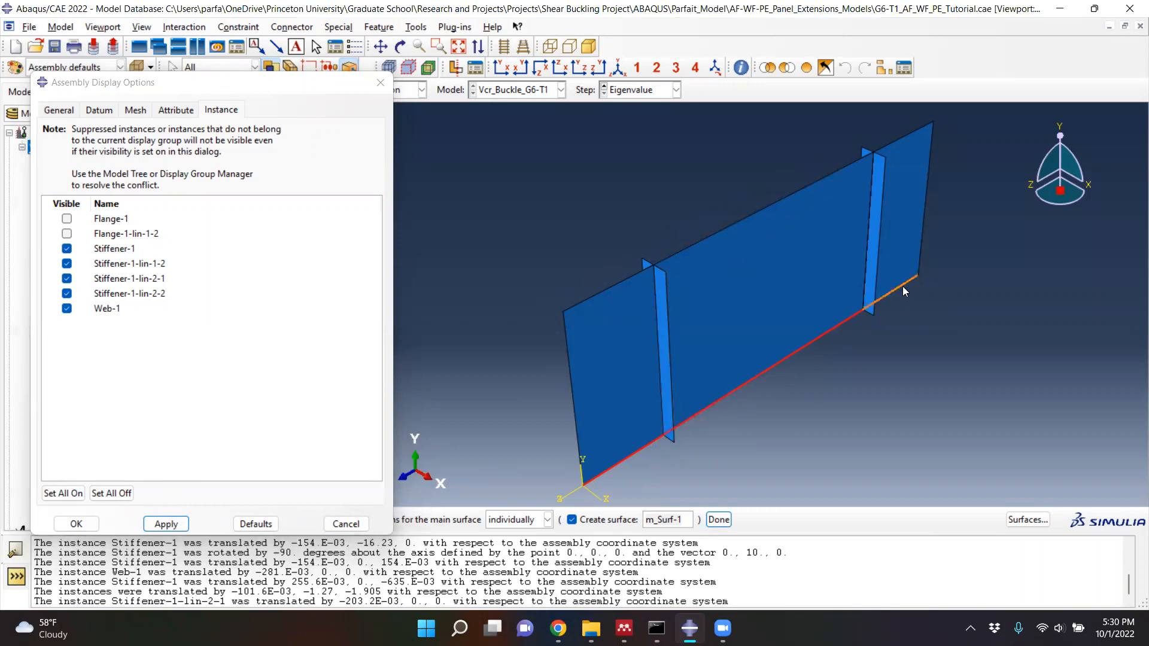
pyautogui.click(845, 168)
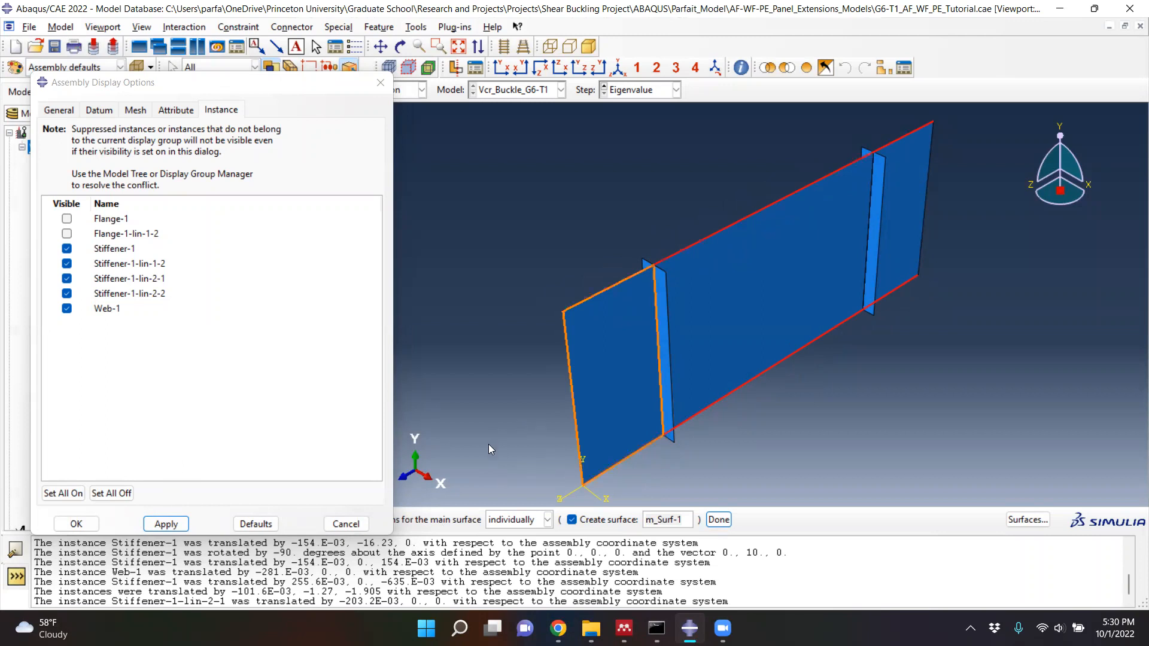
pyautogui.click(489, 460)
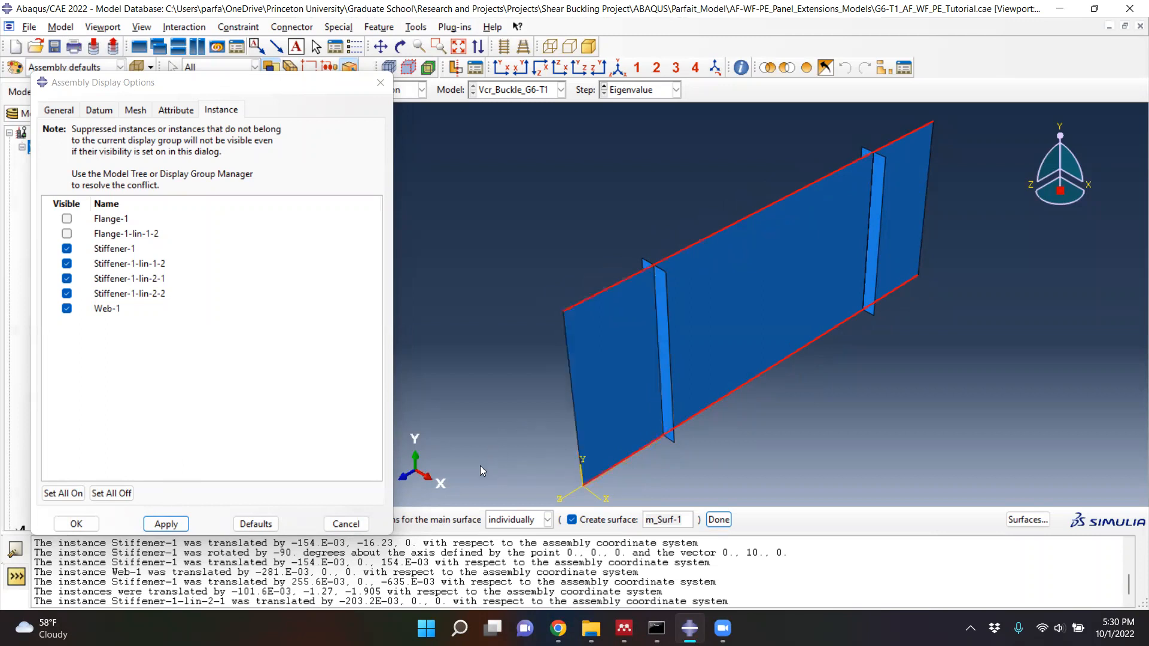
pyautogui.click(719, 520)
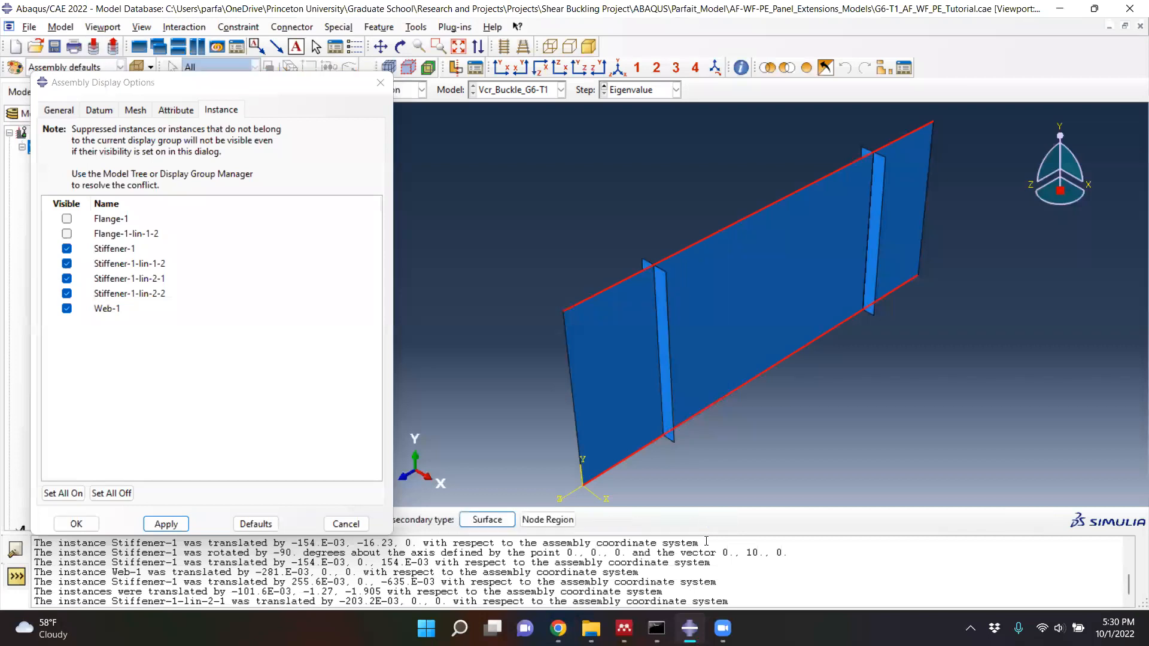
# - Choose Surface as the secondary type, then show both flange instances and hide Web-1
pyautogui.click(289, 86)
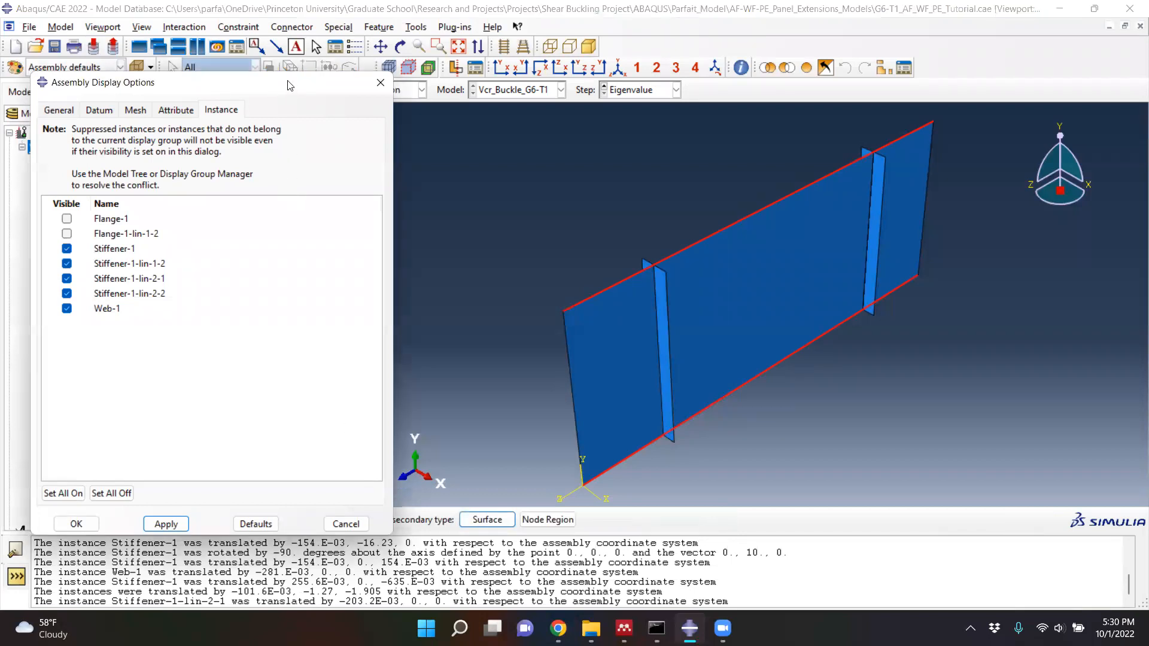
pyautogui.moveTo(290, 86); pyautogui.dragTo(278, 23)
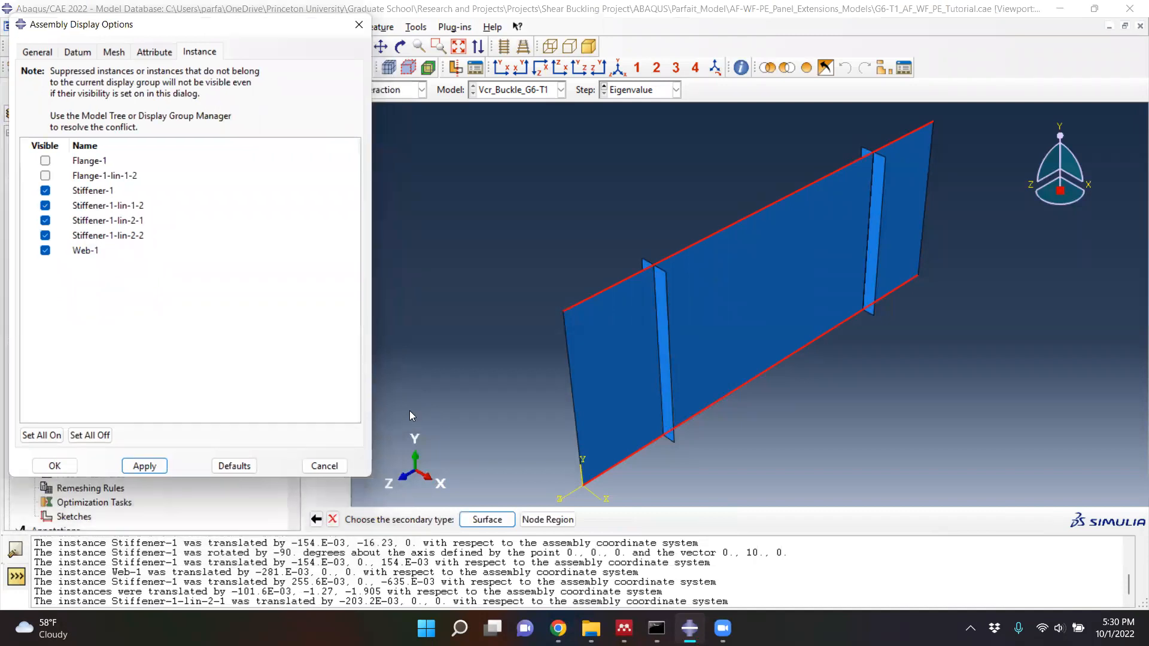
pyautogui.click(486, 520)
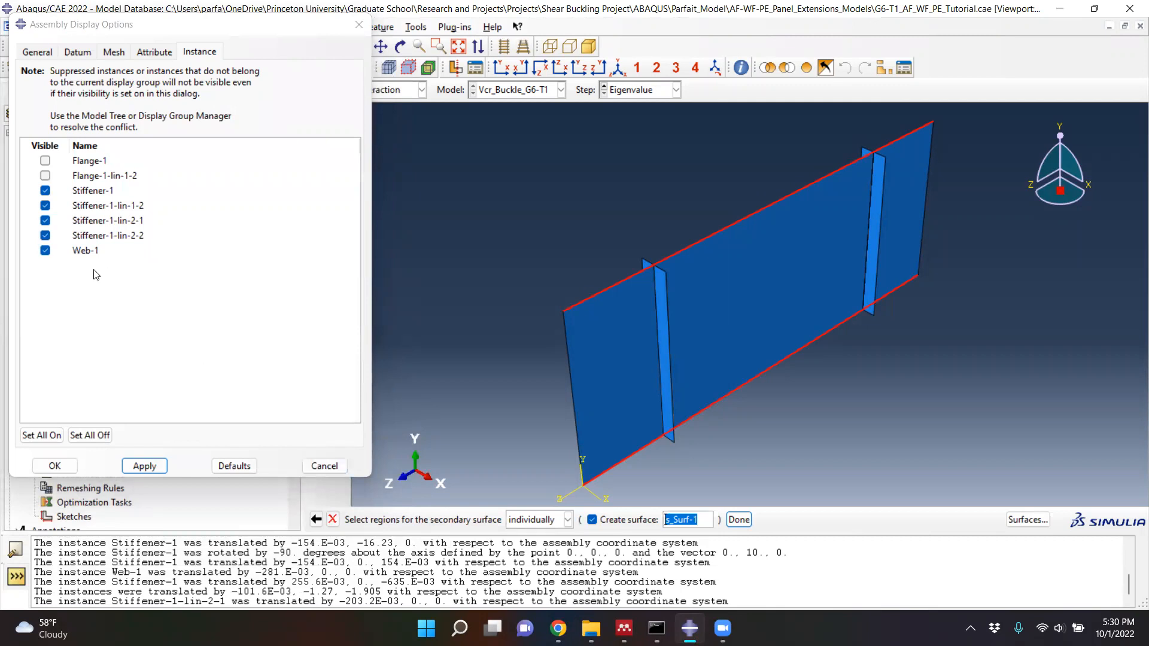
pyautogui.click(45, 175)
pyautogui.click(45, 160)
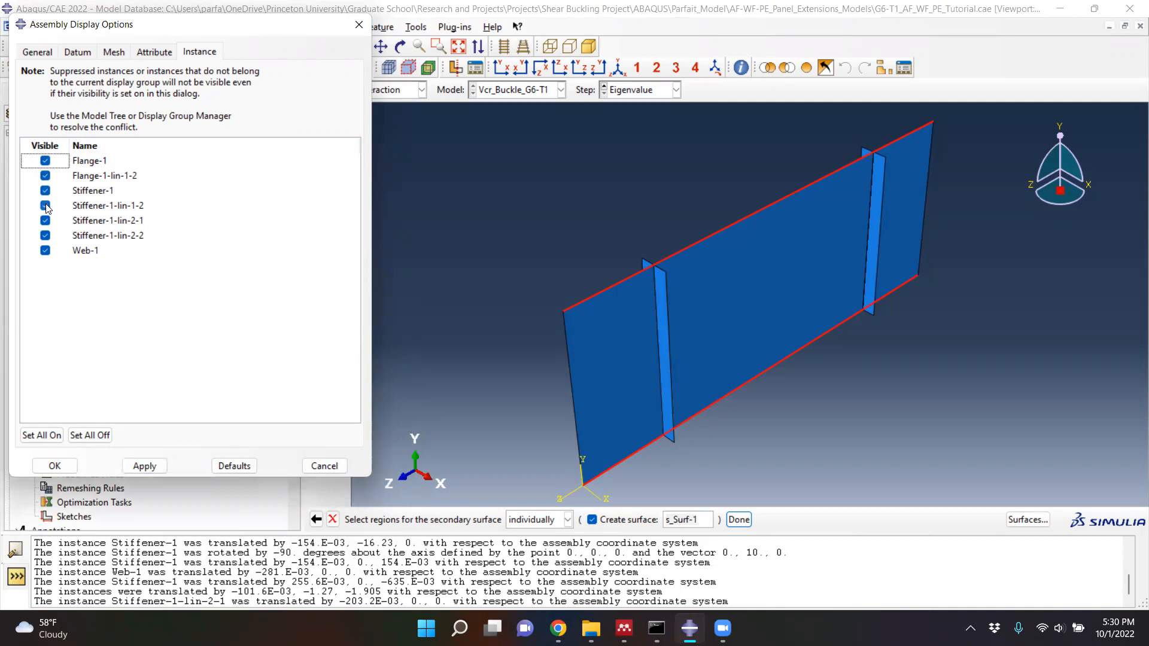
pyautogui.click(46, 250)
pyautogui.click(143, 466)
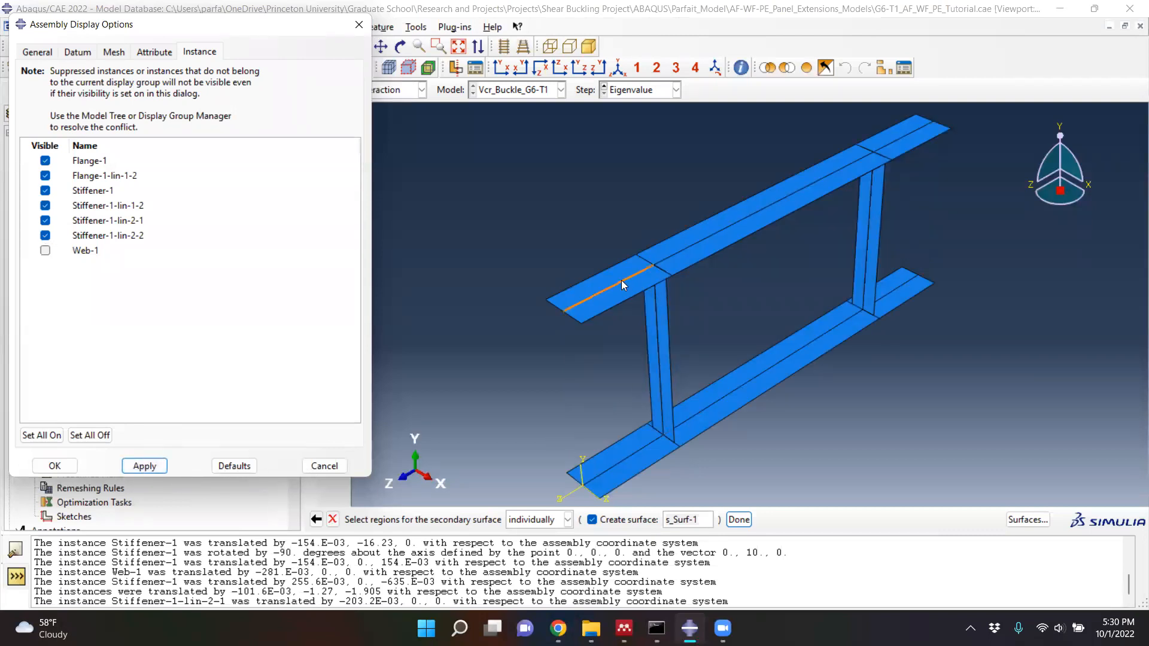
# - Define the secondary surface s_Surf-1 from both flanges' centre lines on the Brown side and accept the default tie constraint settings
pyautogui.click(621, 281)
pyautogui.keyDown('shift'); pyautogui.click(705, 234); pyautogui.keyUp('shift')
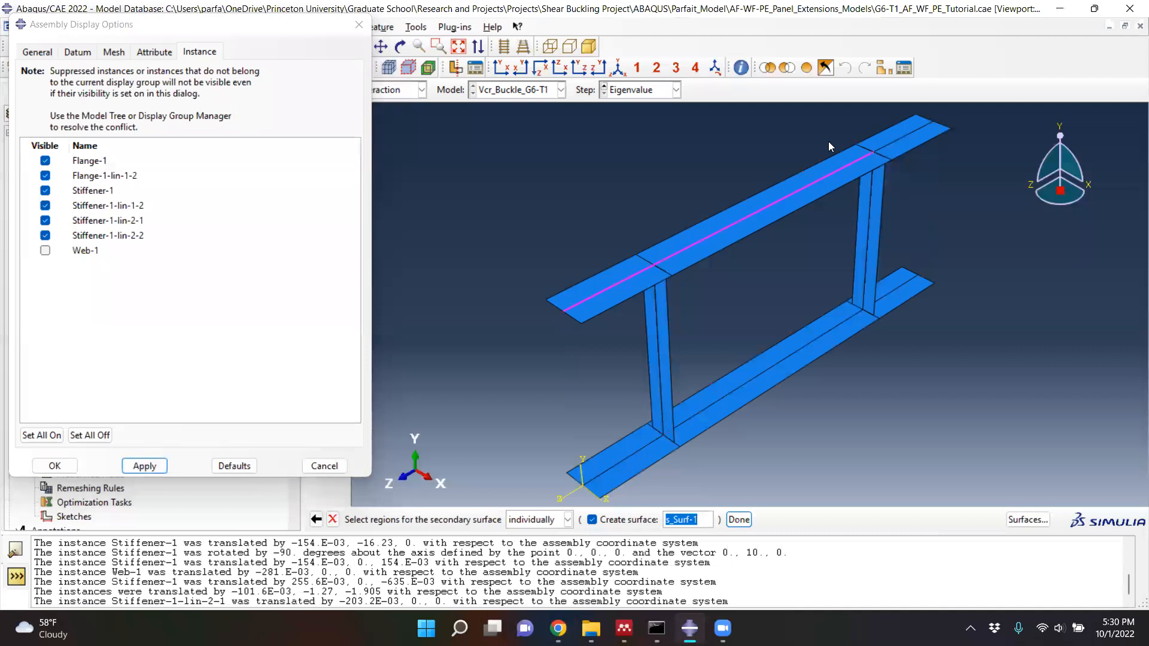
pyautogui.keyDown('shift'); pyautogui.click(903, 136); pyautogui.keyUp('shift')
pyautogui.keyDown('shift'); pyautogui.click(826, 340); pyautogui.keyUp('shift')
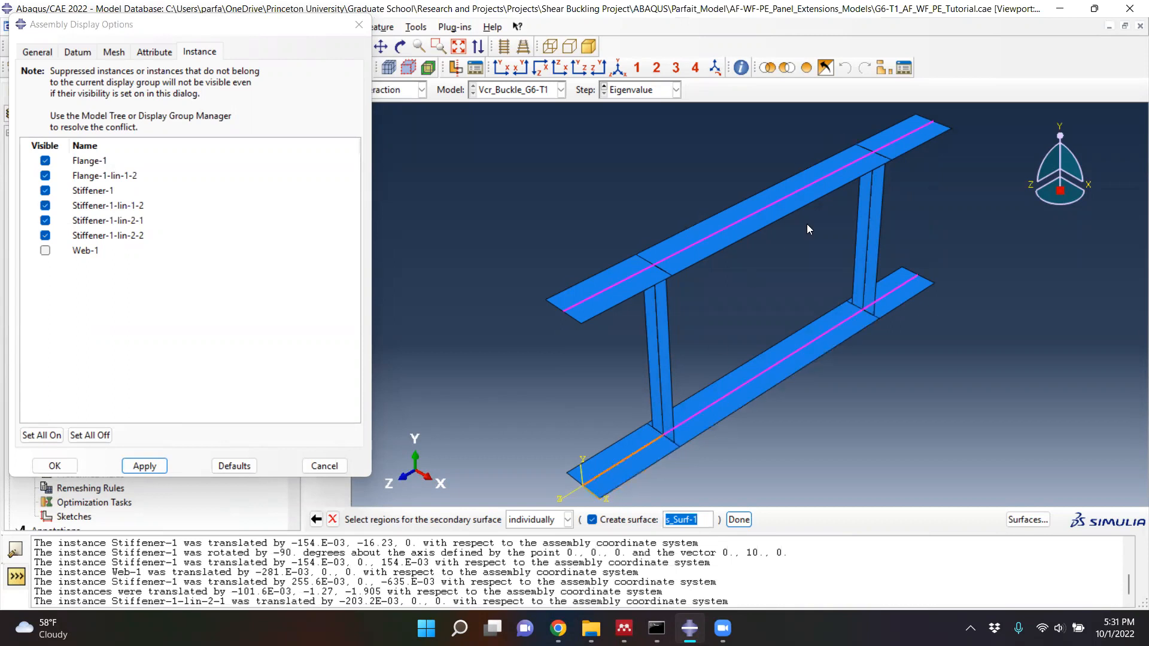
pyautogui.click(740, 520)
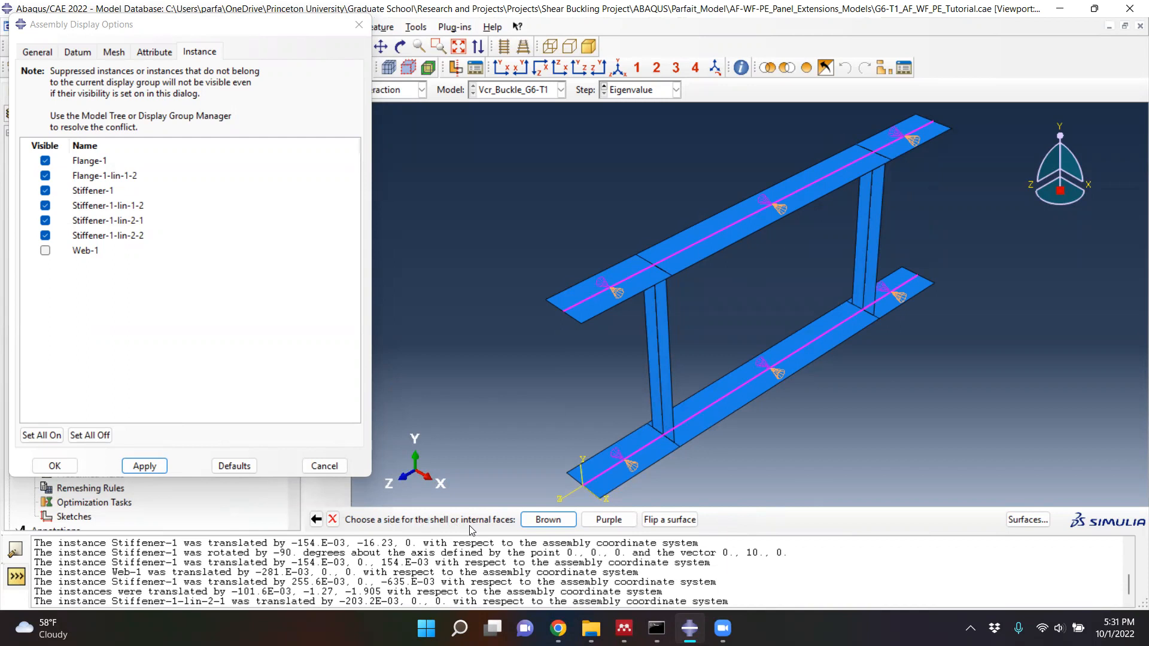
pyautogui.click(548, 520)
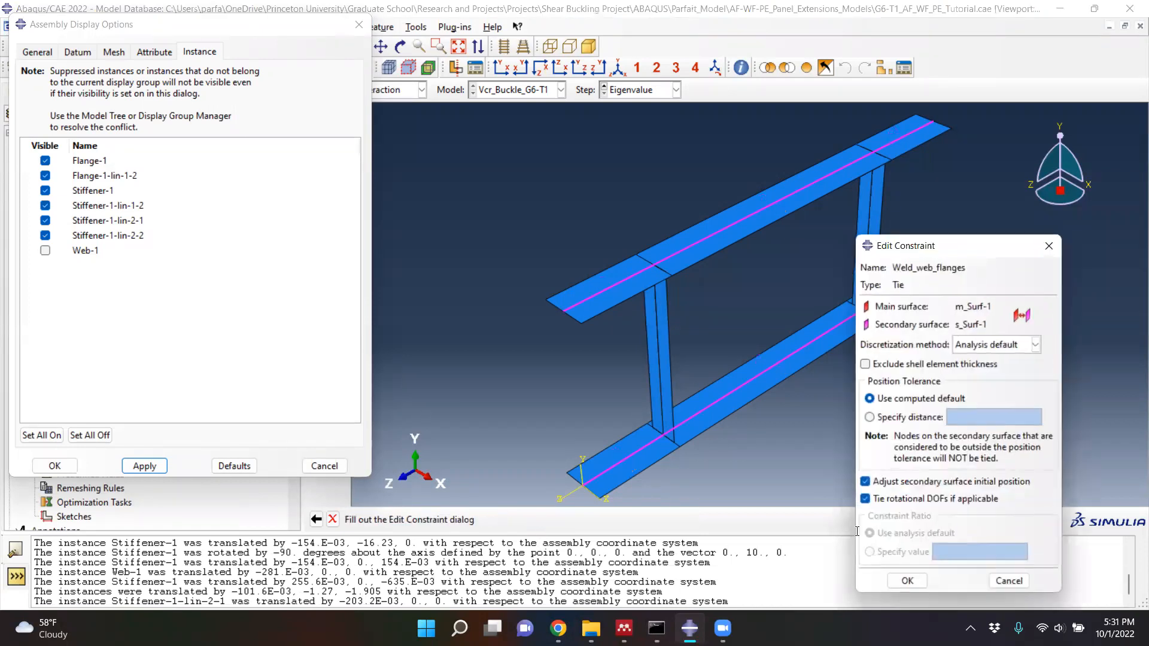
pyautogui.moveTo(957, 246); pyautogui.dragTo(934, 146)
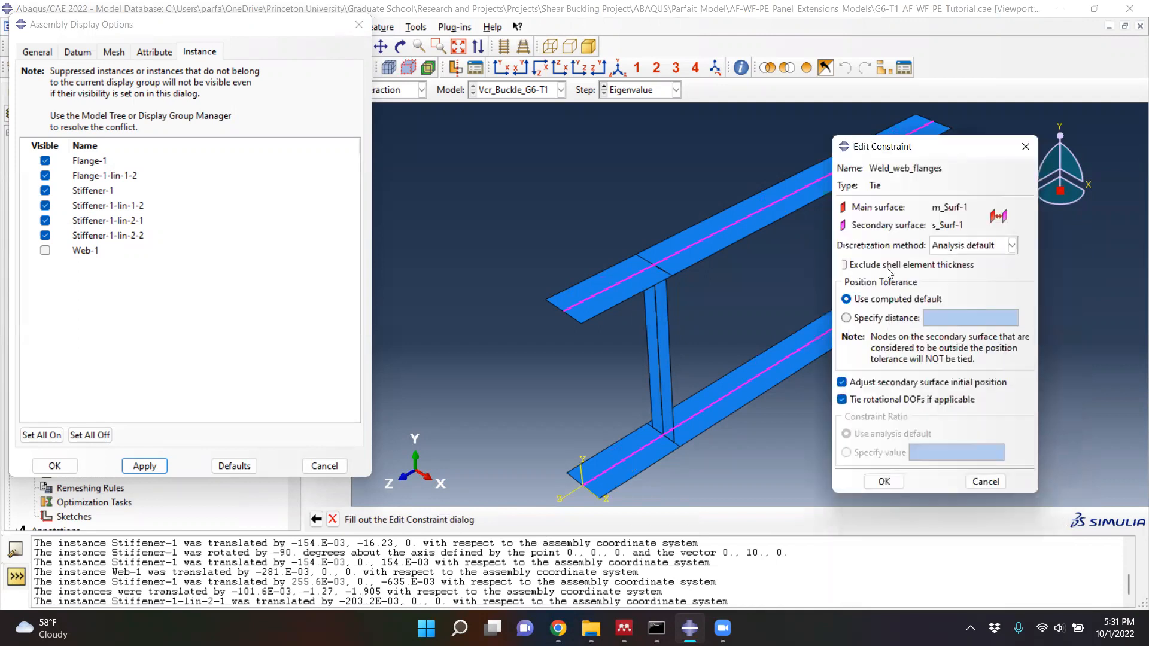
pyautogui.click(884, 484)
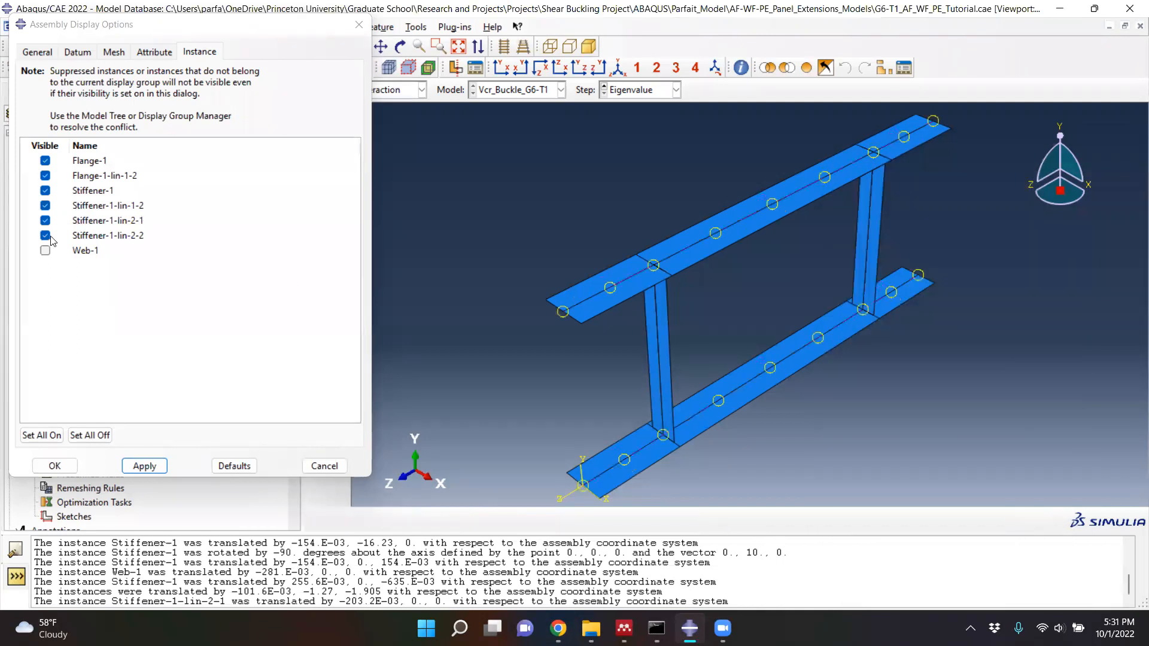
# - Make the Web-1 instance visible again in the assembly display
pyautogui.click(44, 251)
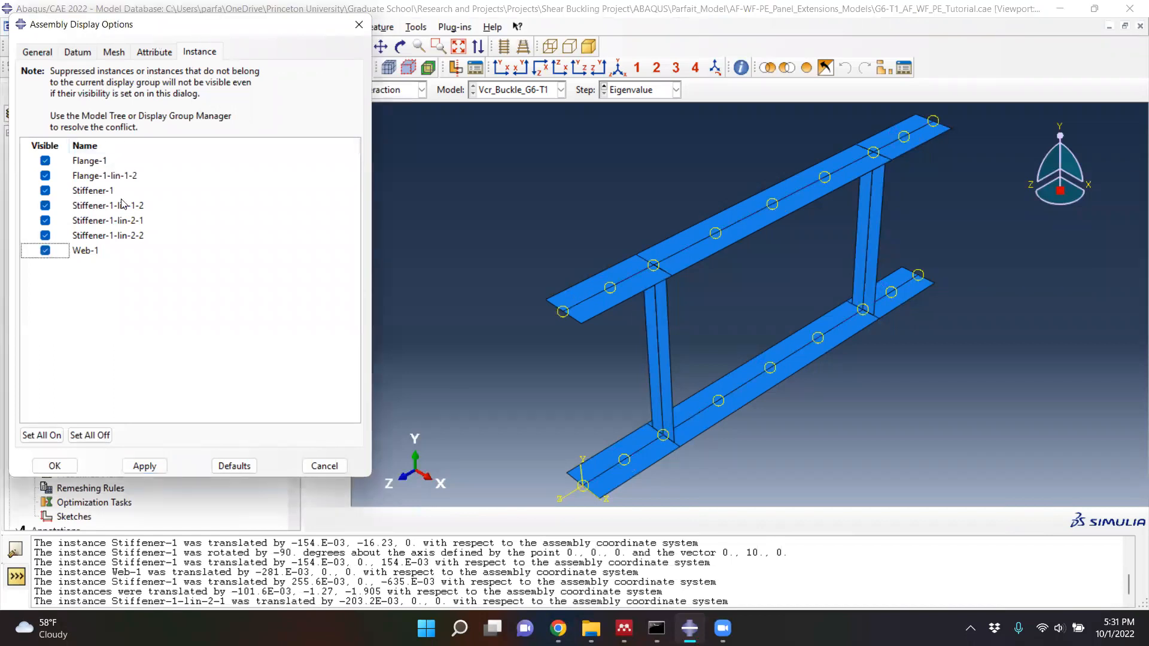
pyautogui.click(145, 468)
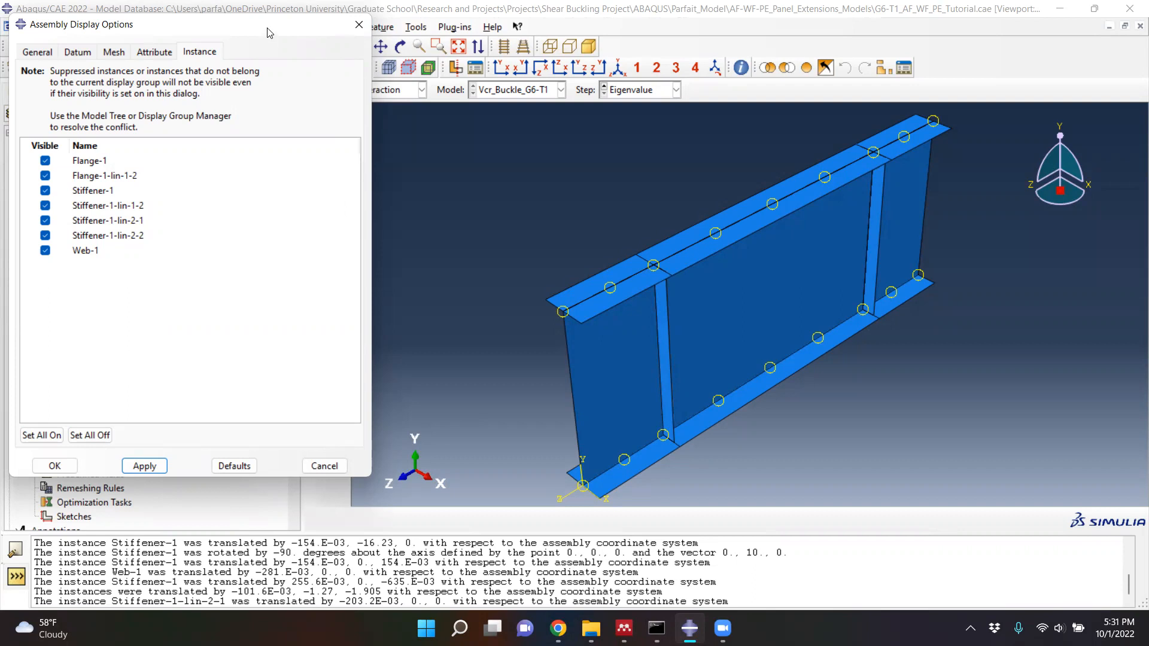
pyautogui.moveTo(277, 41); pyautogui.dragTo(297, 395)
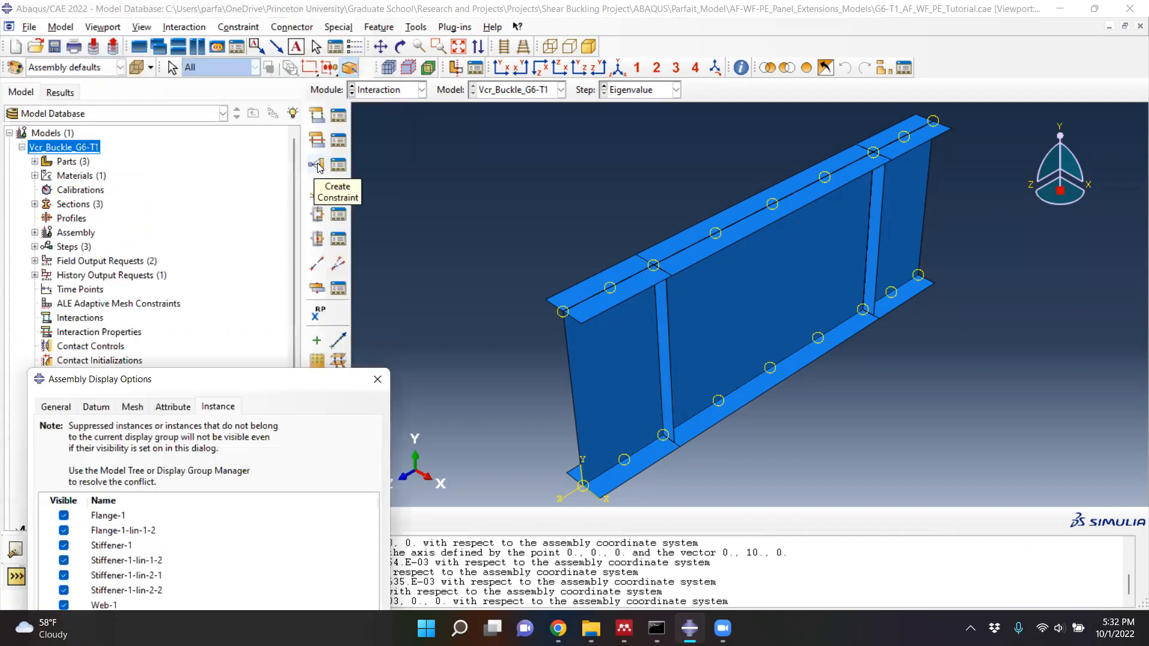
# - Start a tie constraint named Weld_stiffener with Surface as the main type
pyautogui.click(323, 165)
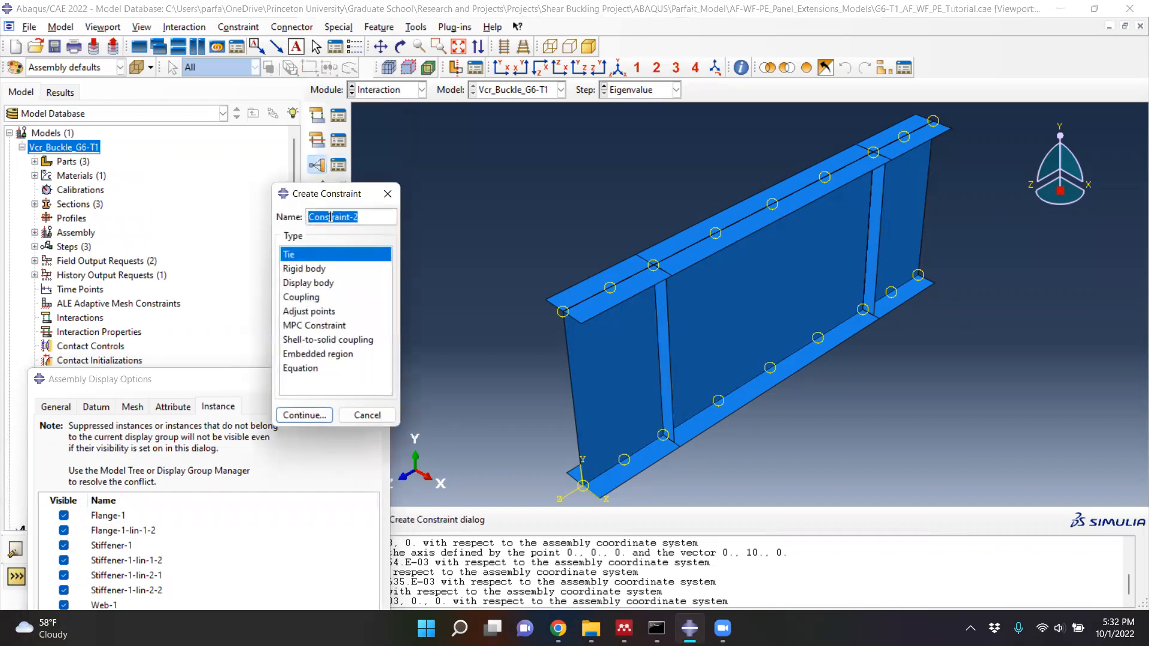
pyautogui.write('Weld_stiffener')
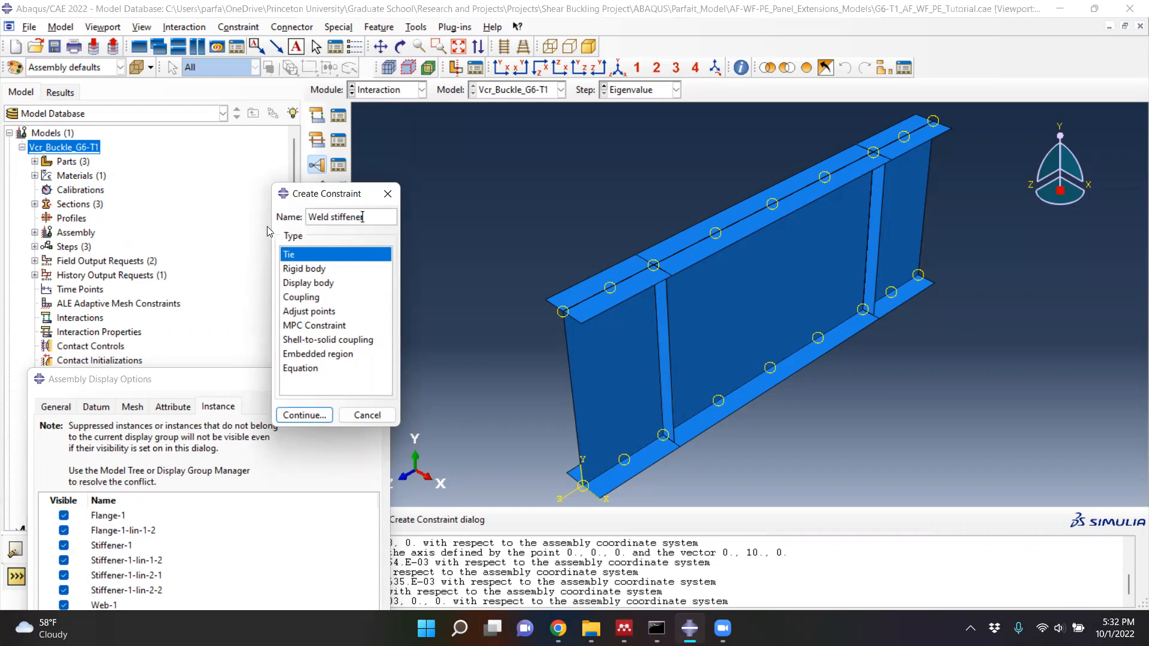
pyautogui.click(305, 416)
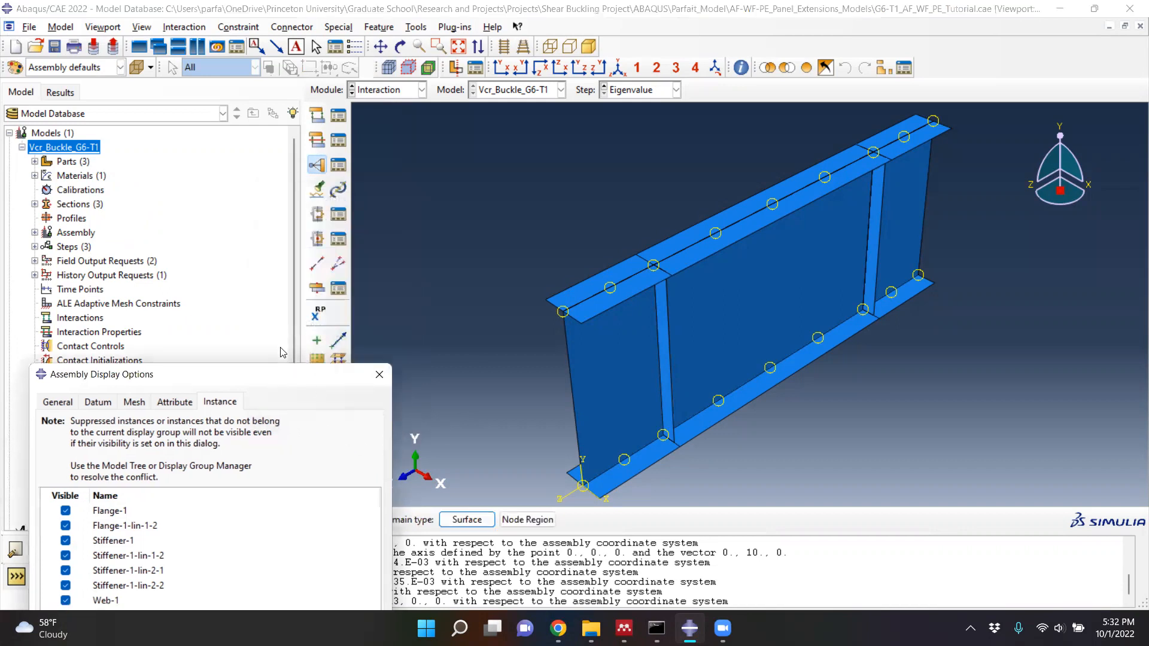
pyautogui.click(462, 520)
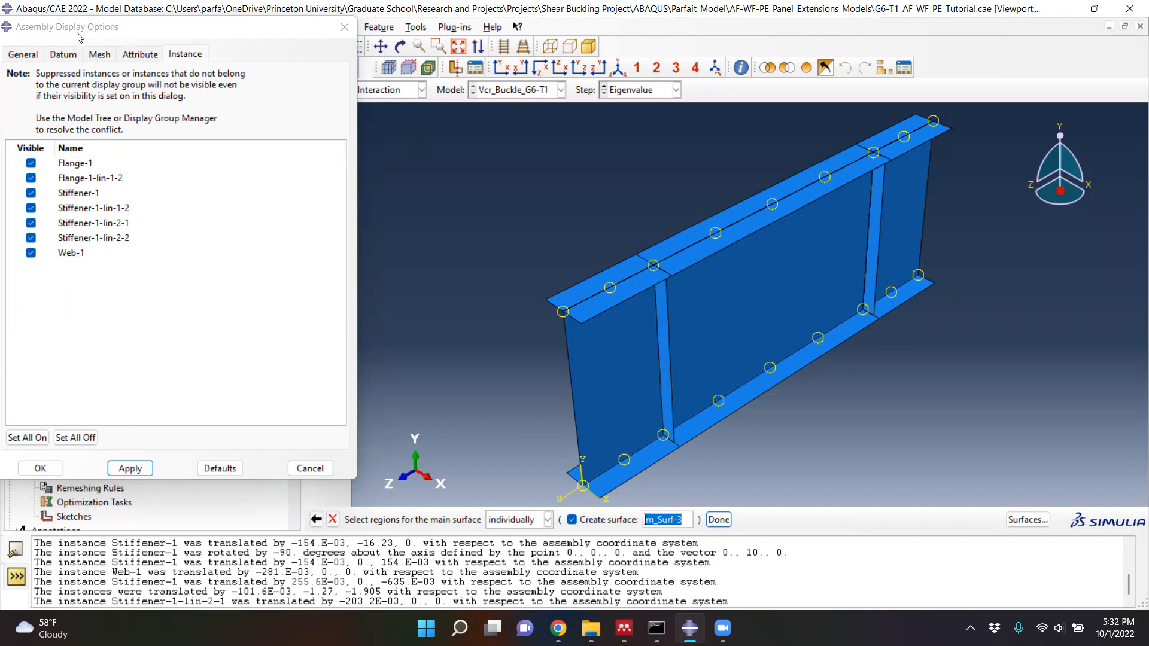
# - Hide all four stiffener instances, leaving only the flanges and Web-1 visible
pyautogui.click(31, 193)
pyautogui.click(31, 207)
pyautogui.click(30, 222)
pyautogui.click(30, 238)
pyautogui.click(130, 468)
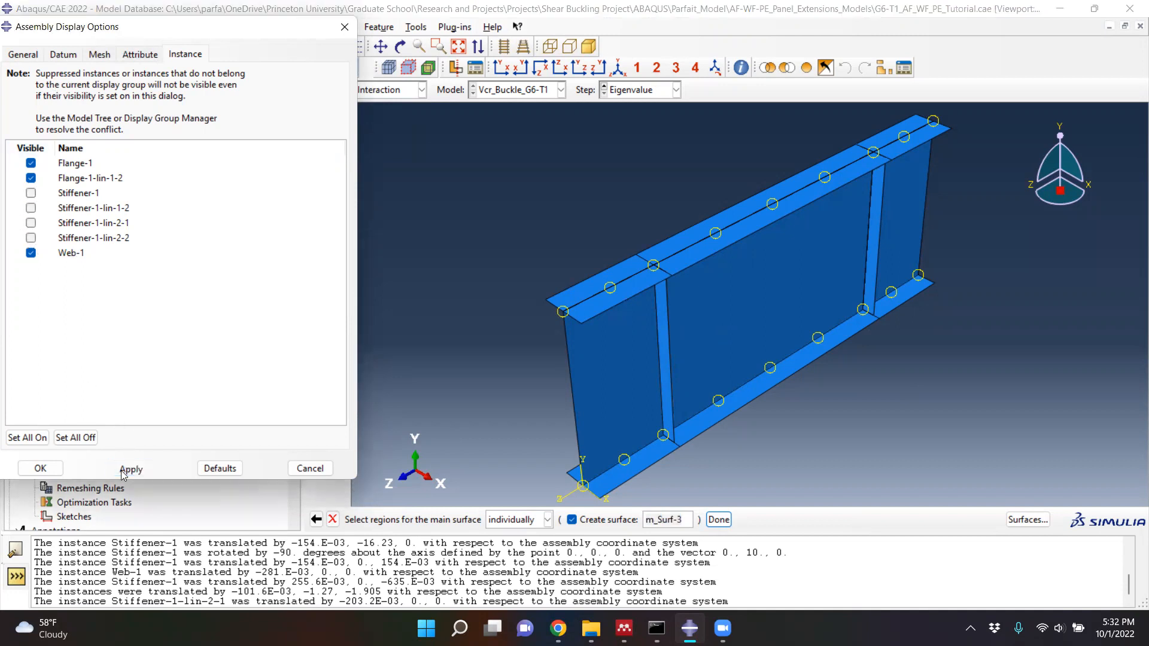
# - Select the web's two vertical stiffener lines and the four flange stiffener lines on the +X side for main surface m_Surf-3
pyautogui.click(675, 443)
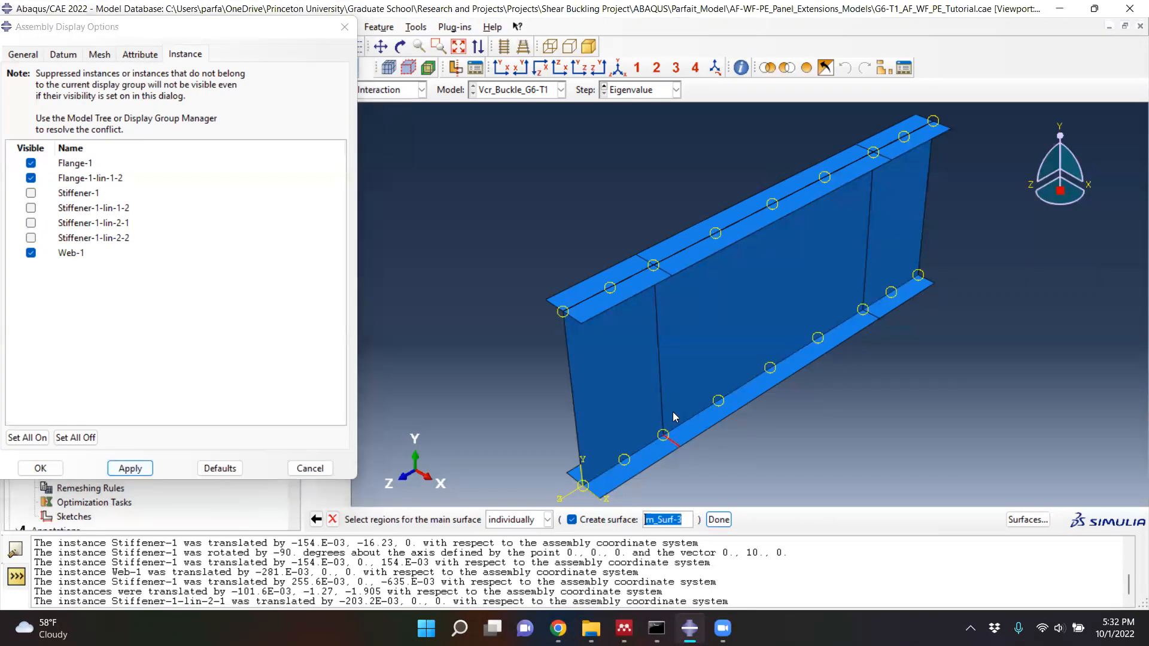
pyautogui.keyDown('shift'); pyautogui.click(659, 377); pyautogui.keyUp('shift')
pyautogui.keyDown('shift'); pyautogui.click(663, 272); pyautogui.keyUp('shift')
pyautogui.keyDown('shift'); pyautogui.click(872, 316); pyautogui.keyUp('shift')
pyautogui.keyDown('shift'); pyautogui.click(864, 273); pyautogui.keyUp('shift')
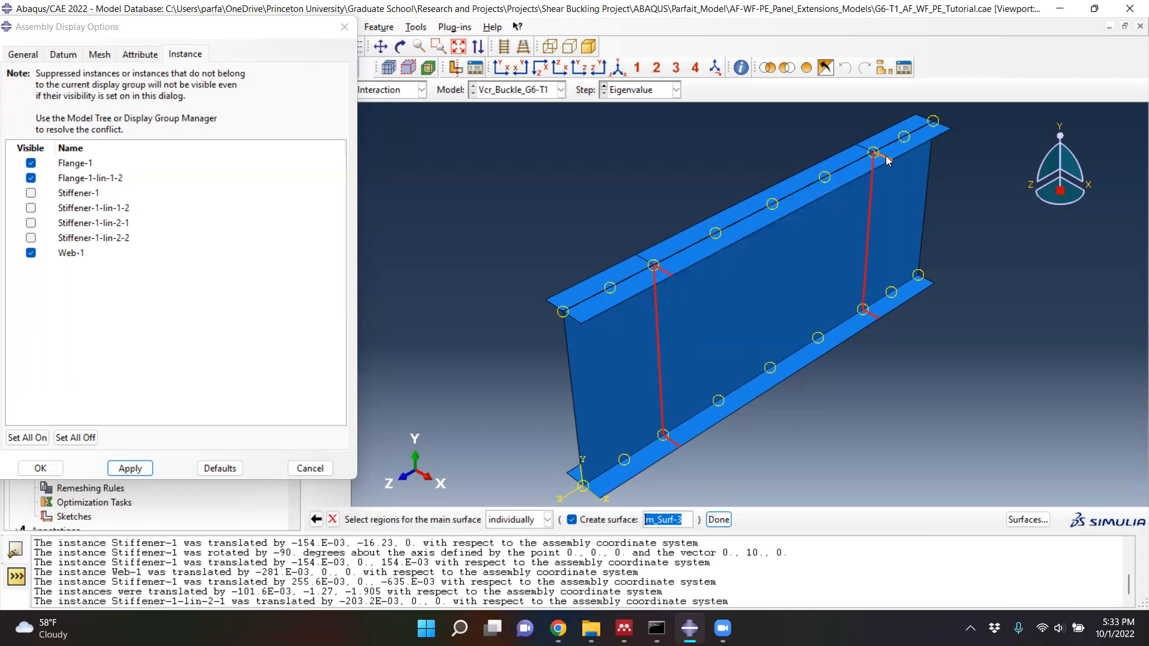
# - Add the upper flange's two -X side stiffener lines and the lower flange's -X line at the front stiffener to the main surface selection
pyautogui.scroll(3, 892, 158)
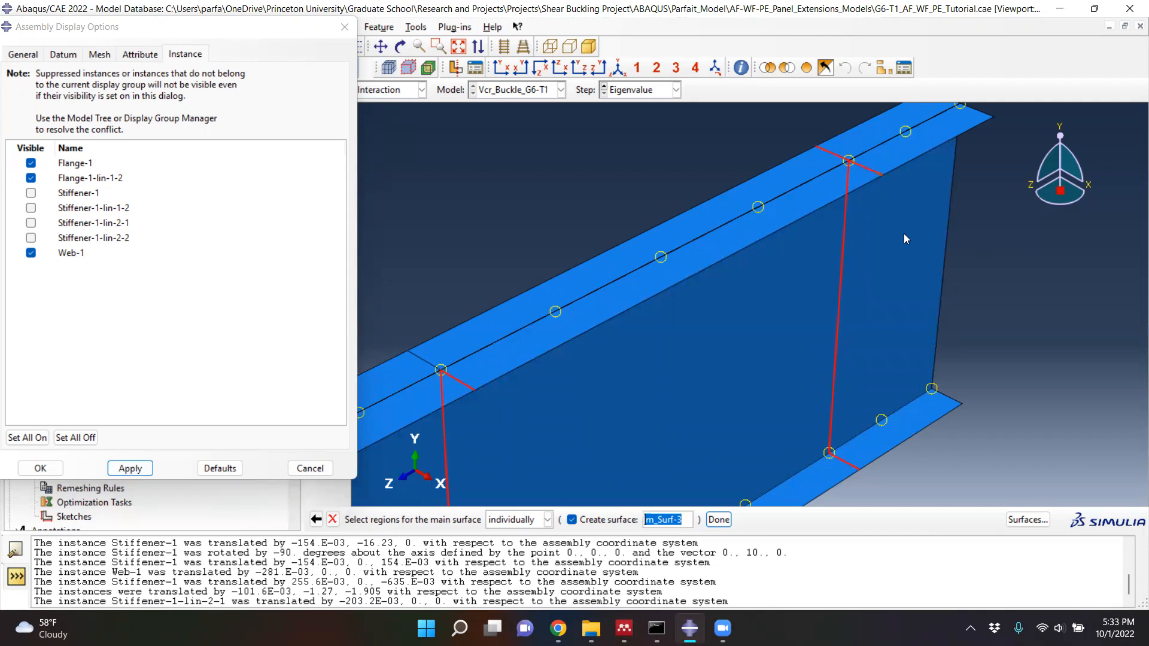
pyautogui.scroll(-3, 904, 234)
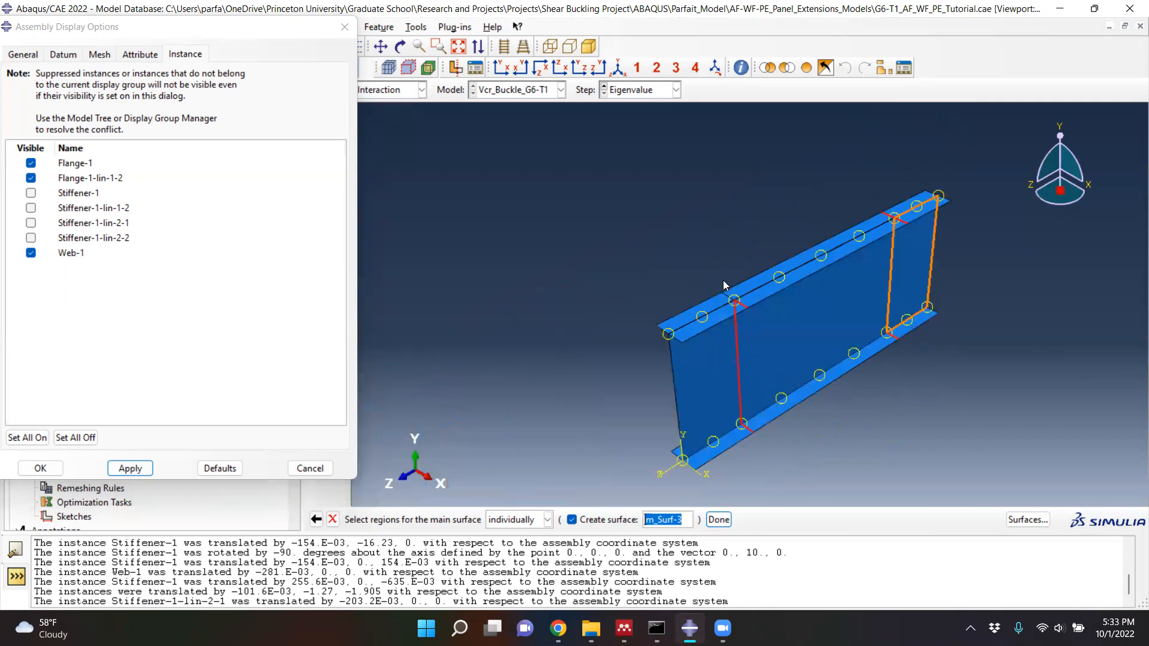
pyautogui.scroll(3, 725, 284)
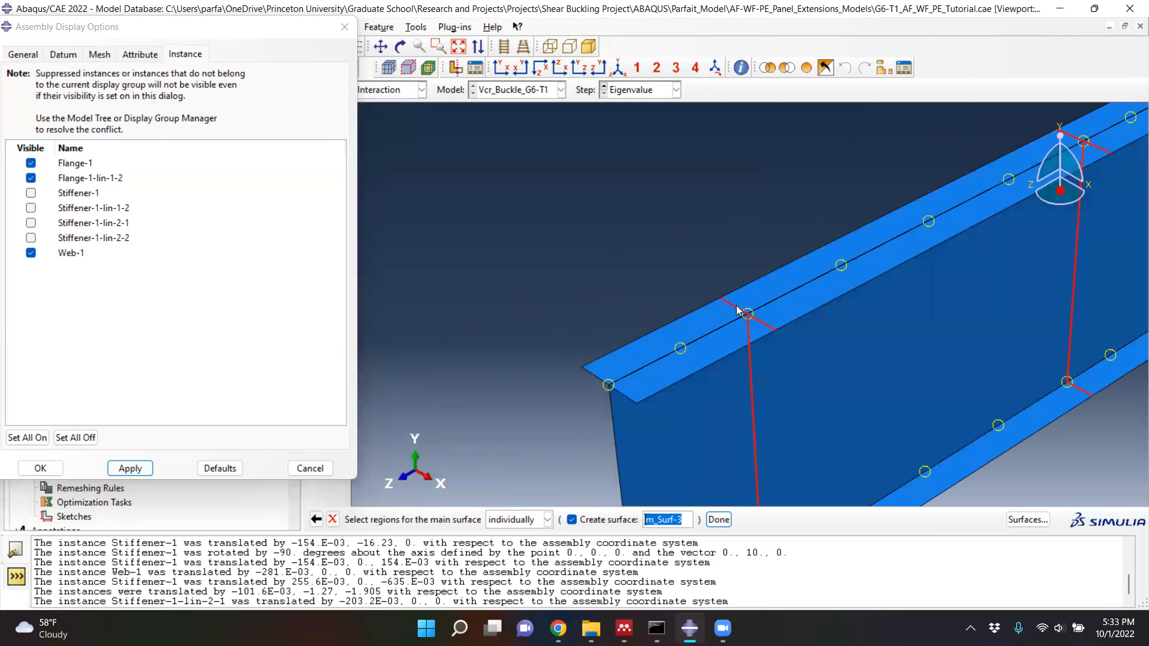
pyautogui.scroll(-4, 737, 310)
pyautogui.keyDown('ctrl'); pyautogui.keyDown('alt'); pyautogui.moveTo(669, 395); pyautogui.dragTo(856, 374); pyautogui.keyUp('alt'); pyautogui.keyUp('ctrl')
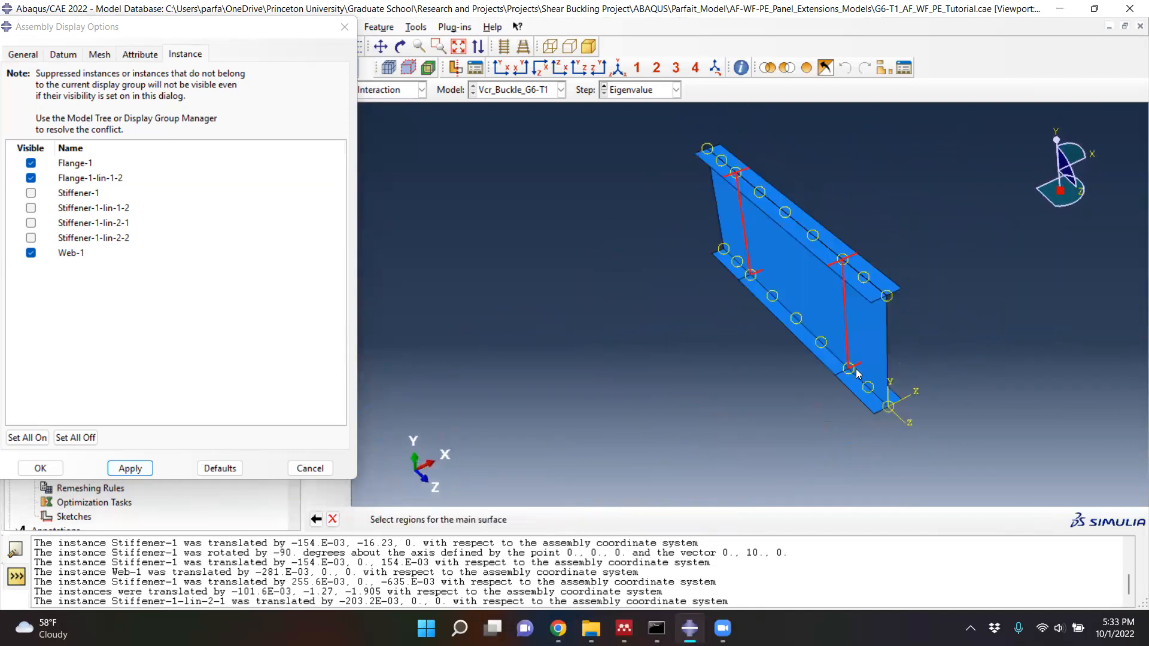
pyautogui.scroll(3, 855, 372)
pyautogui.click(839, 375)
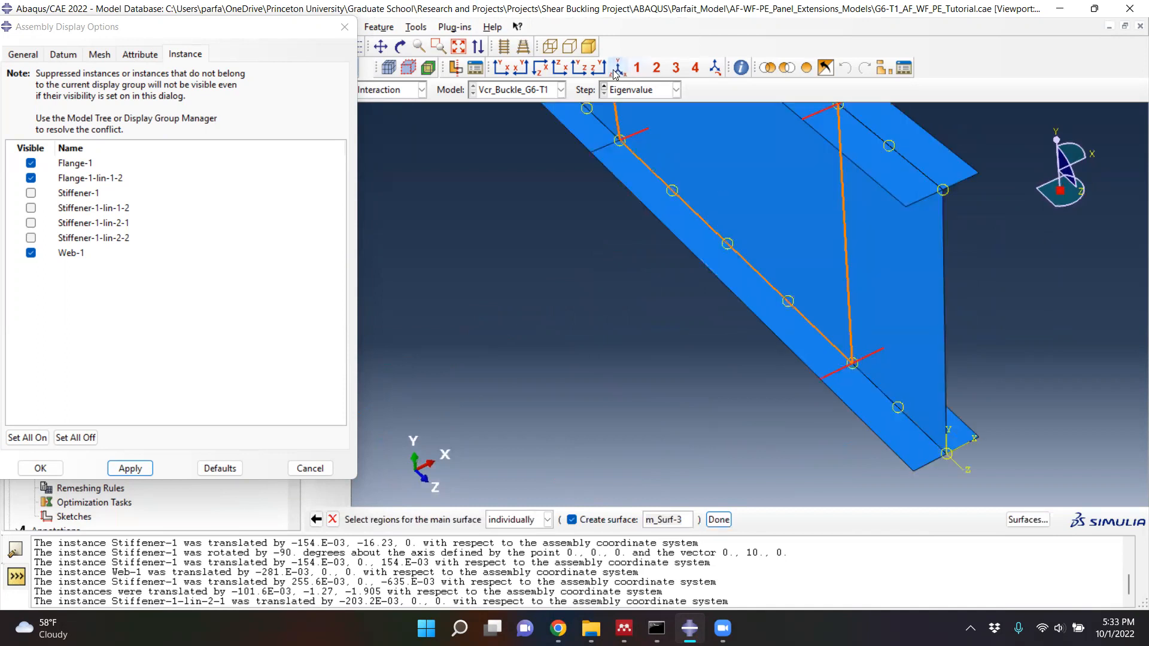
# - Add the lower flange's remaining -X side line at the far stiffener location to the main surface selection
pyautogui.click(616, 70)
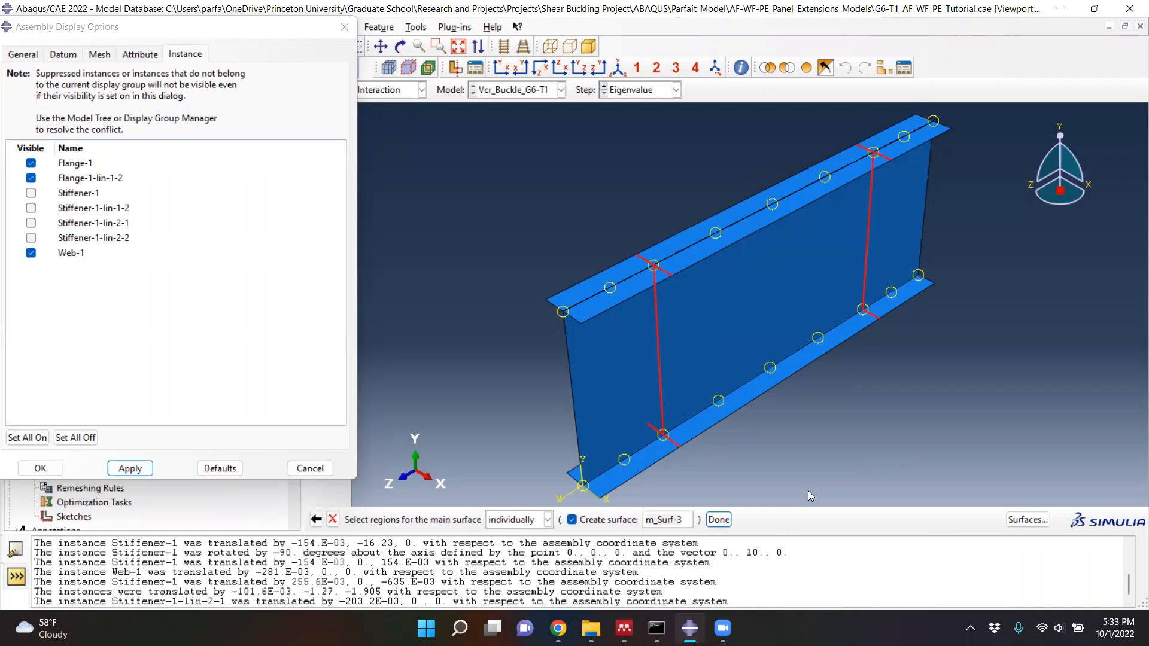
pyautogui.keyDown('ctrl'); pyautogui.keyDown('alt'); pyautogui.moveTo(706, 450); pyautogui.dragTo(869, 429); pyautogui.keyUp('alt'); pyautogui.keyUp('ctrl')
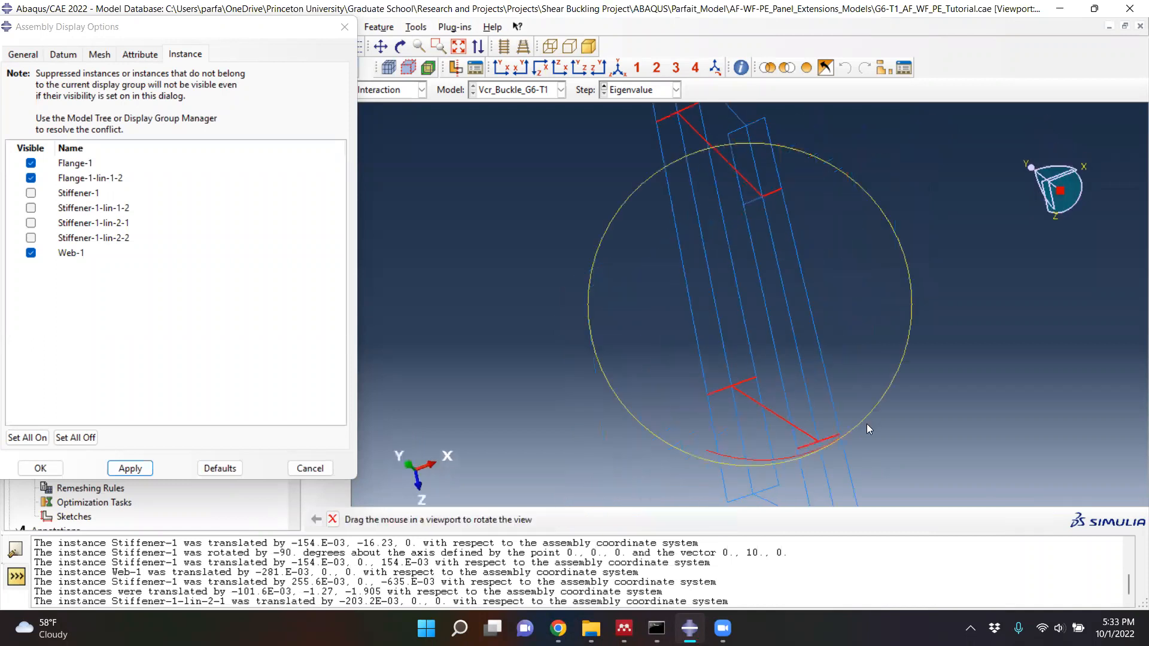
pyautogui.moveTo(684, 435)
pyautogui.keyDown('ctrl'); pyautogui.keyDown('alt'); pyautogui.mouseDown()
pyautogui.moveTo(754, 369)
pyautogui.moveTo(785, 364)
pyautogui.mouseUp(); pyautogui.keyUp('alt'); pyautogui.keyUp('ctrl')
pyautogui.scroll(3, 643, 322)
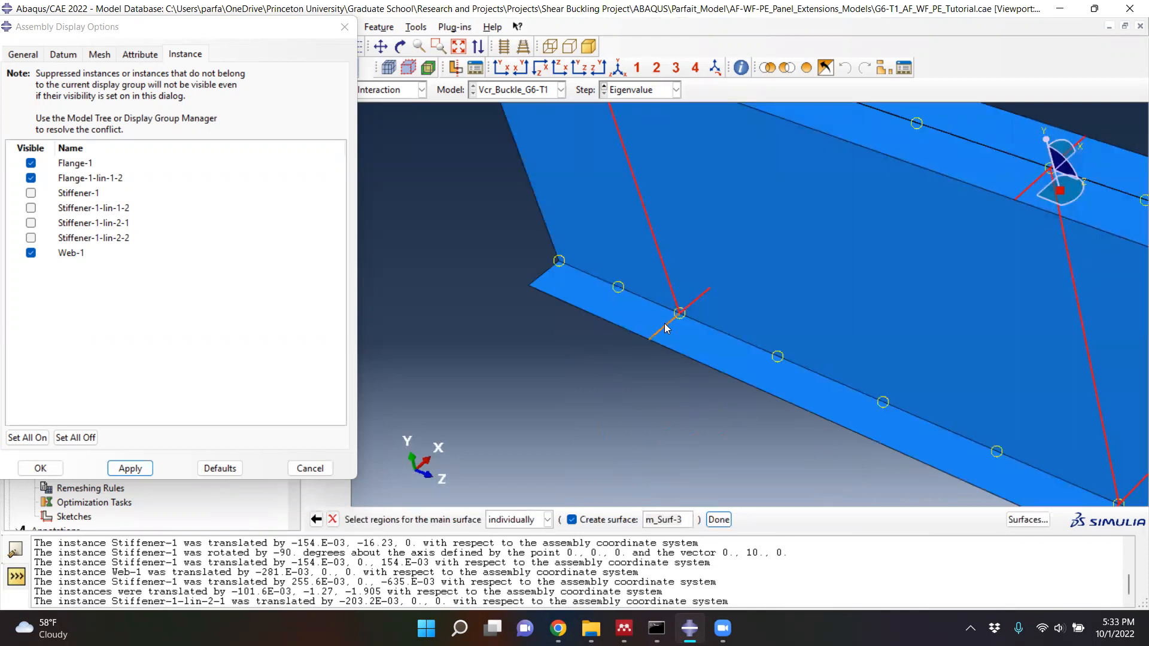
pyautogui.click(618, 68)
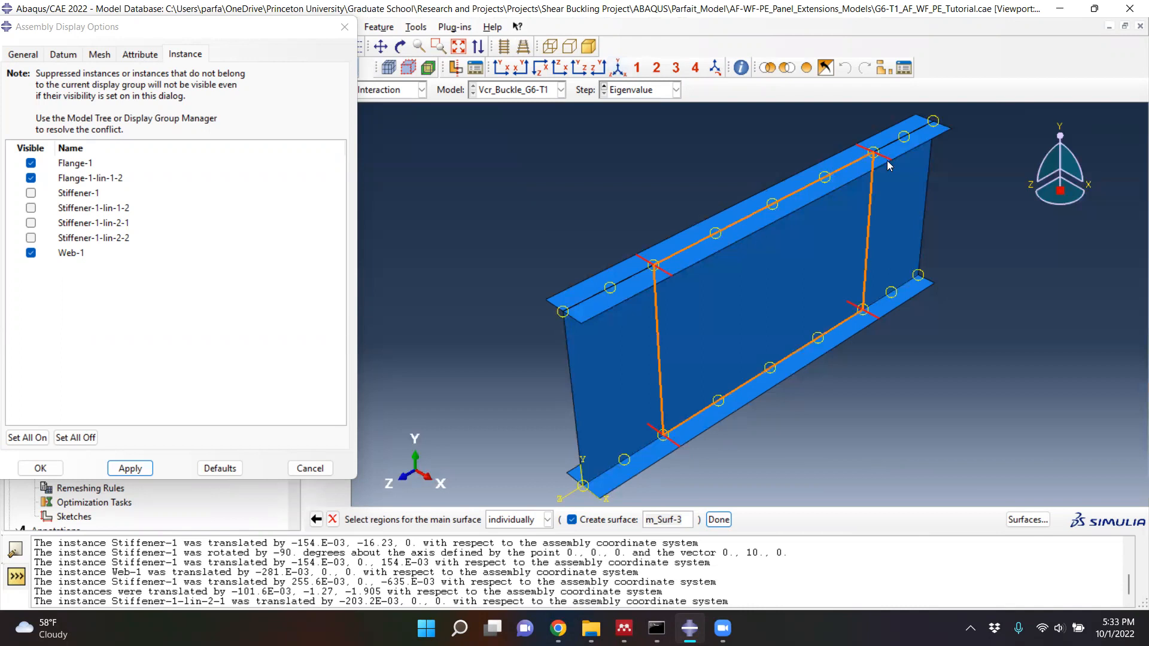
pyautogui.scroll(2, 857, 151)
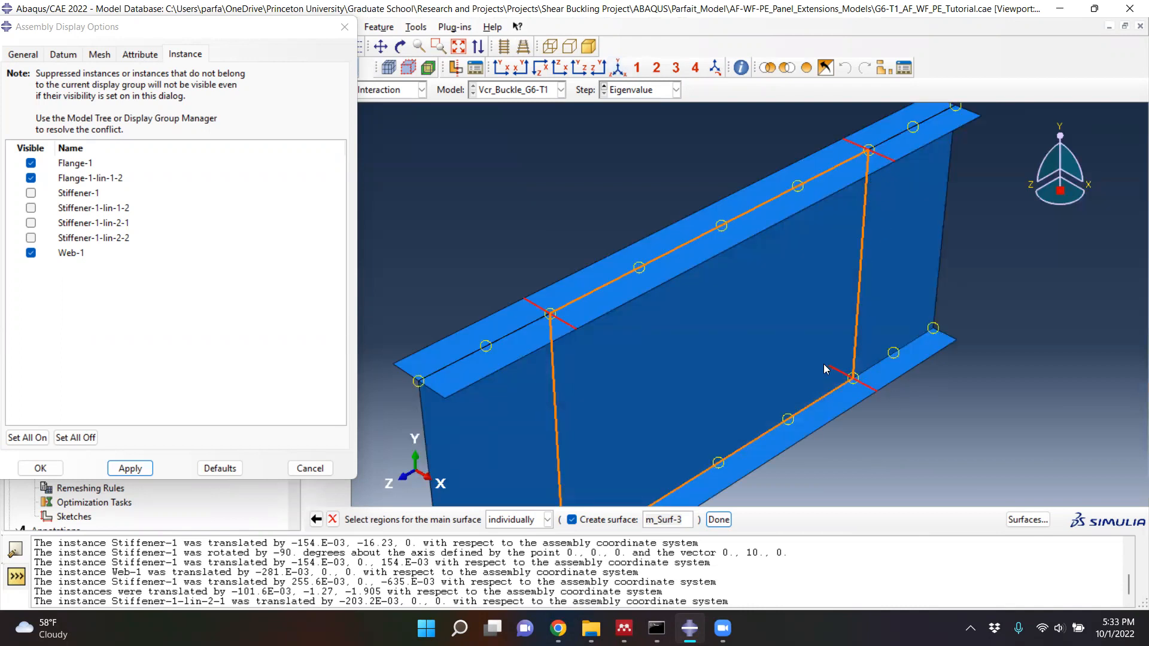
pyautogui.scroll(-3, 918, 359)
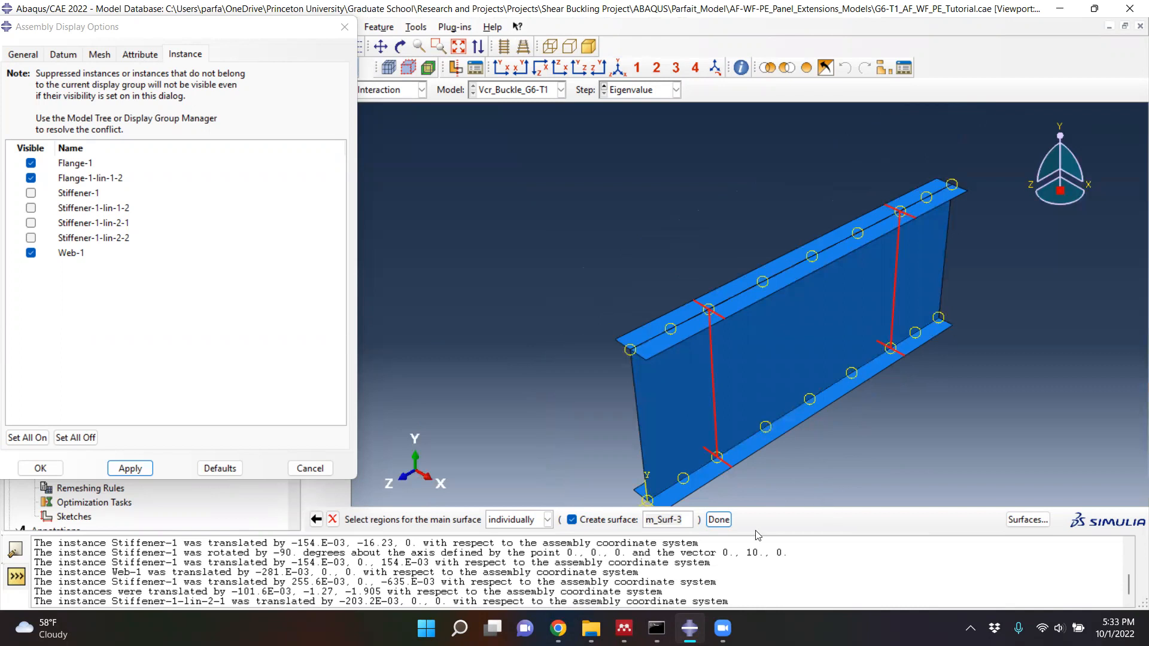
# - Finish main surface m_Surf-3 on the Brown side and choose Surface as the secondary type
pyautogui.click(719, 519)
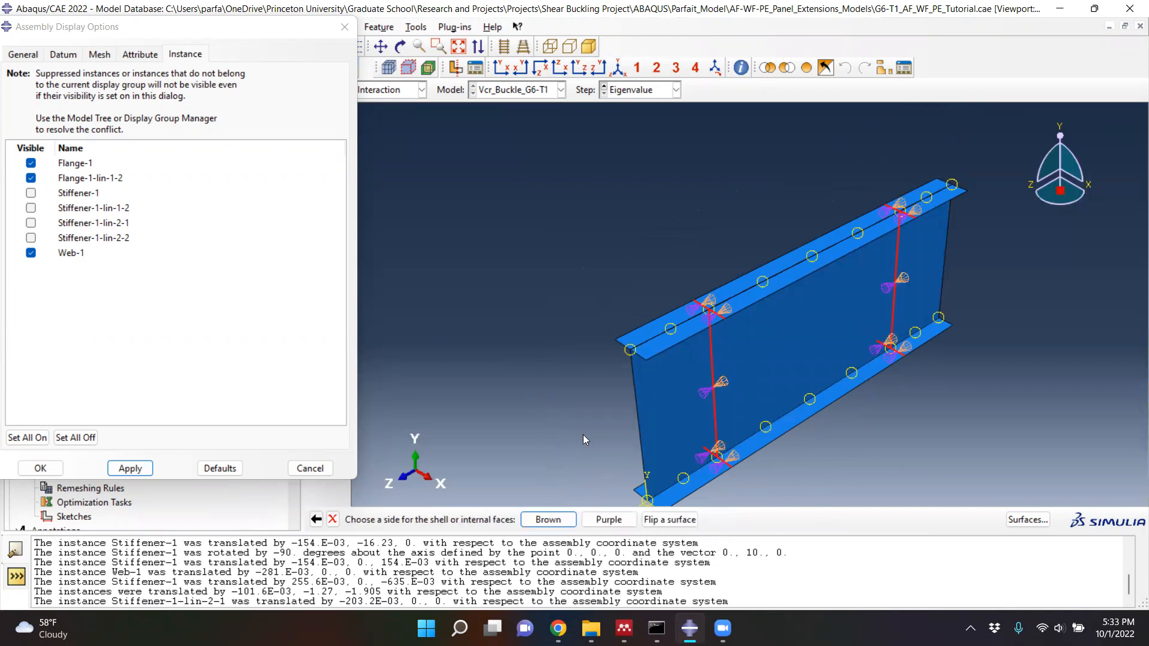
pyautogui.click(545, 521)
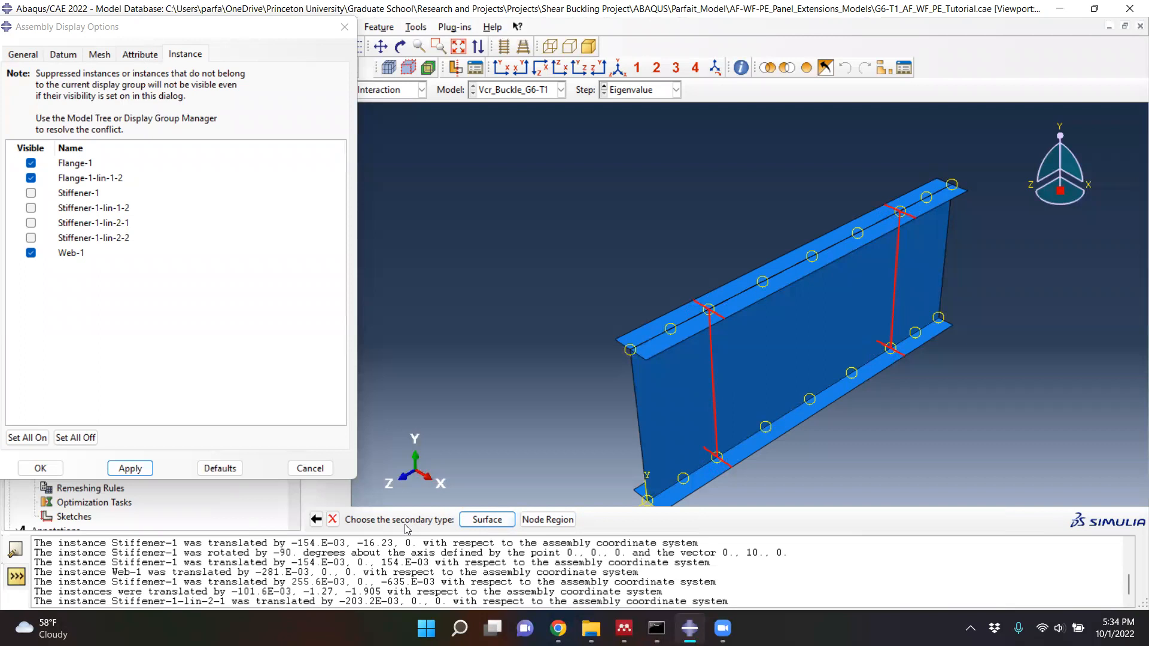
pyautogui.click(486, 521)
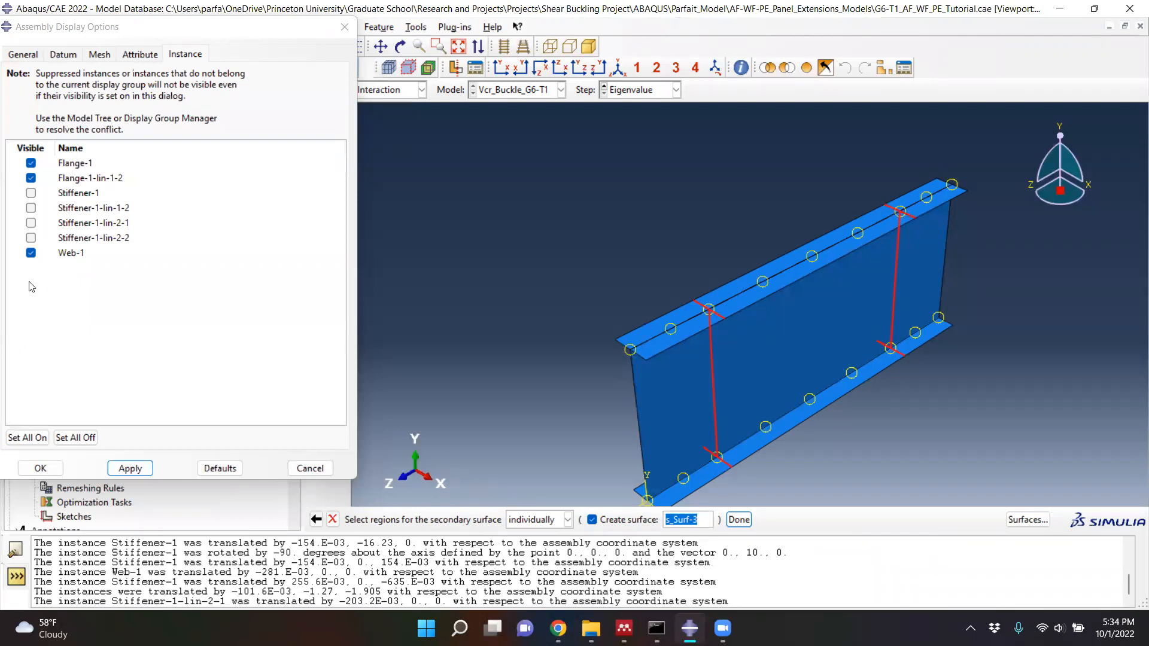
# - Show all four stiffener instances and hide both flanges and Web-1 in the assembly display
pyautogui.click(31, 238)
pyautogui.click(32, 223)
pyautogui.click(31, 208)
pyautogui.click(30, 193)
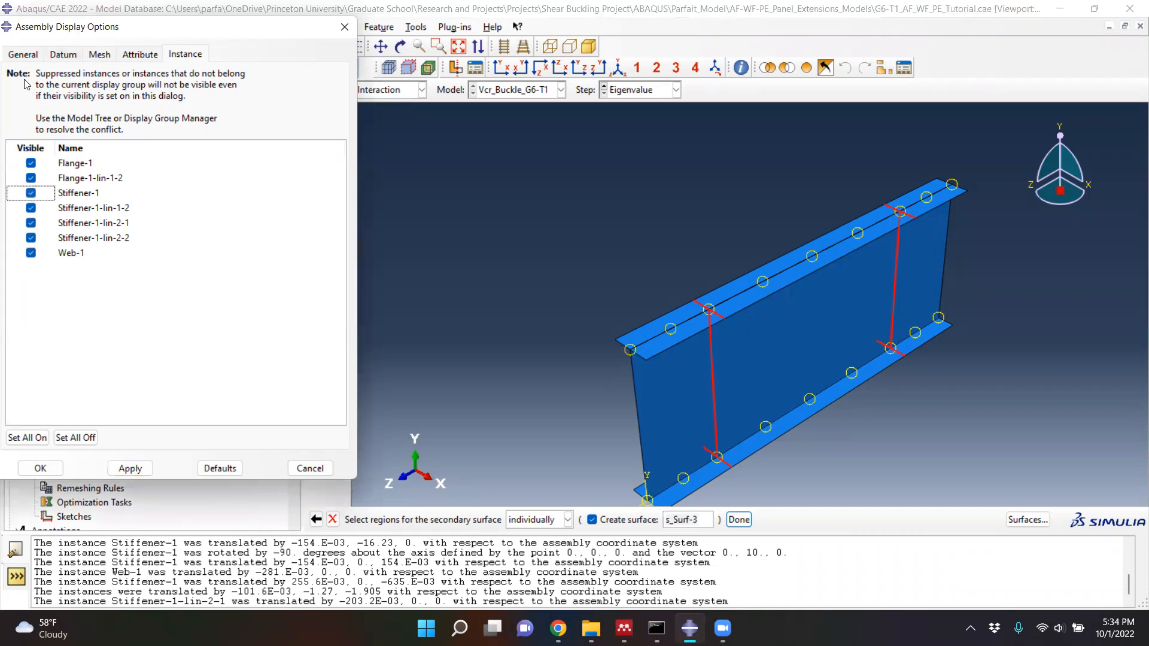
pyautogui.click(30, 178)
pyautogui.click(32, 163)
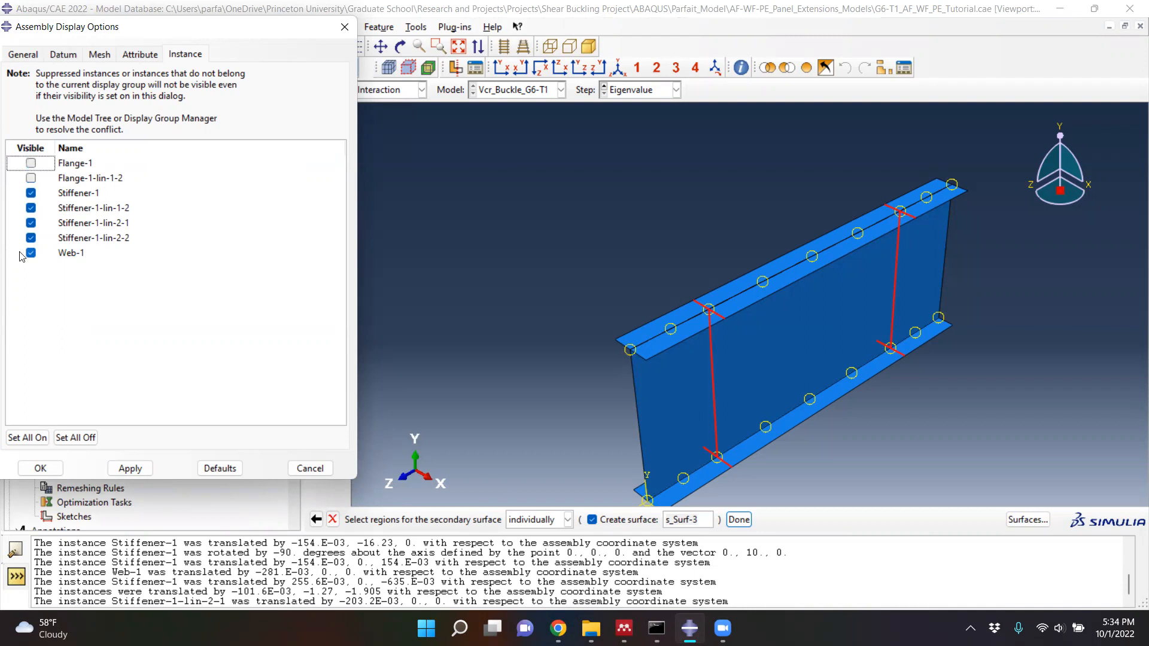
pyautogui.click(31, 253)
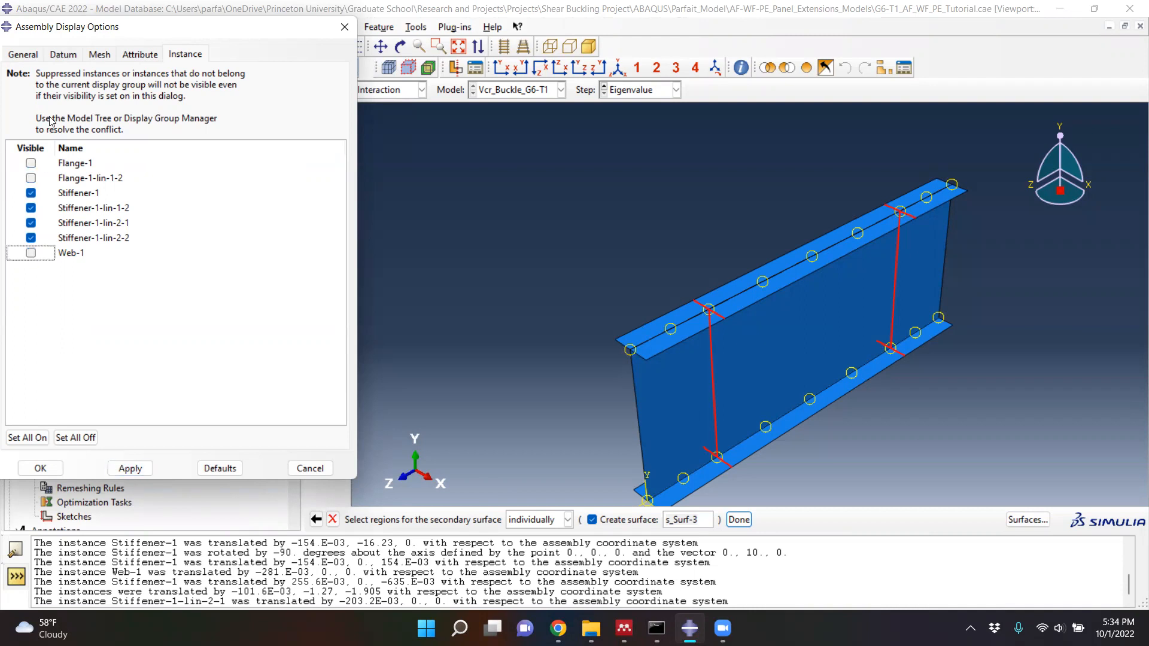
pyautogui.click(128, 469)
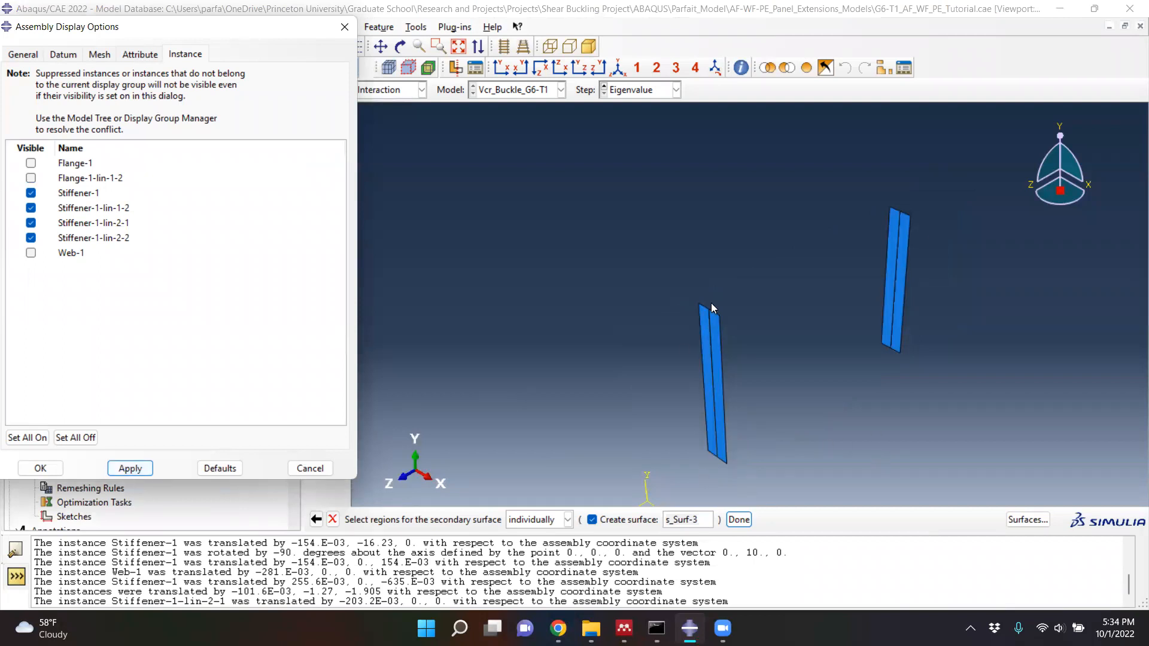
# - Select the top and bottom edges of all four stiffeners for secondary surface s_Surf-3
pyautogui.scroll(-1, 709, 302)
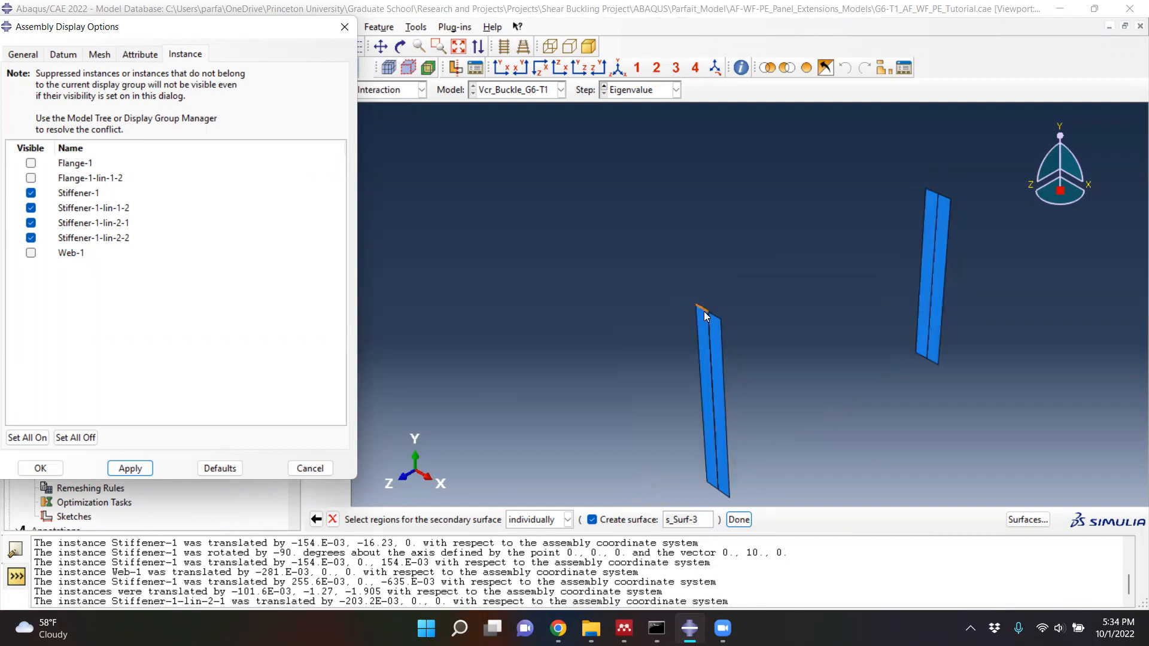
pyautogui.click(706, 316)
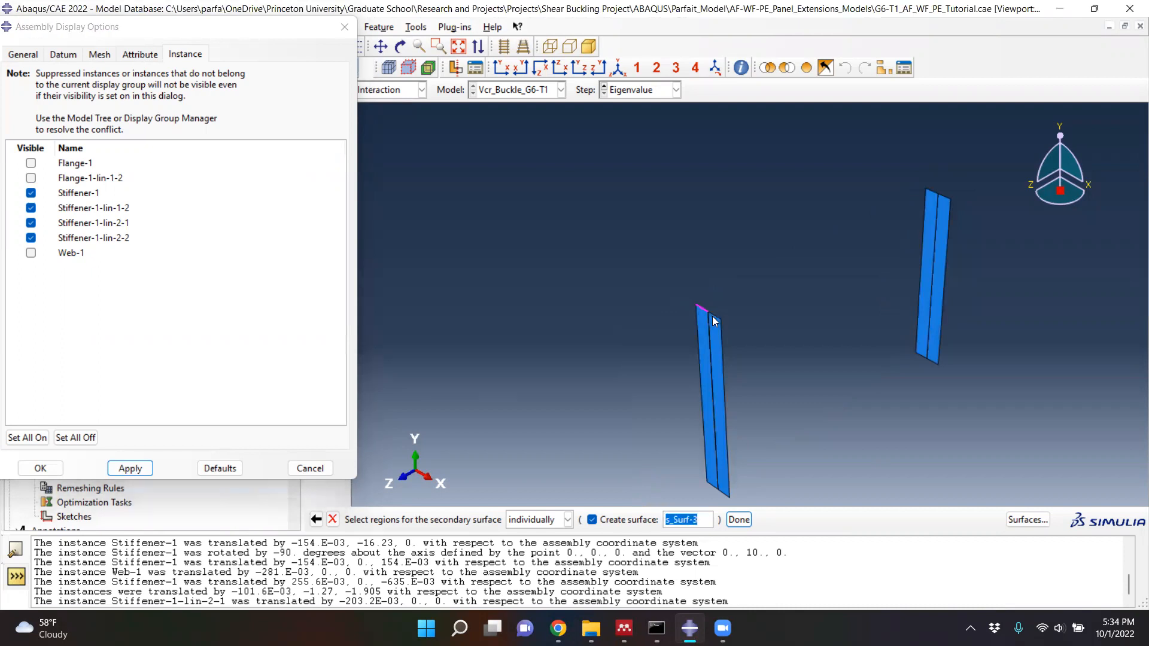
pyautogui.keyDown('shift'); pyautogui.click(714, 486); pyautogui.keyUp('shift')
pyautogui.scroll(-1, 932, 362)
pyautogui.keyDown('shift'); pyautogui.click(926, 358); pyautogui.keyUp('shift')
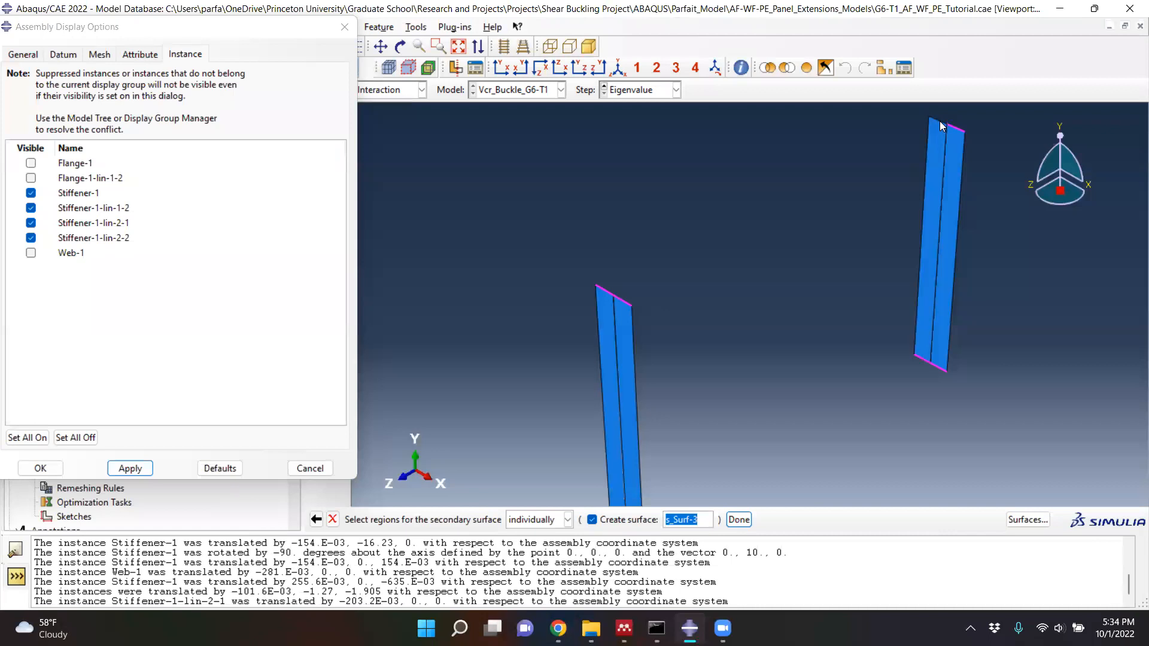
pyautogui.scroll(3, 794, 334)
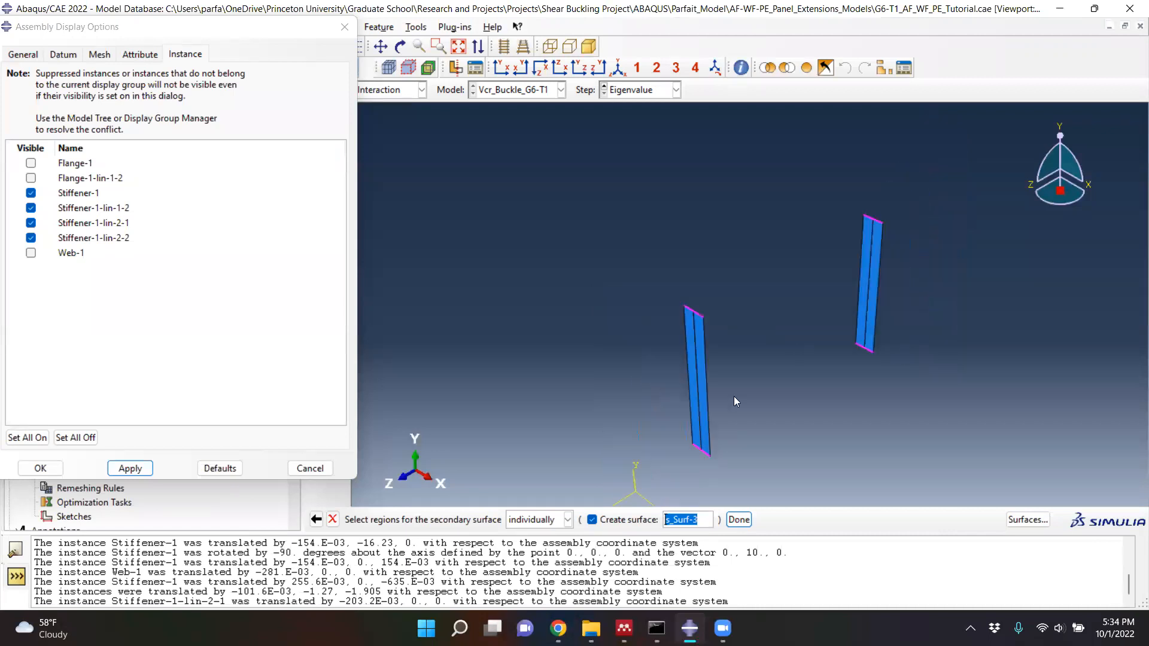
pyautogui.scroll(-1, 717, 438)
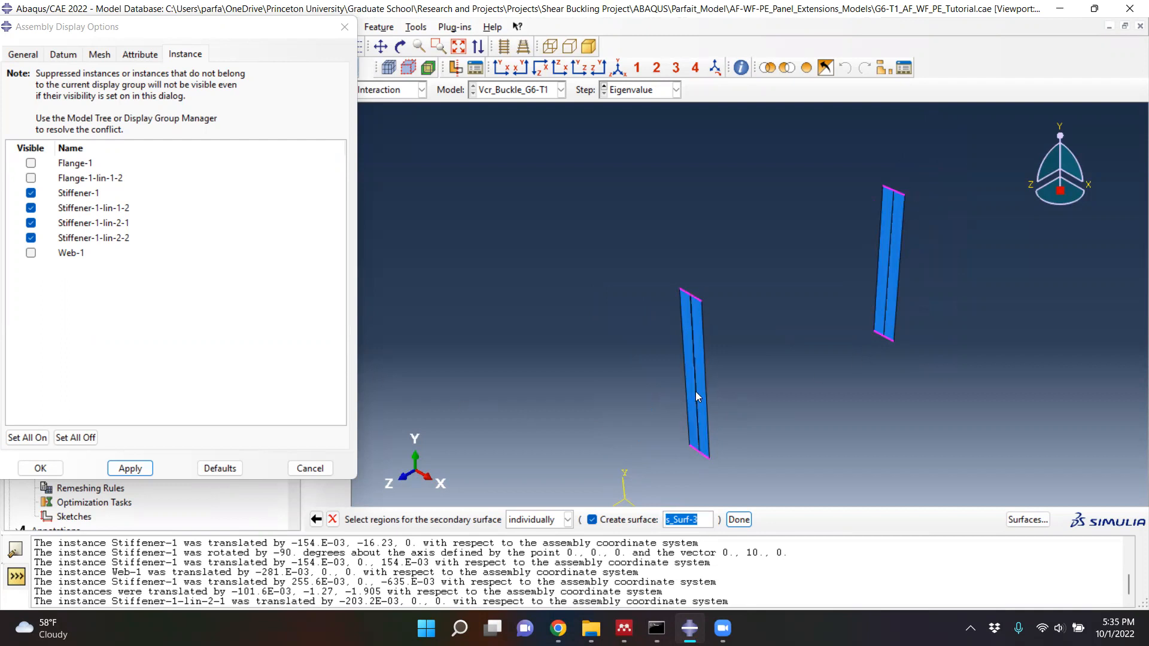
pyautogui.scroll(-3, 701, 408)
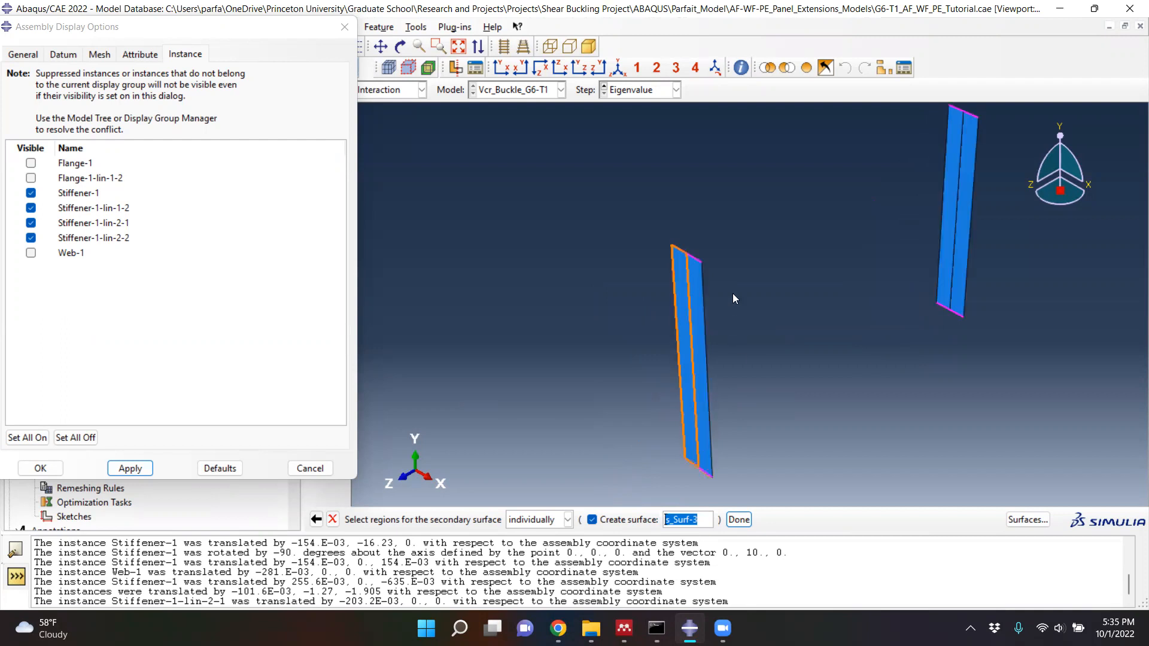
# - Hide Stiffener-1 and Stiffener-1-lin-1-2, and add the web-side vertical edges of the other two stiffeners to the selection
pyautogui.click(30, 193)
pyautogui.click(31, 207)
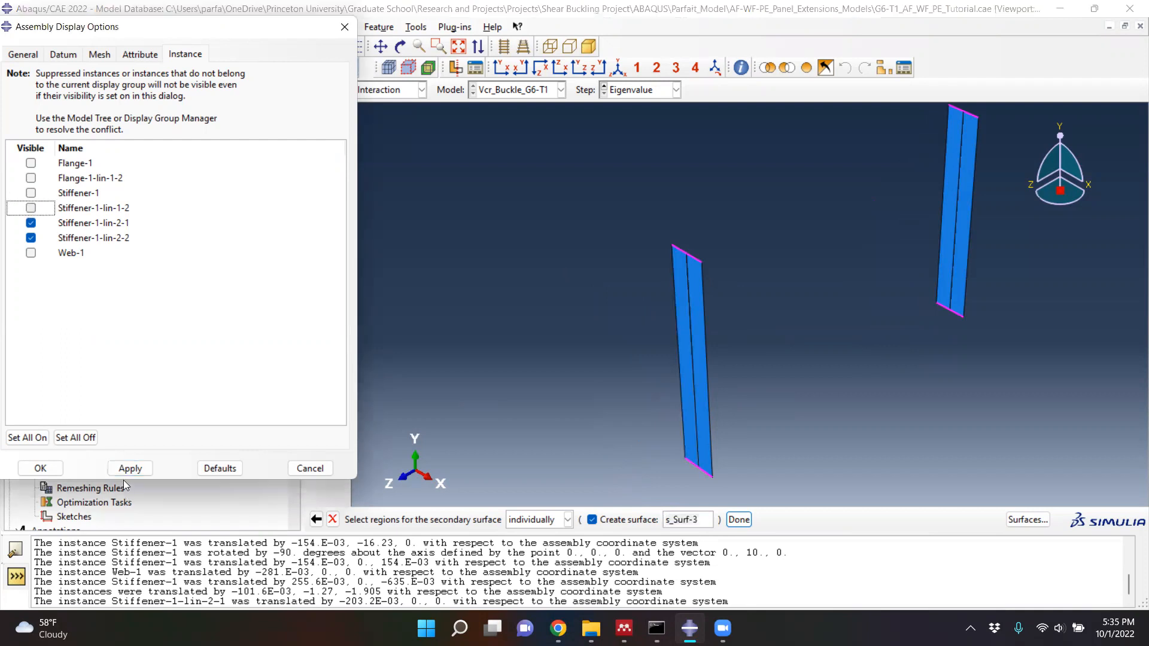
pyautogui.click(133, 470)
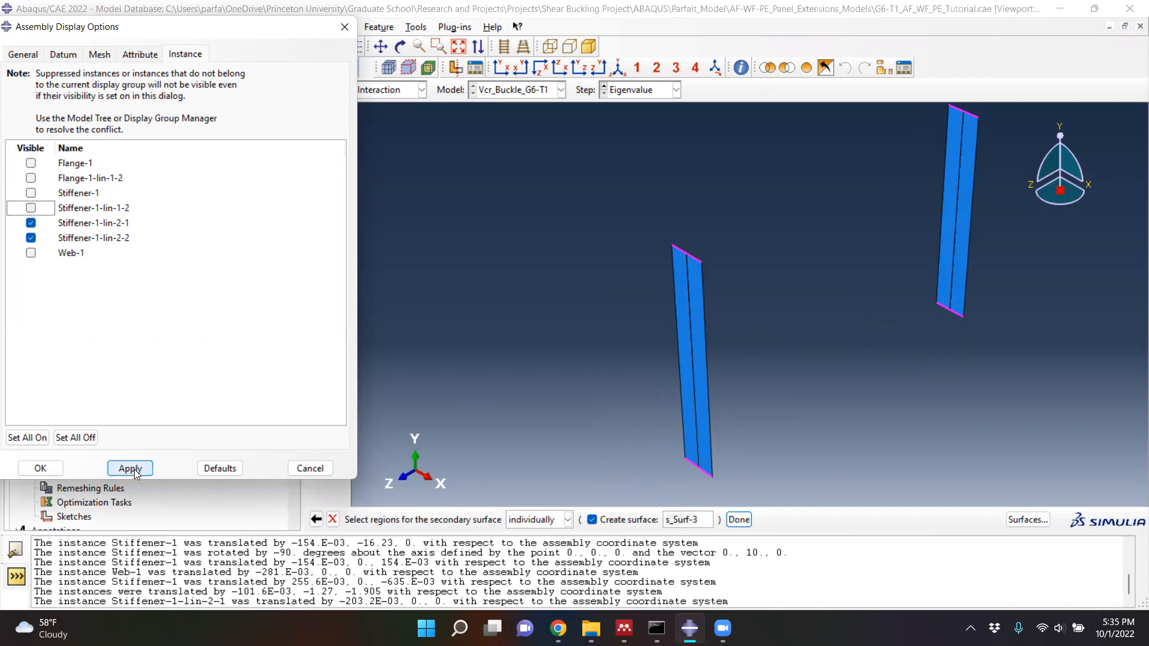
pyautogui.click(692, 328)
pyautogui.click(969, 224)
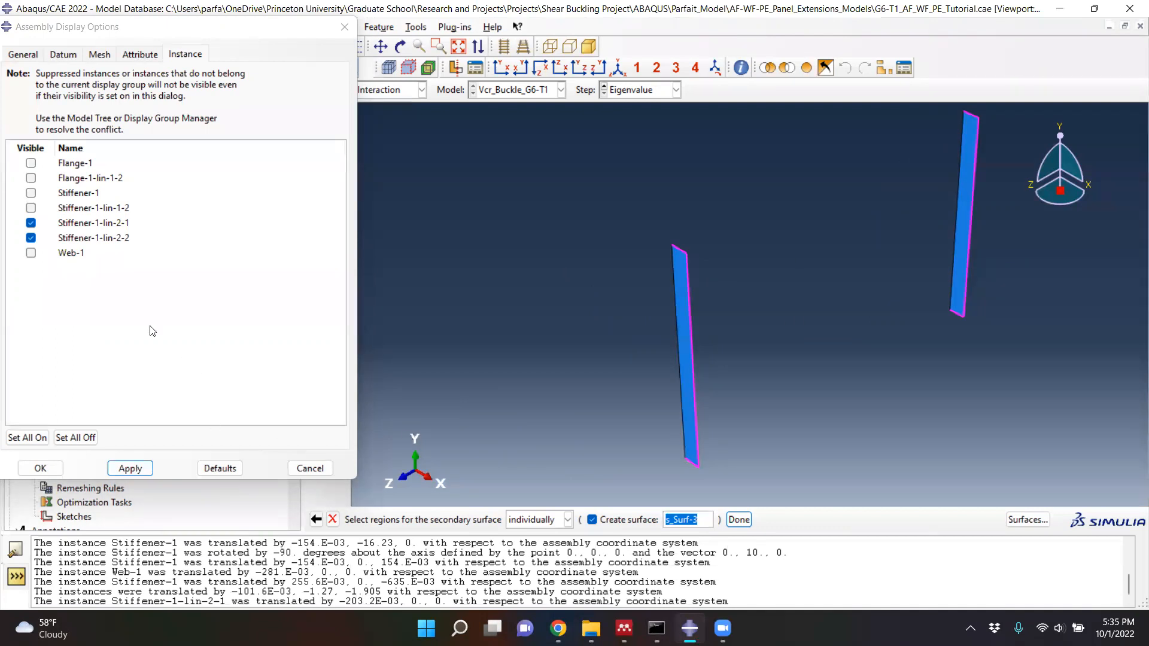
# - Display only Stiffener-1 and Stiffener-1-lin-1-2, hiding Stiffener-1-lin-2-1 and Stiffener-1-lin-2-2
pyautogui.click(31, 208)
pyautogui.click(30, 194)
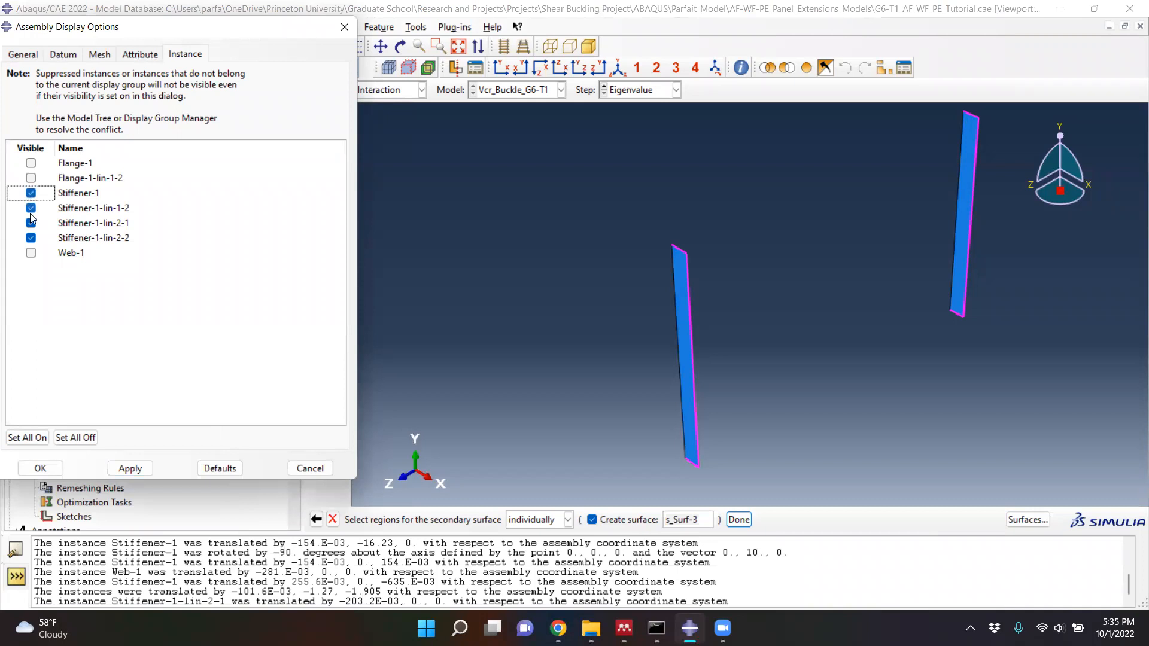
pyautogui.click(30, 224)
pyautogui.click(31, 238)
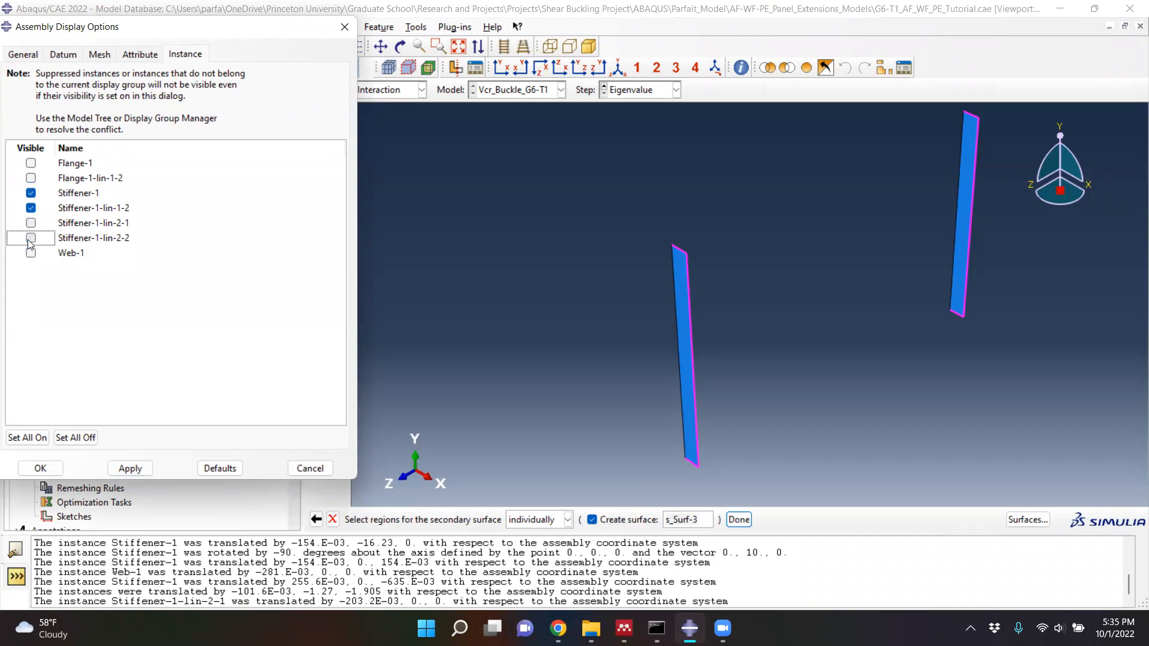
pyautogui.click(128, 468)
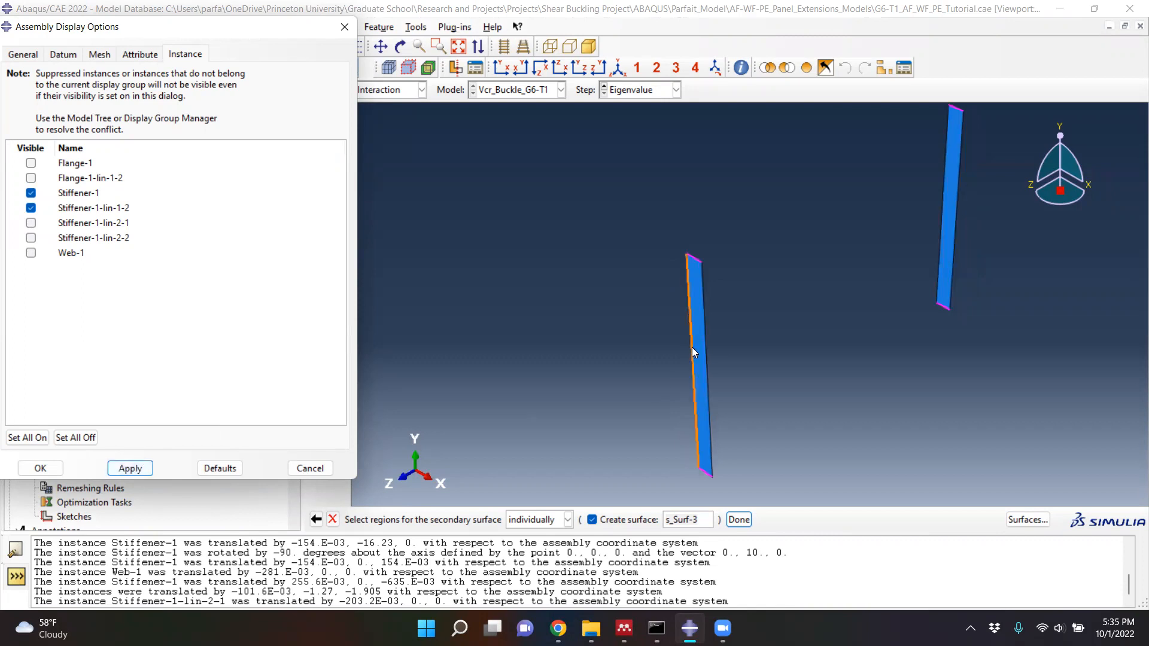
# - Select the web-side, top and bottom edges of Stiffener-1 and Stiffener-1-lin-1-2 for secondary surface s_Surf-3
pyautogui.click(692, 347)
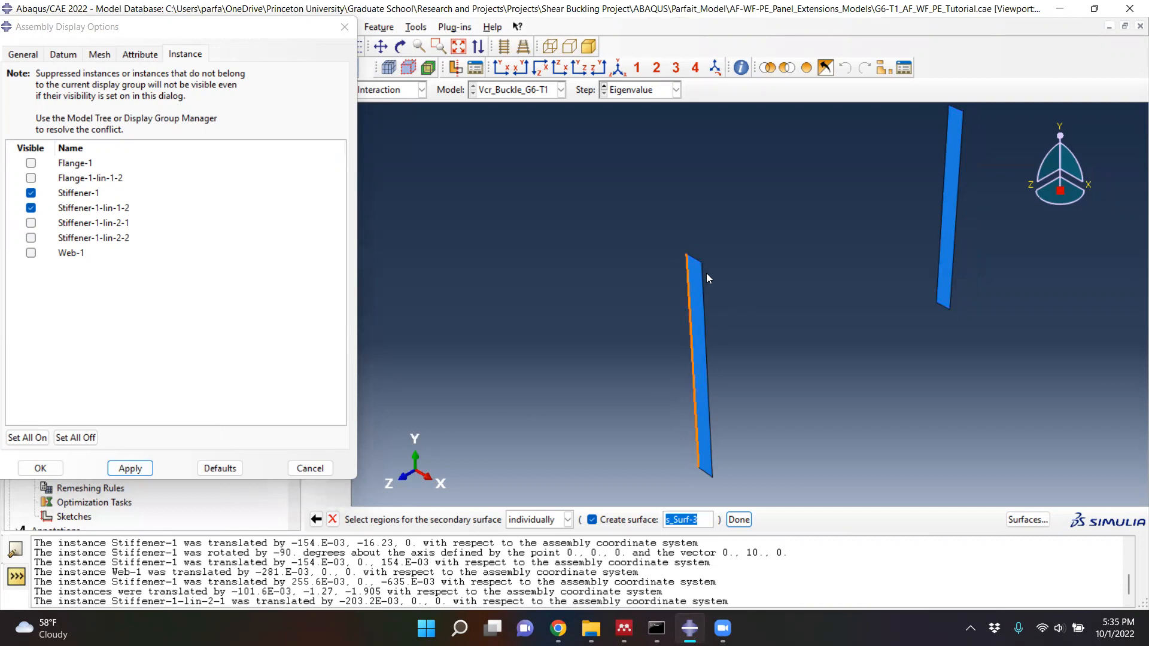
pyautogui.click(697, 256)
pyautogui.click(704, 473)
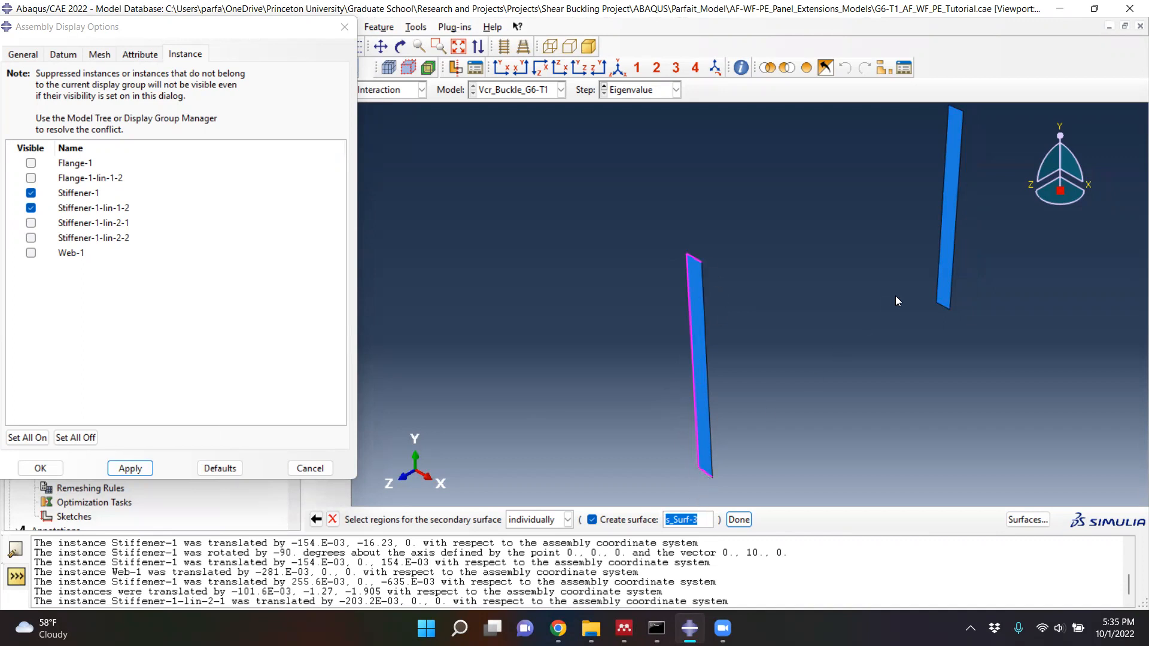
pyautogui.click(942, 307)
pyautogui.click(937, 245)
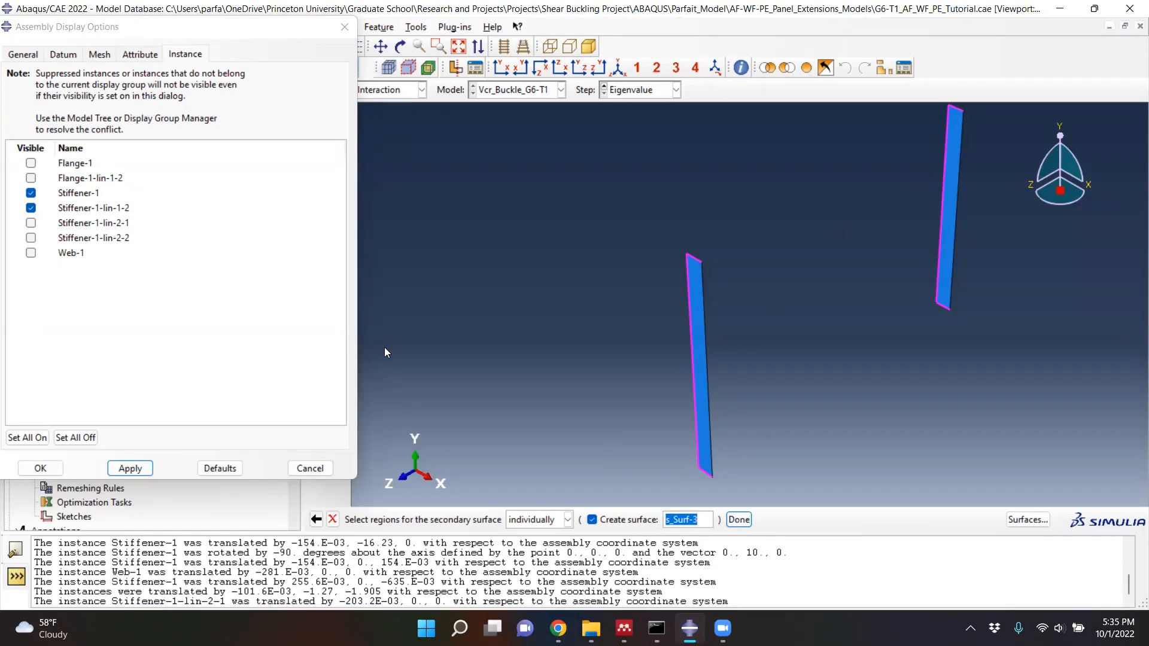
# - Display only Stiffener-1-lin-2-1 and Stiffener-1-lin-2-2 and select their web-side, top and bottom edges for secondary surface s_Surf-3
pyautogui.click(32, 223)
pyautogui.click(31, 238)
pyautogui.click(32, 208)
pyautogui.click(31, 192)
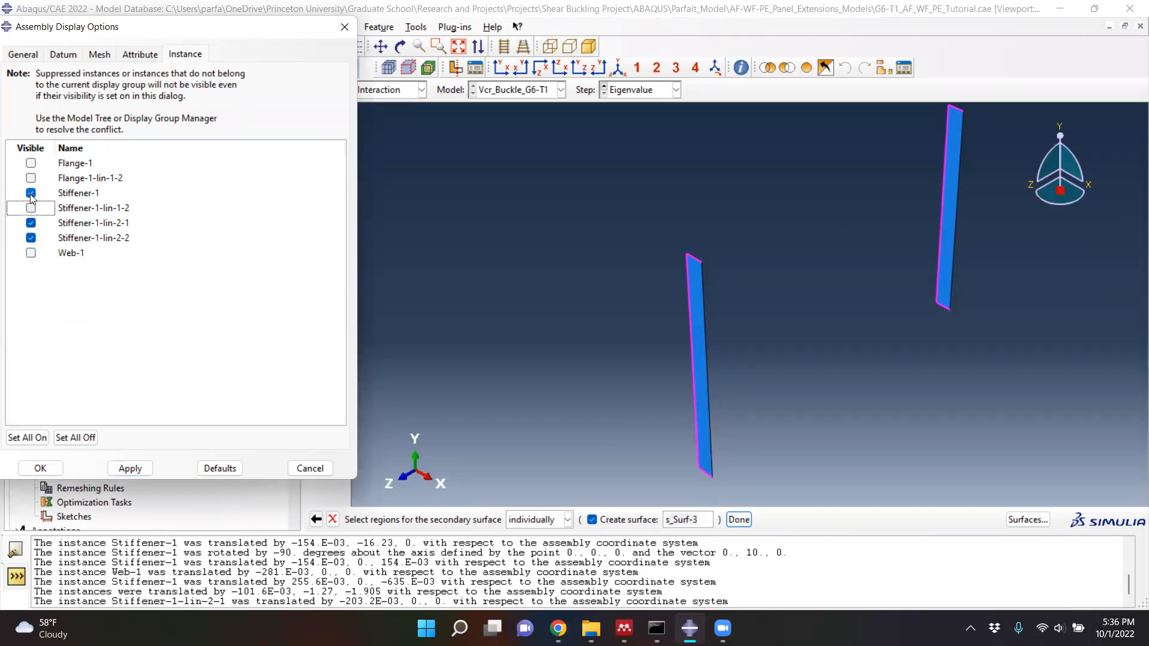
pyautogui.click(122, 468)
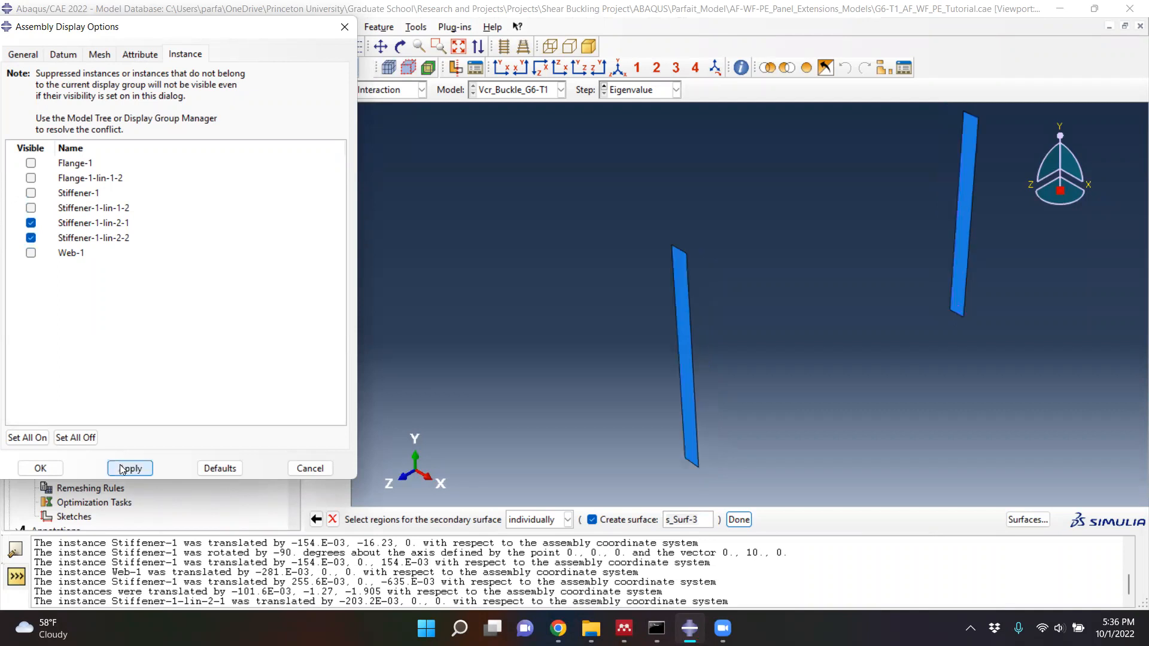
pyautogui.click(698, 456)
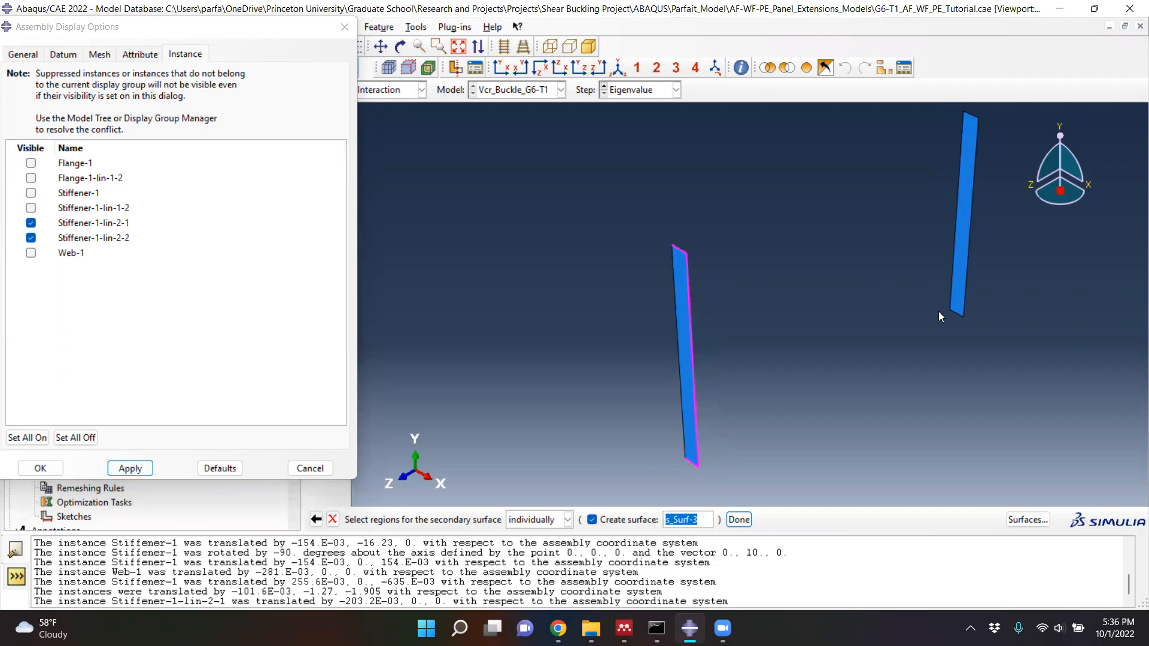
pyautogui.click(950, 290)
# - Show all four stiffeners together and deselect the outer vertical edge of Stiffener-1-lin-1-2
pyautogui.click(31, 207)
pyautogui.click(31, 193)
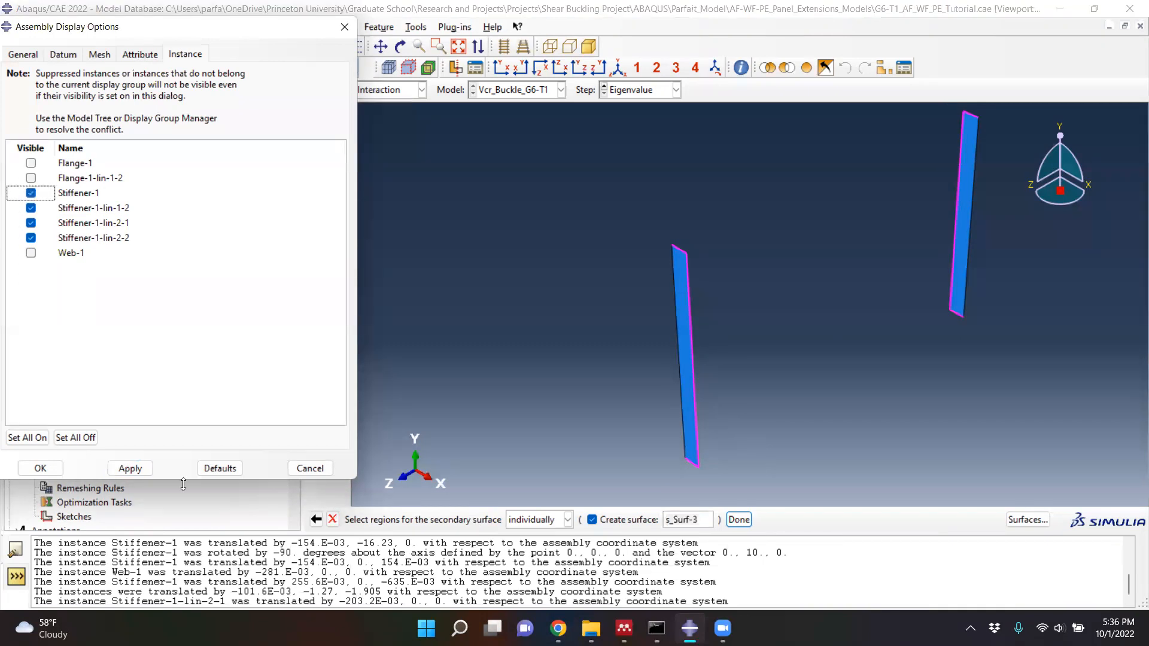
pyautogui.click(130, 468)
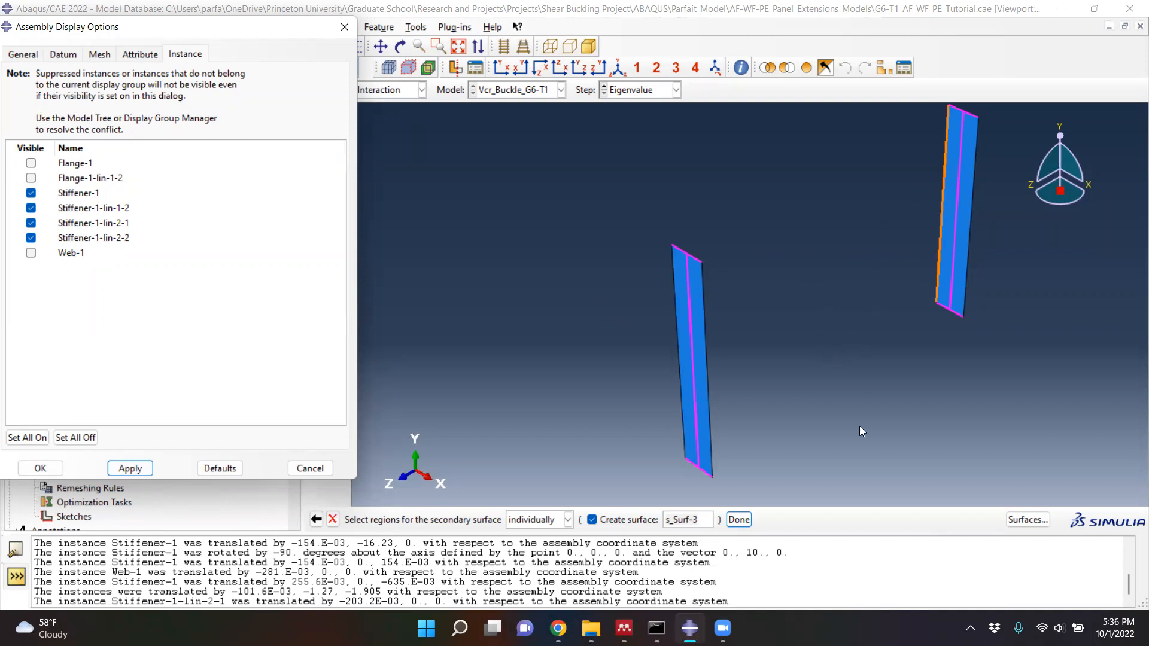
pyautogui.scroll(-1, 894, 445)
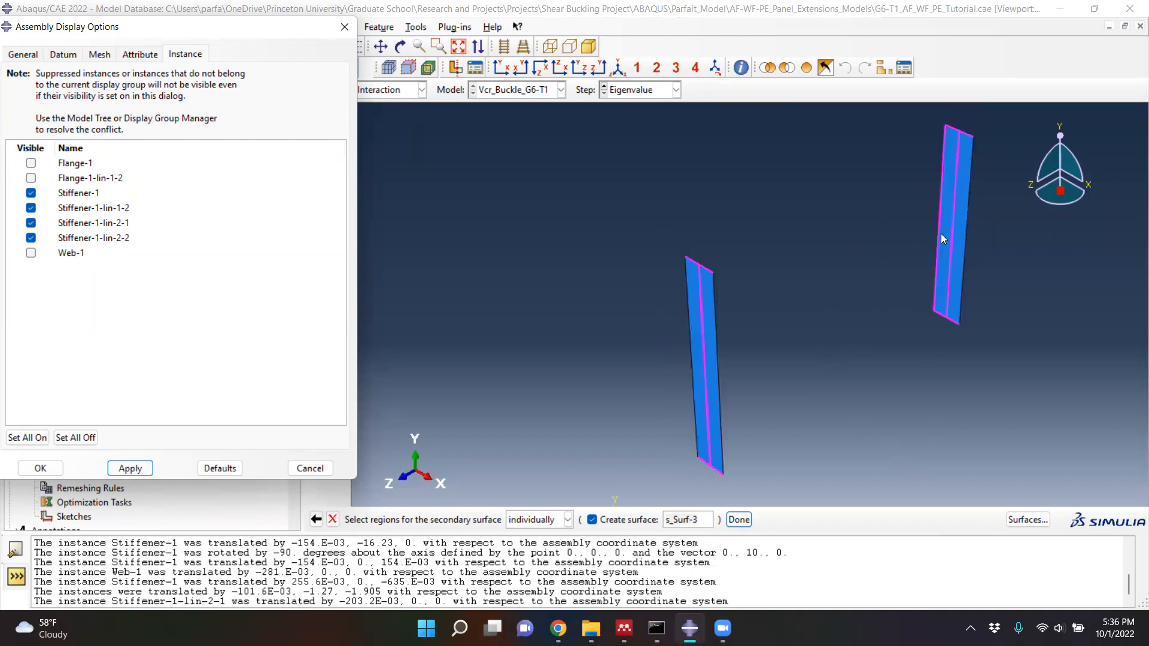
pyautogui.scroll(1, 936, 244)
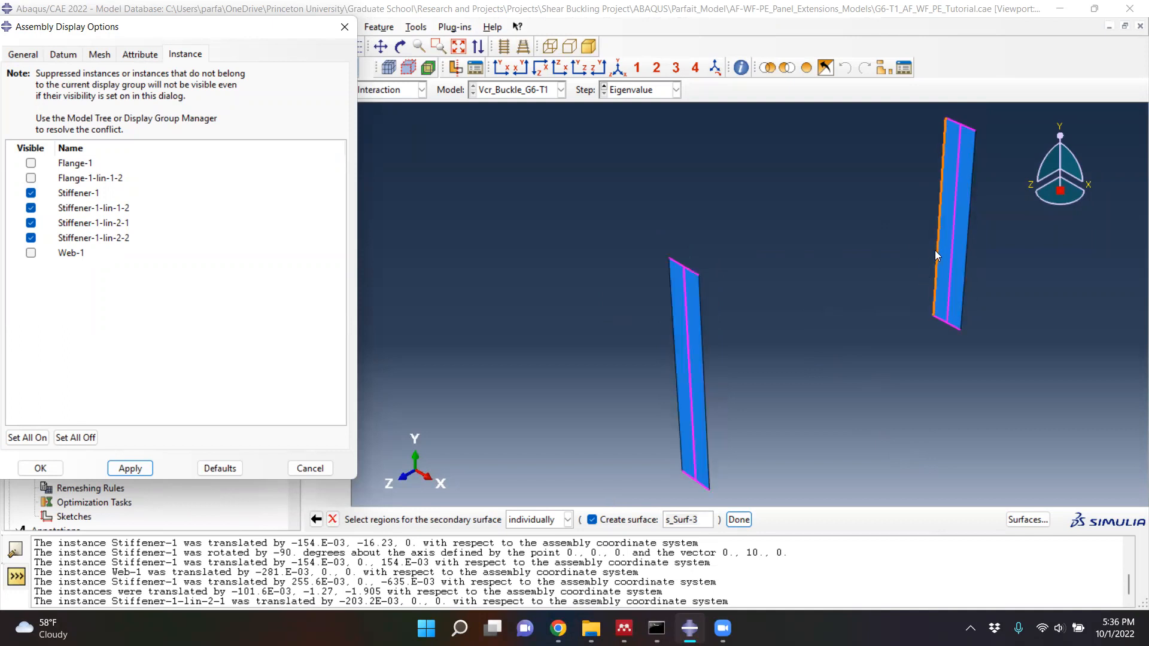
pyautogui.click(936, 251)
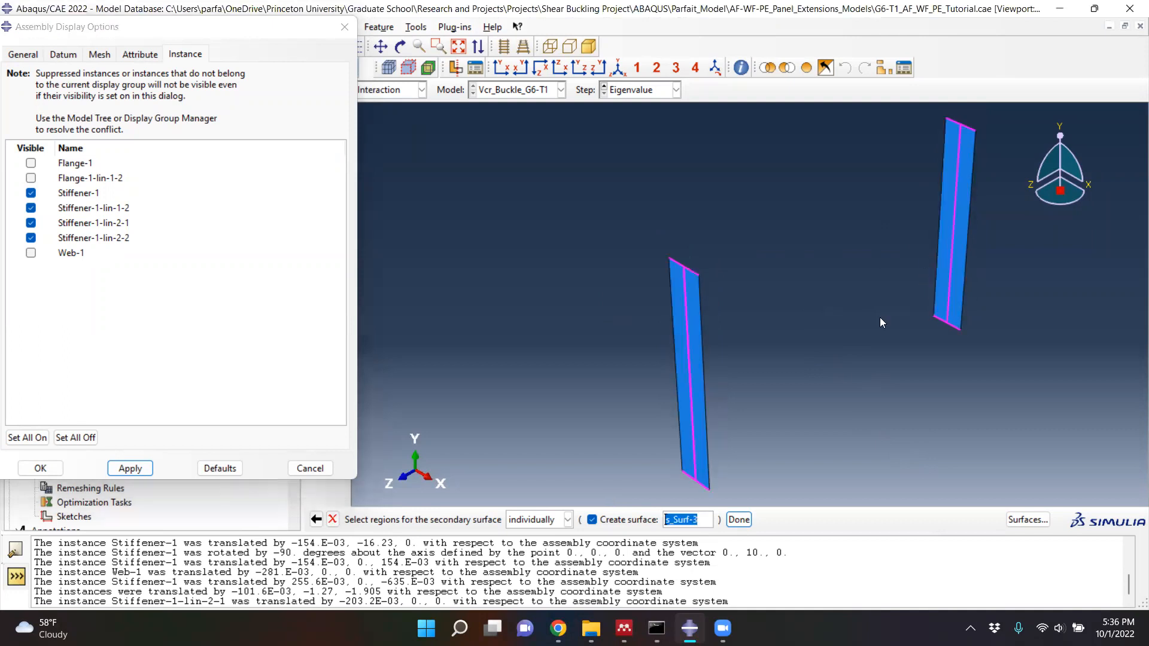
# - Hide Stiffener-1-lin-2-1 and Stiffener-1-lin-2-2, and add the outer vertical edge of Stiffener-1-lin-1-2 to the selection
pyautogui.click(30, 208)
pyautogui.click(31, 222)
pyautogui.click(30, 237)
pyautogui.click(127, 468)
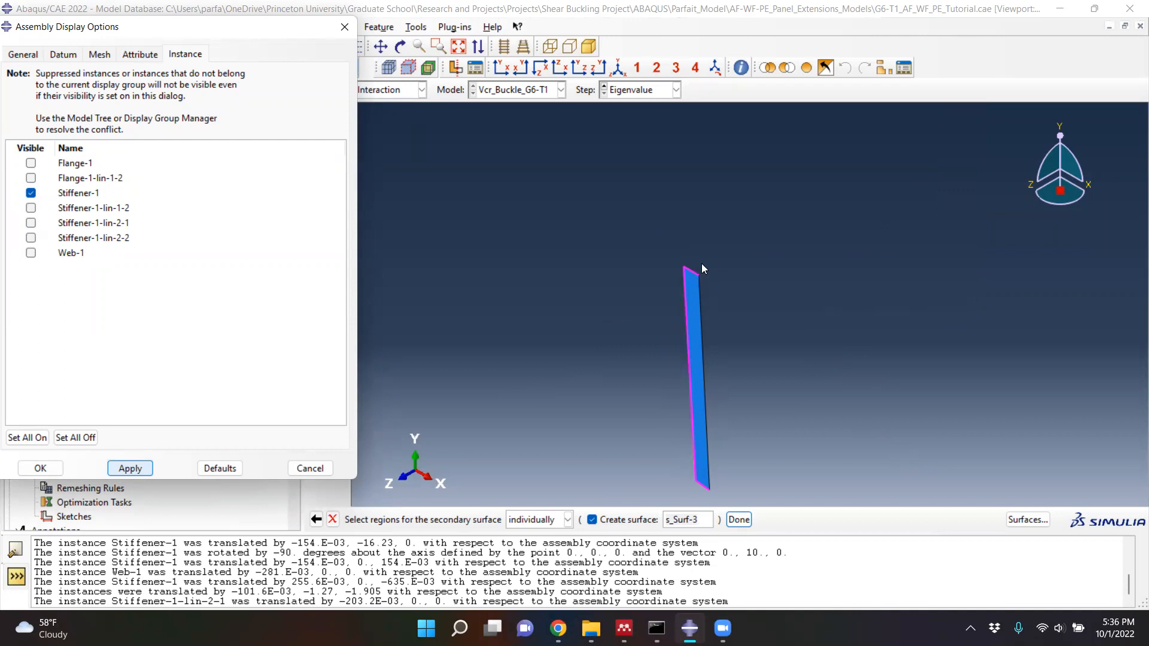
pyautogui.click(31, 208)
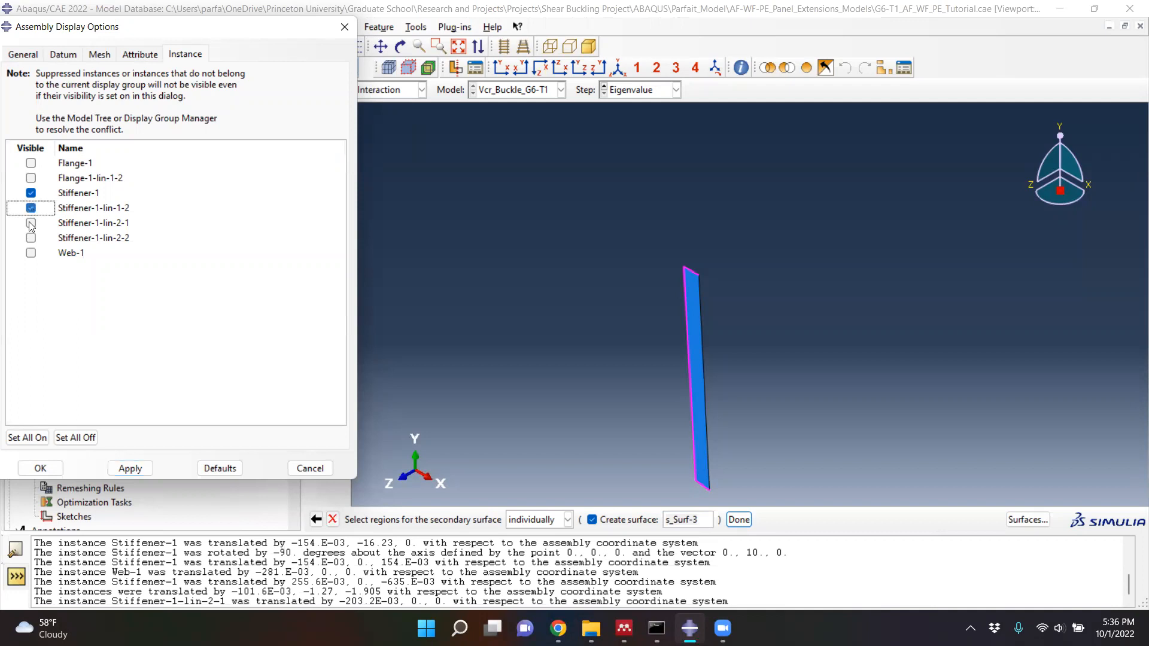
pyautogui.click(131, 470)
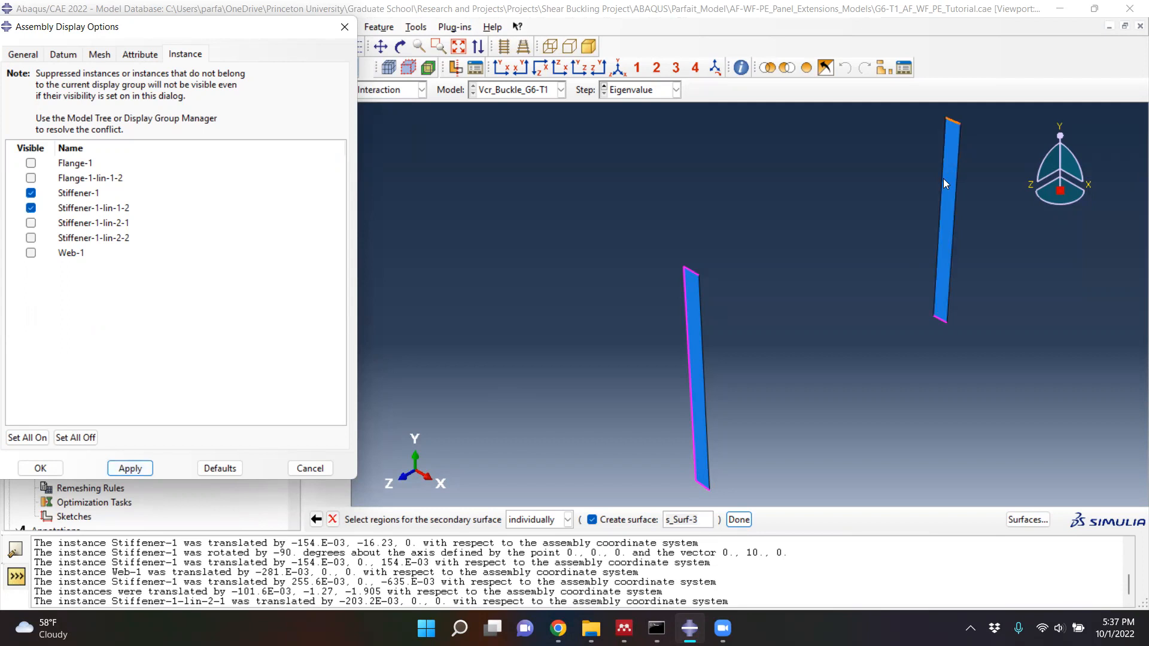
pyautogui.click(939, 215)
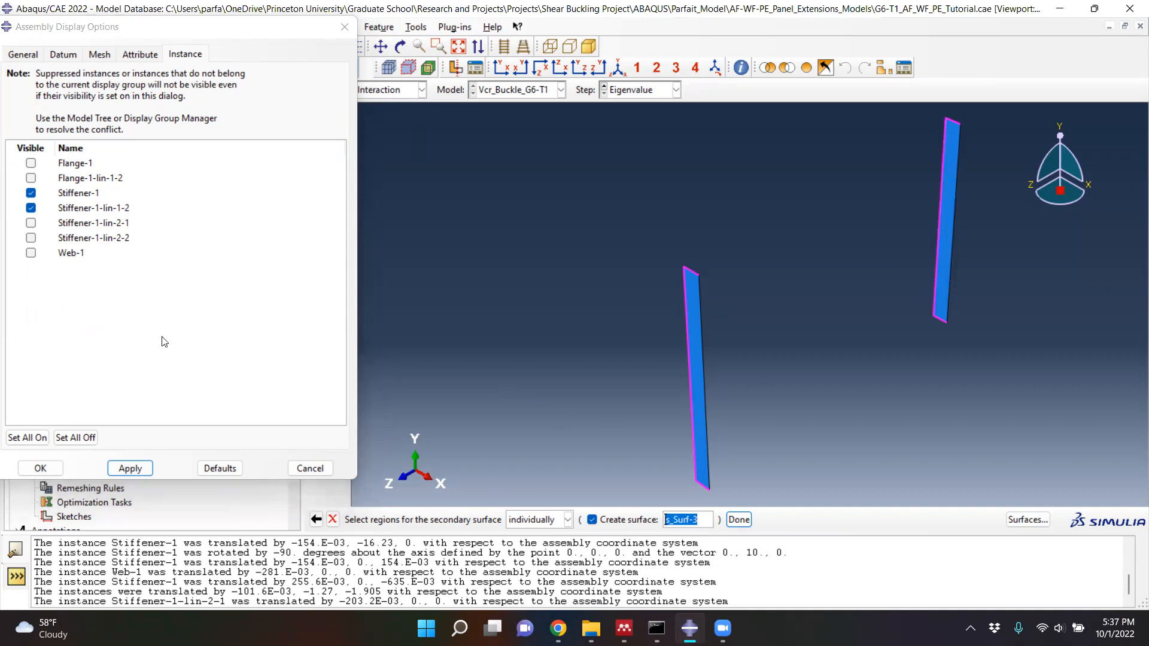
# - Display Stiffener-1-lin-2-1 and Stiffener-1-lin-2-2 one at a time to check their selected edges
pyautogui.click(30, 208)
pyautogui.click(30, 195)
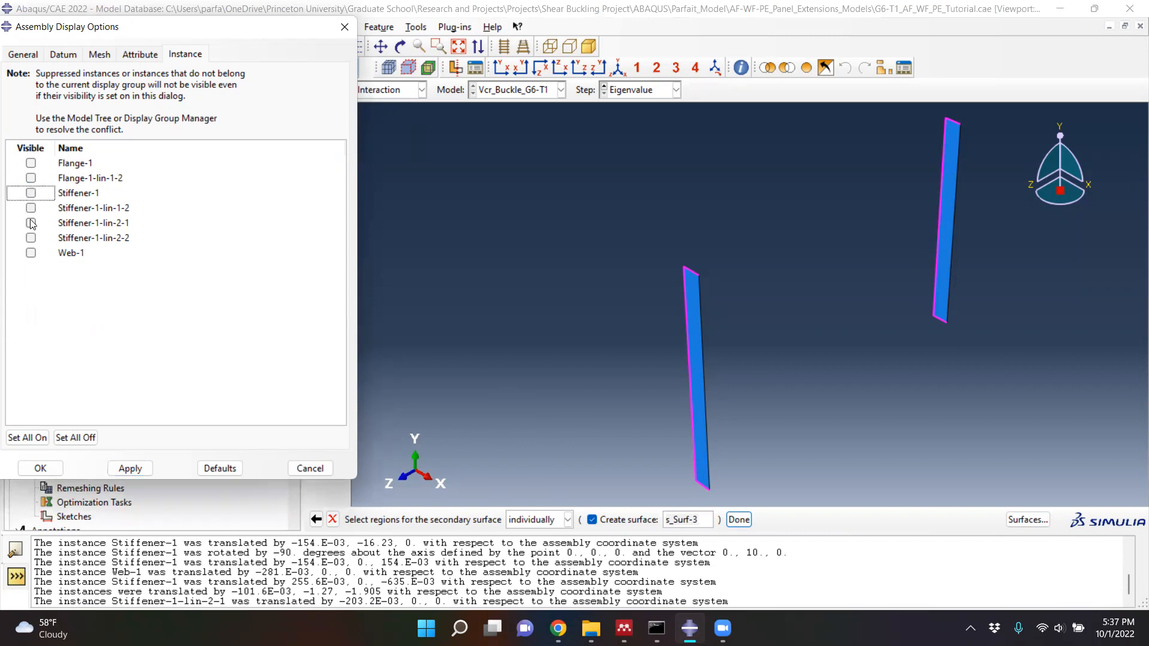
pyautogui.click(30, 223)
pyautogui.click(130, 468)
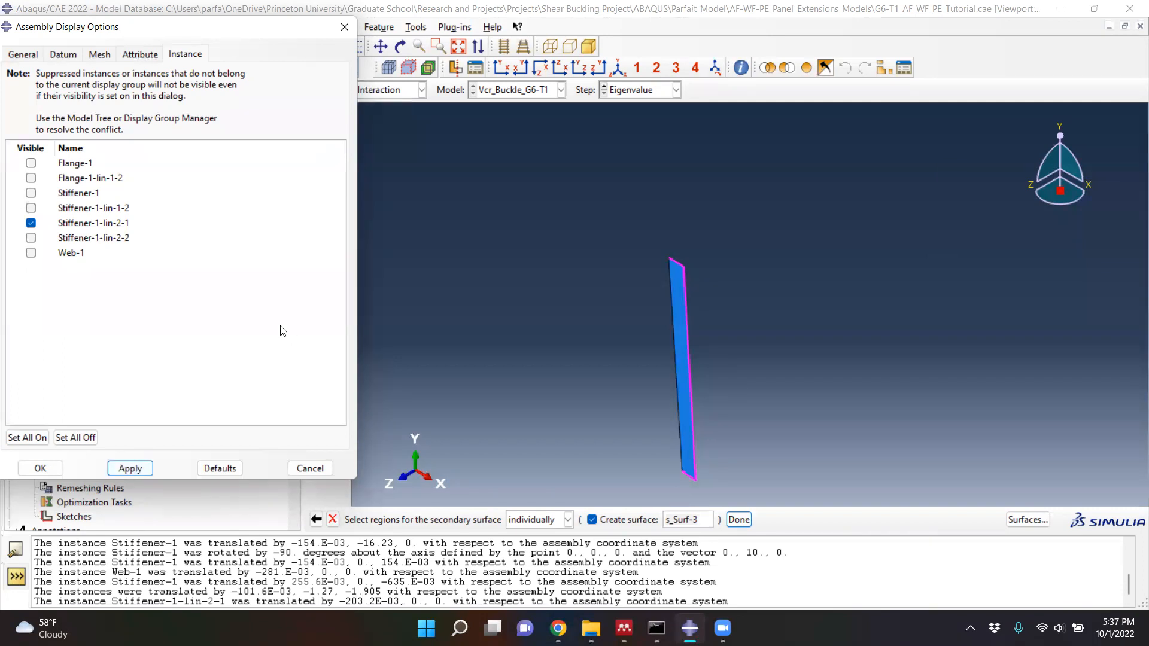
pyautogui.click(30, 238)
pyautogui.click(31, 222)
pyautogui.click(149, 467)
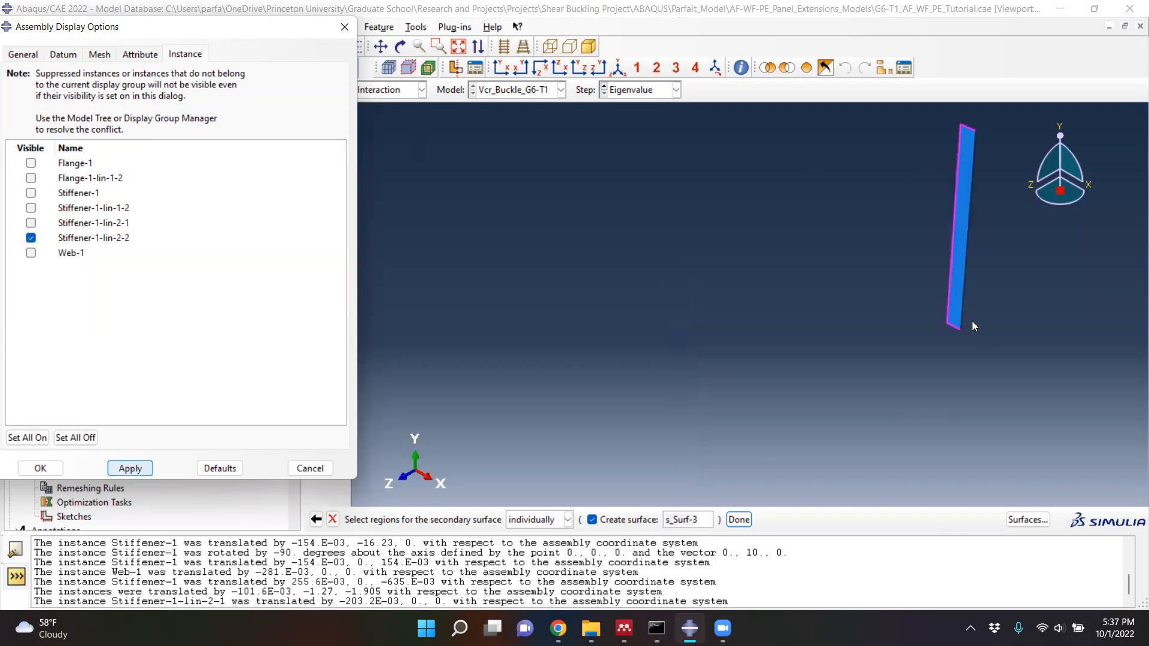
# - Redisplay all four stiffeners and remove the outer vertical edge of Stiffener-1-lin-1-2 from the s_Surf-3 selection
pyautogui.click(30, 222)
pyautogui.click(31, 207)
pyautogui.click(30, 192)
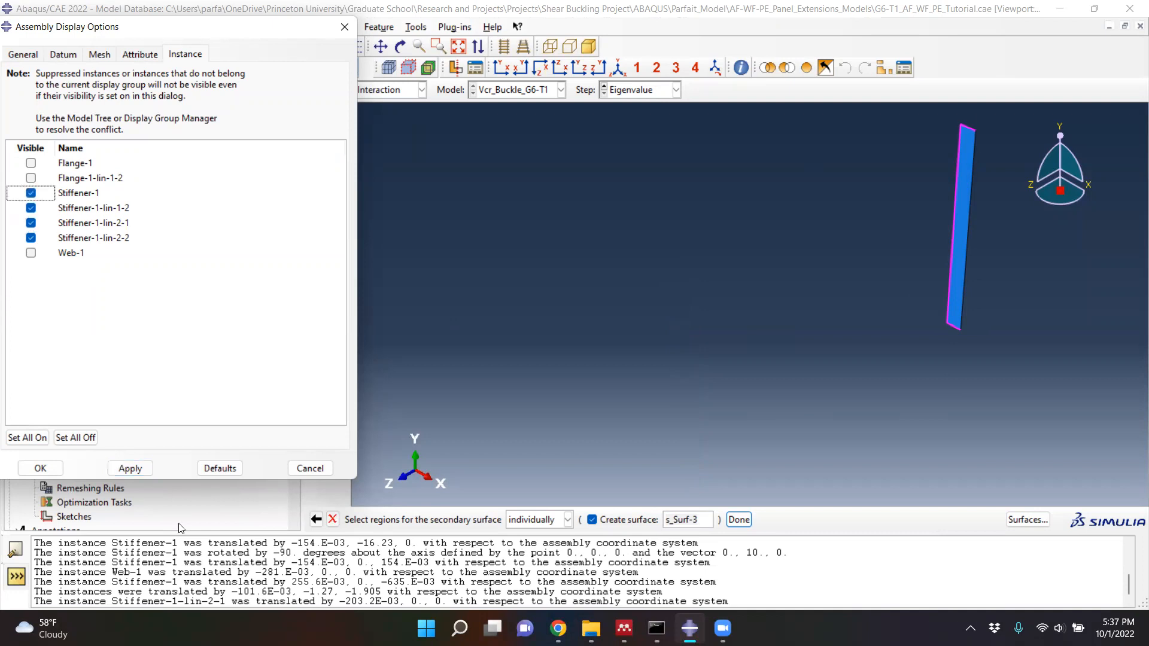
pyautogui.click(130, 468)
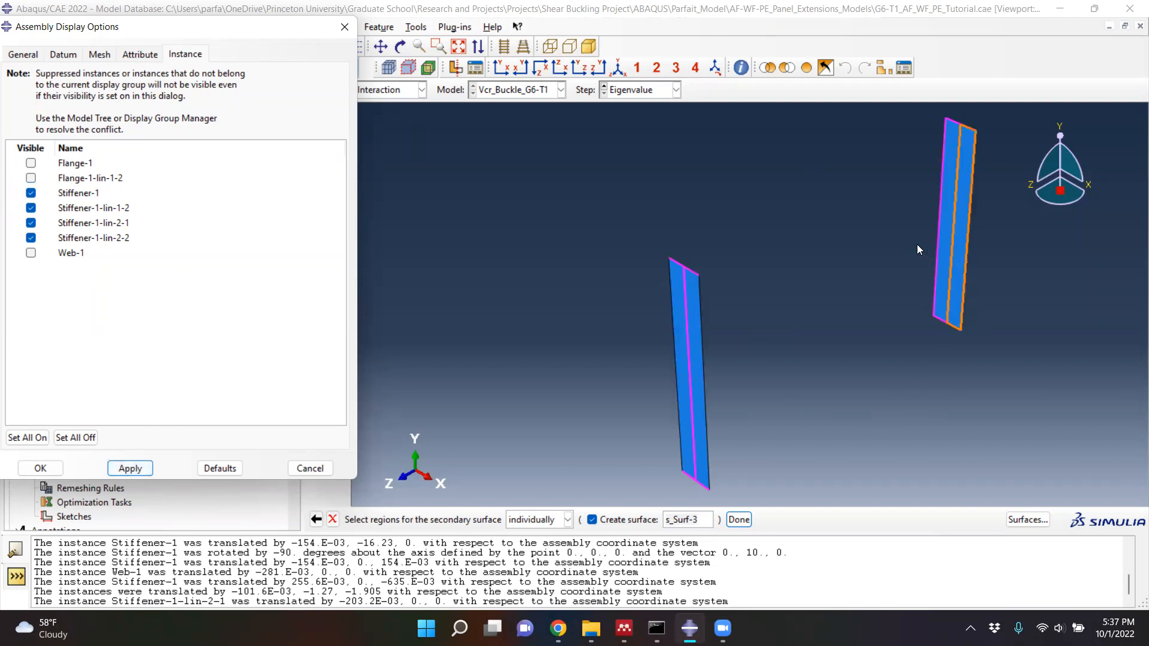
pyautogui.click(941, 198)
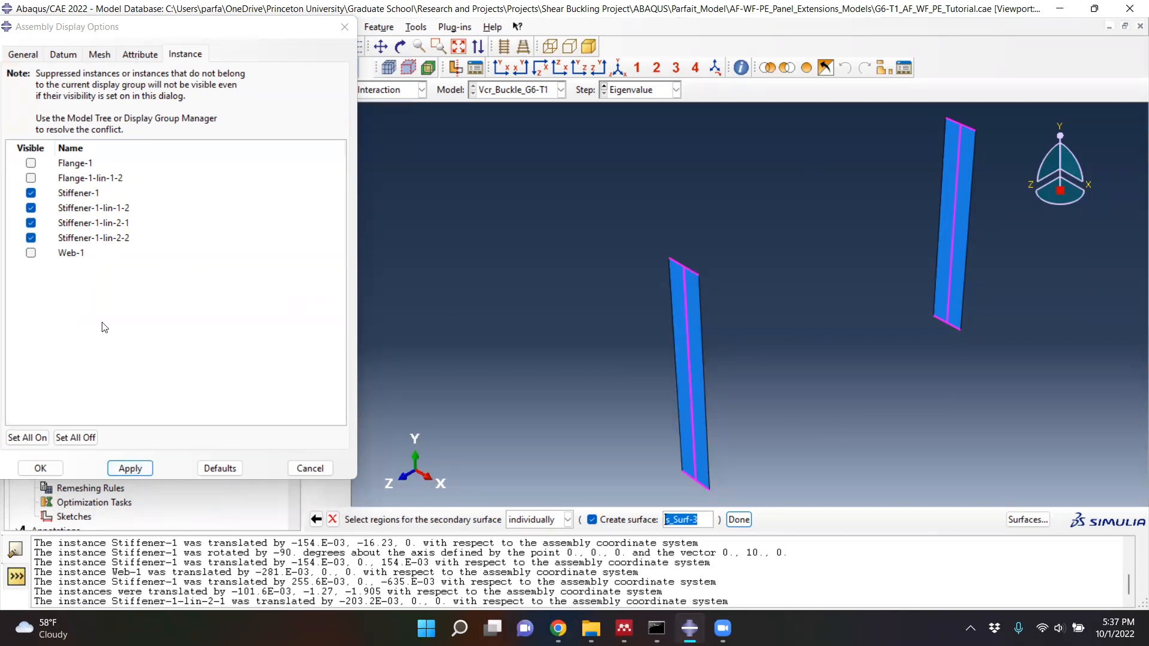
# - Isolate Stiffener-1-lin-1-2 and add its web-side vertical edge to the s_Surf-3 selection
pyautogui.click(30, 208)
pyautogui.click(31, 223)
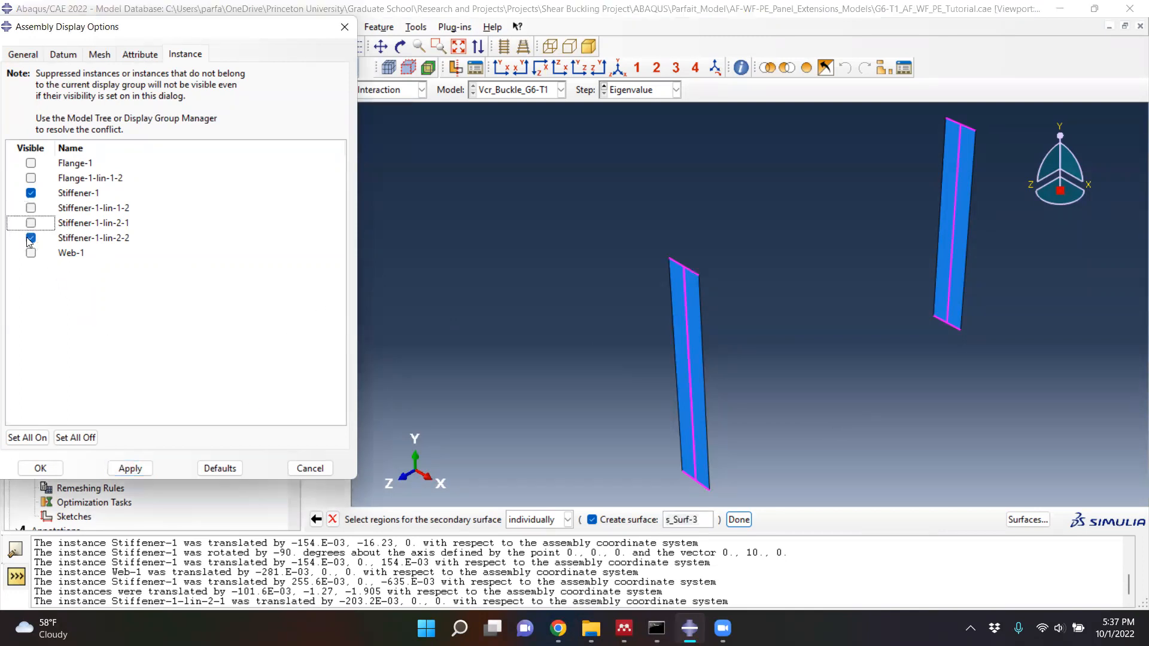
pyautogui.click(31, 238)
pyautogui.click(126, 470)
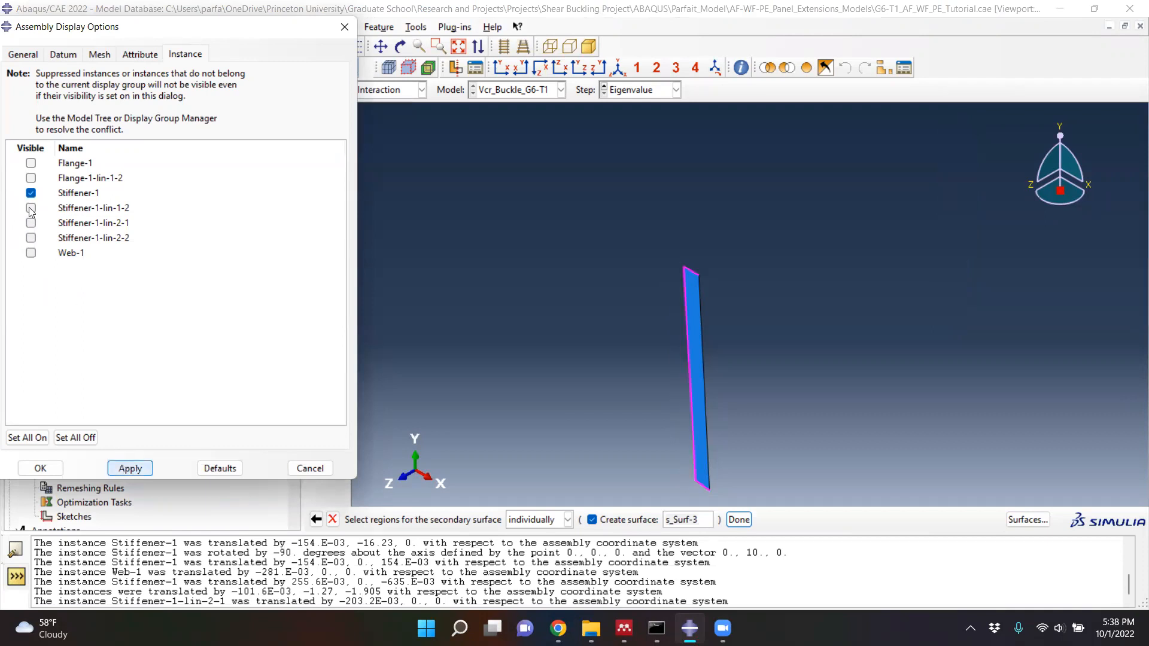
pyautogui.click(31, 207)
pyautogui.click(30, 192)
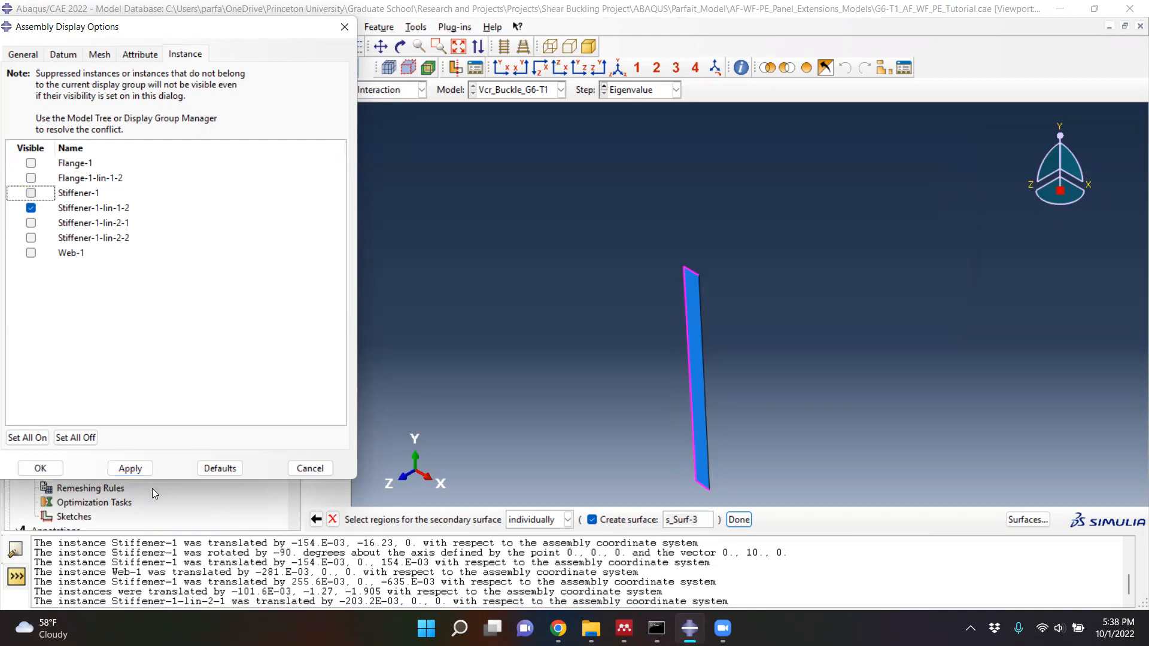
pyautogui.click(128, 469)
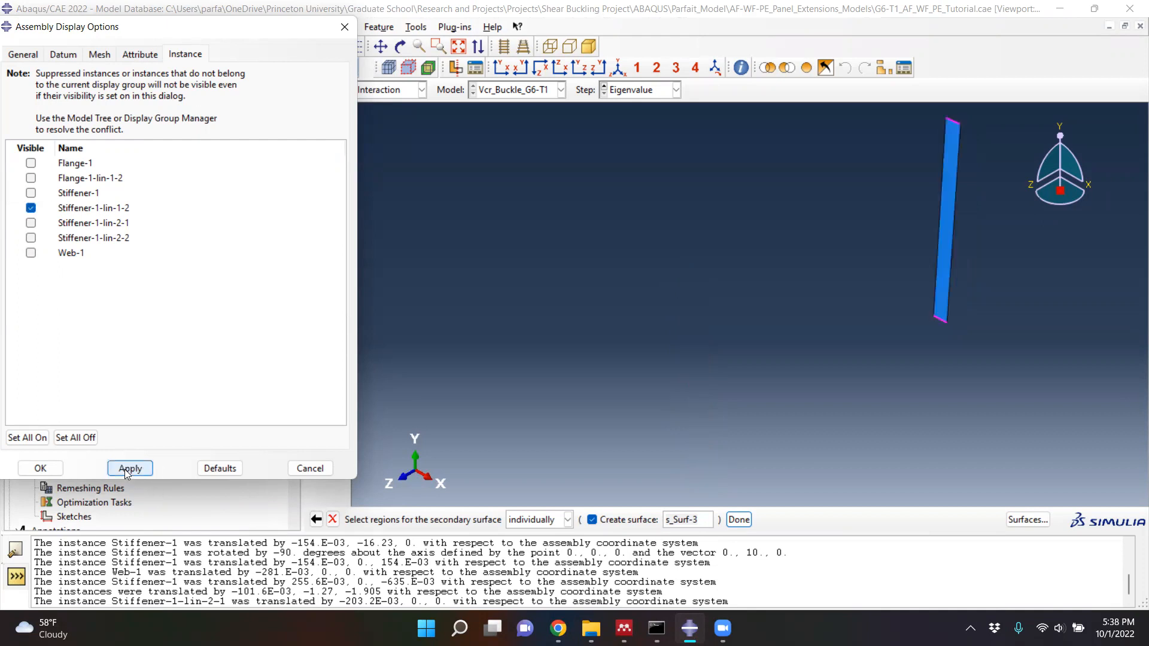
pyautogui.click(954, 226)
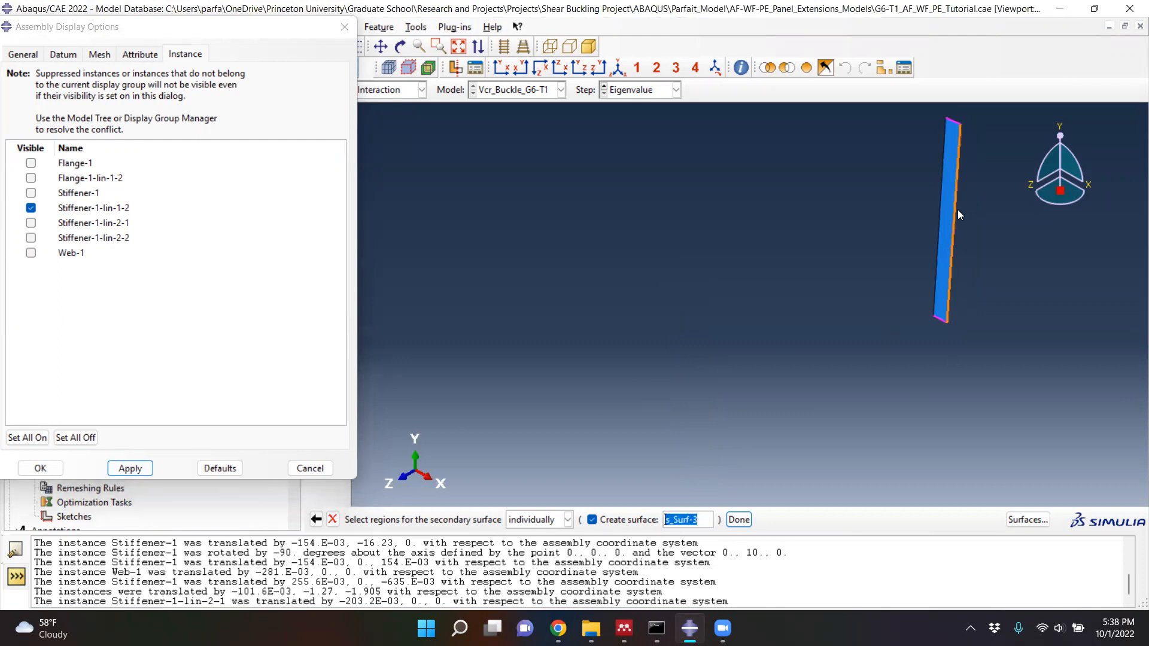
pyautogui.scroll(-1, 969, 149)
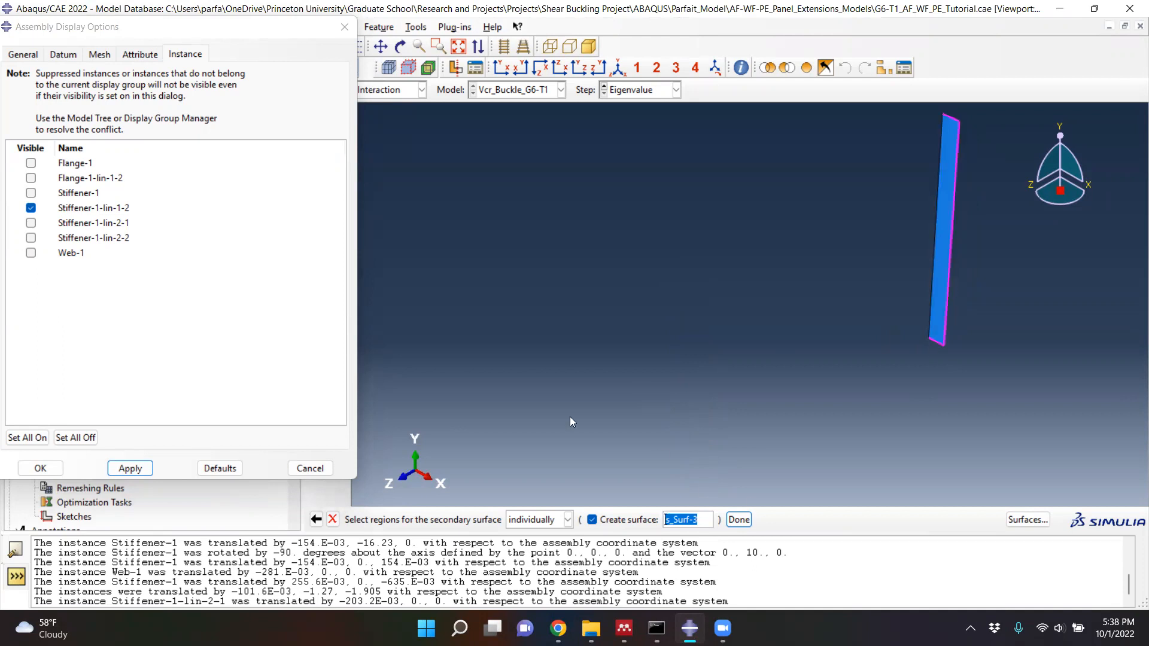
# - Display only Stiffener-1-lin-2-1 and check that its web-side, top and bottom edges are selected
pyautogui.click(31, 225)
pyautogui.click(31, 238)
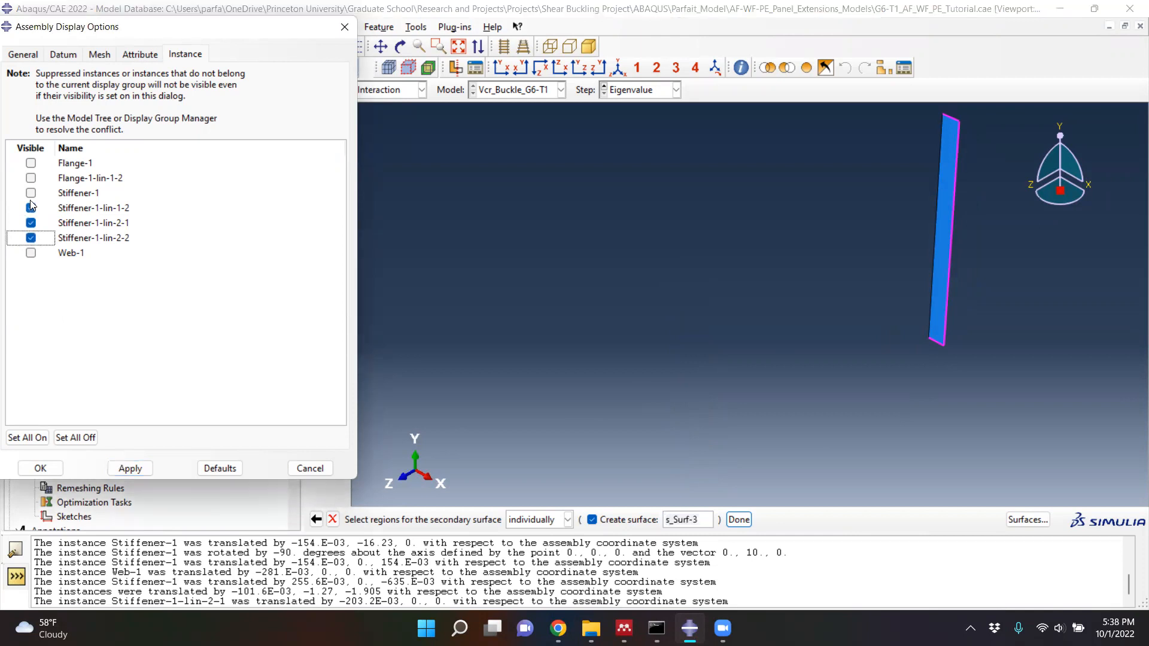
pyautogui.click(30, 223)
pyautogui.click(31, 193)
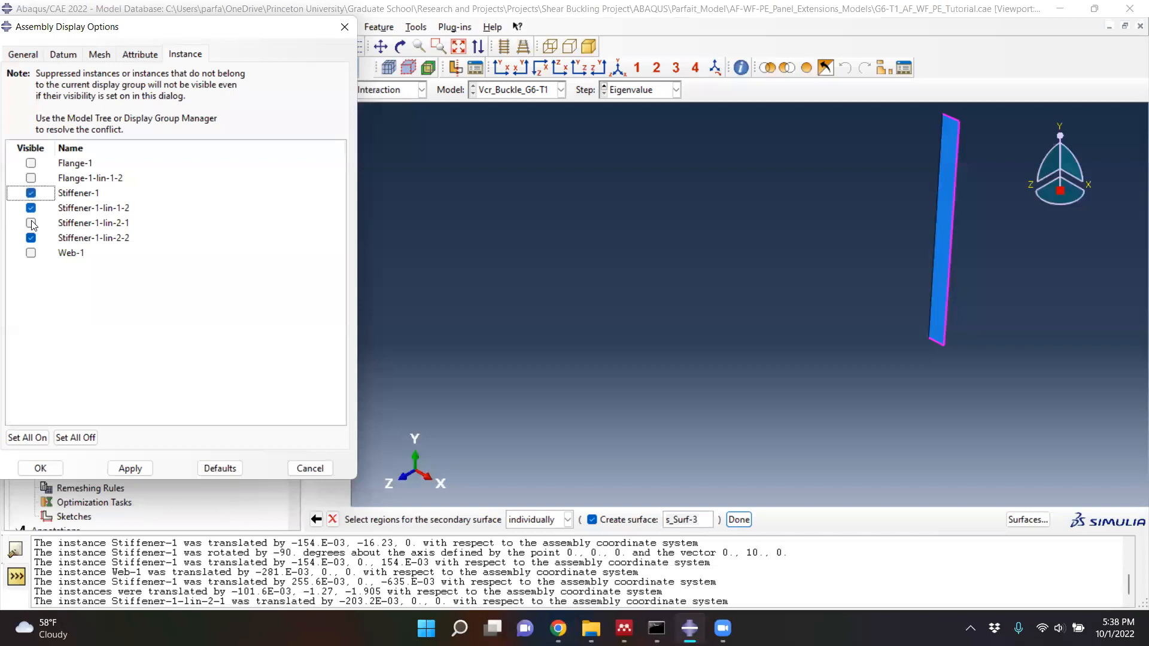
pyautogui.click(30, 237)
pyautogui.click(31, 192)
pyautogui.click(127, 469)
pyautogui.click(30, 223)
pyautogui.click(30, 208)
pyautogui.click(122, 467)
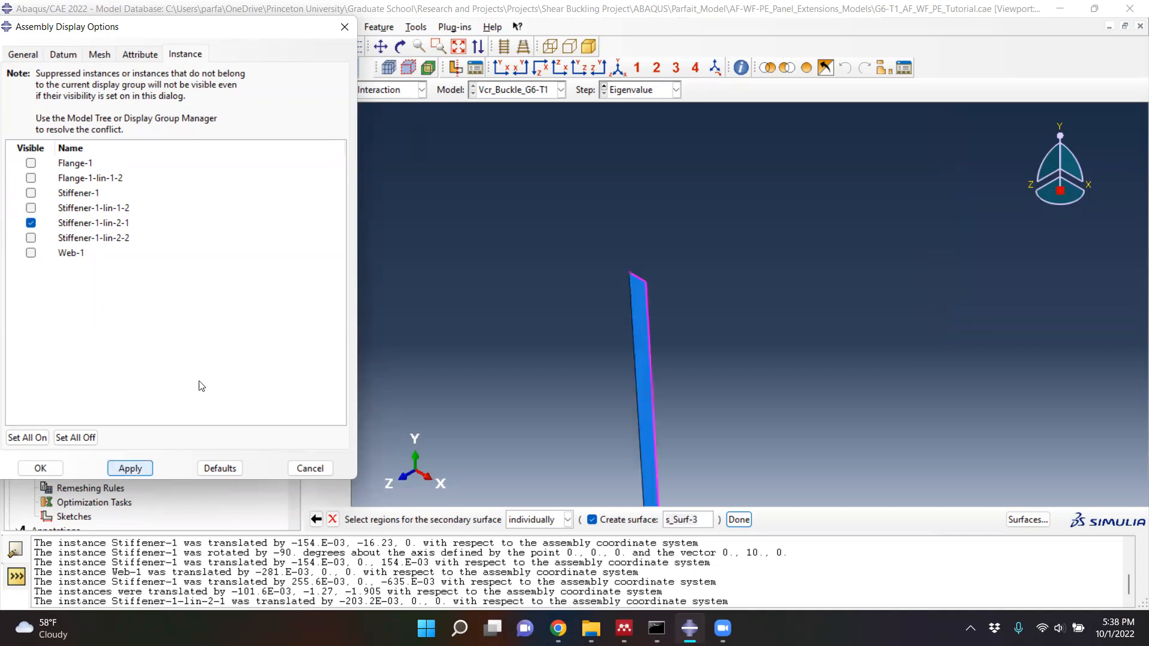
pyautogui.scroll(-2, 686, 361)
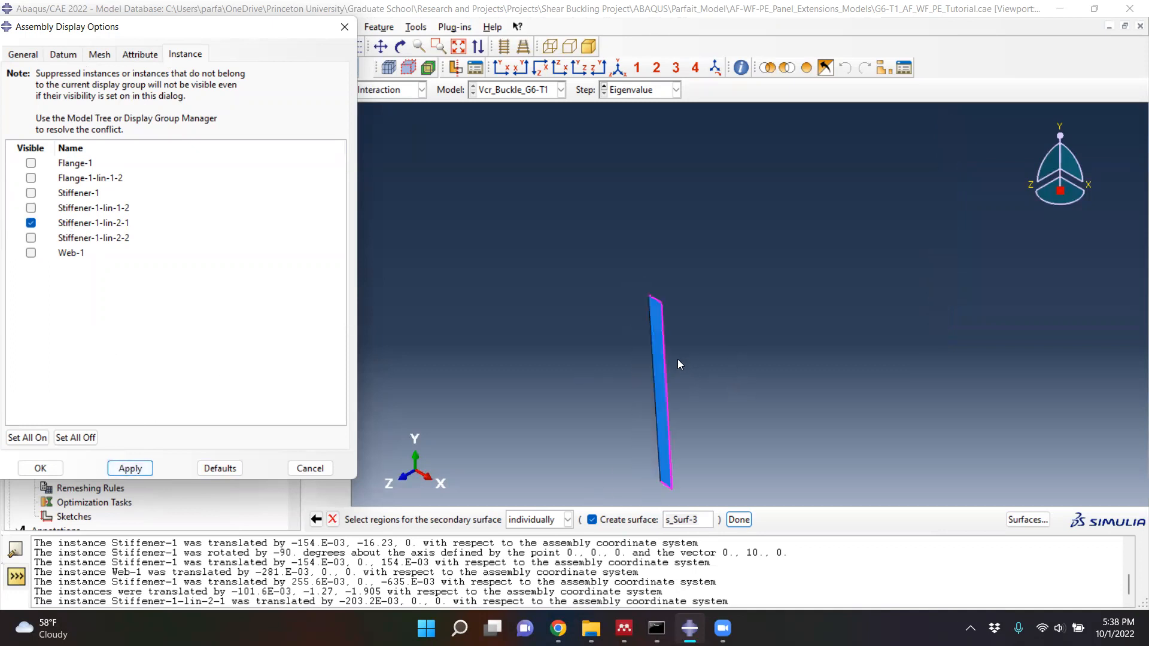
pyautogui.scroll(3, 642, 488)
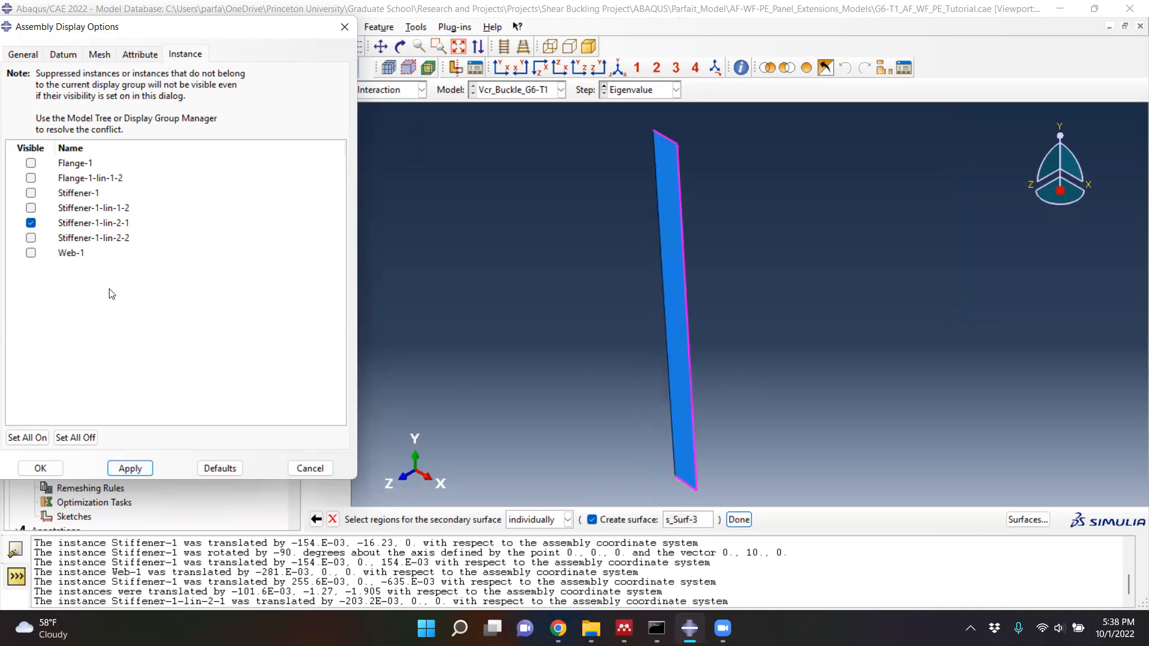
# - Display only Stiffener-1-lin-2-2 and check its selected edges
pyautogui.click(30, 238)
pyautogui.click(31, 222)
pyautogui.click(130, 468)
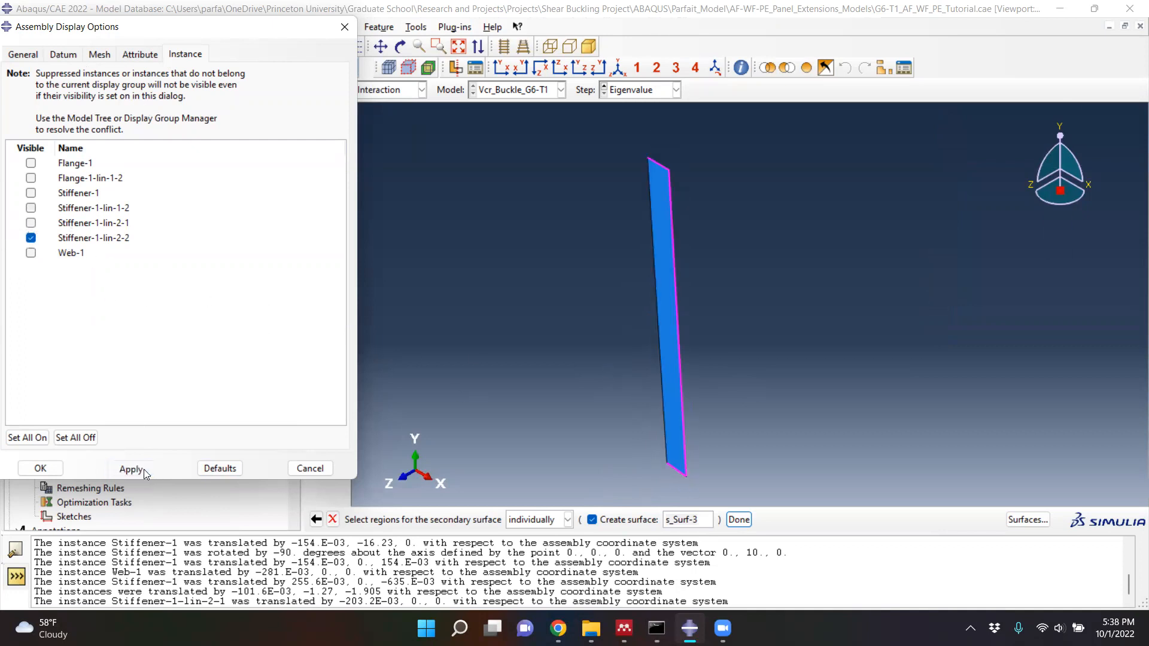
pyautogui.click(144, 472)
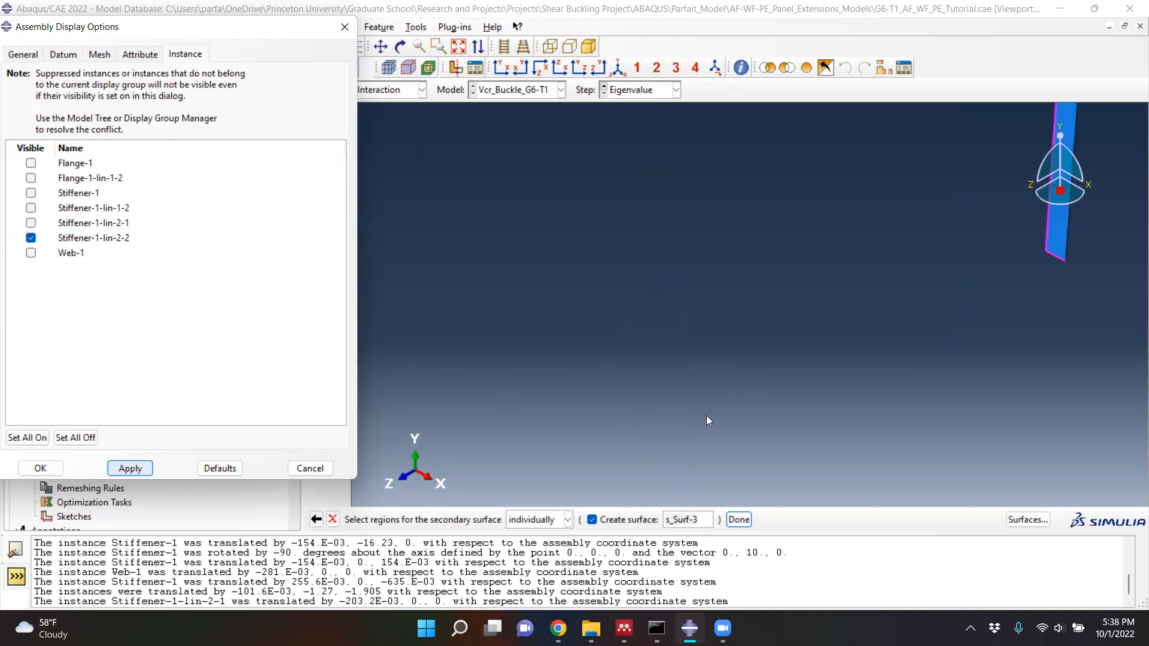
pyautogui.scroll(-8, 706, 415)
pyautogui.scroll(4, 777, 380)
pyautogui.scroll(5, 769, 386)
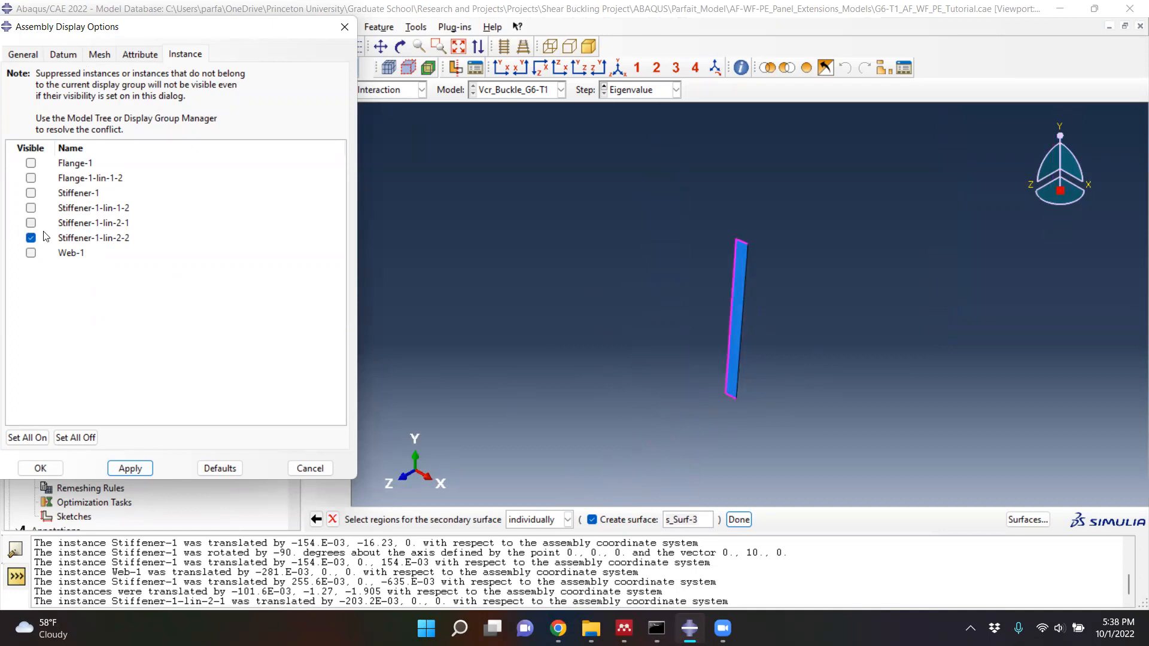
# - Display Stiffener-1-lin-1-2 and Stiffener-1 one at a time to check their selected edges
pyautogui.click(31, 208)
pyautogui.click(30, 238)
pyautogui.click(126, 468)
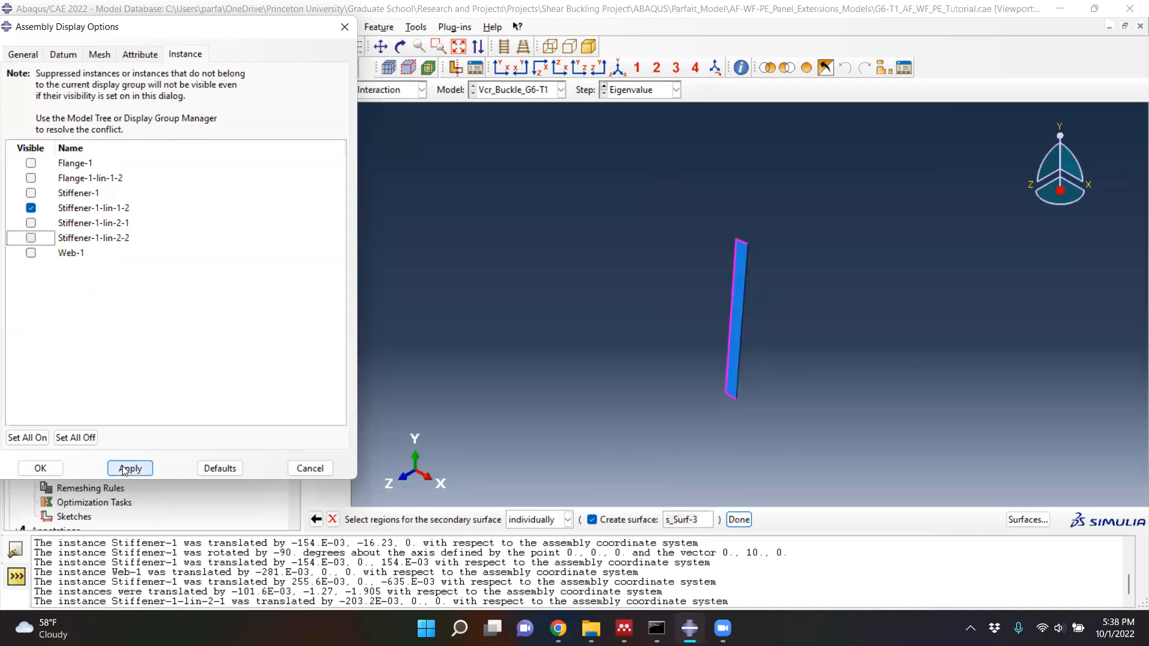
pyautogui.click(30, 192)
pyautogui.click(30, 208)
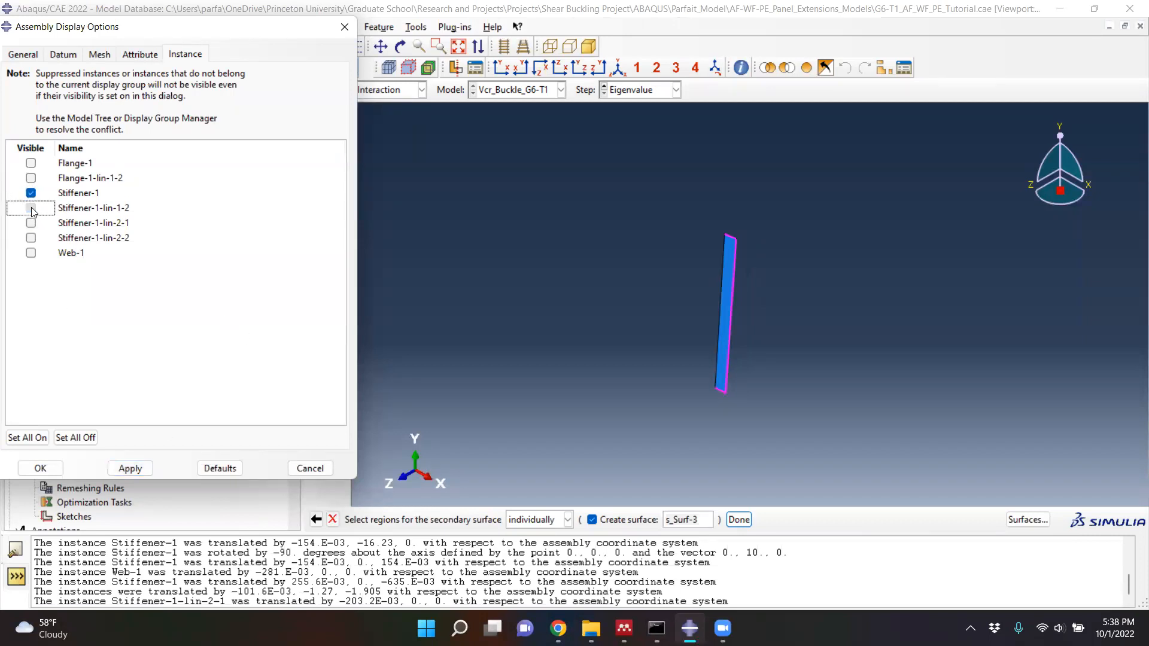
pyautogui.click(128, 469)
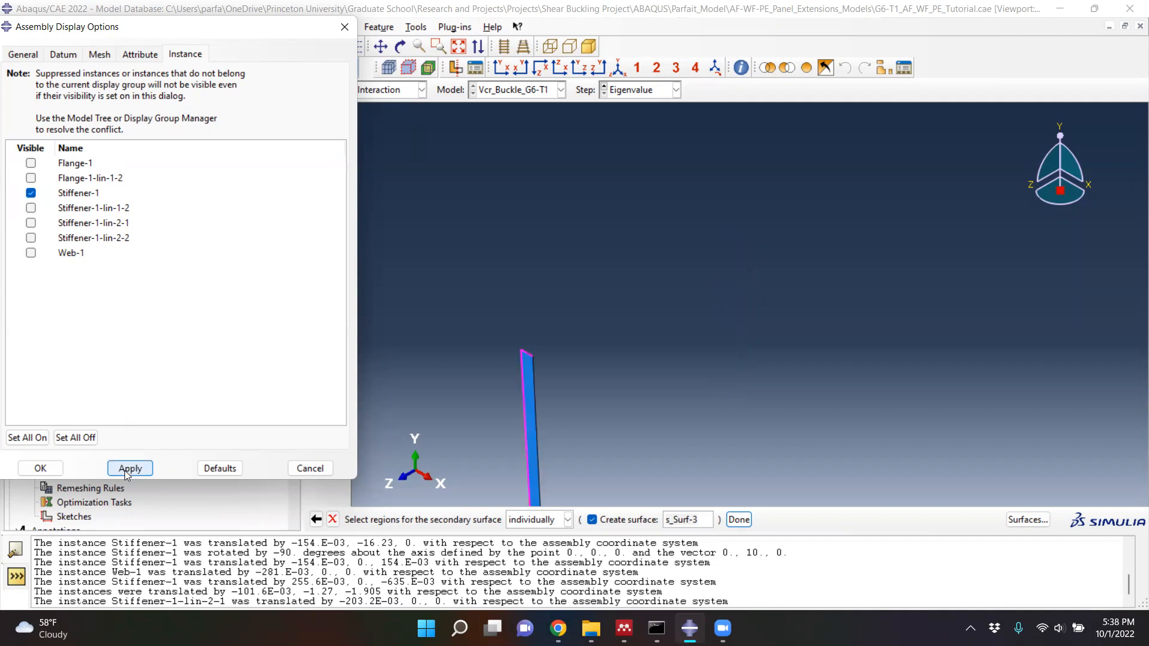
# - Display Stiffener-1-lin-1-2, Stiffener-1-lin-2-1 and Stiffener-1-lin-2-2 one at a time to recheck their selected edges
pyautogui.scroll(2, 543, 279)
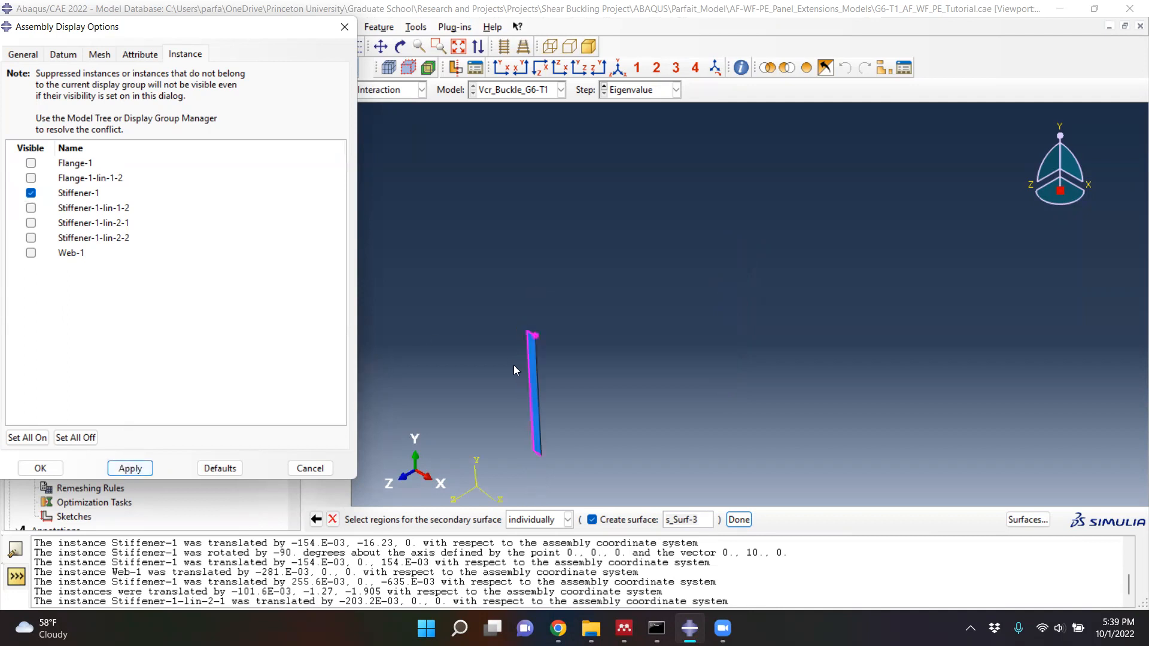
pyautogui.scroll(-2, 513, 365)
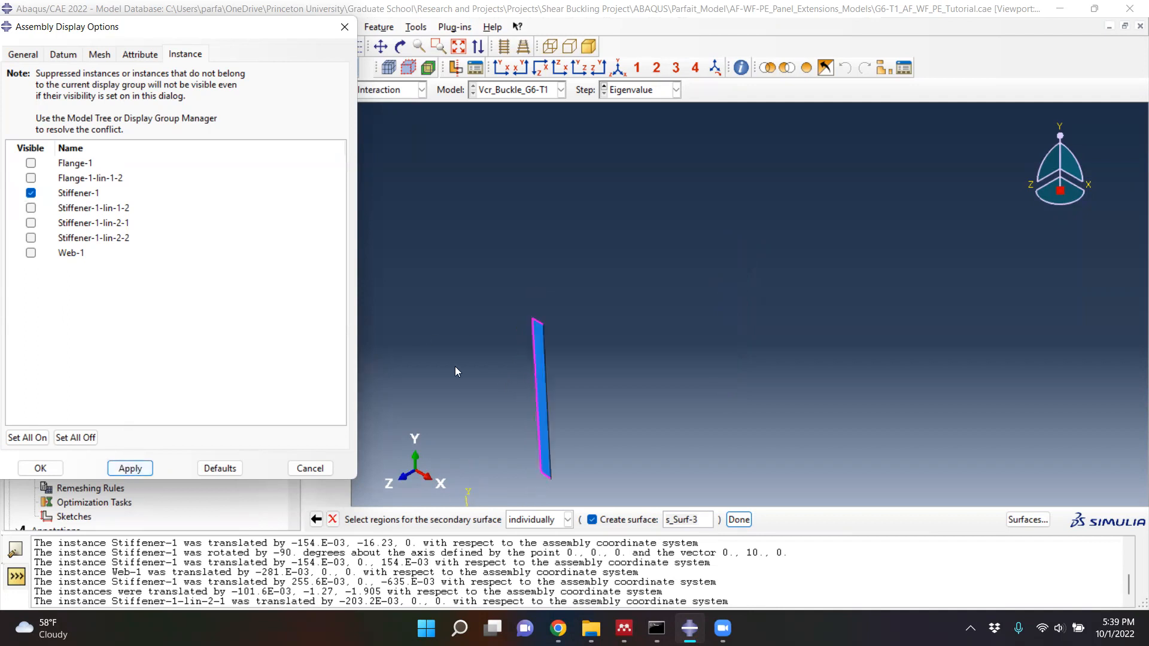
pyautogui.click(31, 208)
pyautogui.click(31, 193)
pyautogui.click(130, 468)
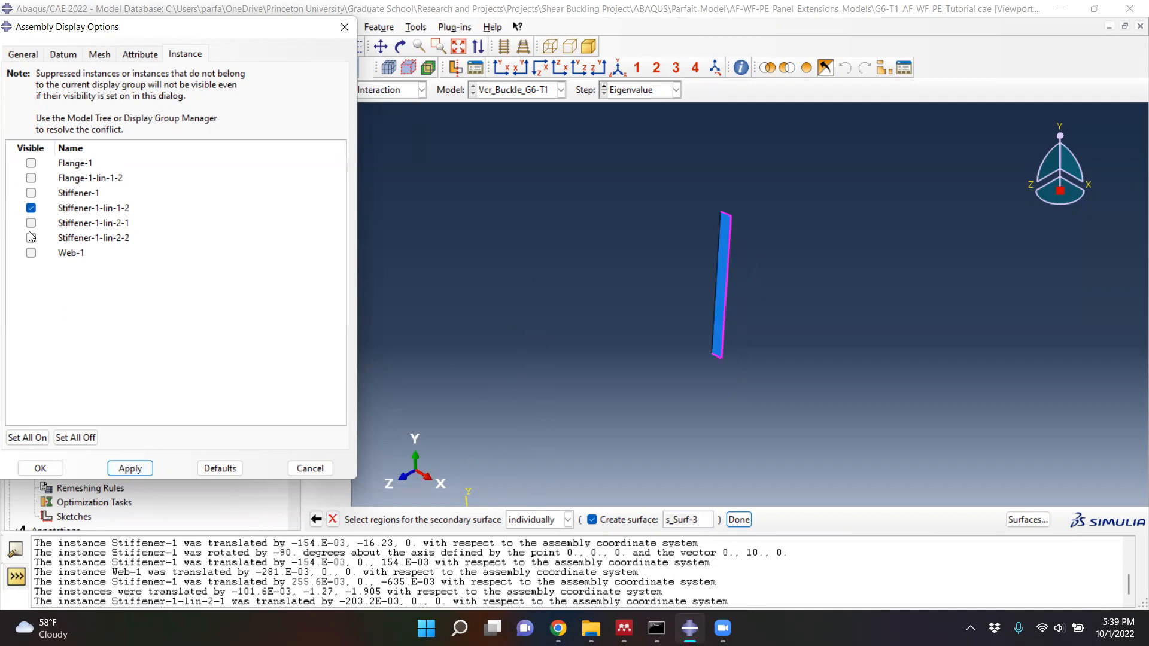
pyautogui.click(31, 207)
pyautogui.click(31, 223)
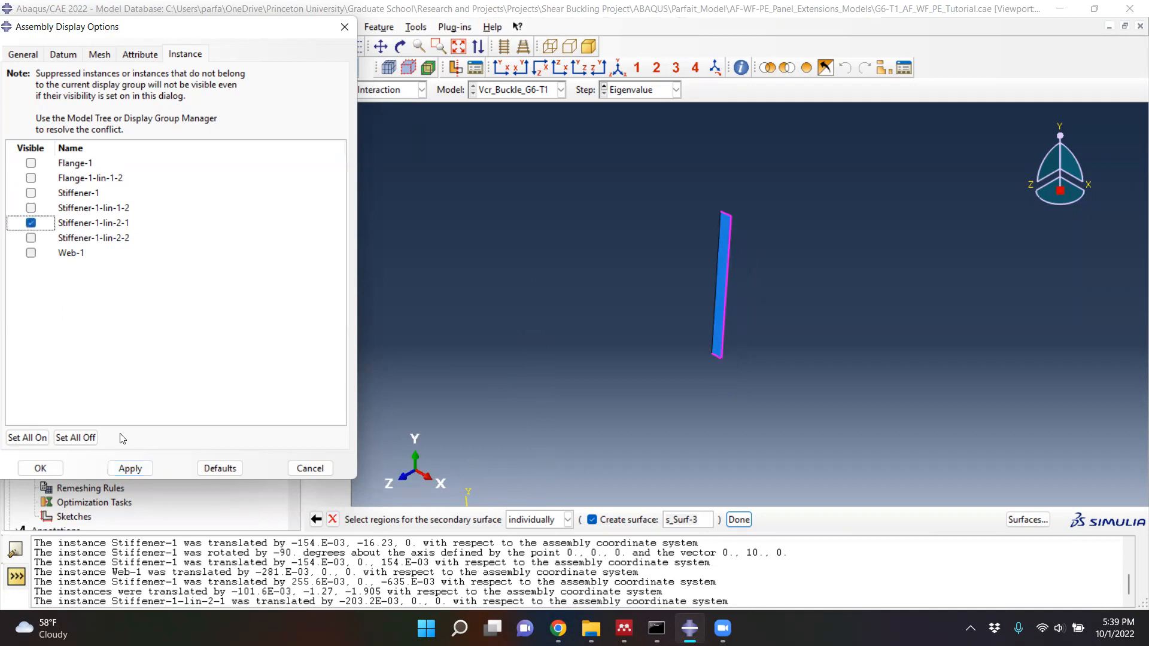
pyautogui.click(129, 468)
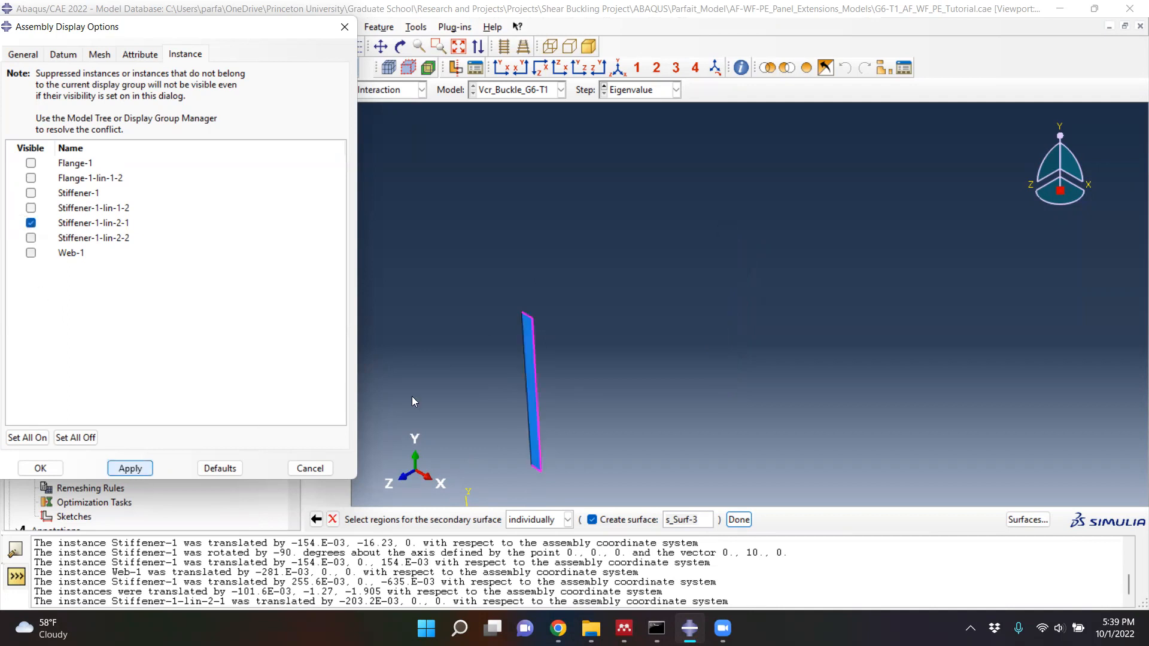
pyautogui.click(31, 237)
pyautogui.click(31, 224)
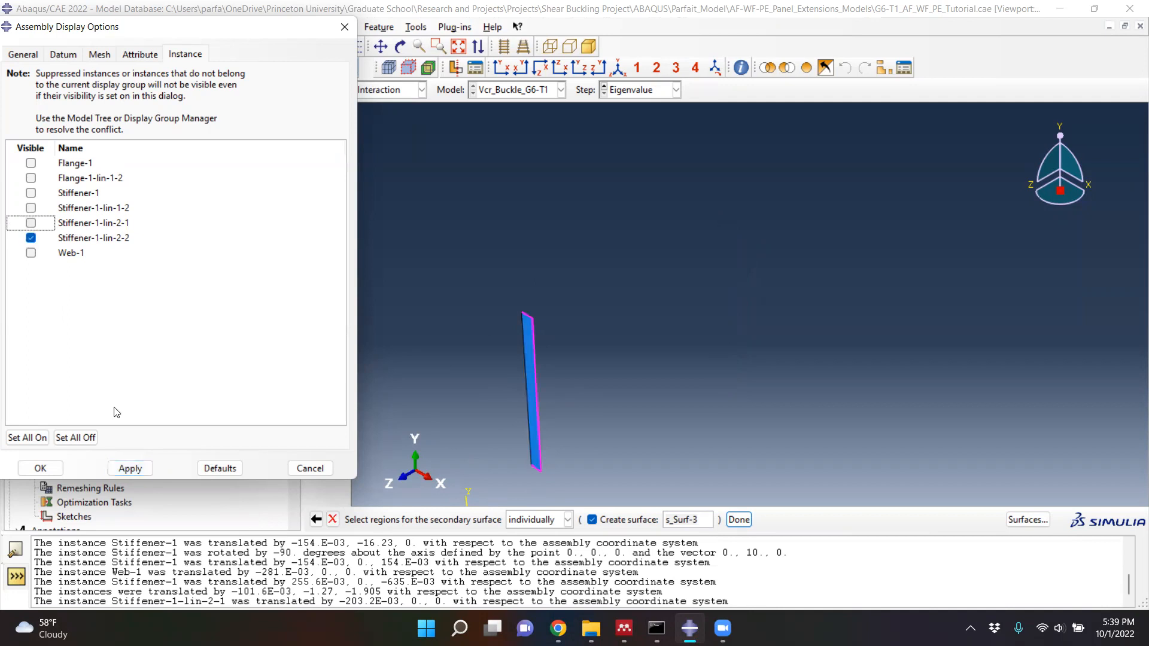
pyautogui.click(127, 468)
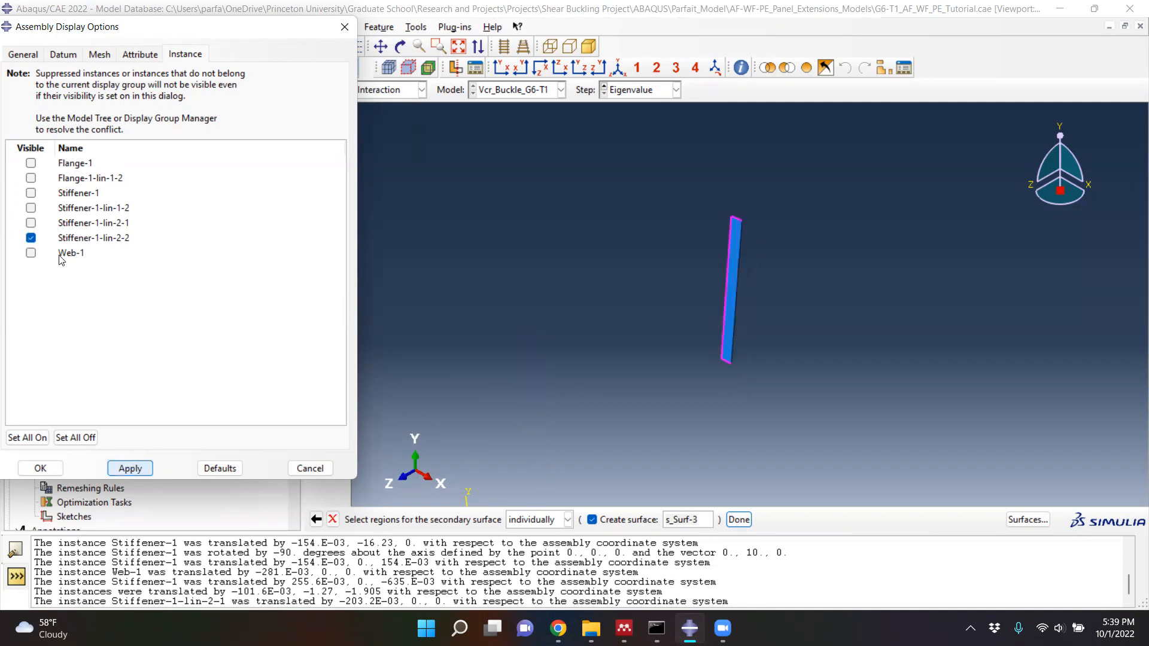
# - Display all four stiffener instances together and check the selected edges
pyautogui.click(31, 223)
pyautogui.click(30, 209)
pyautogui.click(31, 193)
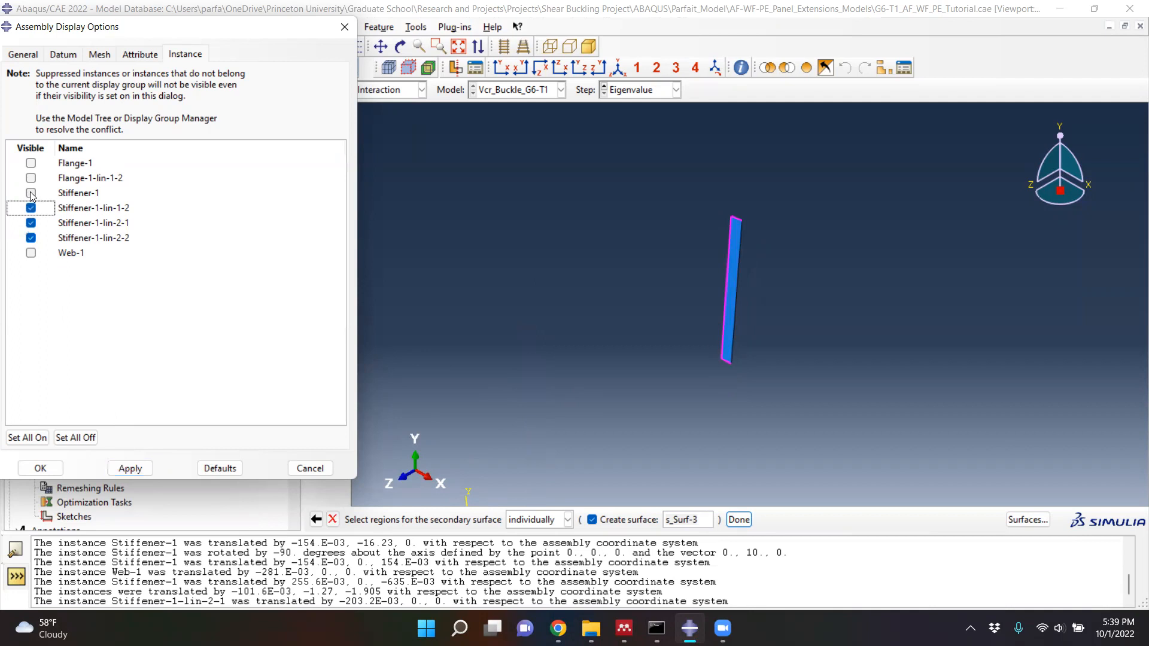
pyautogui.click(130, 474)
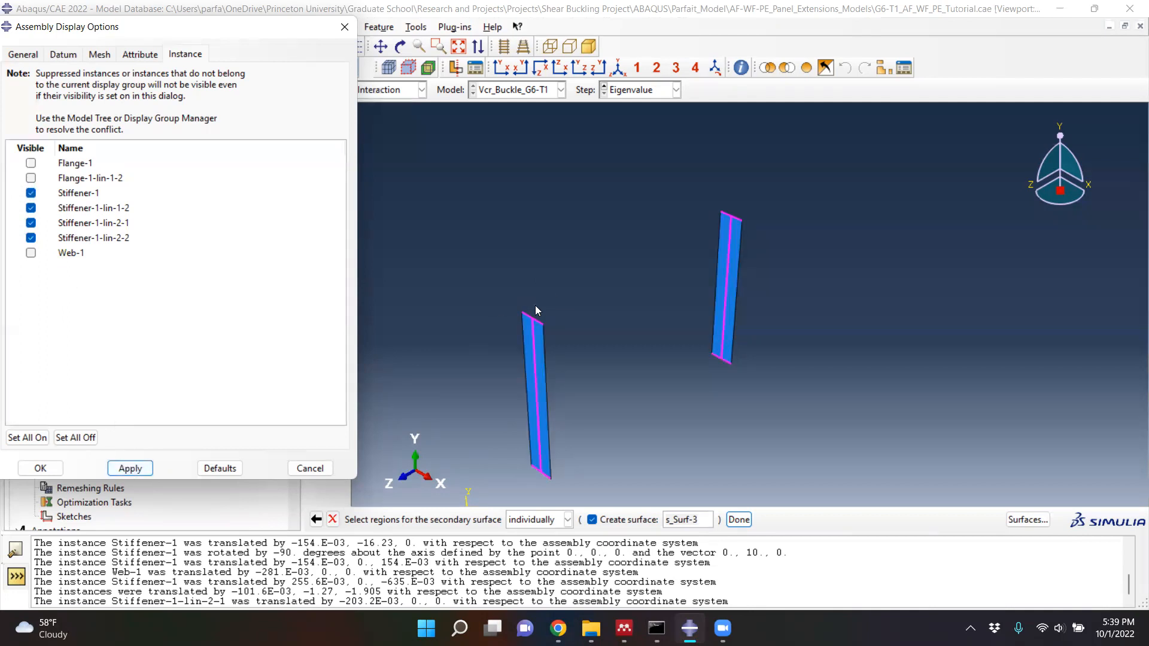
pyautogui.scroll(1, 522, 358)
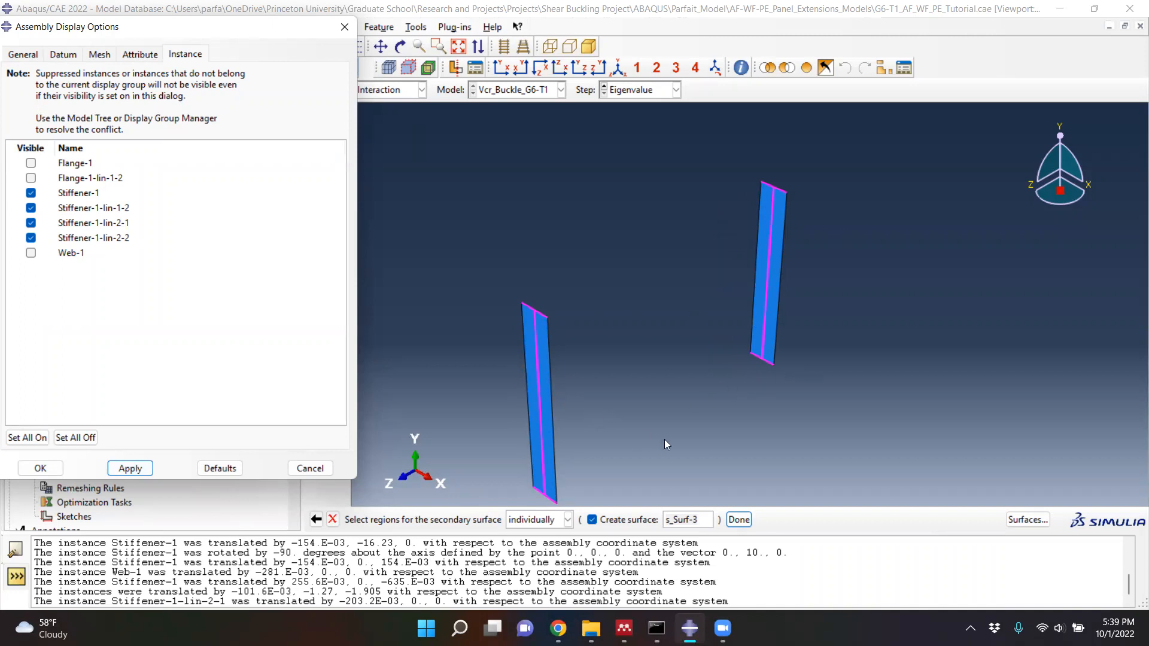
# - Show Web-1, Flange-1 and Flange-1-lin-1-2 in the assembly alongside the stiffeners
pyautogui.click(32, 254)
pyautogui.click(32, 177)
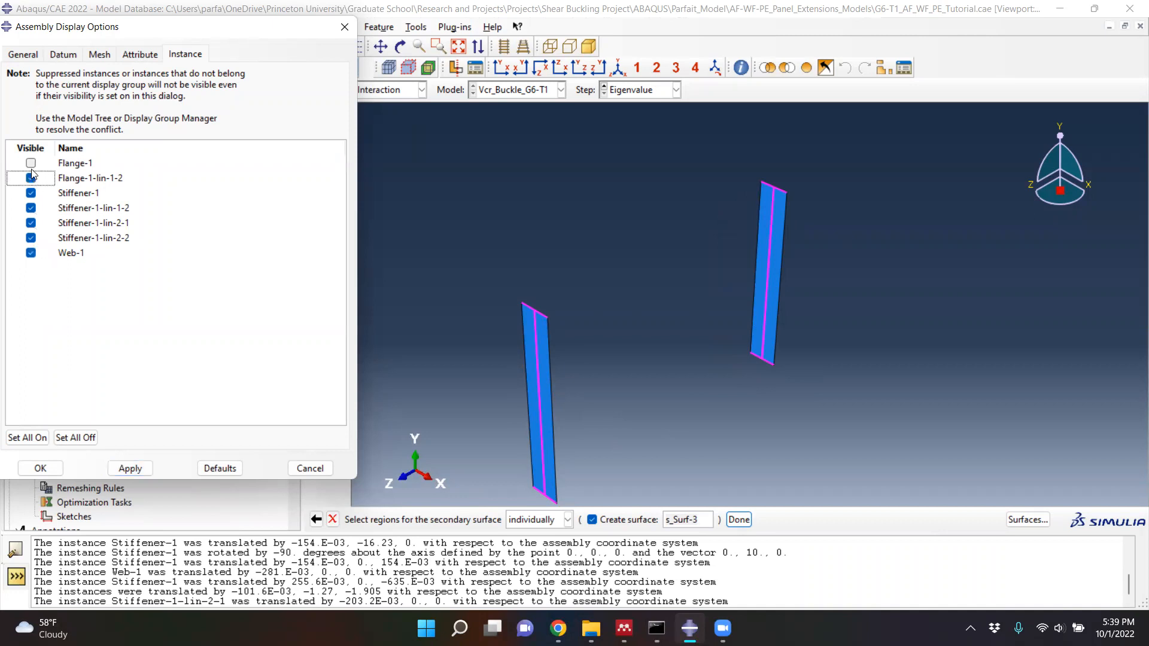
pyautogui.click(31, 162)
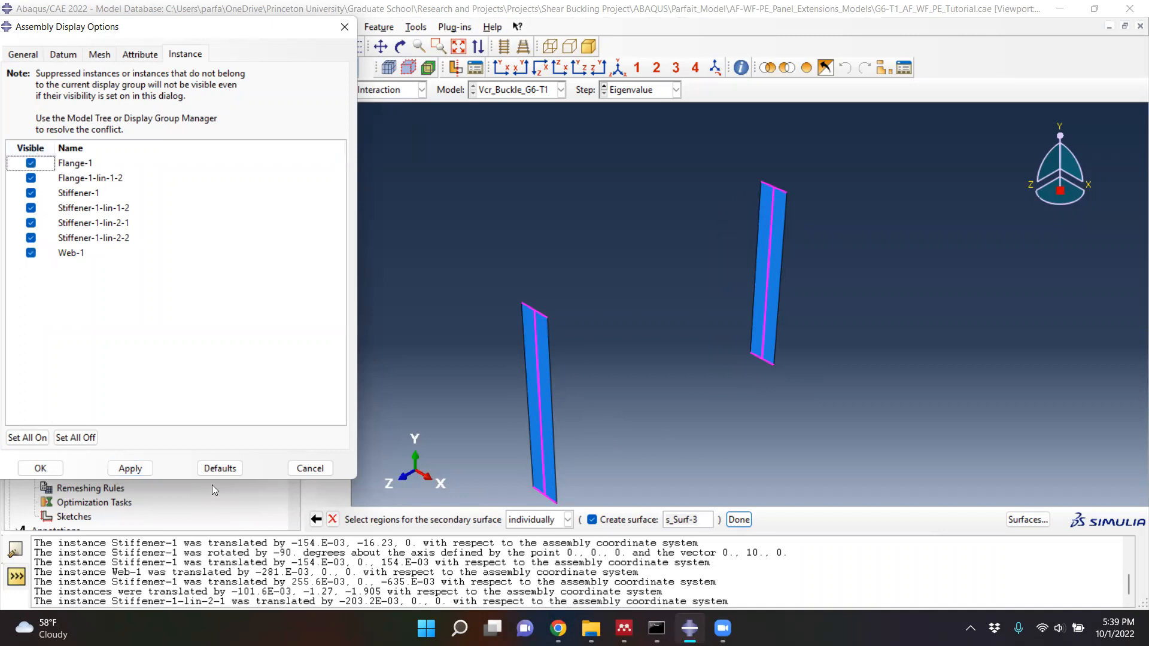
pyautogui.click(127, 472)
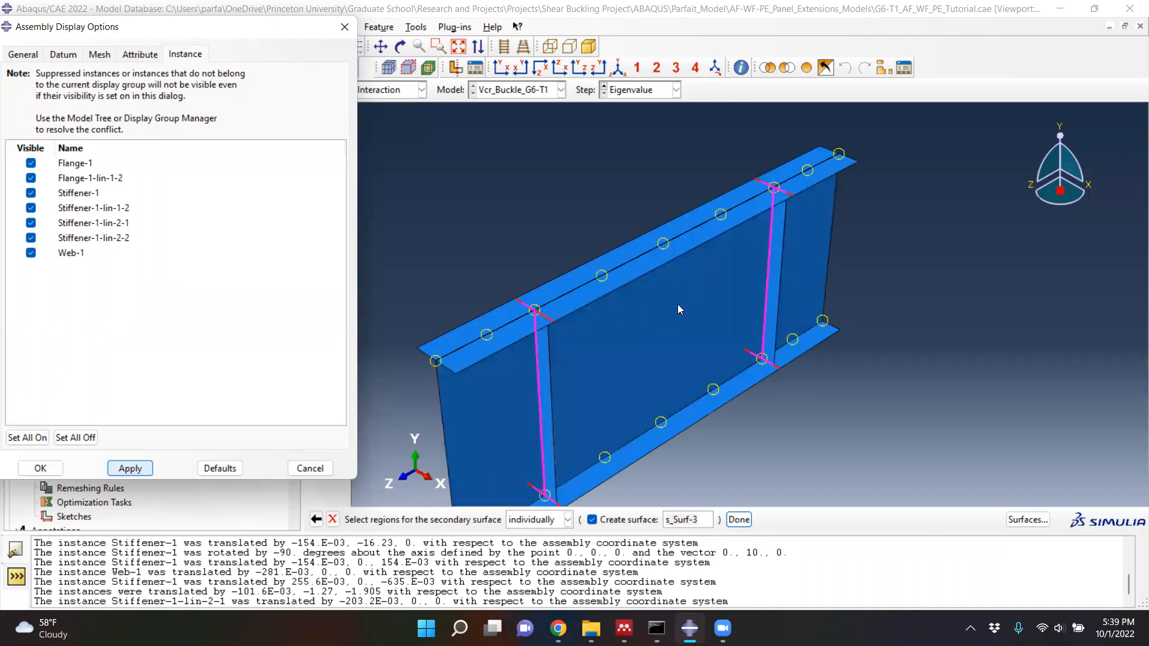
# - Finish the s_Surf-3 secondary surface selection, create the Weld stiffener tie constraint with default settings, and close the assembly display options
pyautogui.scroll(7, 562, 256)
pyautogui.scroll(-5, 533, 313)
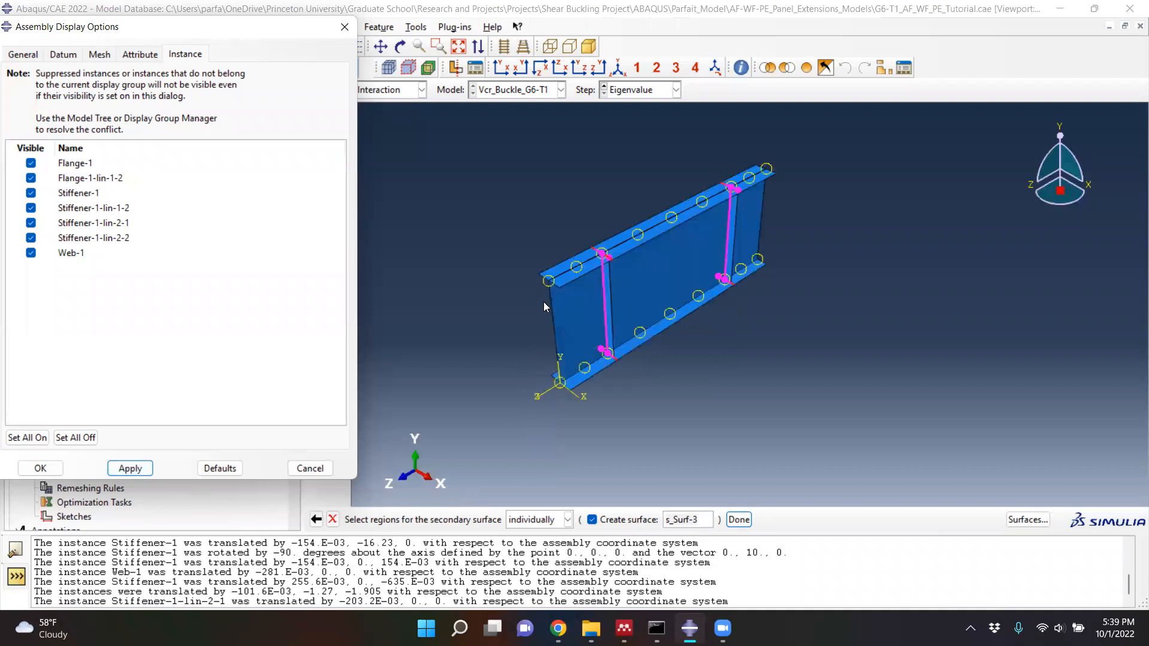
pyautogui.click(739, 519)
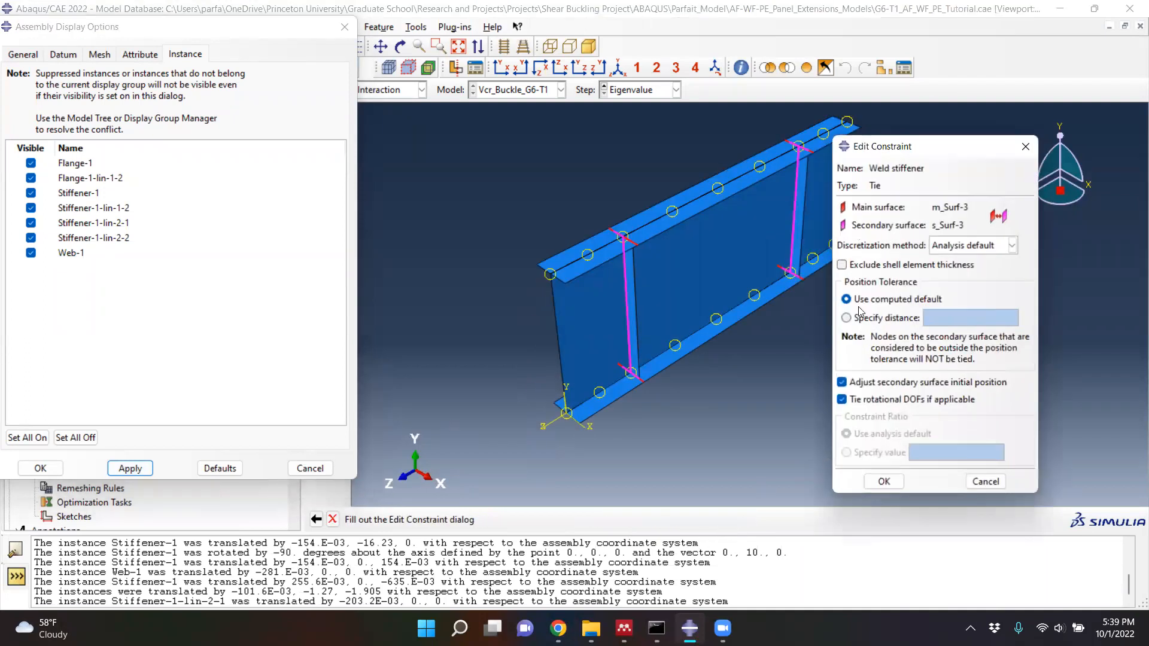
pyautogui.click(884, 484)
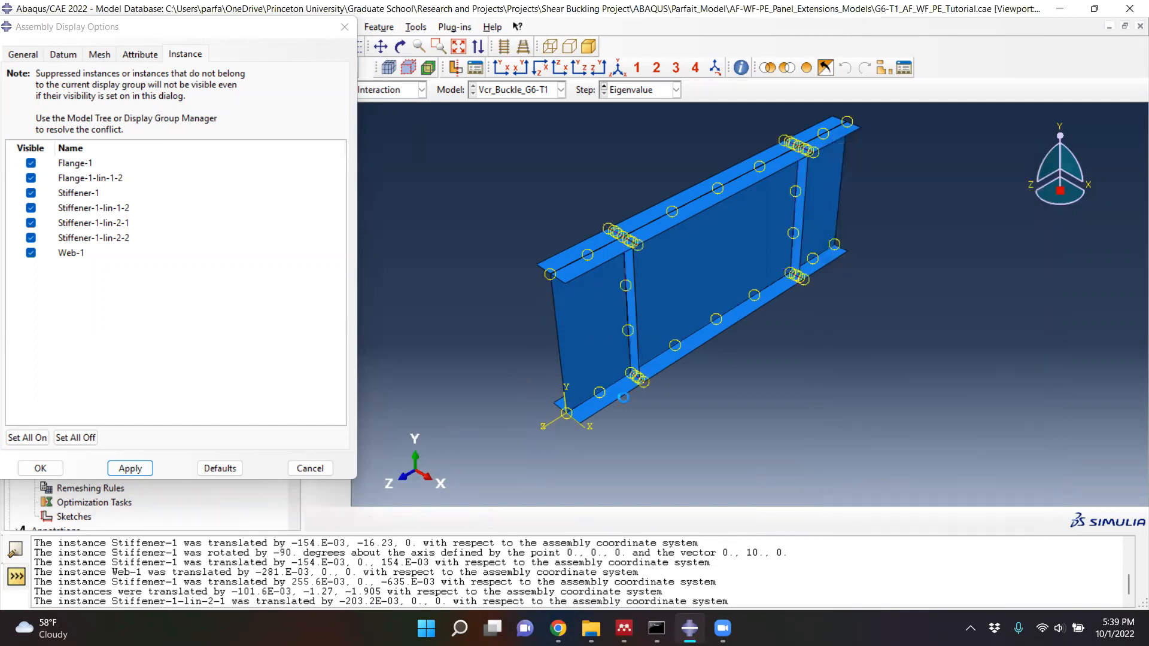
pyautogui.click(346, 29)
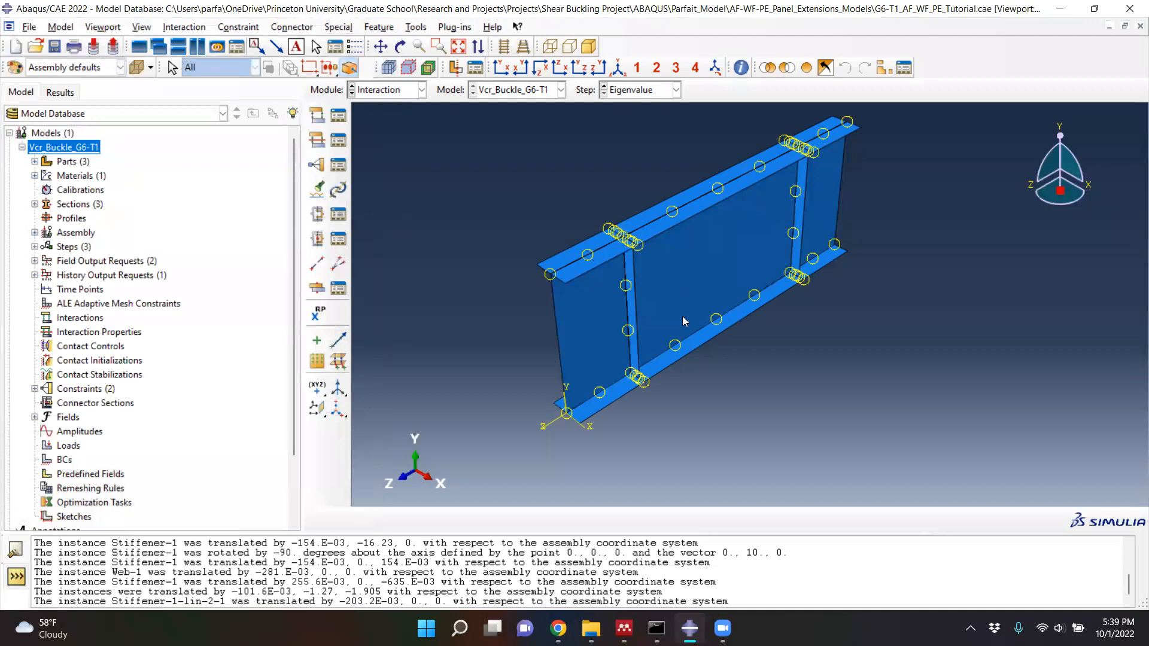
# - Switch to the Load module
pyautogui.scroll(-2, 734, 176)
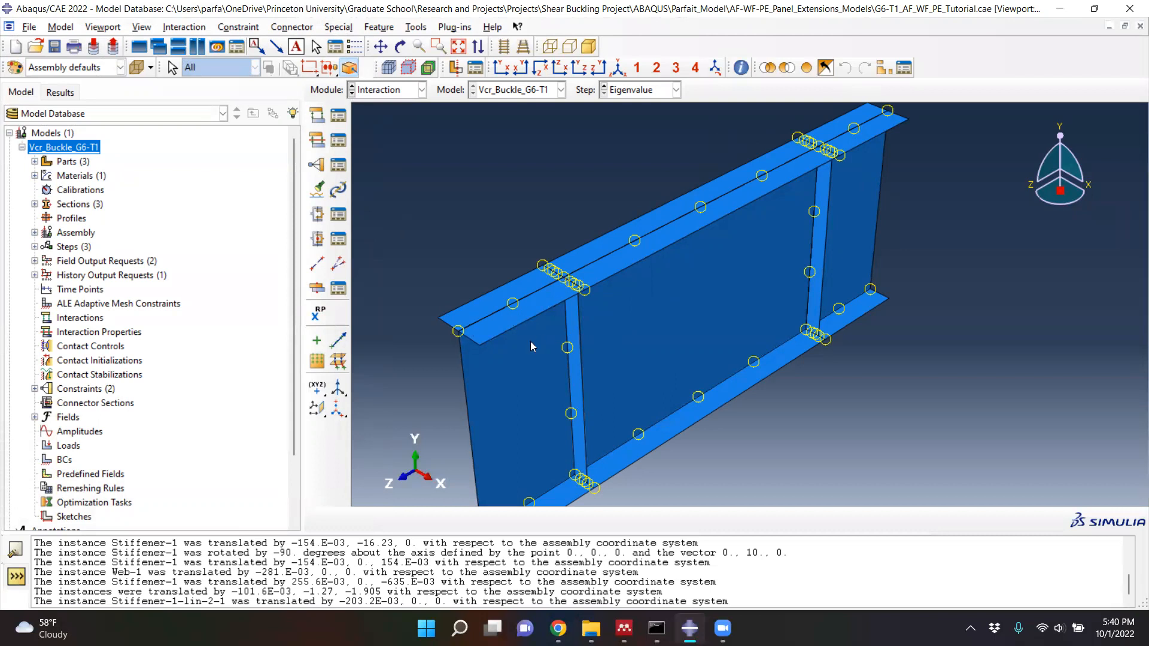
pyautogui.scroll(1, 528, 344)
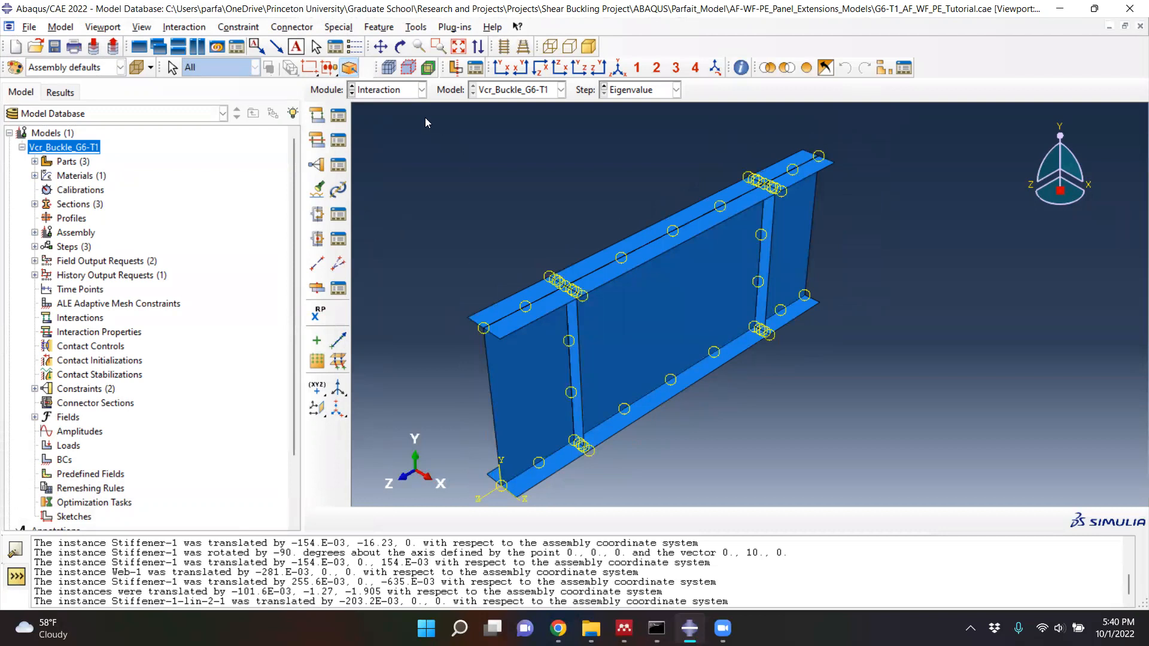
pyautogui.click(421, 91)
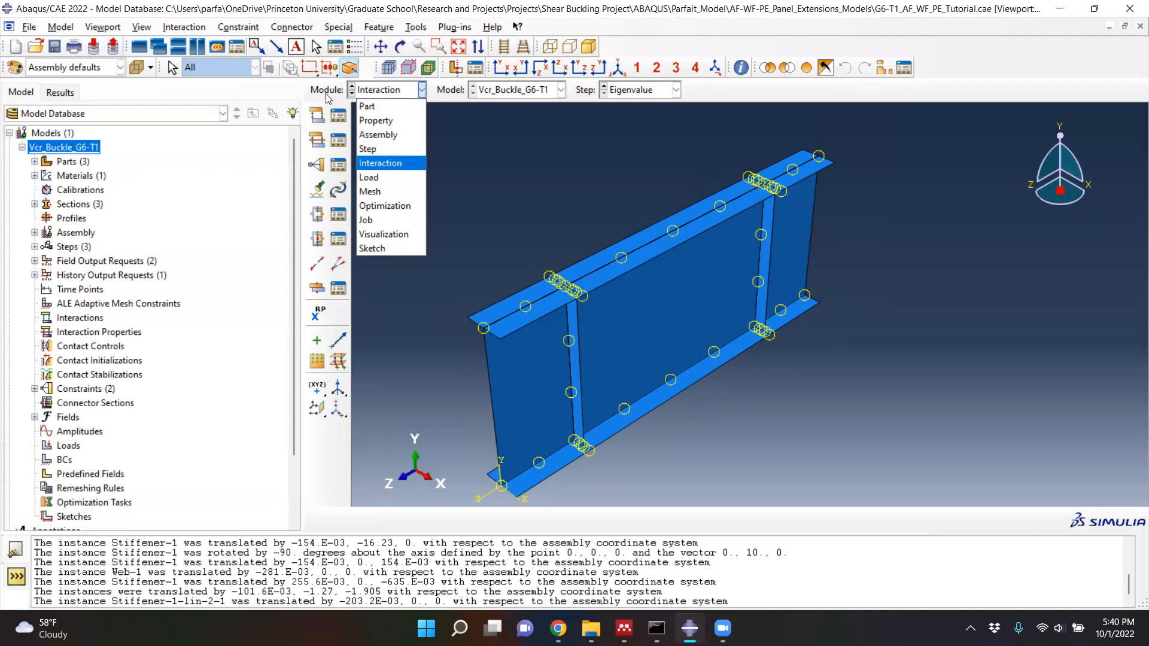
pyautogui.click(422, 91)
pyautogui.click(422, 91)
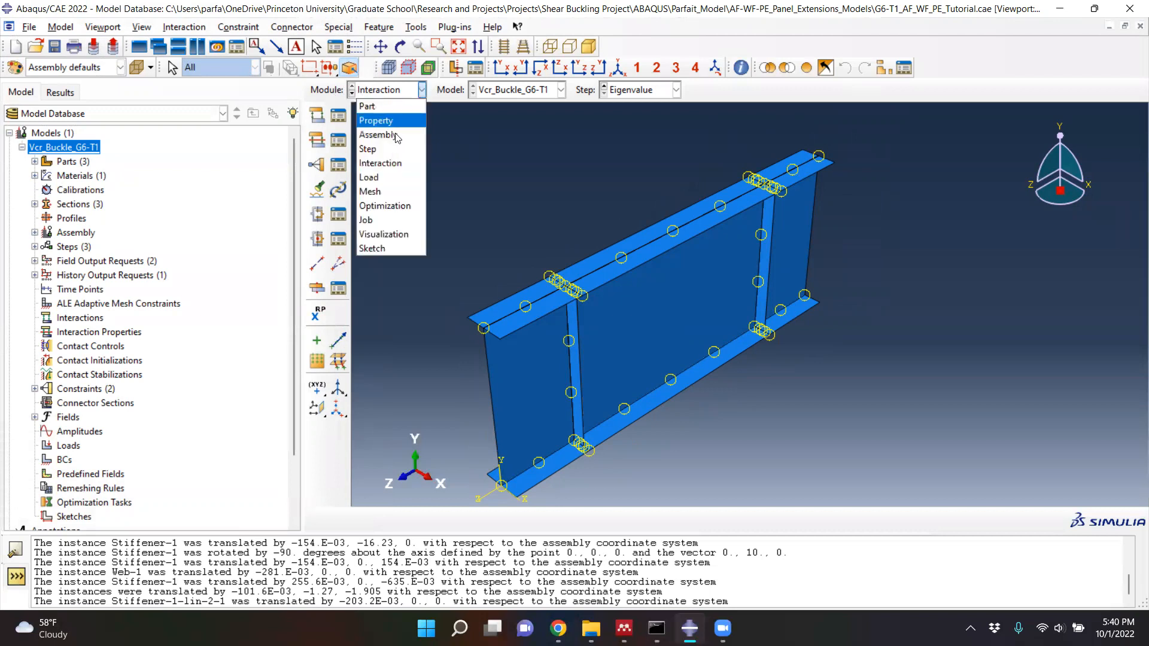
pyautogui.click(384, 173)
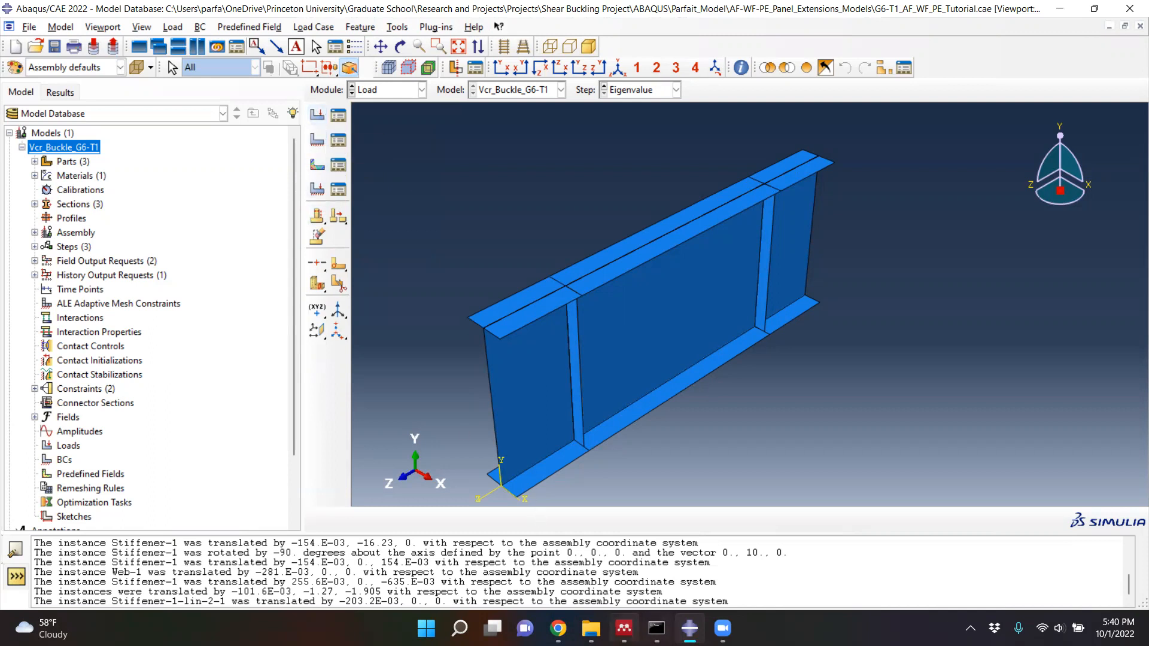
# - Switch to Mendeley and examine the shear edge loading in Fig. 1 for the model with flanges and panel extensions
pyautogui.click(624, 625)
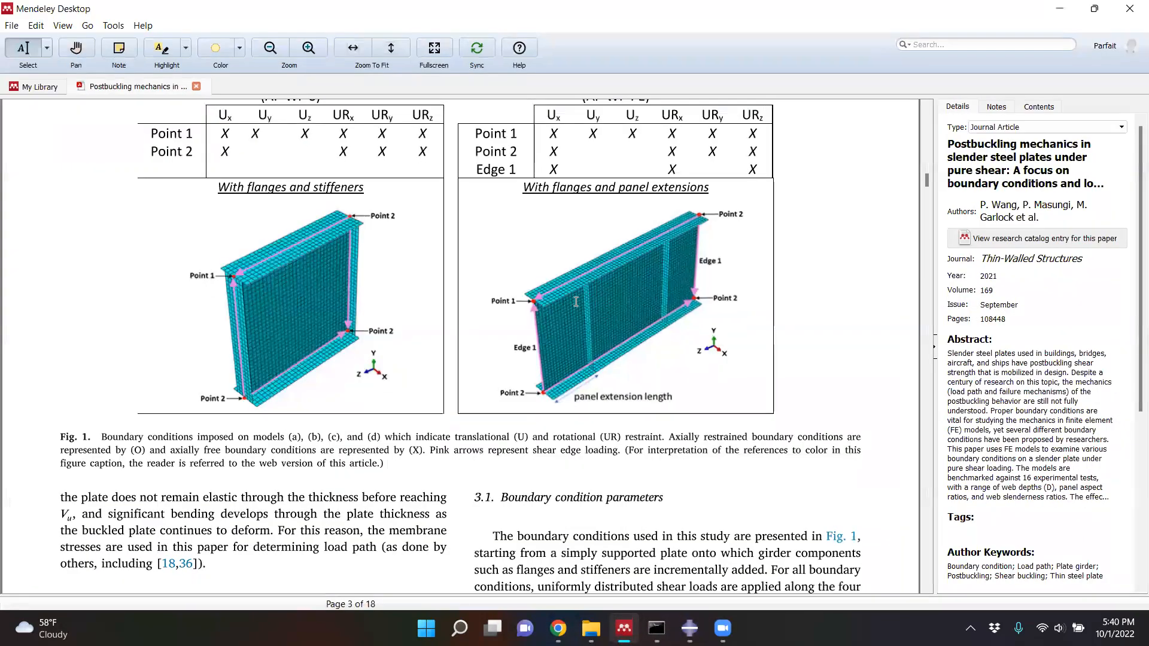
pyautogui.scroll(-5, 583, 294)
pyautogui.scroll(4, 587, 292)
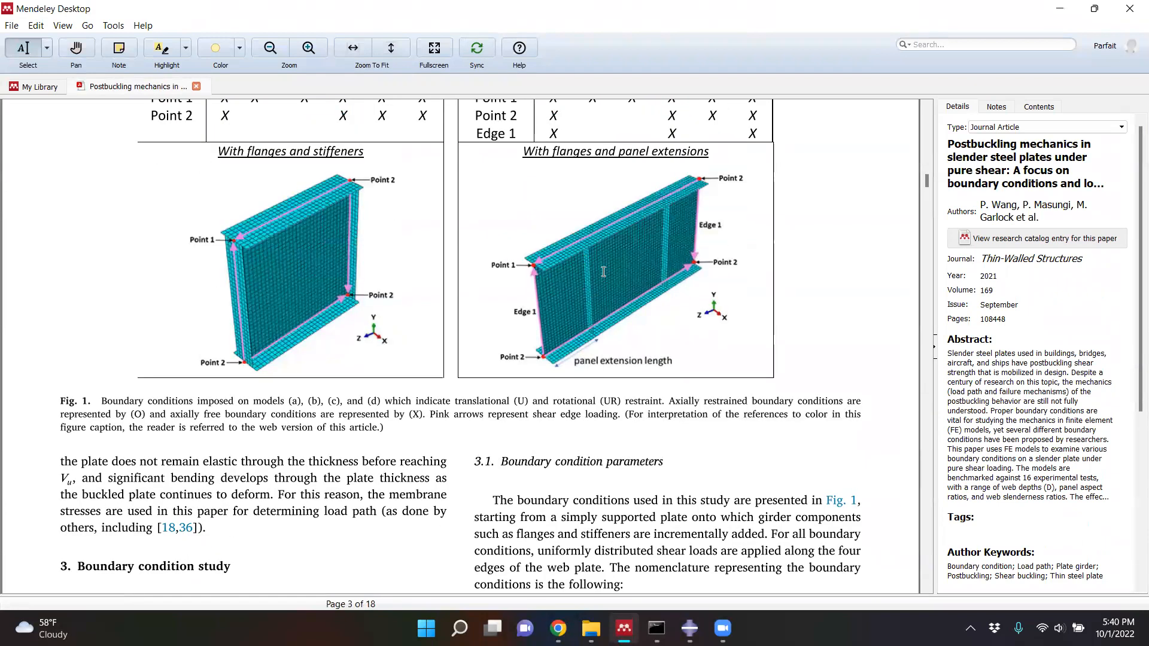
pyautogui.keyDown('ctrl'); pyautogui.scroll(3, 603, 272); pyautogui.keyUp('ctrl')
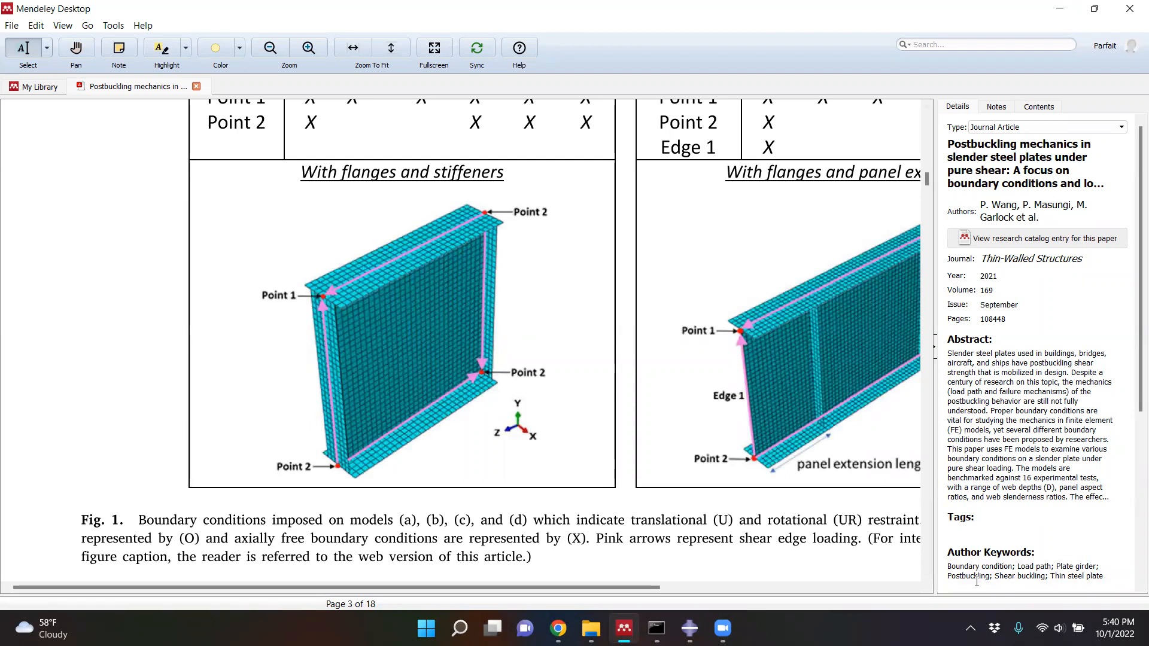
pyautogui.click(803, 586)
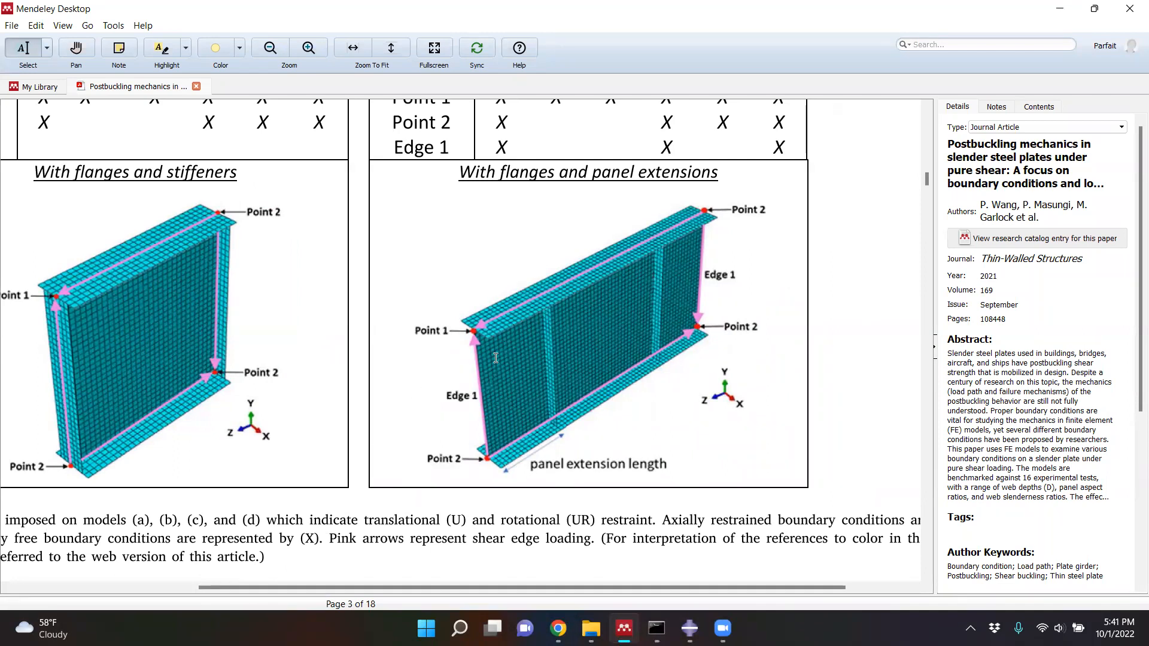
pyautogui.click(728, 484)
pyautogui.click(1059, 12)
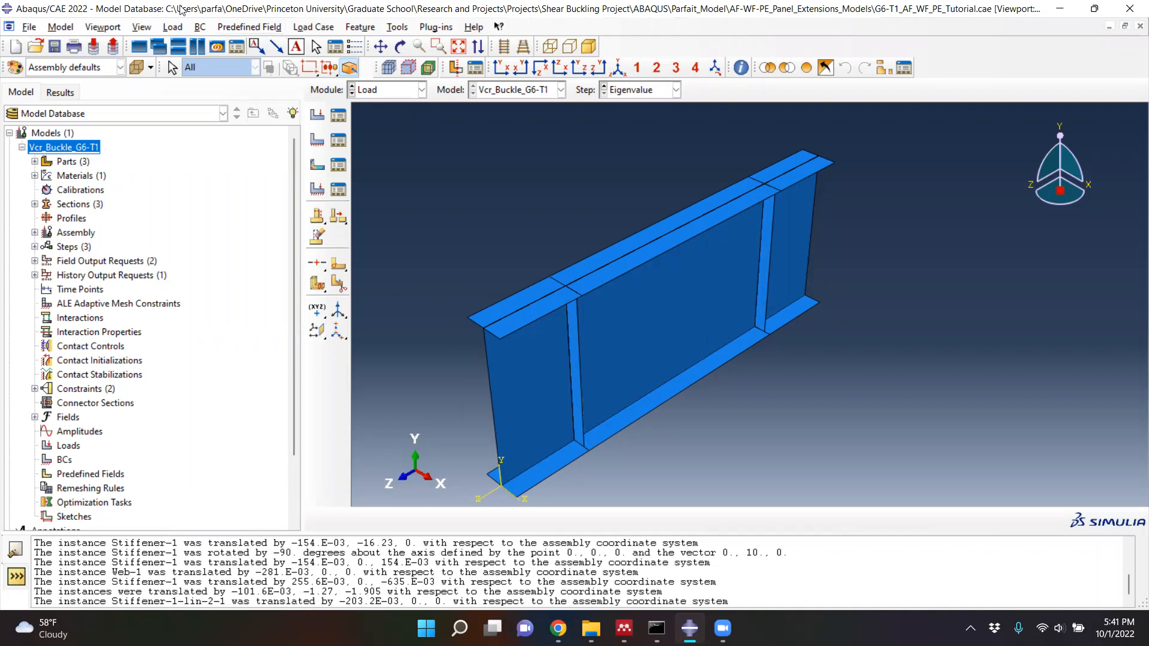
# - Back in Abaqus/CAE, hide Flange-1 and Flange-1-lin-1-2 in the assembly display, leaving the web and stiffeners shown
pyautogui.click(143, 28)
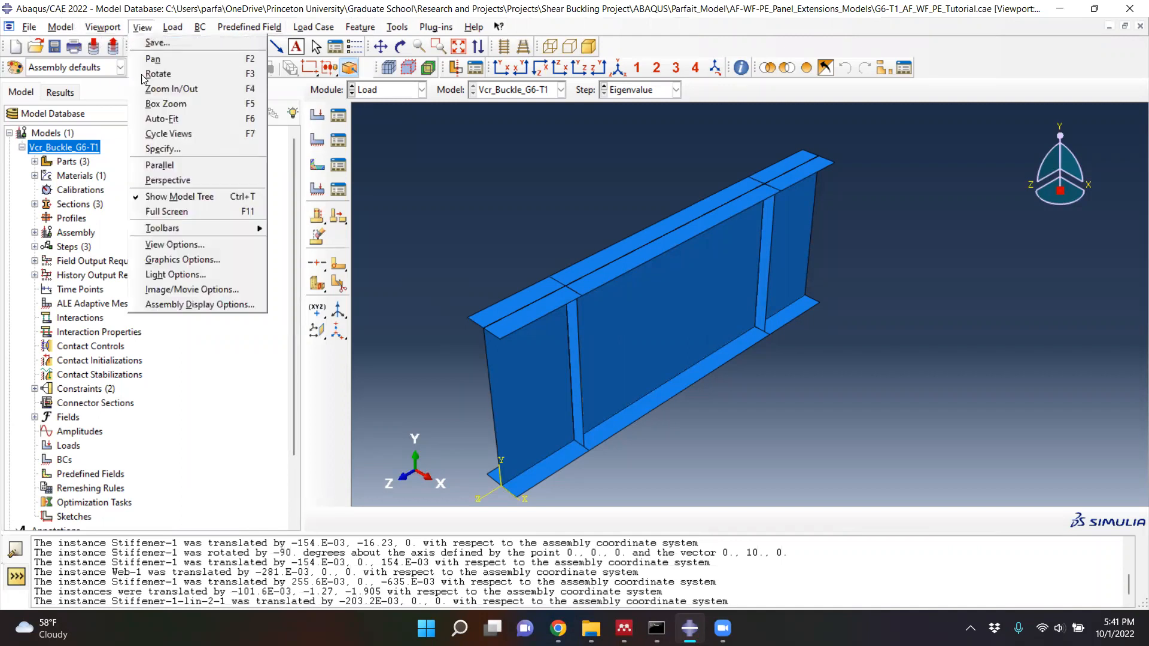
pyautogui.click(181, 306)
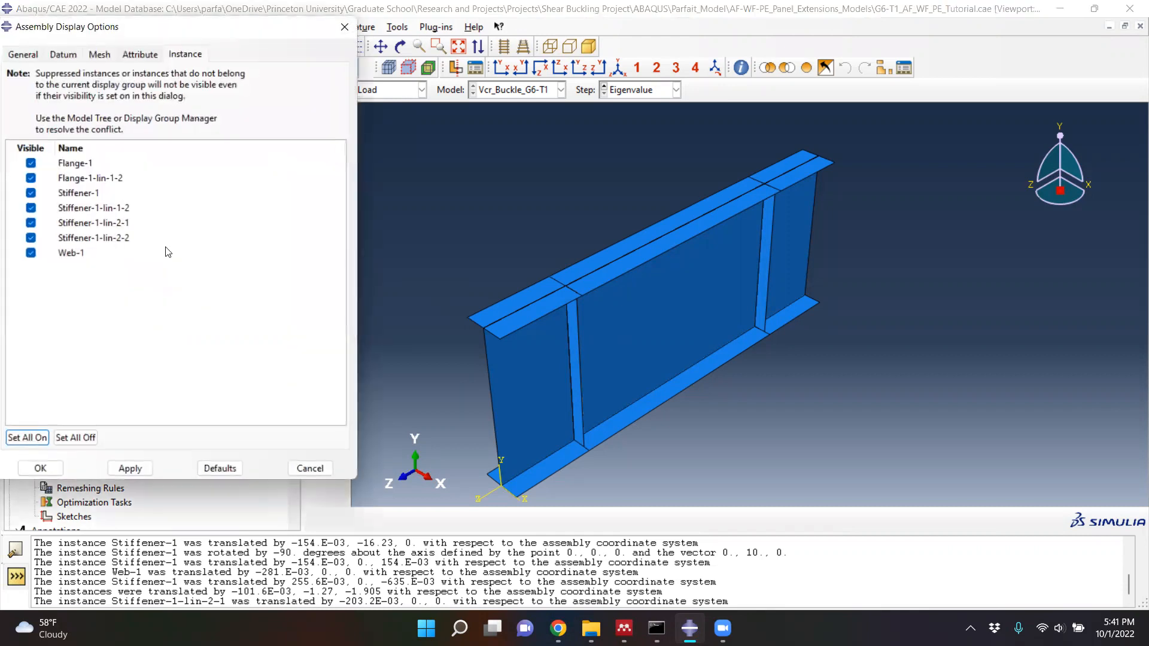
pyautogui.click(31, 163)
pyautogui.click(30, 178)
pyautogui.click(127, 469)
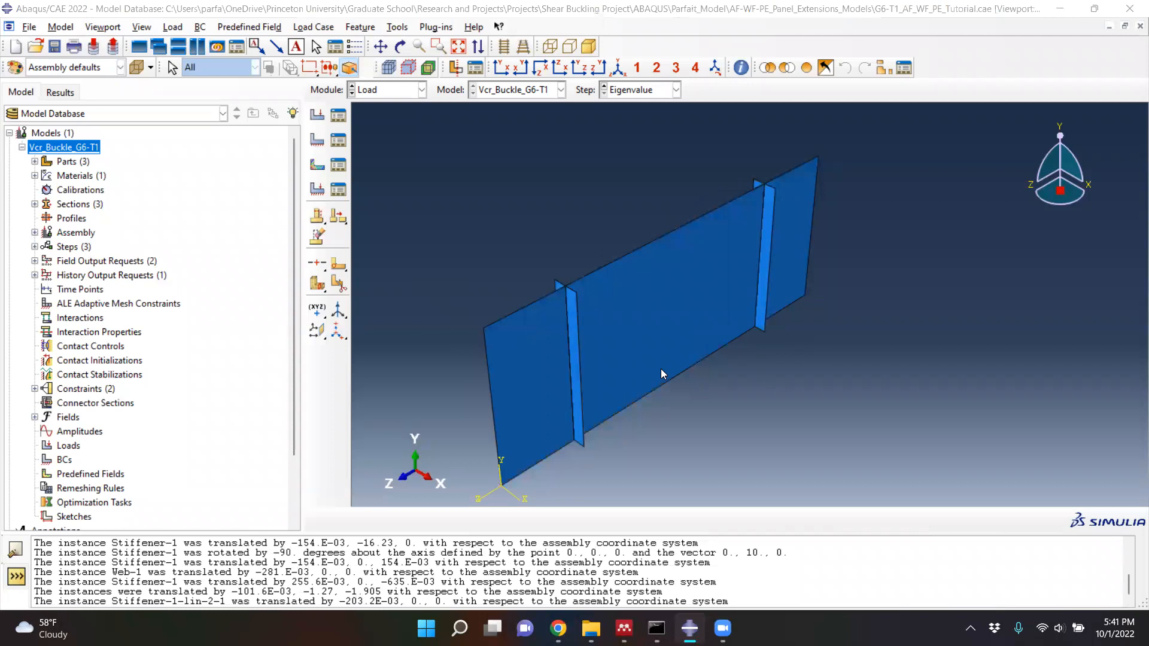
pyautogui.scroll(1, 661, 370)
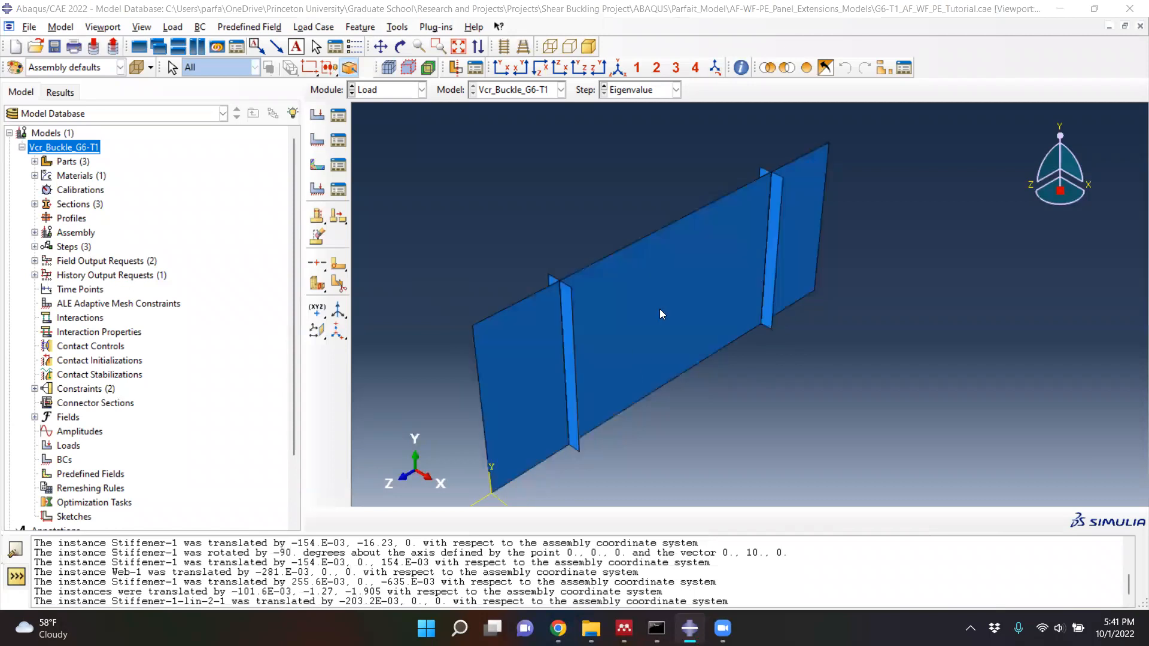
# - Create a mechanical shell edge load in the Eigenvalue step on the two vertical end edges of the web, using surface Surf-5
pyautogui.click(318, 115)
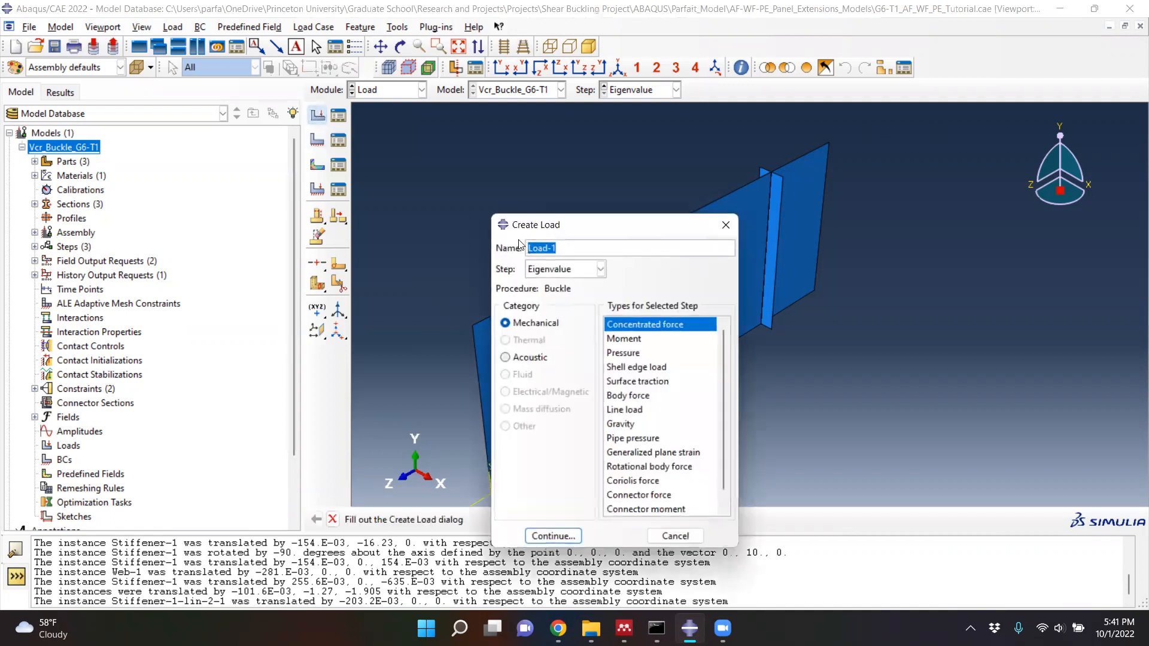
pyautogui.moveTo(564, 228); pyautogui.dragTo(404, 143)
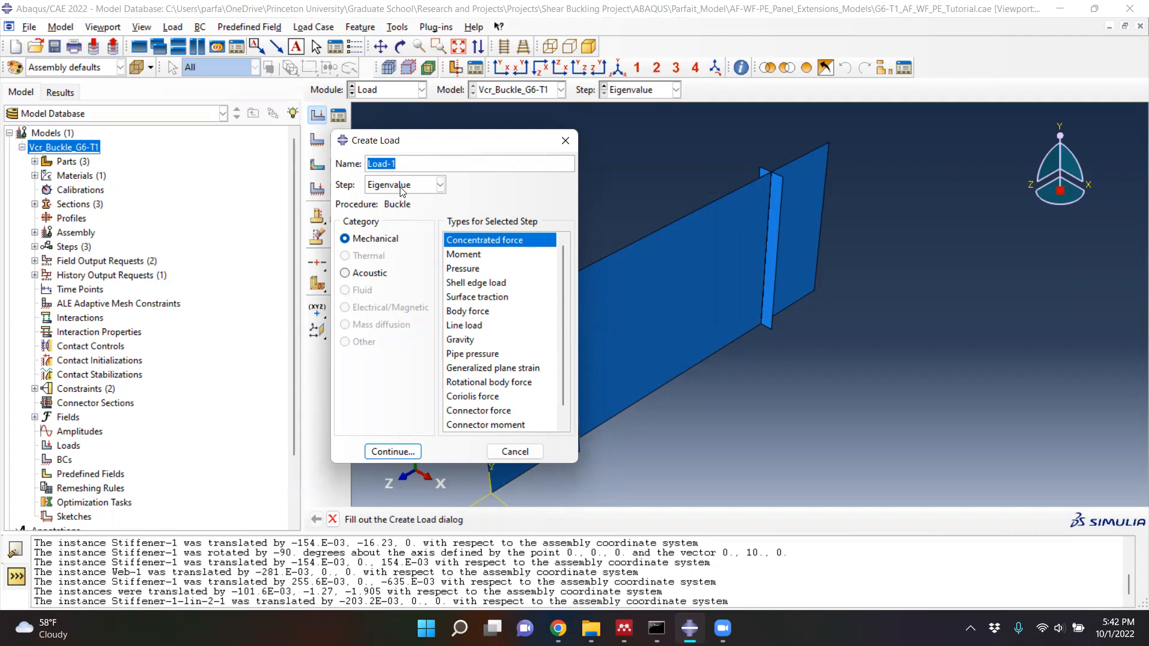
pyautogui.click(463, 283)
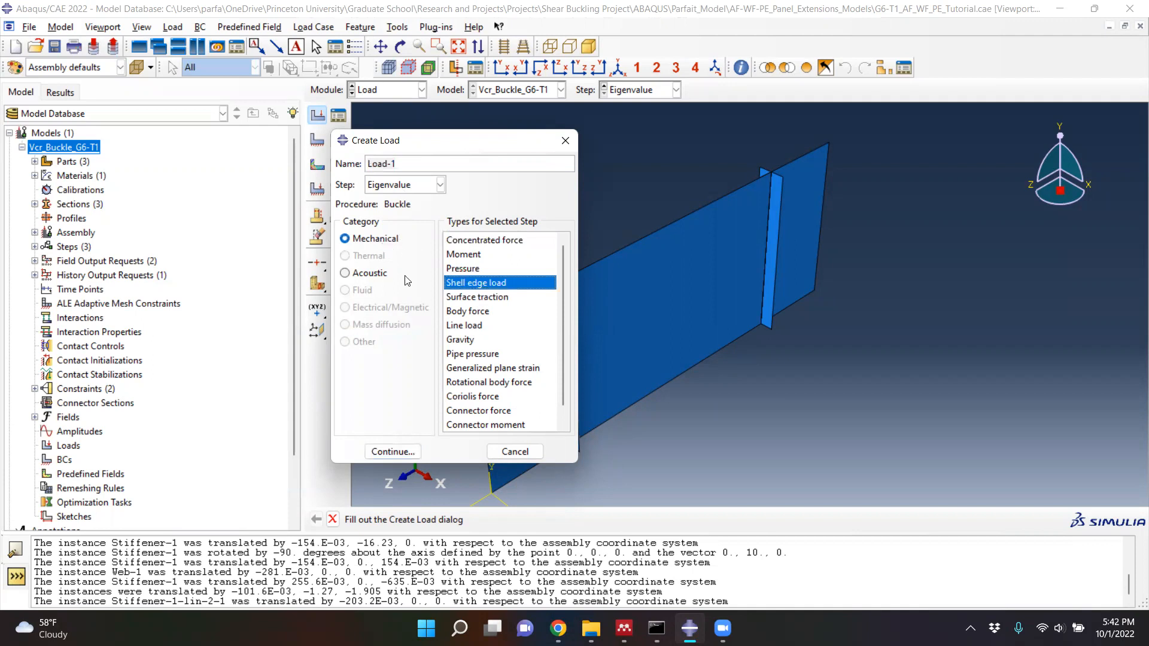
pyautogui.click(392, 453)
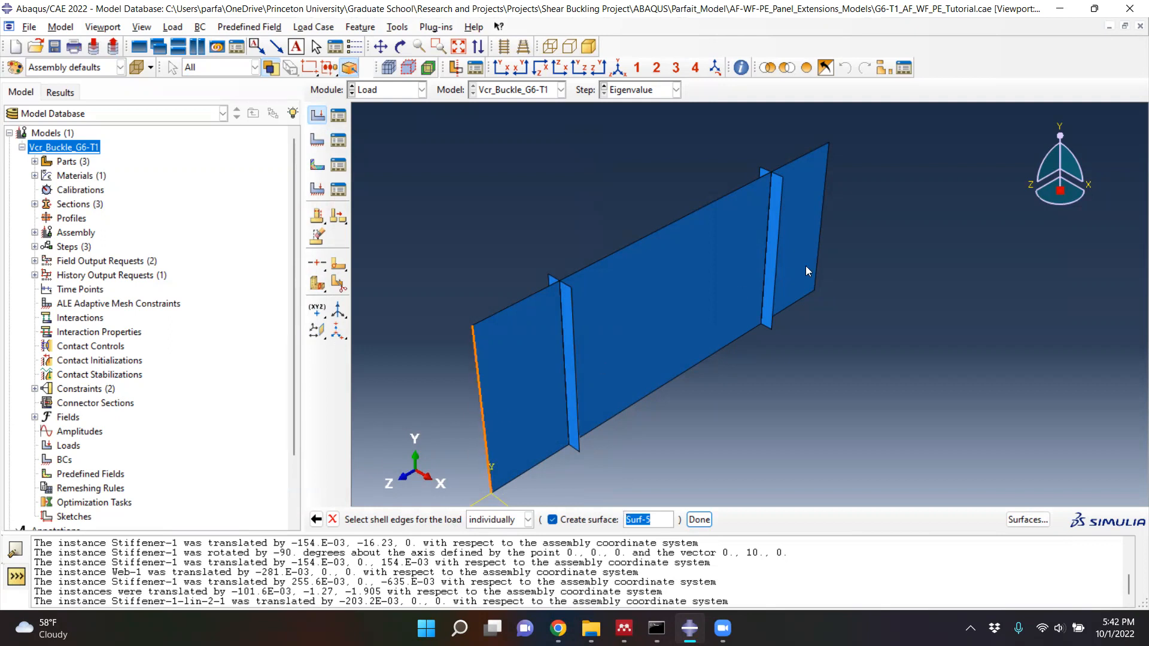
pyautogui.keyDown('shift'); pyautogui.click(820, 231); pyautogui.keyUp('shift')
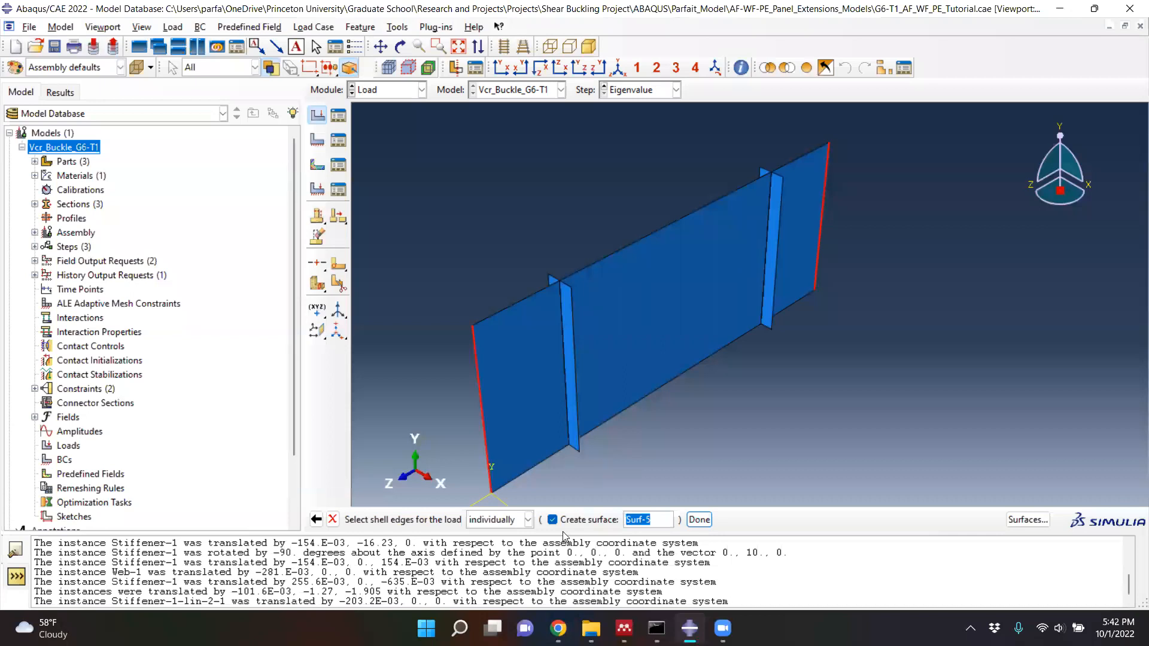
pyautogui.click(698, 520)
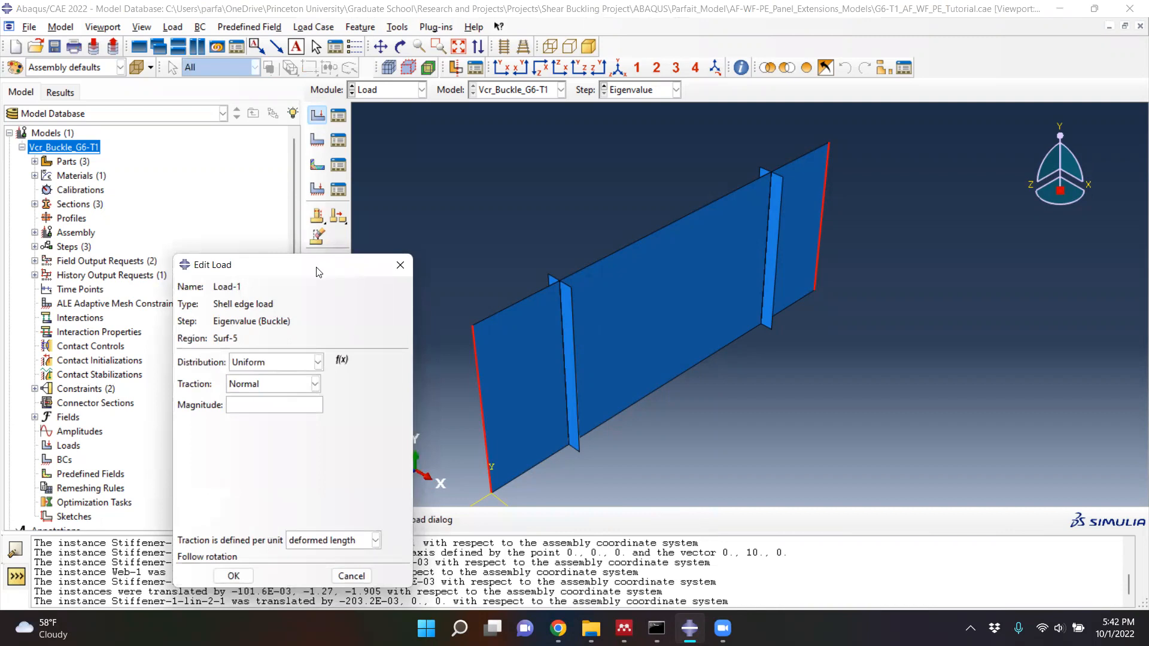
# - Set the traction of the shell edge load to Shear and start entering its magnitude
pyautogui.moveTo(324, 264); pyautogui.dragTo(369, 179)
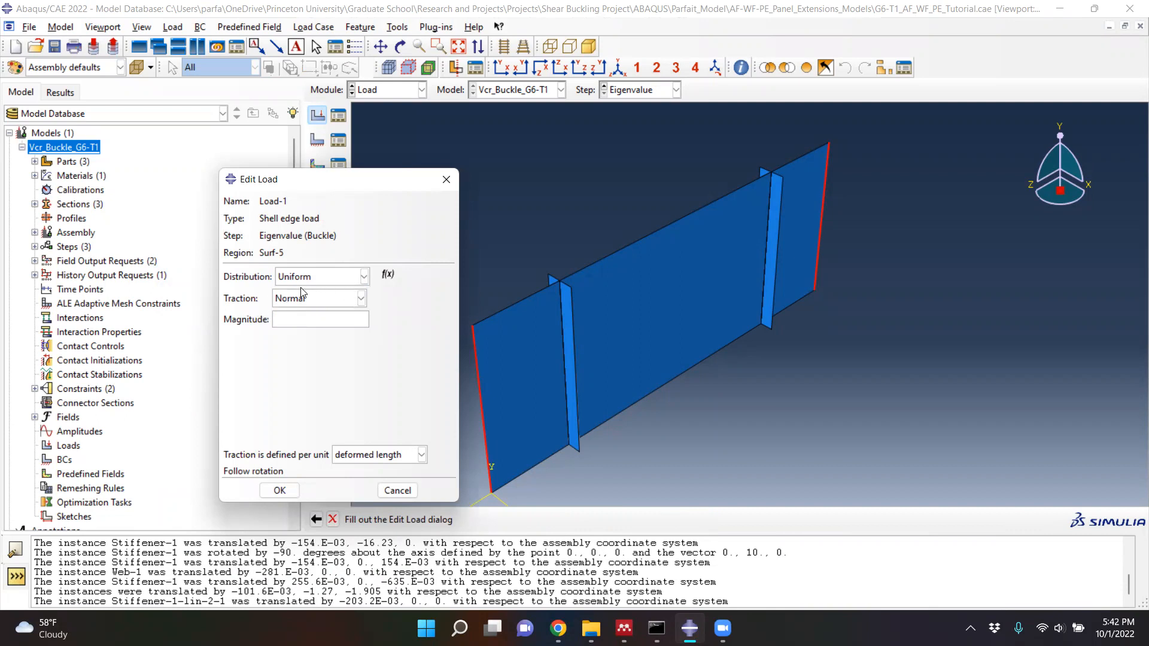
pyautogui.click(340, 302)
pyautogui.click(304, 344)
pyautogui.click(297, 319)
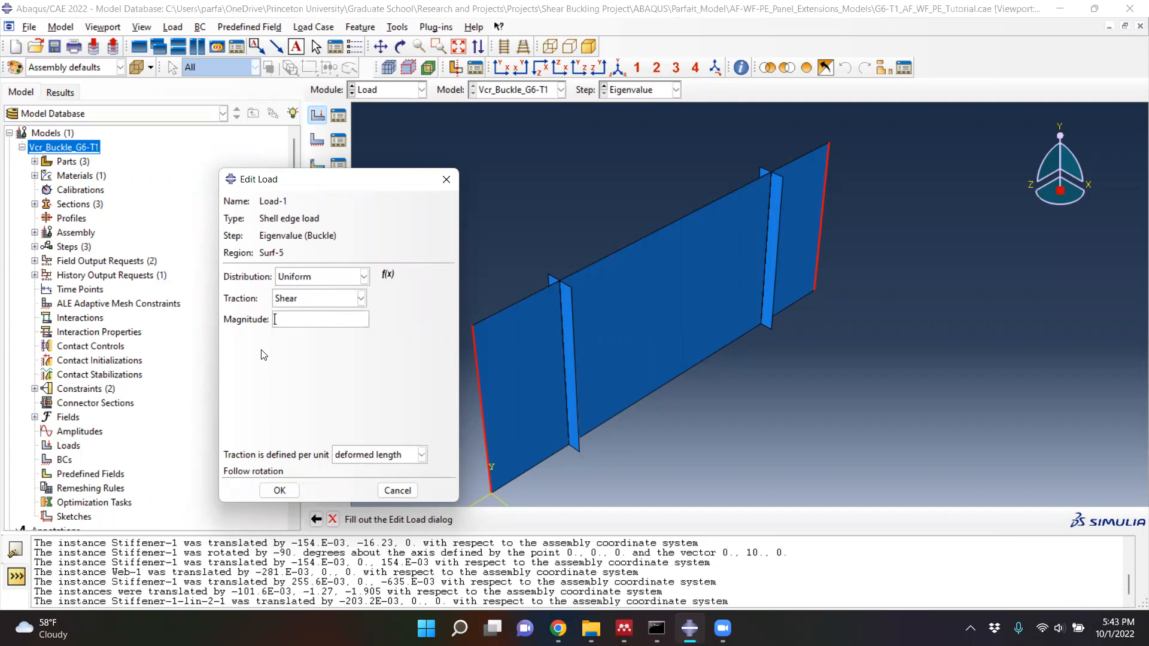
# - Switch to Calculator, divide 1000 by 1.27, and copy the result for the shear load magnitude
pyautogui.press('super')
pyautogui.write('ca')
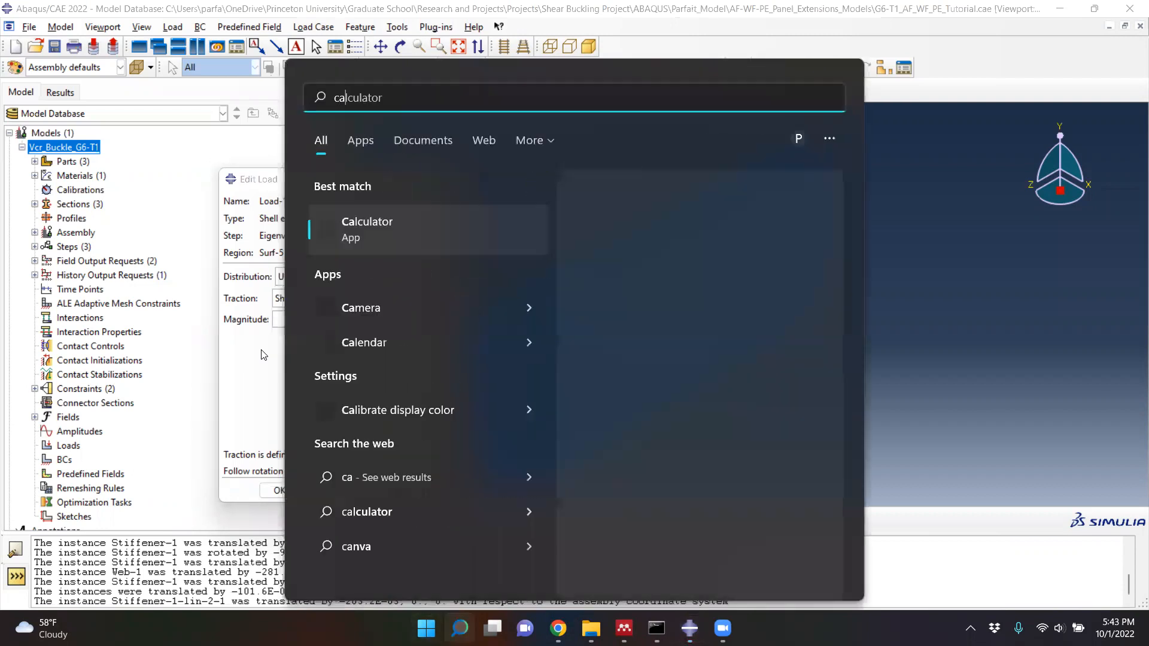
pyautogui.press('Return')
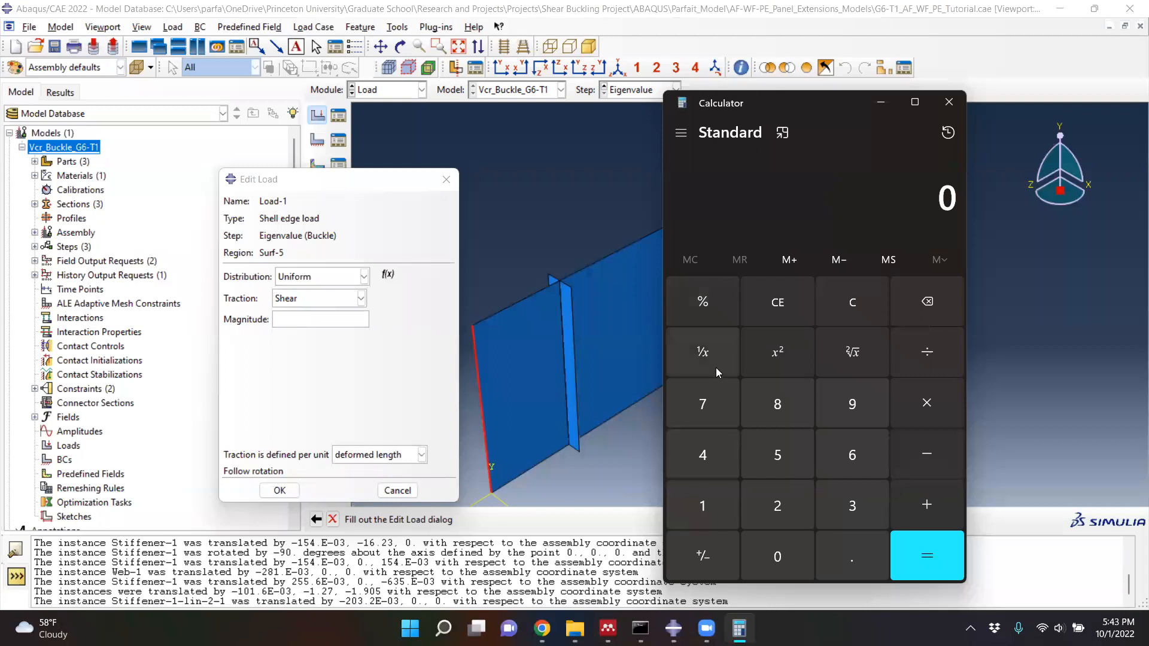
pyautogui.write('1000')
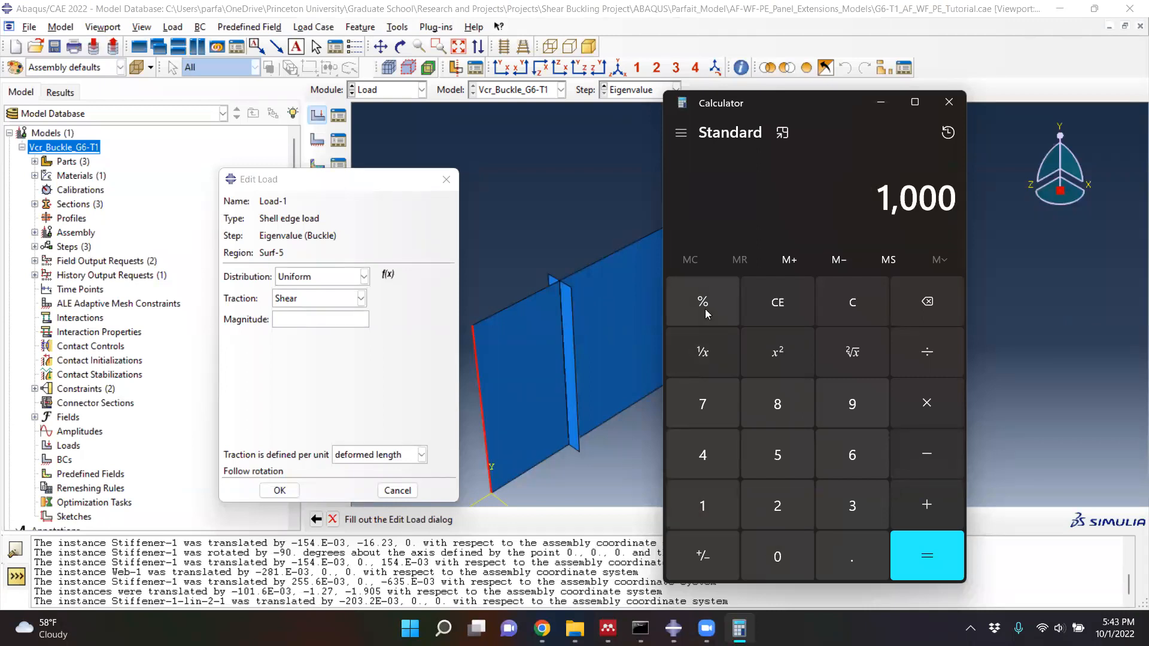
pyautogui.press('/')
pyautogui.write('1.27')
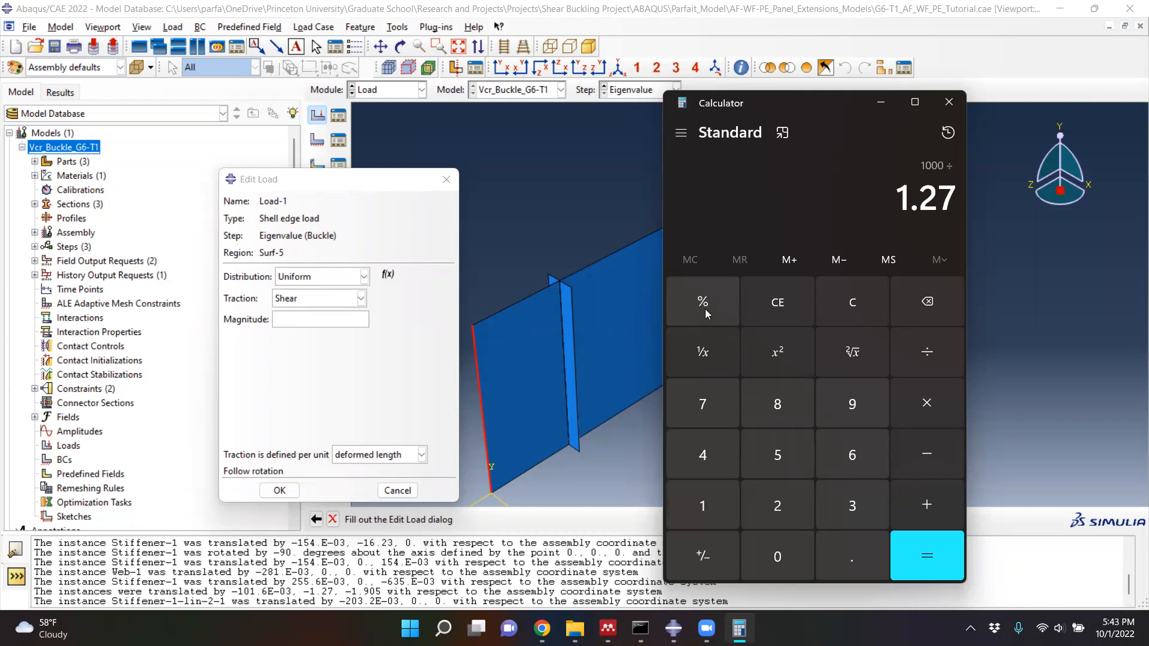
pyautogui.press('Return')
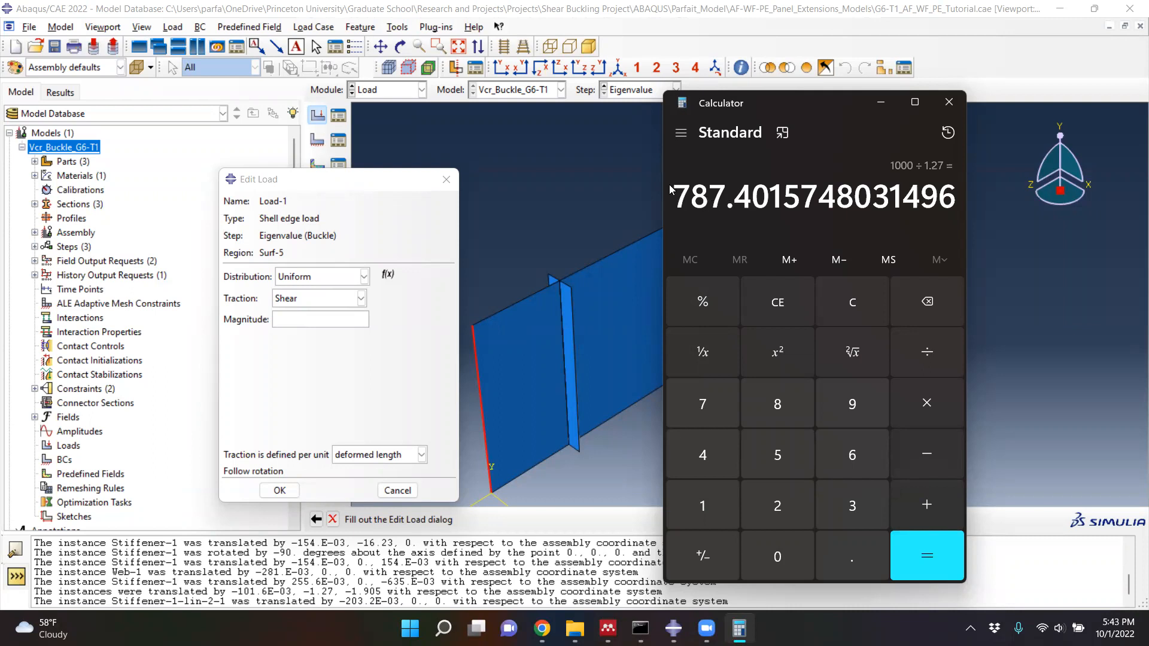
pyautogui.moveTo(674, 192); pyautogui.dragTo(964, 214)
pyautogui.hotkey('ctrl', 'c')
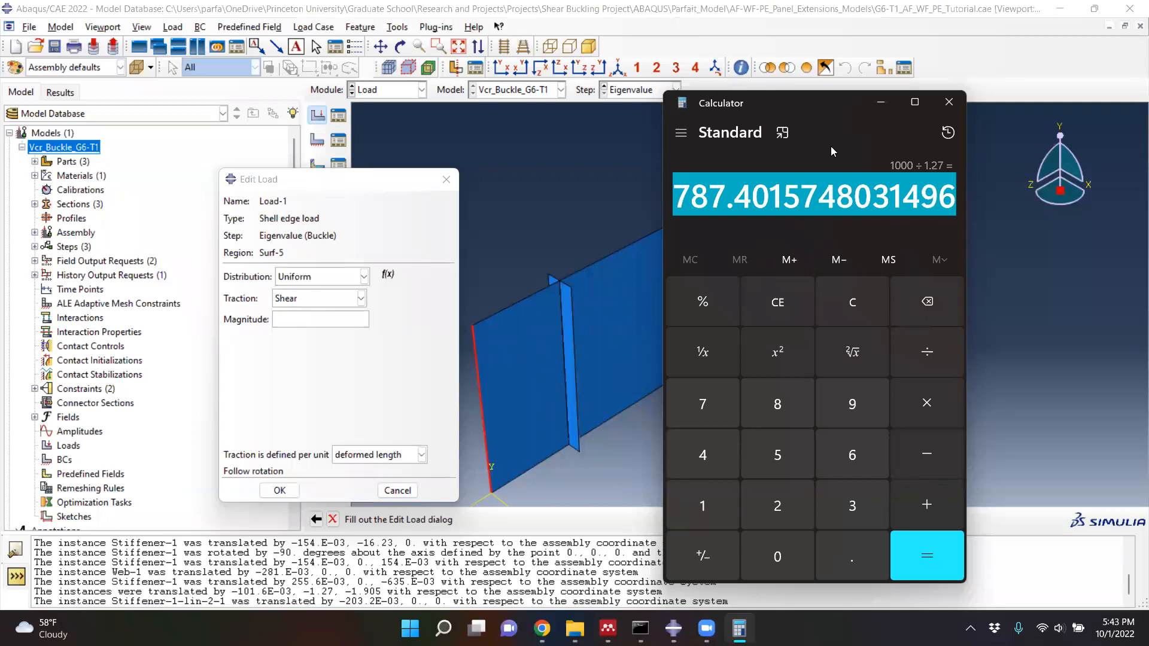
# - Back in Abaqus/CAE, set the shear magnitude of Load-1 to the copied value 787.4015748031496 and finish creating the load
pyautogui.click(629, 226)
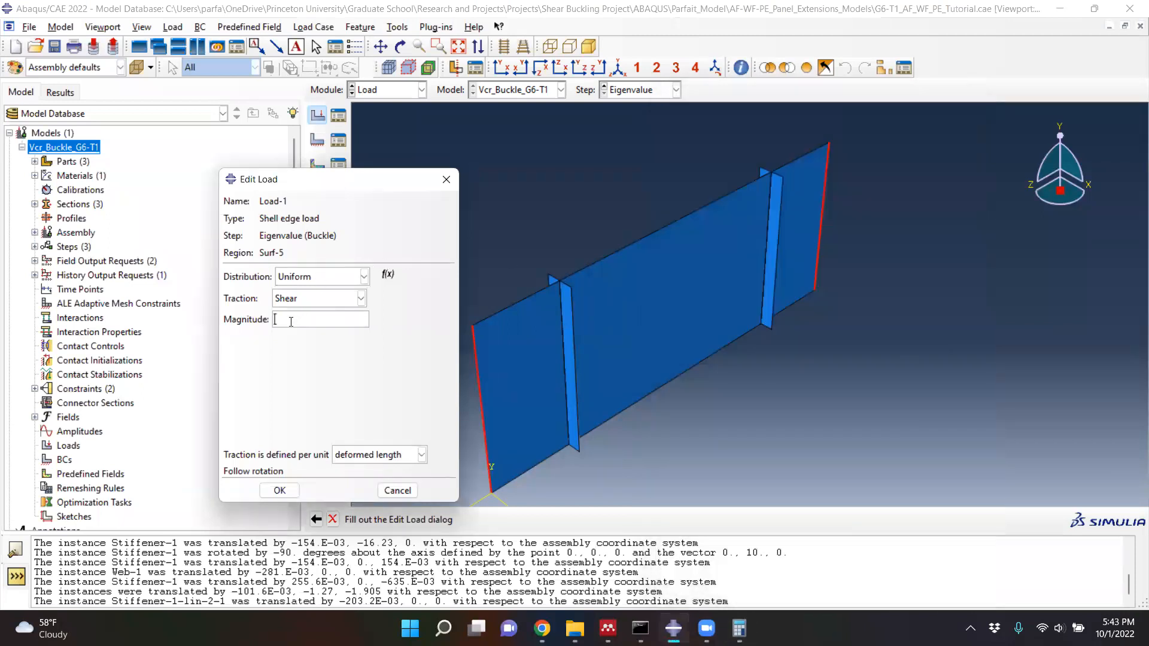
pyautogui.hotkey('ctrl', 'v')
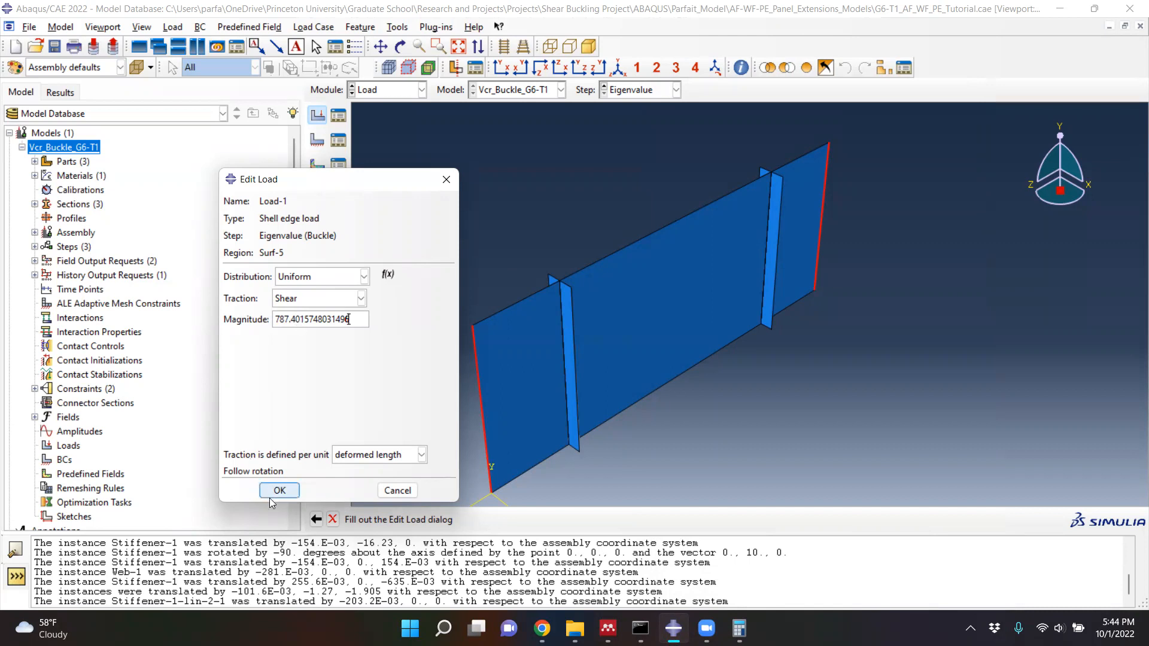
pyautogui.click(285, 491)
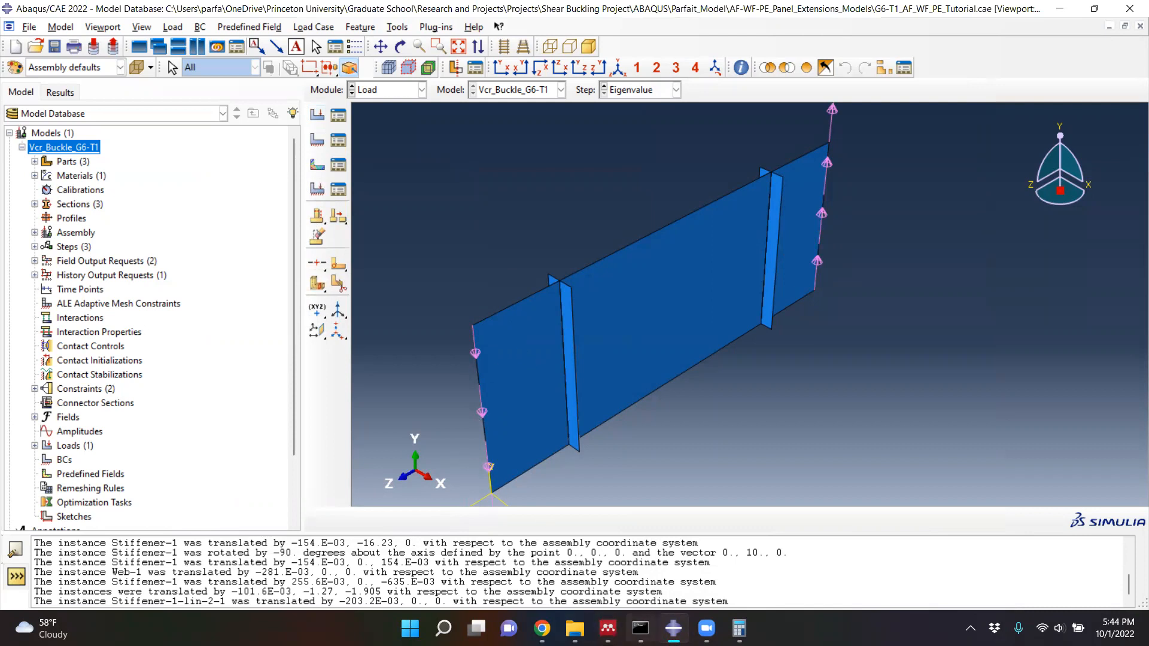
# - Check the shear arrow directions in the Mendeley figure and reverse Load-1 in Abaqus/CAE by setting its Eigenvalue-step magnitude to -787.402
pyautogui.moveTo(608, 628)
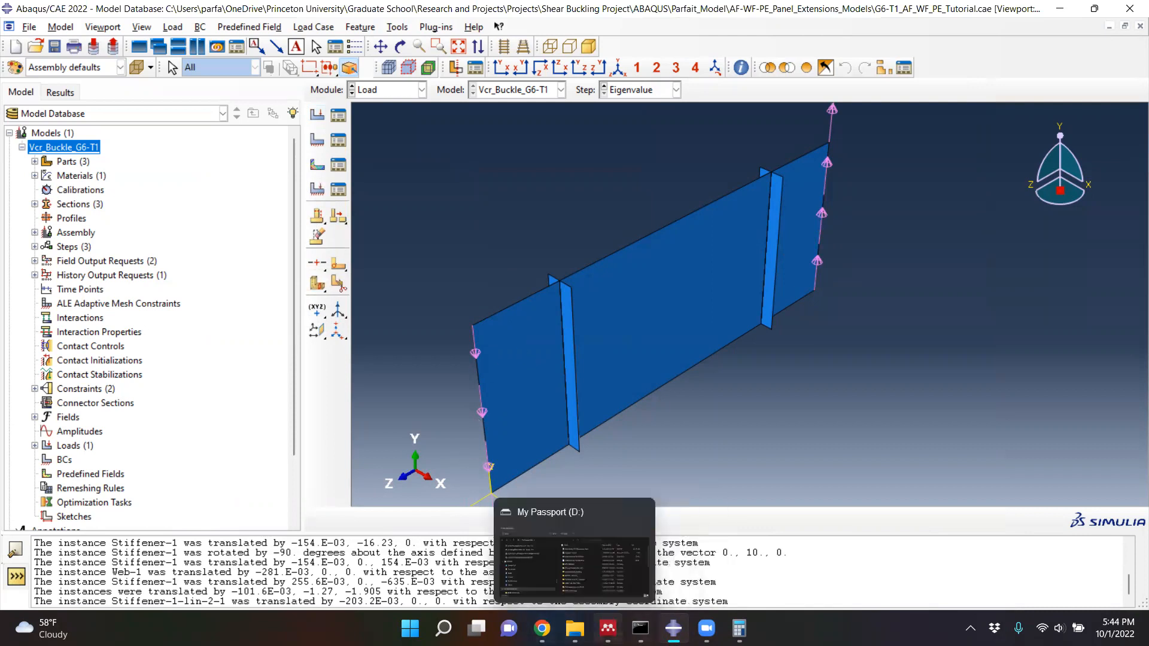
pyautogui.click(608, 558)
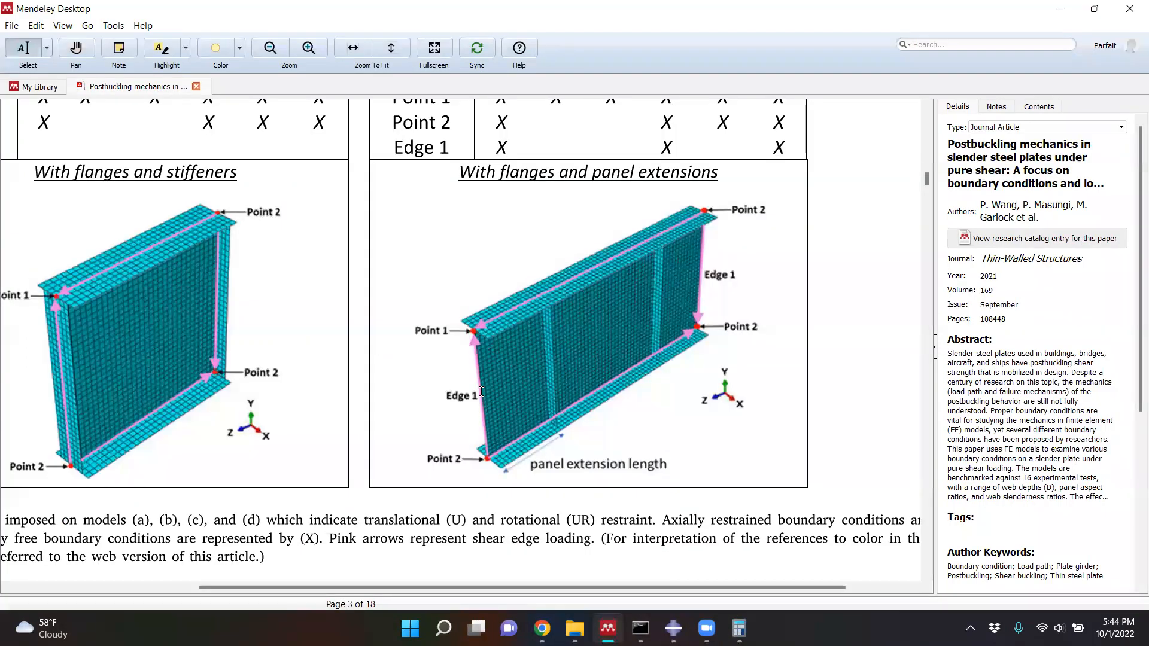
pyautogui.click(1060, 10)
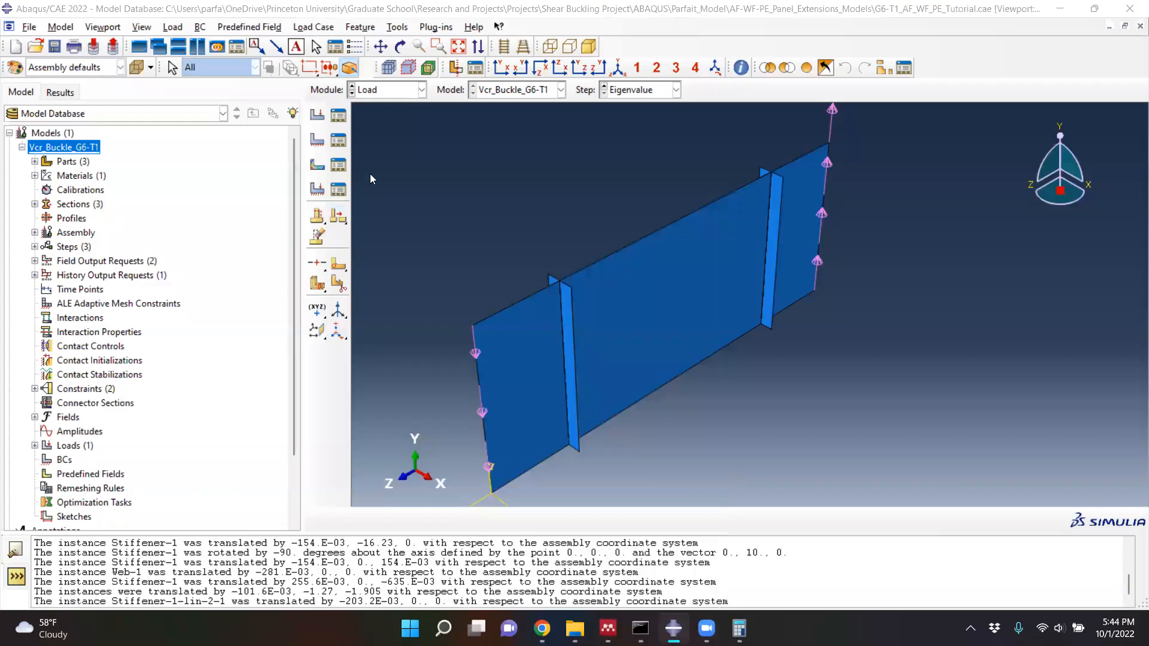
pyautogui.click(337, 117)
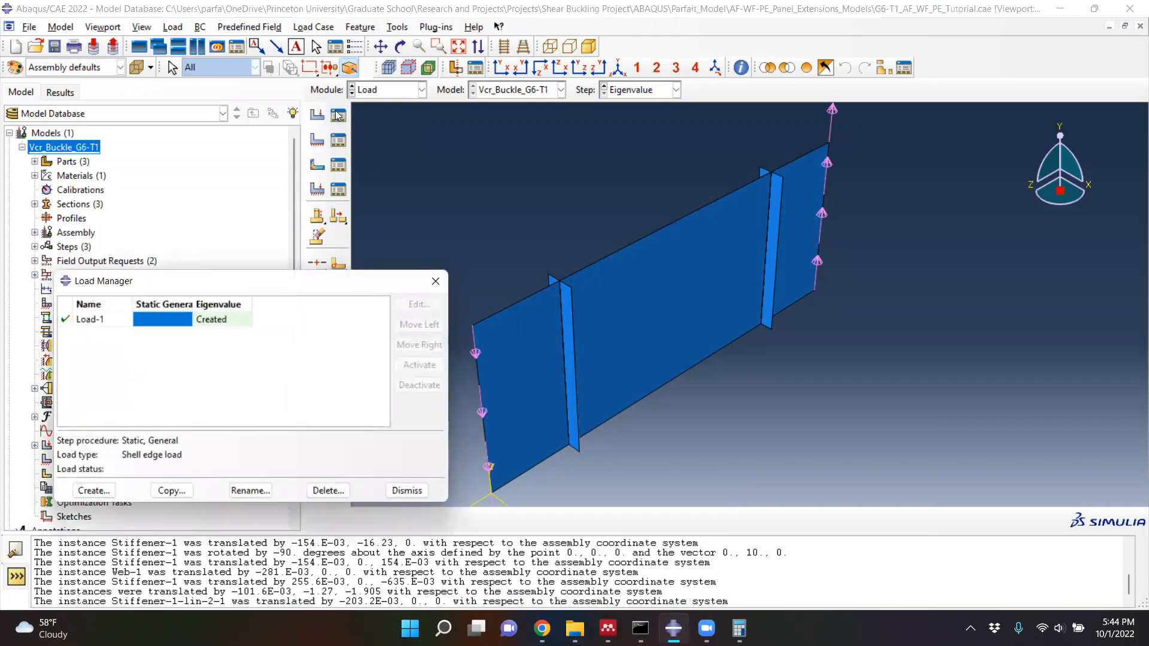
pyautogui.click(220, 321)
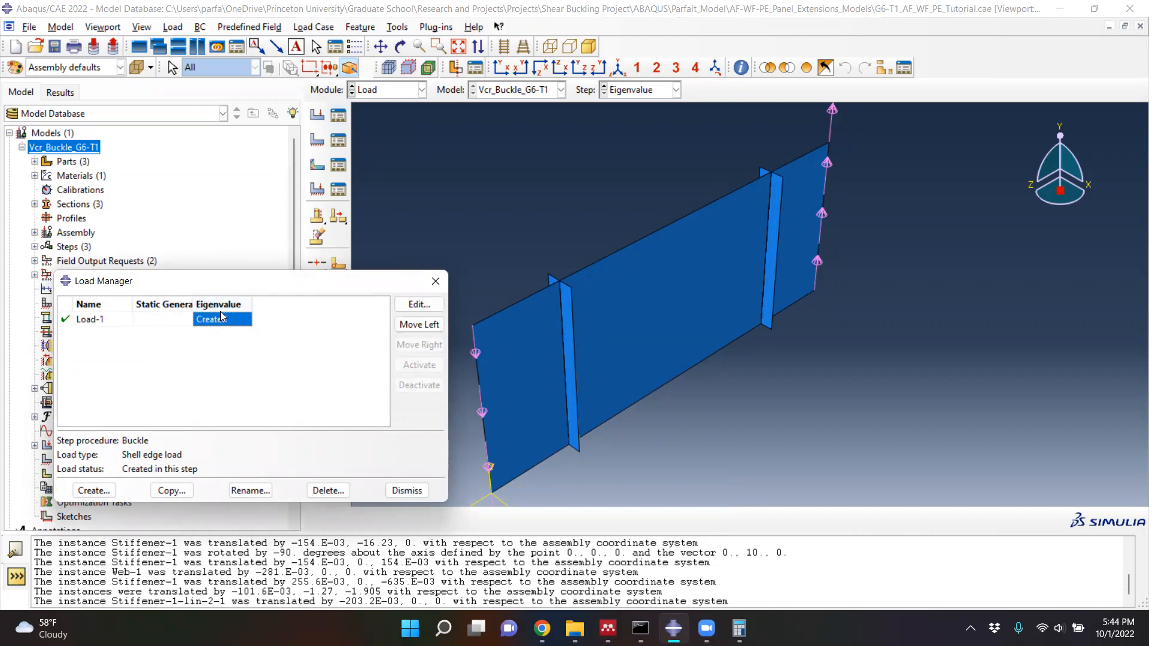
pyautogui.click(421, 305)
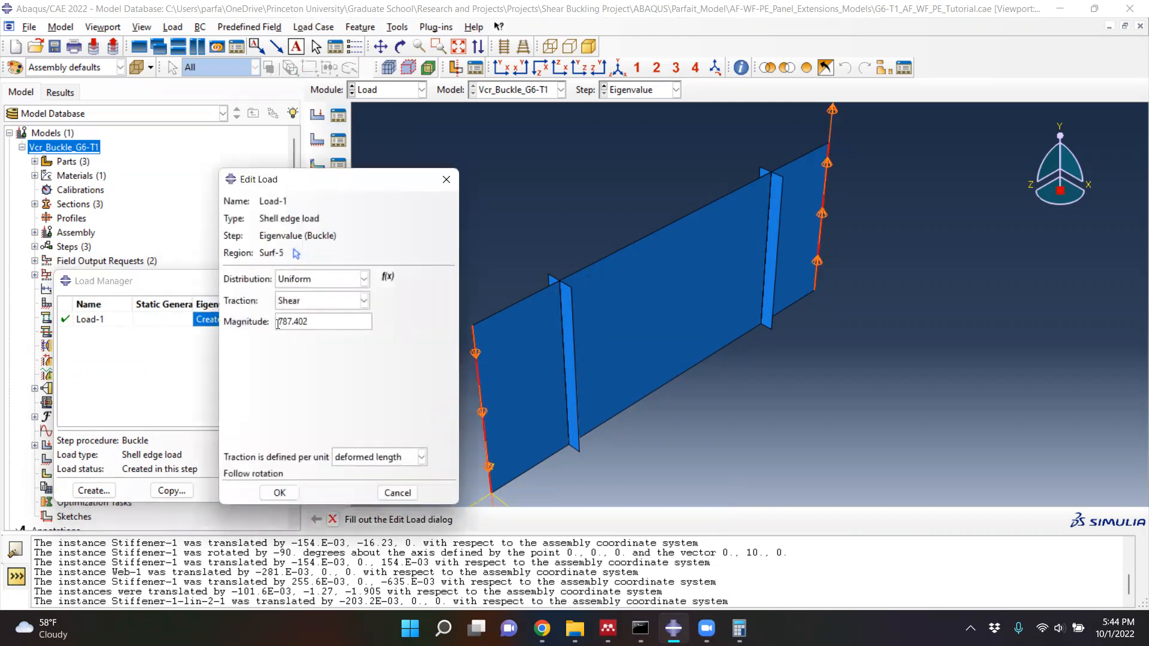
pyautogui.click(278, 324)
pyautogui.write('-')
pyautogui.moveTo(313, 321); pyautogui.dragTo(282, 322)
pyautogui.click(332, 321)
pyautogui.click(292, 492)
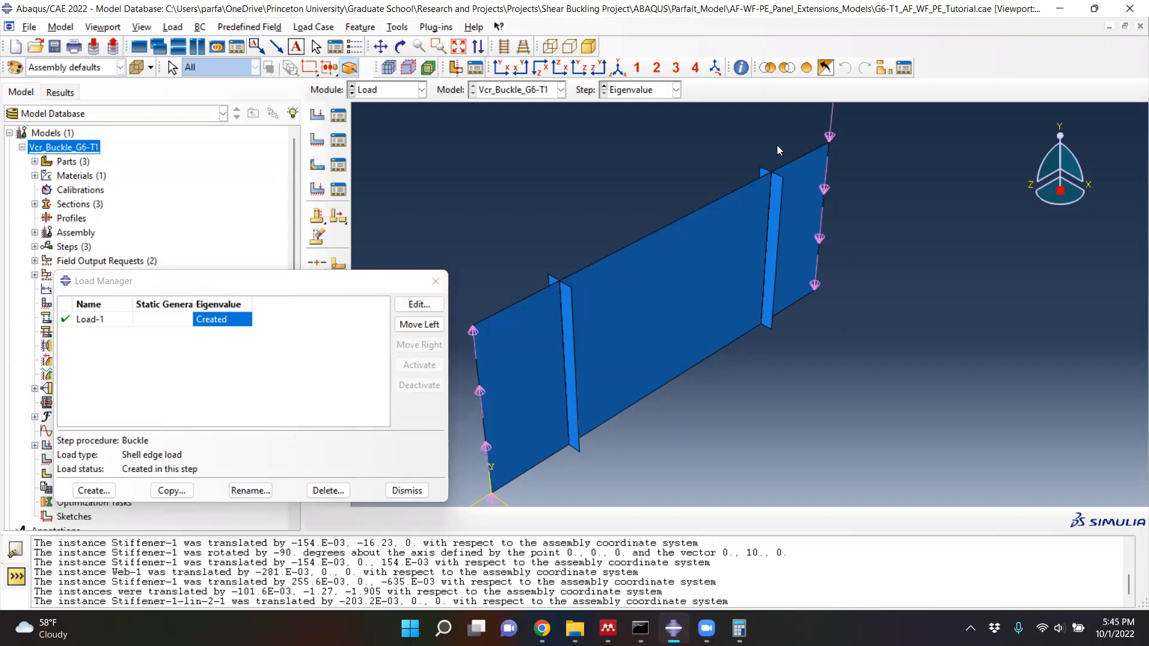
pyautogui.click(437, 277)
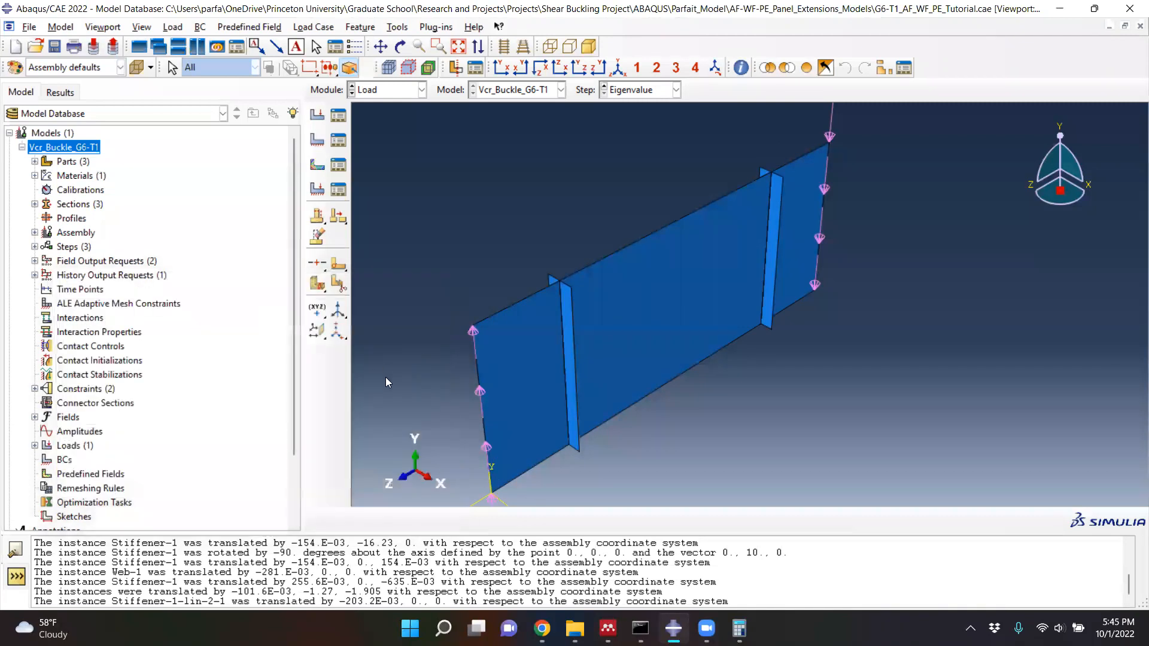
# - Create a second shell edge load in the Eigenvalue step on all upper and lower longitudinal edges of the web, including the panel extensions
pyautogui.click(317, 117)
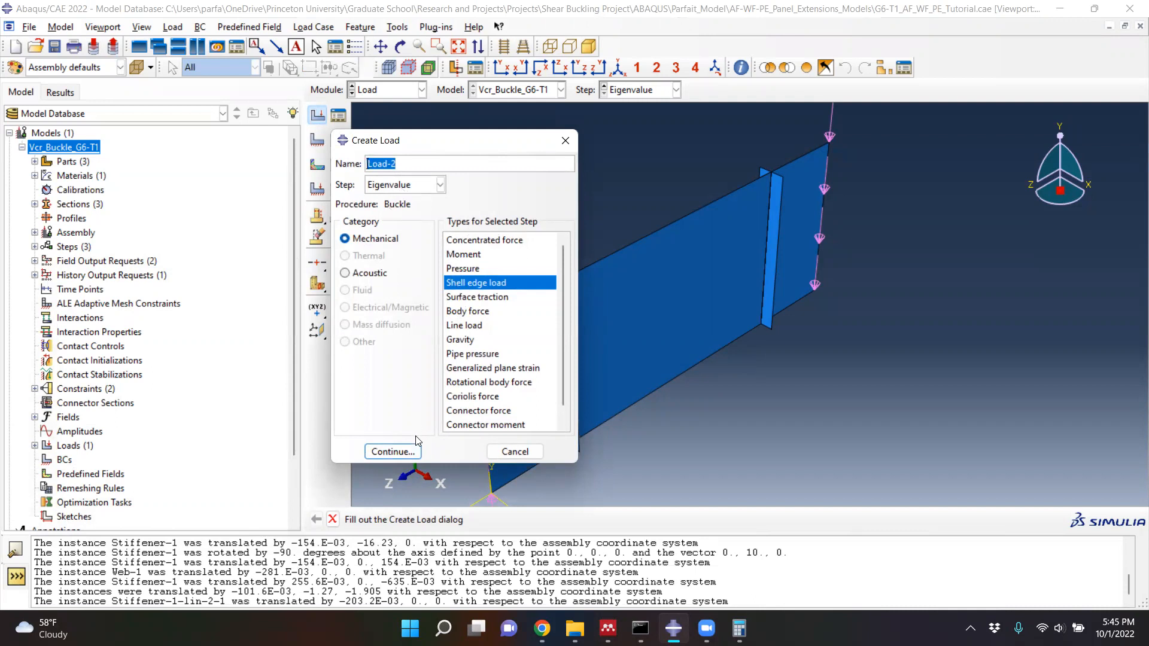
pyautogui.click(396, 454)
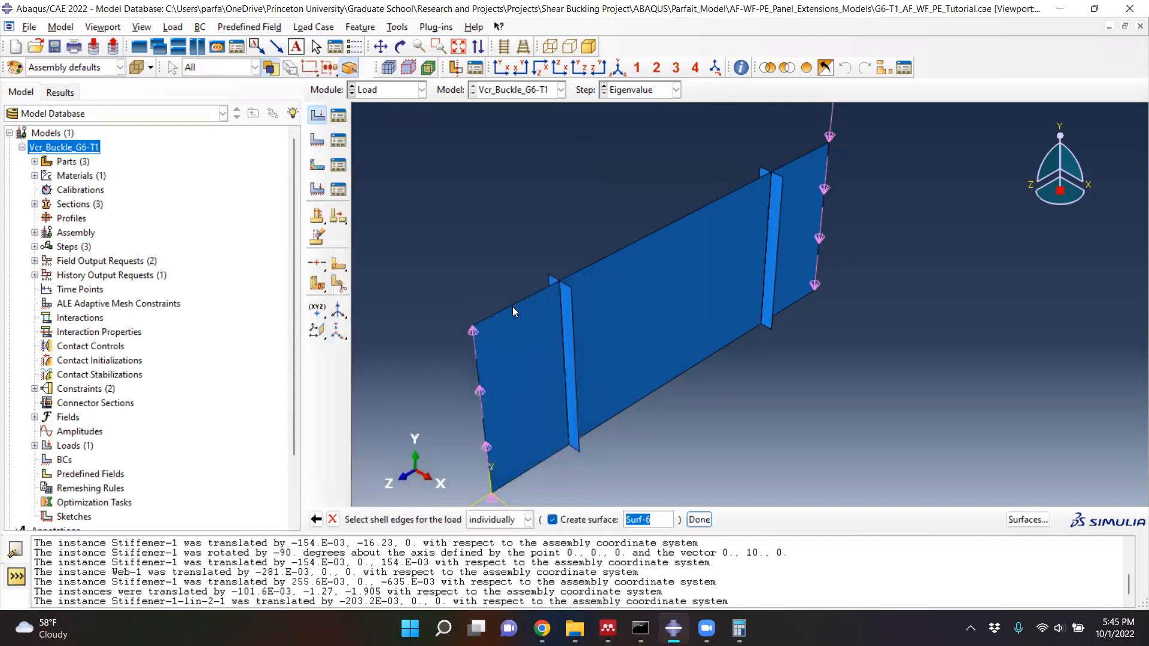
pyautogui.click(539, 293)
pyautogui.click(593, 267)
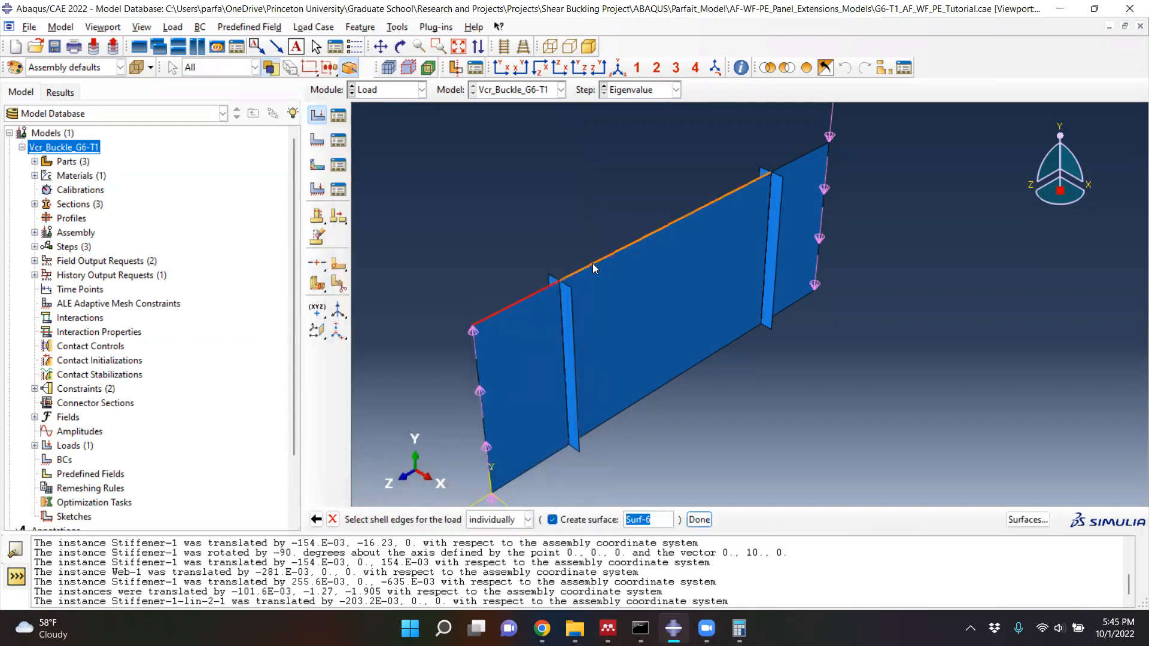
pyautogui.keyDown('shift'); pyautogui.click(799, 302); pyautogui.keyUp('shift')
pyautogui.keyDown('shift'); pyautogui.click(721, 352); pyautogui.keyUp('shift')
pyautogui.keyDown('shift'); pyautogui.click(543, 463); pyautogui.keyUp('shift')
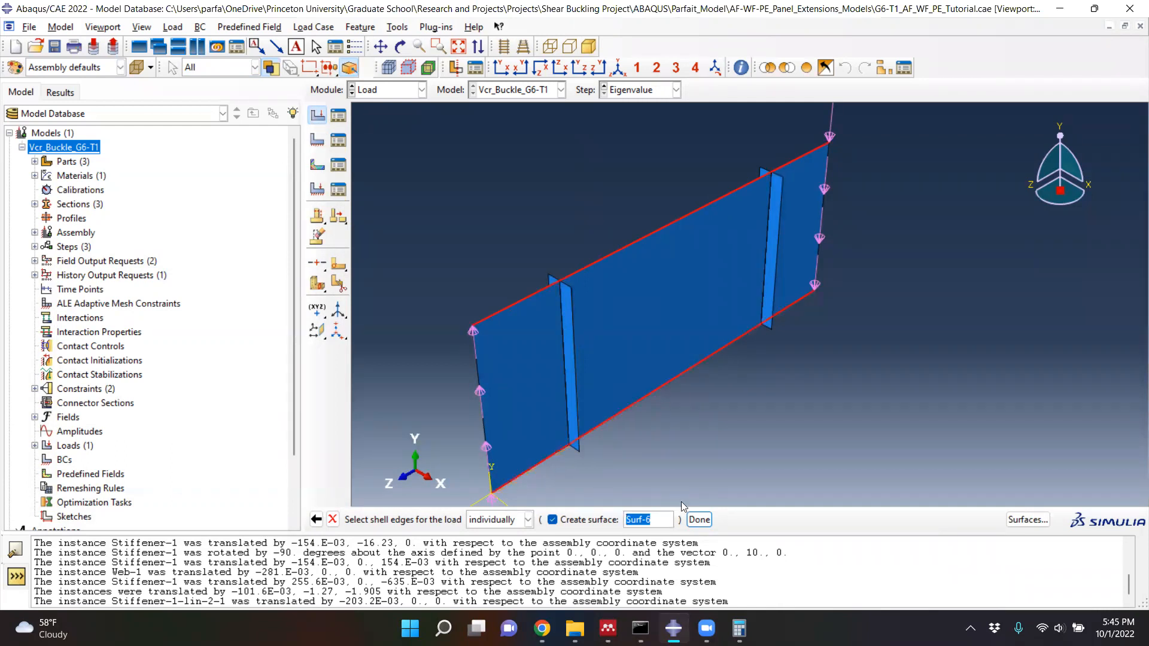
pyautogui.click(698, 520)
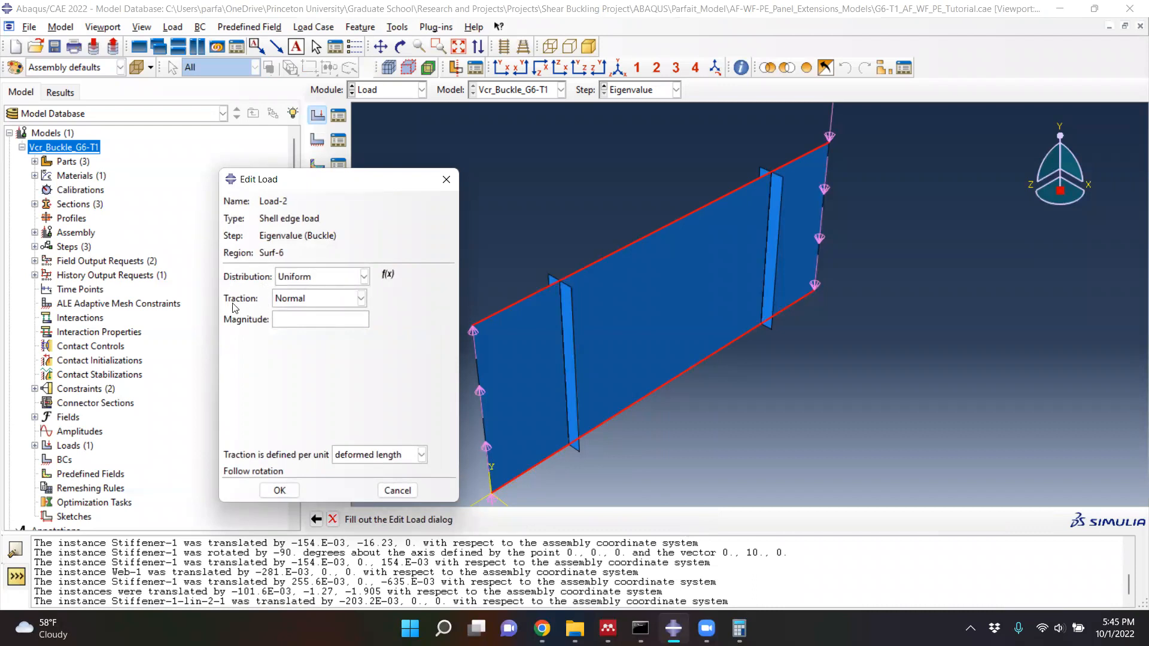
# - Give Load-2 a uniform Shear traction with magnitude 787.402 and finish creating the load
pyautogui.click(297, 300)
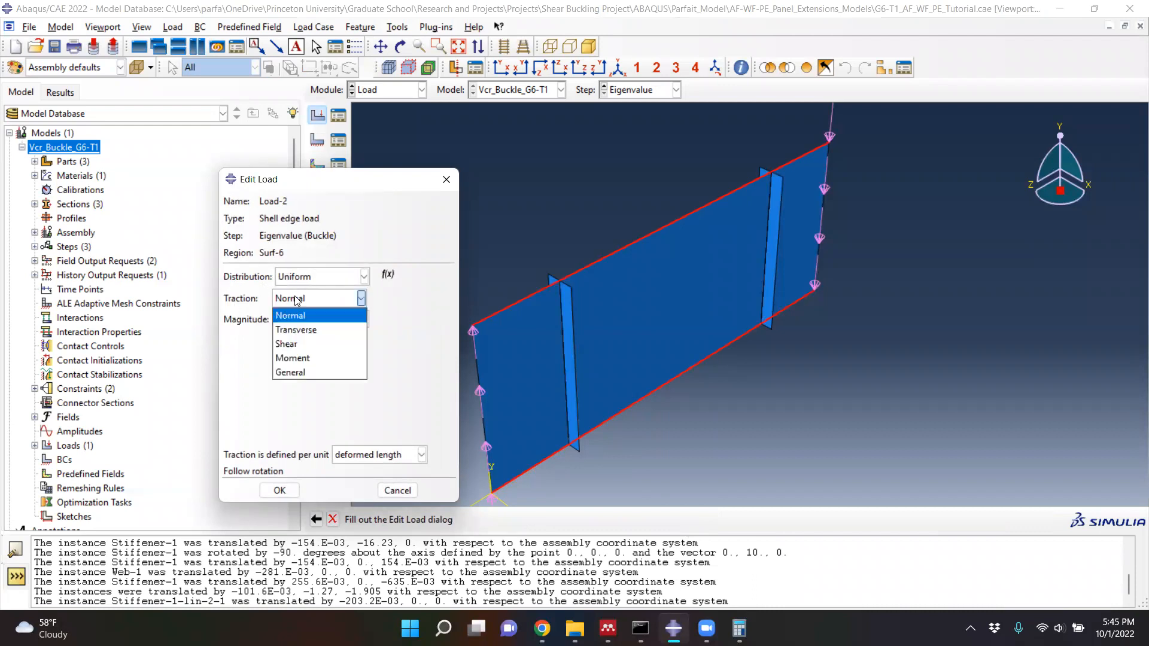
pyautogui.click(290, 344)
pyautogui.click(322, 323)
pyautogui.write('787.402')
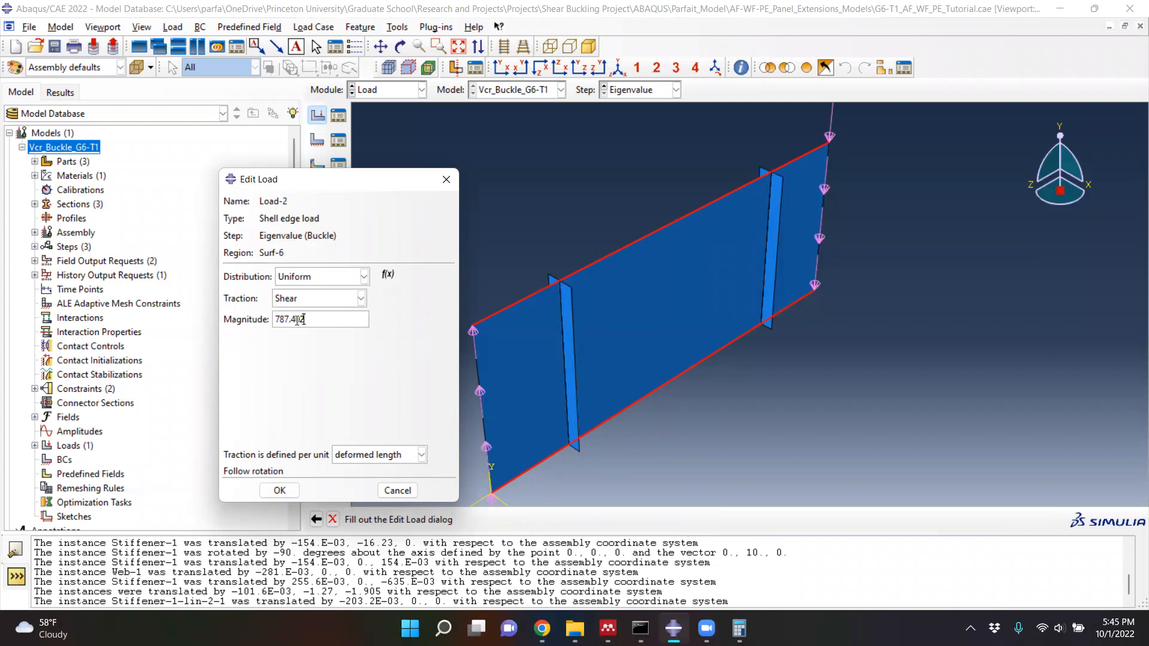
pyautogui.click(739, 626)
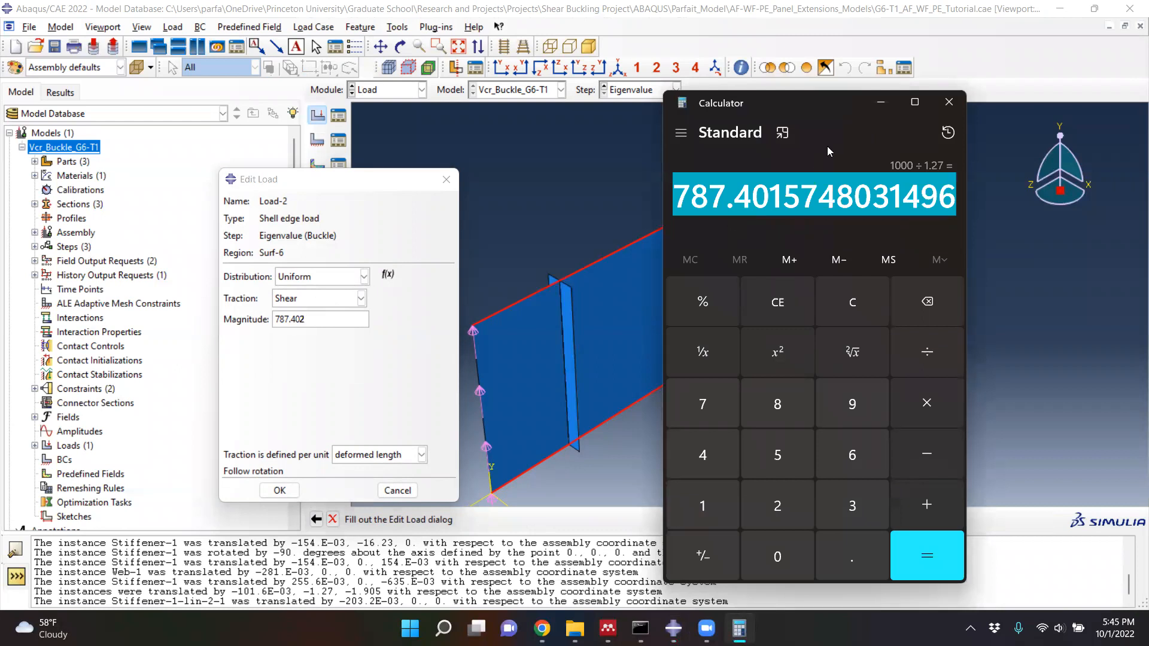
pyautogui.click(874, 108)
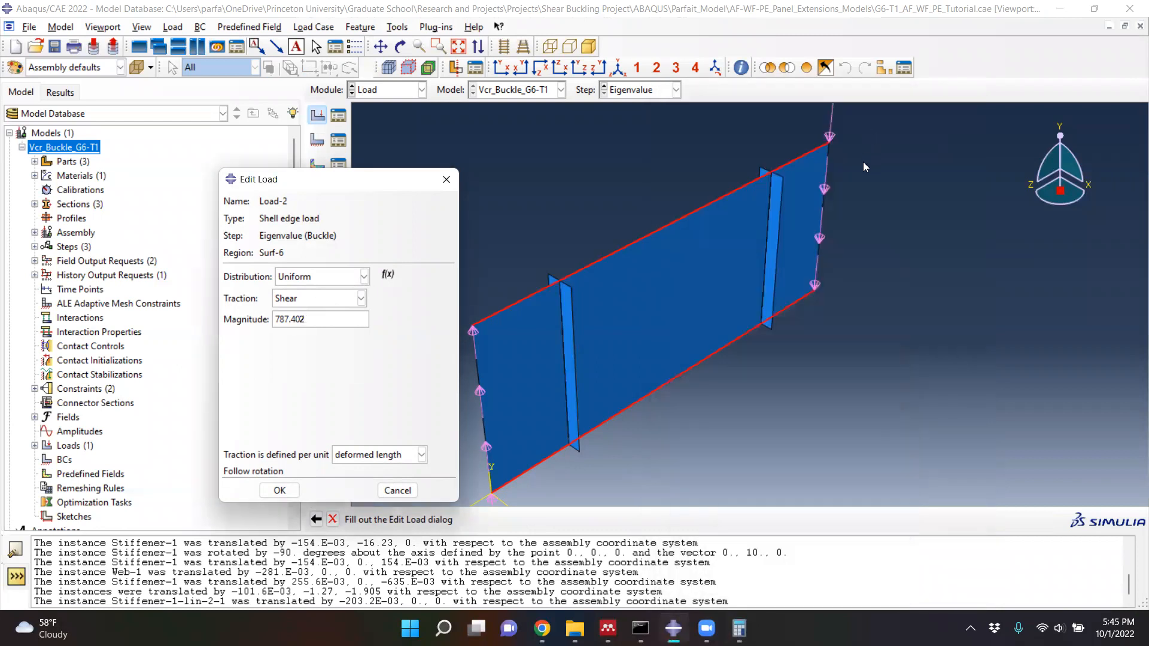
pyautogui.click(279, 491)
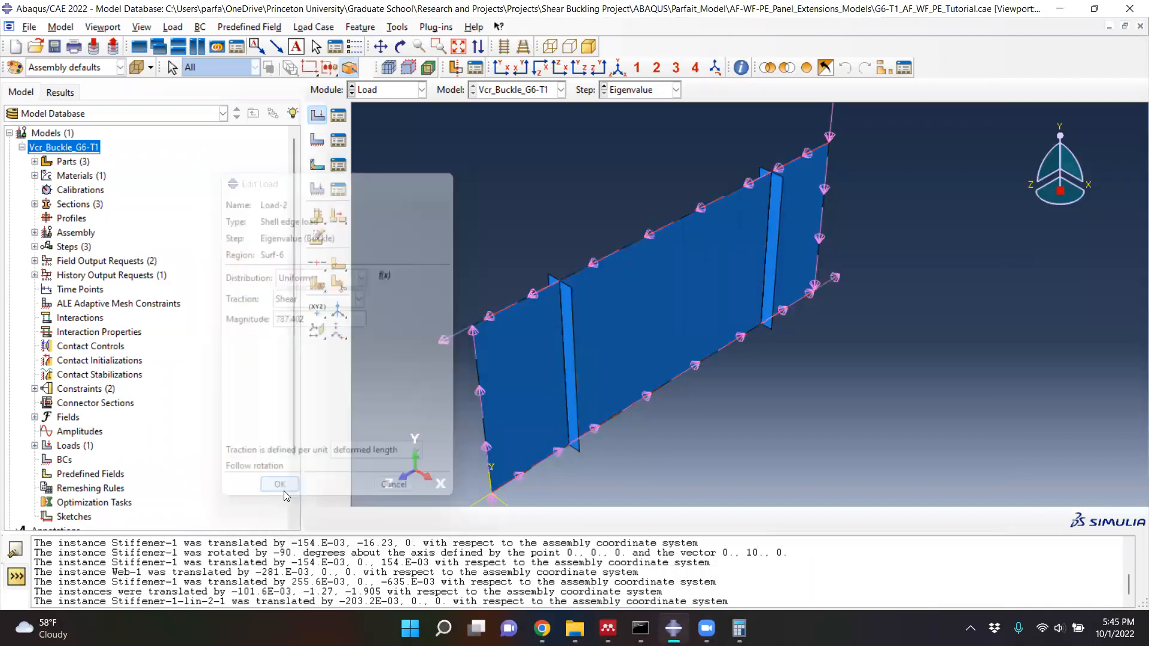
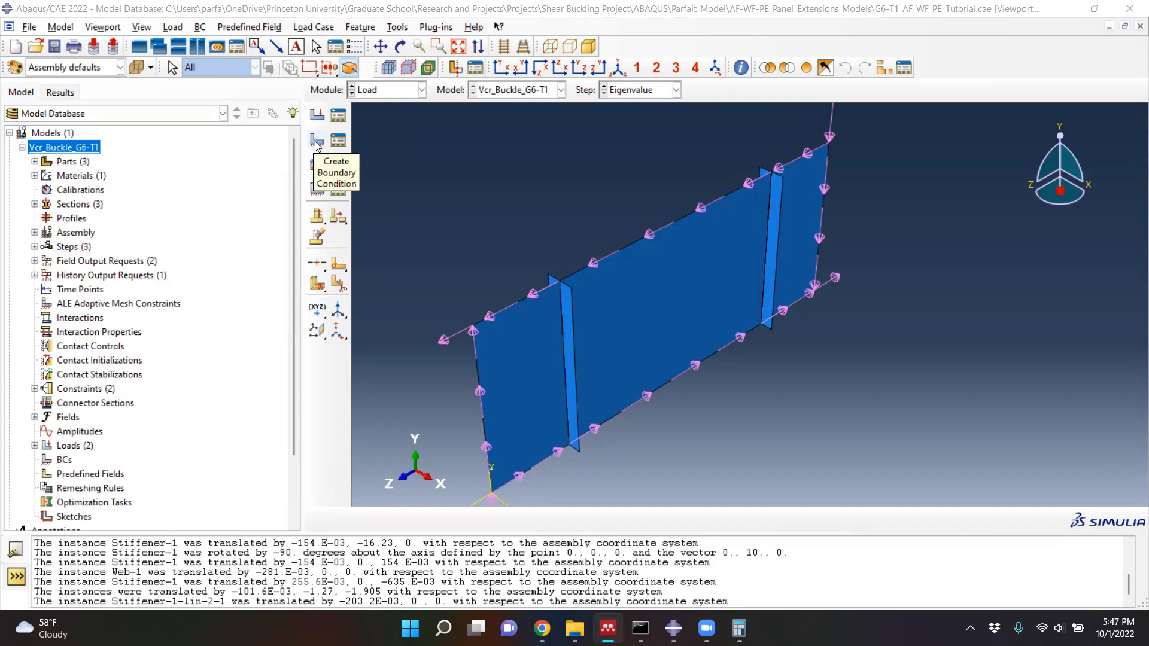
# - Create a Displacement/Rotation boundary condition named Edge 1 in the Initial step on the two vertical end edges of the web
pyautogui.click(317, 142)
pyautogui.write('Edge')
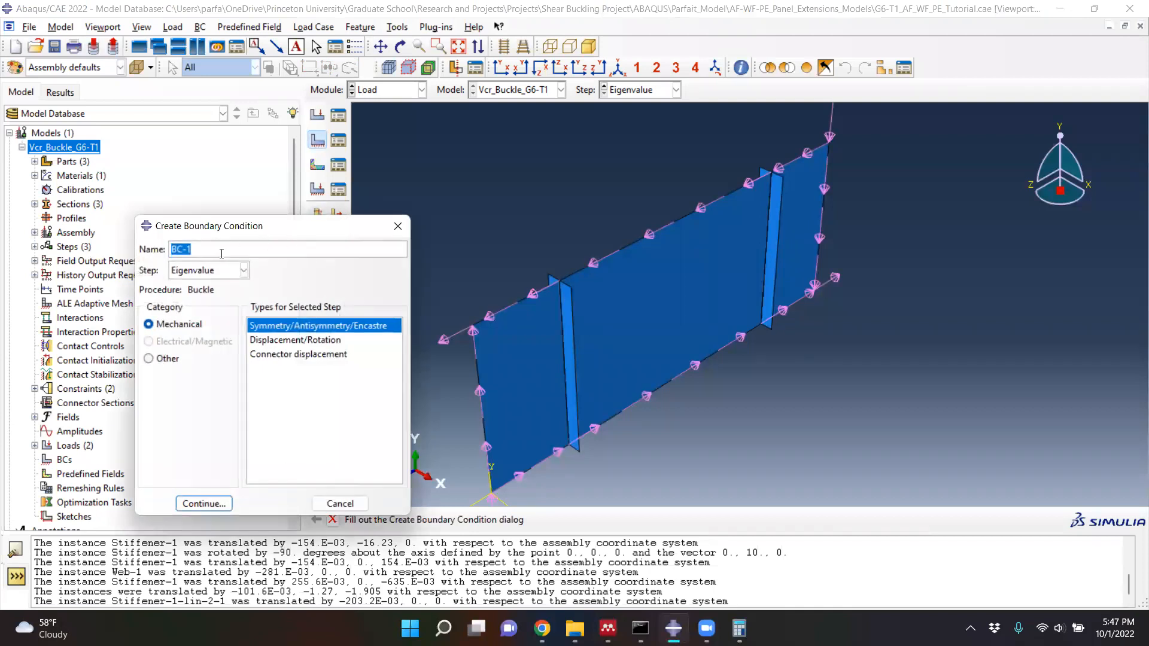
pyautogui.write(' 1')
pyautogui.click(217, 274)
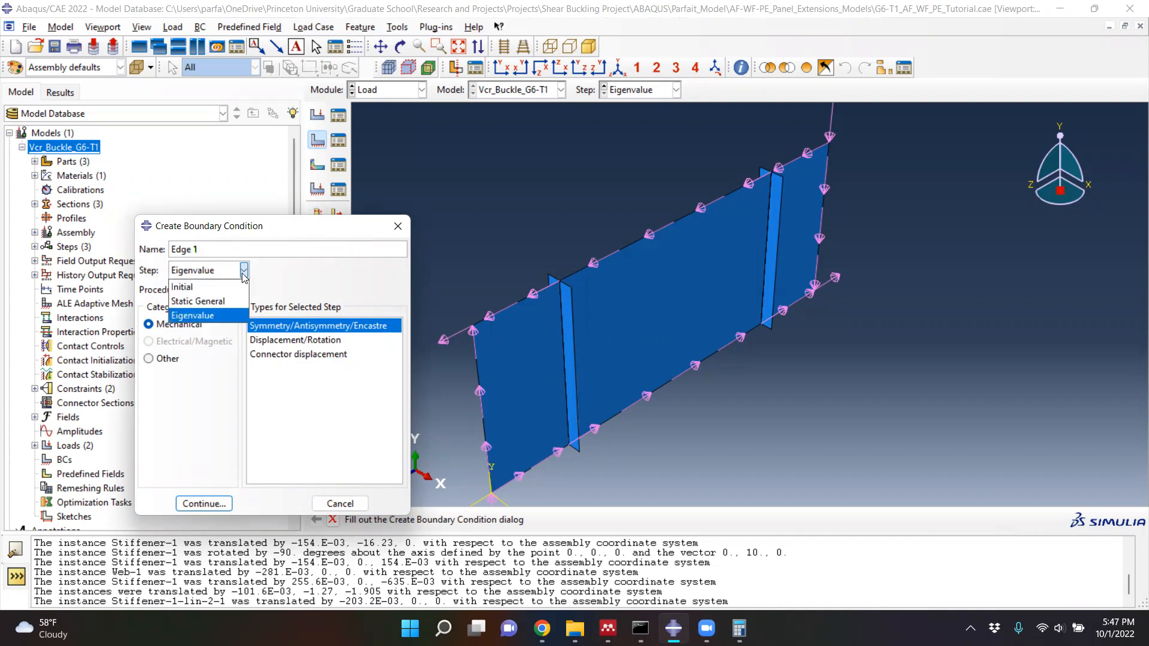
pyautogui.click(210, 288)
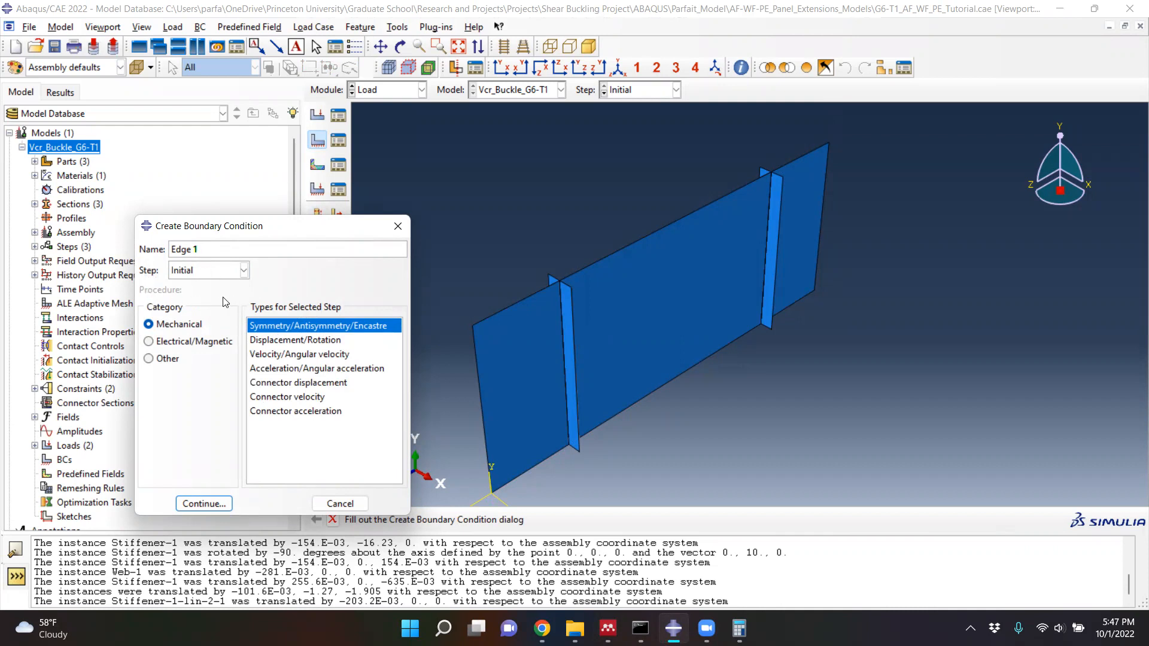
pyautogui.click(261, 341)
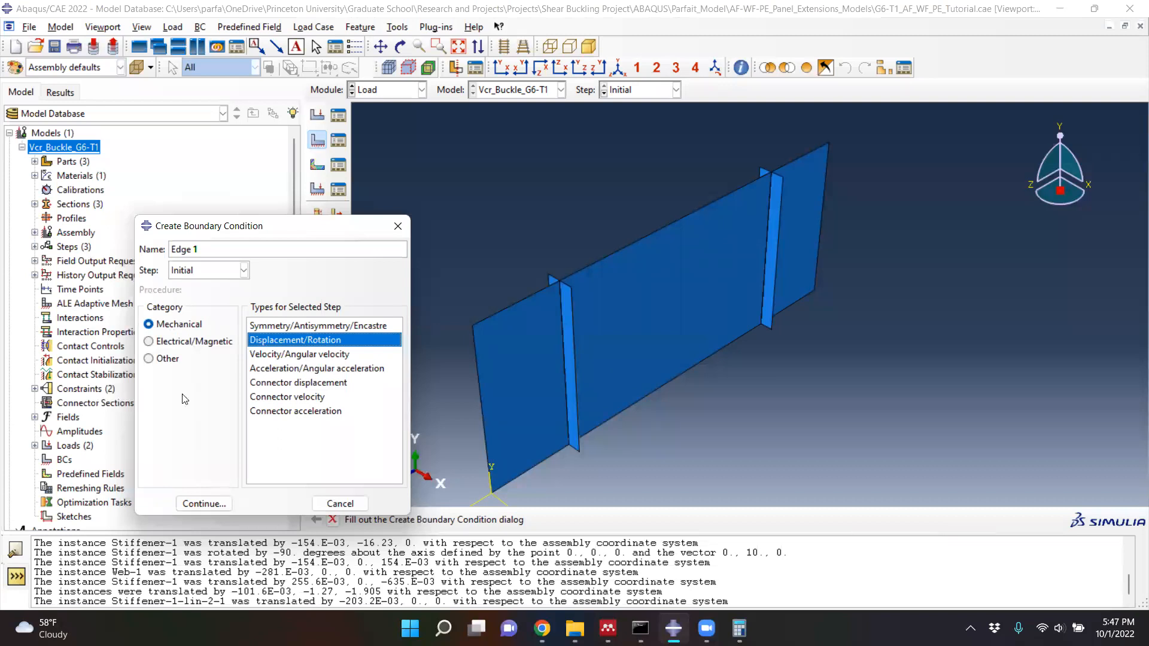
pyautogui.click(202, 506)
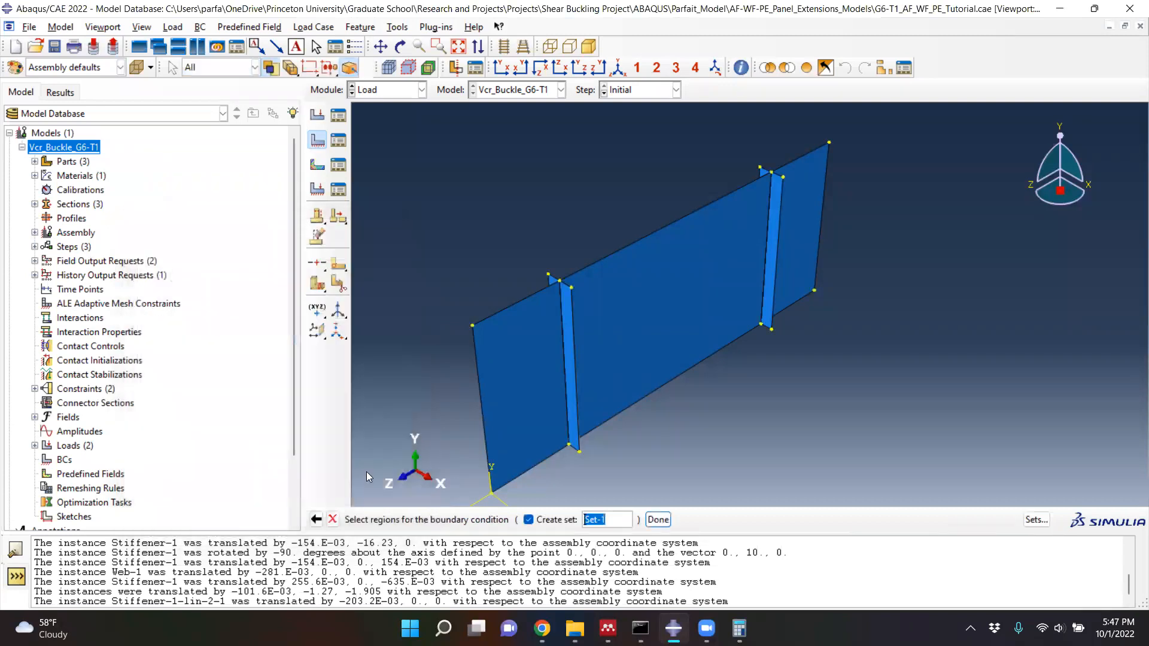
pyautogui.click(484, 414)
pyautogui.keyDown('shift'); pyautogui.click(842, 381); pyautogui.keyUp('shift')
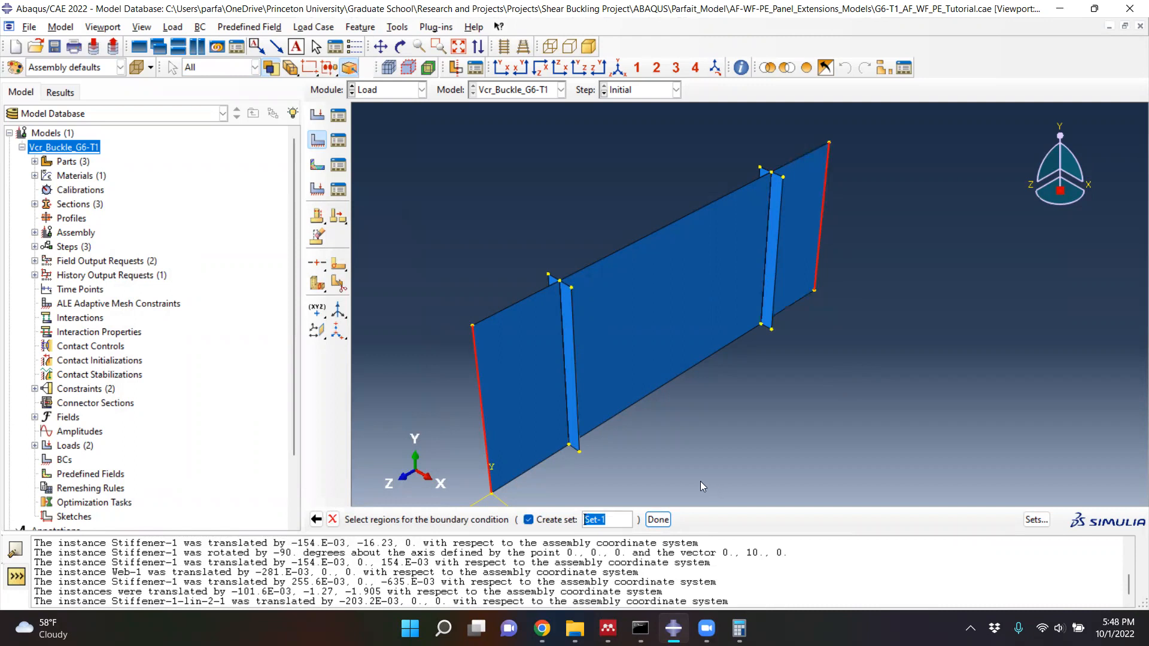
pyautogui.click(658, 519)
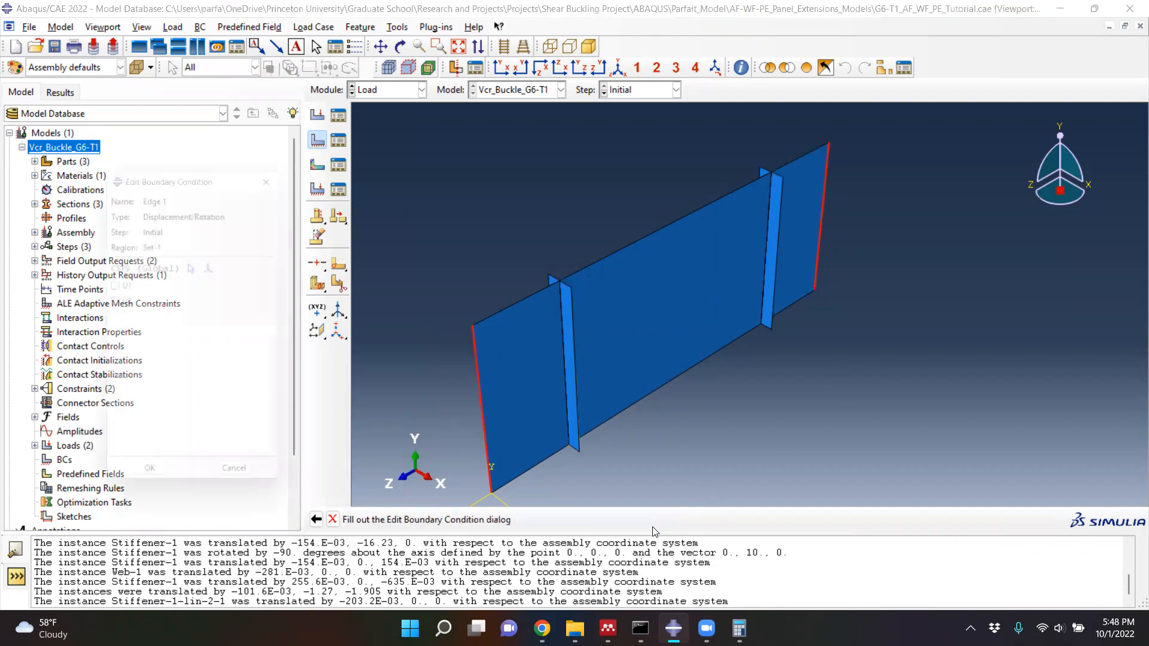
# - Constrain U1, UR1 and UR3 for the Edge 1 boundary condition and finish creating it
pyautogui.moveTo(240, 179); pyautogui.dragTo(399, 170)
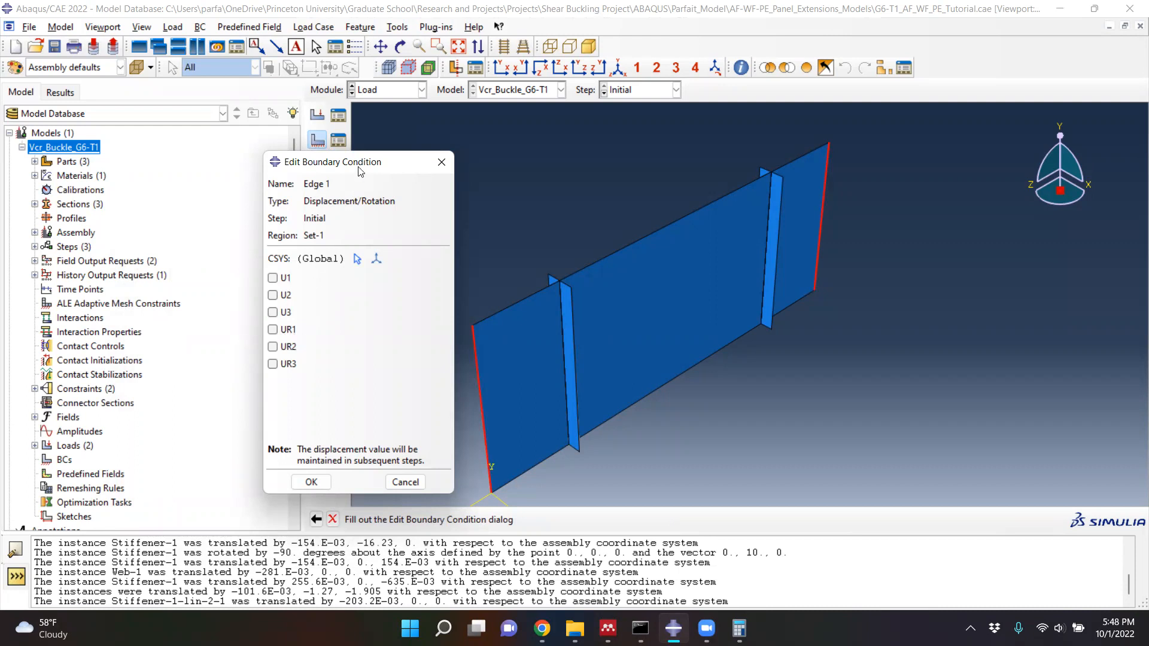
pyautogui.moveTo(349, 163); pyautogui.dragTo(249, 134)
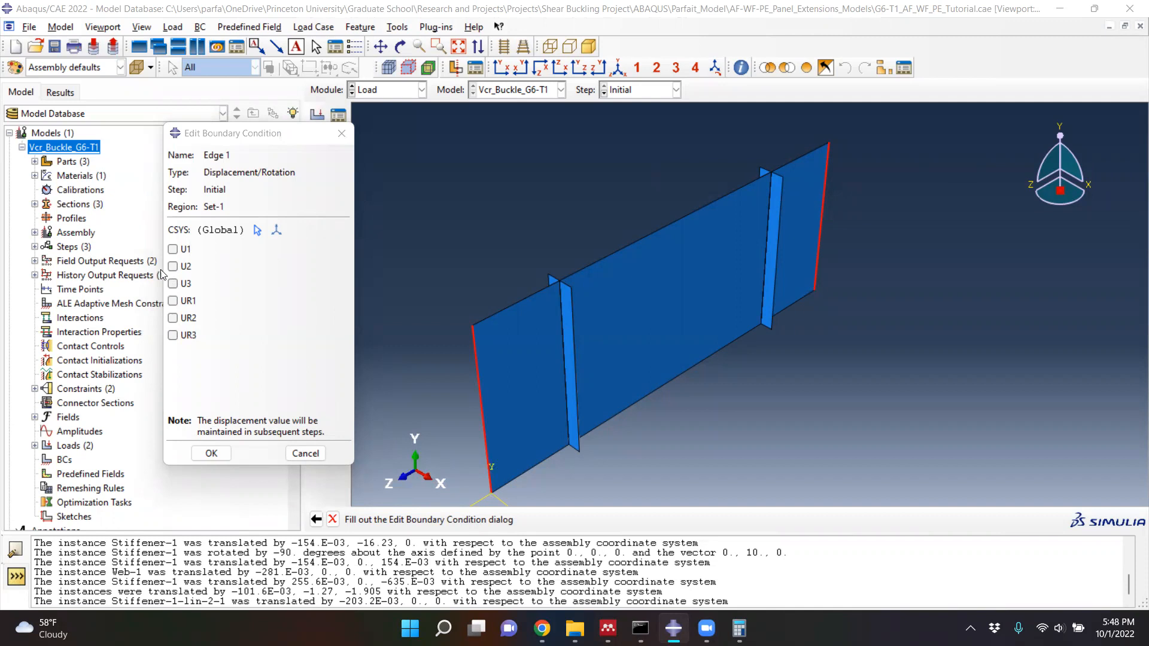
pyautogui.click(174, 250)
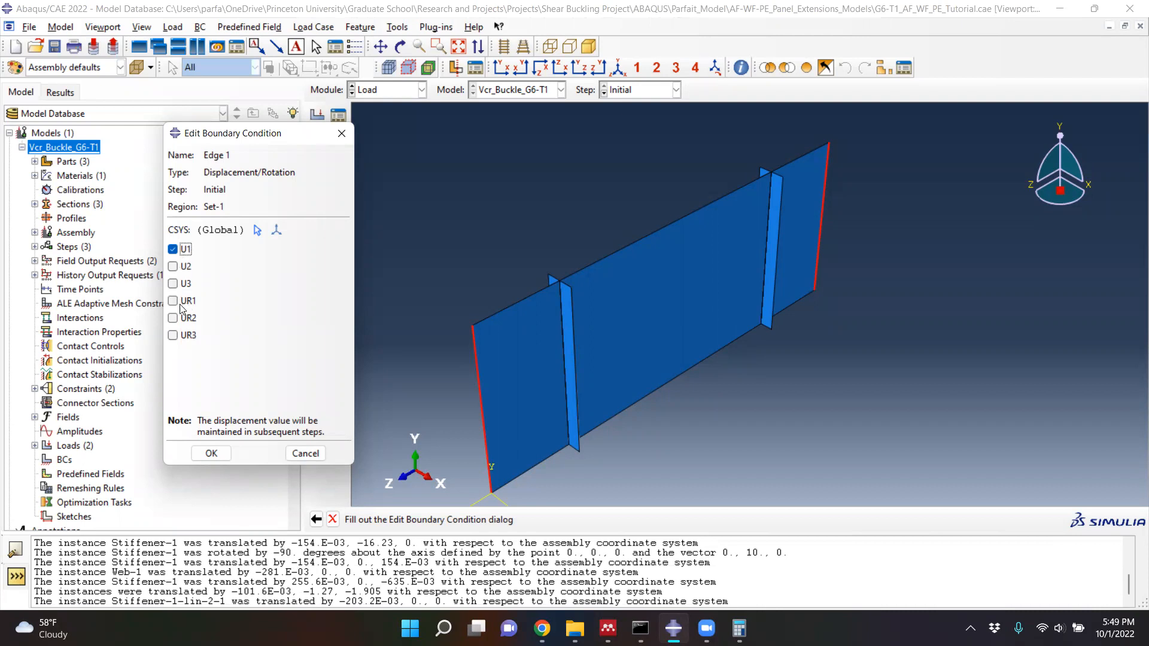
pyautogui.click(174, 301)
pyautogui.click(174, 335)
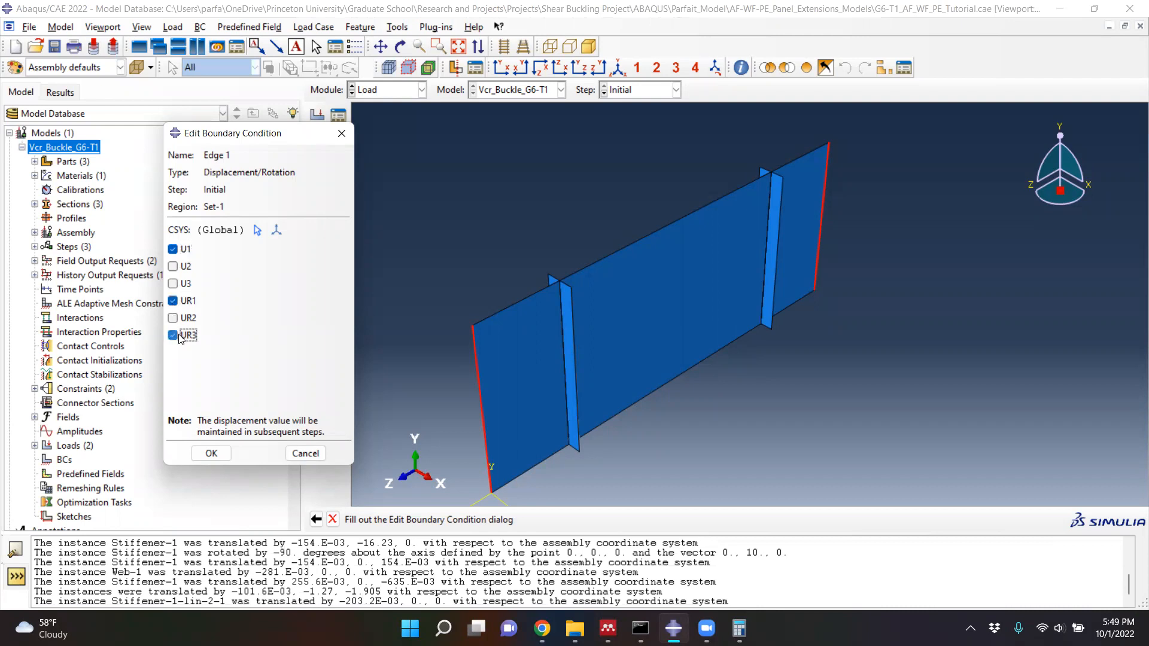
pyautogui.click(211, 453)
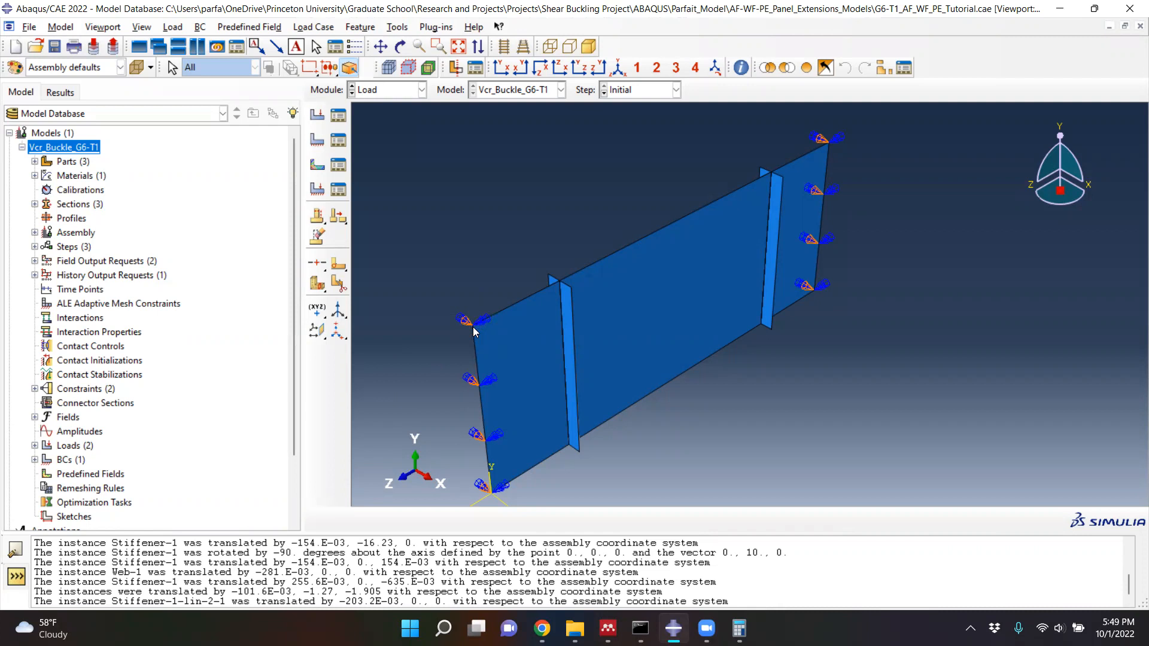
# - Create a Displacement/Rotation boundary condition named Point 1 in the Initial step on the web's upper corner at its +Z end
pyautogui.click(318, 141)
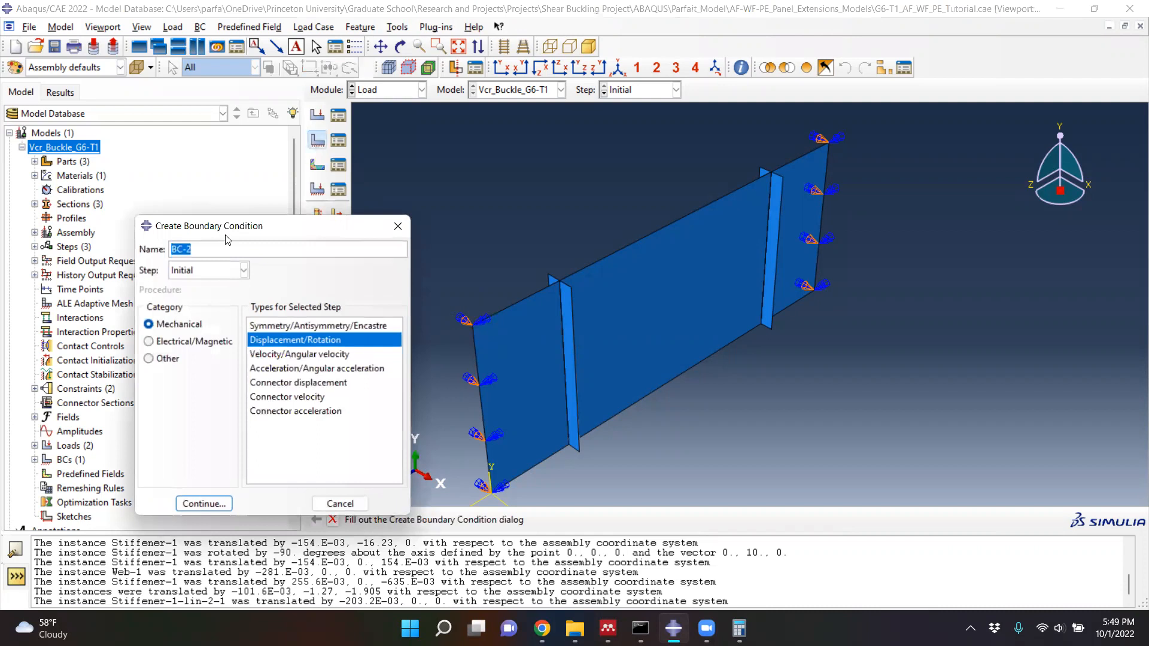
pyautogui.write('Point 1')
pyautogui.click(205, 506)
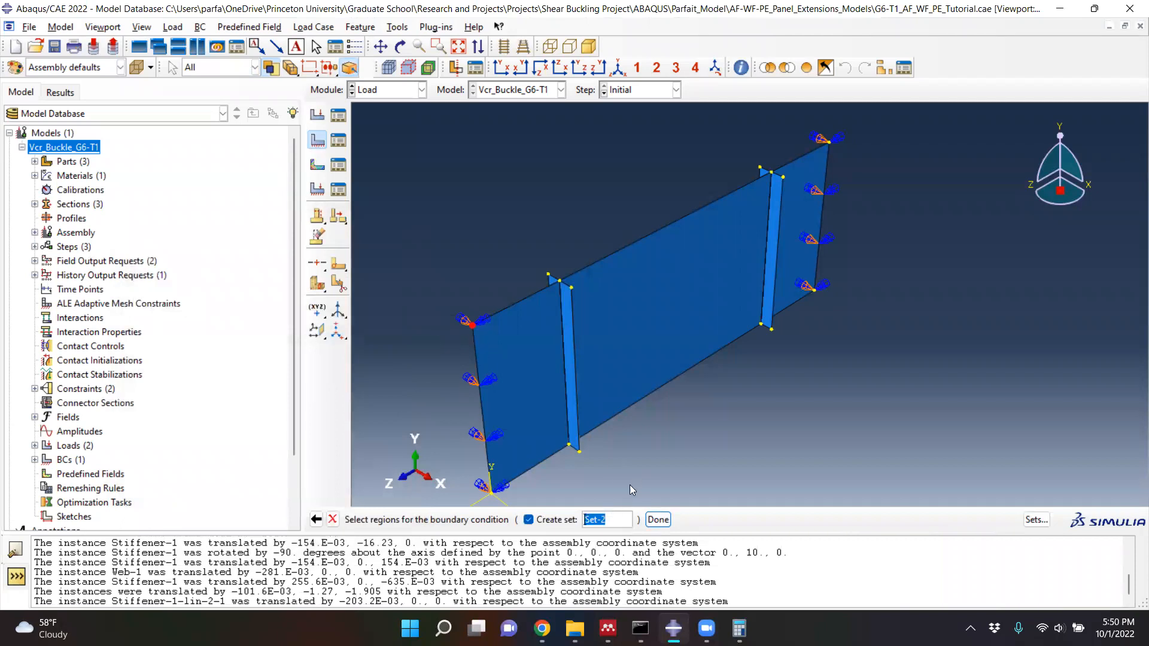
pyautogui.click(656, 519)
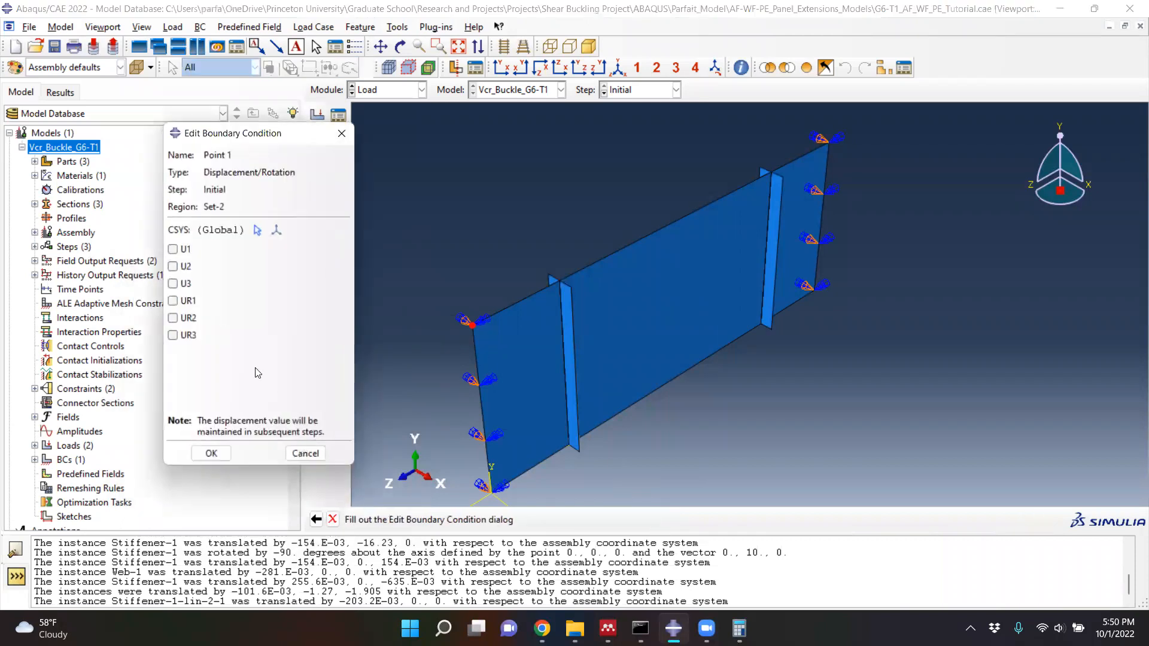
# - Constrain all six degrees of freedom, U1 to U3 and UR1 to UR3, for Point 1 and finish creating it
pyautogui.click(174, 251)
pyautogui.click(175, 267)
pyautogui.click(175, 285)
pyautogui.click(177, 303)
pyautogui.click(174, 319)
pyautogui.click(173, 336)
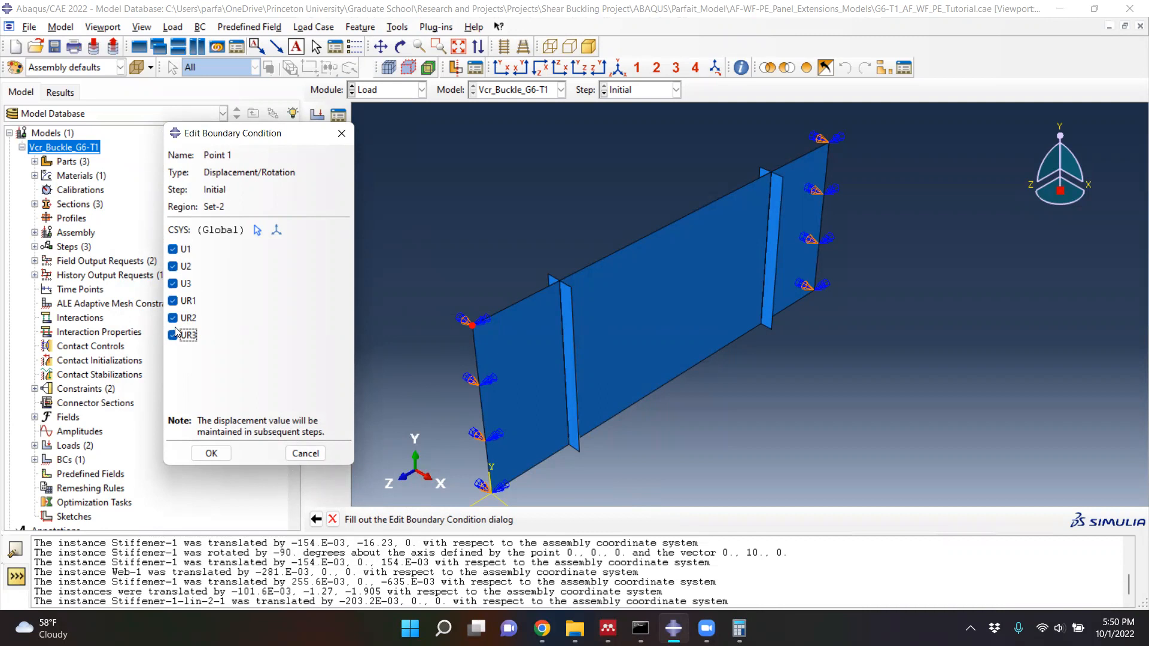
pyautogui.click(220, 456)
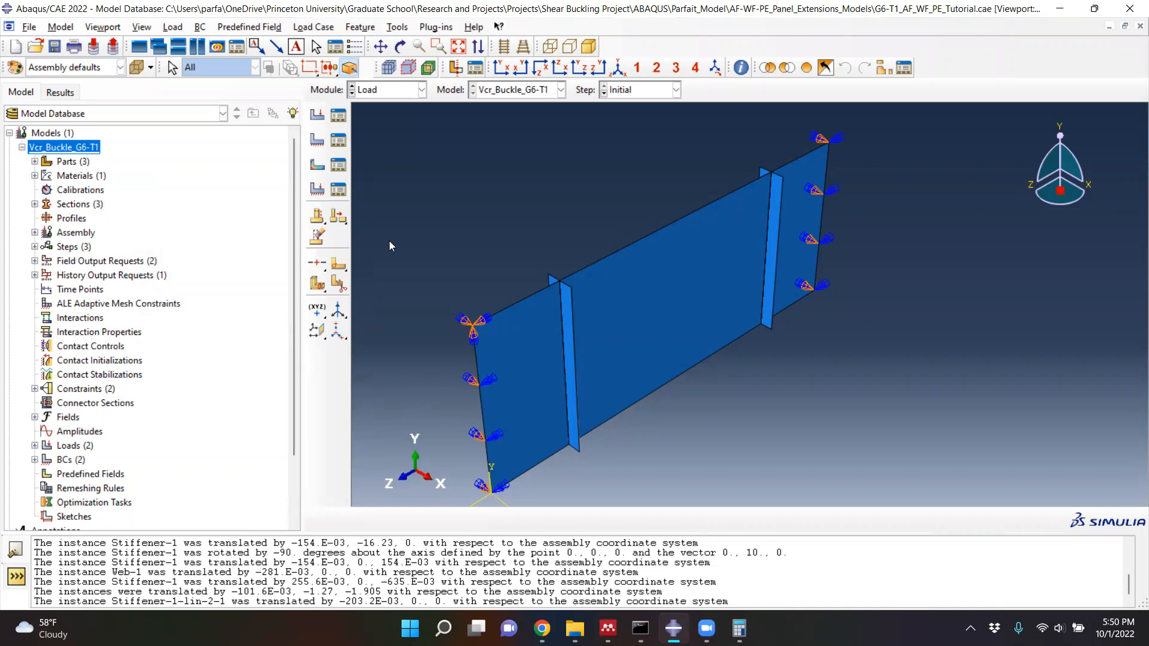
# - Create a Displacement/Rotation boundary condition named Point 2 in the Initial step on the other three outer corners of the web
pyautogui.click(317, 141)
pyautogui.write('Point 2')
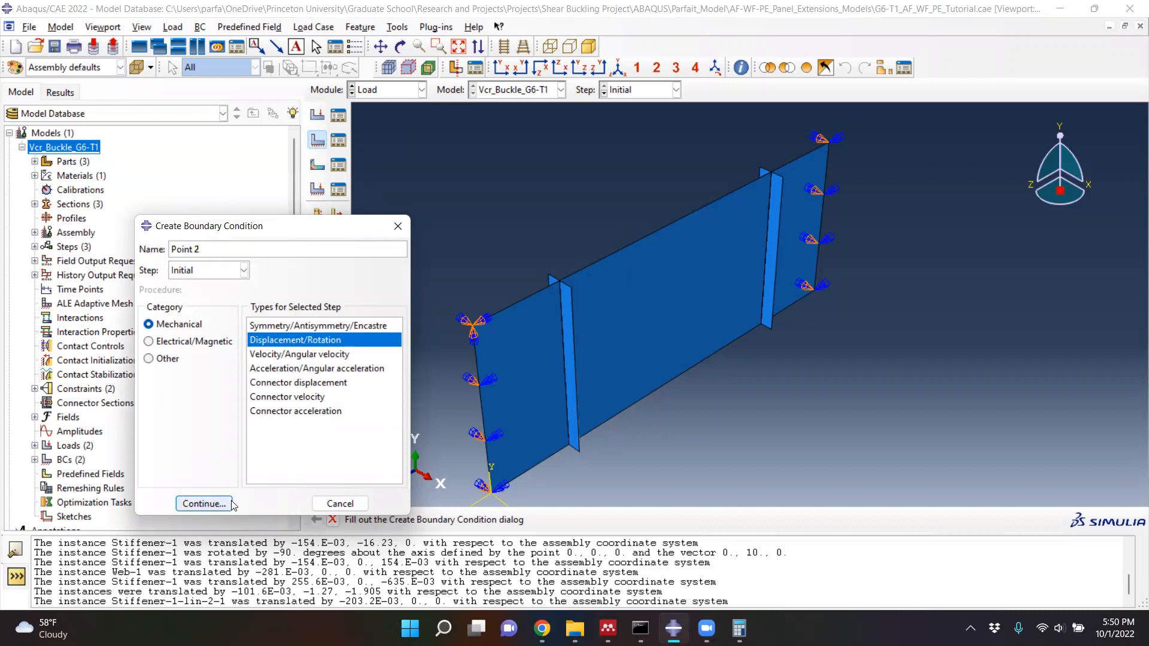
pyautogui.click(213, 506)
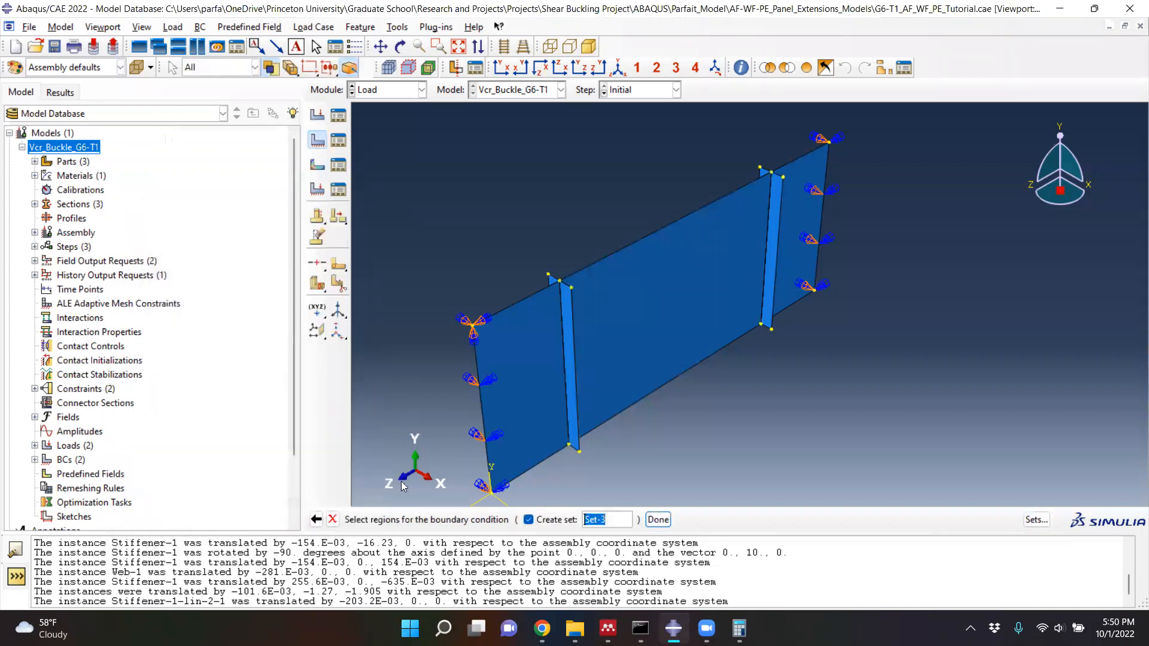
pyautogui.click(489, 493)
pyautogui.keyDown('shift'); pyautogui.click(814, 289); pyautogui.keyUp('shift')
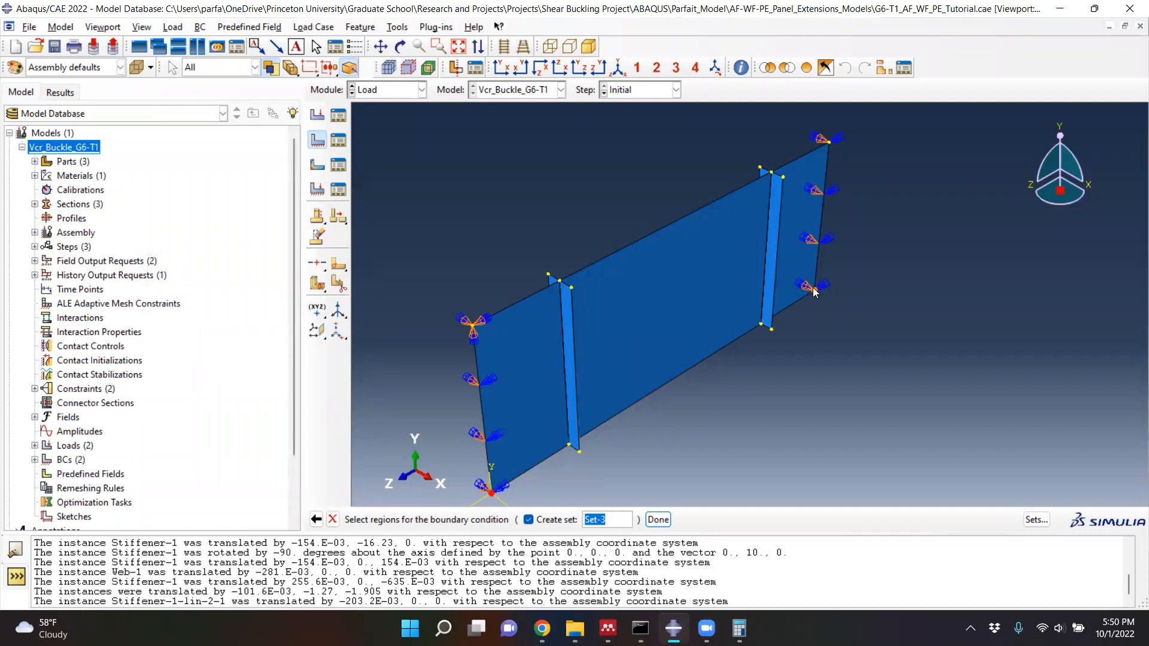
pyautogui.keyDown('shift'); pyautogui.click(830, 142); pyautogui.keyUp('shift')
pyautogui.click(658, 520)
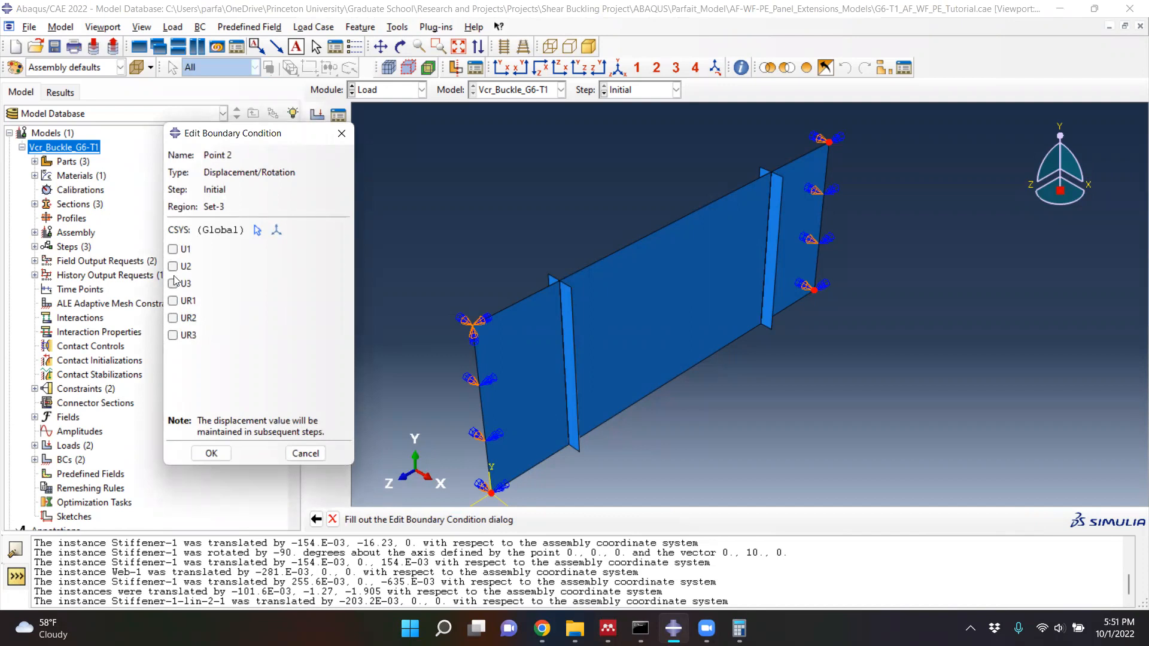
# - Constrain U1, UR1, UR2 and UR3 for the Point 2 boundary condition and finish creating it
pyautogui.click(172, 250)
pyautogui.click(173, 301)
pyautogui.click(172, 318)
pyautogui.click(172, 335)
pyautogui.click(215, 457)
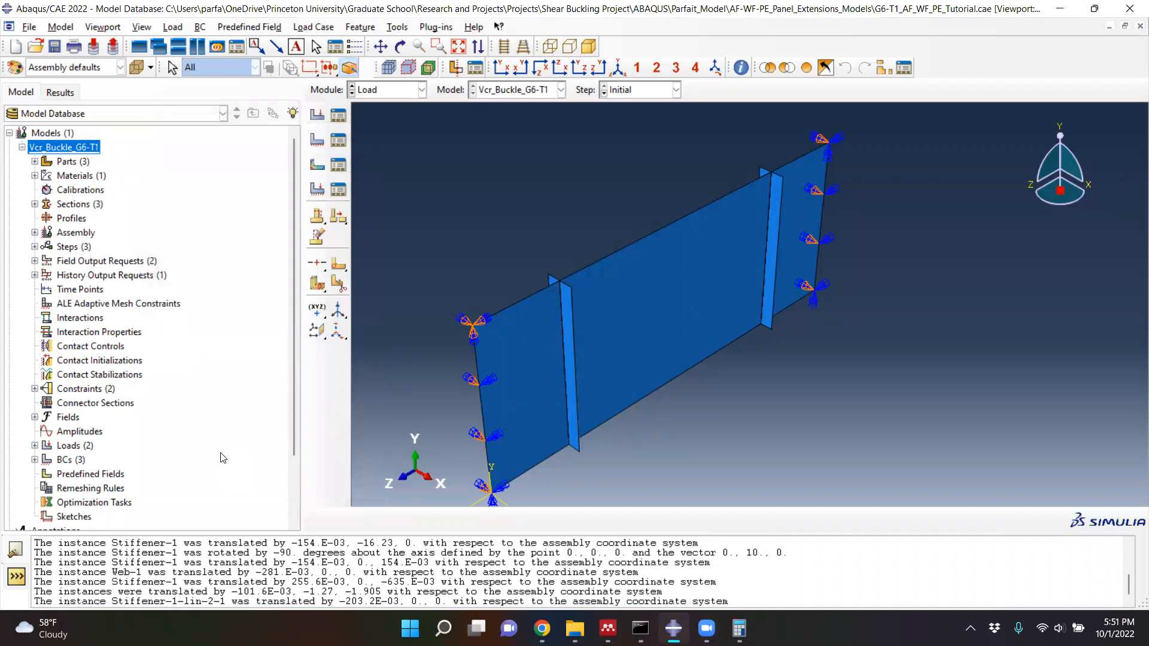
# - Review the boundary conditions across the steps and check which degrees of freedom Point 2 constrains
pyautogui.click(338, 140)
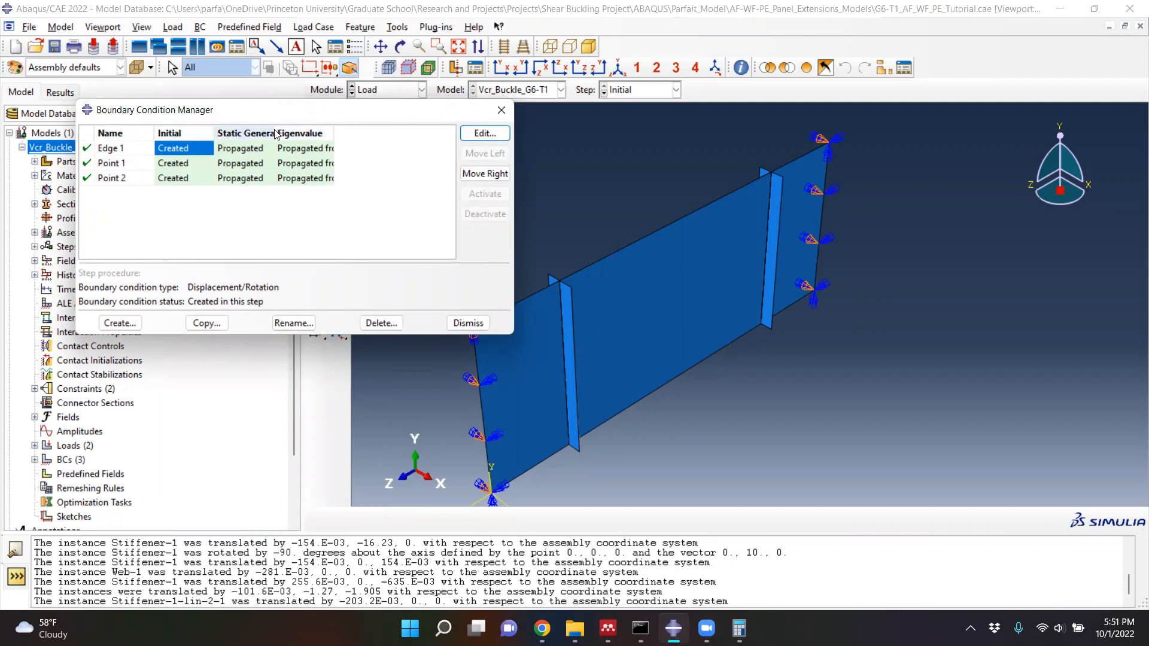
pyautogui.moveTo(275, 134); pyautogui.dragTo(293, 134)
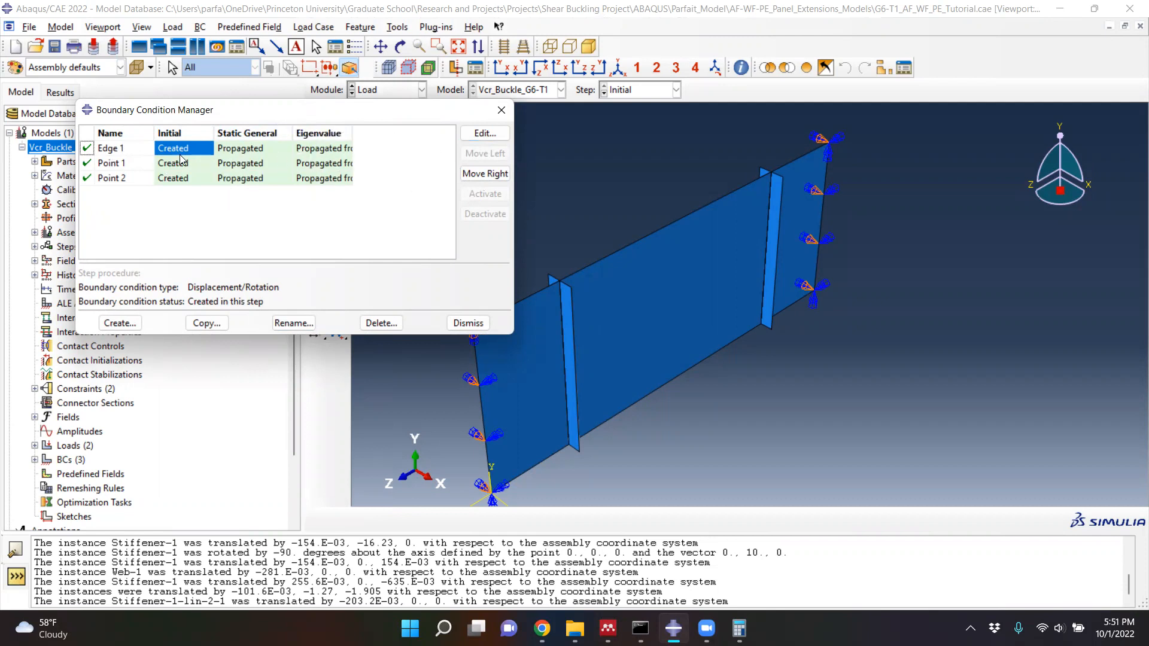
pyautogui.click(174, 178)
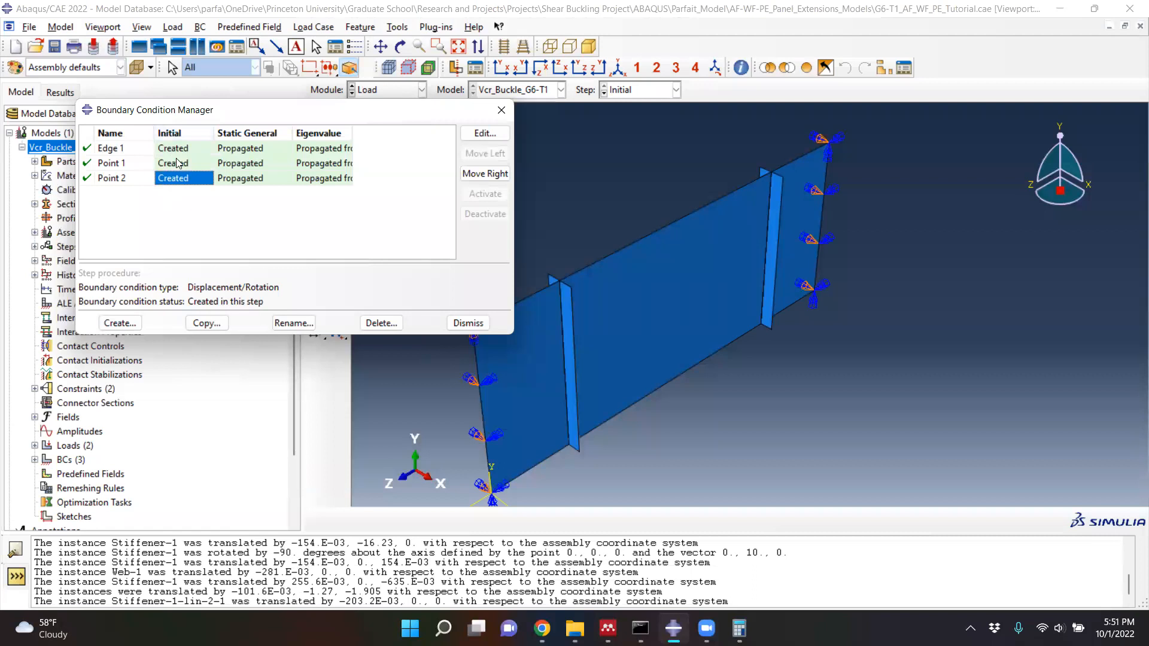
pyautogui.click(482, 134)
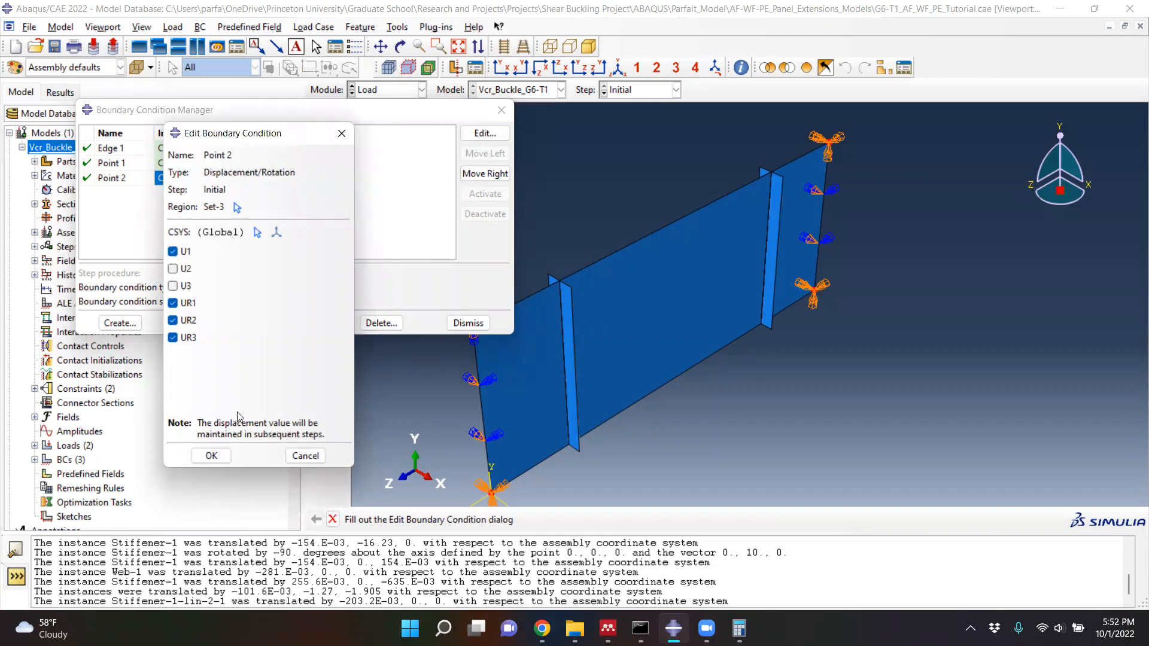
pyautogui.click(210, 460)
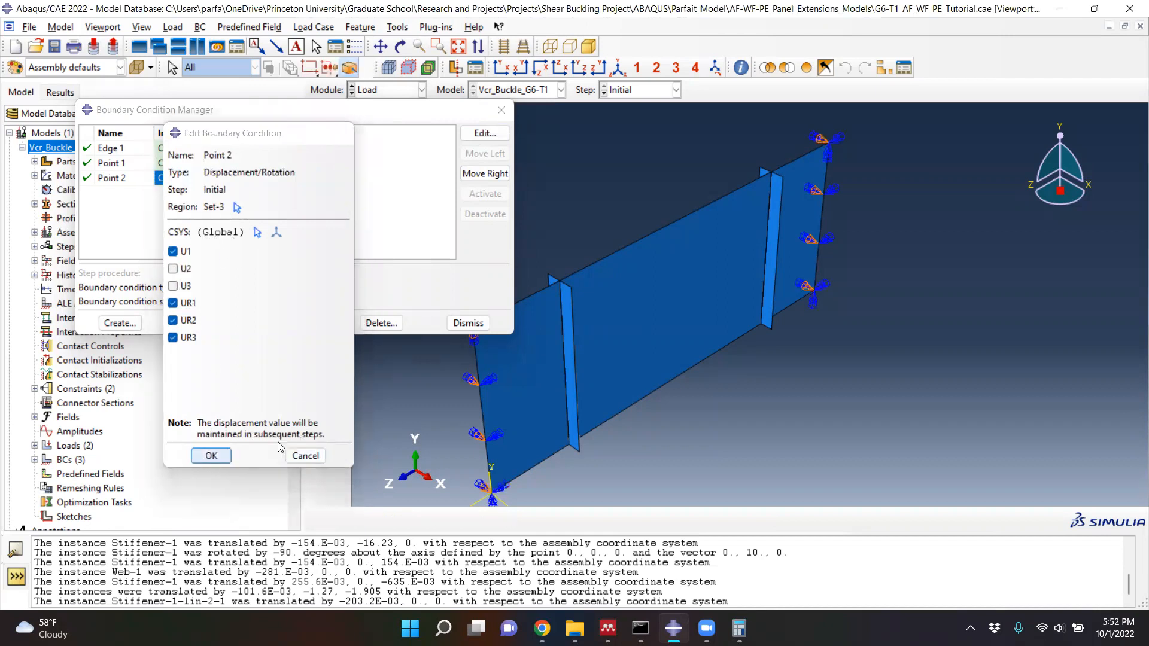
pyautogui.click(501, 111)
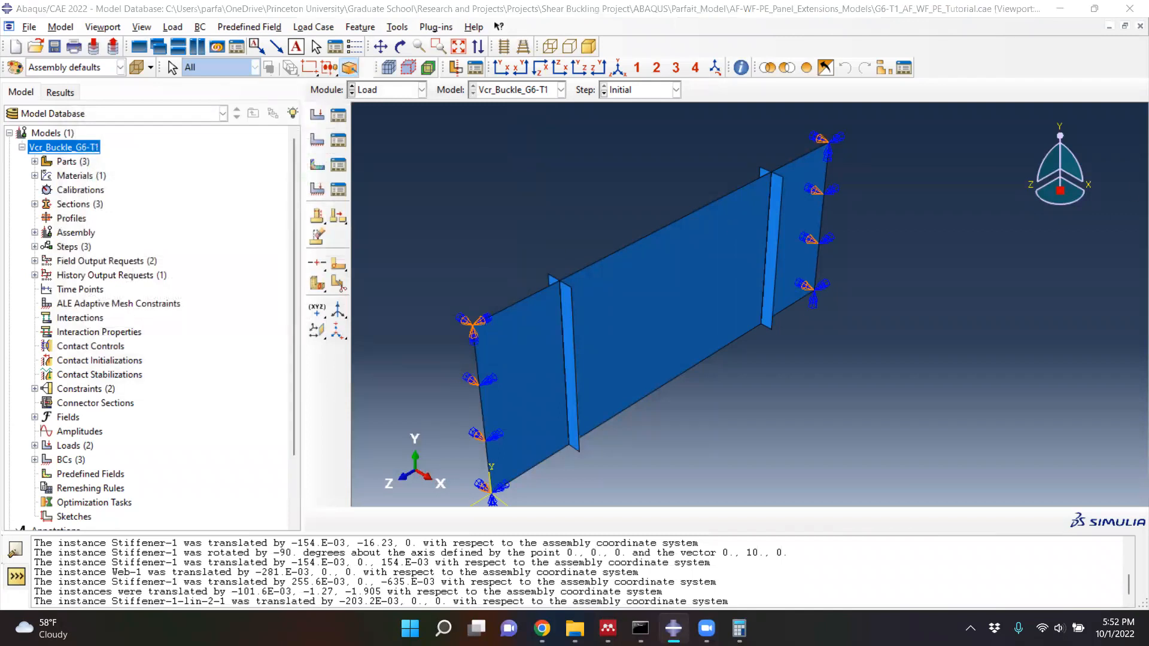
# - Make the Flange-1 and Flange-1-lin-1-2 instances visible in the assembly display
pyautogui.click(188, 84)
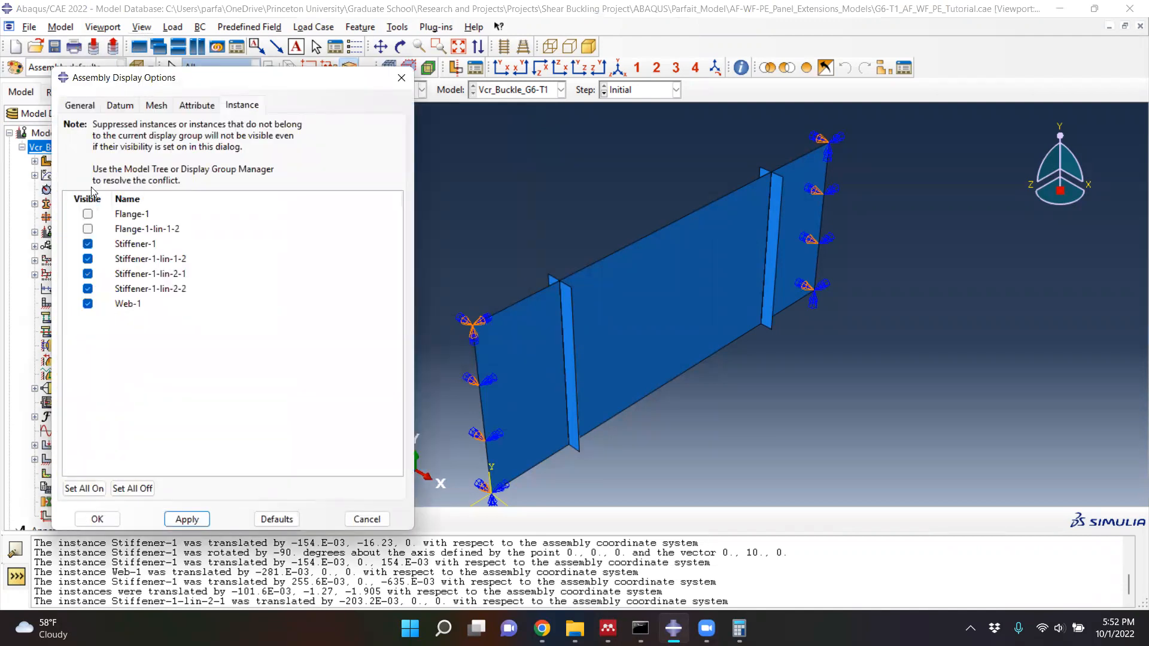
pyautogui.click(88, 214)
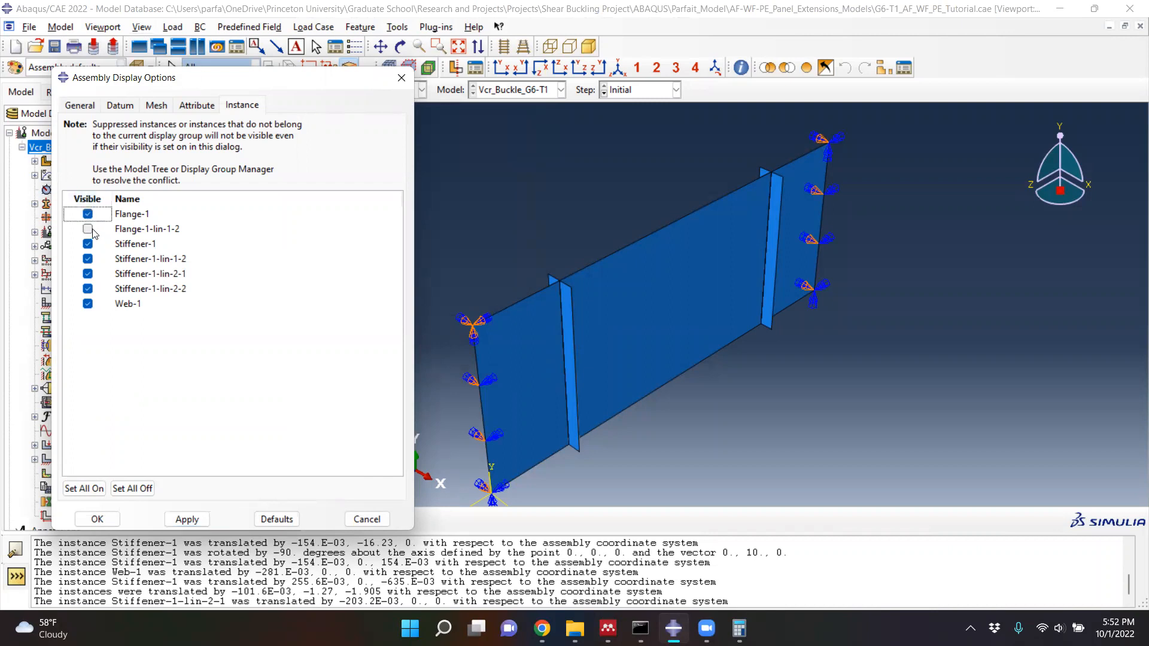
pyautogui.click(88, 229)
pyautogui.click(187, 520)
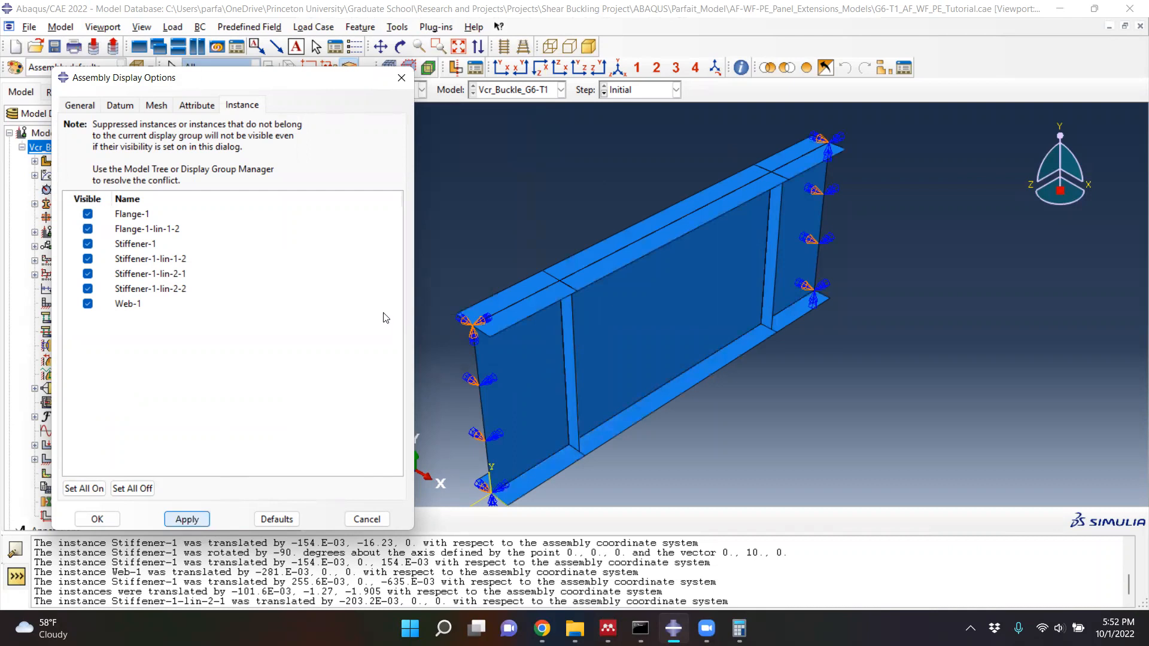
pyautogui.click(97, 520)
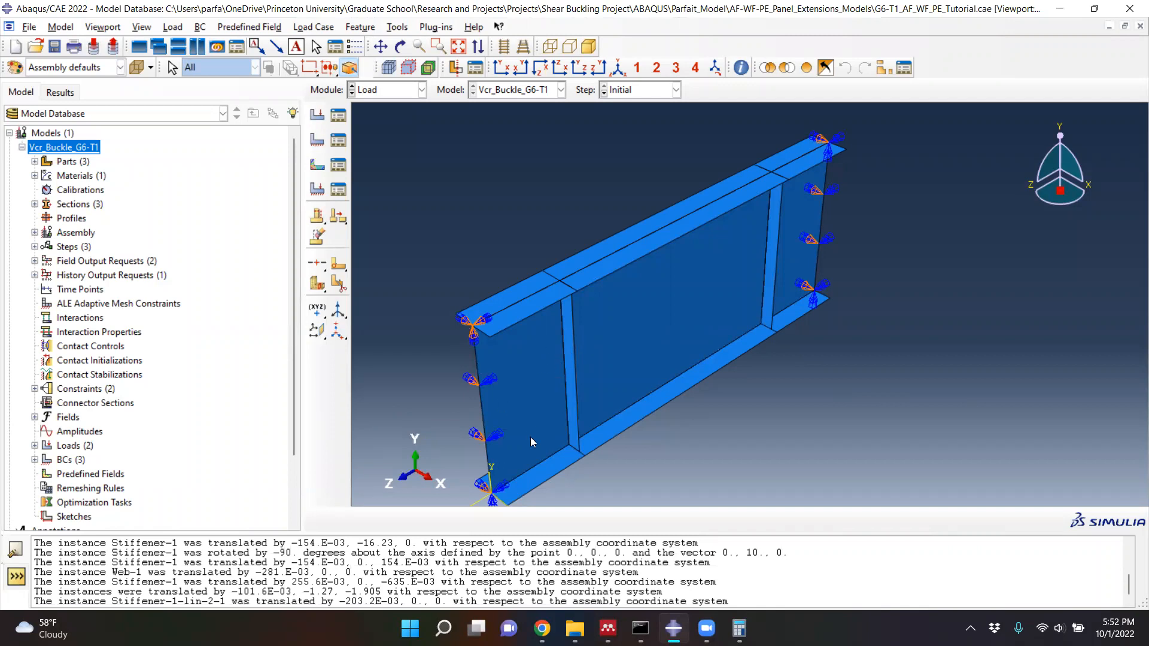
# - Inspect the edges and shear settings of Load-2 in the Eigenvalue step without changing them
pyautogui.click(339, 115)
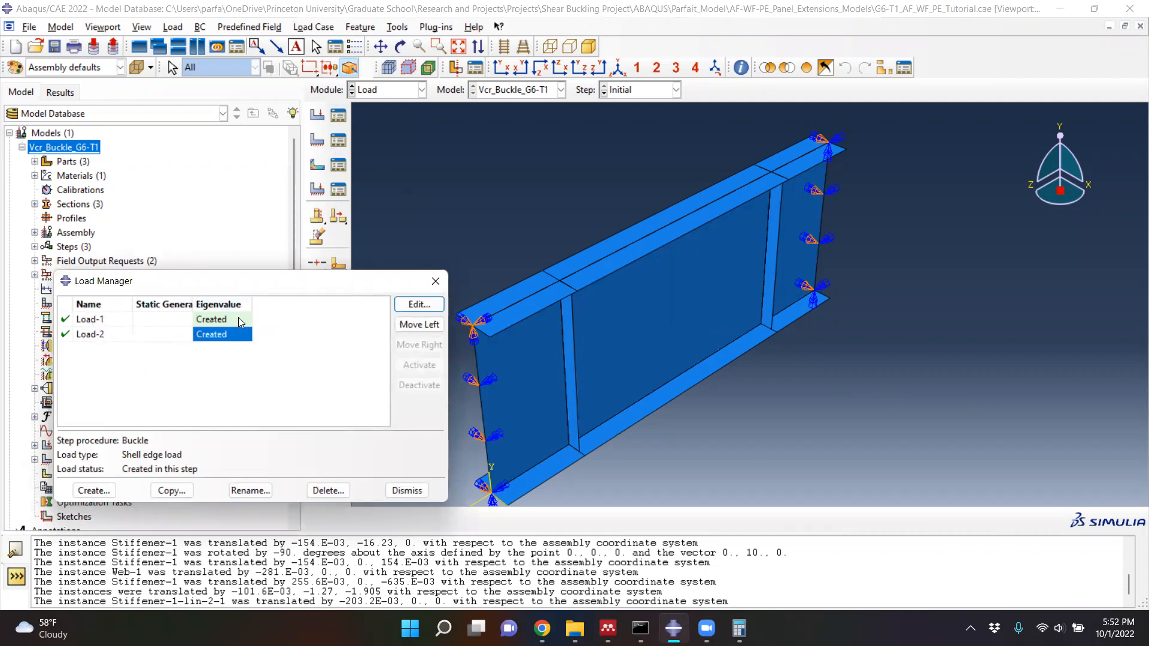
pyautogui.click(419, 305)
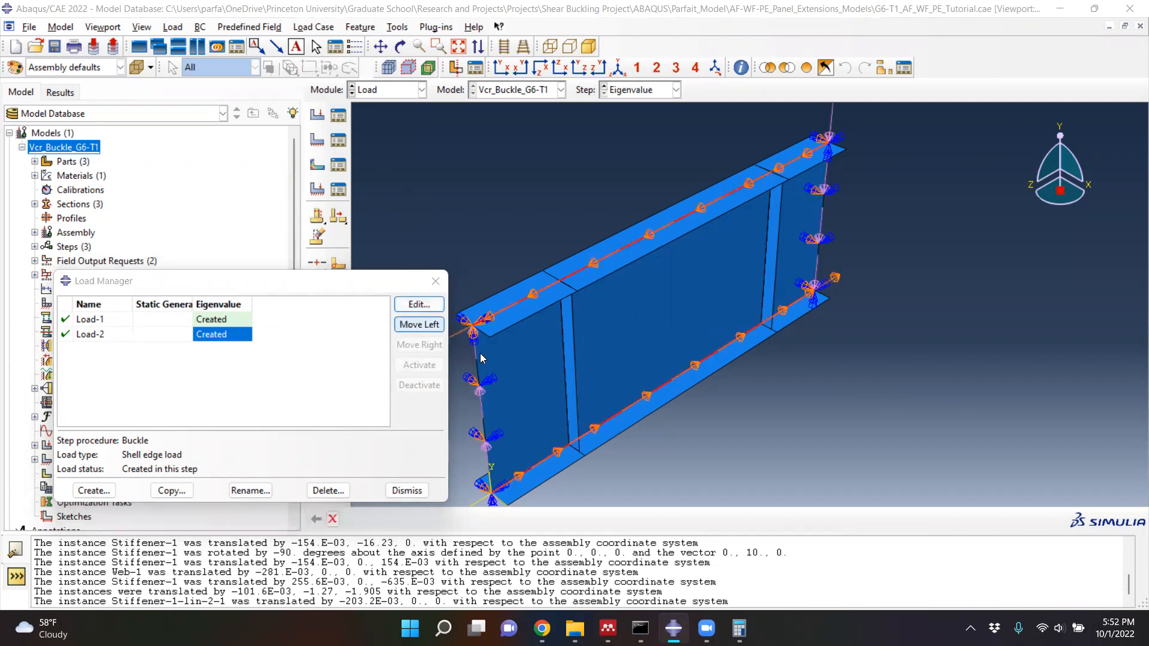
pyautogui.click(397, 492)
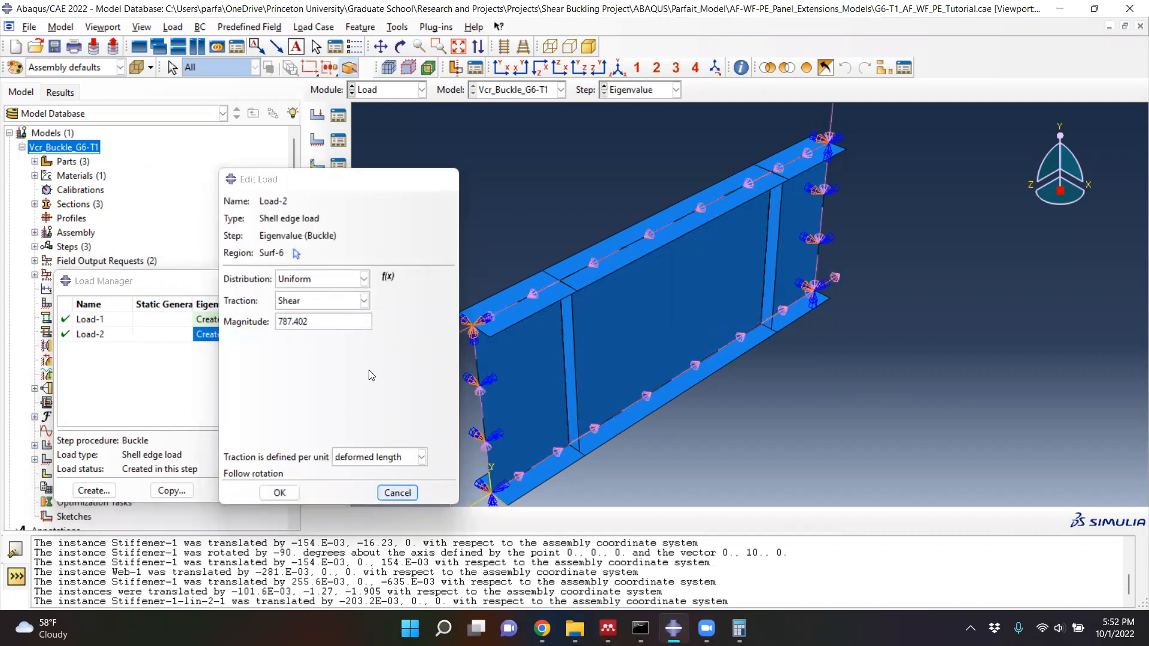
# - Close the load review and switch to the Mesh module with the Web part as the object to mesh
pyautogui.click(436, 280)
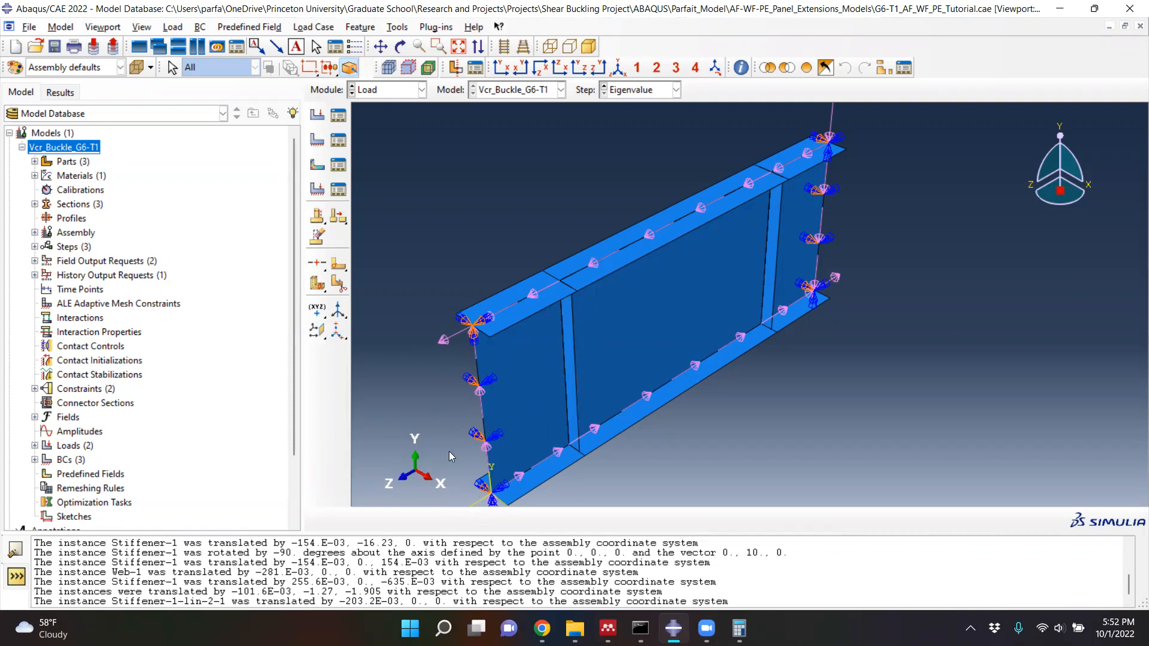
pyautogui.click(400, 91)
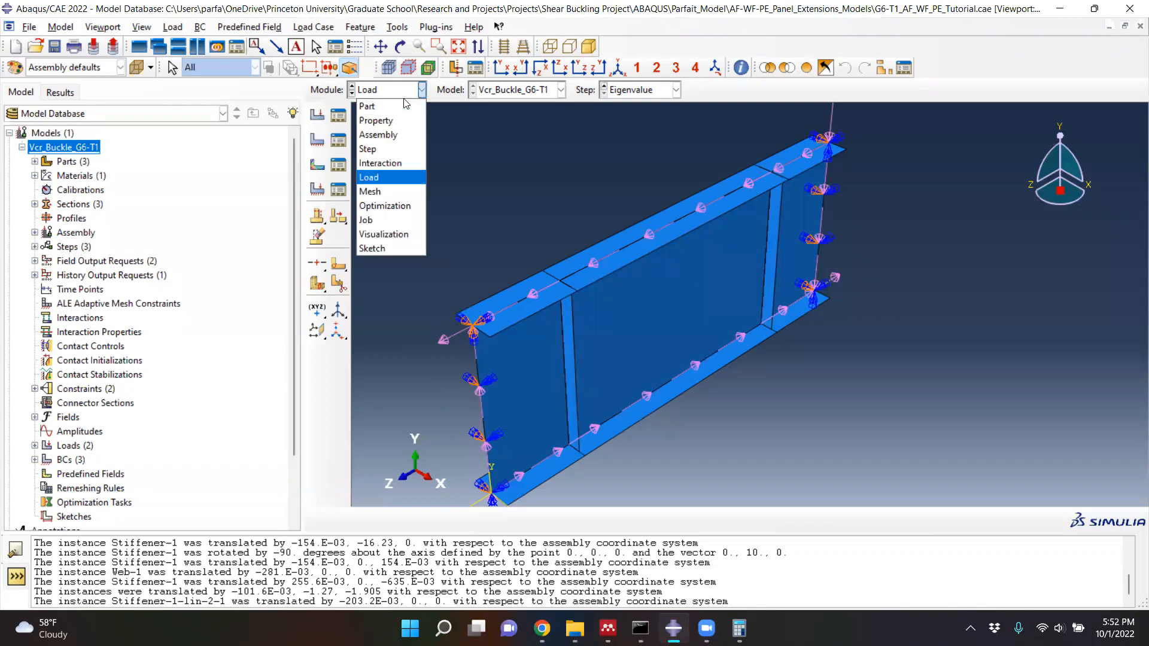
pyautogui.click(378, 193)
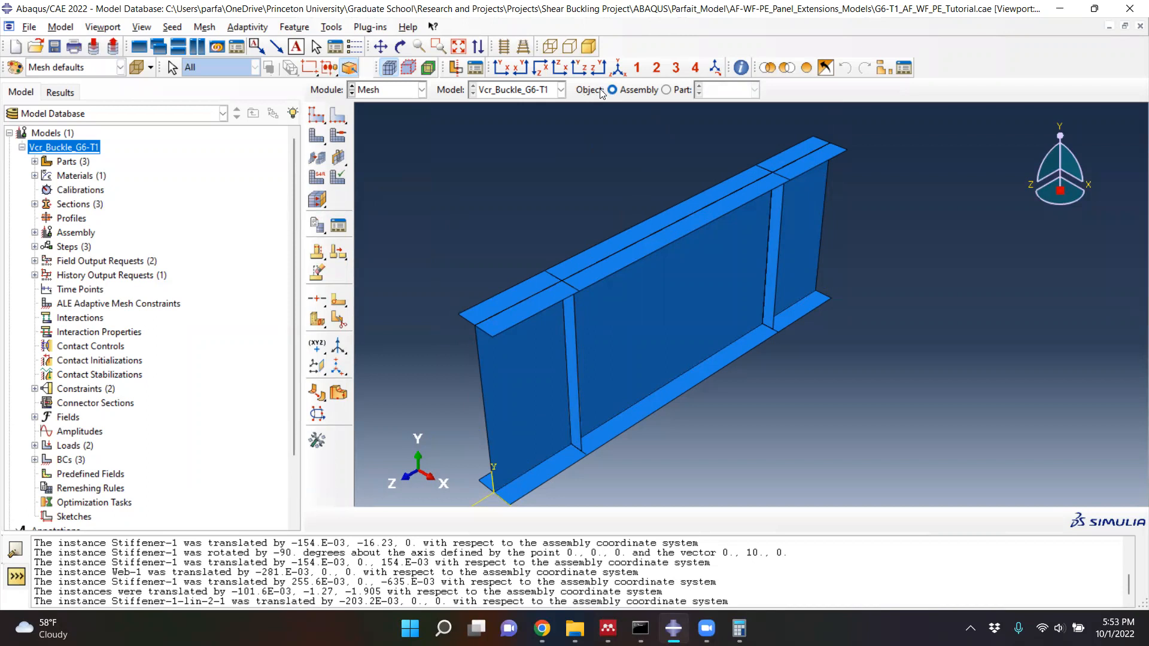
pyautogui.click(667, 90)
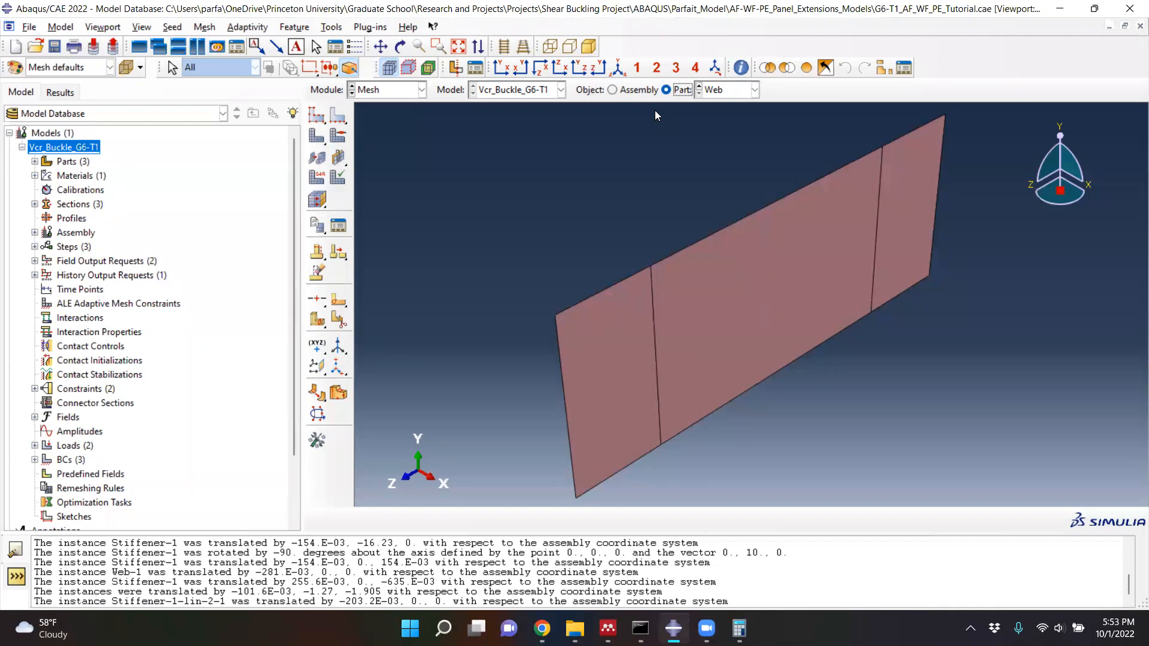
# - Seed the Web part with an approximate global size of 0.0254
pyautogui.click(310, 117)
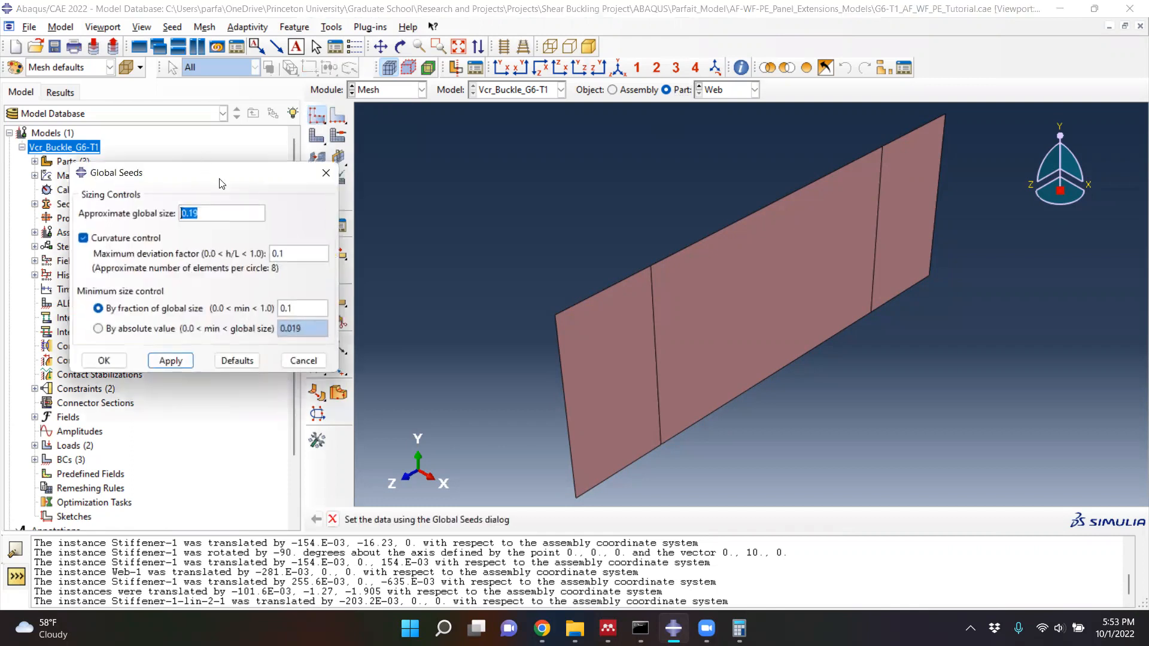
pyautogui.moveTo(222, 172); pyautogui.dragTo(418, 169)
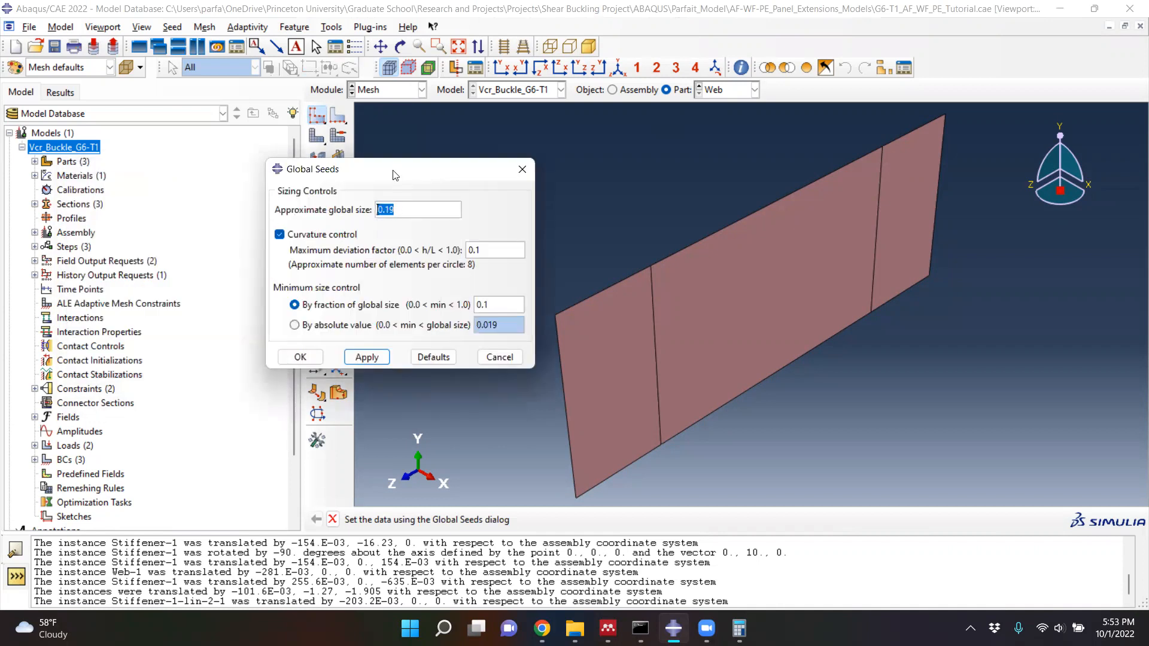
pyautogui.moveTo(386, 172); pyautogui.dragTo(328, 182)
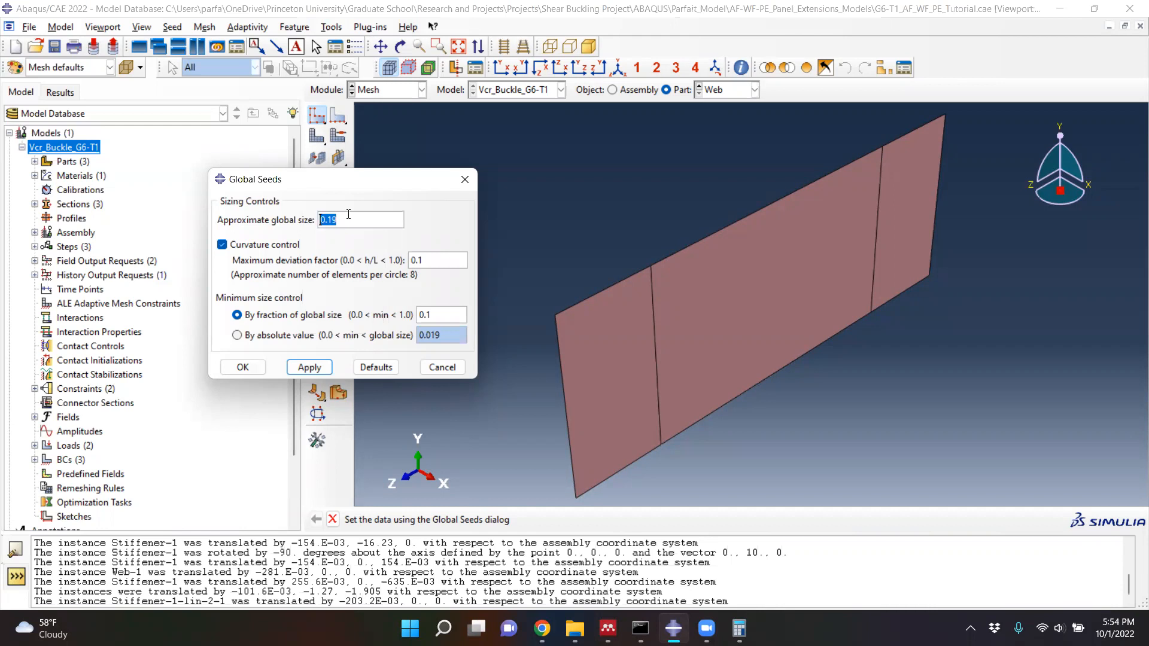
pyautogui.write('0.0254')
pyautogui.click(311, 368)
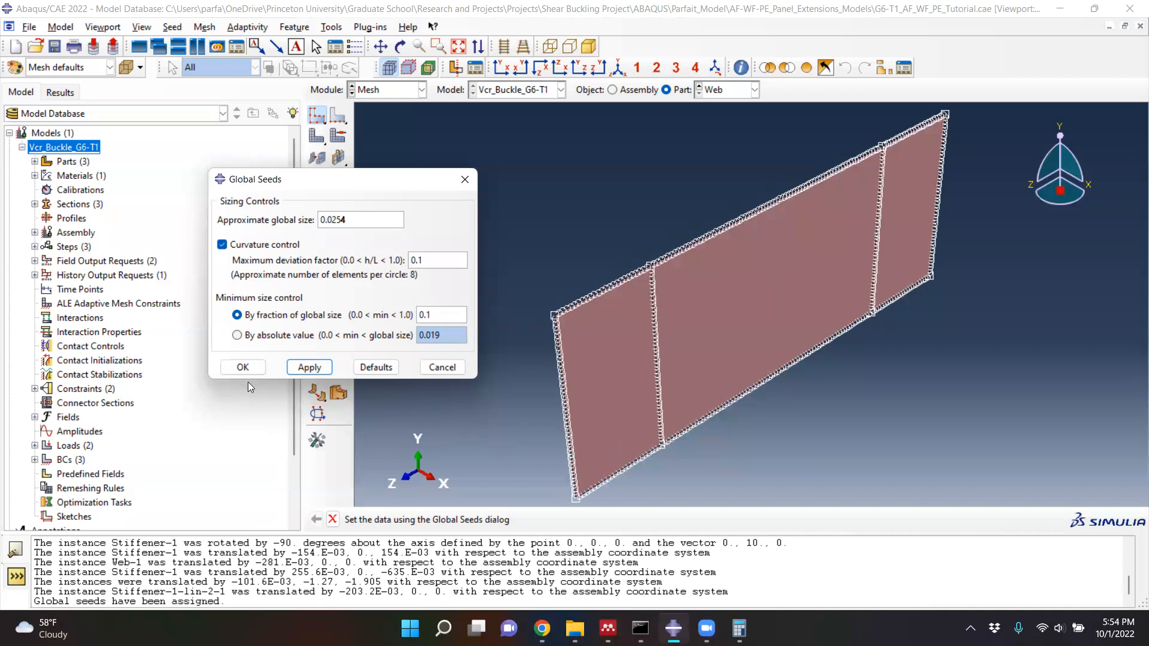
pyautogui.click(243, 366)
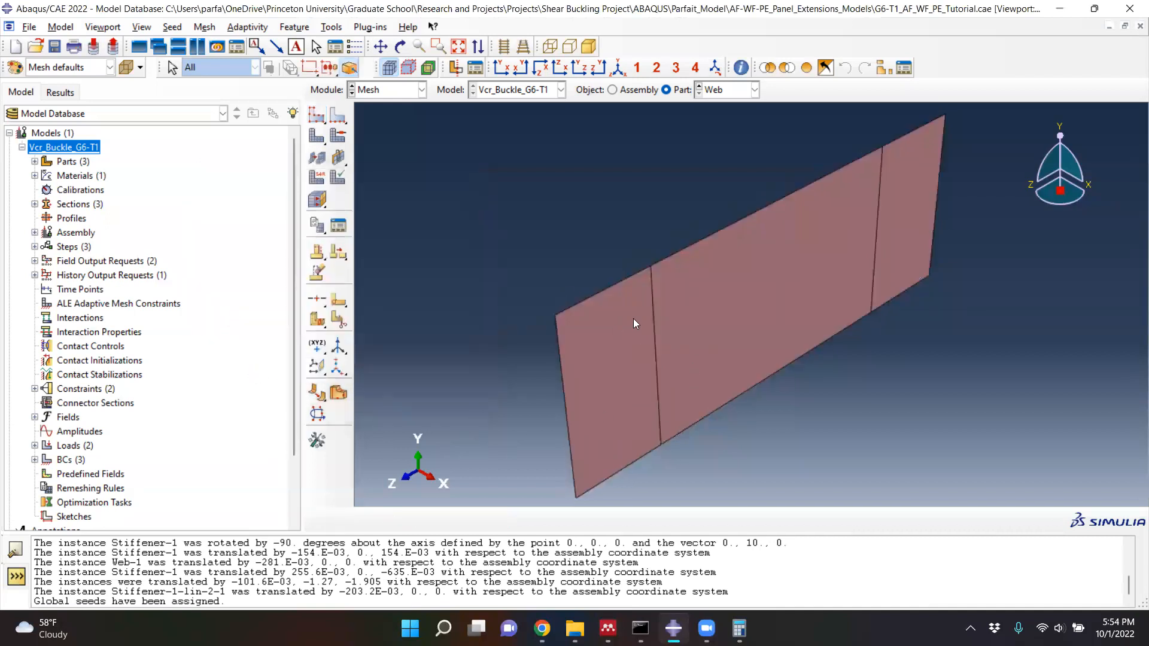
# - Generate the mesh on the Web part and check its elements near the corner
pyautogui.click(313, 138)
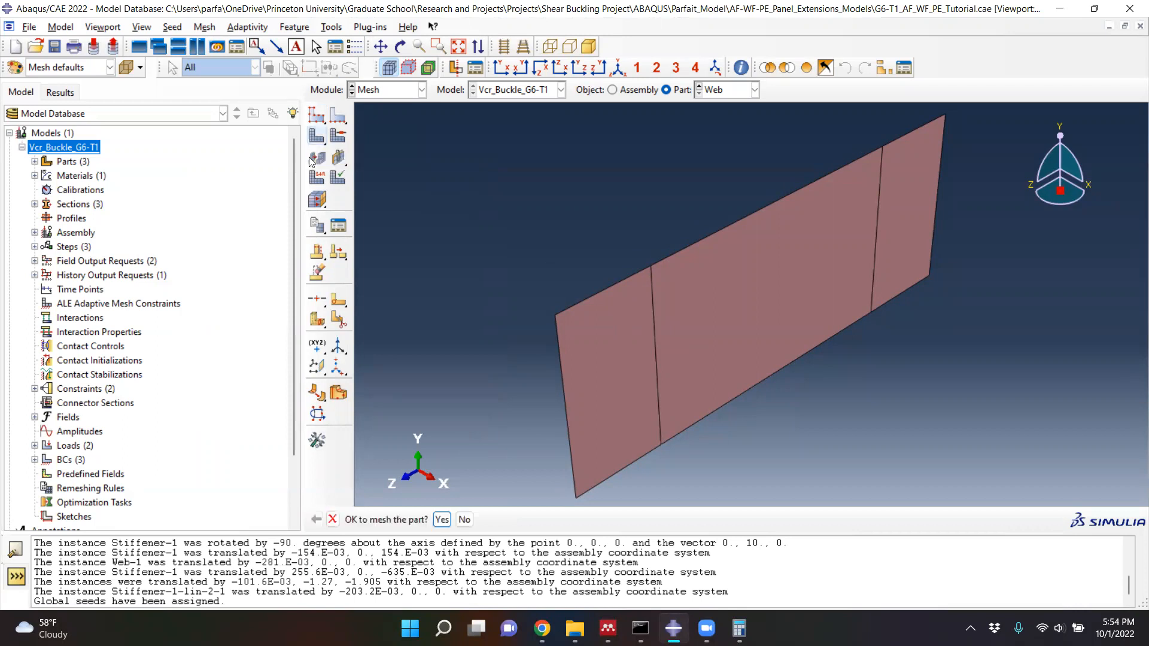
pyautogui.click(441, 519)
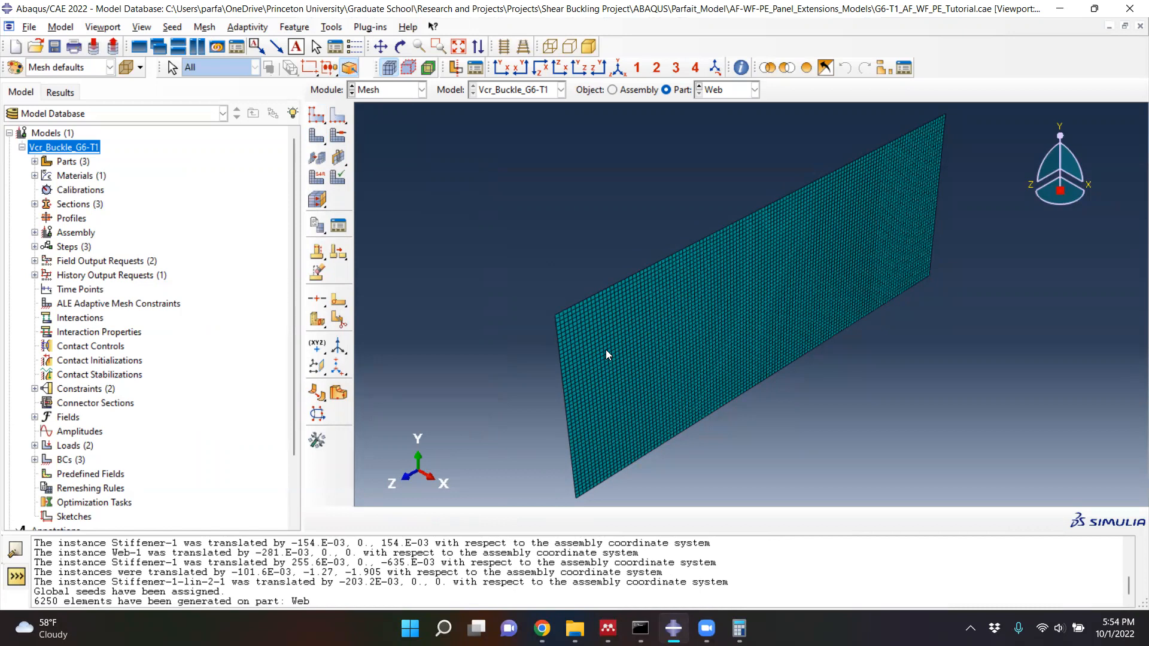
pyautogui.scroll(3, 592, 337)
pyautogui.scroll(3, 529, 328)
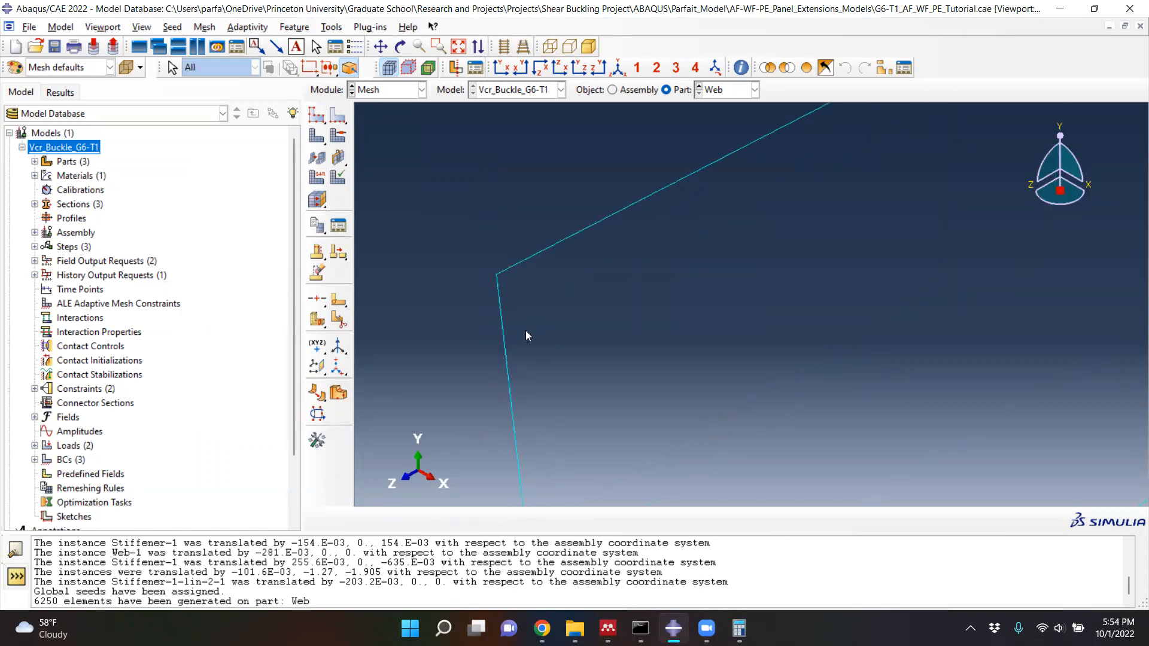
pyautogui.scroll(2, 474, 218)
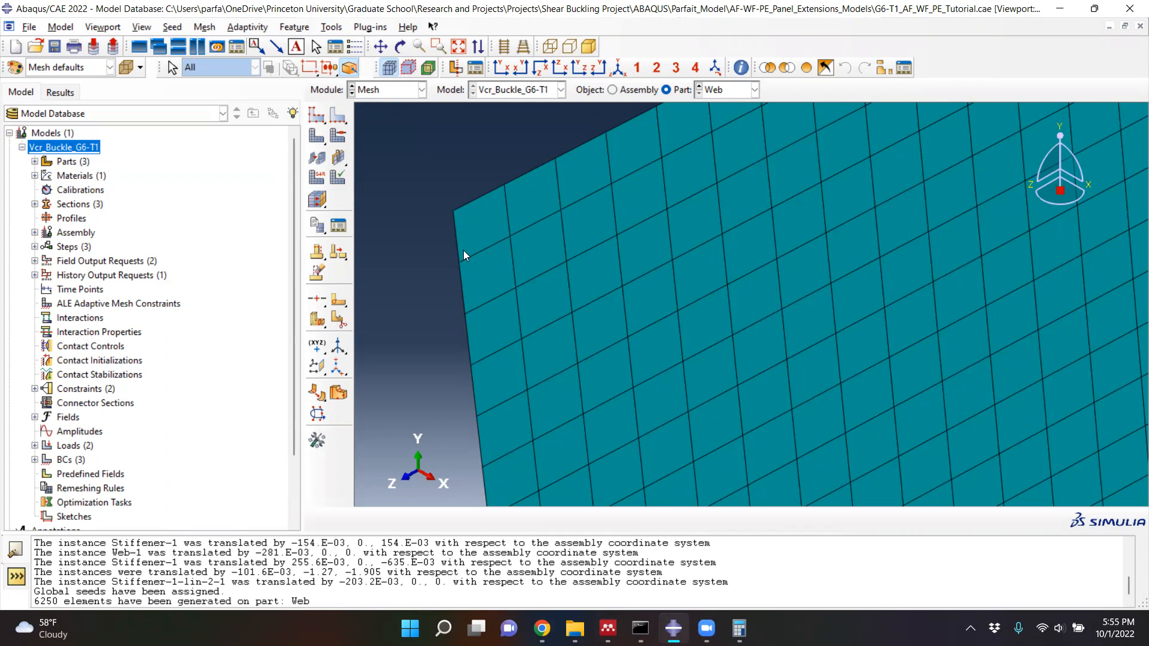
pyautogui.scroll(-4, 463, 250)
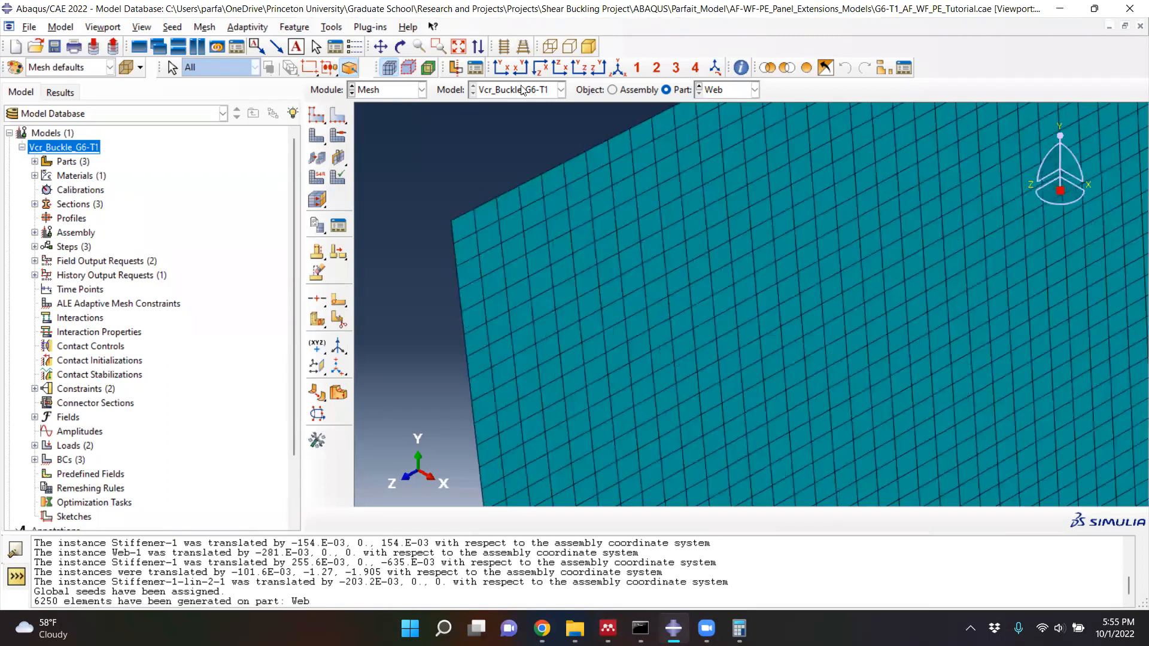
pyautogui.click(618, 68)
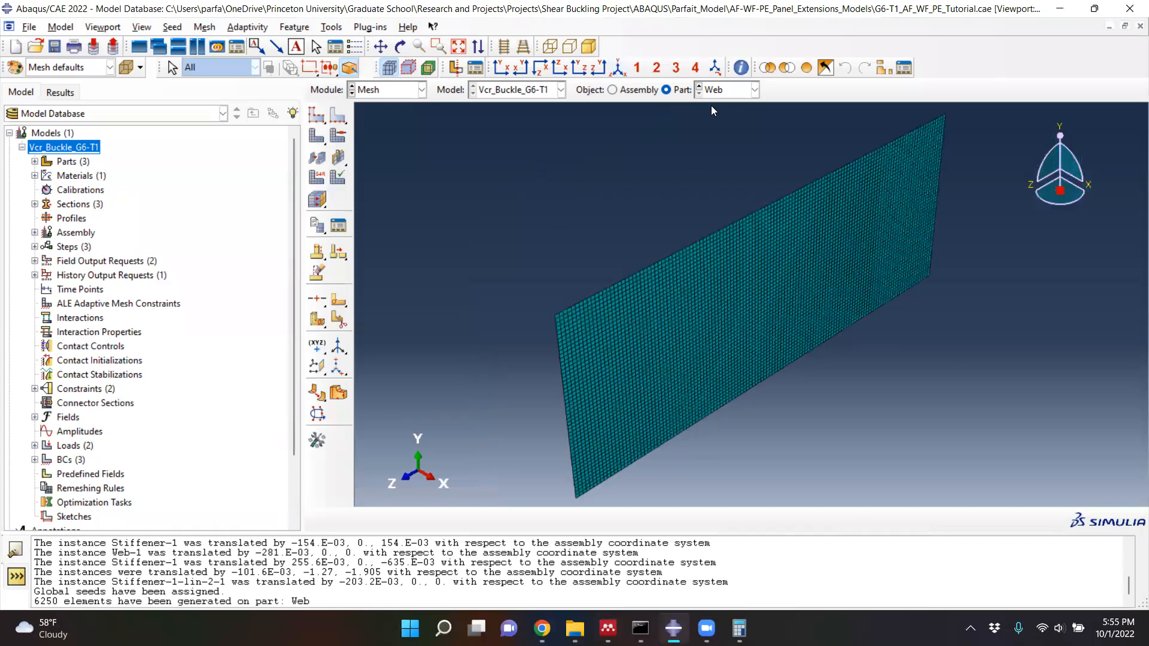
# - Seed the Stiffener part with an approximate global size of 0.0254 and mesh it
pyautogui.click(699, 87)
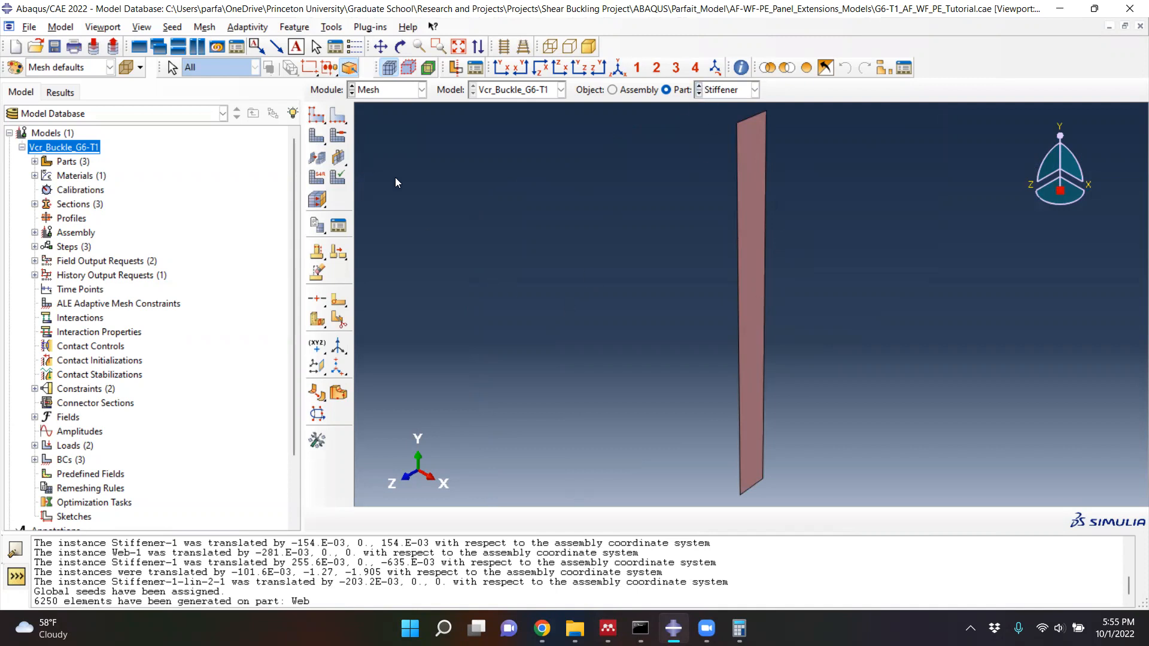
pyautogui.click(312, 121)
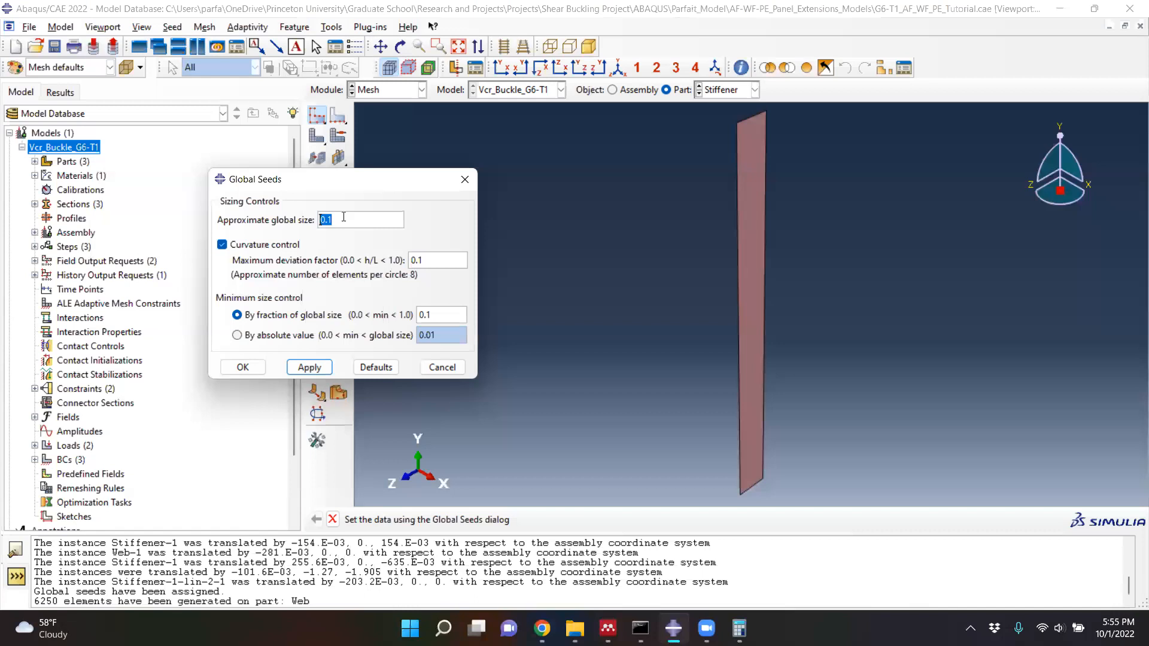
pyautogui.write('0.0254')
pyautogui.click(306, 371)
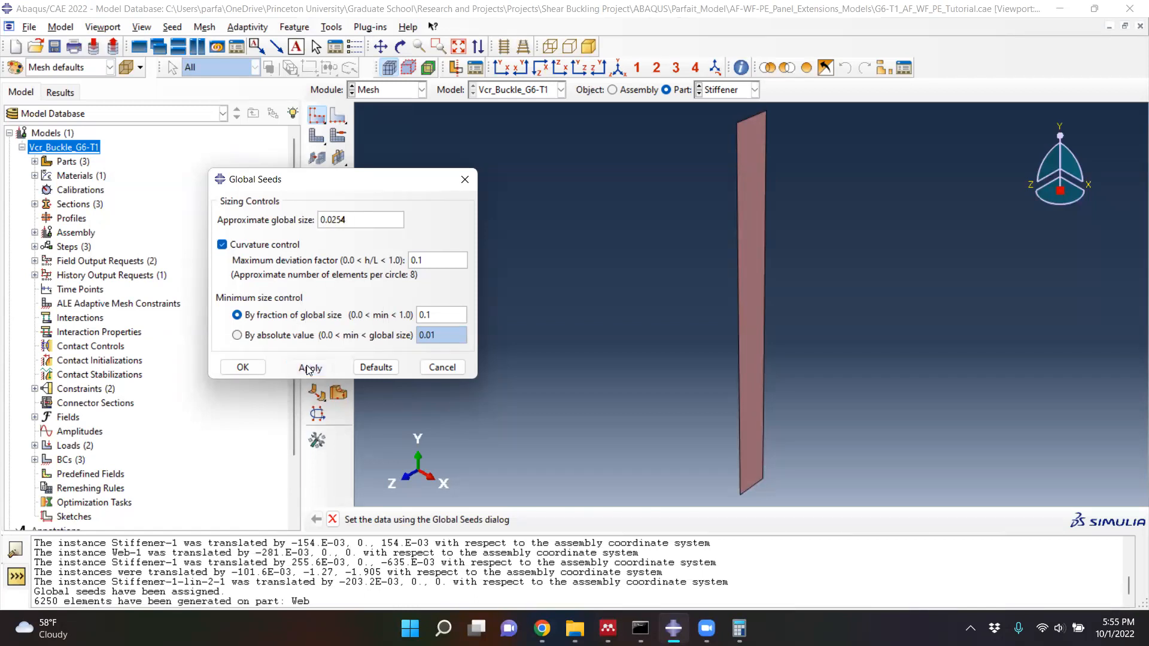
pyautogui.click(243, 368)
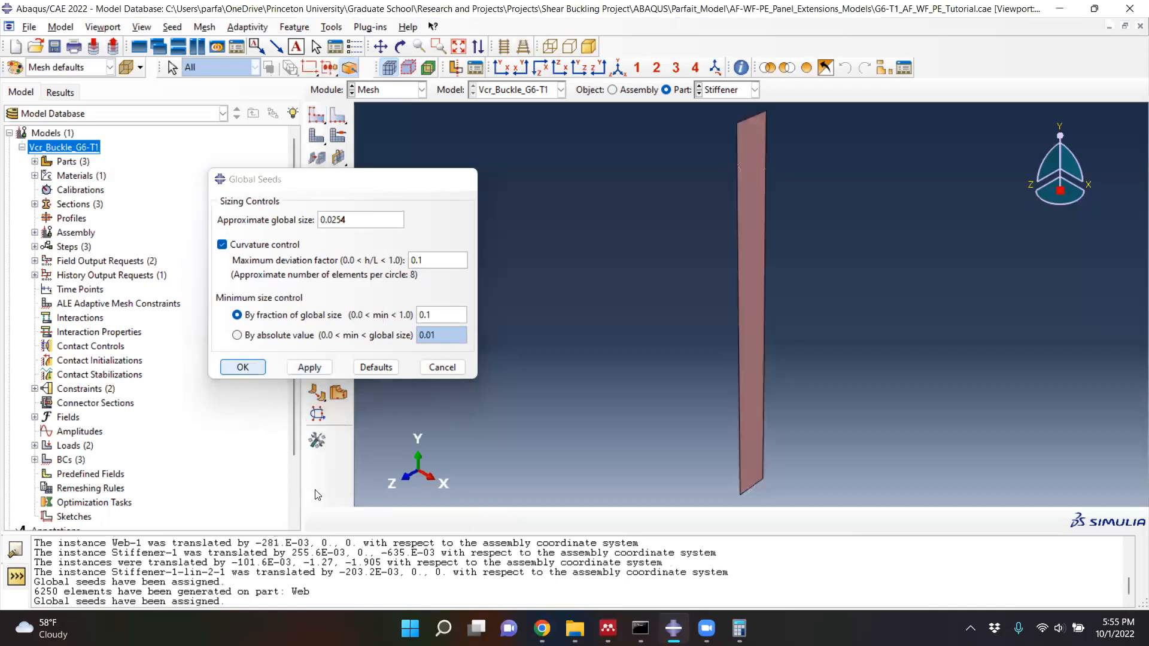
pyautogui.click(315, 137)
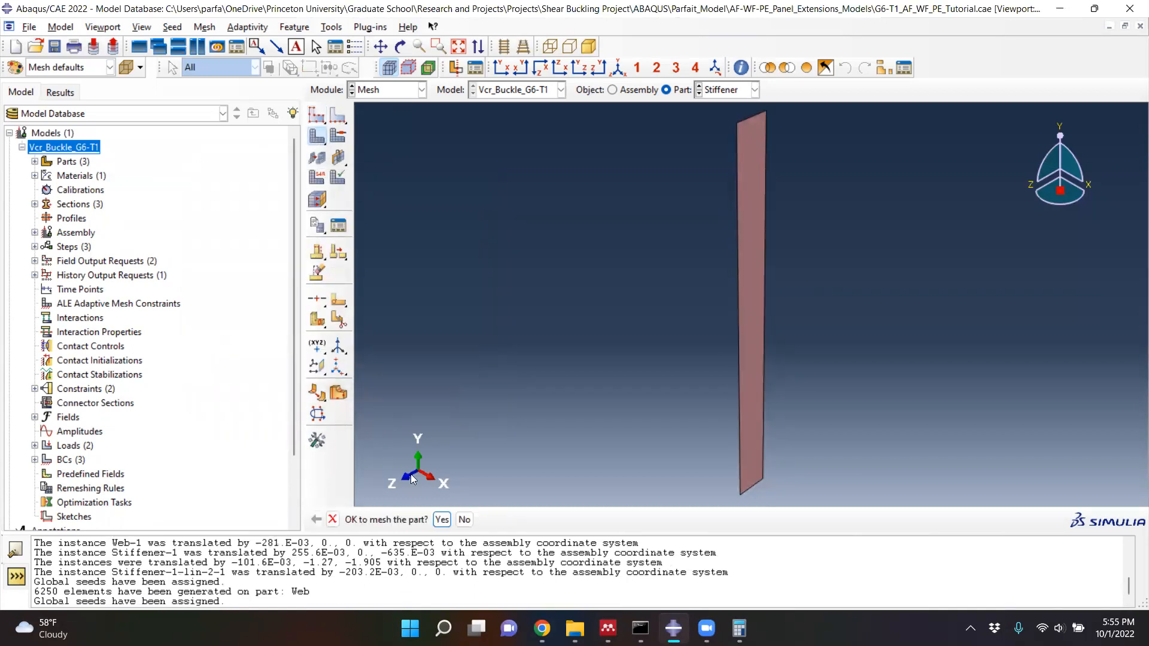
pyautogui.click(442, 519)
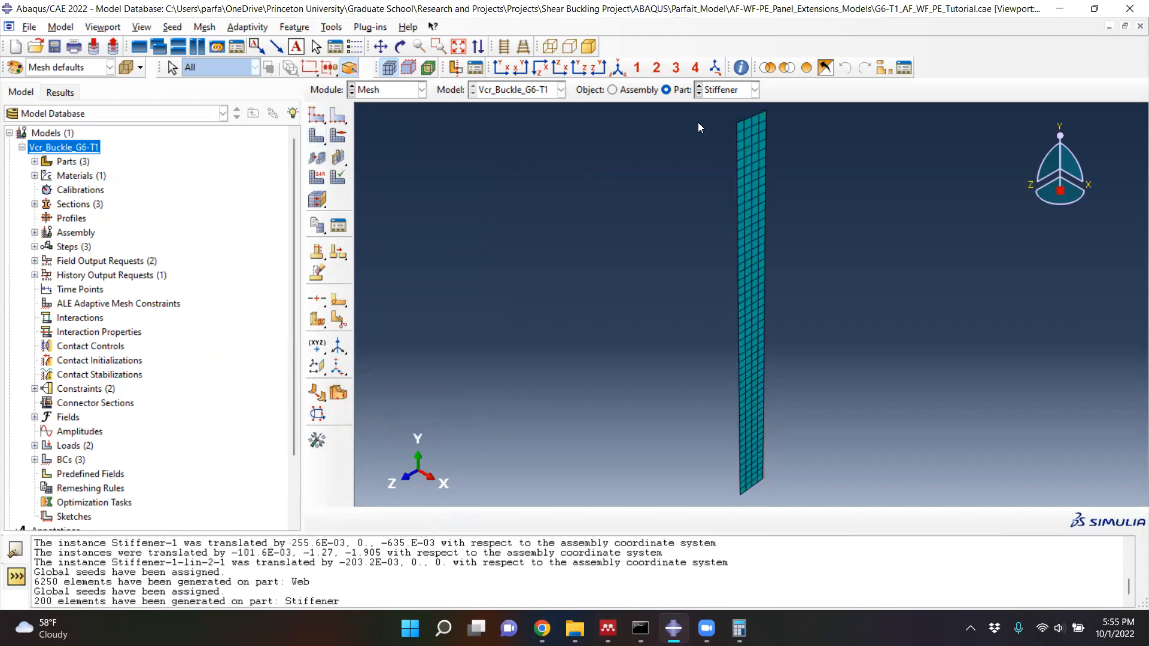
# - Seed the Flange part with an approximate global size of 0.0254 and mesh it
pyautogui.click(700, 93)
pyautogui.click(697, 85)
pyautogui.click(697, 86)
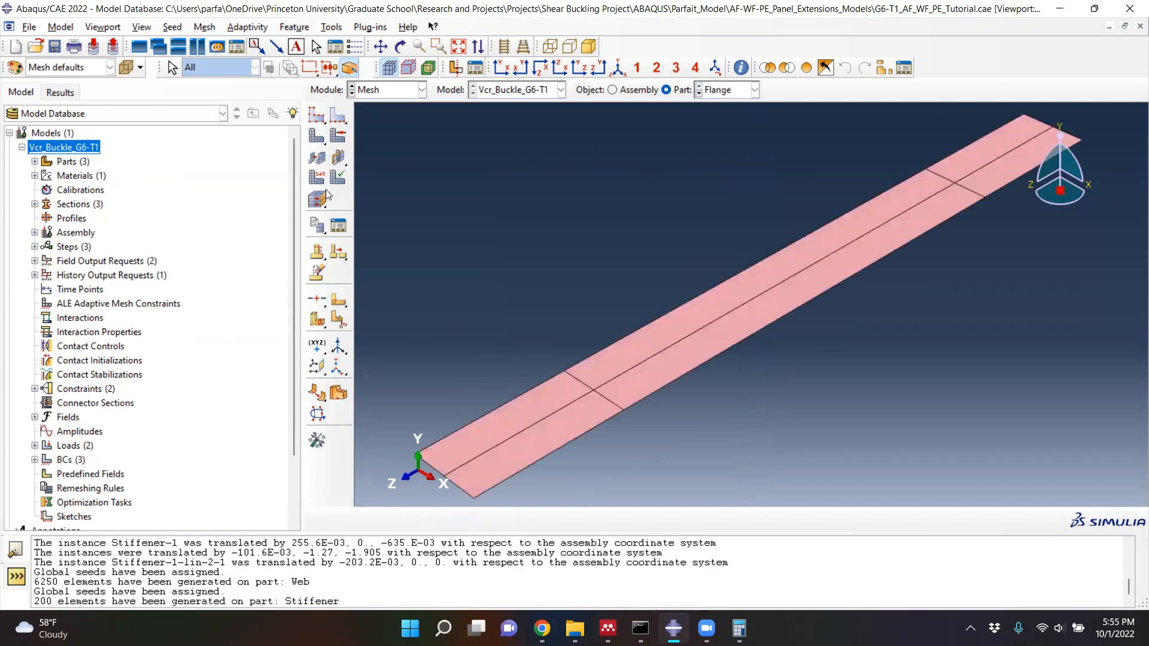
pyautogui.click(316, 117)
pyautogui.write('0.0254')
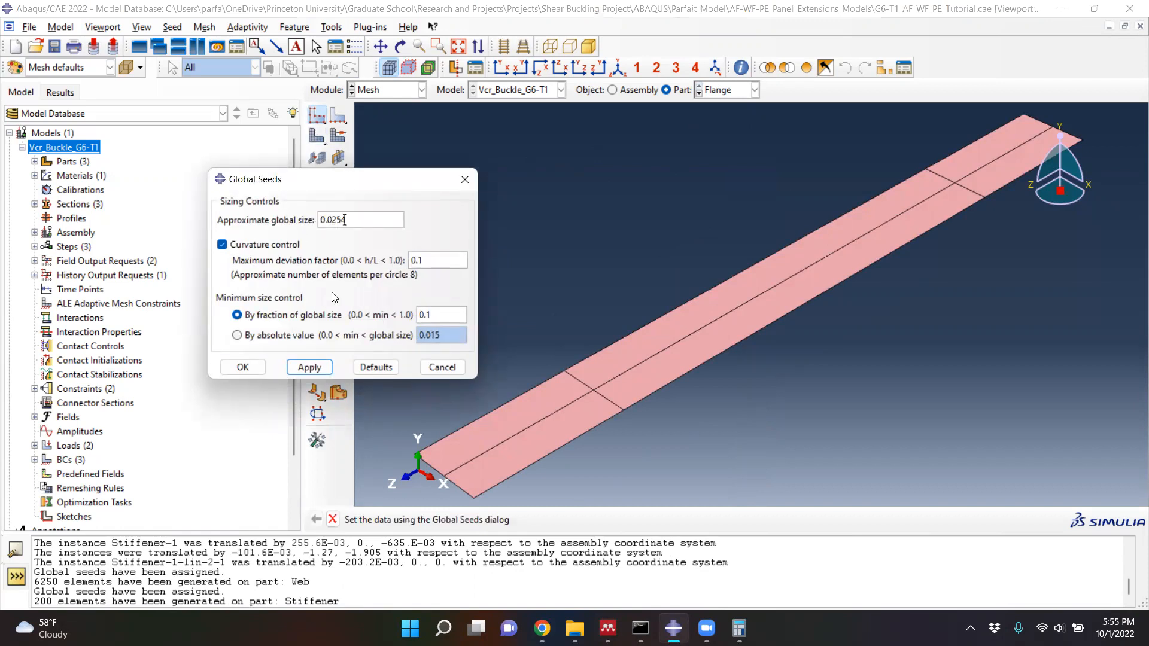
pyautogui.click(310, 367)
pyautogui.click(242, 368)
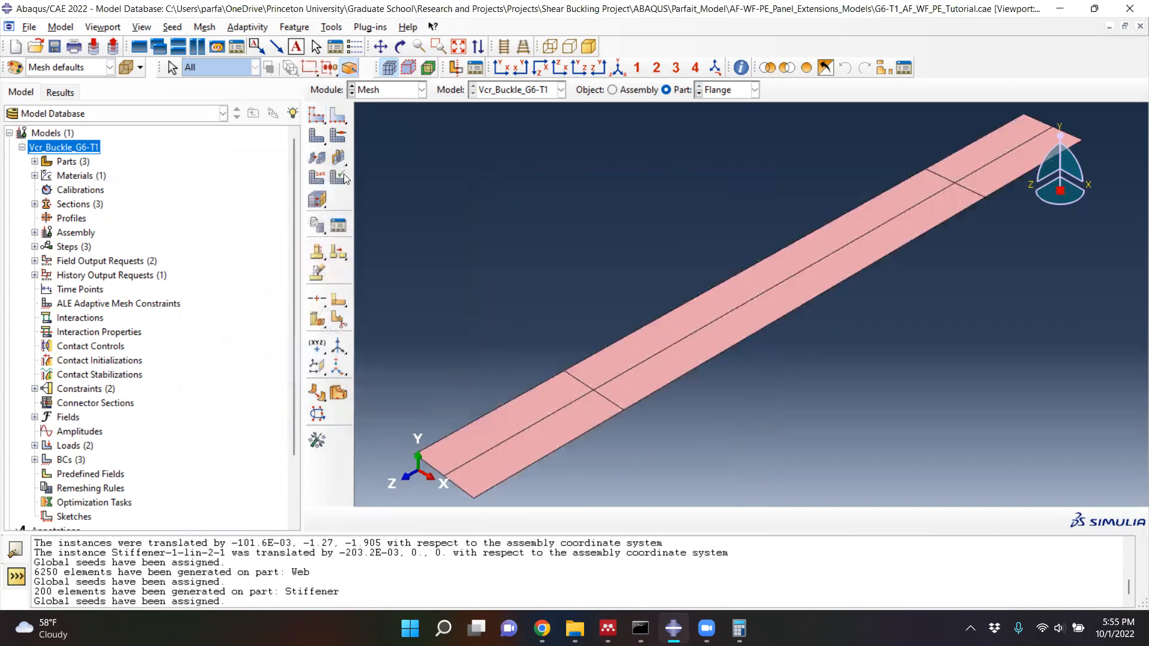
pyautogui.click(320, 137)
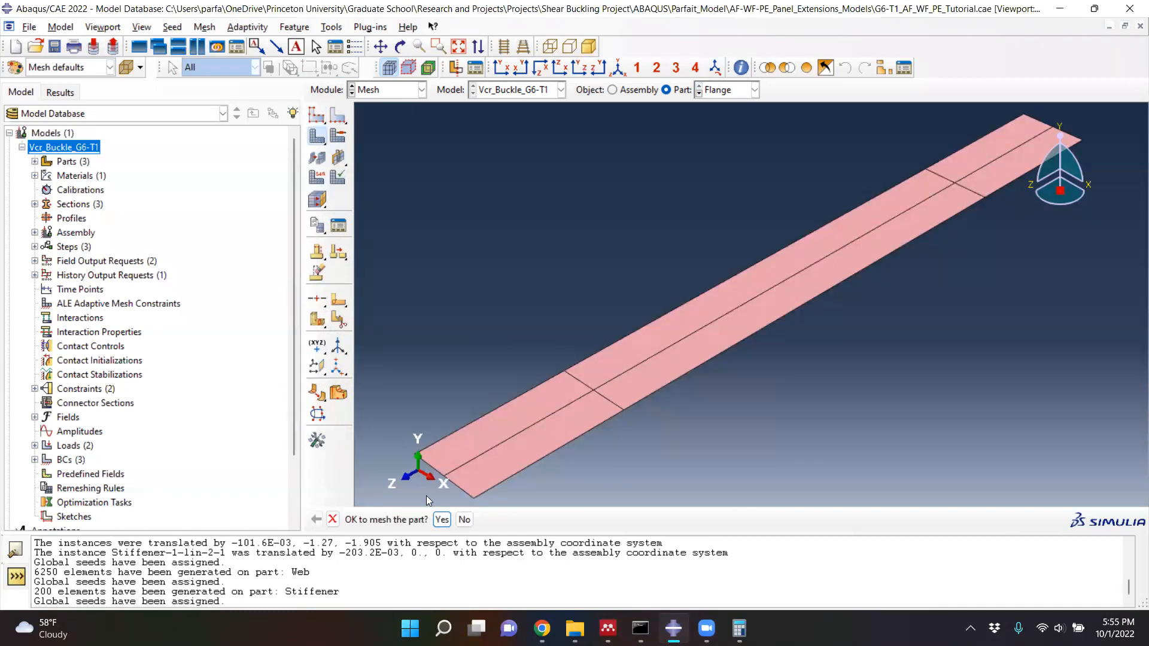
pyautogui.click(441, 520)
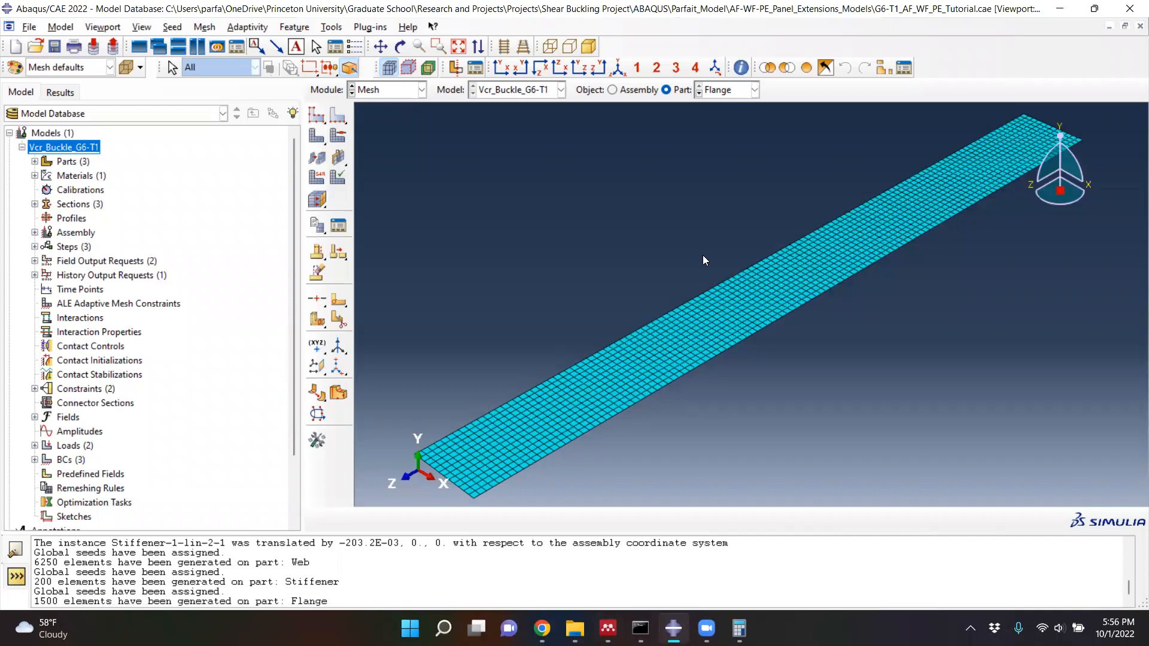
# - Assign the linear S4 shell element type without reduced integration to all faces of the Flange part
pyautogui.click(317, 179)
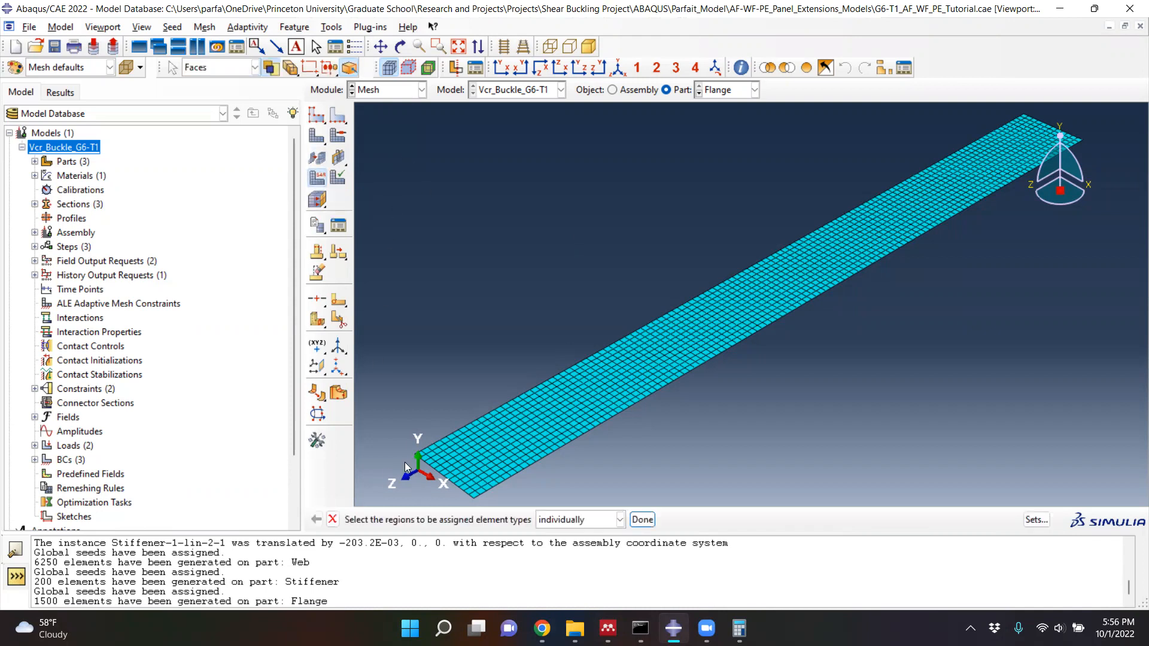
pyautogui.moveTo(375, 110); pyautogui.dragTo(1143, 502)
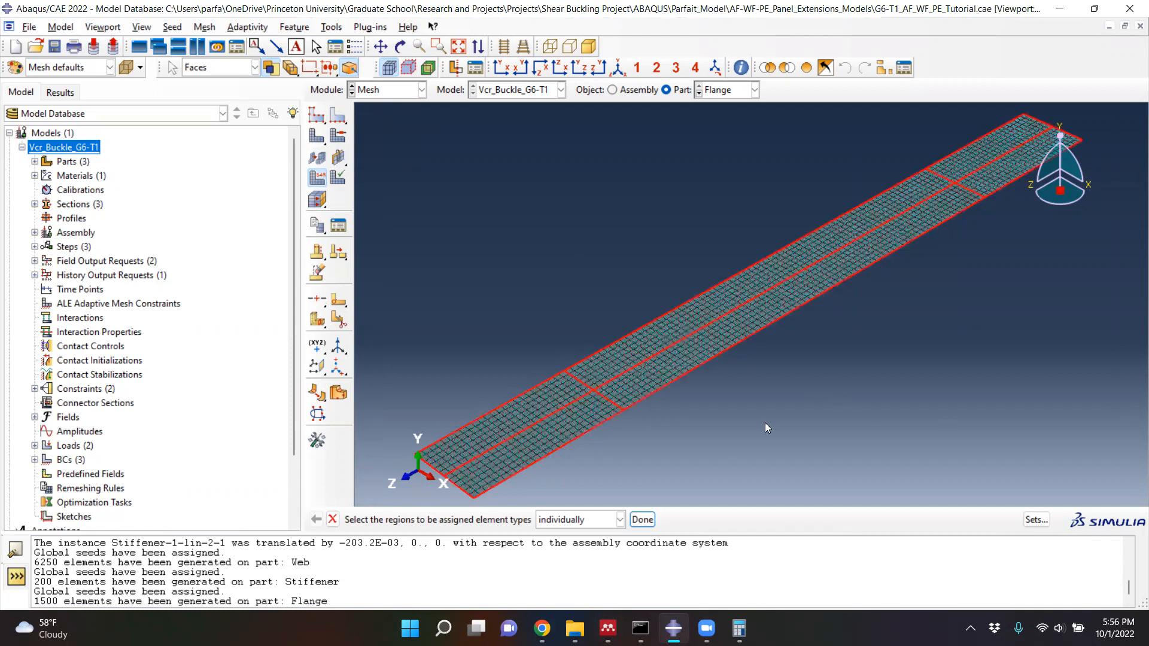
pyautogui.click(642, 520)
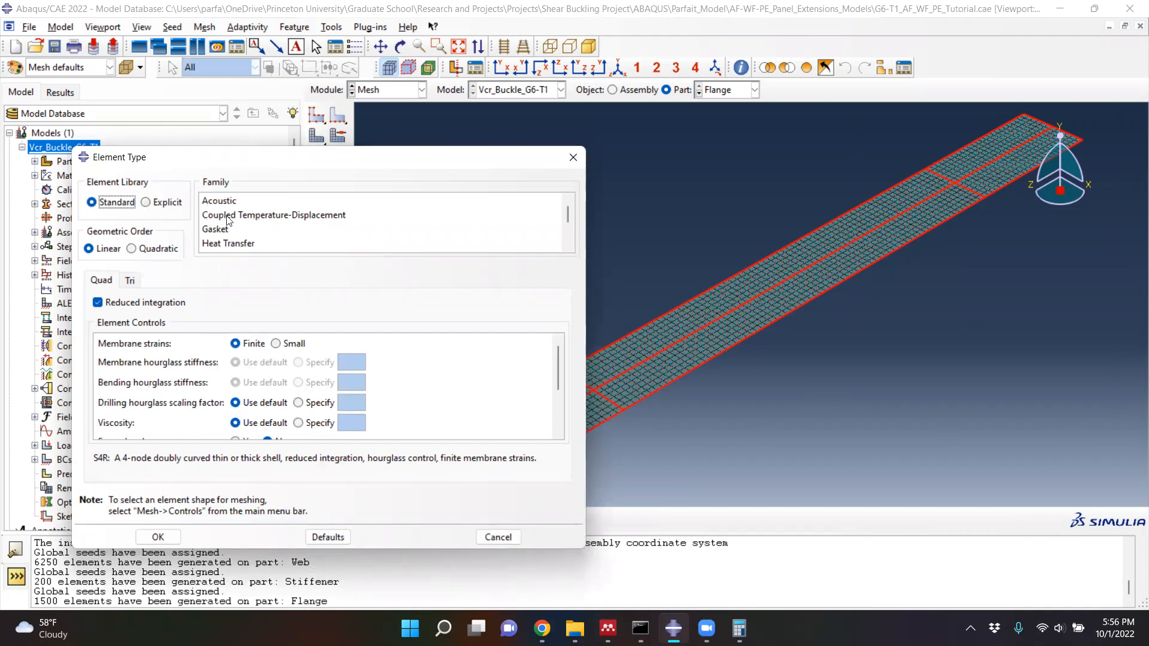
pyautogui.moveTo(243, 151); pyautogui.dragTo(271, 99)
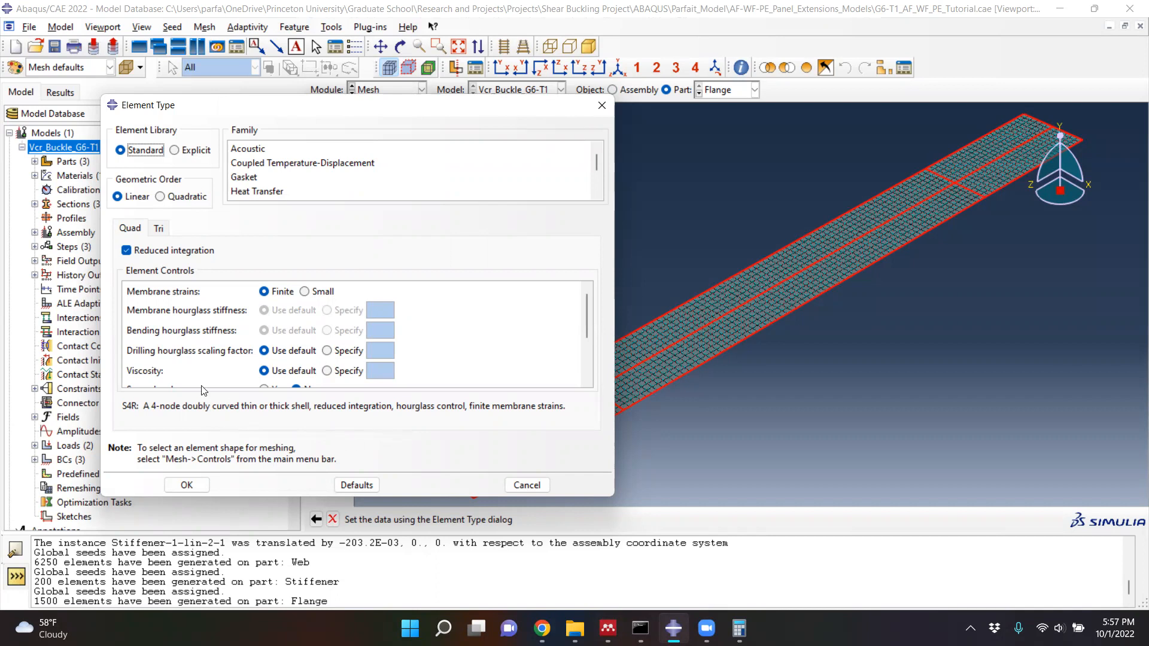
pyautogui.click(127, 250)
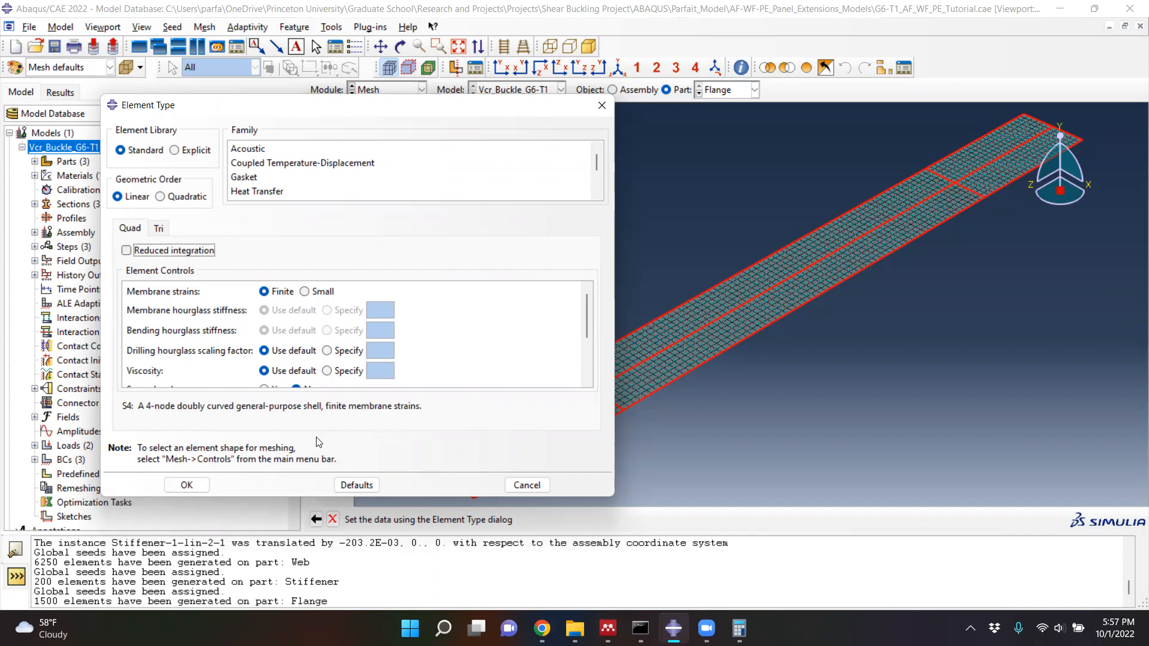
pyautogui.click(186, 486)
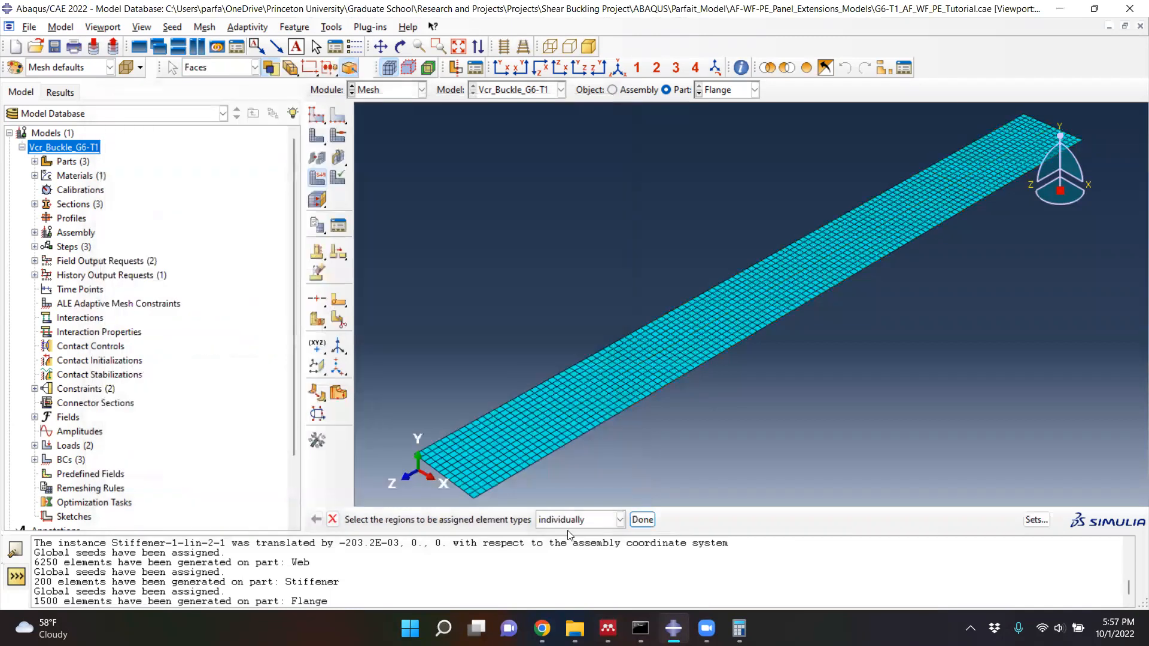
pyautogui.click(639, 518)
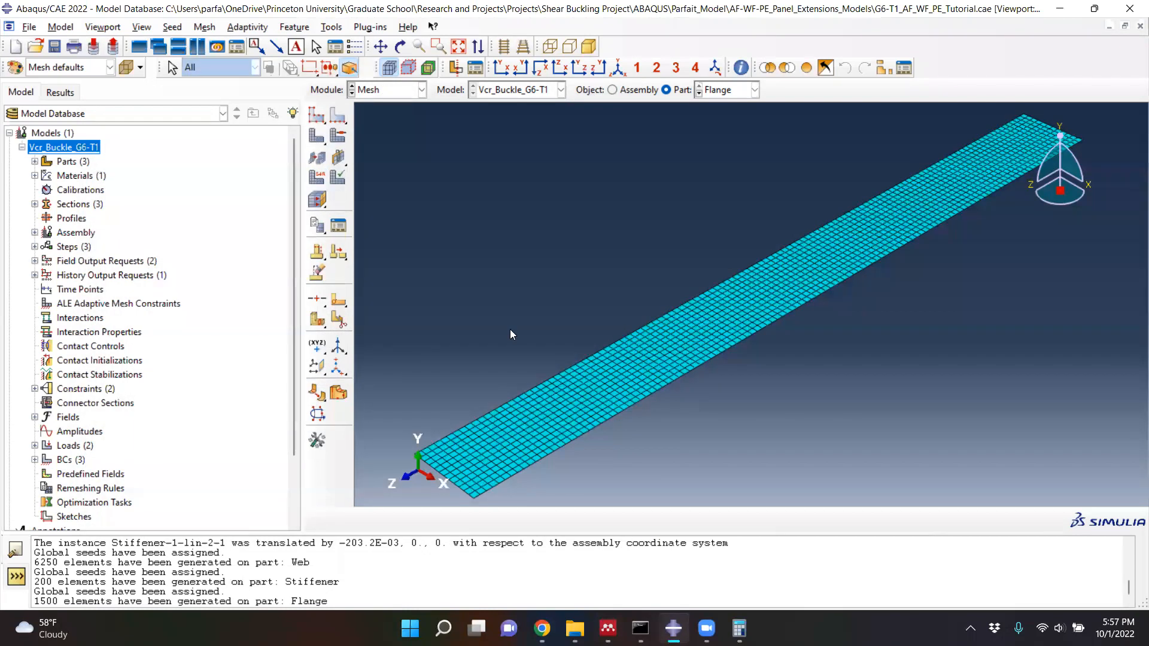
# - Assign the linear S4 shell element type without reduced integration to all faces of the Stiffener part
pyautogui.click(699, 93)
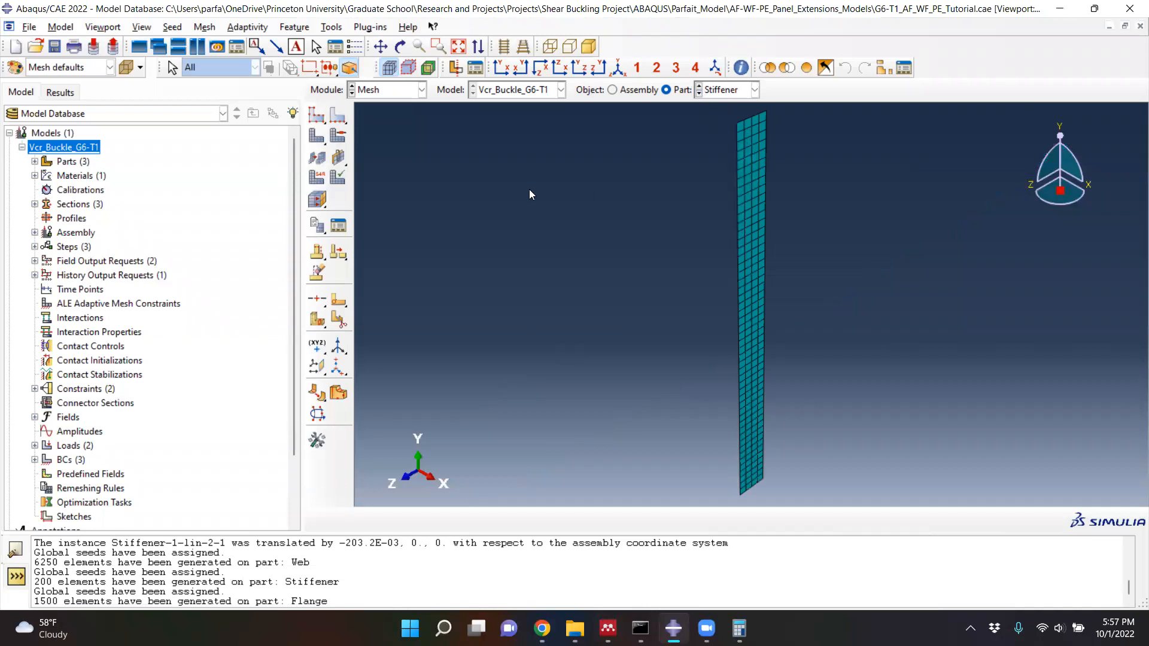
pyautogui.click(321, 181)
pyautogui.moveTo(674, 172); pyautogui.dragTo(873, 285)
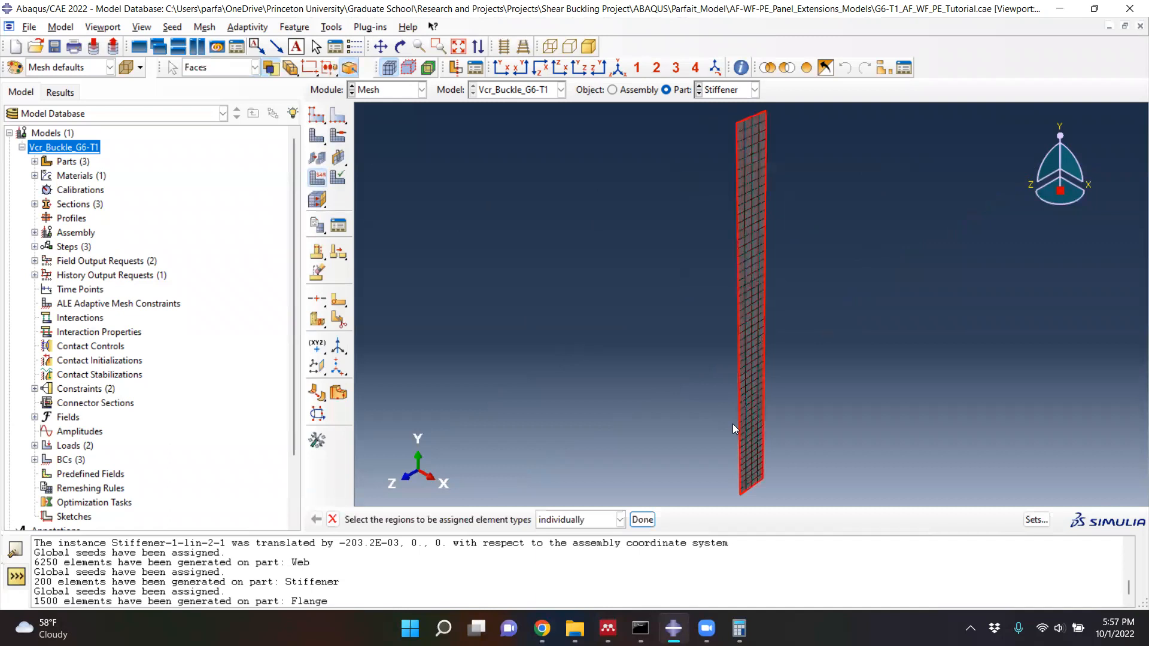
pyautogui.click(643, 520)
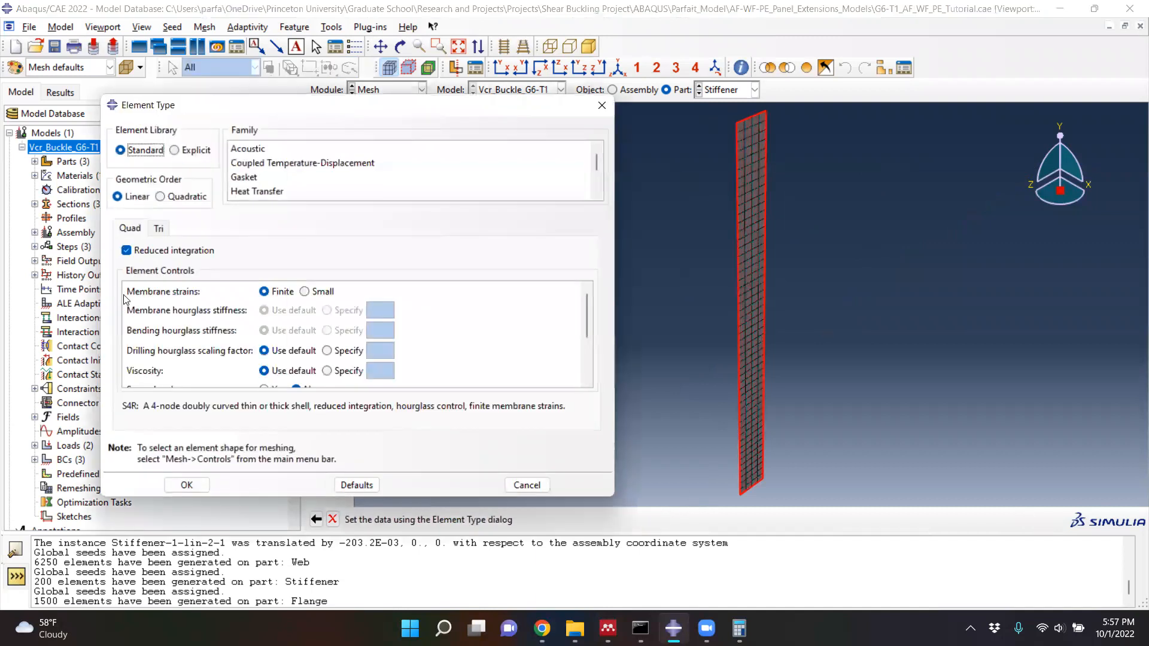
pyautogui.click(171, 250)
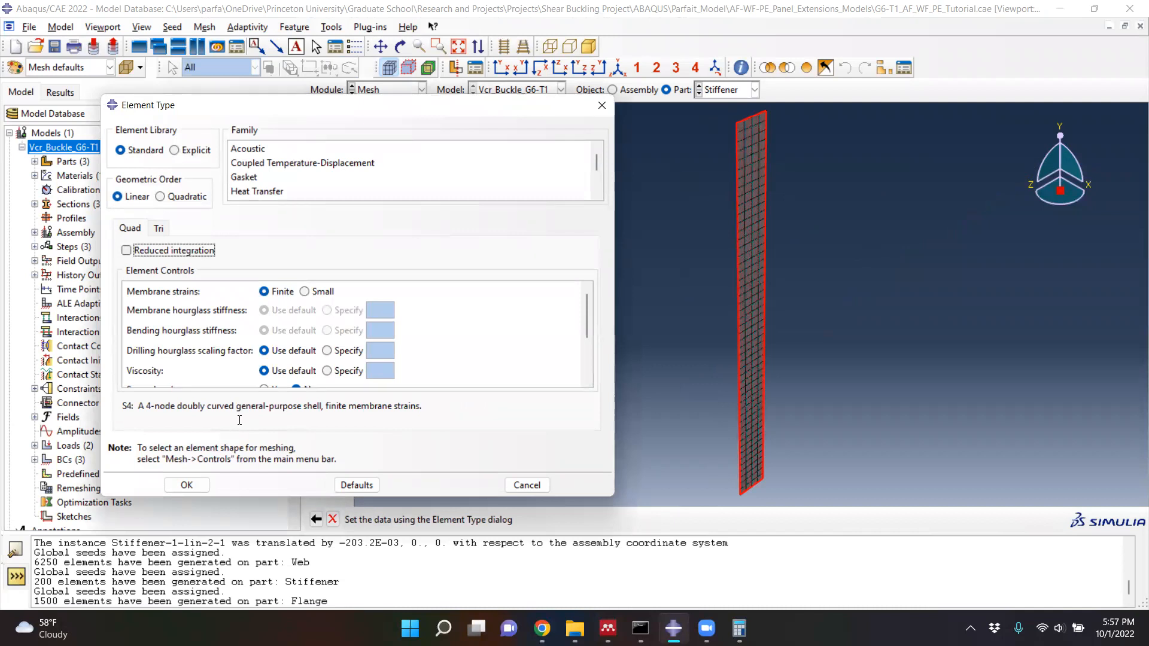
pyautogui.click(197, 485)
pyautogui.click(636, 520)
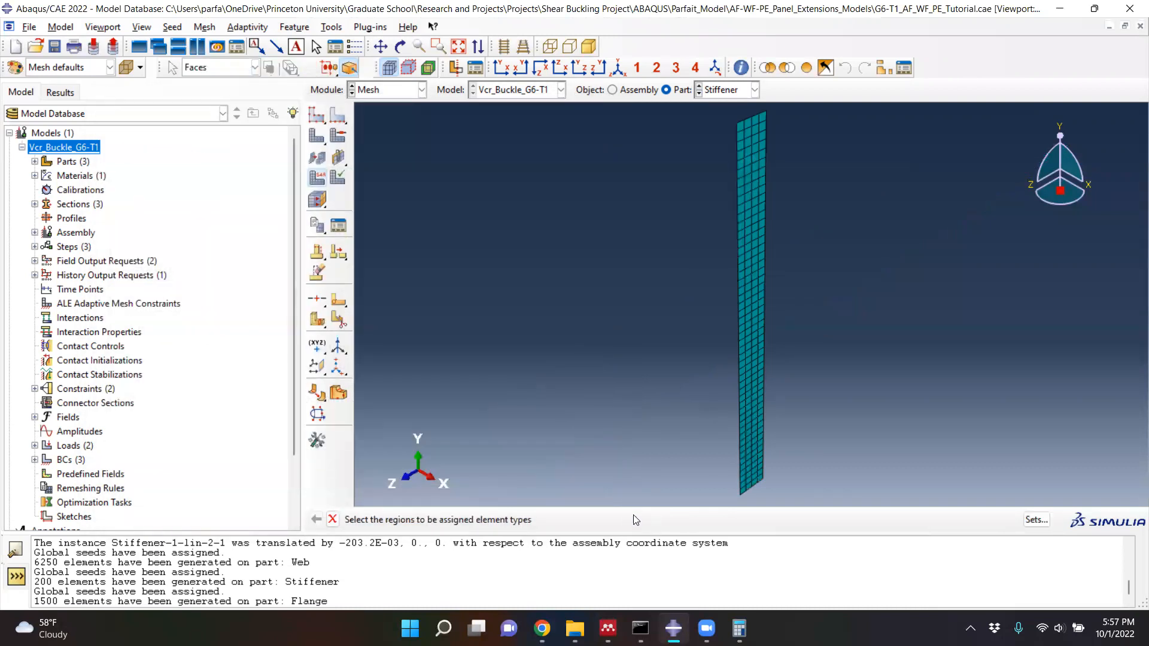
# - Assign the linear S4 shell element type without reduced integration to all faces of the Web part
pyautogui.click(700, 87)
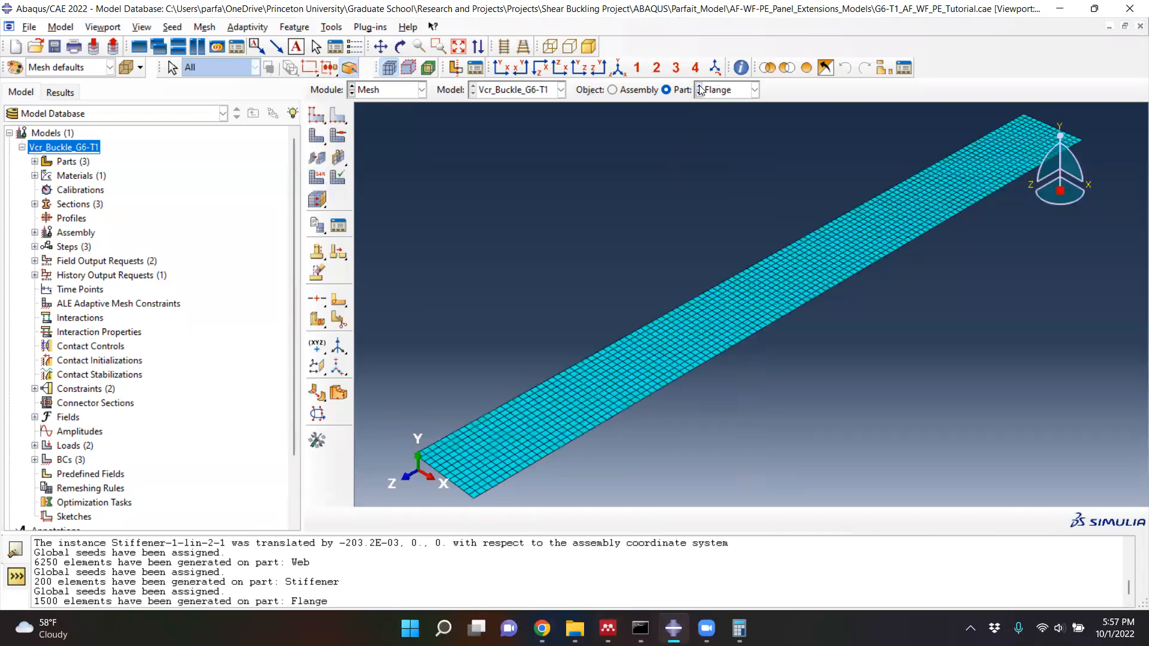
pyautogui.click(699, 95)
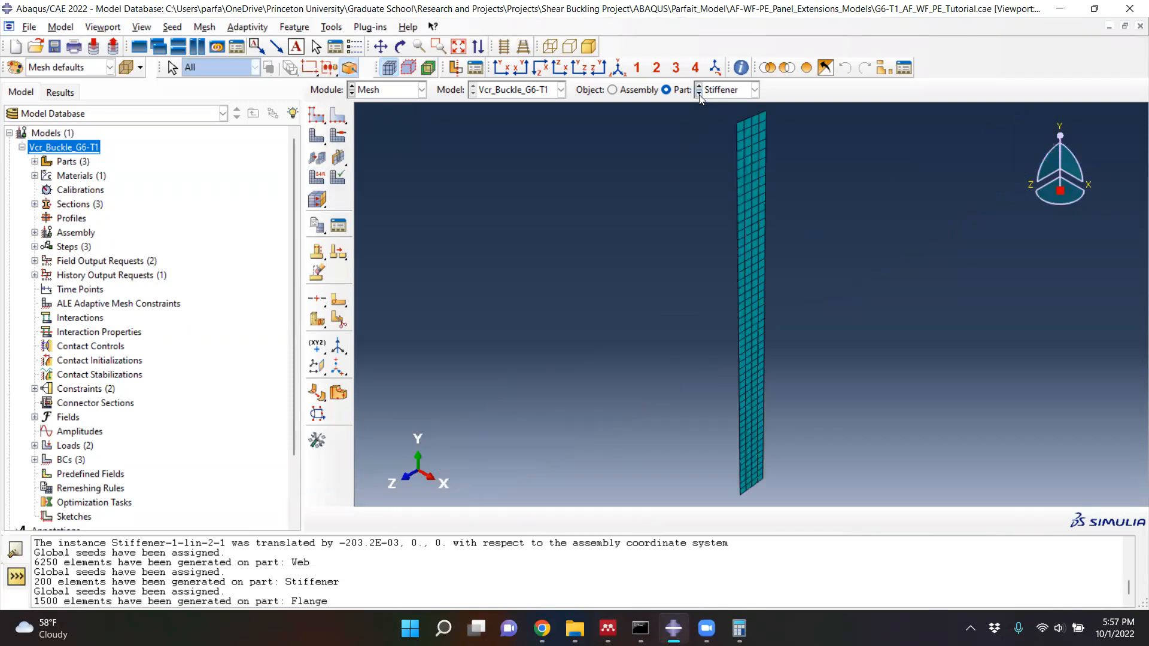
pyautogui.click(699, 94)
pyautogui.click(312, 177)
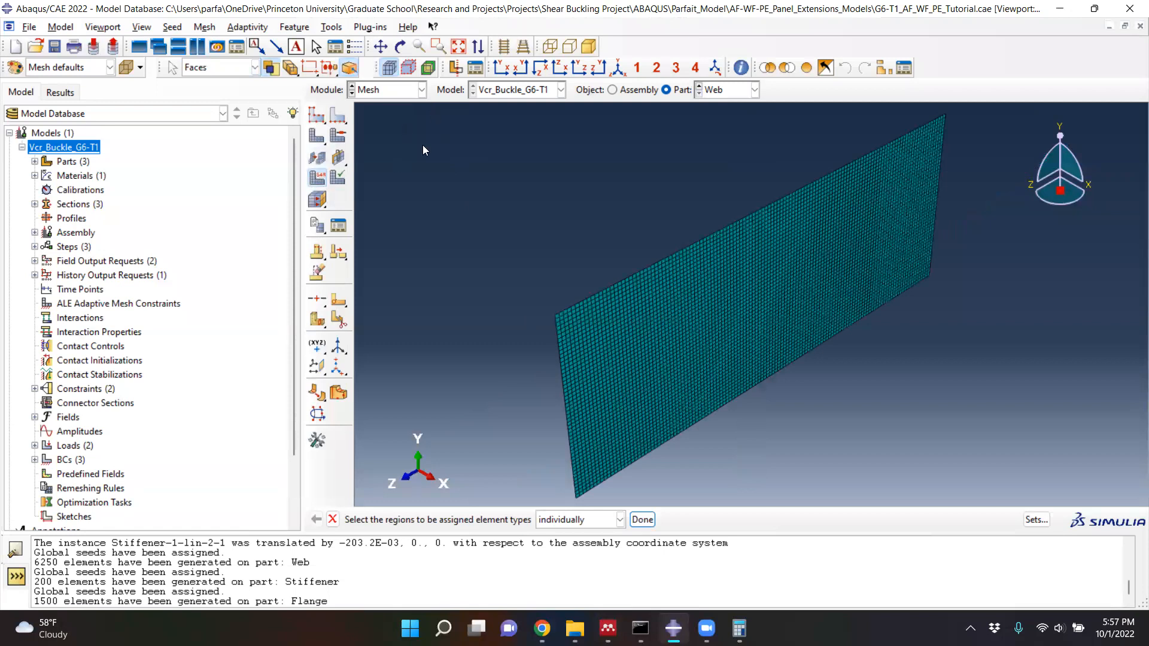
pyautogui.moveTo(431, 106); pyautogui.dragTo(1041, 508)
pyautogui.click(642, 520)
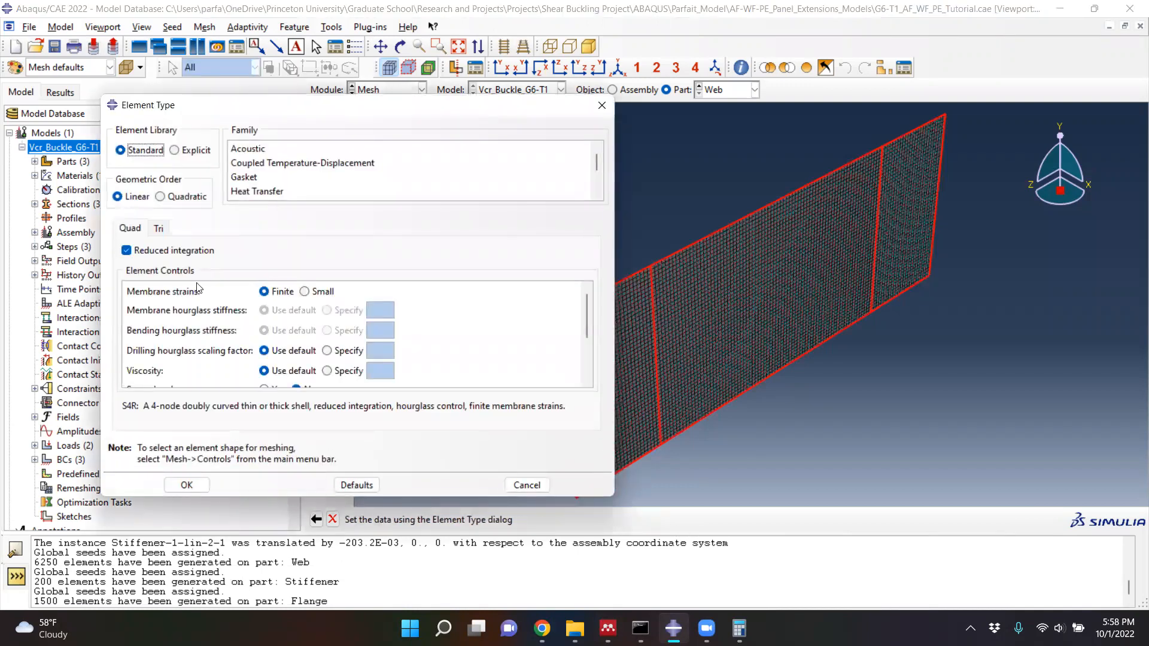
pyautogui.click(125, 251)
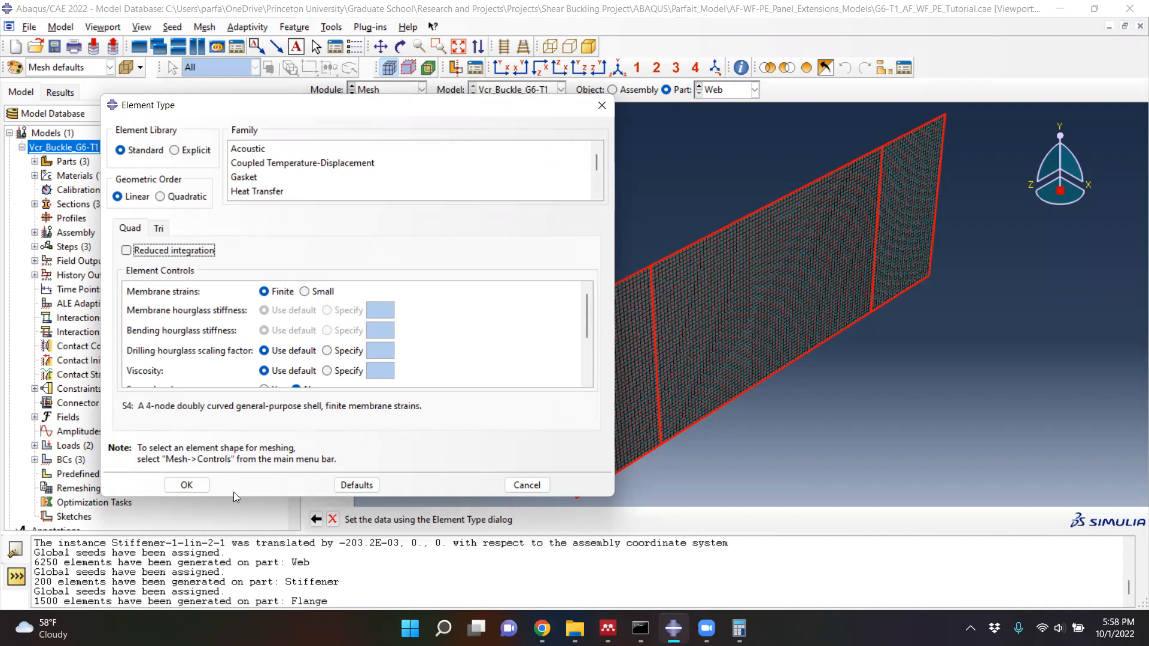
pyautogui.click(188, 486)
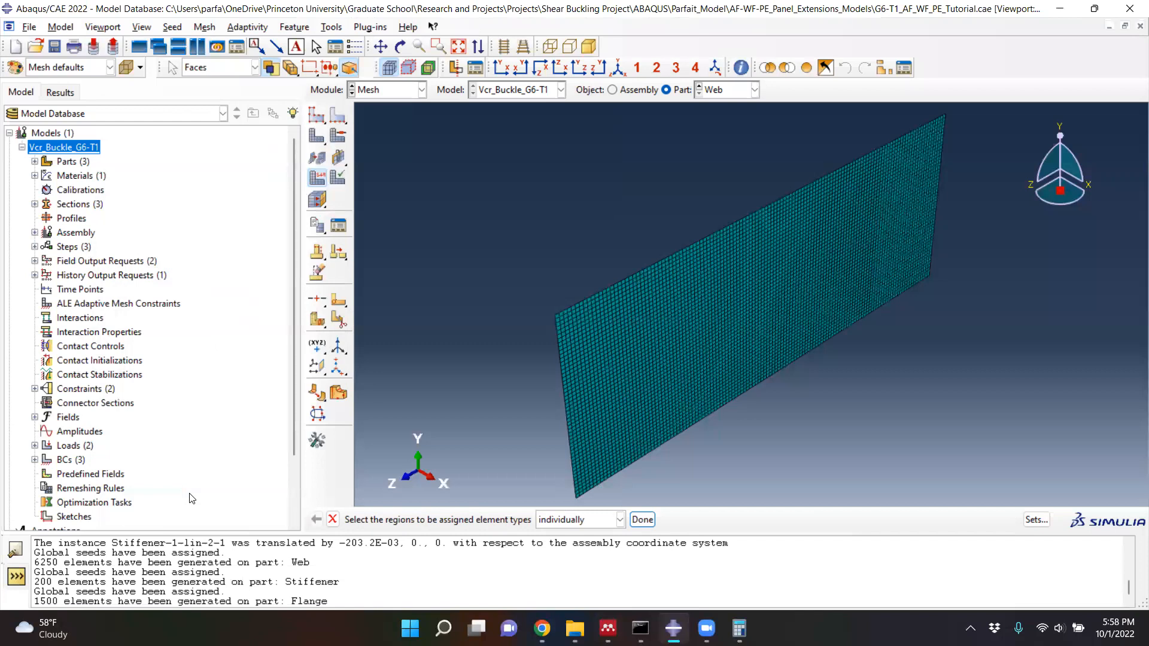
pyautogui.click(642, 519)
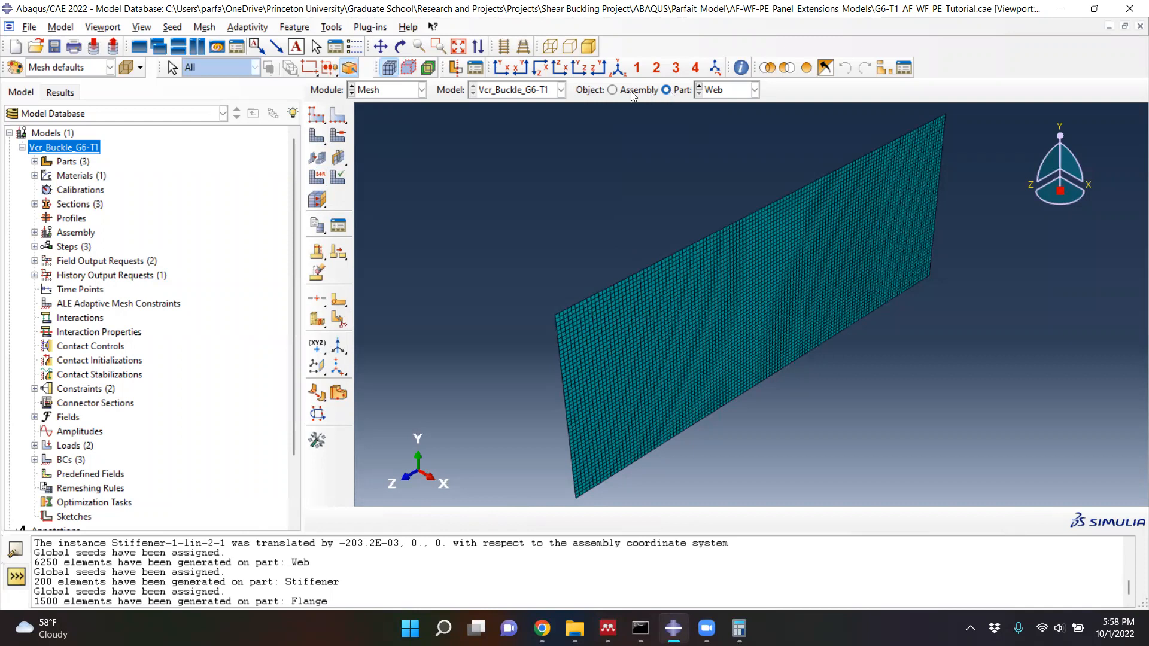
# - Show the mesh of the whole girder assembly to check it, and save the model database
pyautogui.click(613, 91)
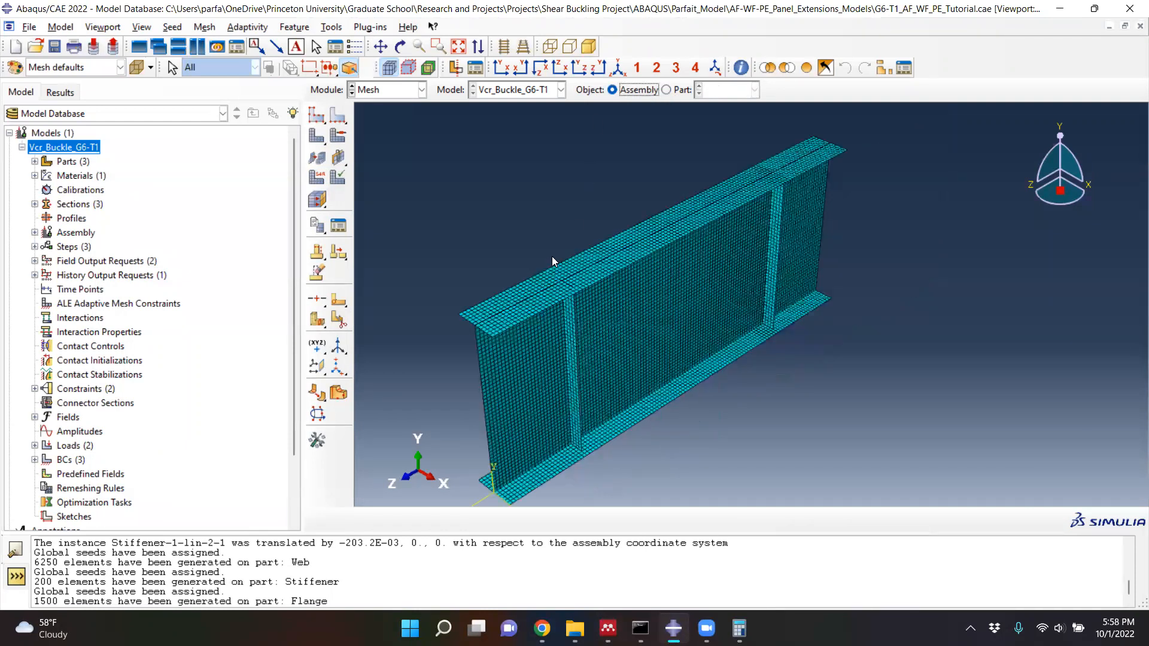
pyautogui.scroll(6, 550, 257)
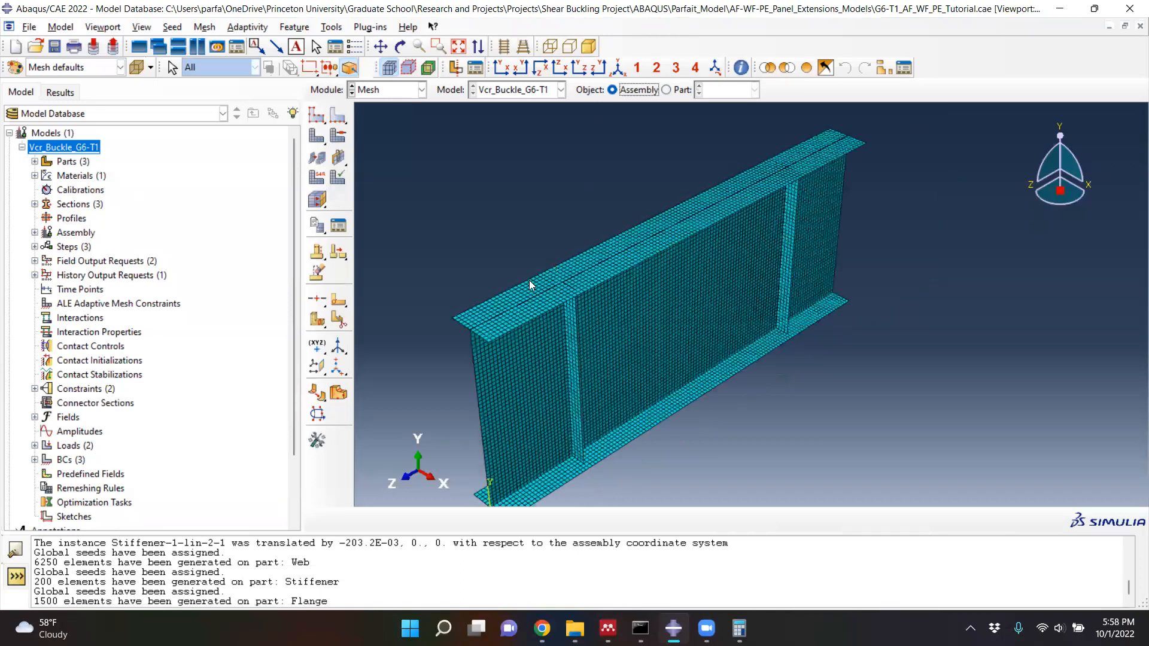
pyautogui.scroll(6, 538, 375)
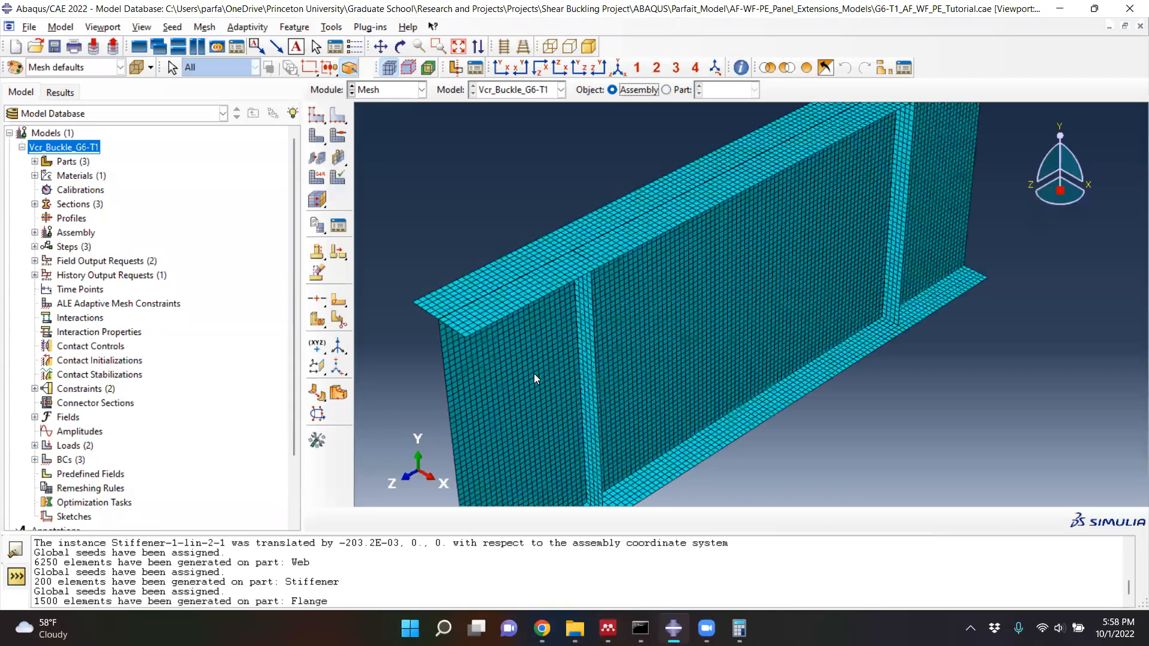
pyautogui.scroll(-8, 608, 337)
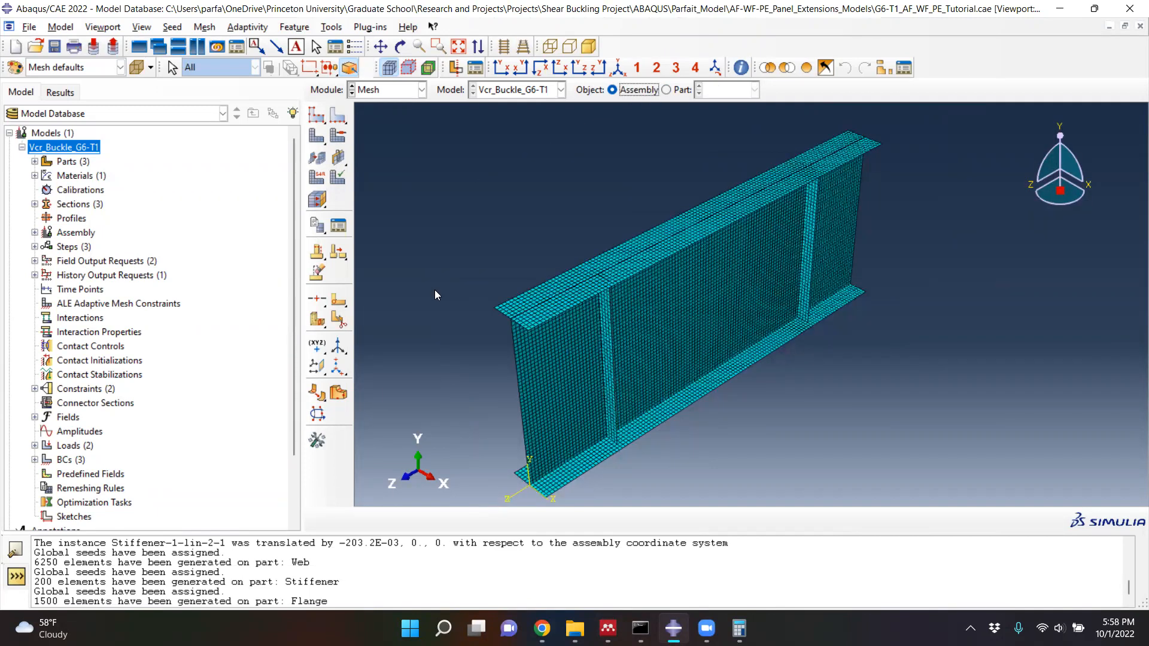
pyautogui.hotkey('ctrl', 's')
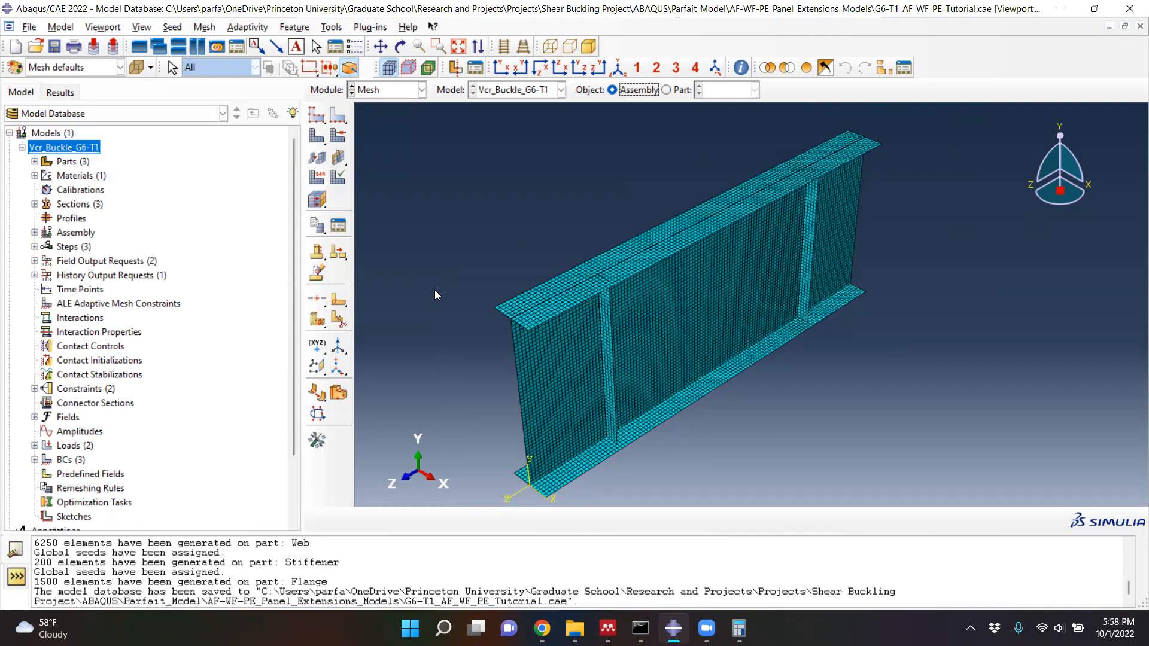
pyautogui.hotkey('ctrl', 's')
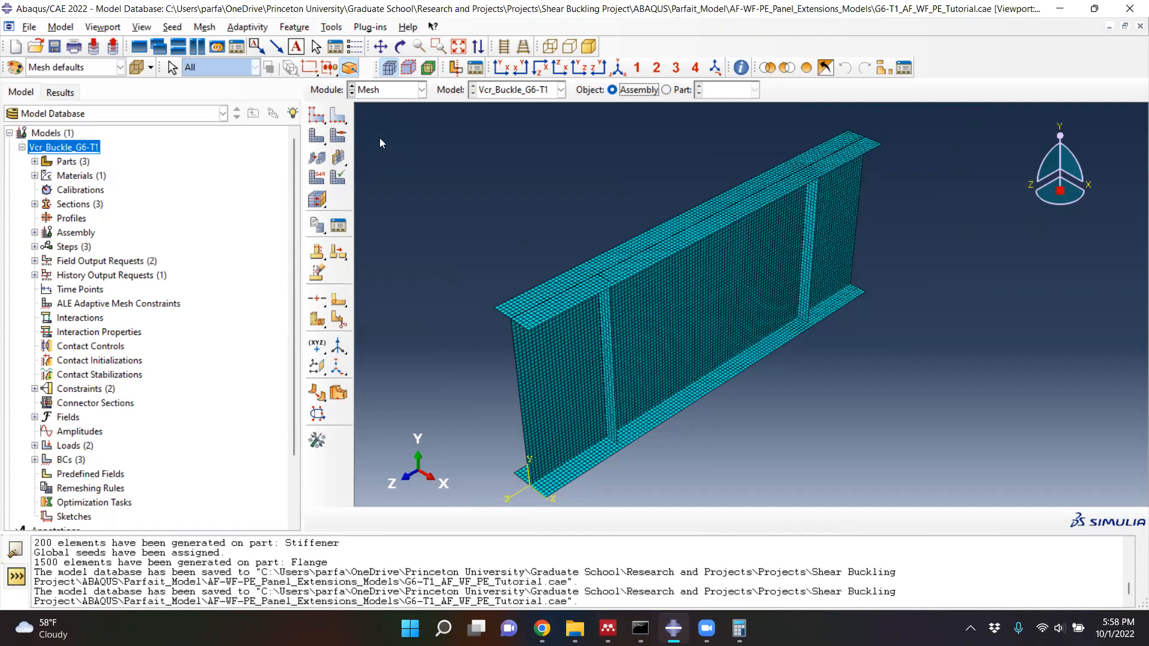
# - Switch to the Job module and copy the model's name without renaming the model
pyautogui.click(395, 92)
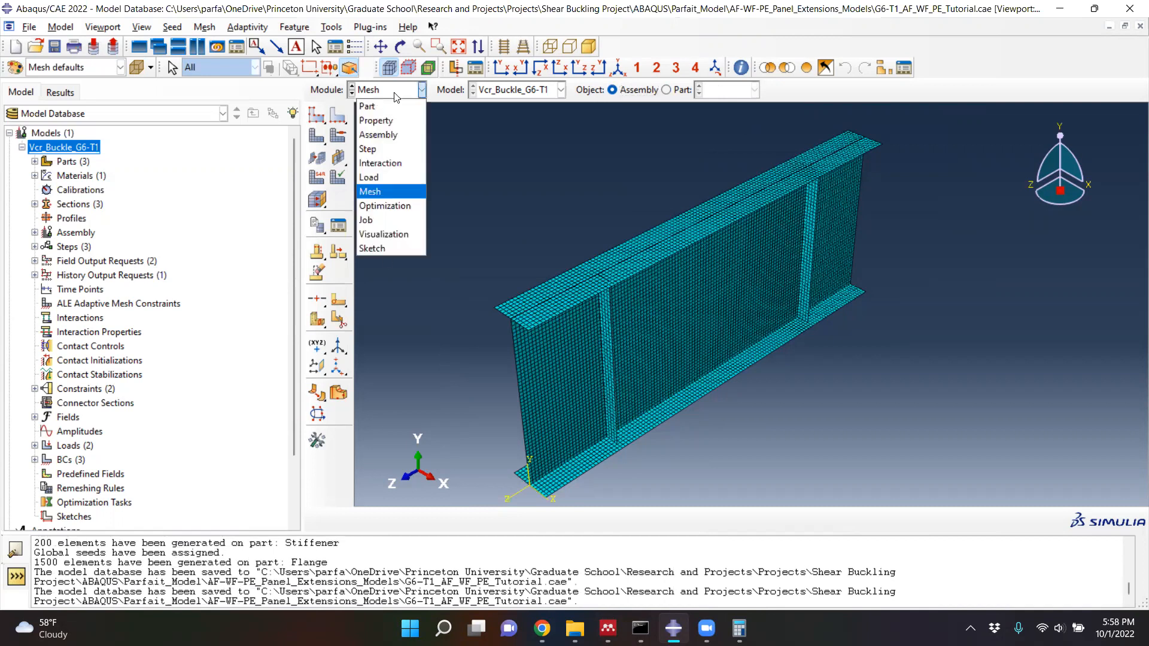
pyautogui.click(383, 220)
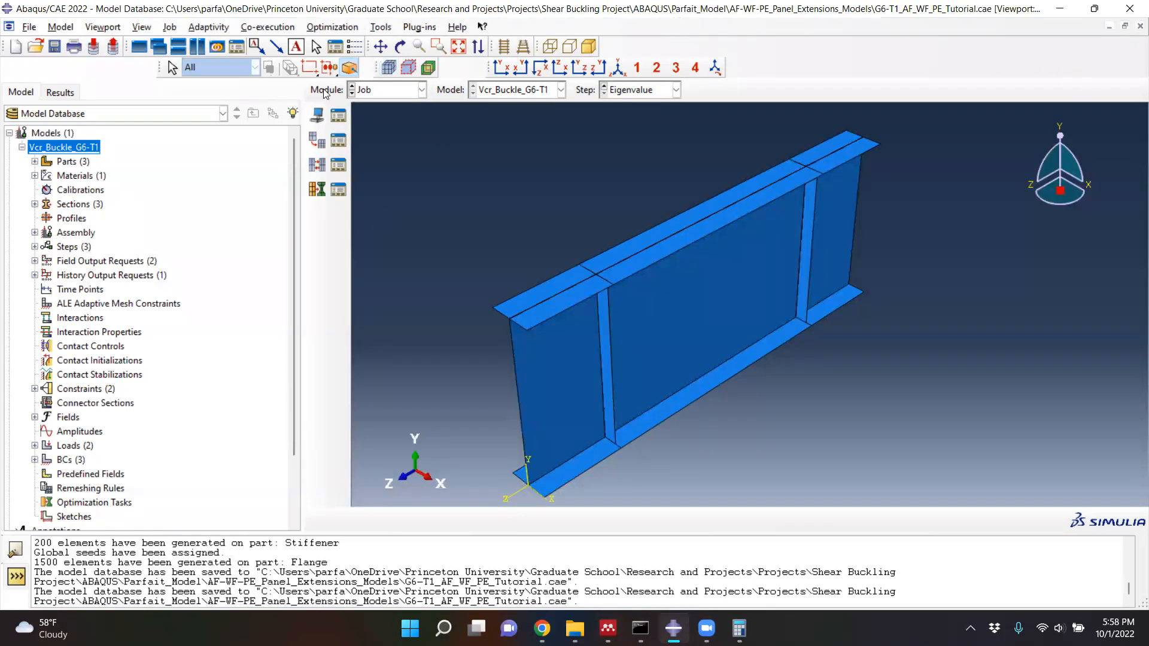
pyautogui.click(396, 90)
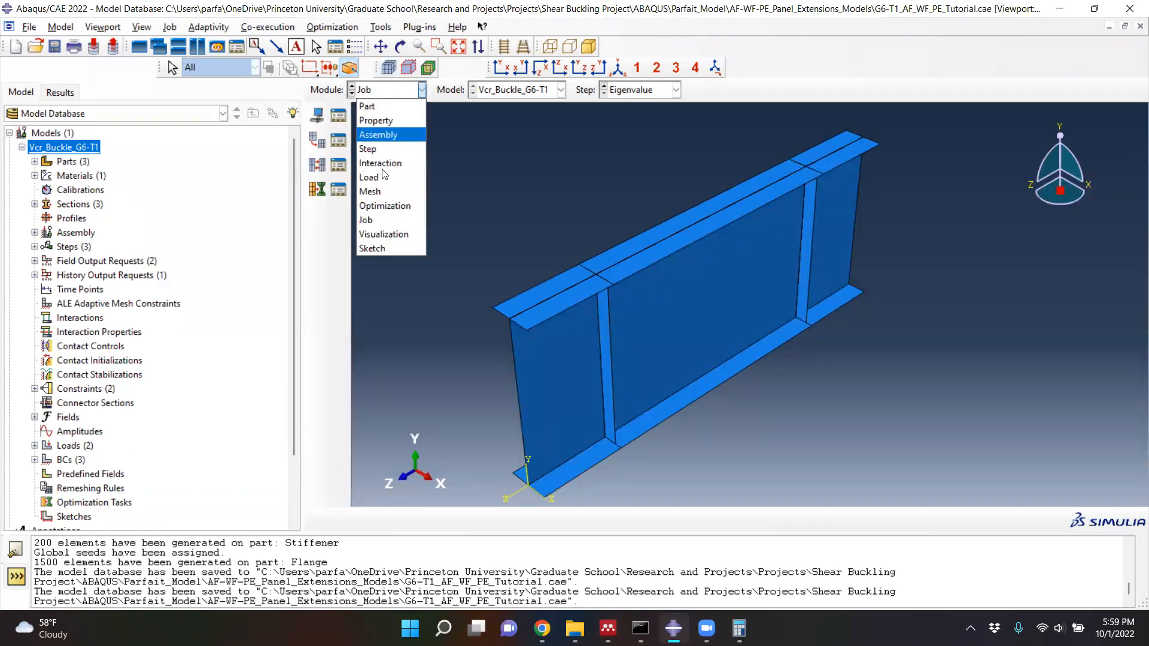
pyautogui.click(371, 222)
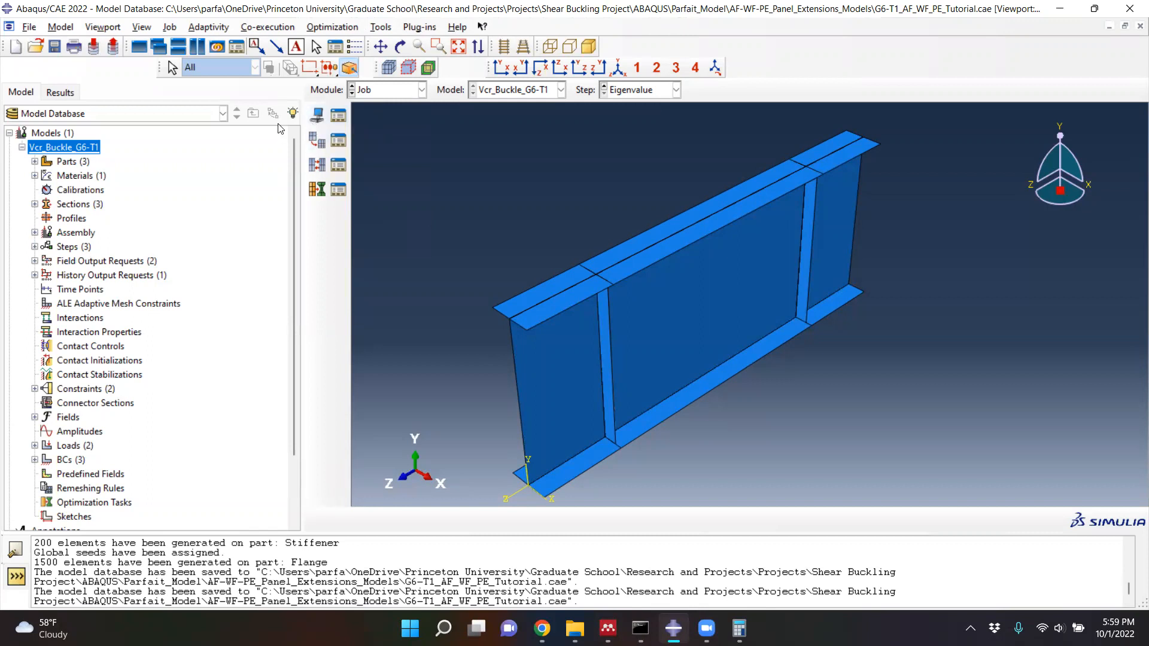
pyautogui.rightClick(68, 148)
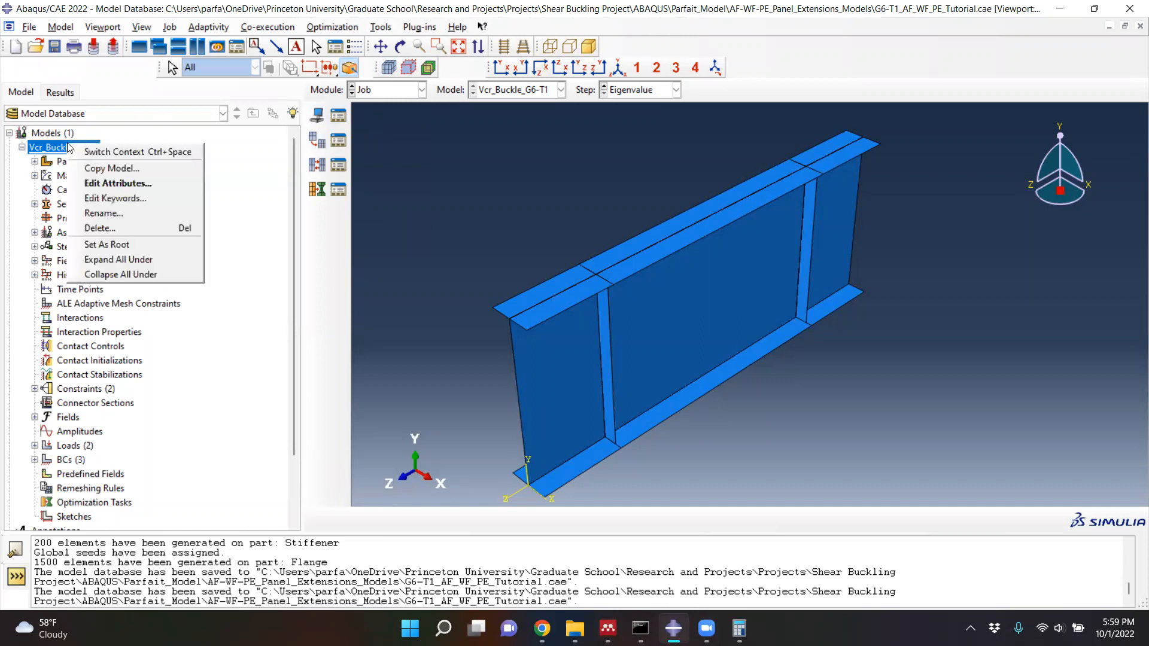
pyautogui.click(108, 213)
pyautogui.hotkey('ctrl', 'c')
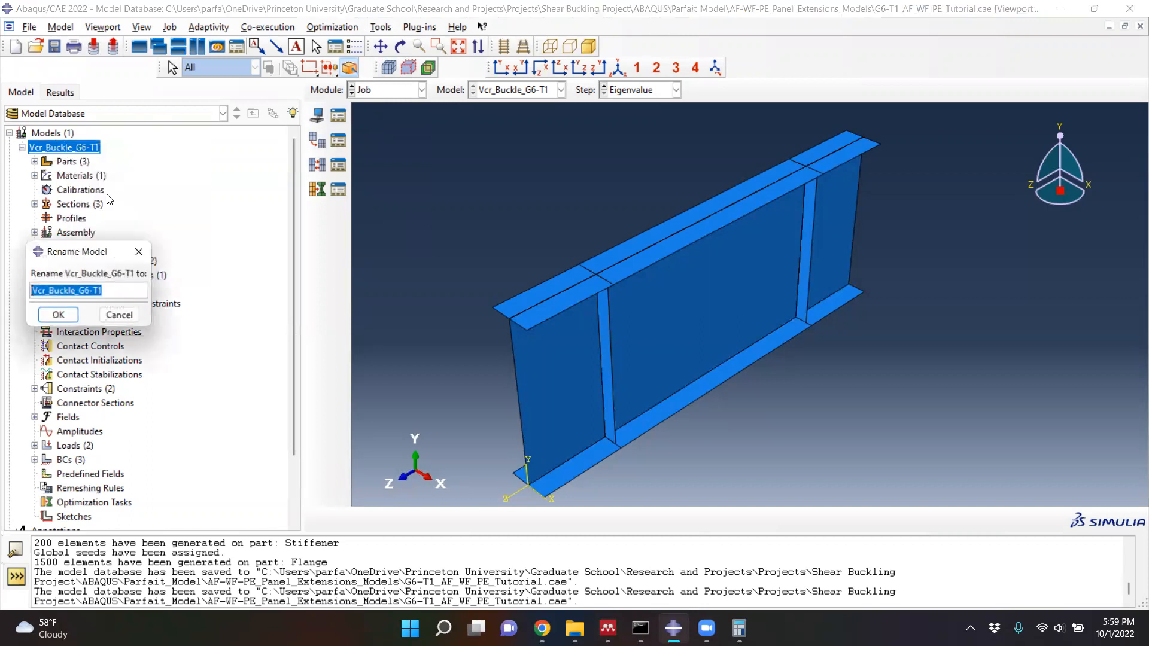
pyautogui.click(119, 316)
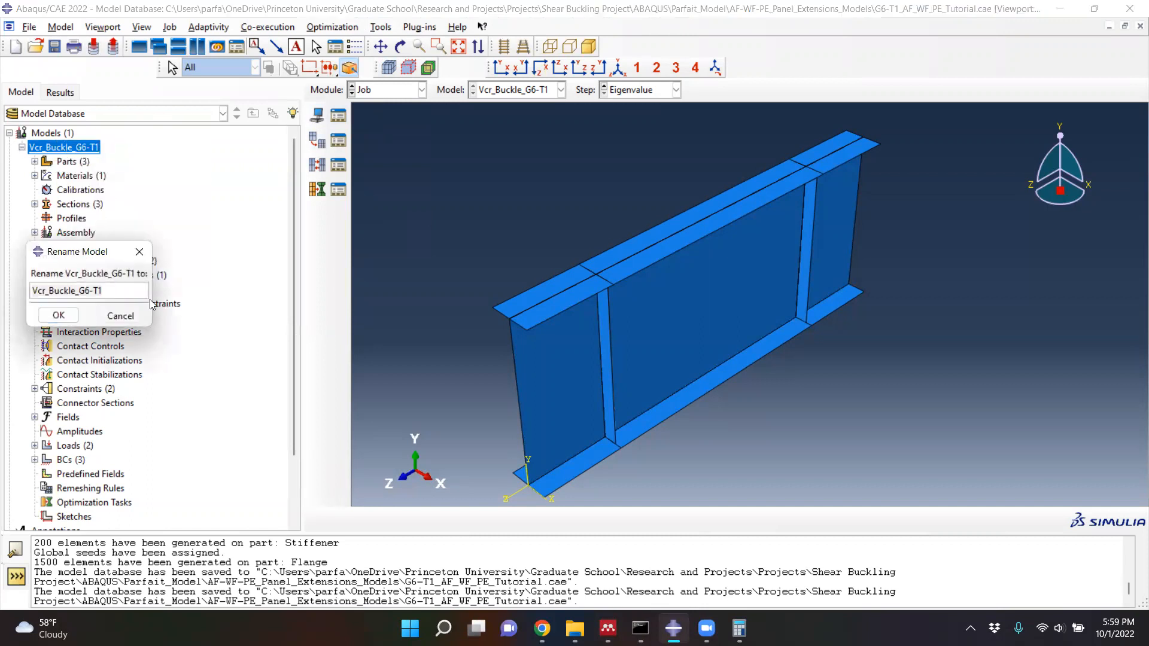
# - Create a job named Vcr_Buckle_G6-T1 with the model Vcr_Buckle_G6-T1 as its source
pyautogui.click(316, 115)
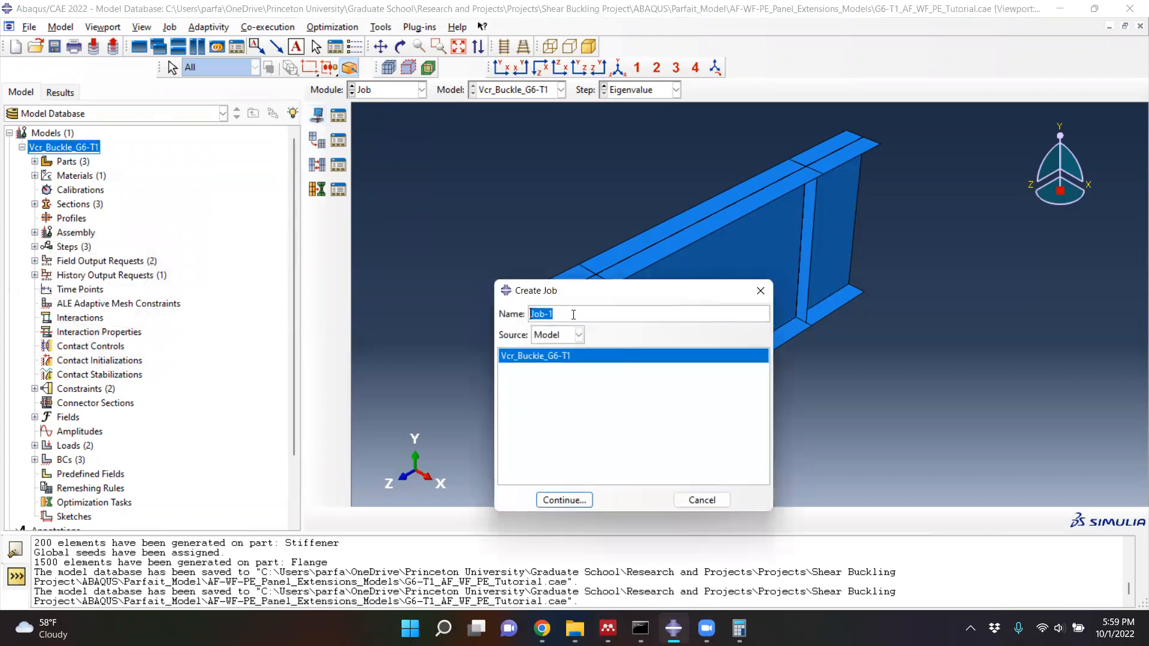
pyautogui.hotkey('ctrl', 'v')
pyautogui.click(579, 336)
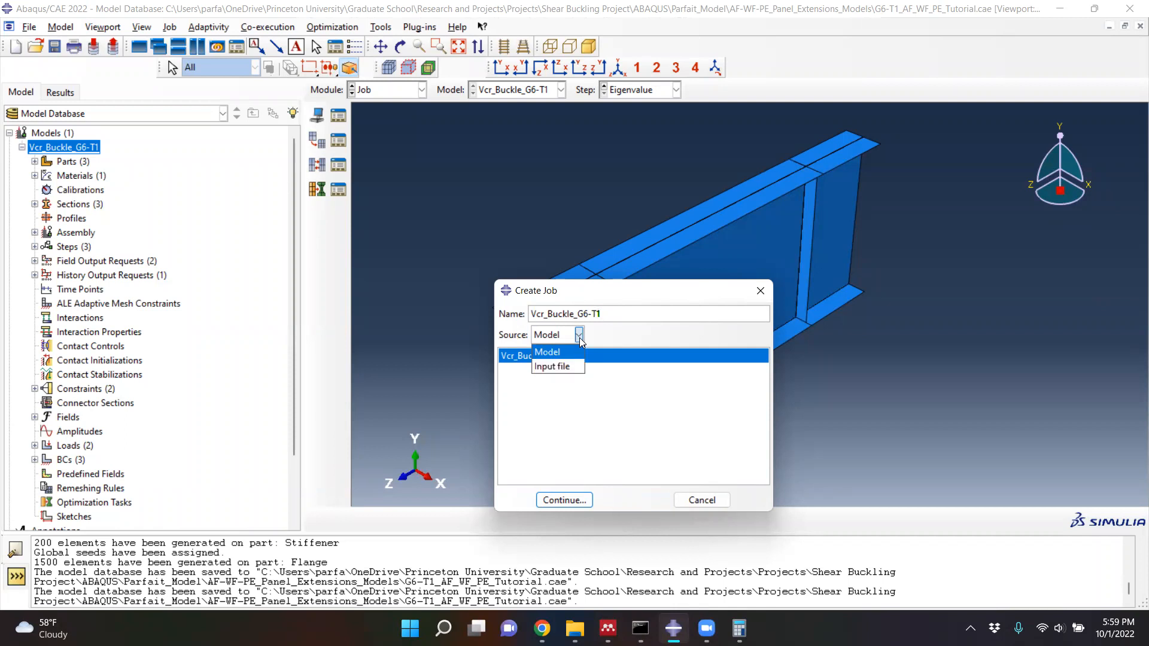
pyautogui.click(571, 346)
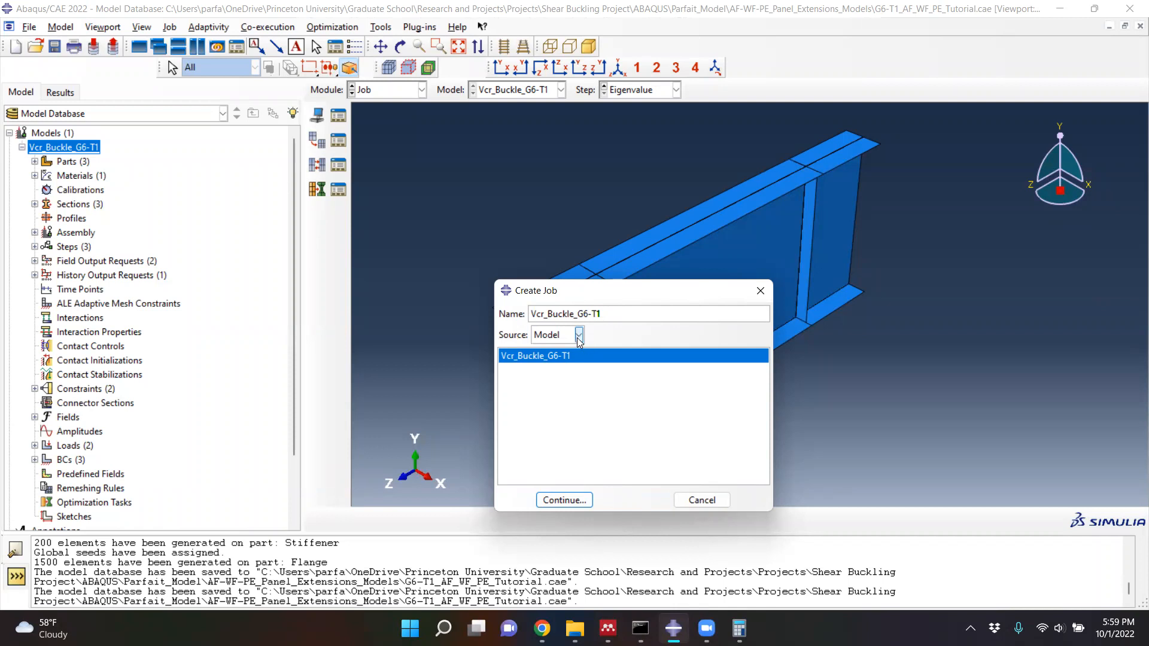
pyautogui.click(578, 337)
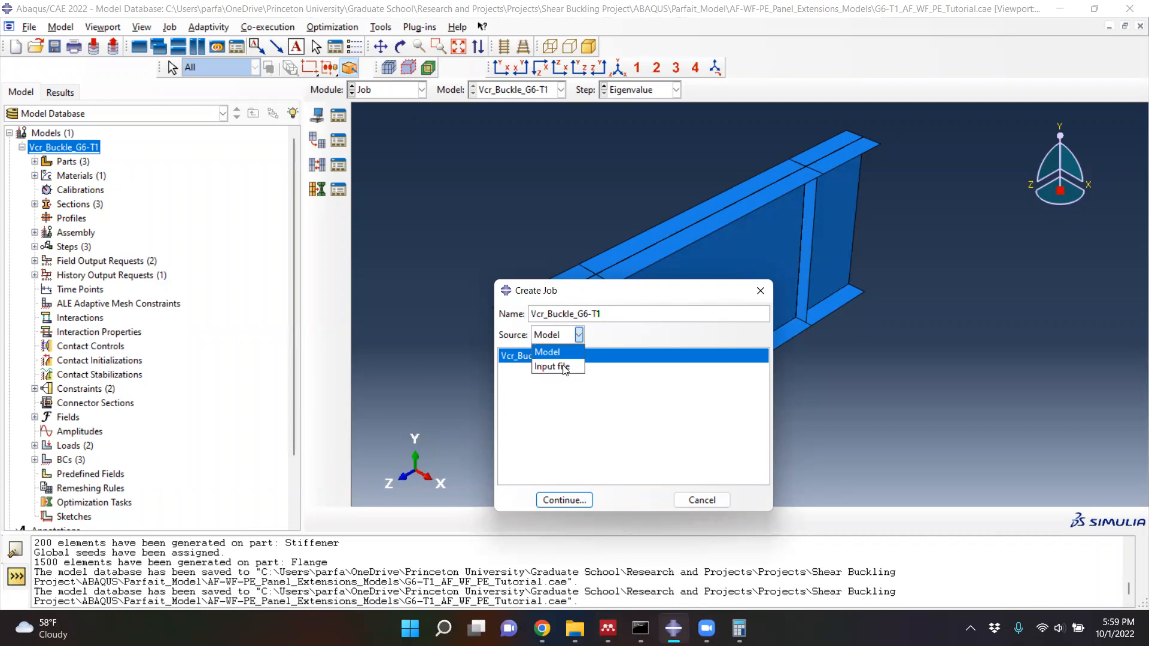
pyautogui.click(601, 338)
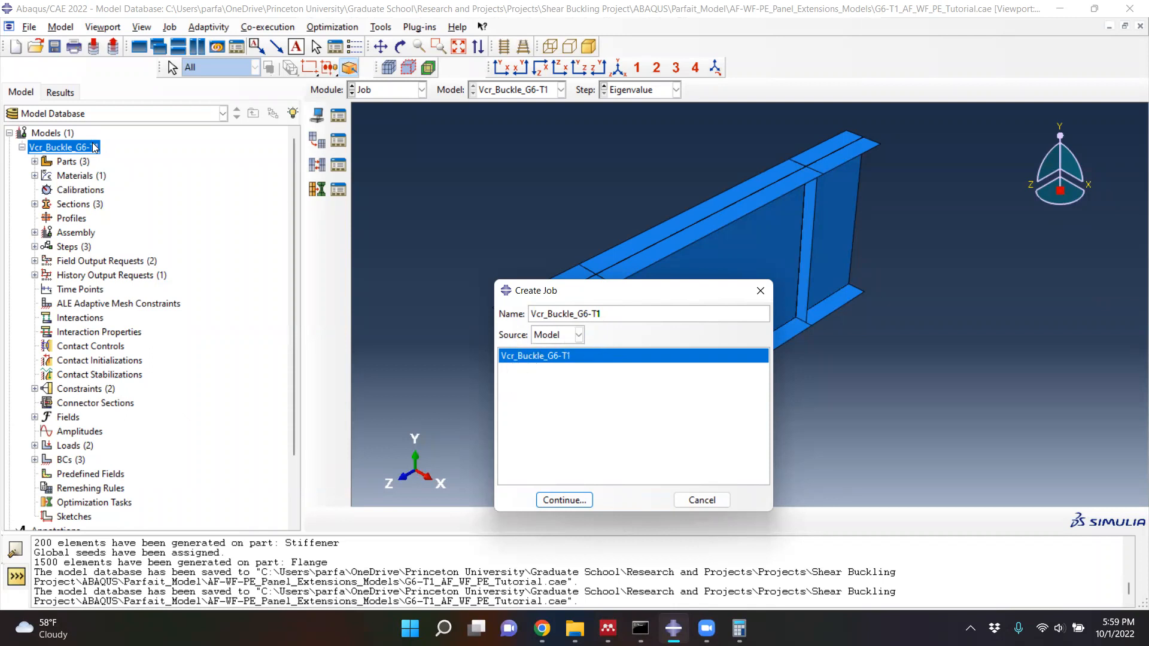
pyautogui.click(574, 505)
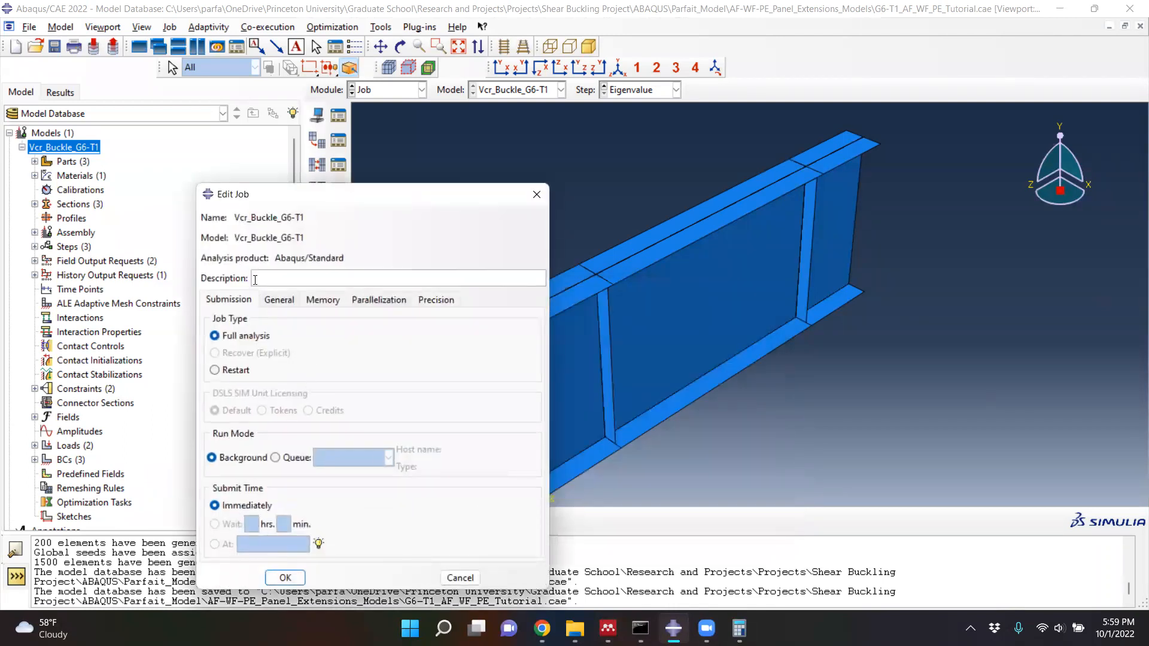
# - Enter the job description "Eigenvalue Analysis, Pure shear of panel extension model. G6-T1"
pyautogui.click(254, 279)
pyautogui.write('Eigenvalue Analysis, Pure shea')
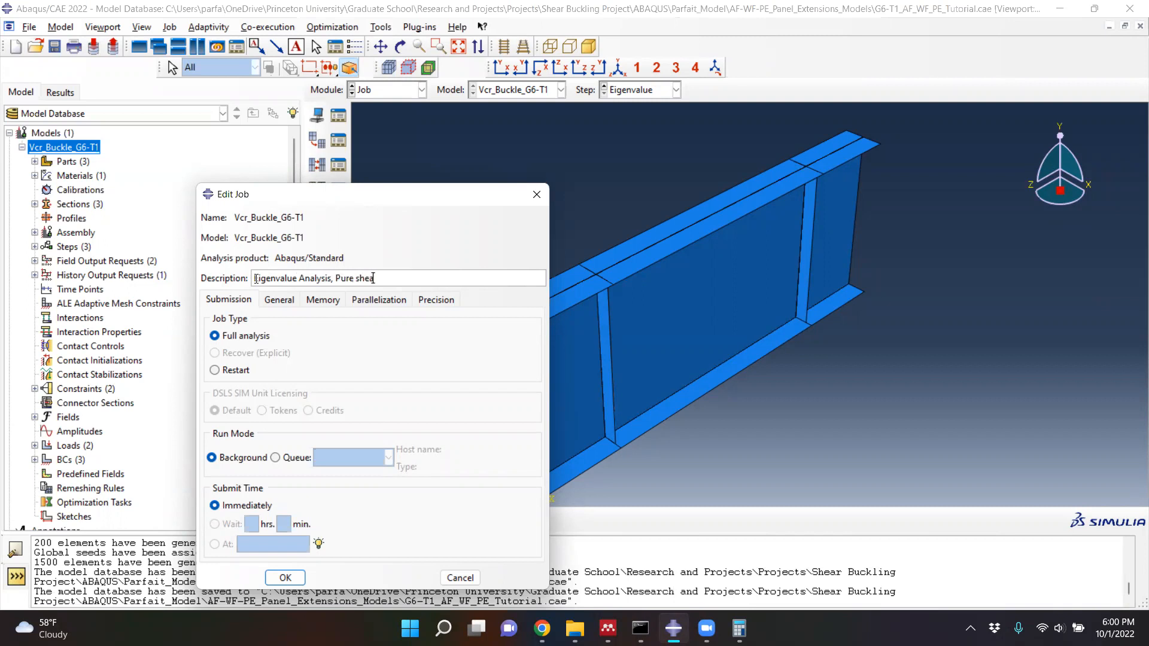
pyautogui.write('r of panel extension model. G6-T1')
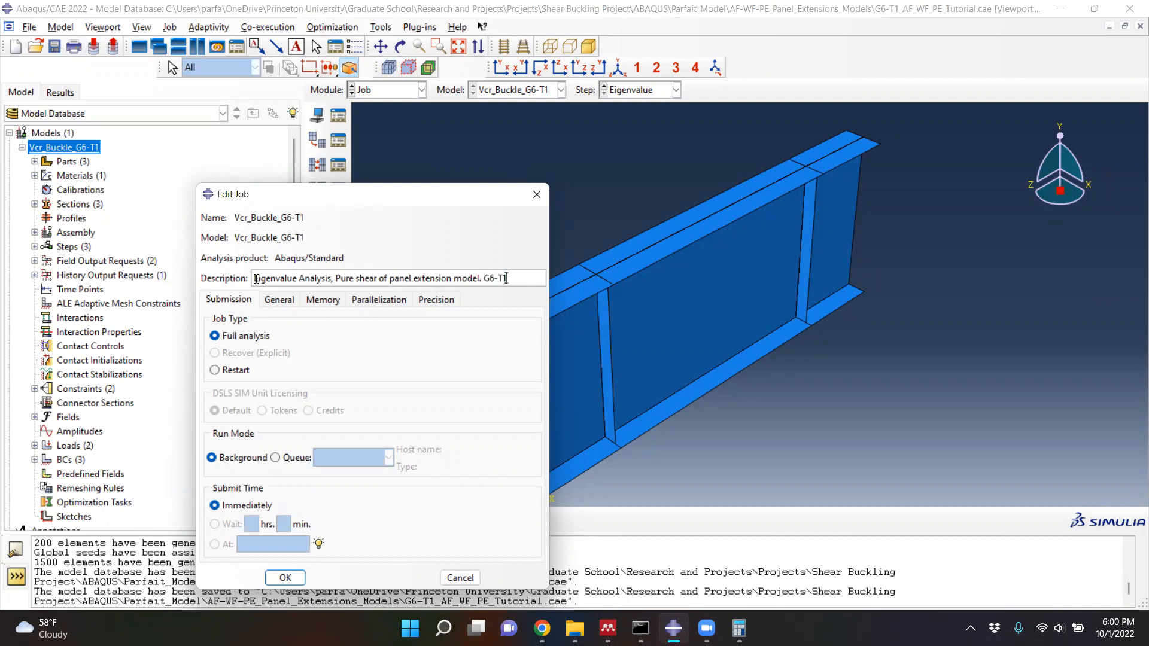
pyautogui.write(', D=1.27m,')
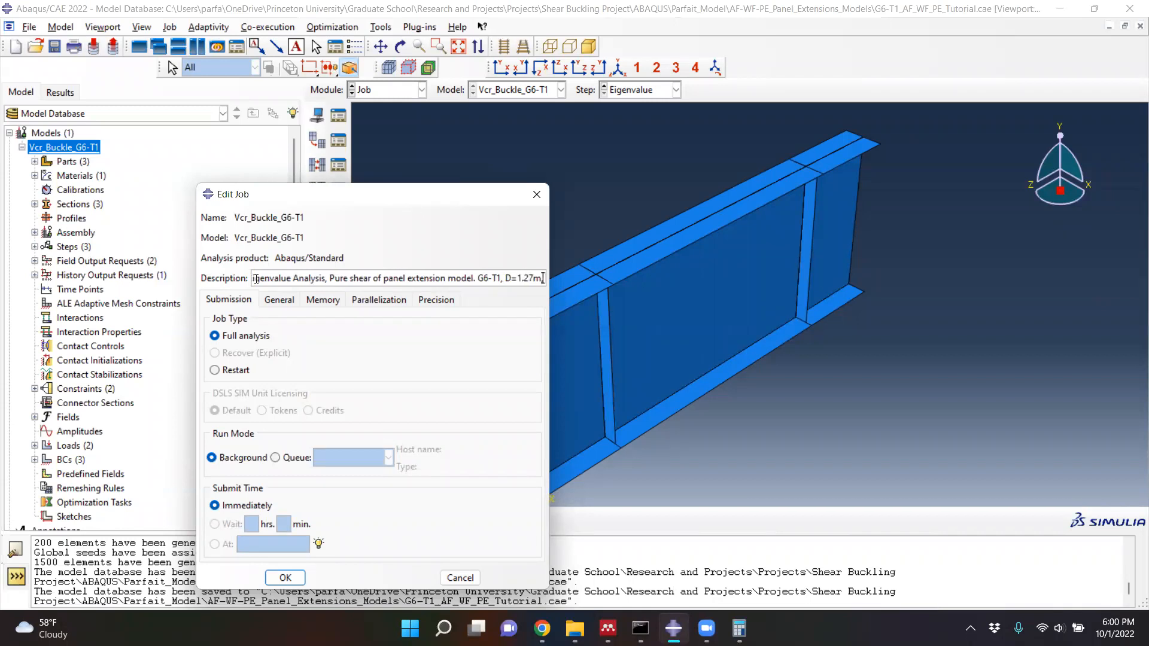
pyautogui.write(' t')
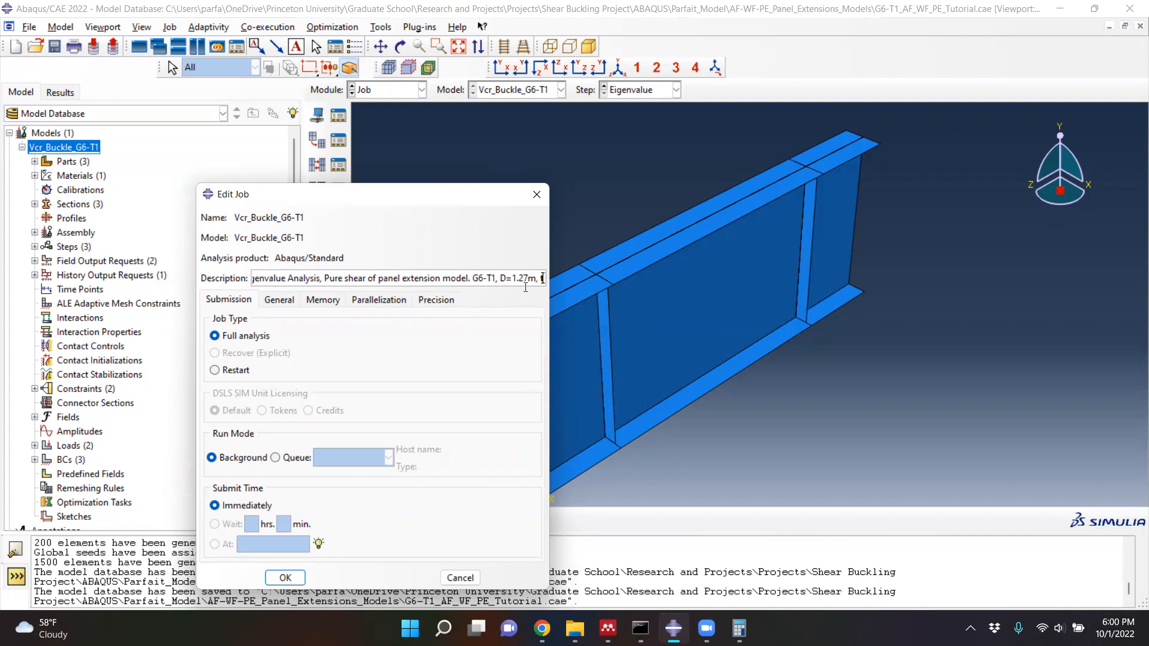
# - Extend the job description with the web dimensions ", D=1.27m, tw=4.9mm,"
pyautogui.write('w')
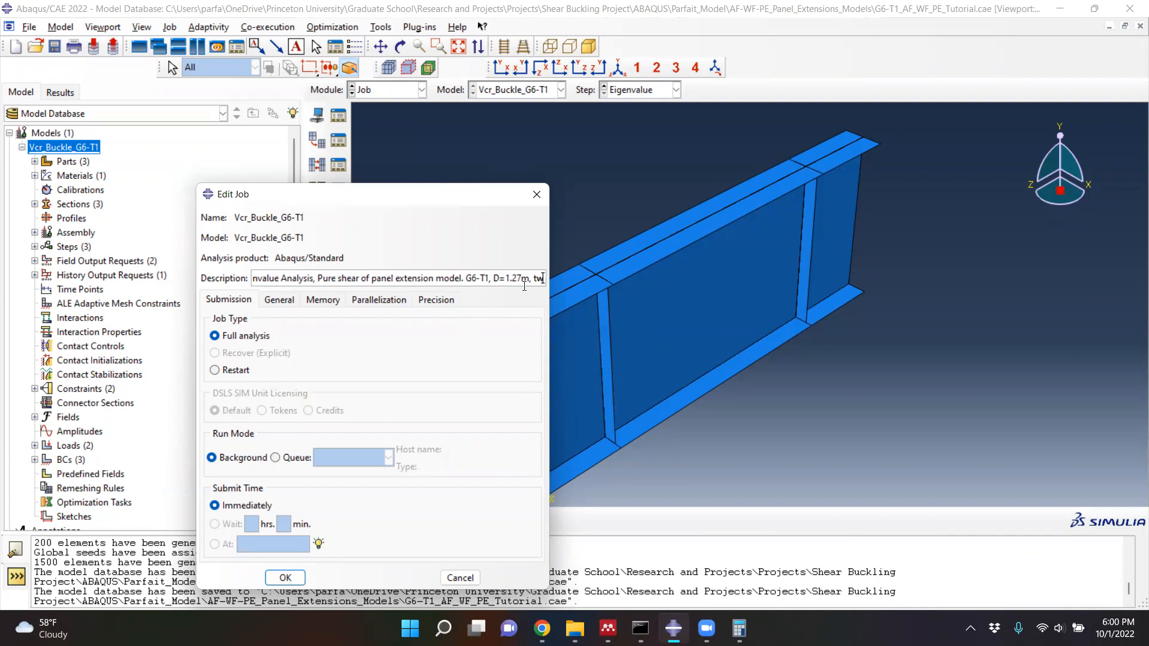
pyautogui.write('=4.9mm')
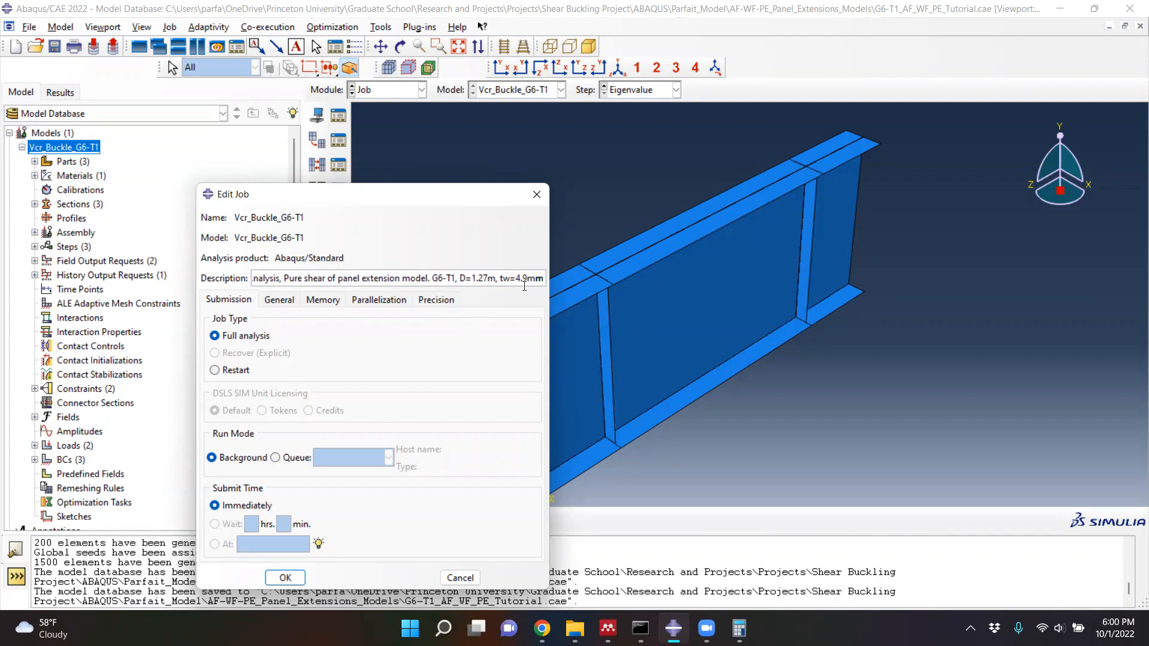
pyautogui.write(',')
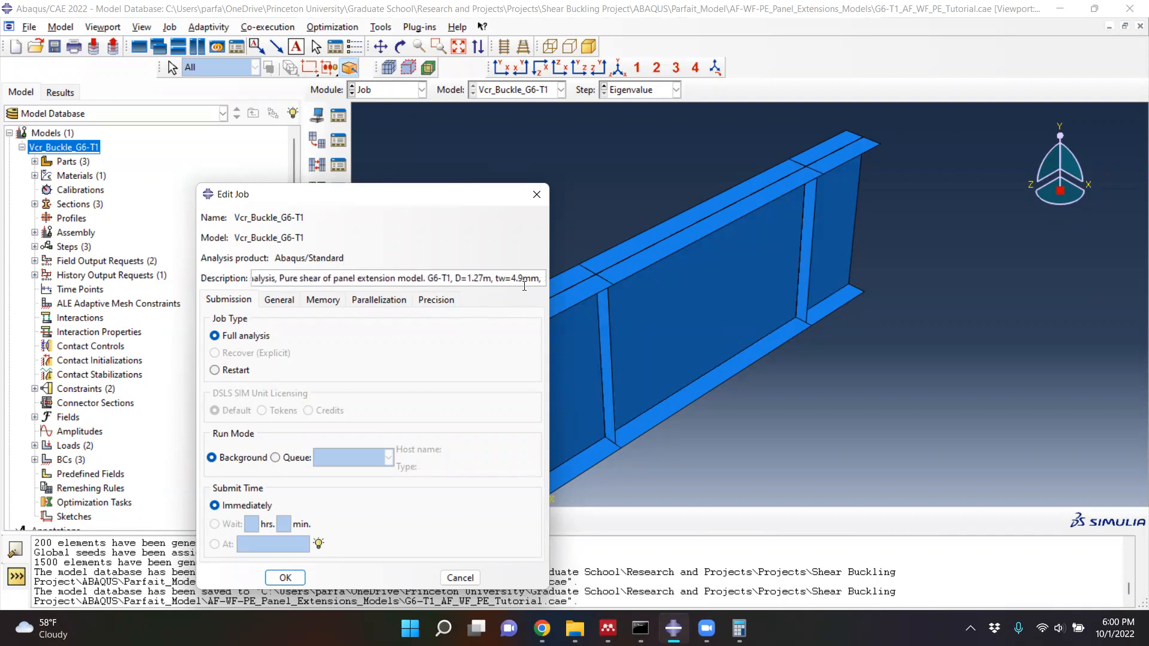
pyautogui.write(' a=')
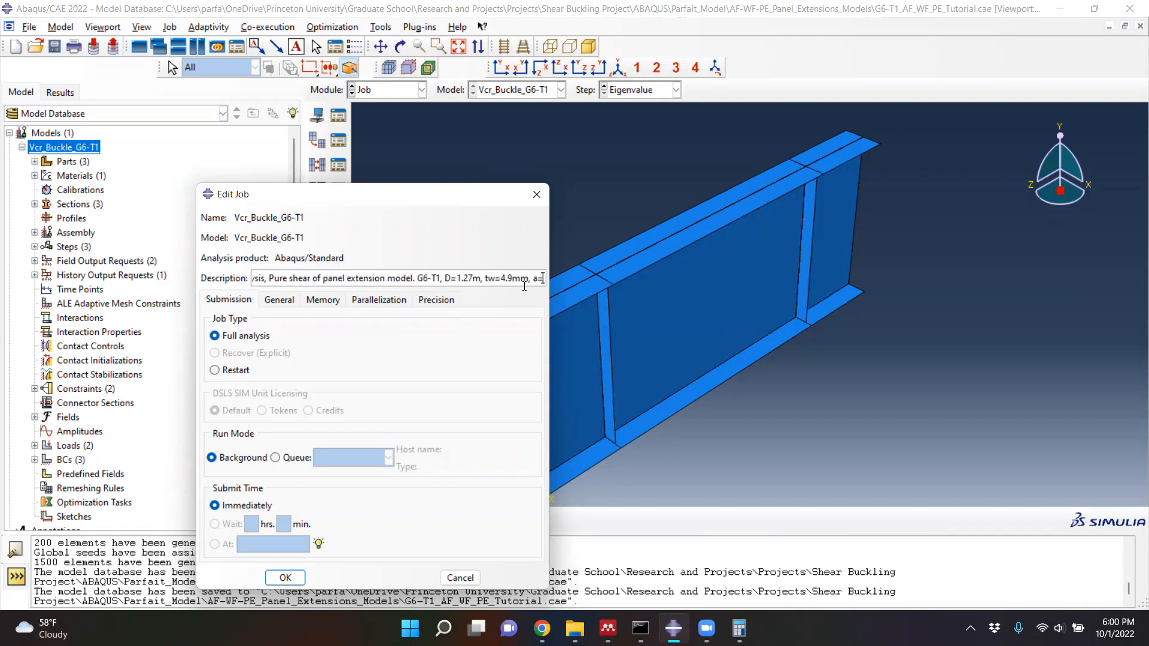
pyautogui.write('1.90')
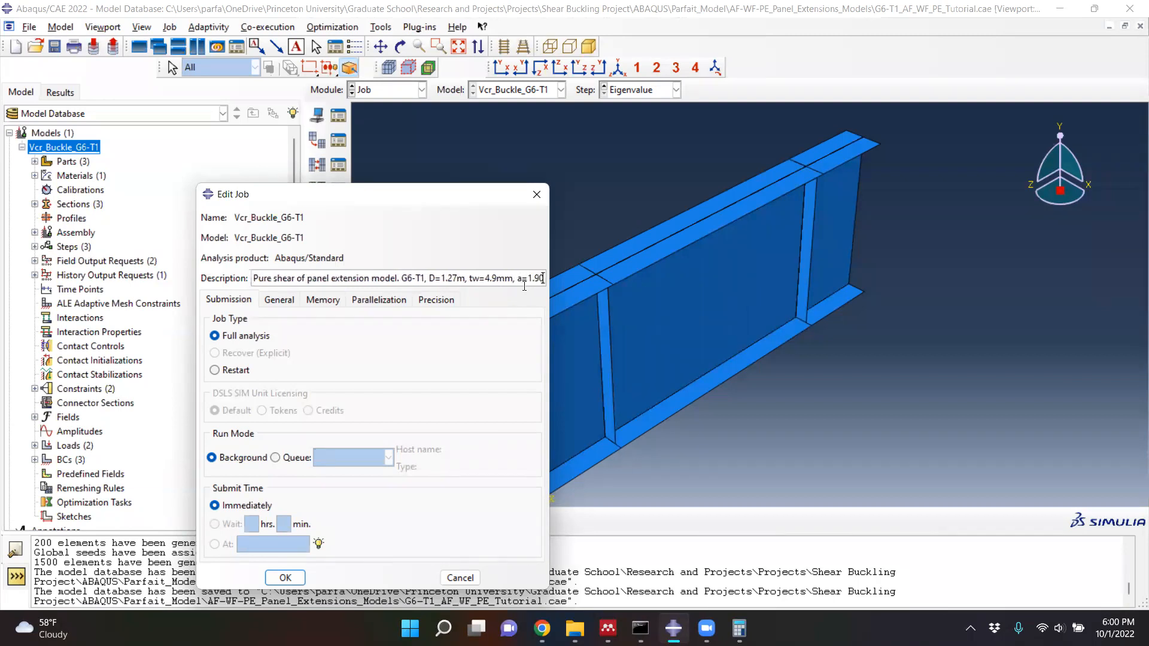
pyautogui.write('m')
# - Complete the job description with the panel length and elastic modulus, "a=1.905m, E=210GPa"
pyautogui.press('BackSpace')
pyautogui.write('5m')
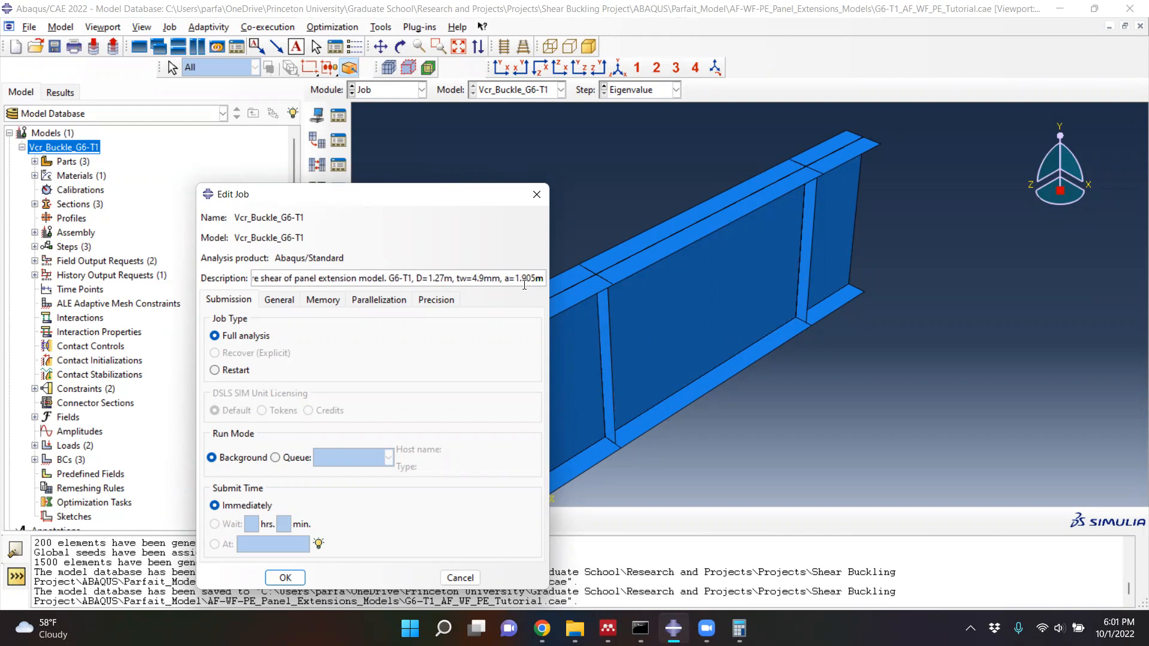
pyautogui.write(', E')
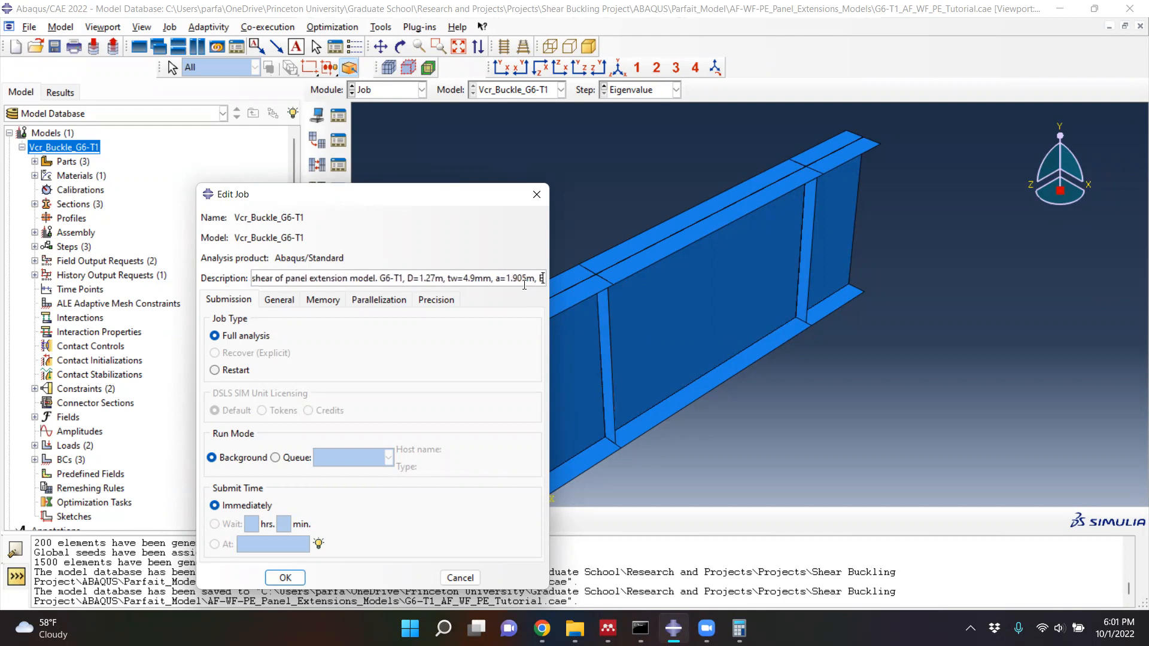
pyautogui.write('=')
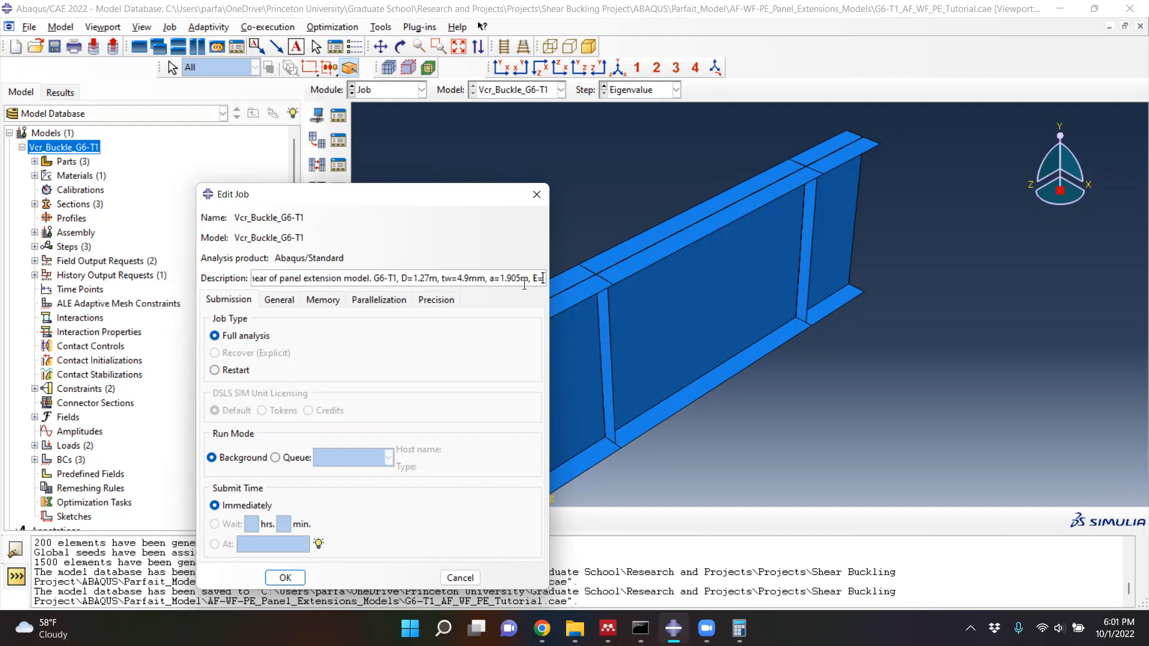
pyautogui.write('210')
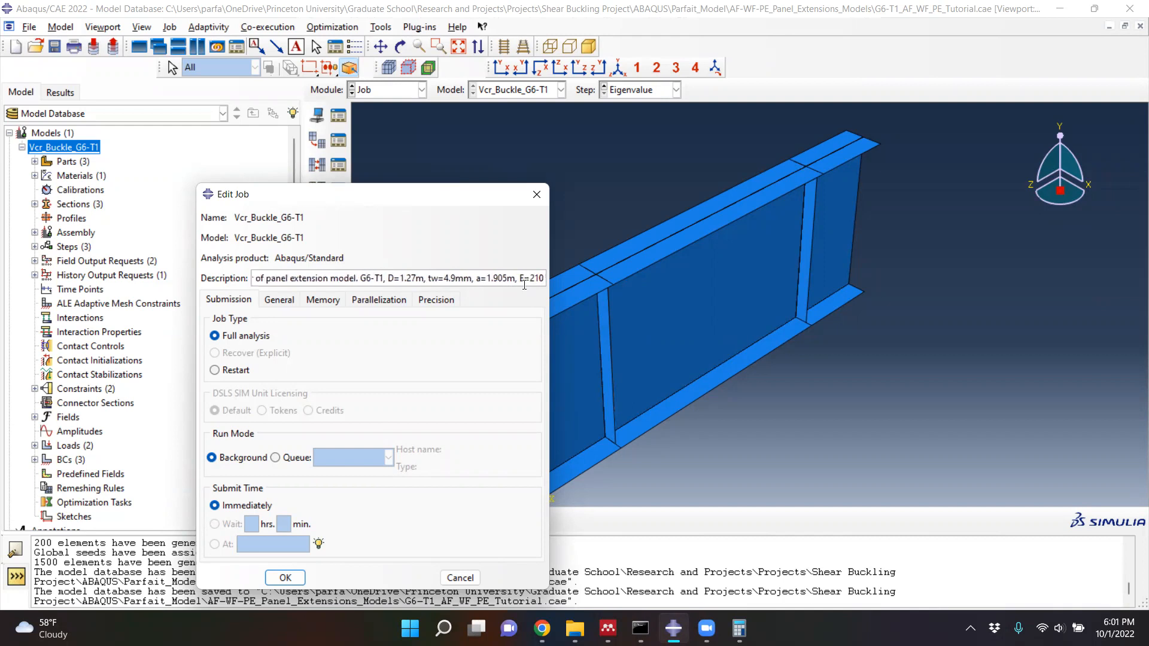
pyautogui.write('GPa')
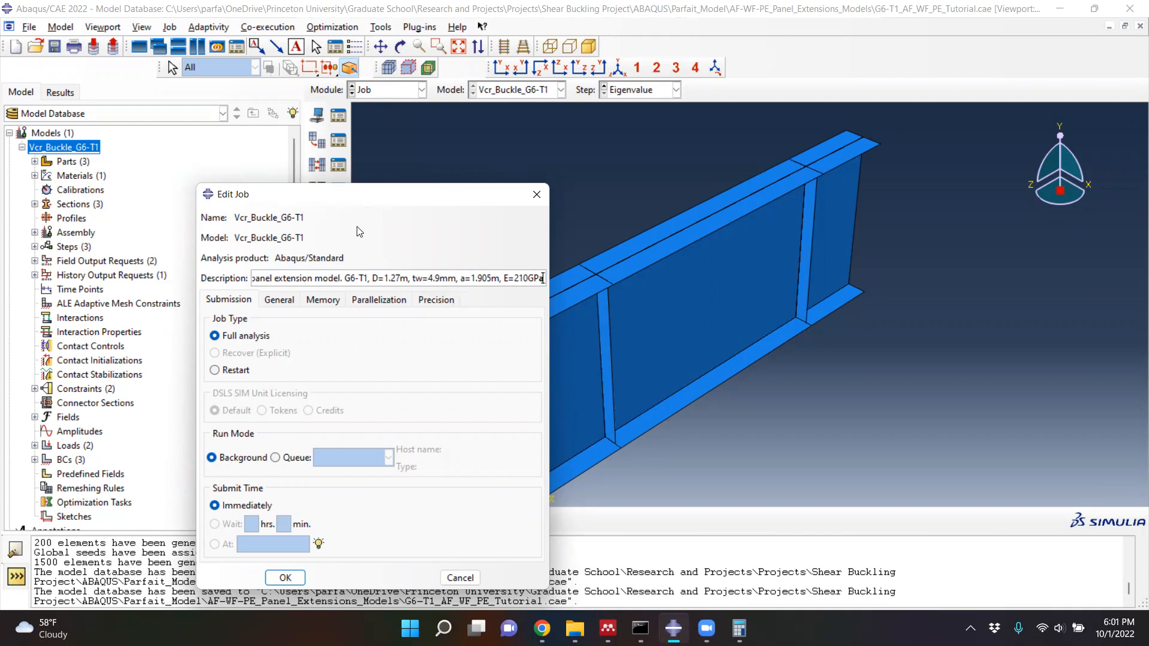
# - Enable multiple processors for the job with 4 processors, keep the default general, memory and precision settings, and finish creating the job
pyautogui.moveTo(356, 195); pyautogui.dragTo(366, 100)
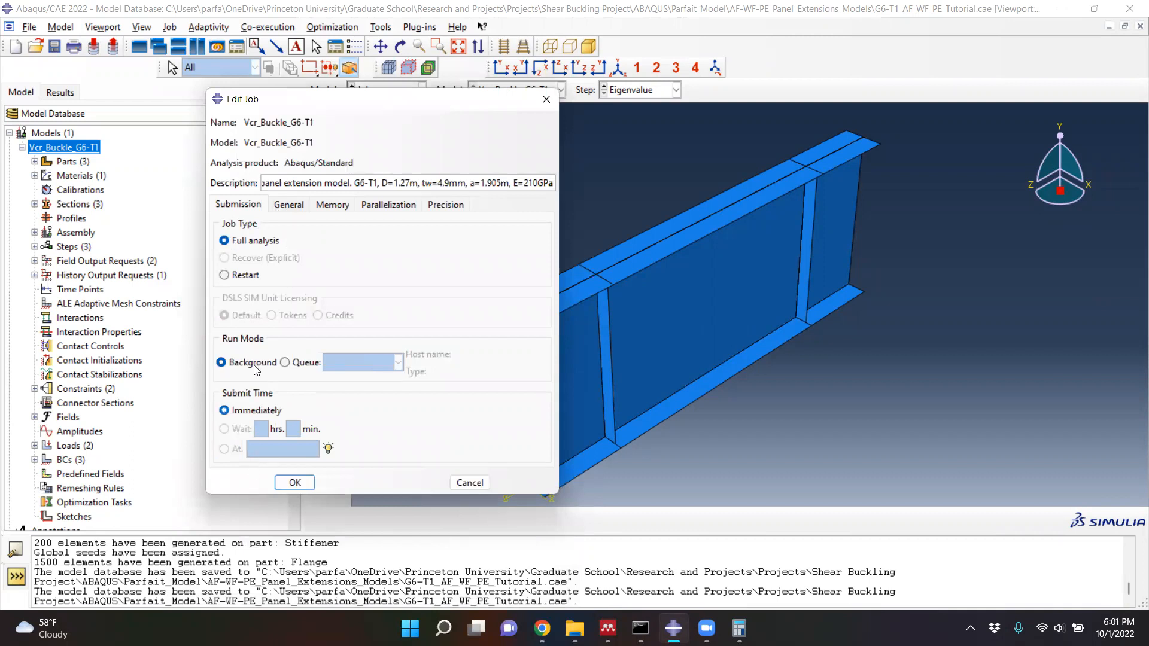
pyautogui.click(295, 206)
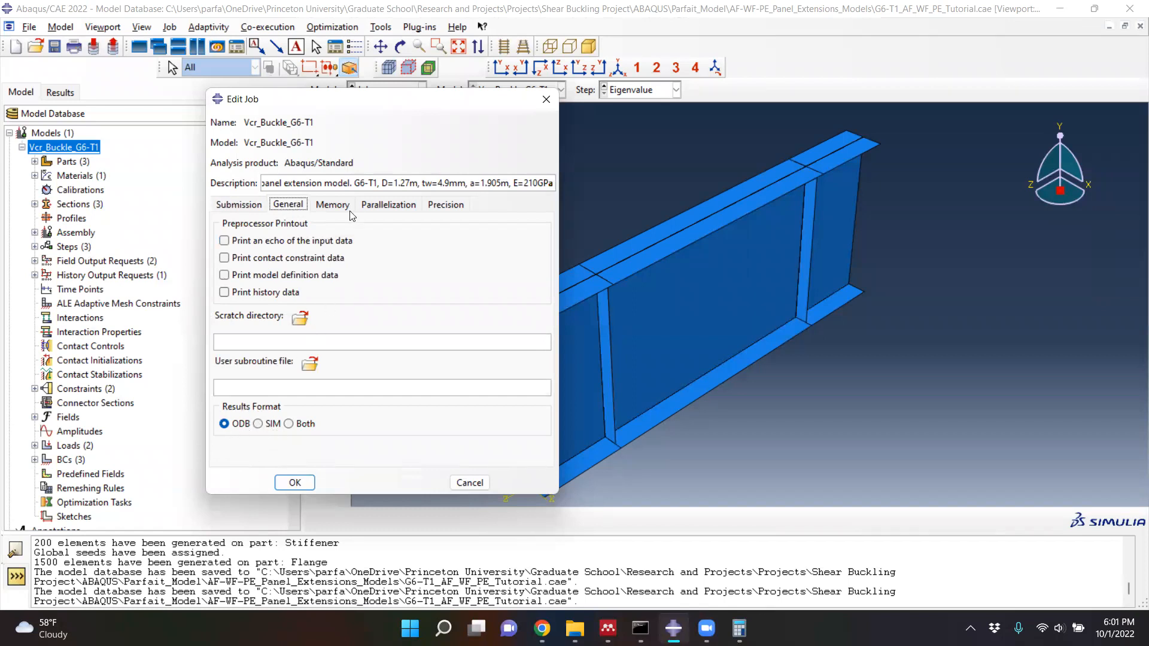
pyautogui.click(329, 208)
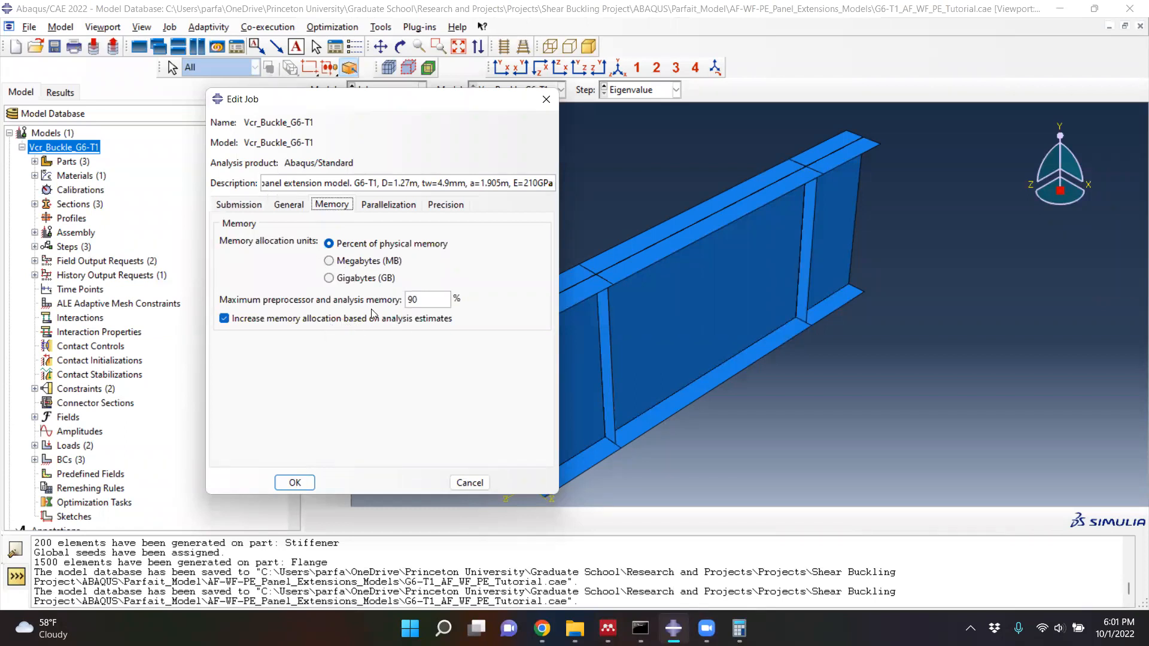
pyautogui.moveTo(430, 300); pyautogui.dragTo(389, 301)
pyautogui.click(379, 203)
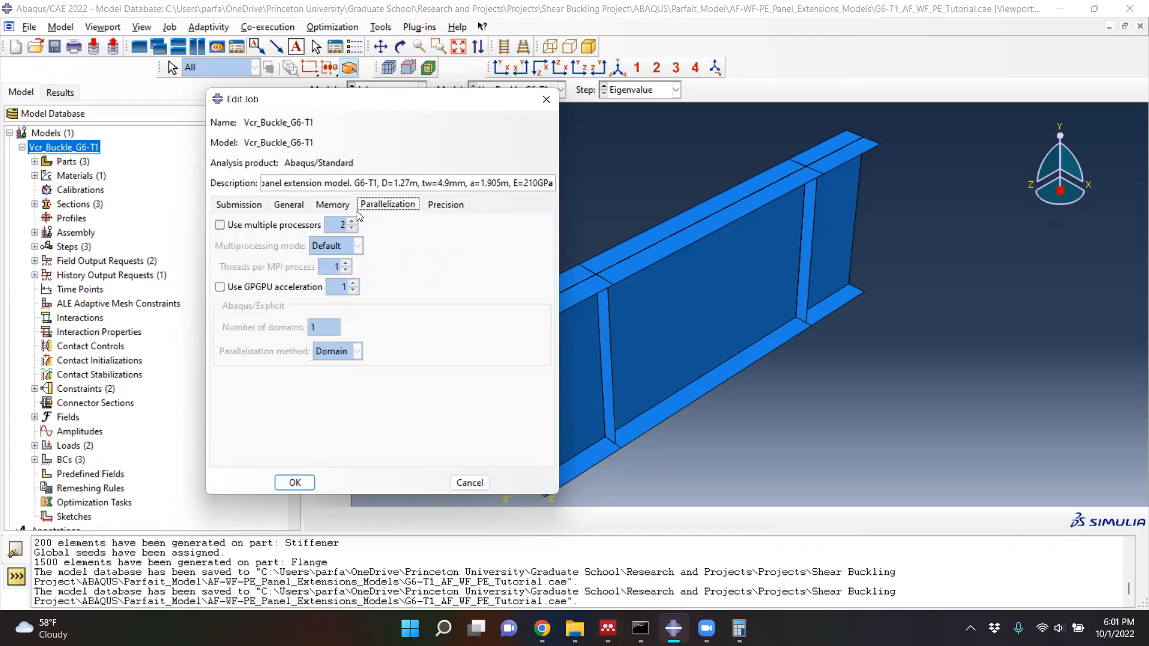
pyautogui.click(221, 225)
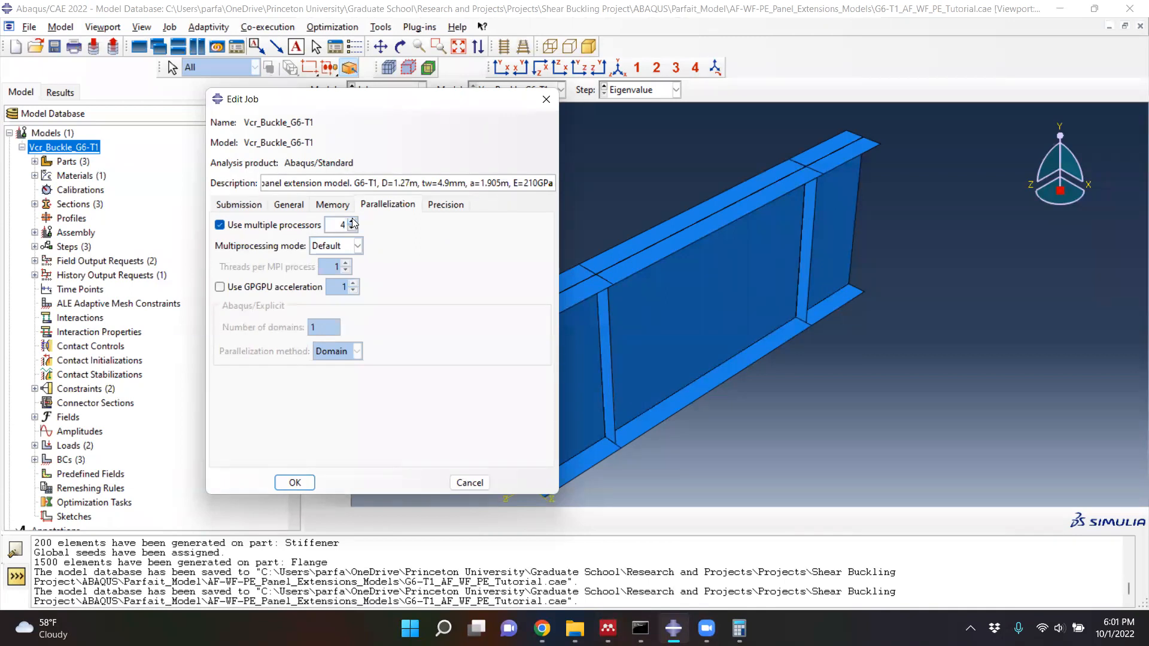
pyautogui.click(445, 205)
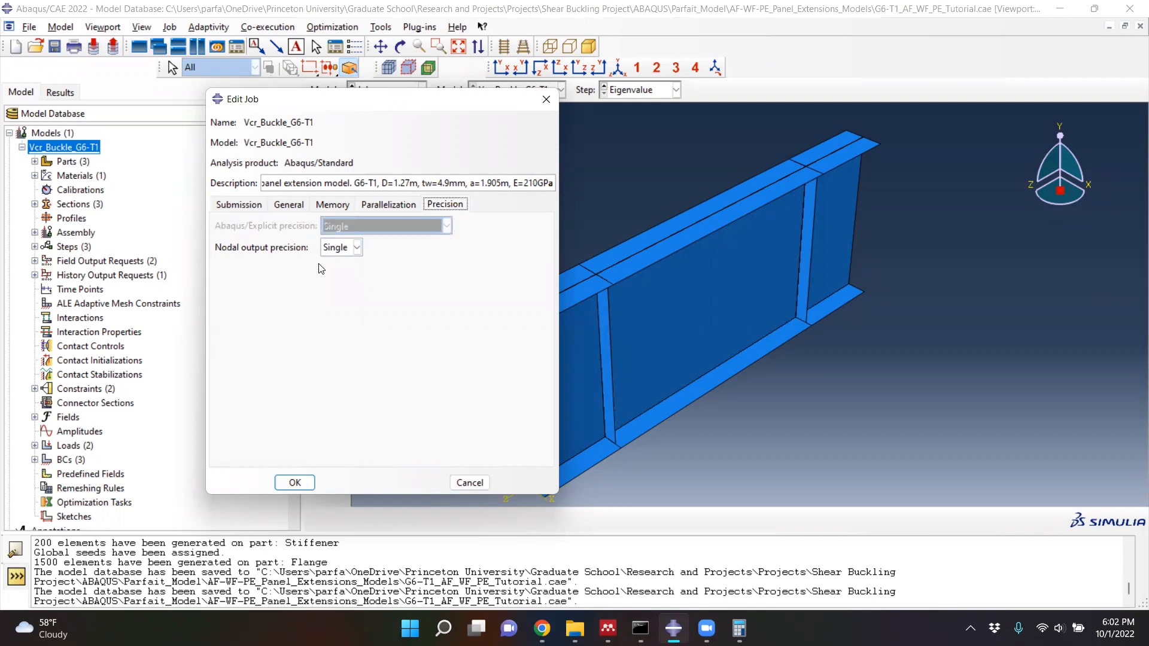
pyautogui.click(302, 488)
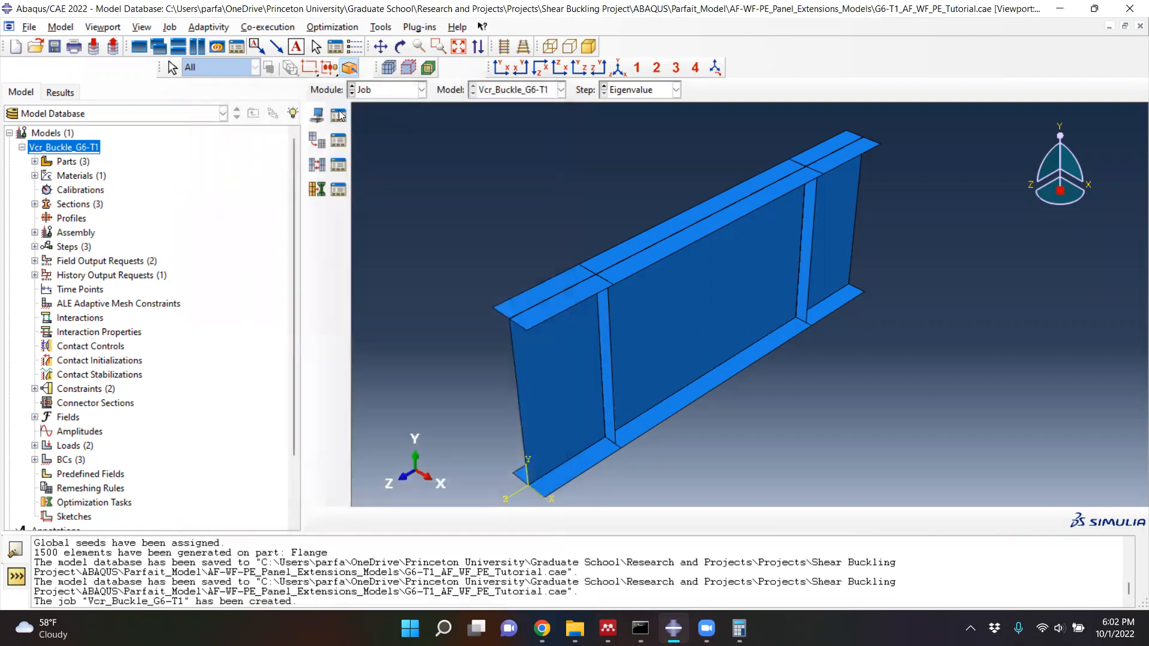
# - Review the Vcr_Buckle_G6-T1 job and its settings in the Job Manager without changing anything, and close the manager
pyautogui.click(340, 114)
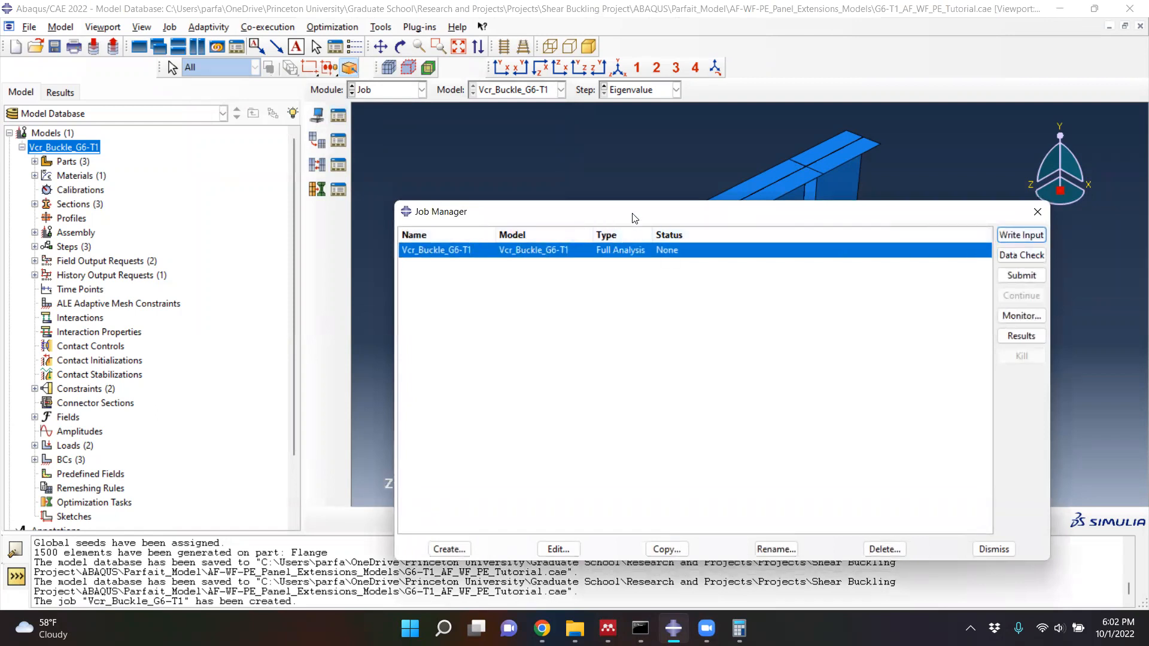
pyautogui.moveTo(635, 212); pyautogui.dragTo(553, 146)
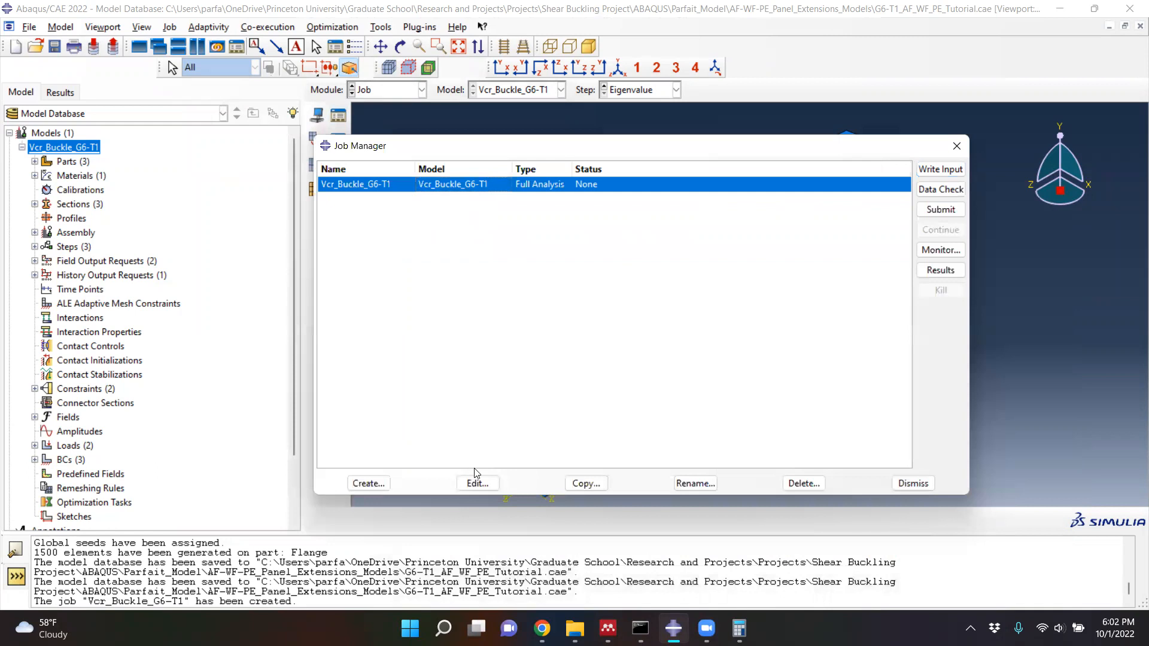
pyautogui.click(478, 484)
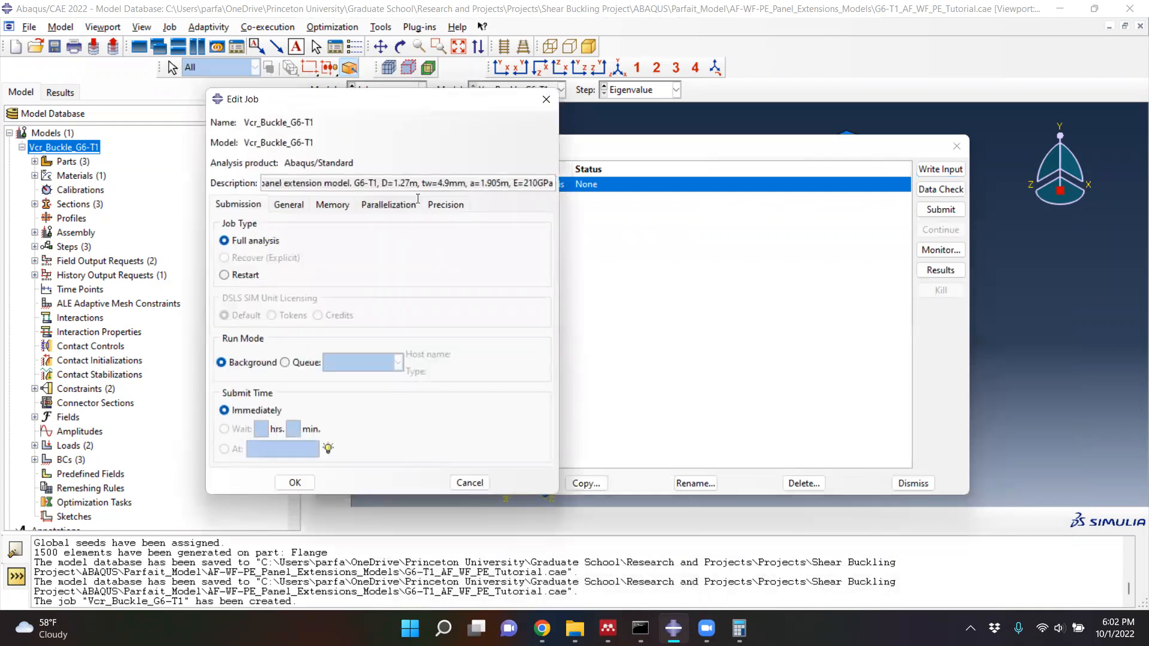
pyautogui.click(471, 482)
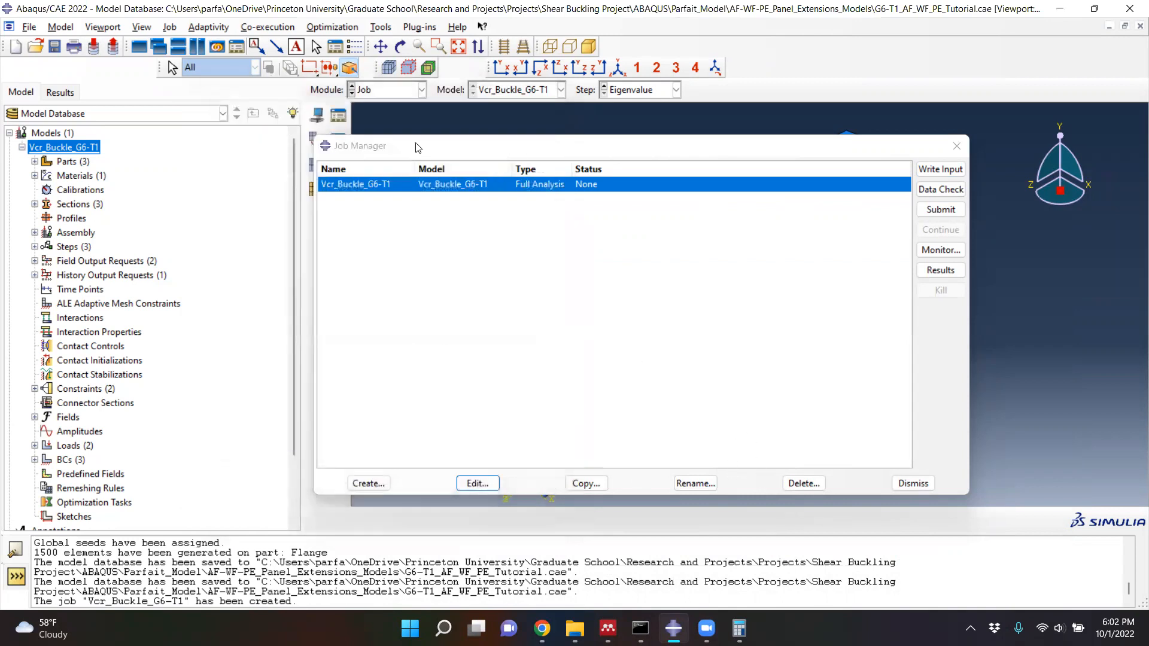
pyautogui.click(452, 155)
pyautogui.moveTo(451, 155); pyautogui.dragTo(509, 187)
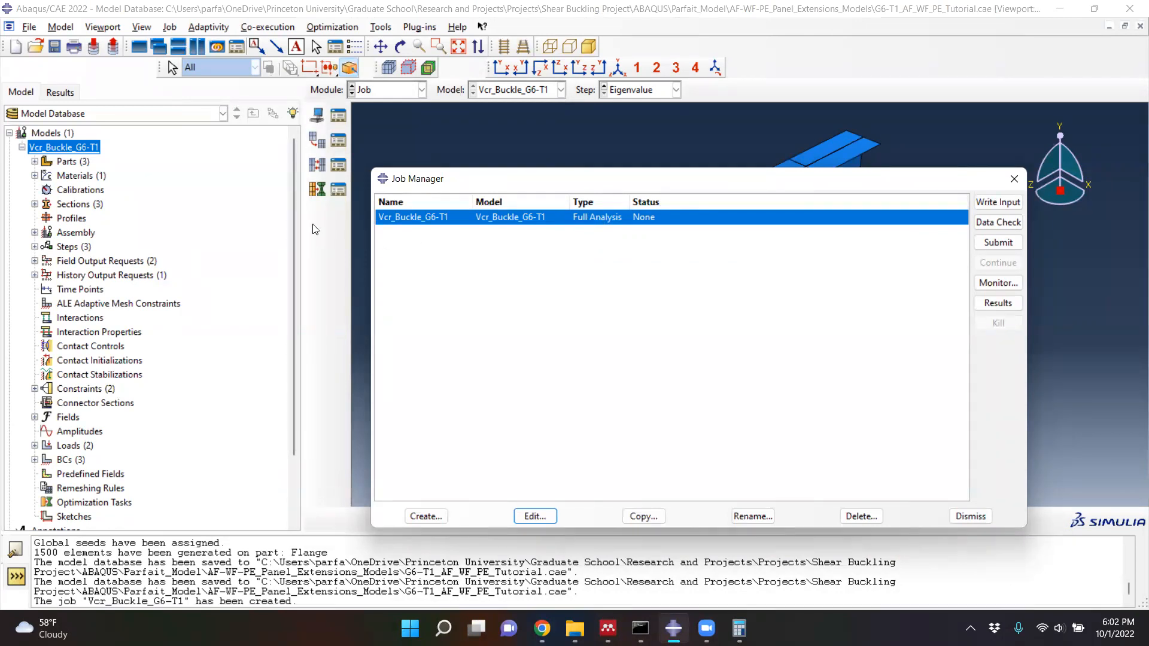
pyautogui.click(294, 215)
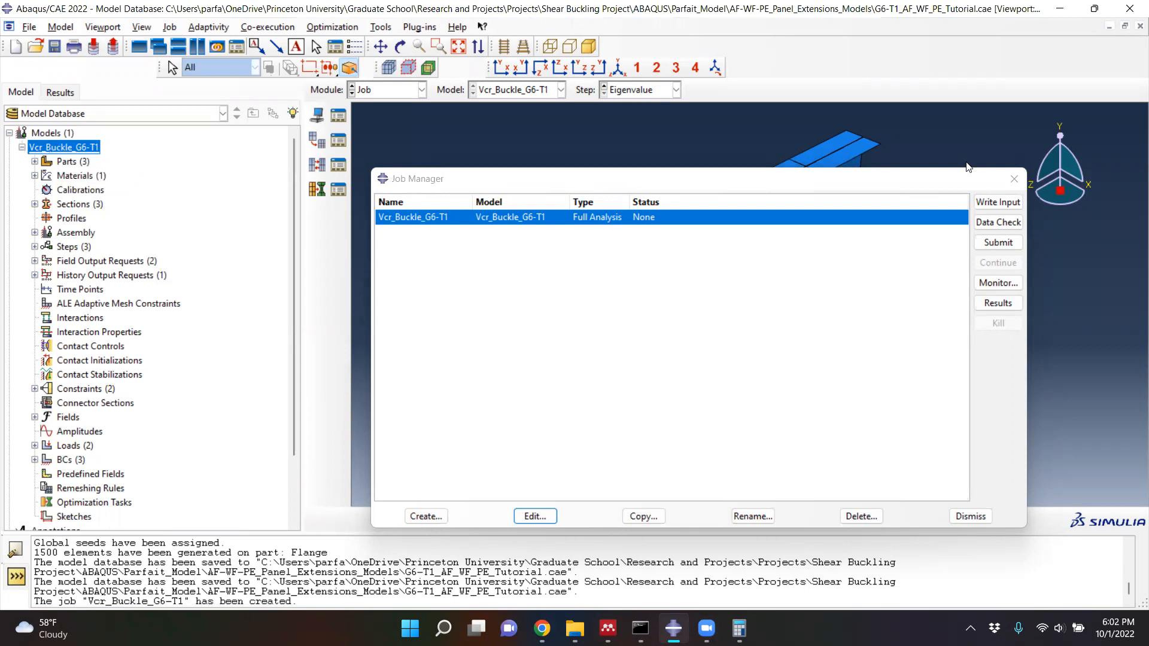
pyautogui.click(1014, 178)
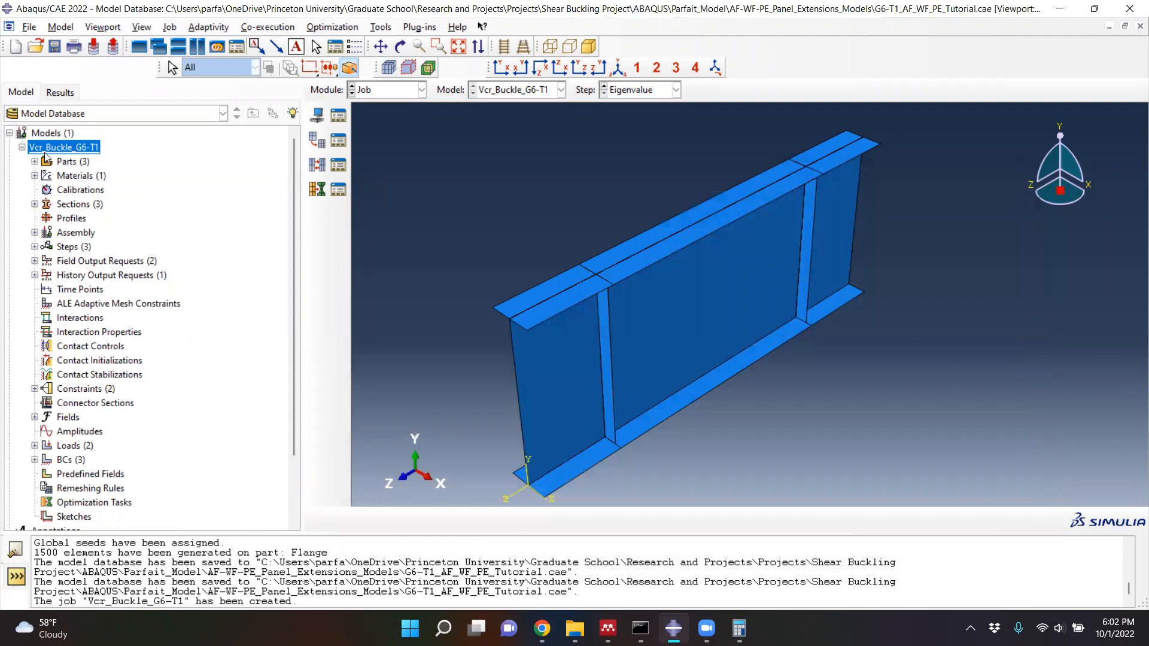
# - Open the keyword editor for the Vcr_Buckle_G6-T1 model and enlarge its window to show more of the keyword blocks
pyautogui.scroll(-2, 90, 299)
pyautogui.scroll(2, 96, 379)
pyautogui.doubleClick(41, 146)
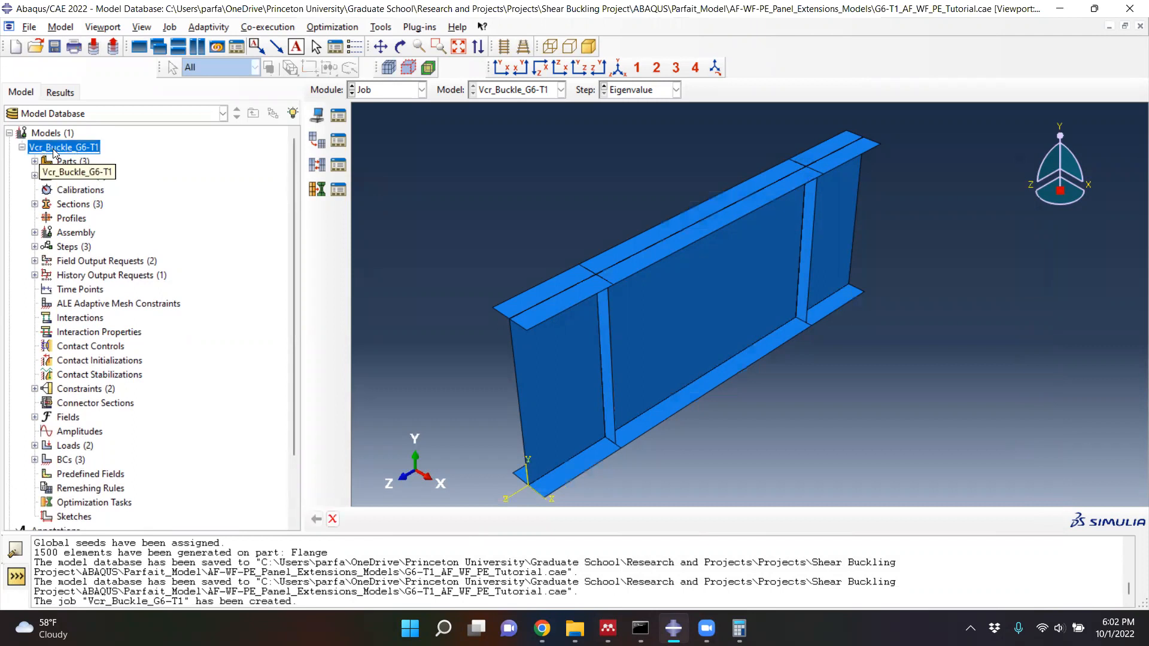
pyautogui.rightClick(53, 149)
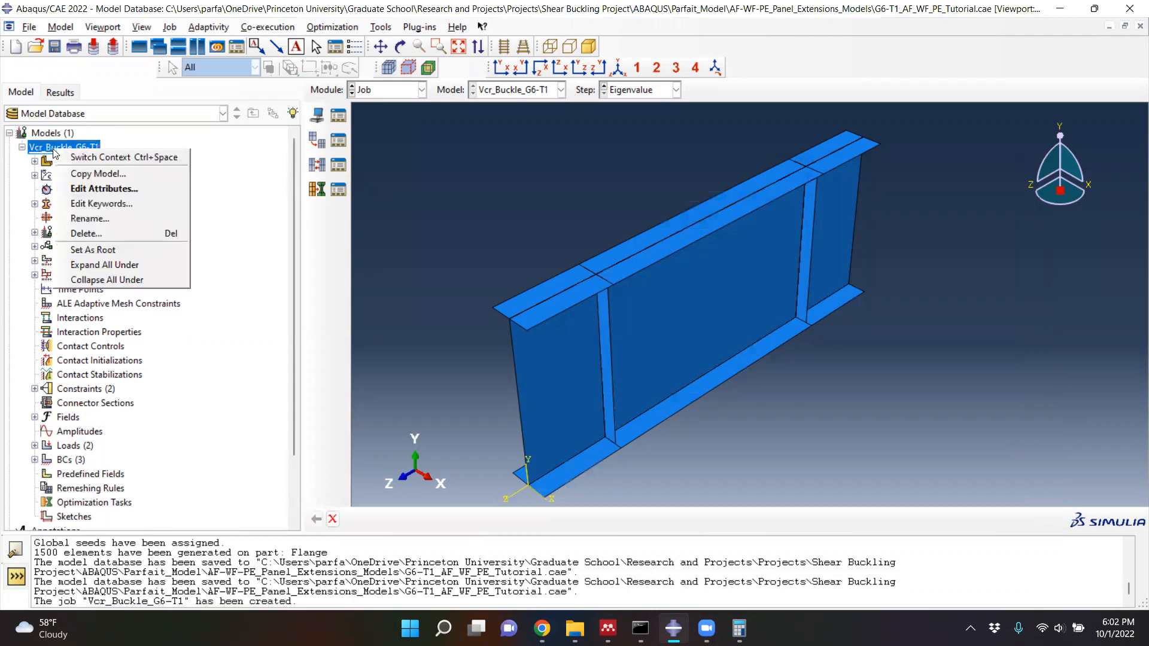
pyautogui.click(98, 204)
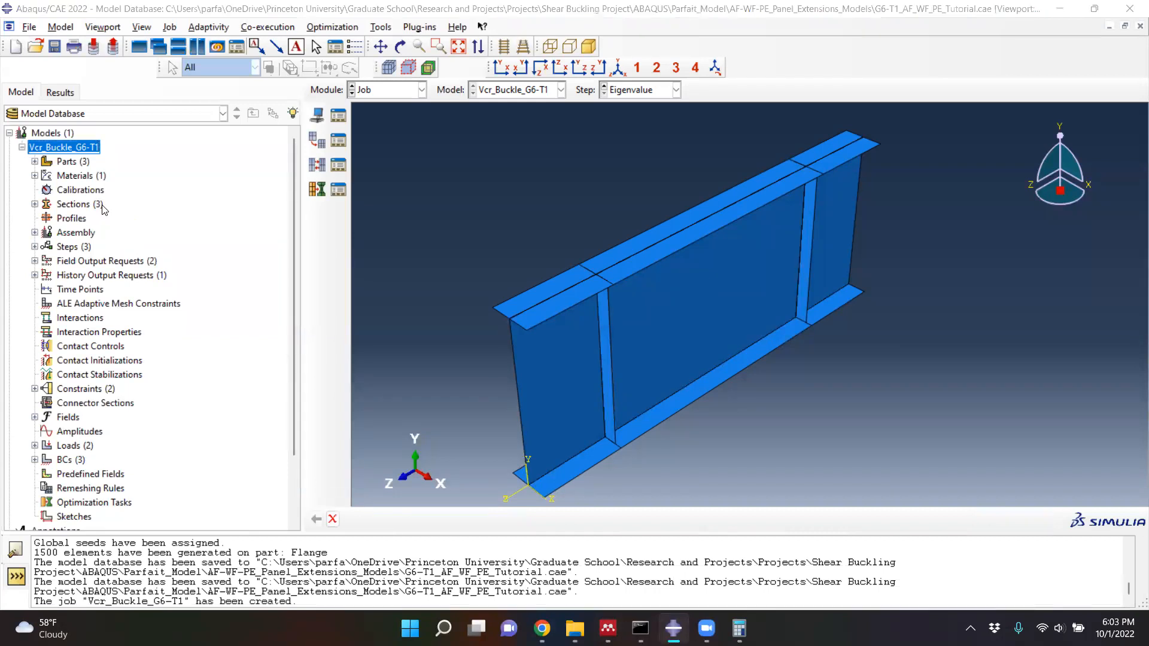
pyautogui.moveTo(209, 84); pyautogui.dragTo(318, 66)
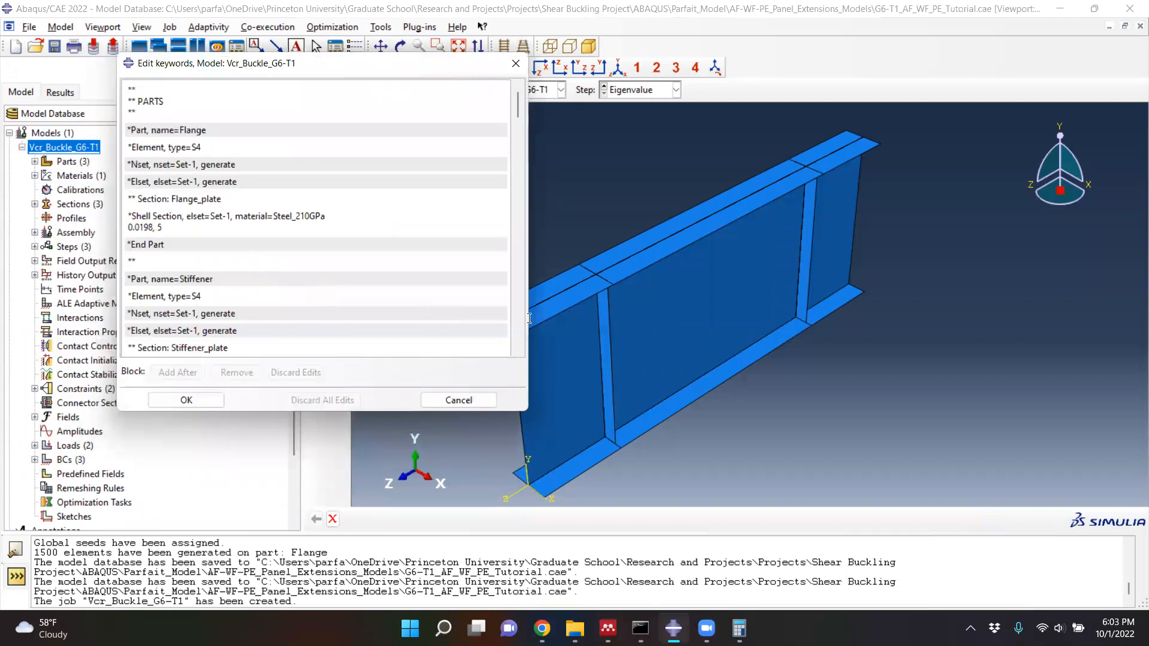
pyautogui.moveTo(526, 413); pyautogui.dragTo(644, 460)
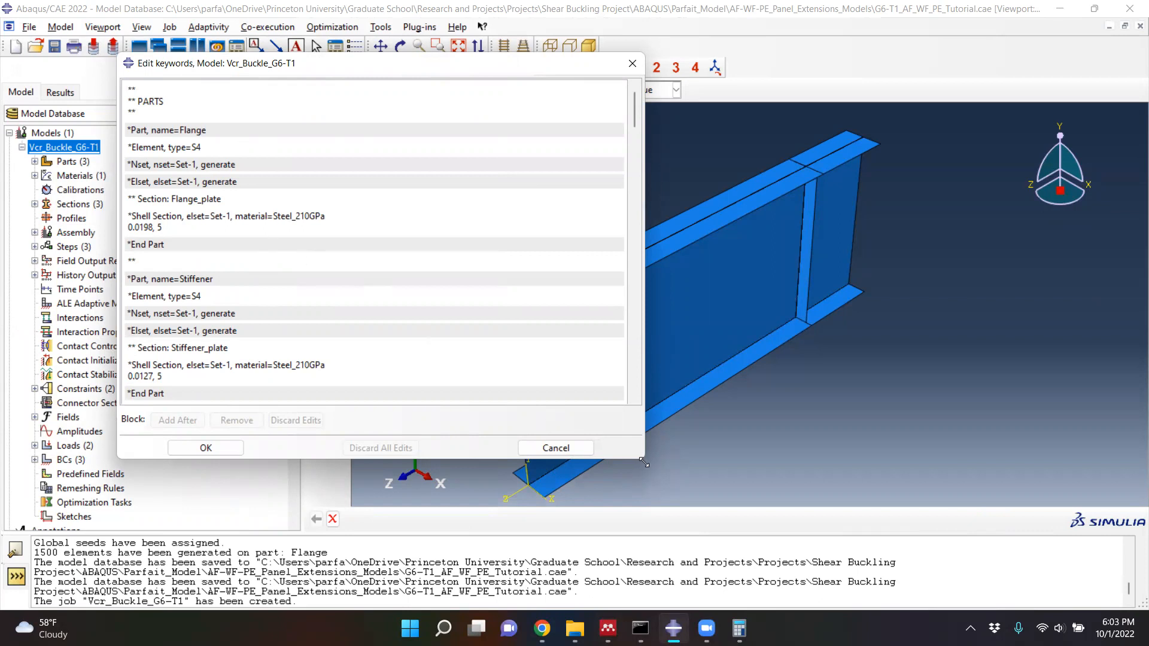
pyautogui.moveTo(644, 462); pyautogui.dragTo(699, 513)
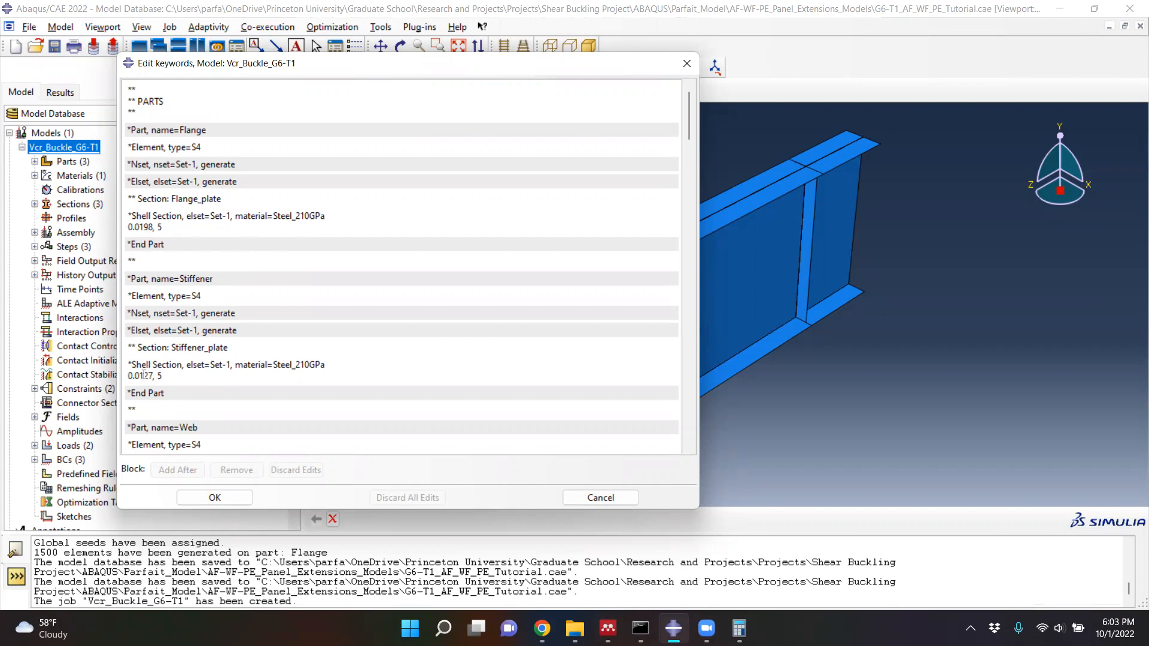
# - Examine the keywords for the shell sections, assembly instances, tie constraints, steel material, initial boundary conditions and Static General step
pyautogui.scroll(-1, 153, 375)
pyautogui.scroll(-2, 154, 375)
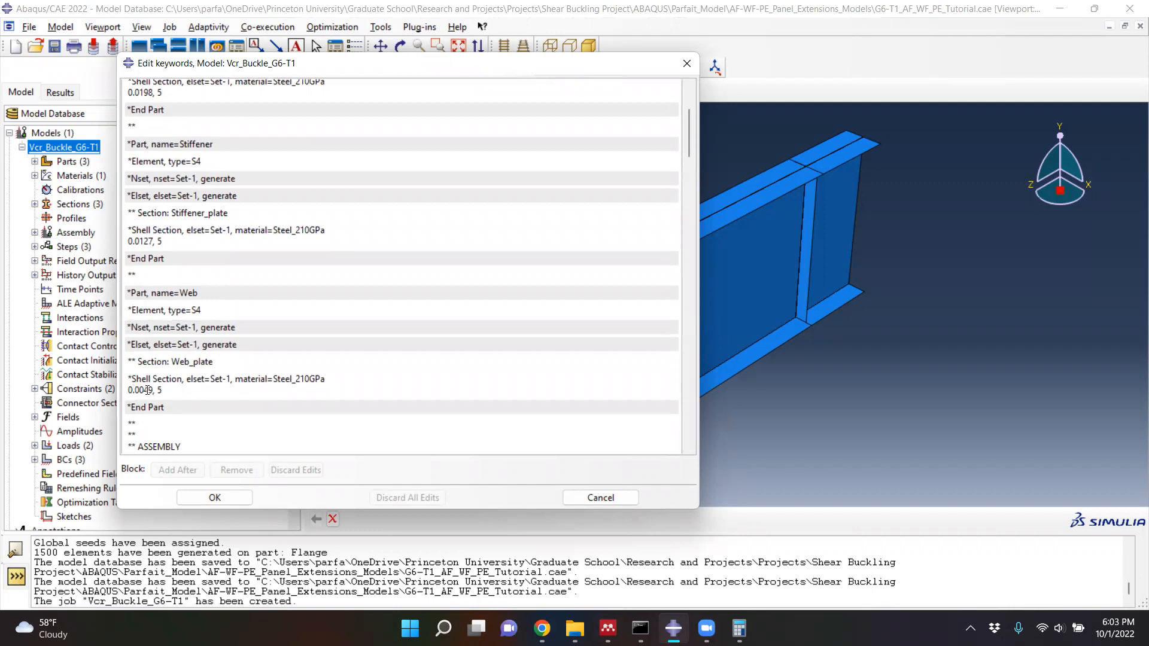
pyautogui.scroll(-6, 148, 390)
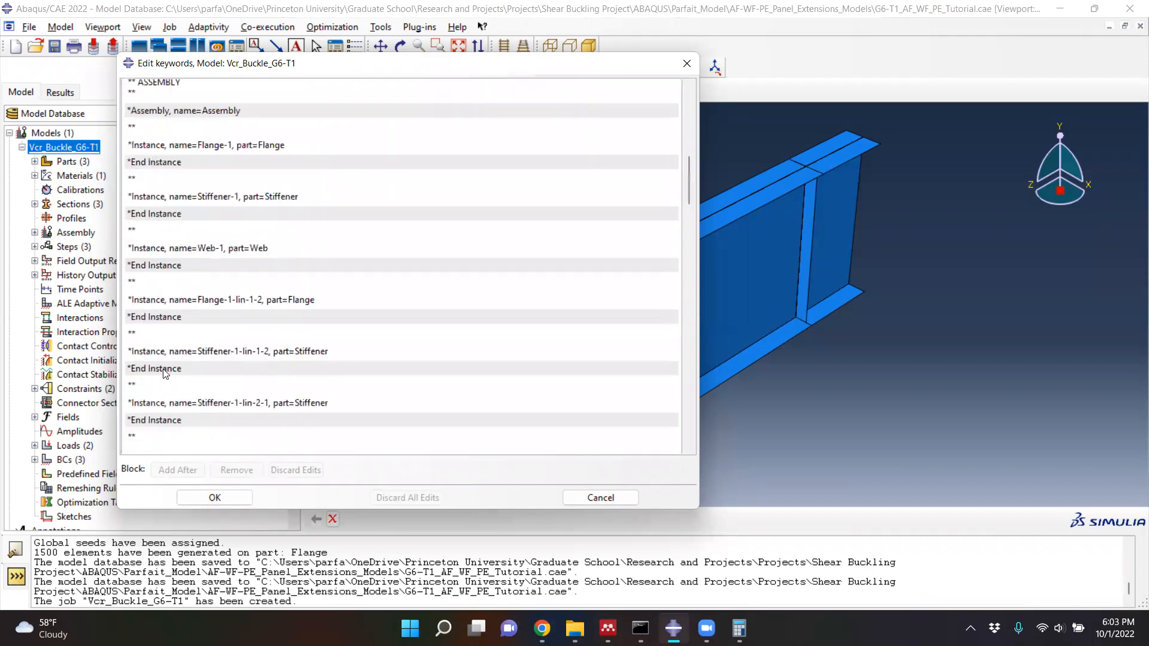
pyautogui.scroll(-8, 166, 374)
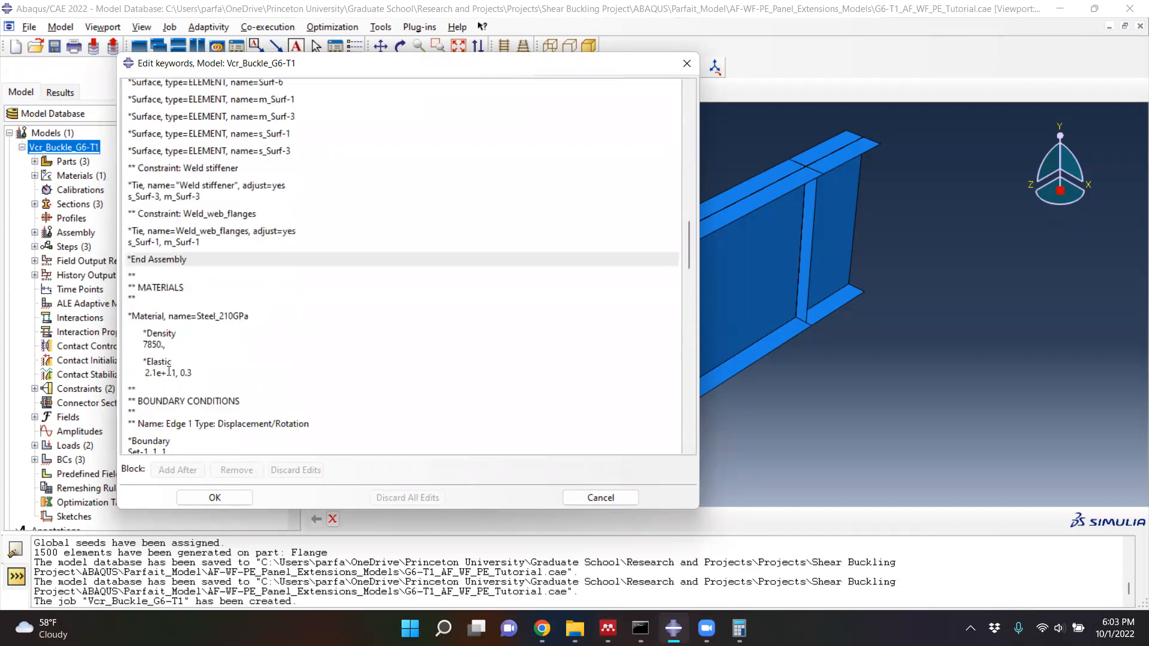
pyautogui.scroll(2, 193, 139)
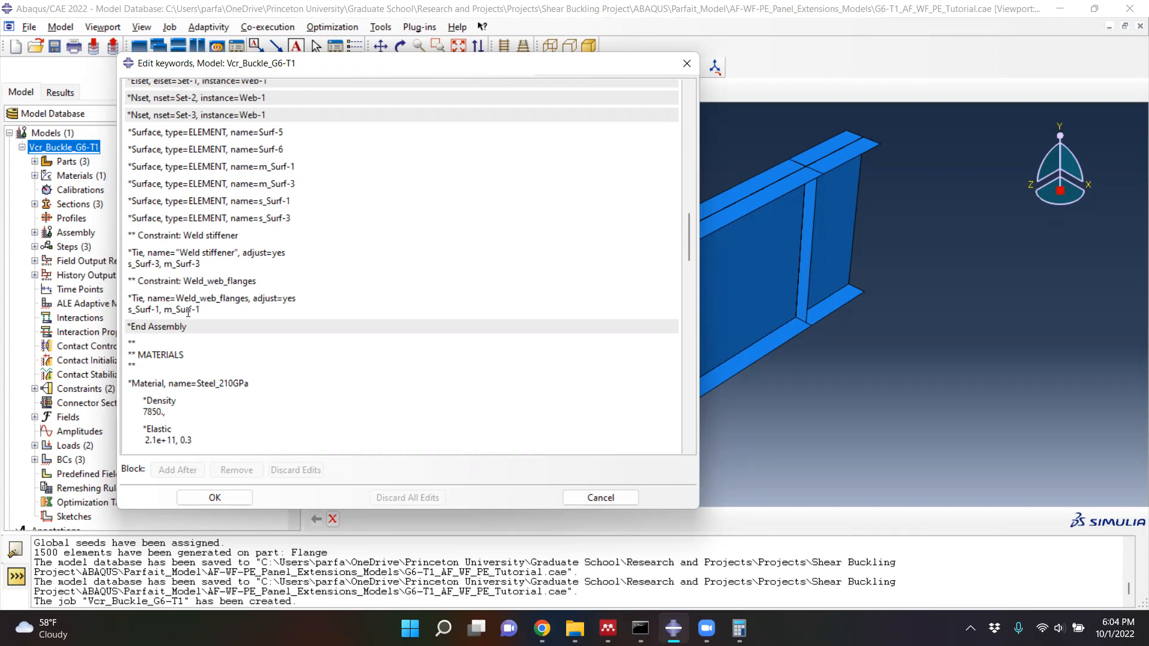
pyautogui.scroll(-5, 188, 311)
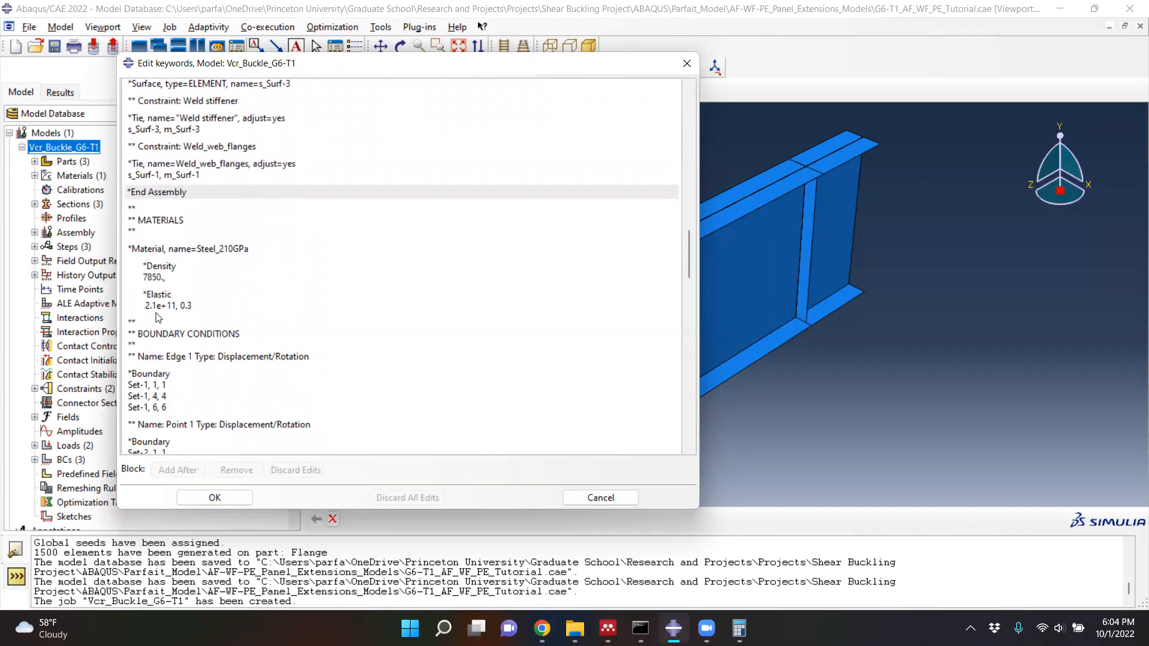
pyautogui.scroll(-5, 187, 325)
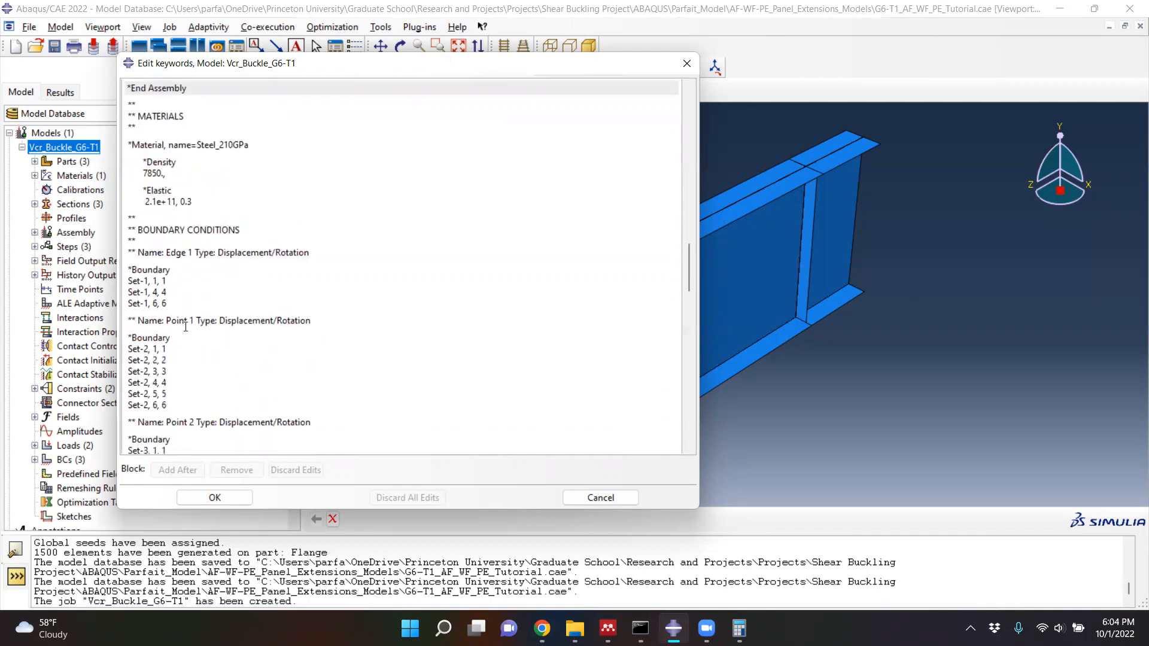
pyautogui.scroll(-2, 160, 320)
pyautogui.scroll(-1, 159, 320)
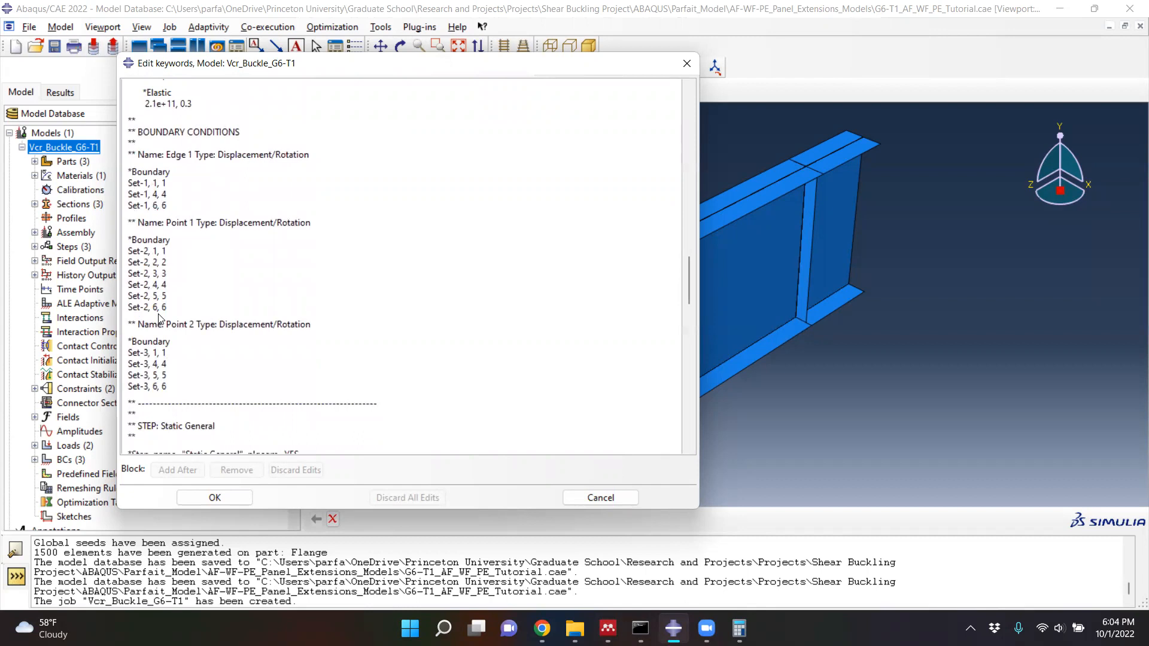
pyautogui.scroll(-5, 158, 209)
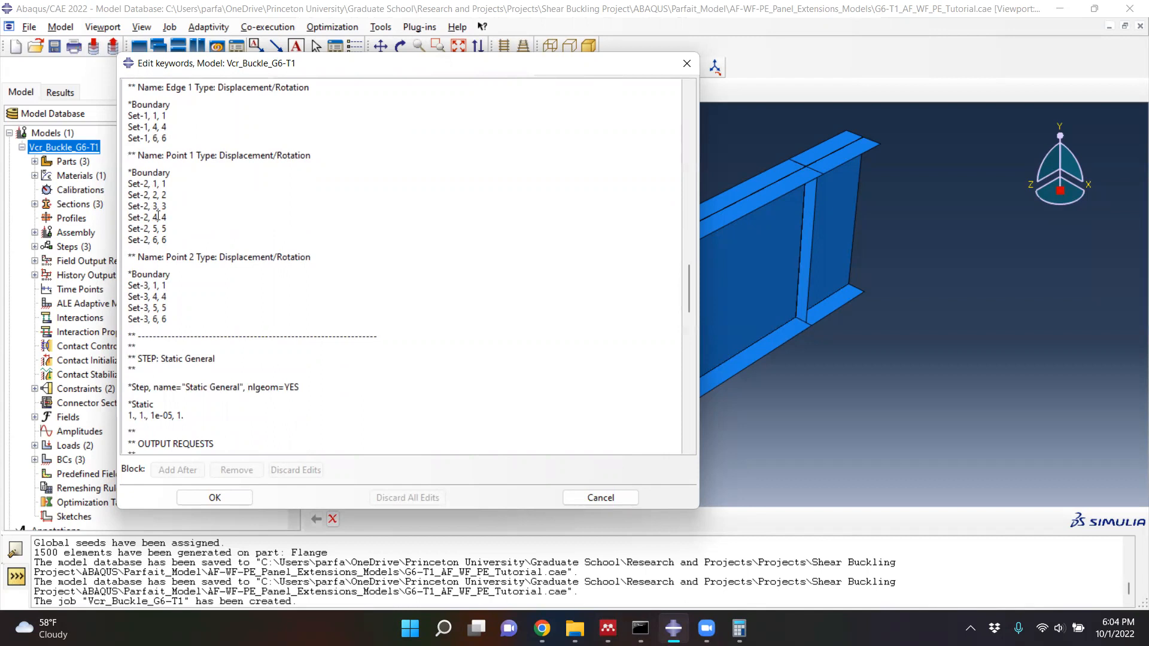
pyautogui.scroll(-1, 184, 238)
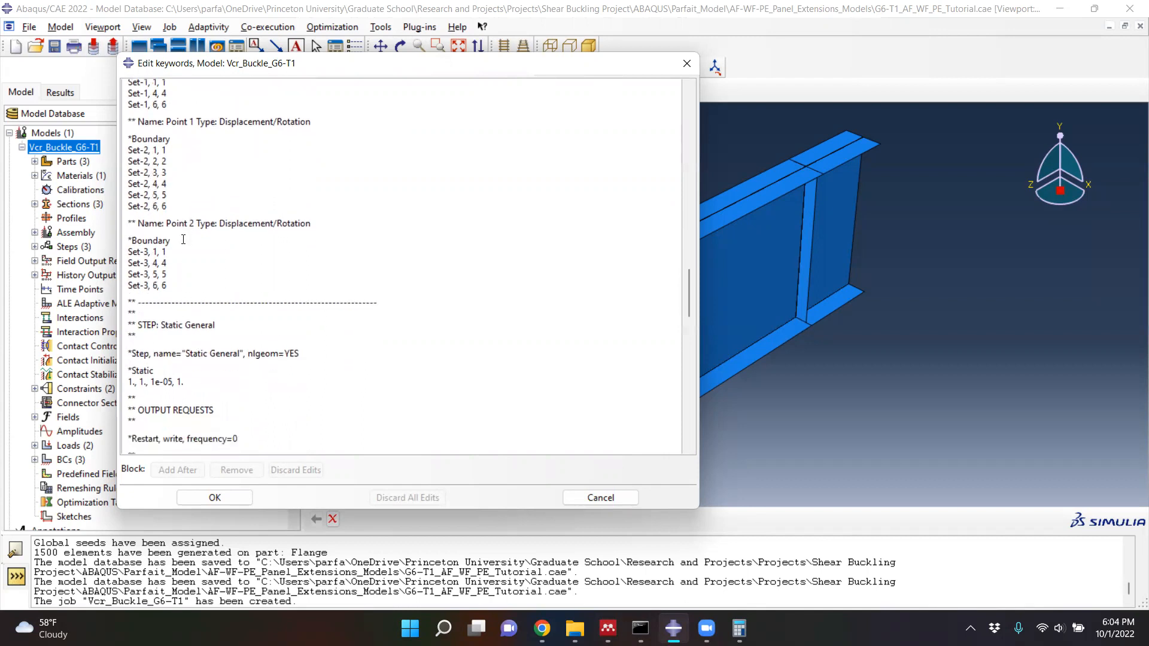
pyautogui.scroll(-1, 183, 238)
pyautogui.scroll(-5, 183, 238)
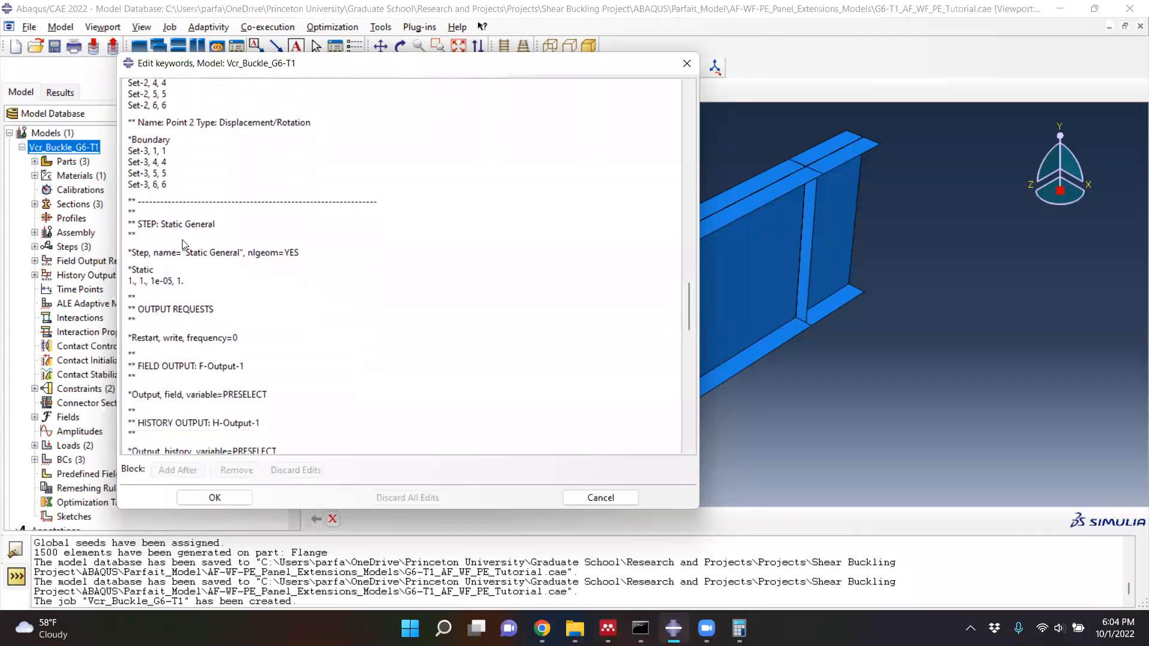
# - Examine the Eigenvalue step's keywords, including the buckle parameters, boundary conditions for both load cases, shell edge loads and output requests
pyautogui.scroll(-5, 186, 243)
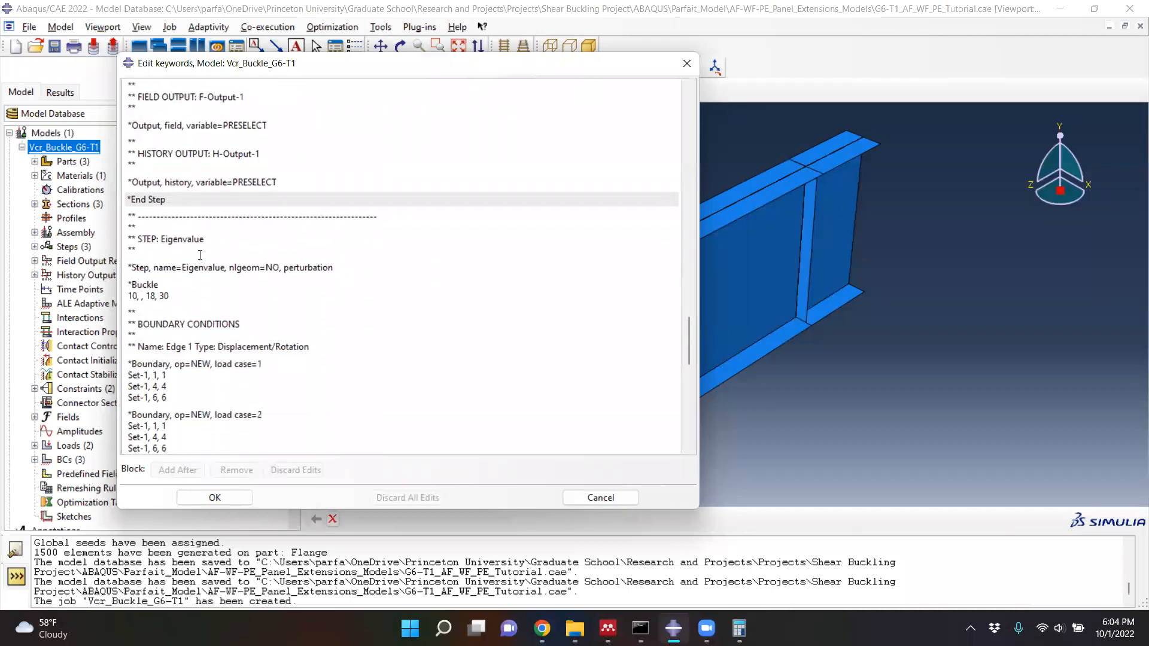
pyautogui.scroll(2, 152, 222)
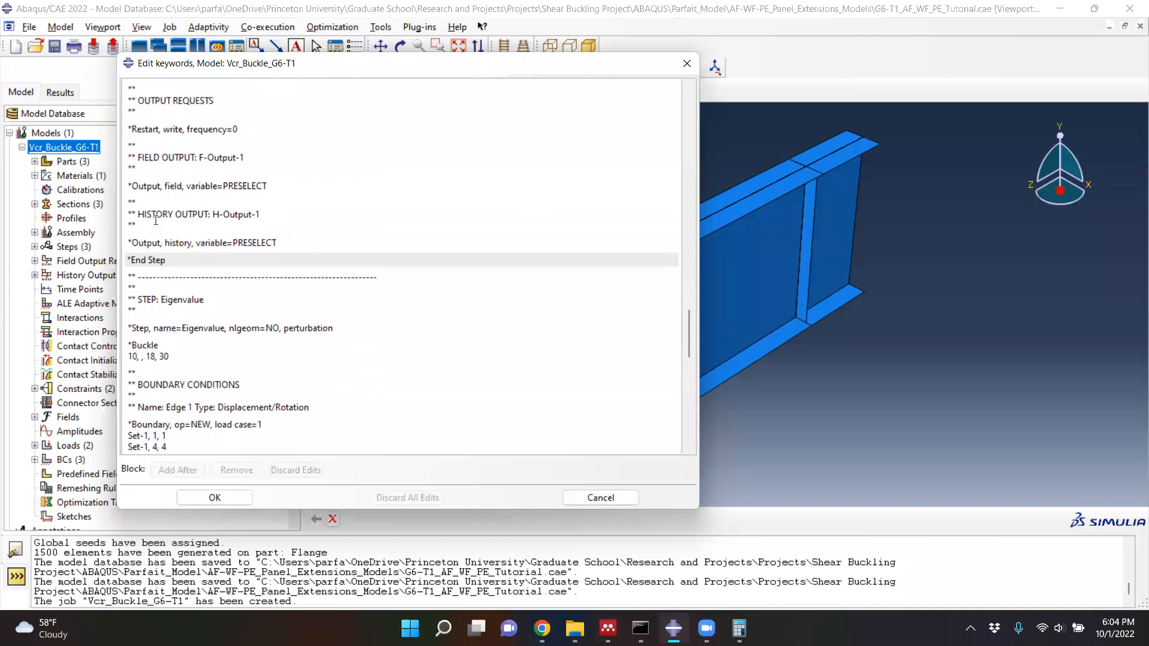
pyautogui.scroll(-5, 156, 215)
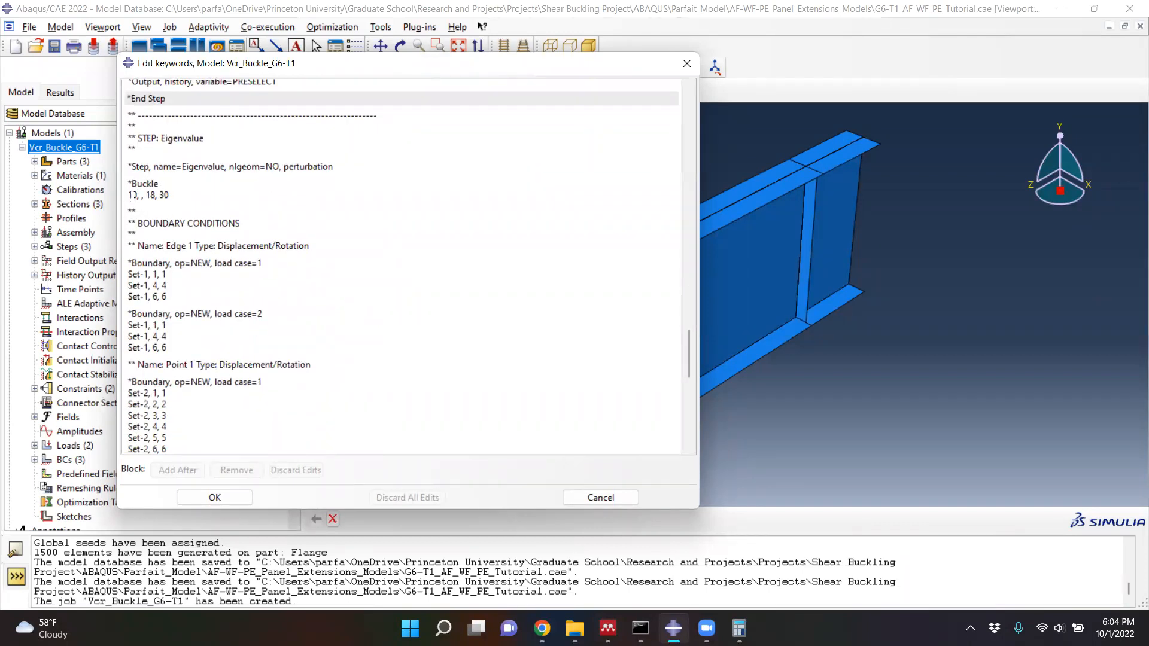
pyautogui.scroll(-1, 136, 230)
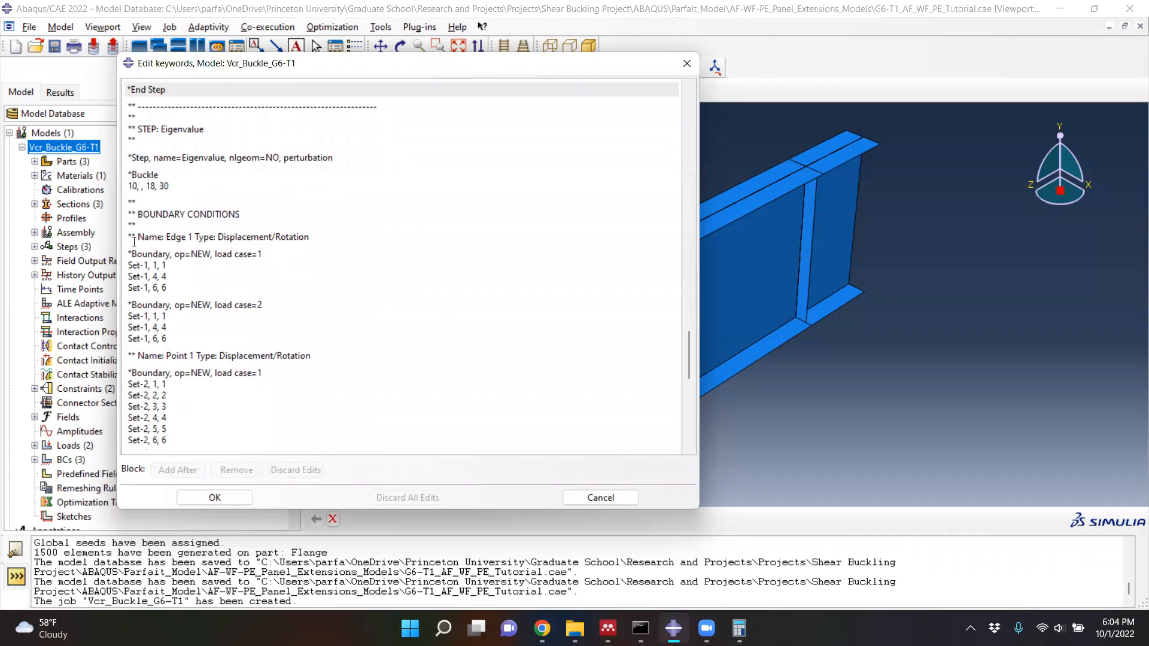
pyautogui.scroll(-2, 153, 224)
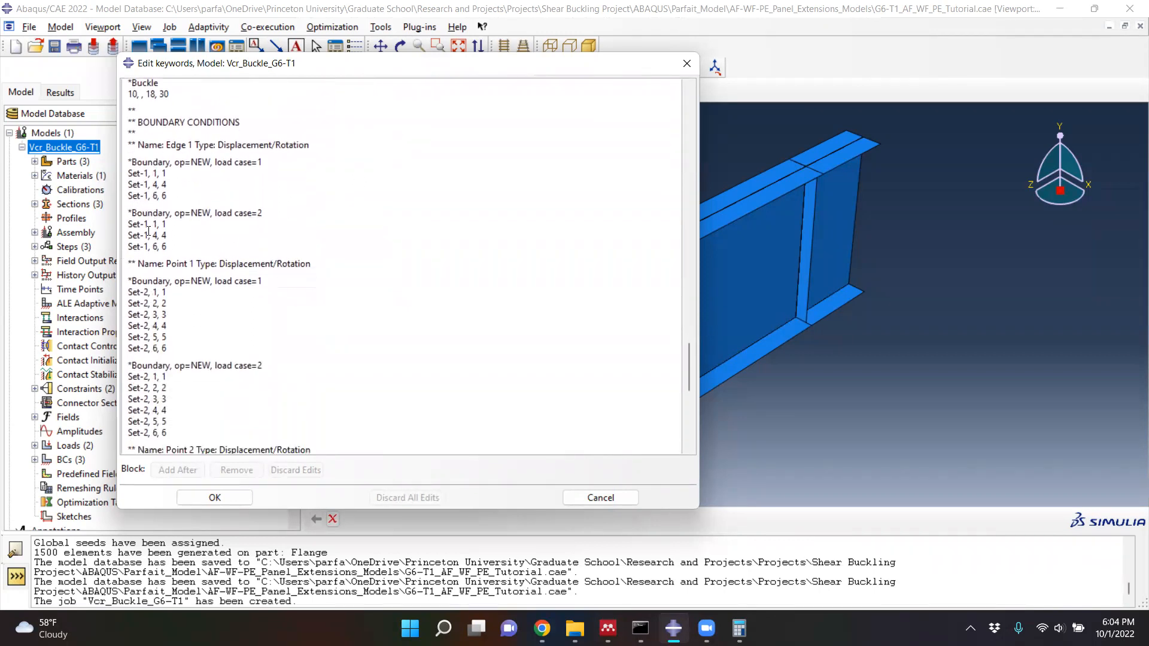
pyautogui.scroll(-6, 161, 197)
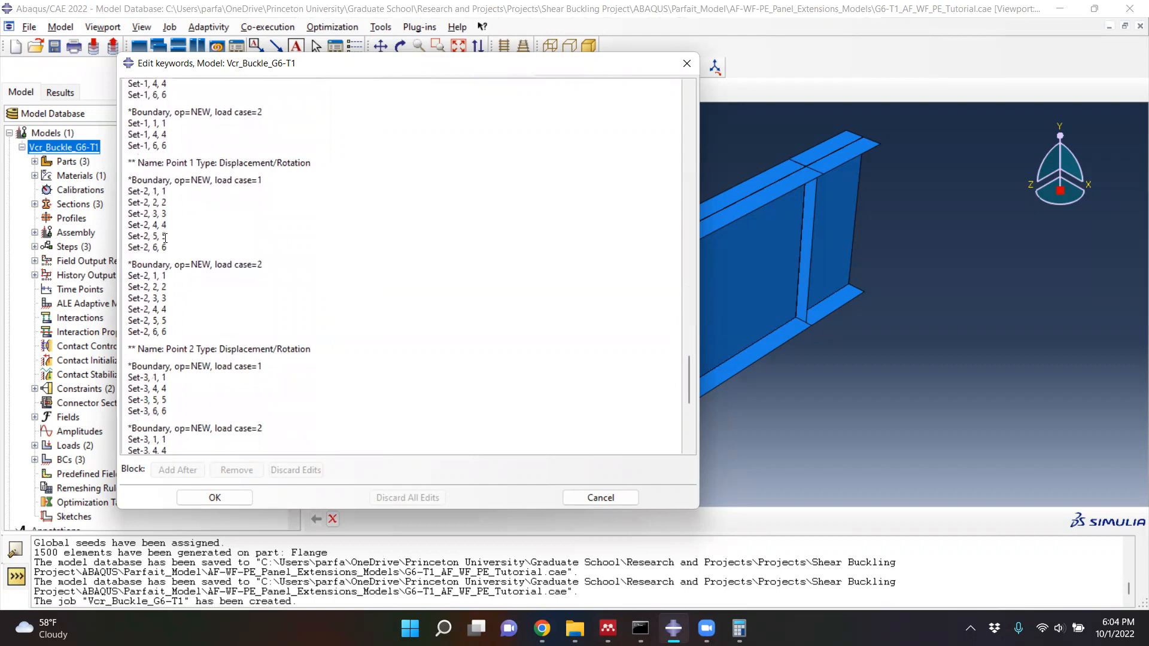
pyautogui.scroll(-4, 169, 295)
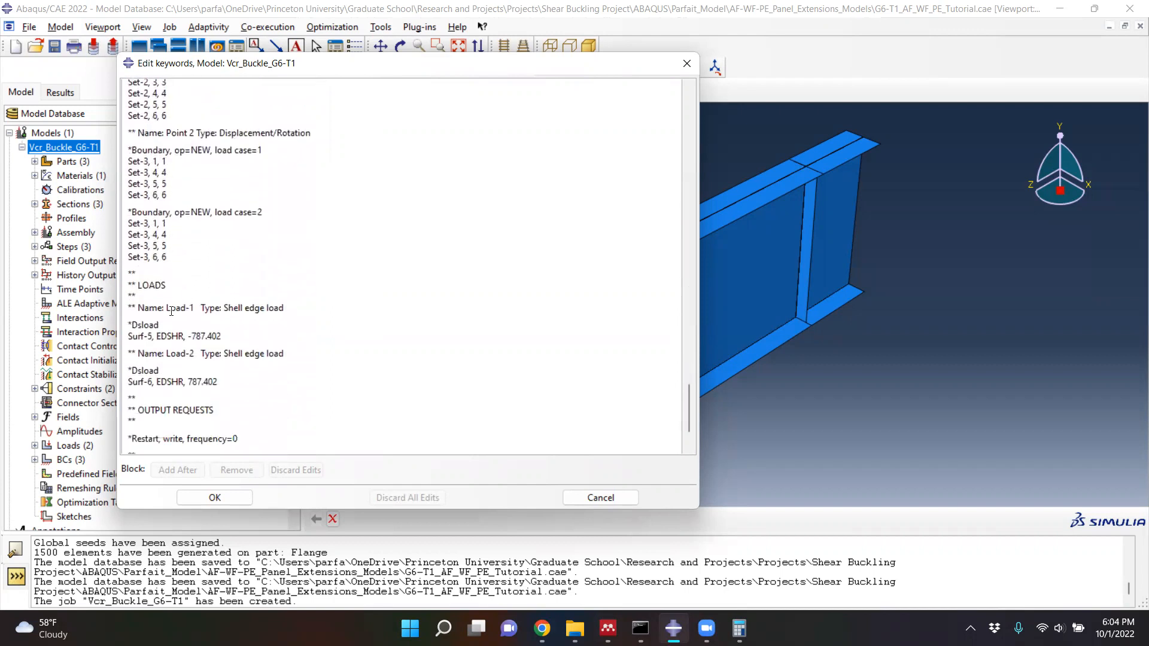
pyautogui.scroll(-1, 171, 312)
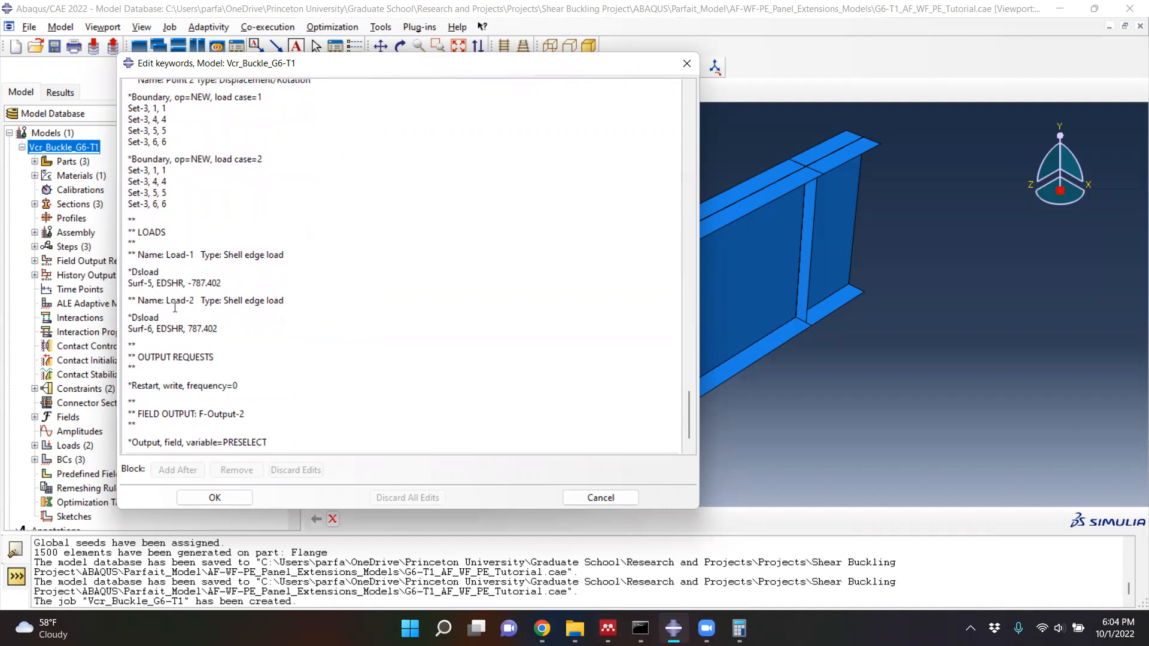
pyautogui.scroll(-1, 176, 306)
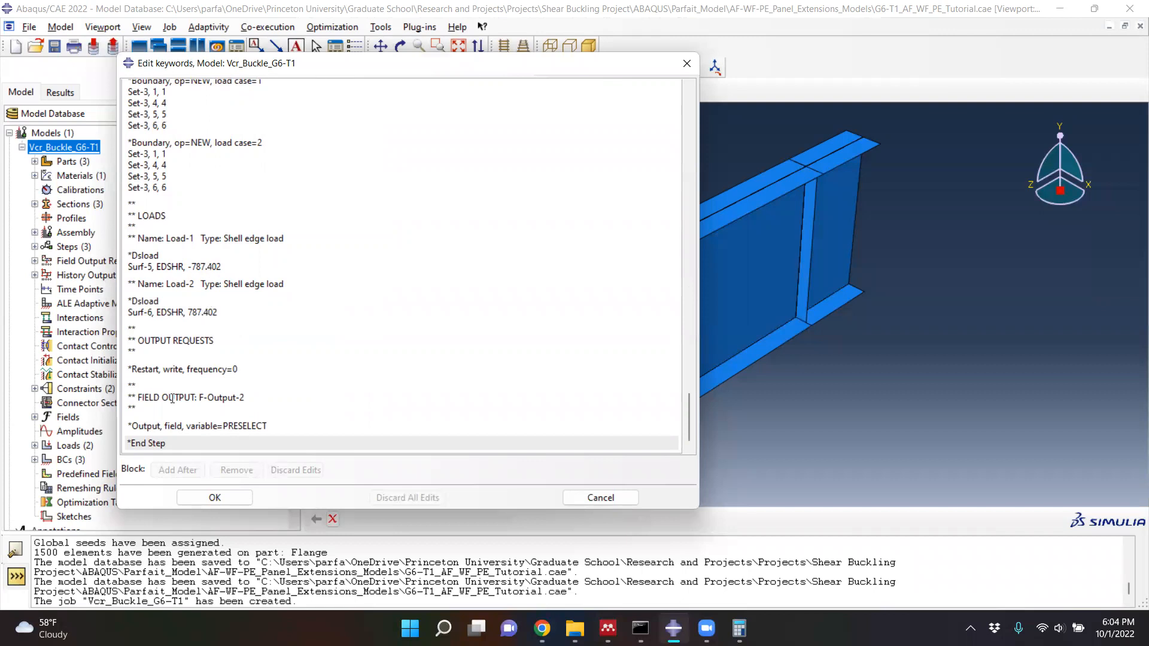
# - Add the lines "*NODE FILE" and "U" below the Eigenvalue step's F-Output-2 field output keyword, before its *End Step, and accept the keyword edits
pyautogui.click(273, 427)
pyautogui.press('Return')
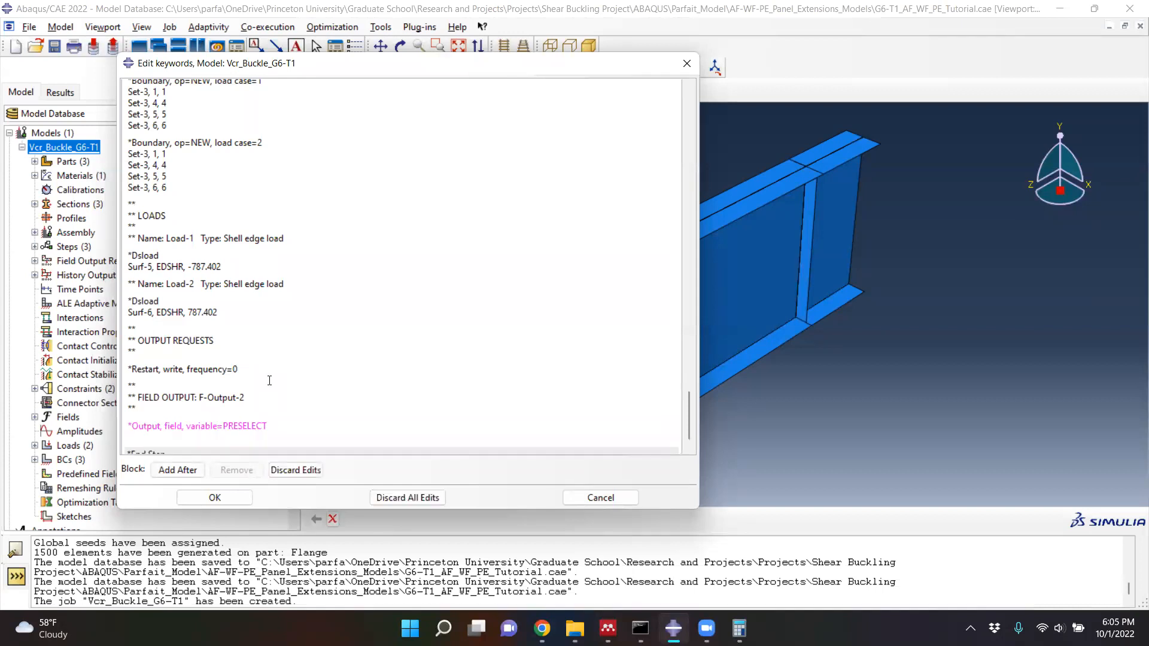
pyautogui.write('*NODE FILE')
pyautogui.press('Return')
pyautogui.write('U')
pyautogui.scroll(-2, 257, 381)
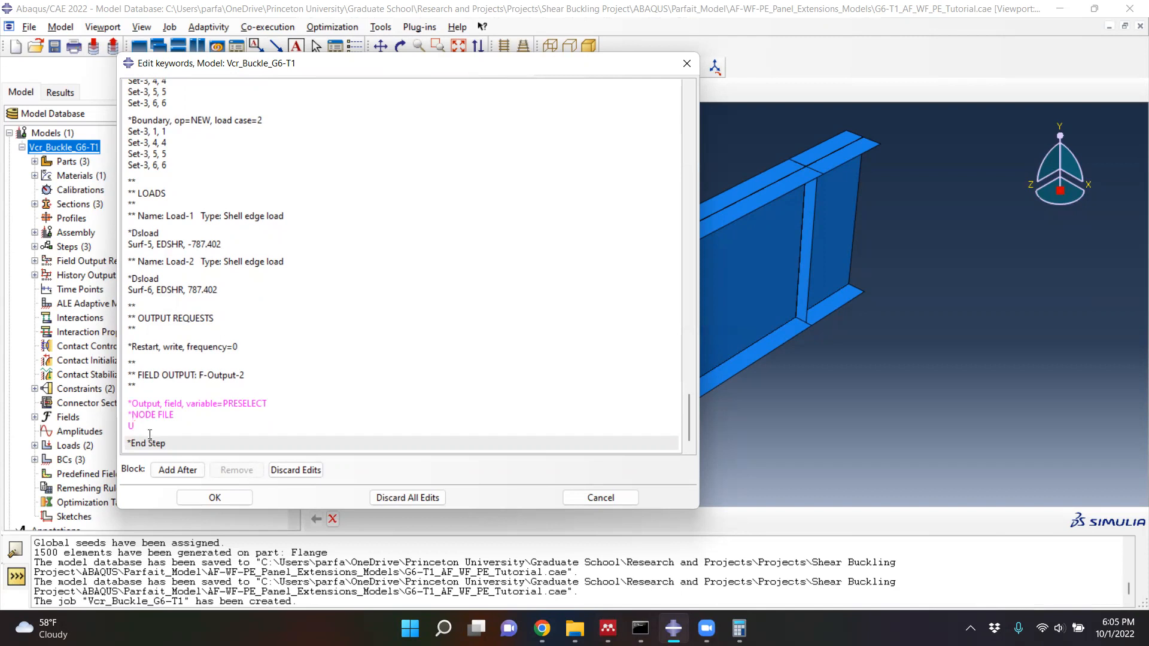
pyautogui.click(210, 498)
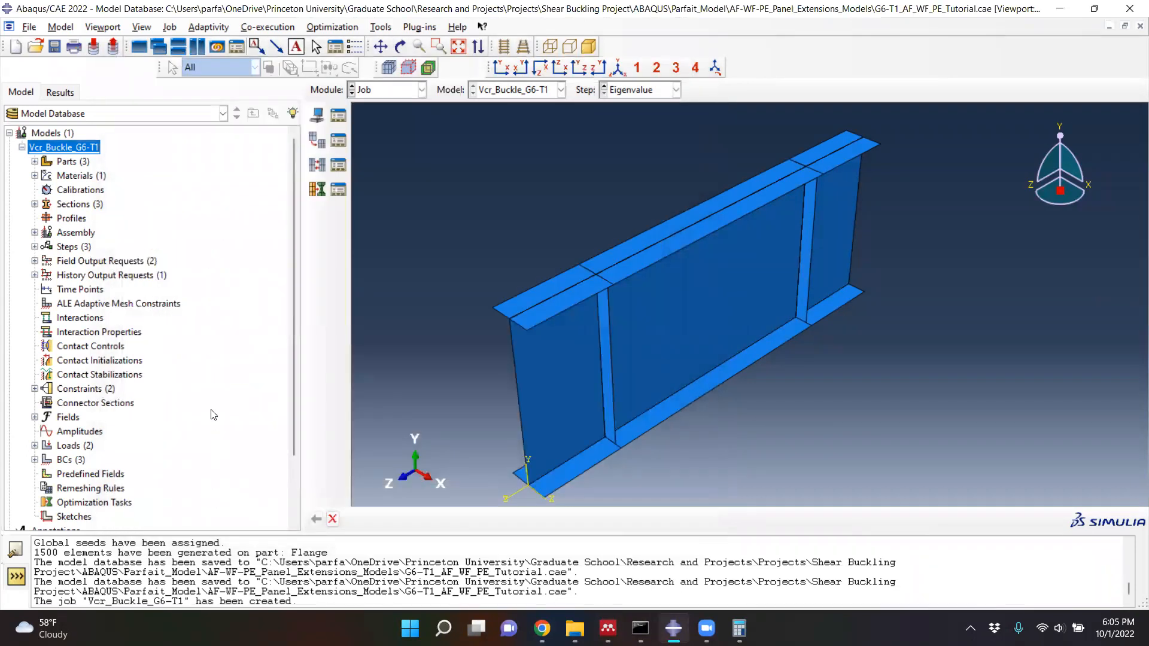
# - Save the model database and submit the Vcr_Buckle_G6-T1 job for analysis
pyautogui.hotkey('ctrl', 's')
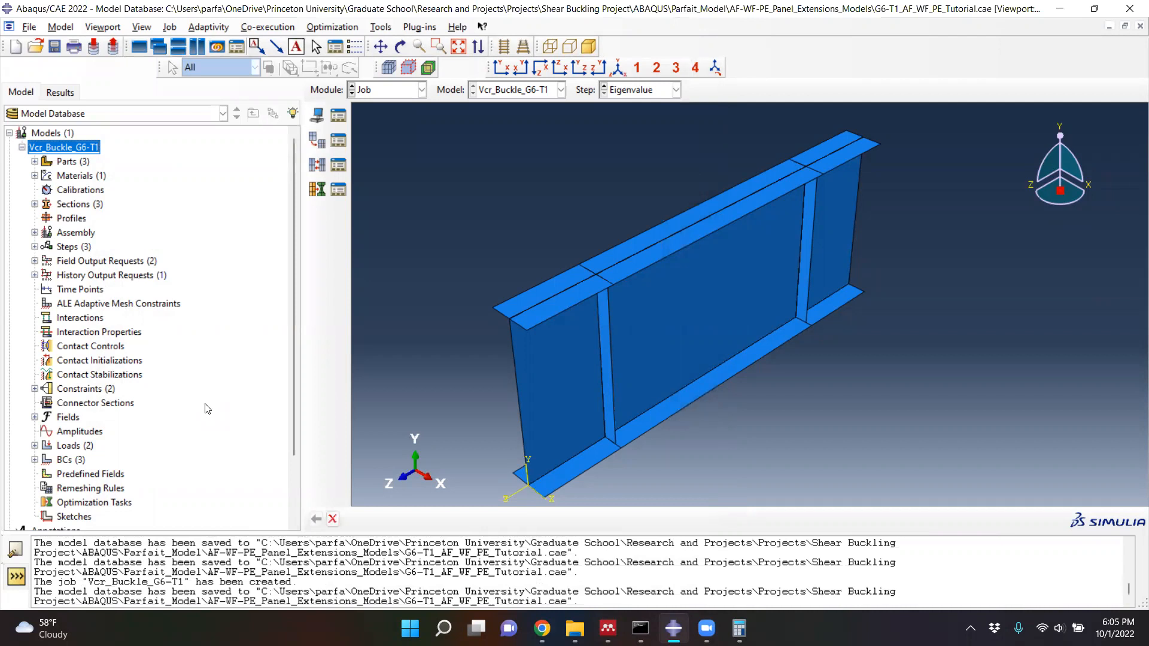
pyautogui.click(339, 116)
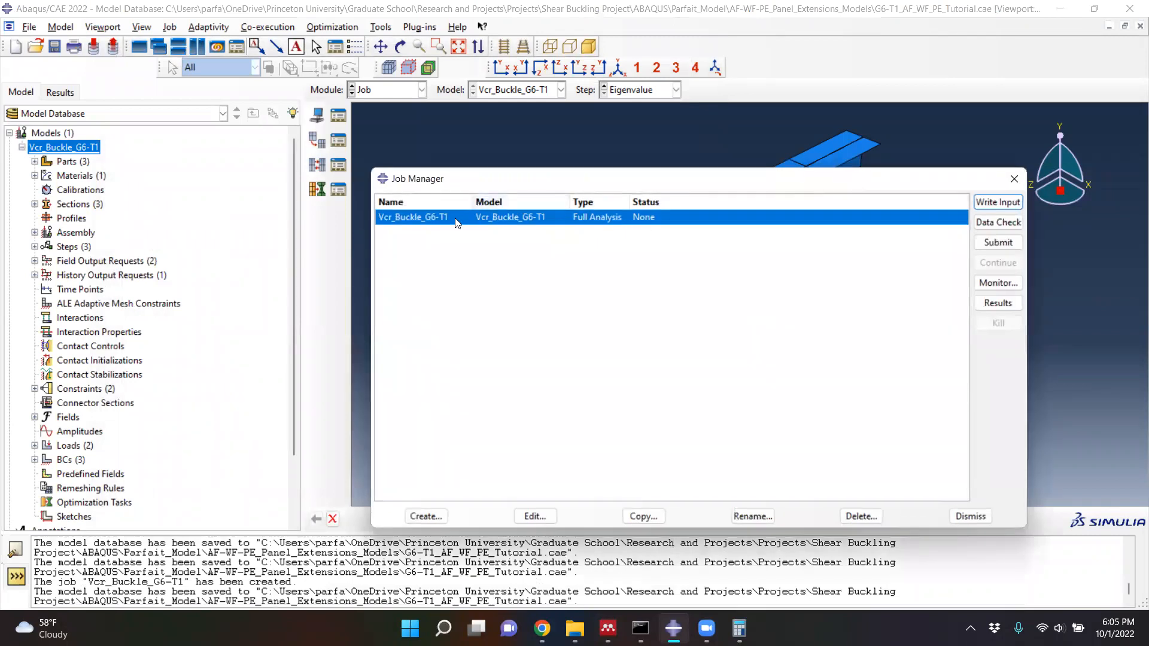
pyautogui.click(999, 242)
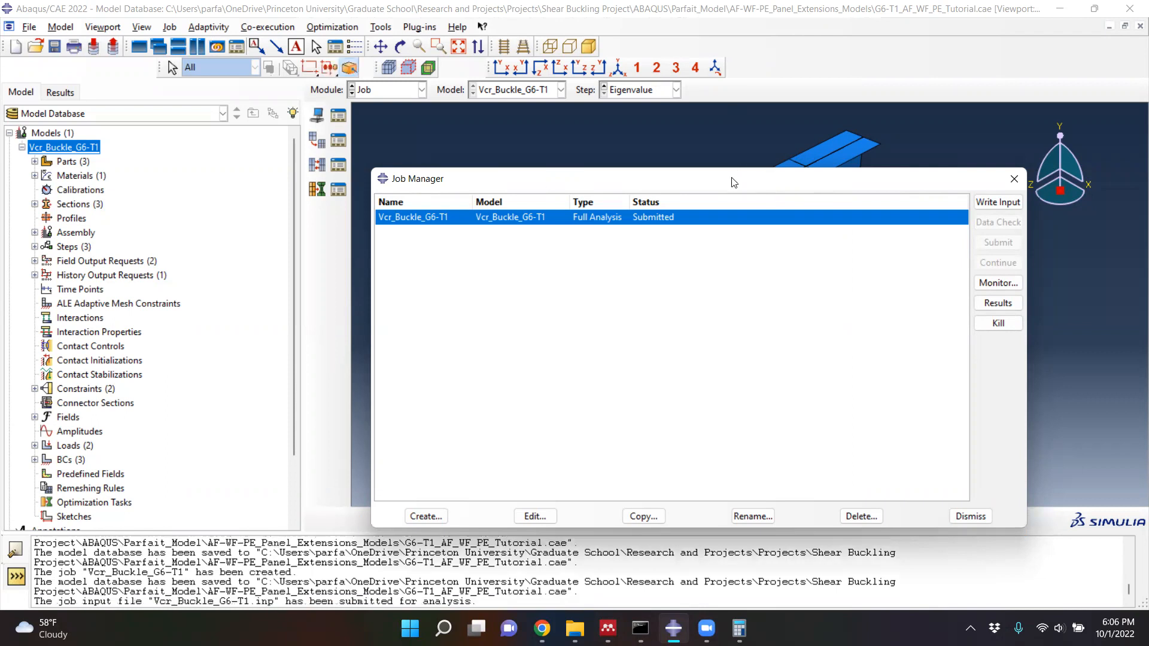
# - Open the monitor for the submitted Vcr_Buckle_G6-T1 job to follow the analysis progress
pyautogui.moveTo(734, 181); pyautogui.dragTo(633, 116)
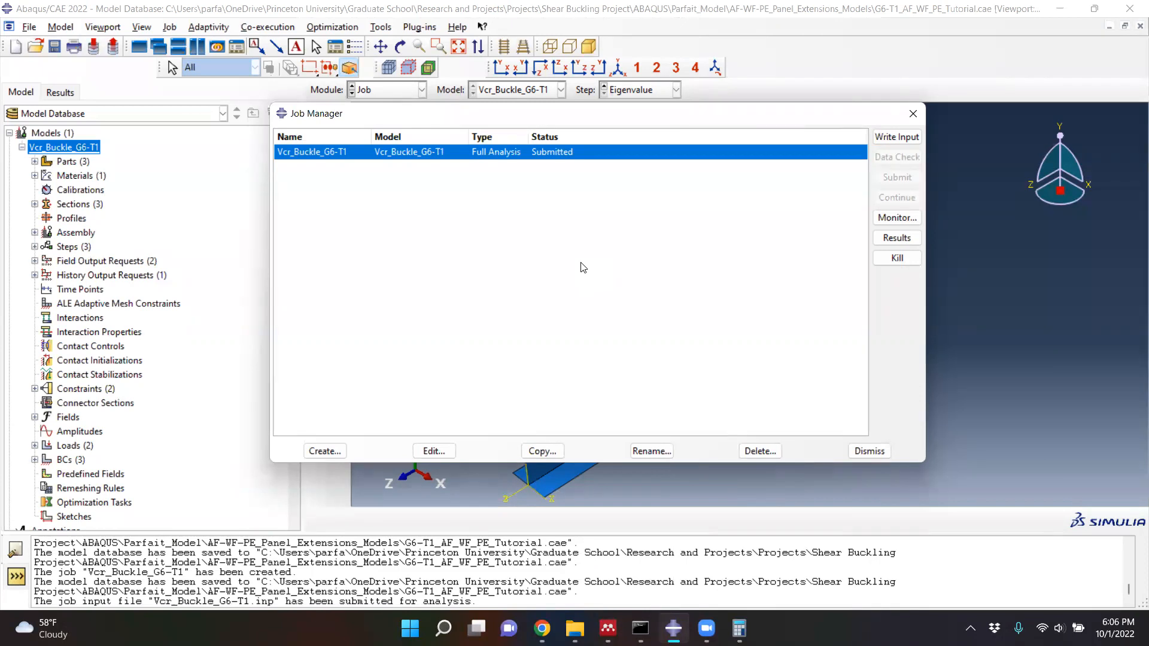
pyautogui.click(911, 221)
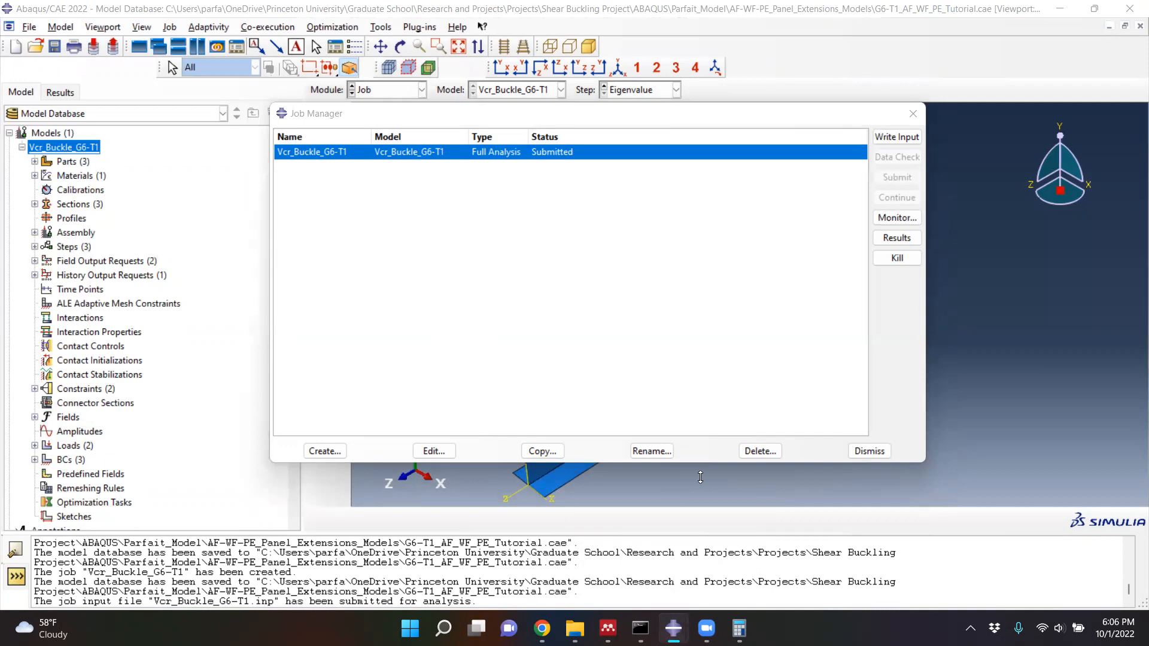
pyautogui.moveTo(674, 628)
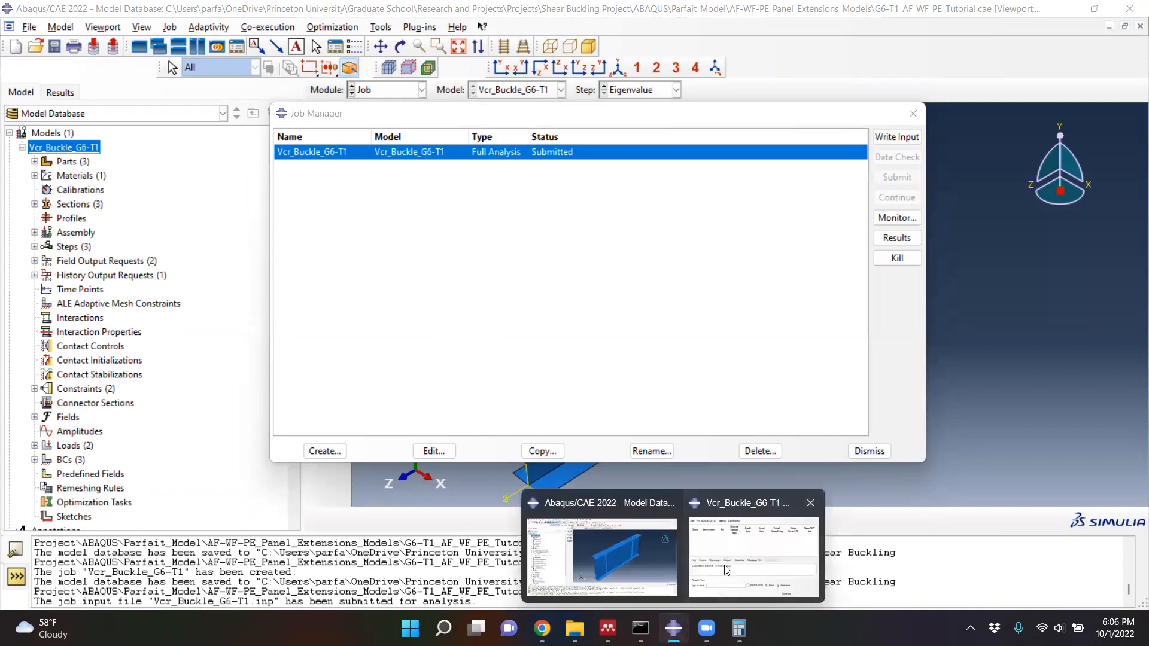
pyautogui.click(892, 218)
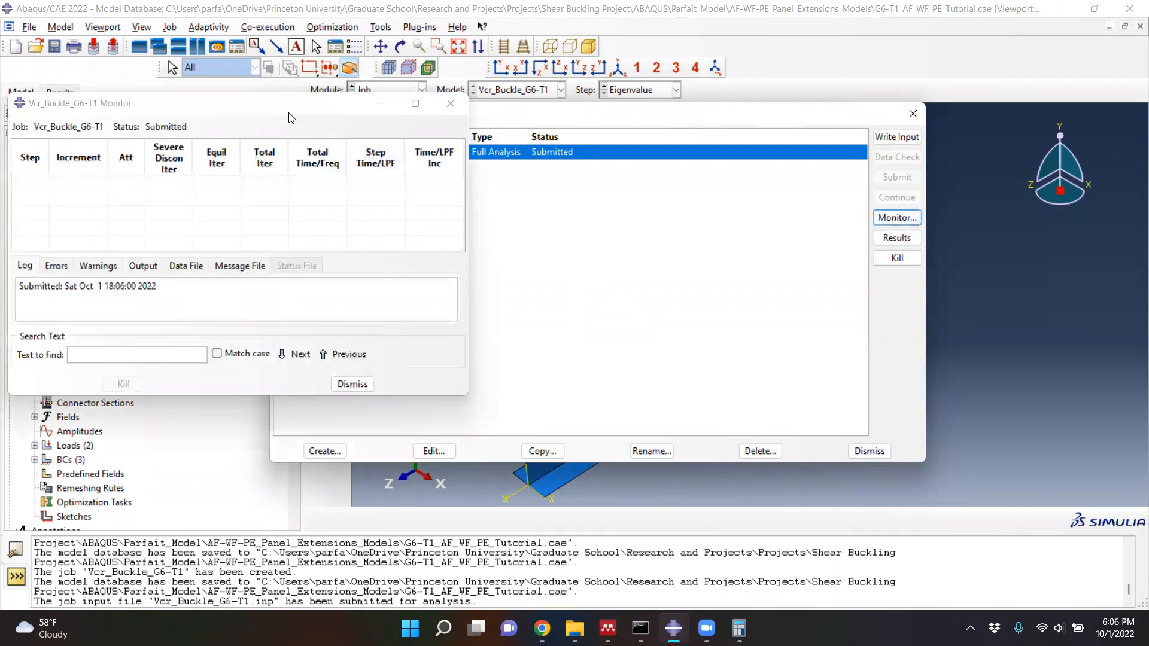
# - Enlarge the Vcr_Buckle_G6-T1 job monitor and examine its message file, from the time control and convergence settings down to the solver output
pyautogui.moveTo(291, 114); pyautogui.dragTo(411, 111)
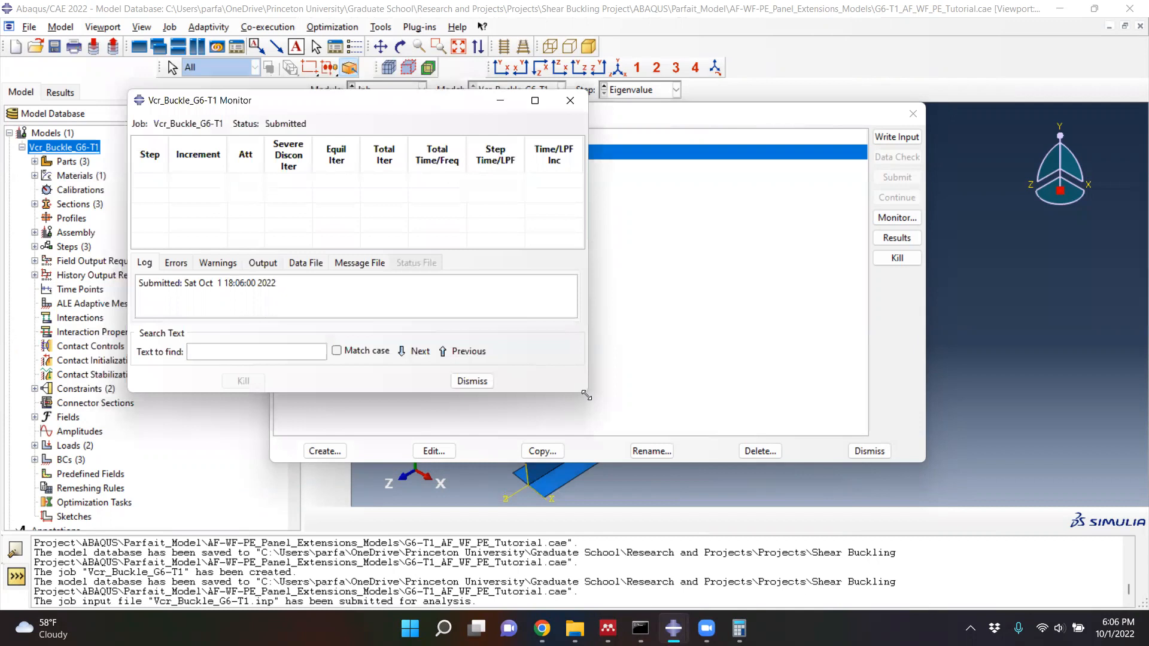
pyautogui.moveTo(586, 395); pyautogui.dragTo(665, 454)
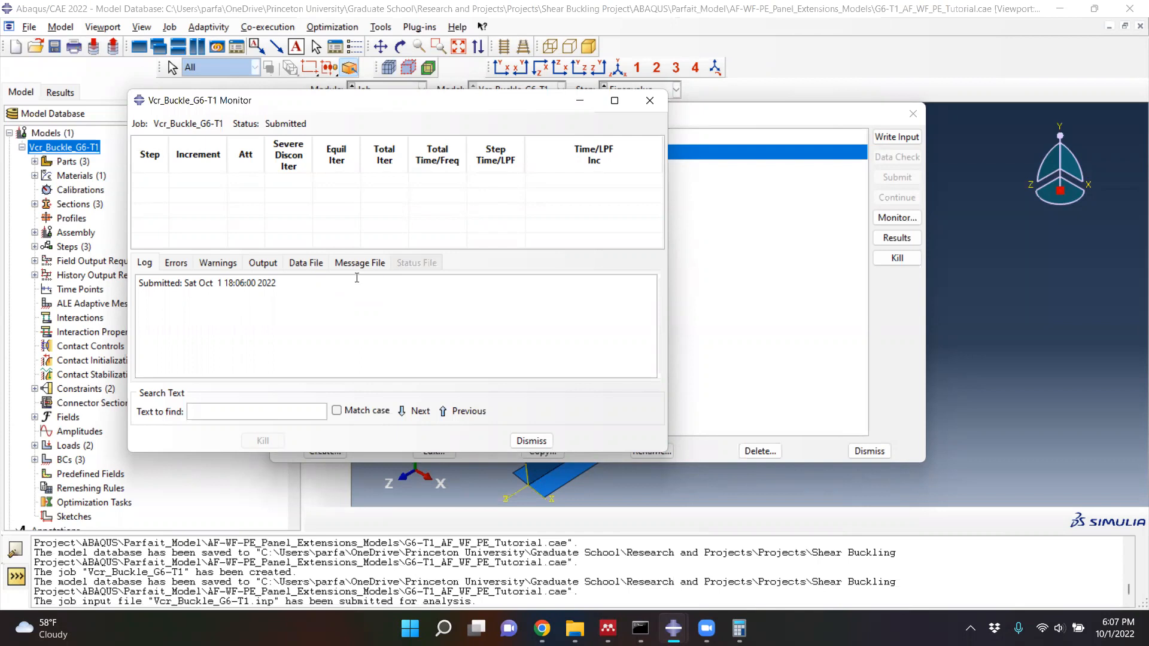
pyautogui.click(359, 263)
pyautogui.scroll(-5, 388, 312)
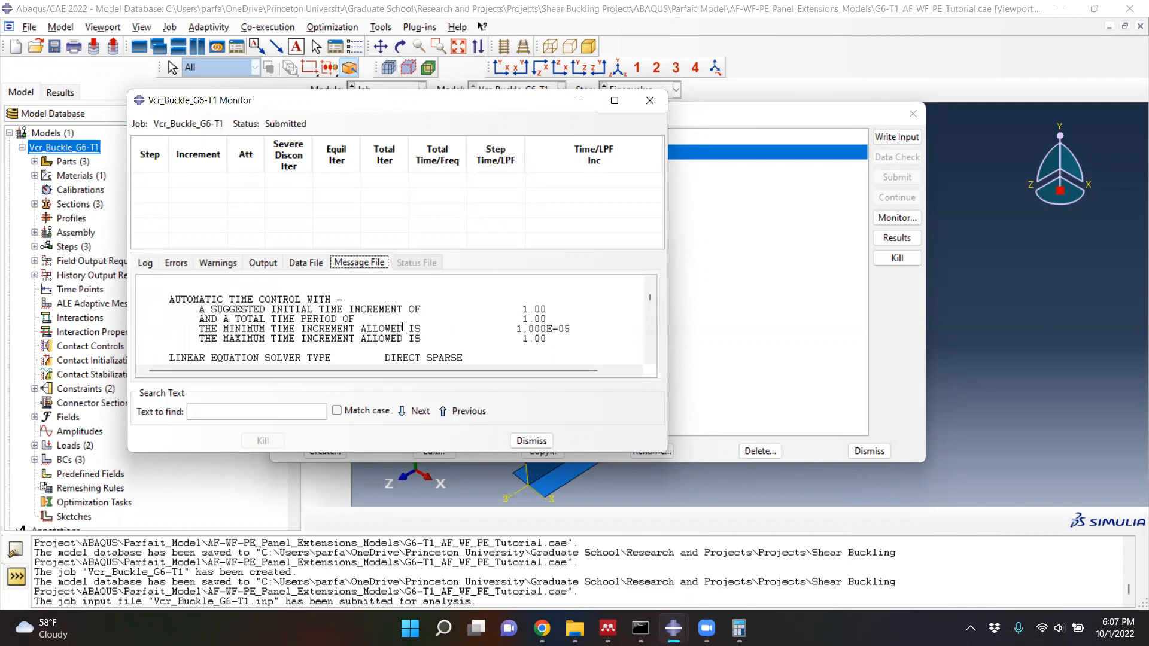
pyautogui.scroll(-1, 419, 323)
pyautogui.moveTo(488, 101); pyautogui.dragTo(483, 60)
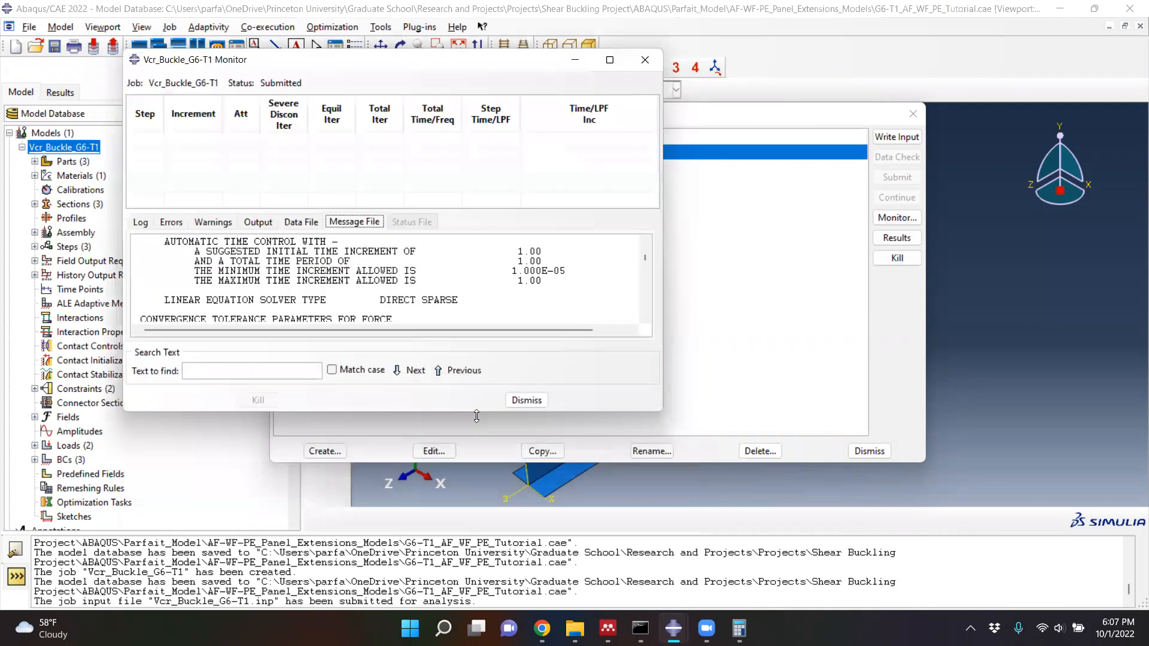
pyautogui.moveTo(476, 417); pyautogui.dragTo(476, 506)
pyautogui.scroll(-6, 482, 368)
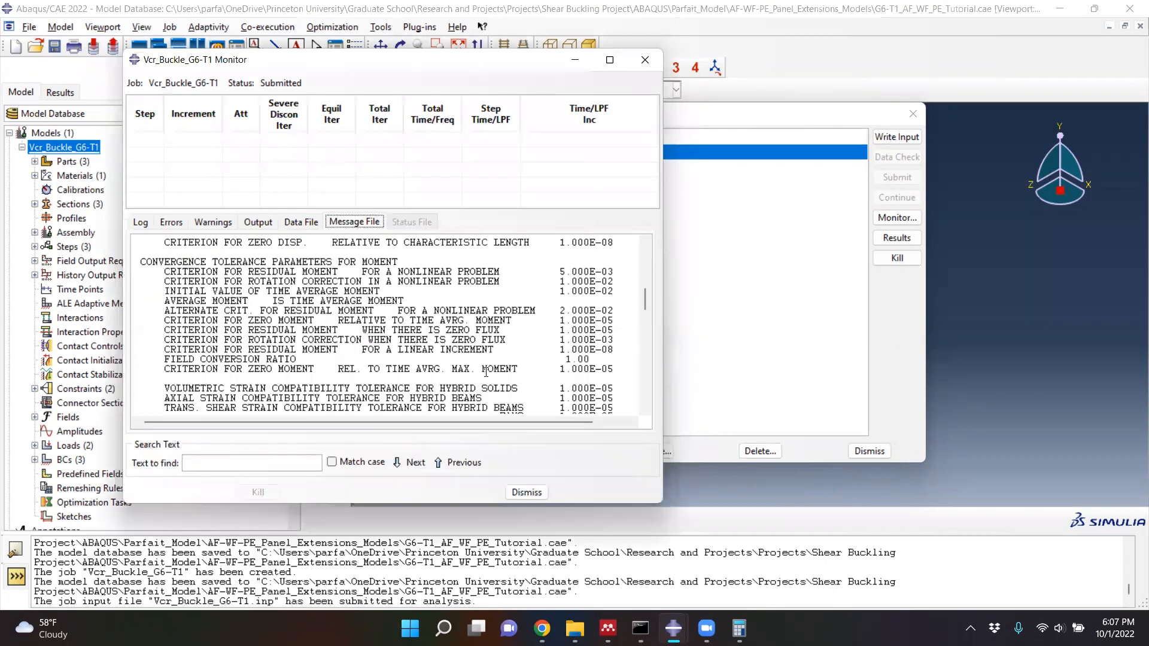
pyautogui.scroll(-3, 496, 374)
pyautogui.scroll(-3, 505, 374)
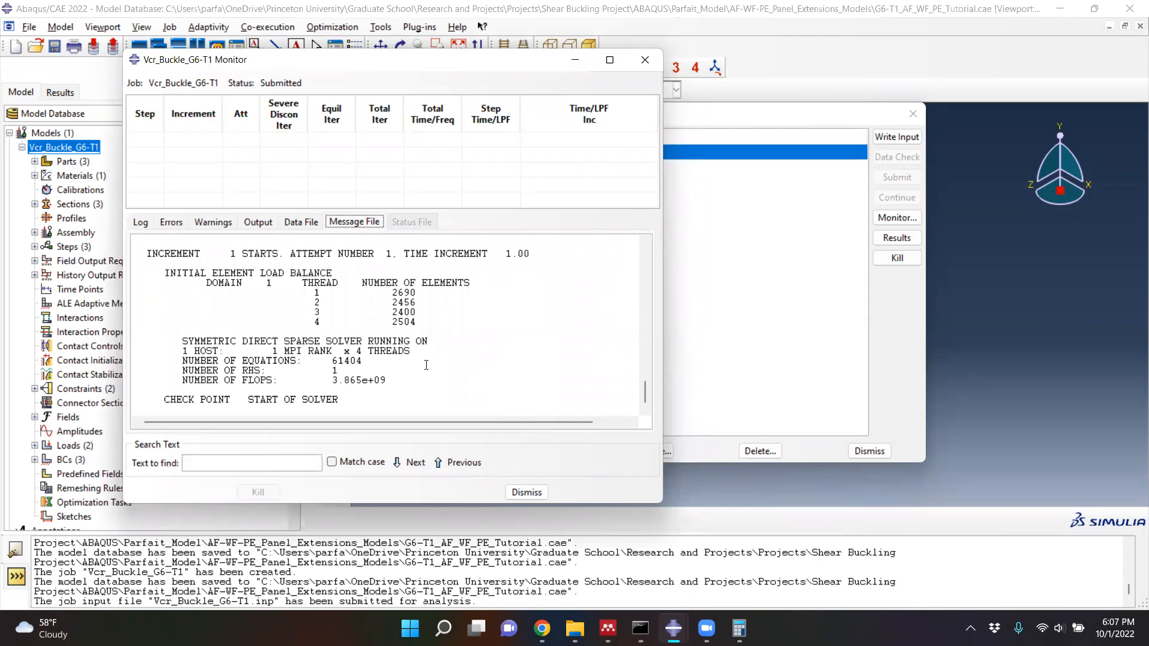
pyautogui.click(644, 61)
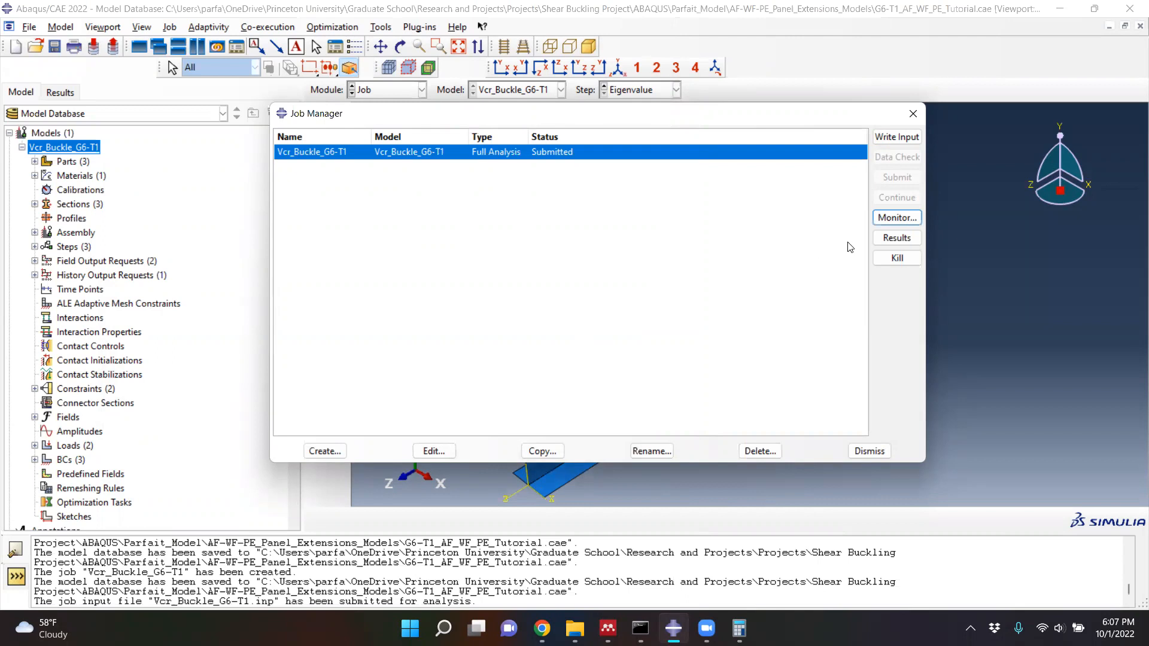
# - Reopen the Vcr_Buckle_G6-T1 job monitor and check the status file and the eigenvalue iterations in the message file
pyautogui.click(890, 222)
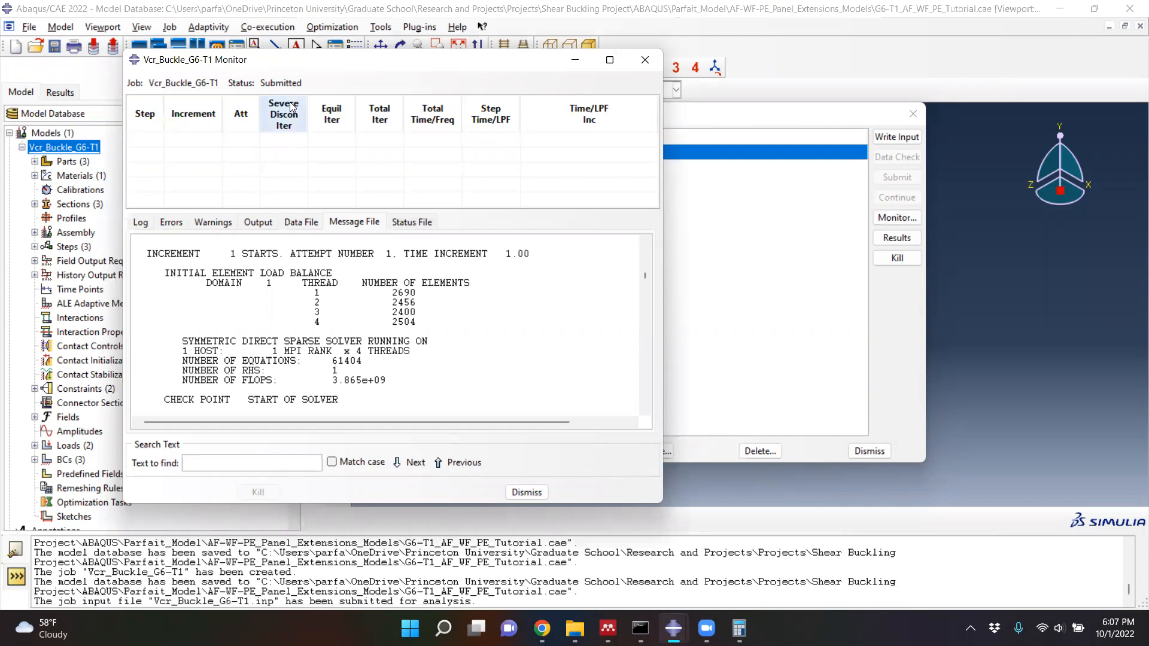
pyautogui.click(403, 223)
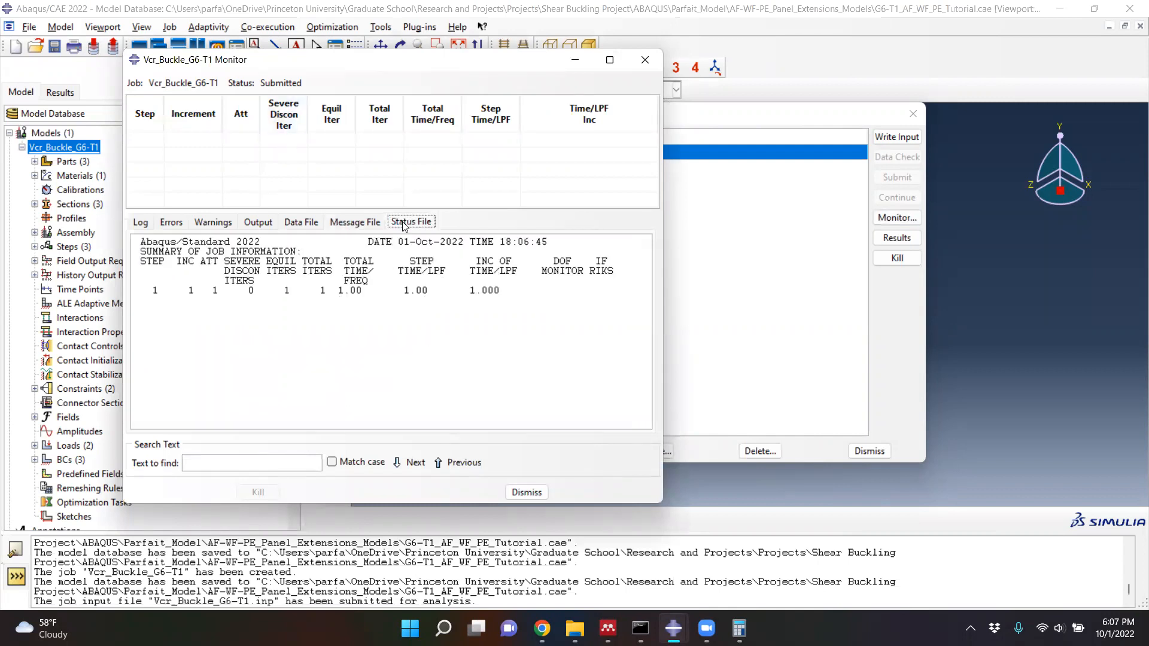
pyautogui.click(354, 223)
pyautogui.scroll(-10, 611, 289)
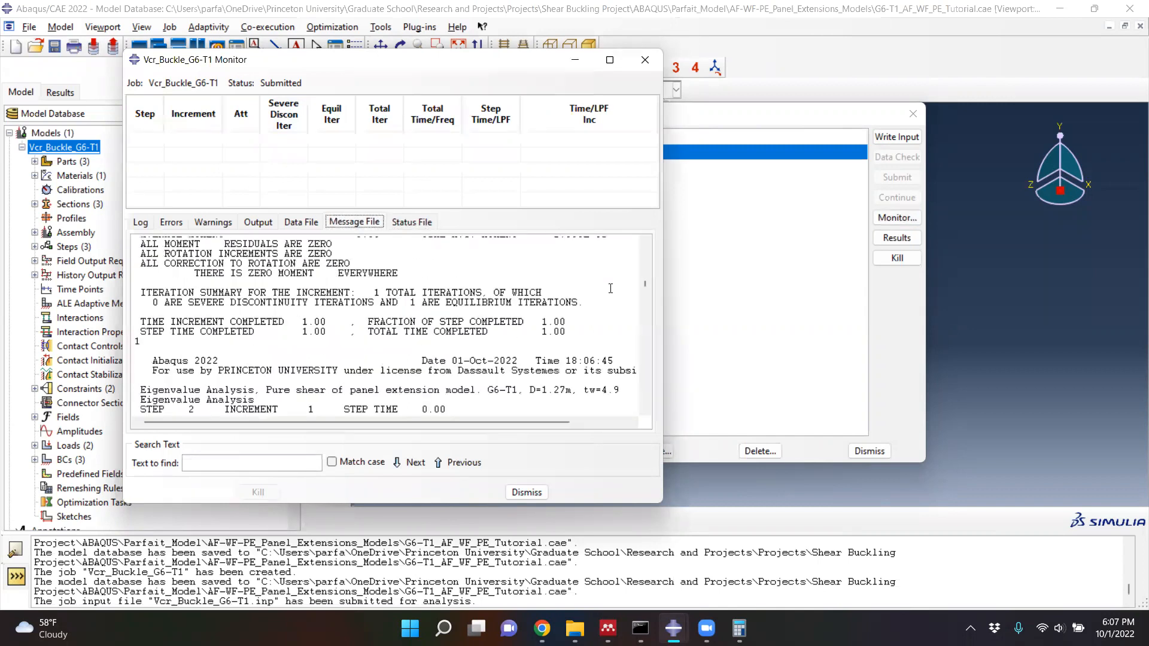
pyautogui.click(638, 399)
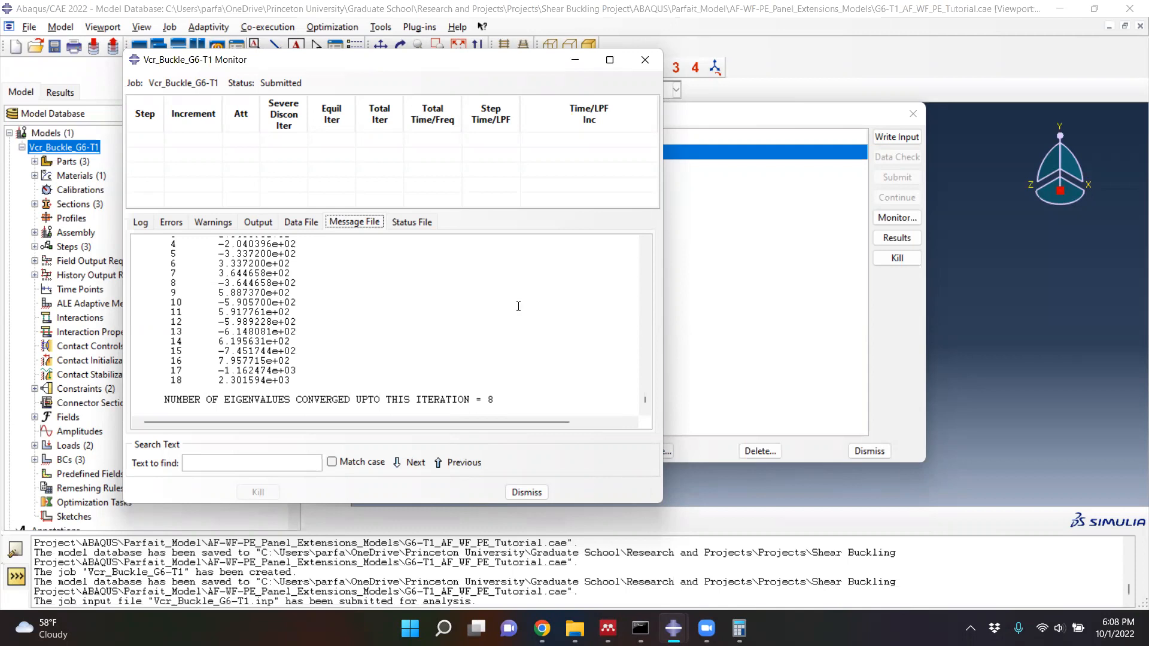
pyautogui.click(644, 62)
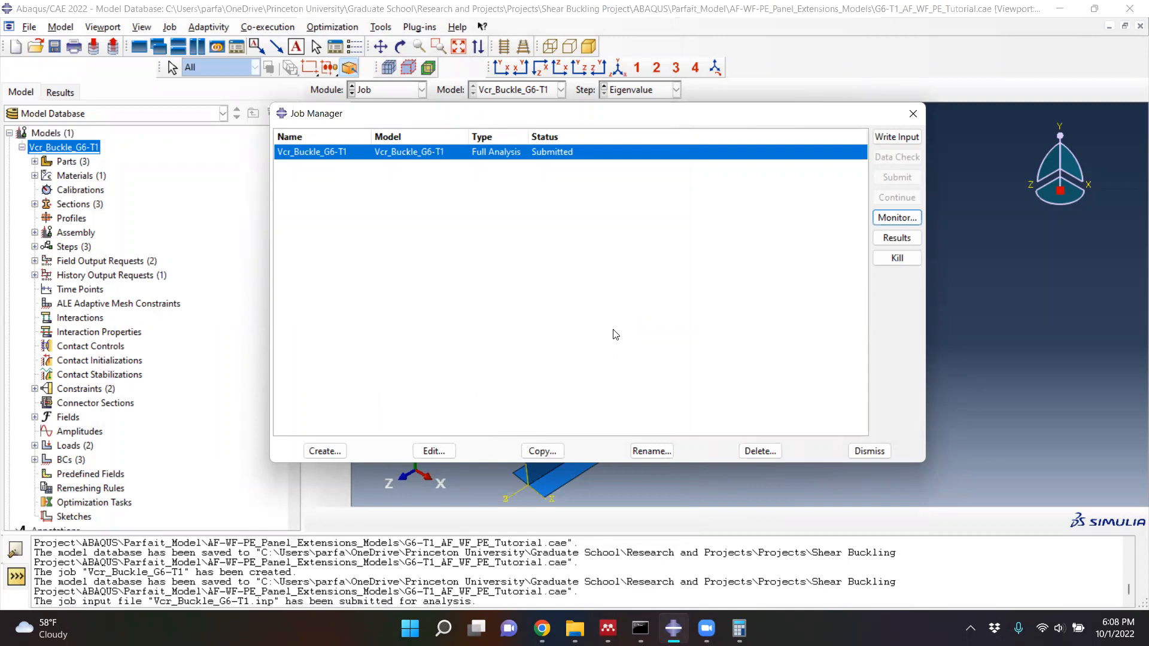
# - Examine the end of the Vcr_Buckle_G6-T1 job's message file, including the last eigenvalue iterations, error messages and analysis summary, and close the job windows
pyautogui.click(902, 220)
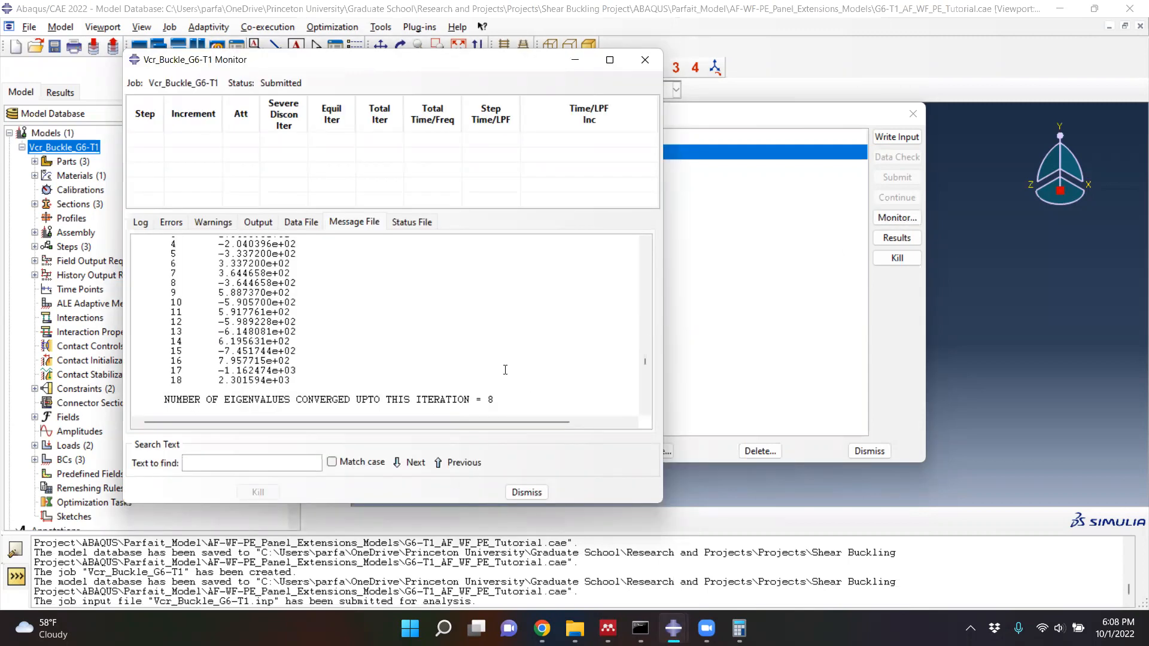
pyautogui.moveTo(645, 360); pyautogui.dragTo(643, 403)
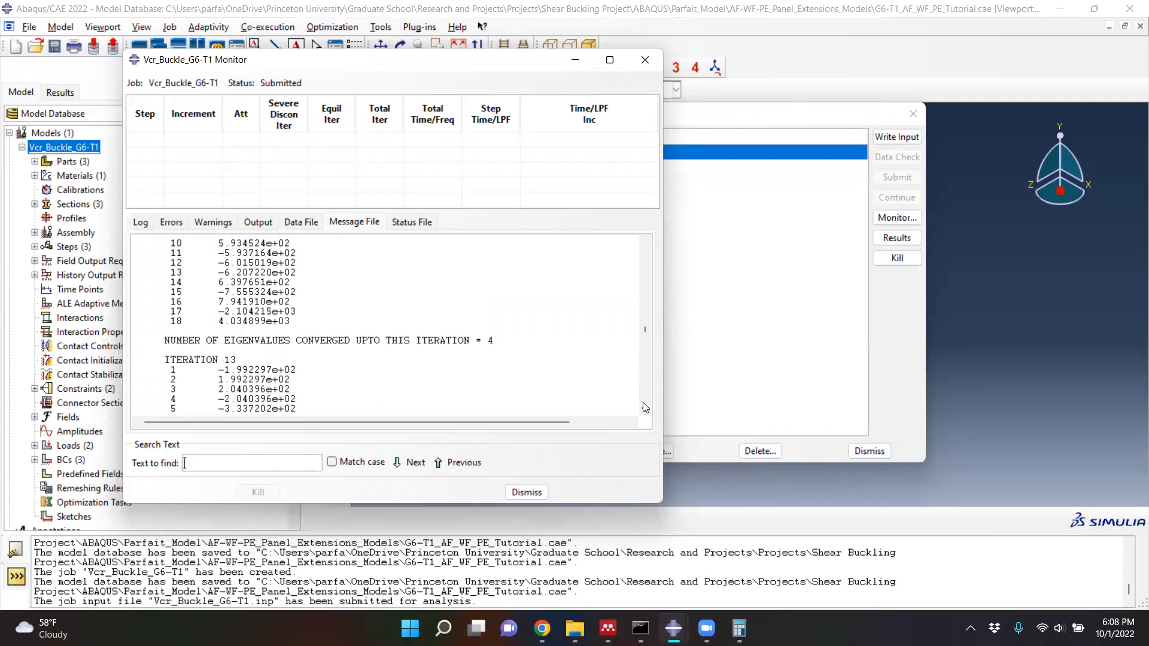
pyautogui.scroll(4, 646, 408)
pyautogui.scroll(-10, 554, 364)
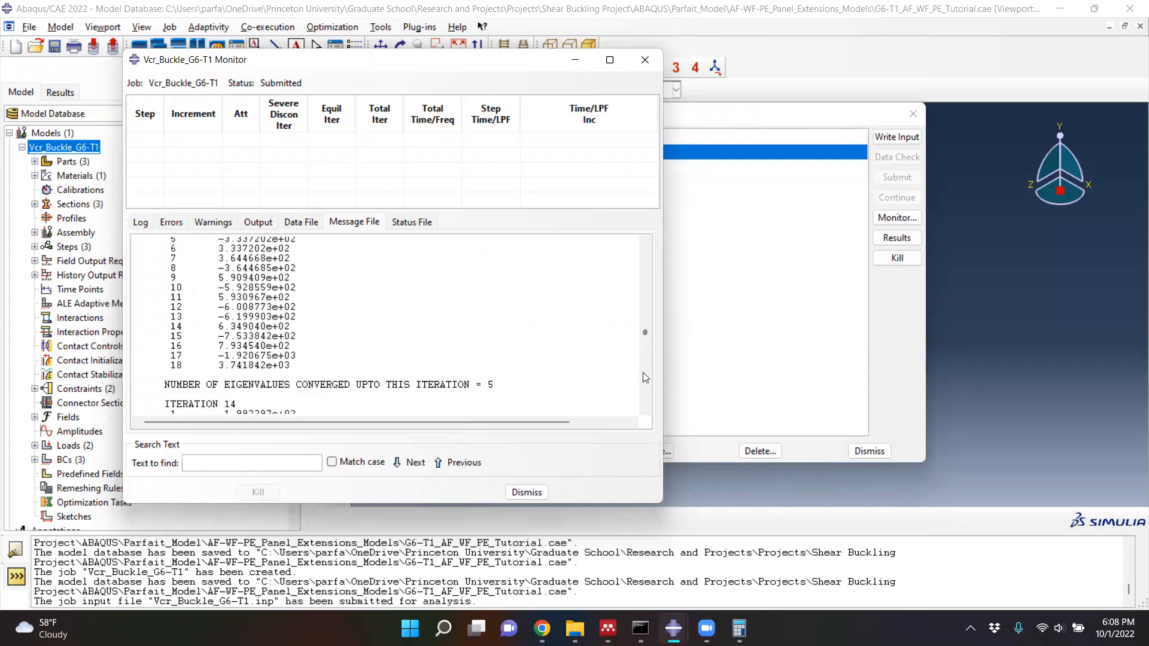
pyautogui.scroll(3, 520, 369)
pyautogui.scroll(3, 520, 369)
pyautogui.scroll(-6, 520, 371)
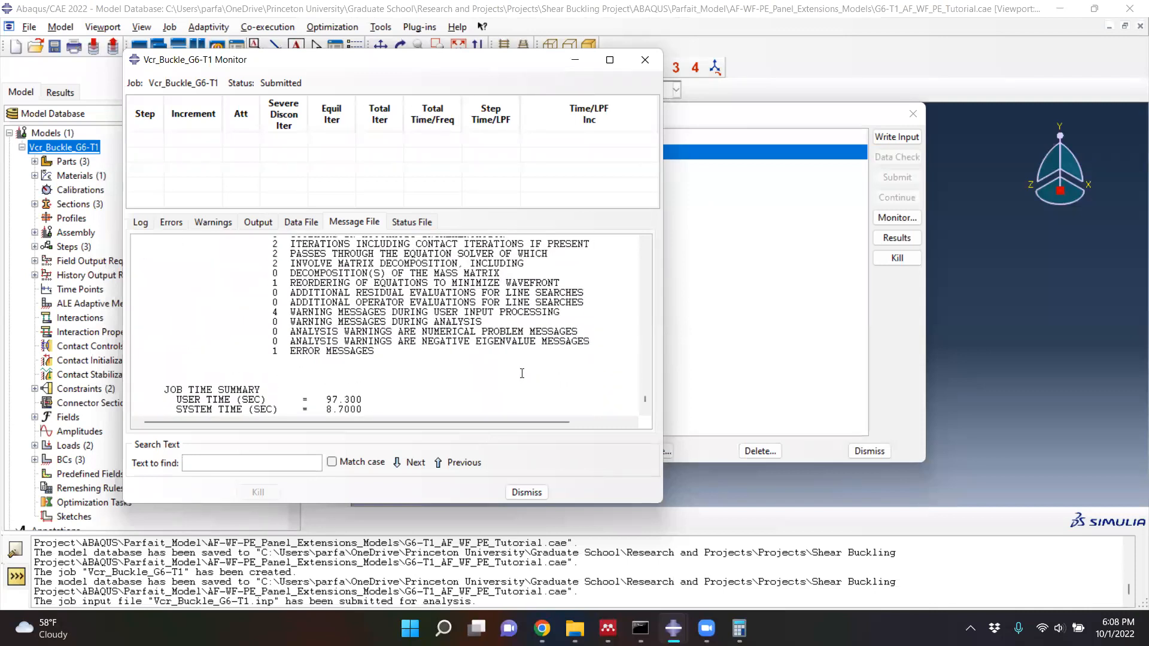
pyautogui.scroll(-1, 522, 374)
pyautogui.scroll(4, 522, 374)
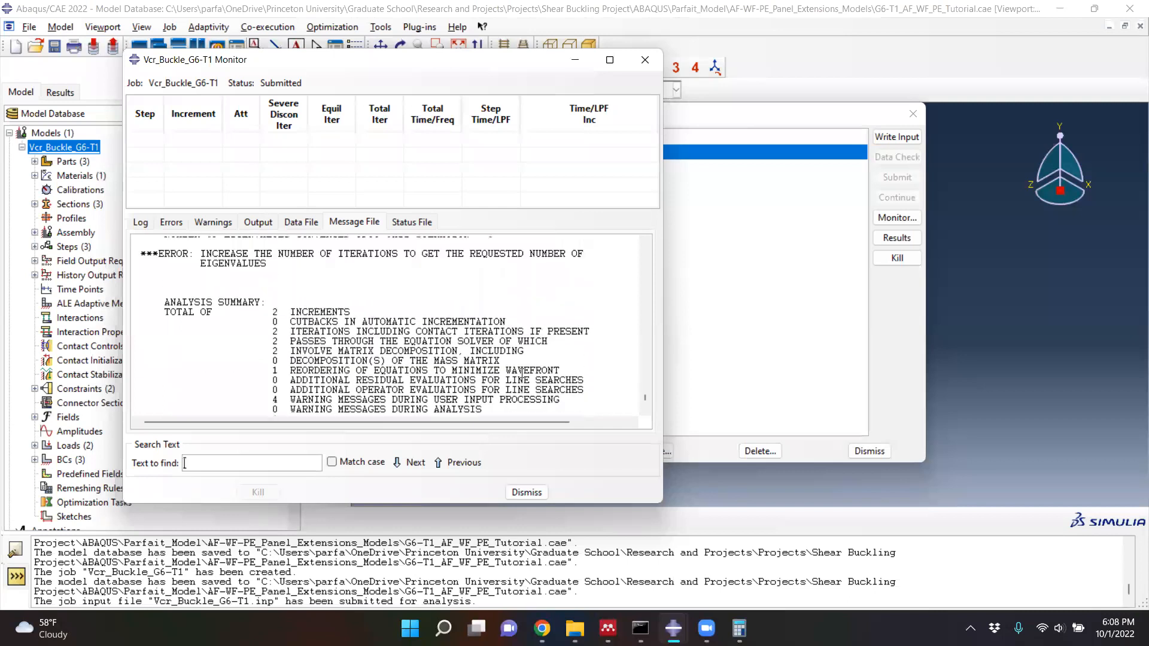
pyautogui.scroll(2, 522, 374)
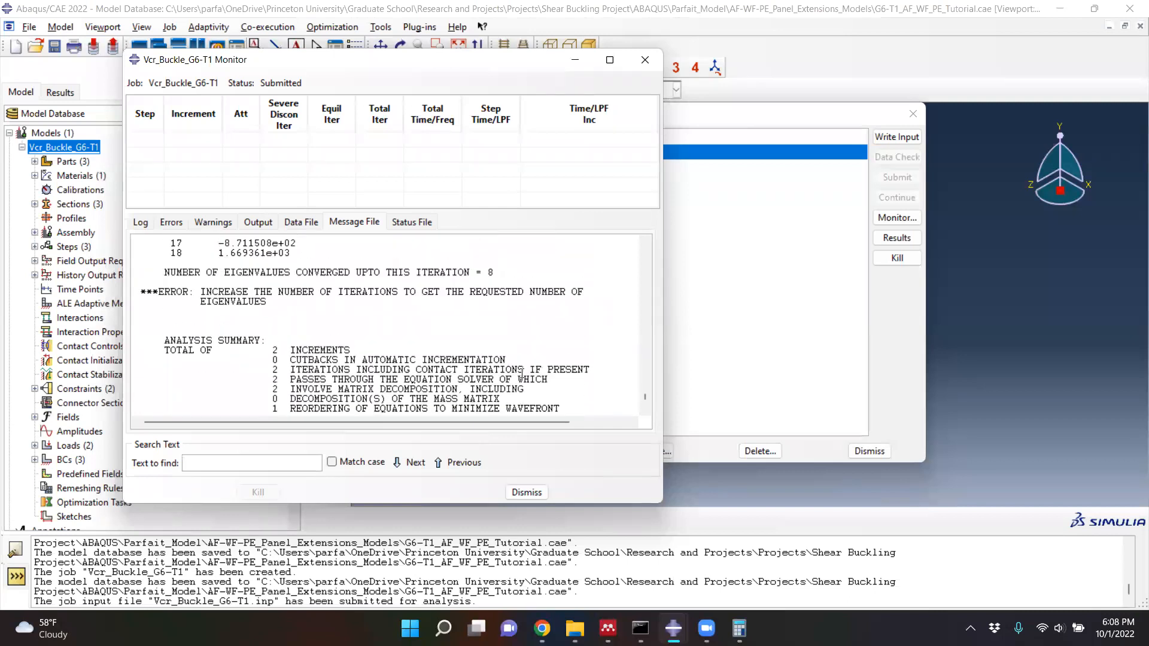
pyautogui.scroll(-5, 522, 371)
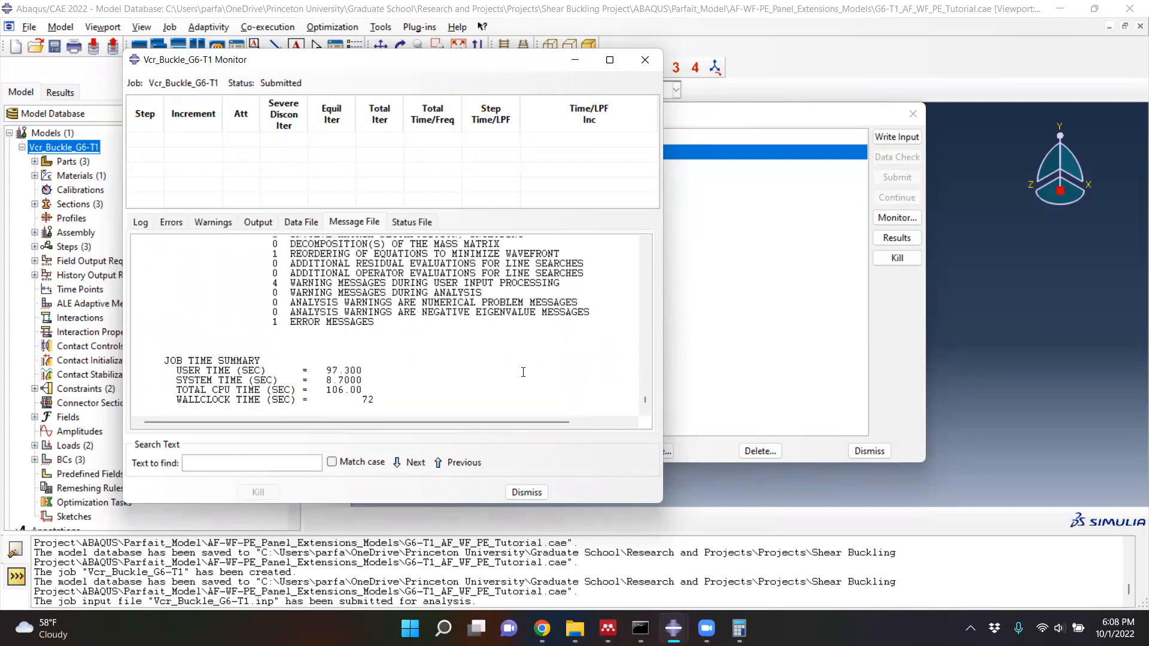
pyautogui.scroll(5, 523, 372)
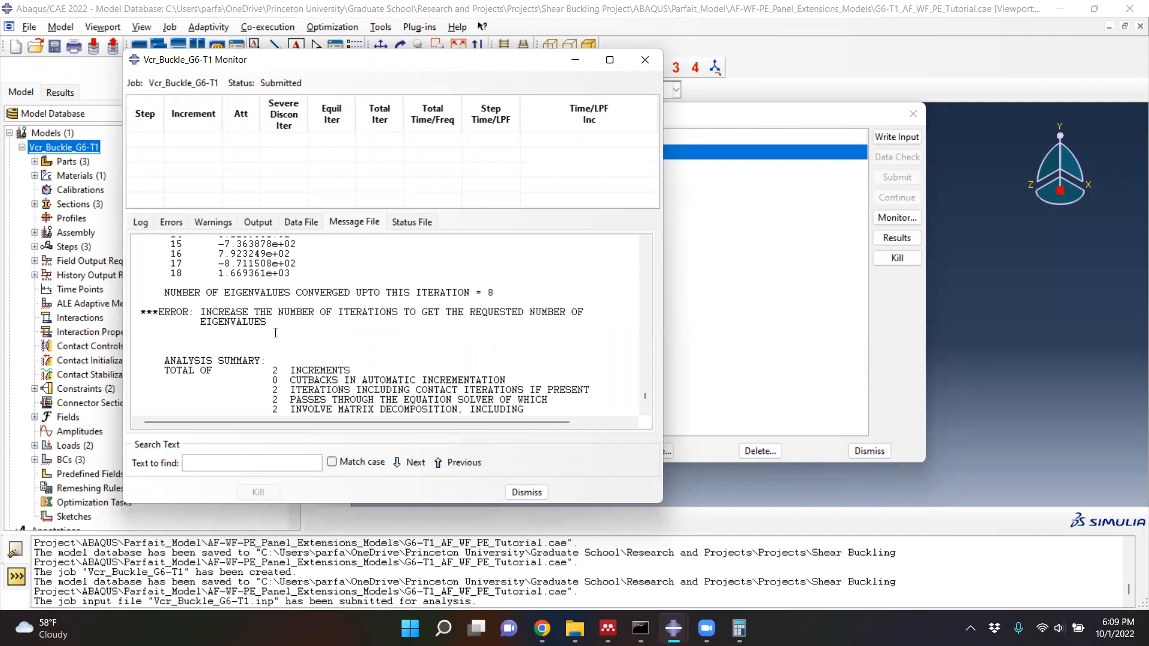
pyautogui.click(527, 492)
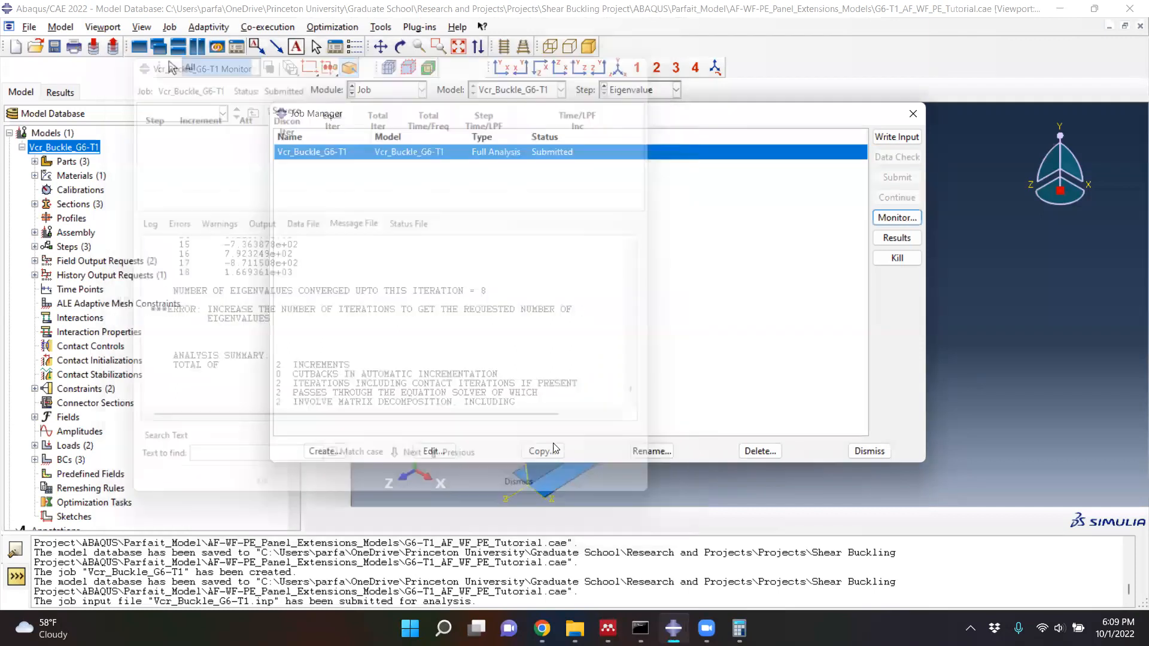
pyautogui.click(912, 114)
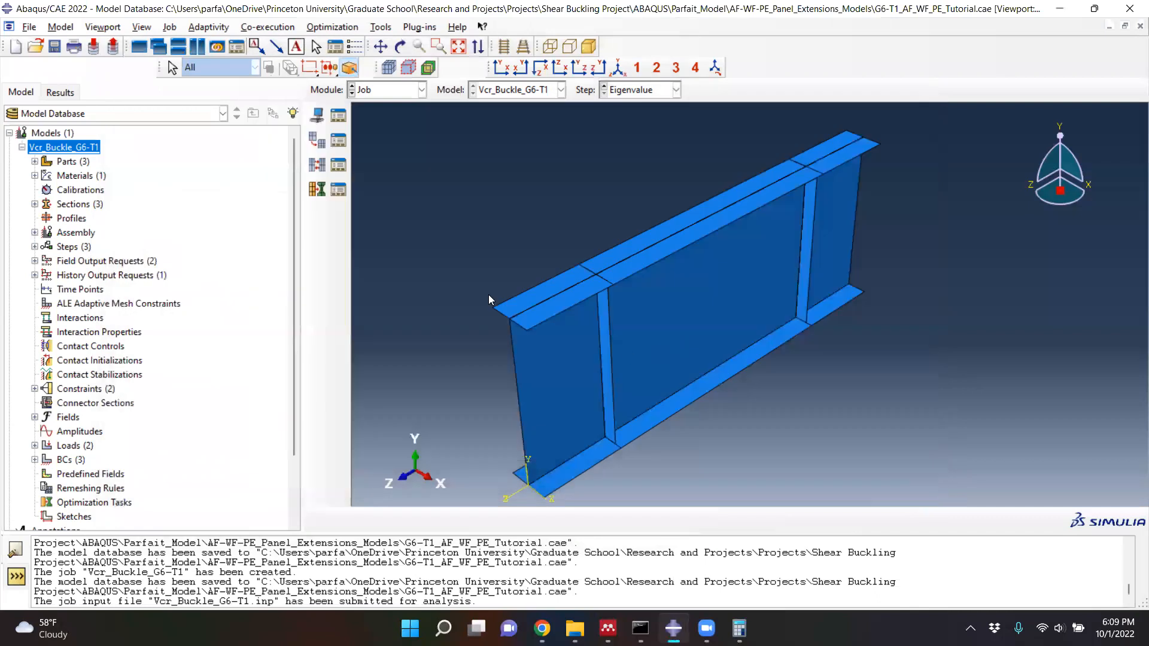
# - Set the maximum number of iterations of the Eigenvalue buckle step to 300
pyautogui.click(421, 90)
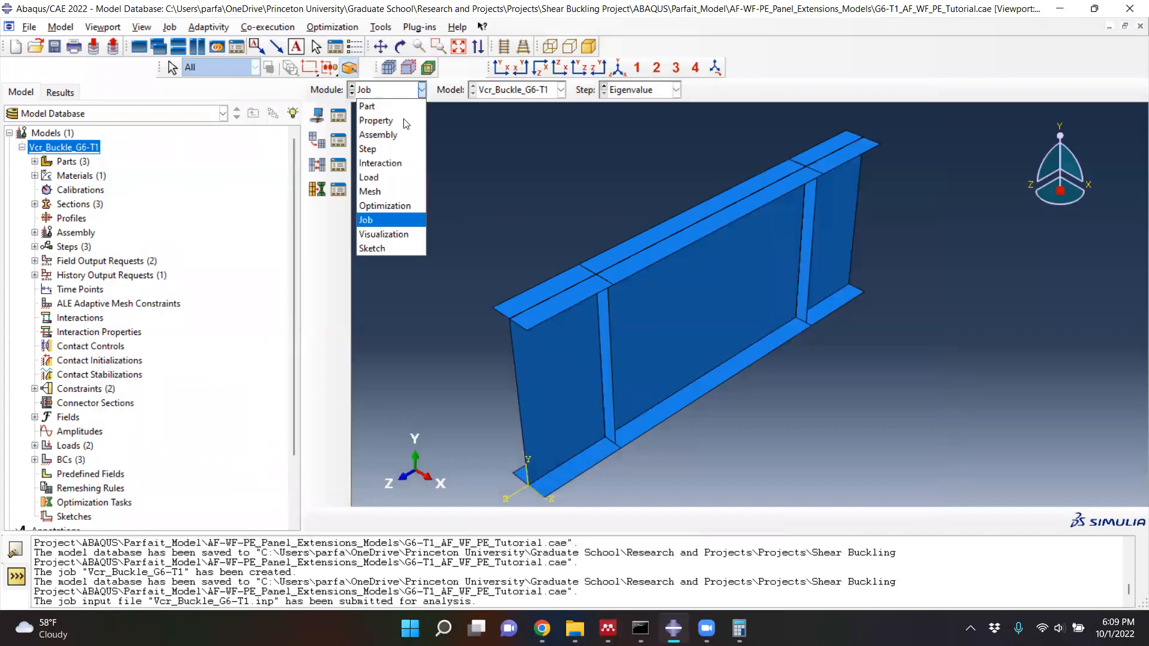
pyautogui.click(389, 149)
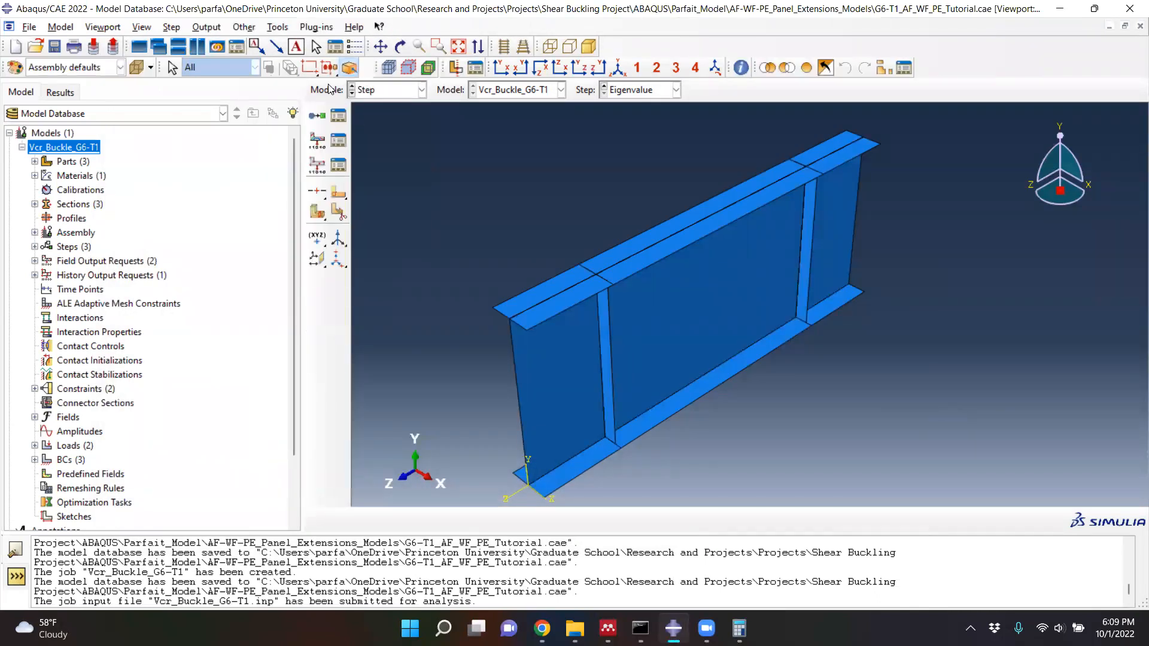
pyautogui.click(338, 115)
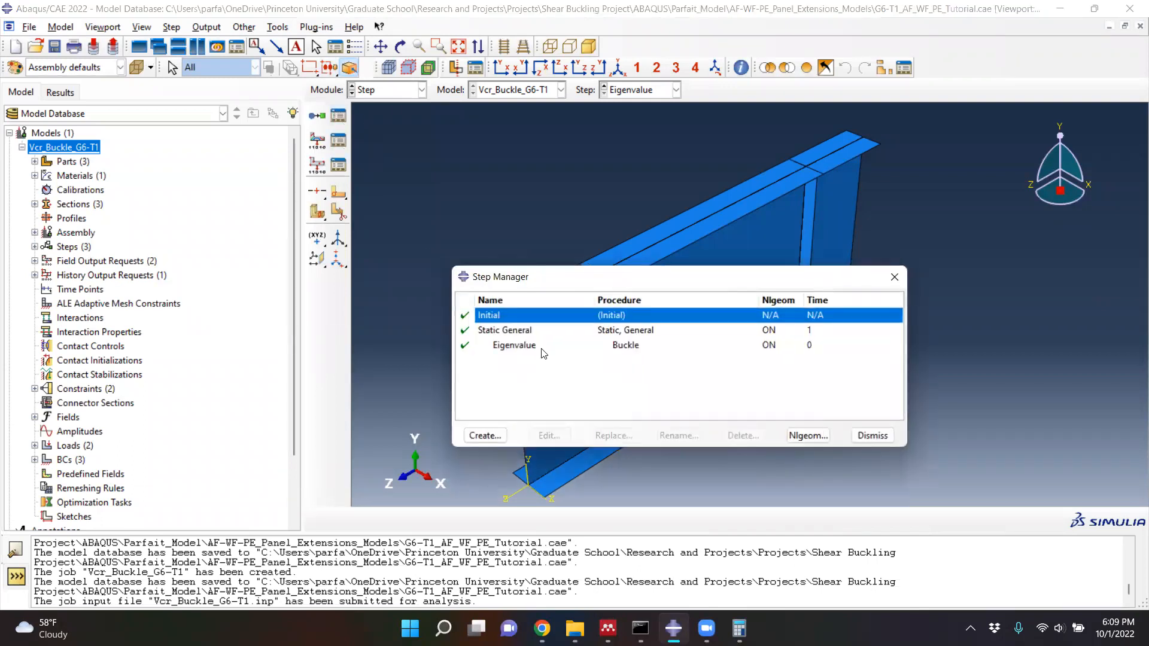
pyautogui.click(547, 344)
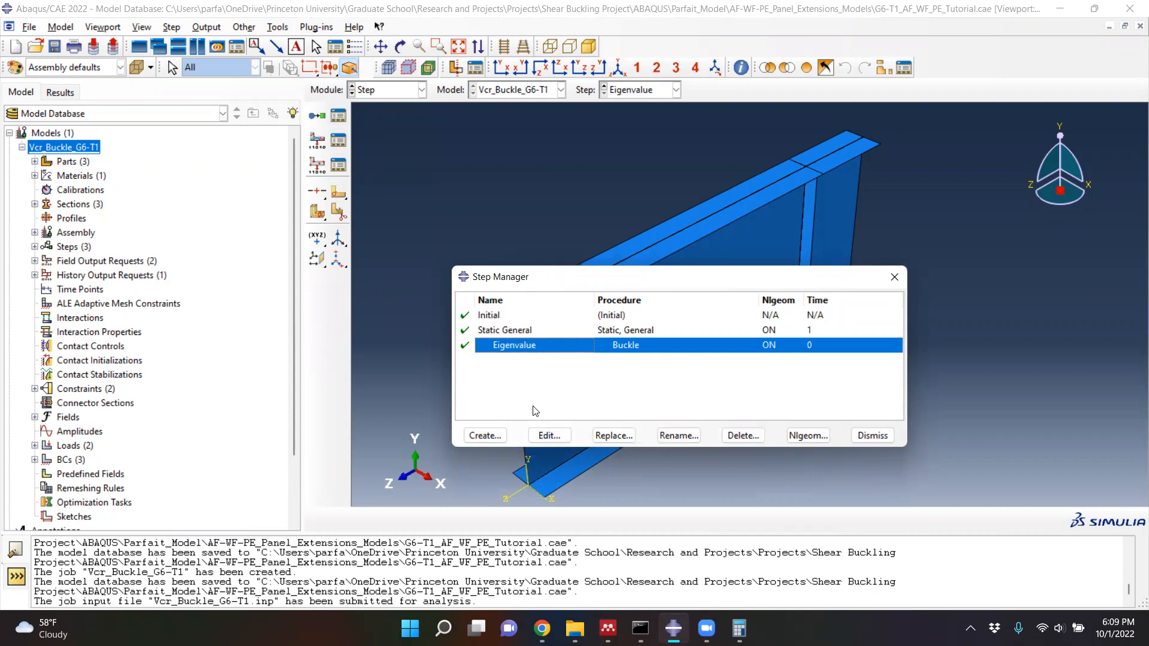
pyautogui.click(547, 436)
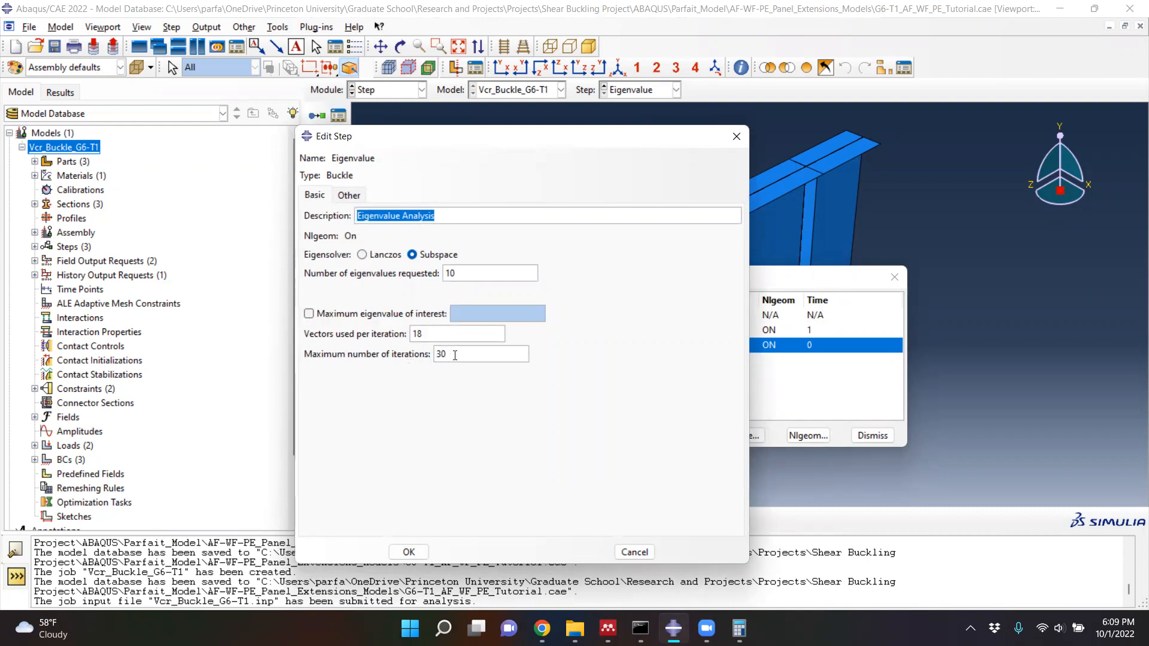
pyautogui.doubleClick(429, 354)
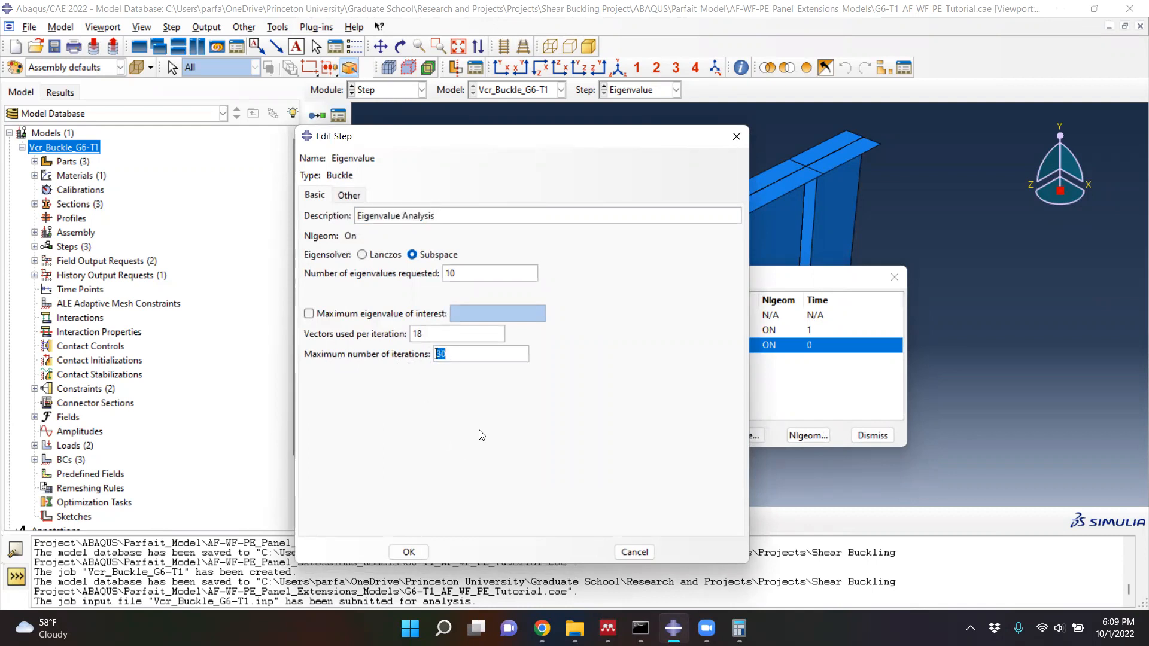
pyautogui.write('300')
pyautogui.moveTo(532, 139); pyautogui.dragTo(514, 76)
pyautogui.click(387, 488)
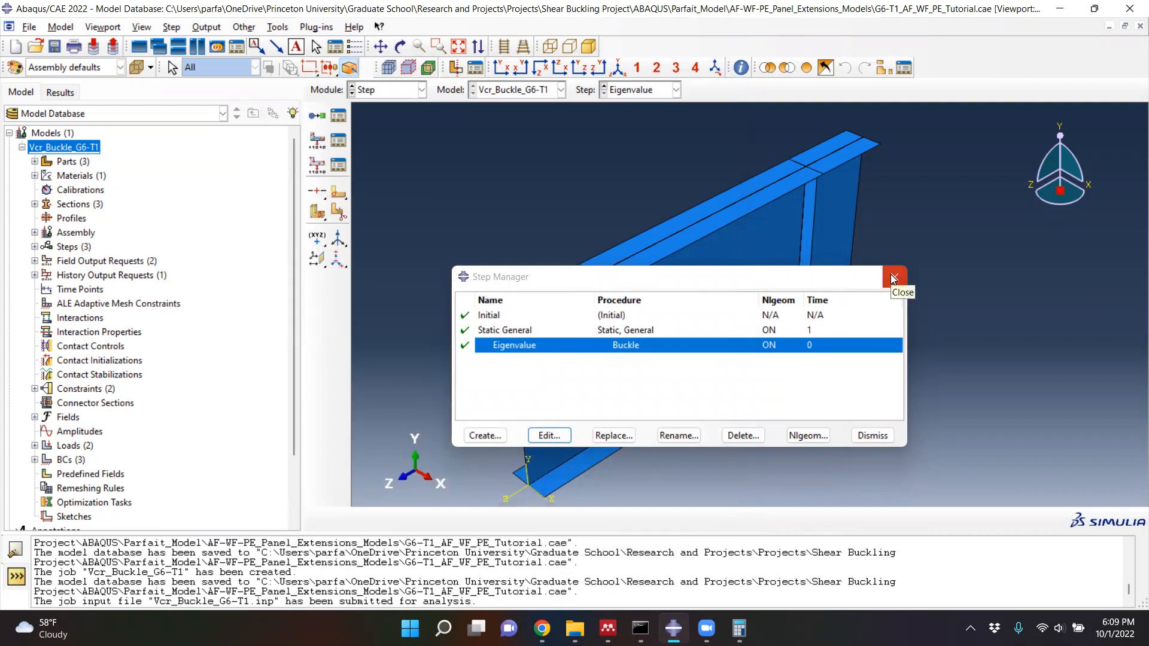
pyautogui.click(892, 276)
# - Return to the Job module and copy the Vcr_Buckle_G6-T1 job to a new job named Vcr_Buckle_G6-T1-Copy
pyautogui.click(421, 90)
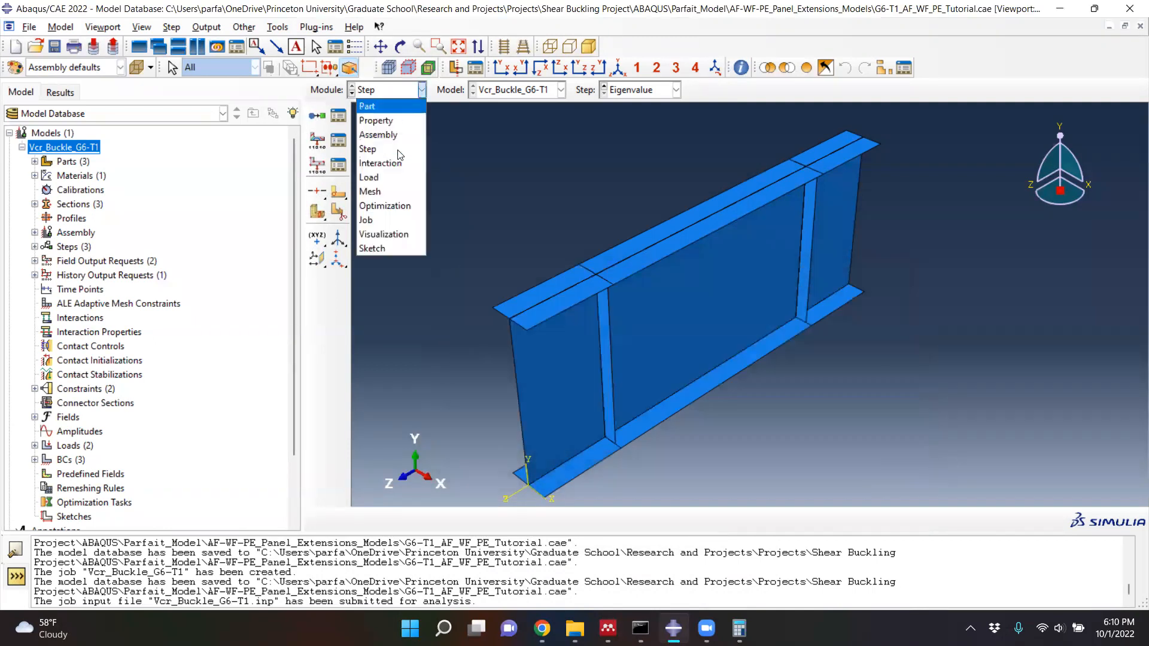
pyautogui.click(378, 220)
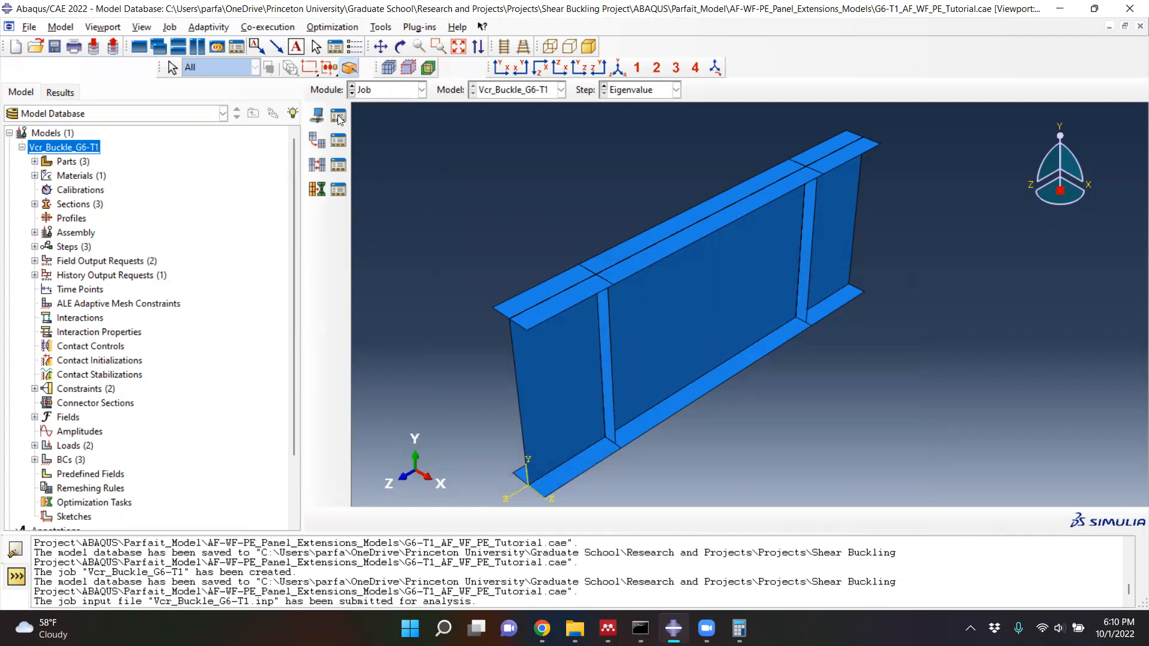
pyautogui.click(337, 117)
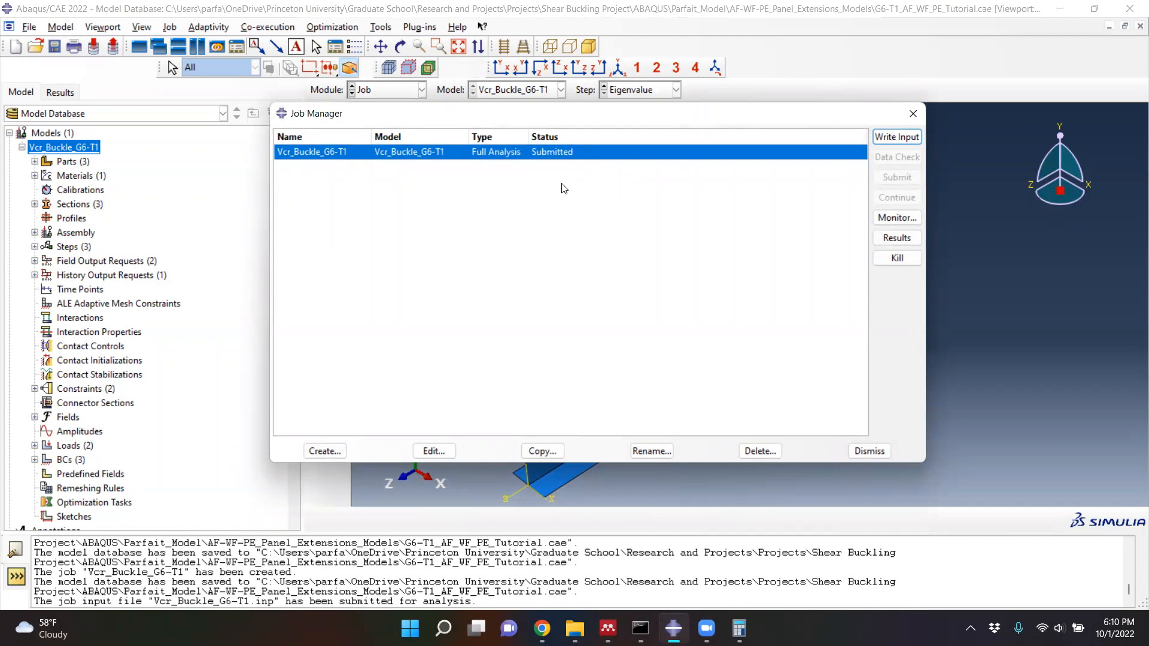
pyautogui.click(546, 452)
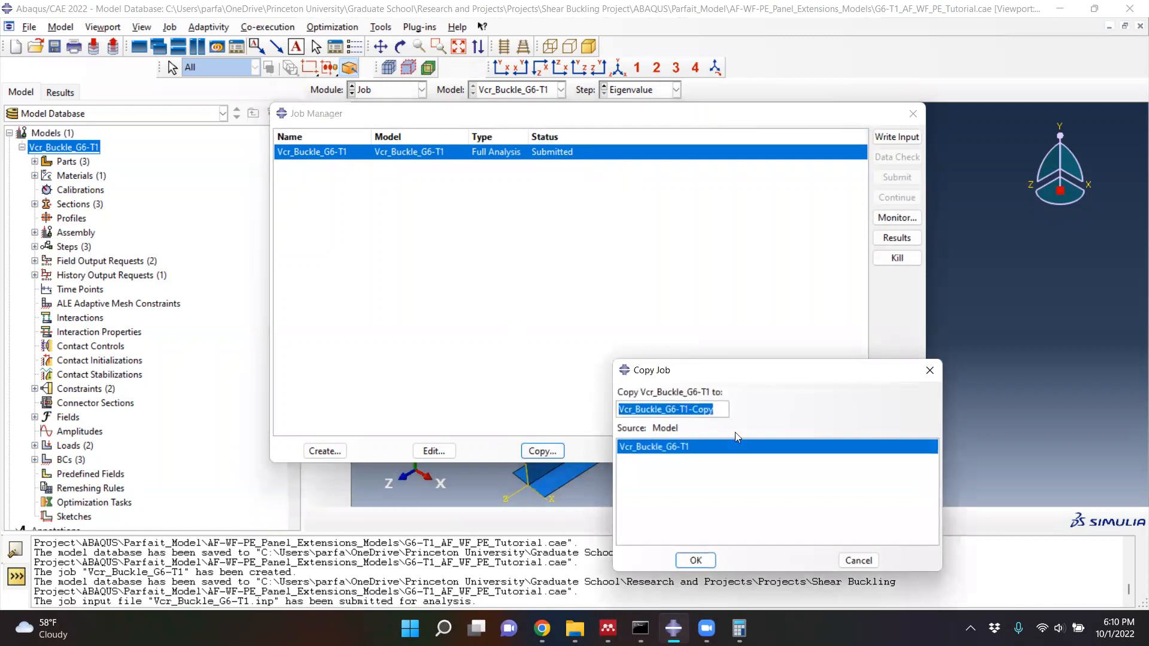
pyautogui.moveTo(730, 364); pyautogui.dragTo(705, 263)
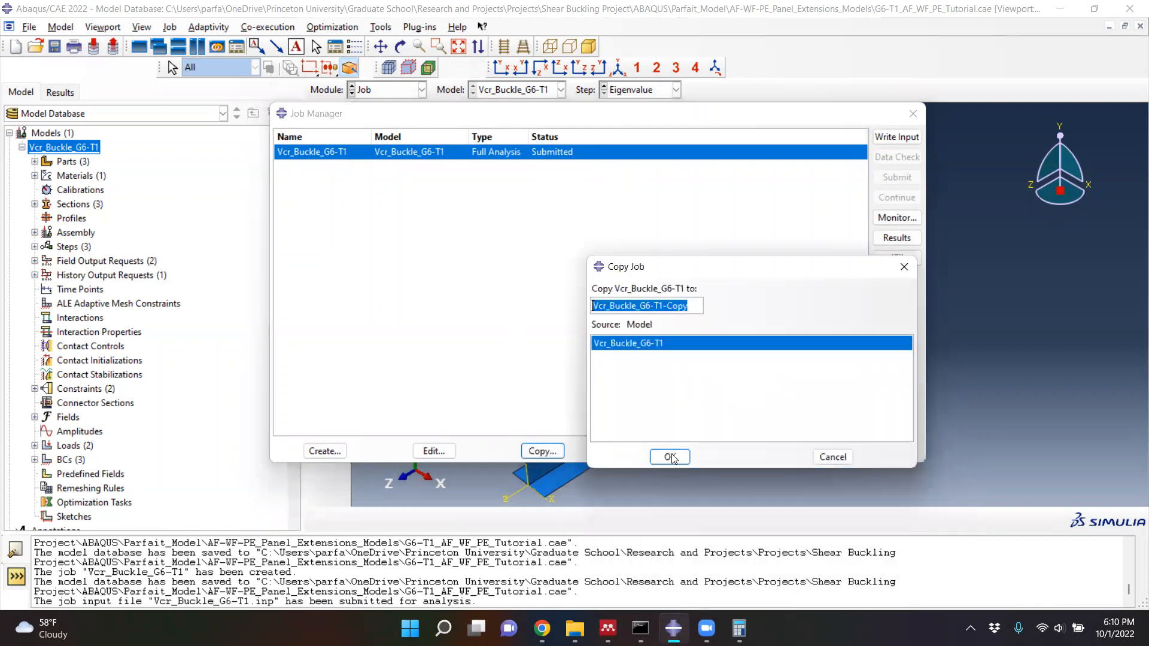
pyautogui.click(671, 459)
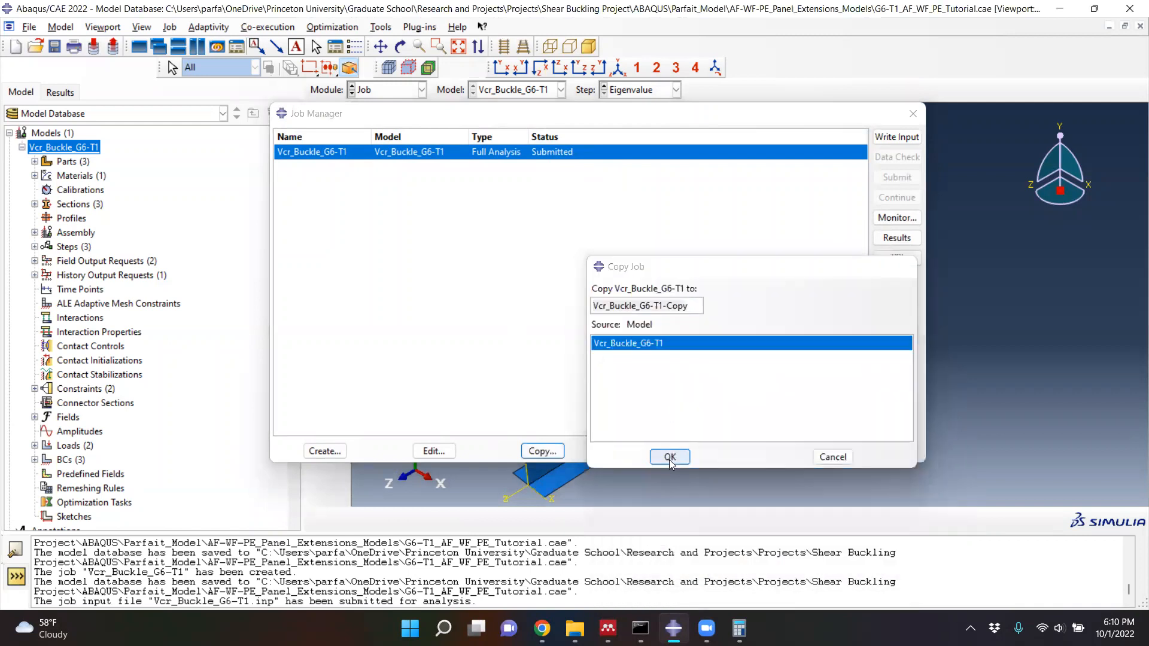
# - Delete the original submitted Vcr_Buckle_G6-T1 job, keeping its copy in the job list
pyautogui.click(421, 153)
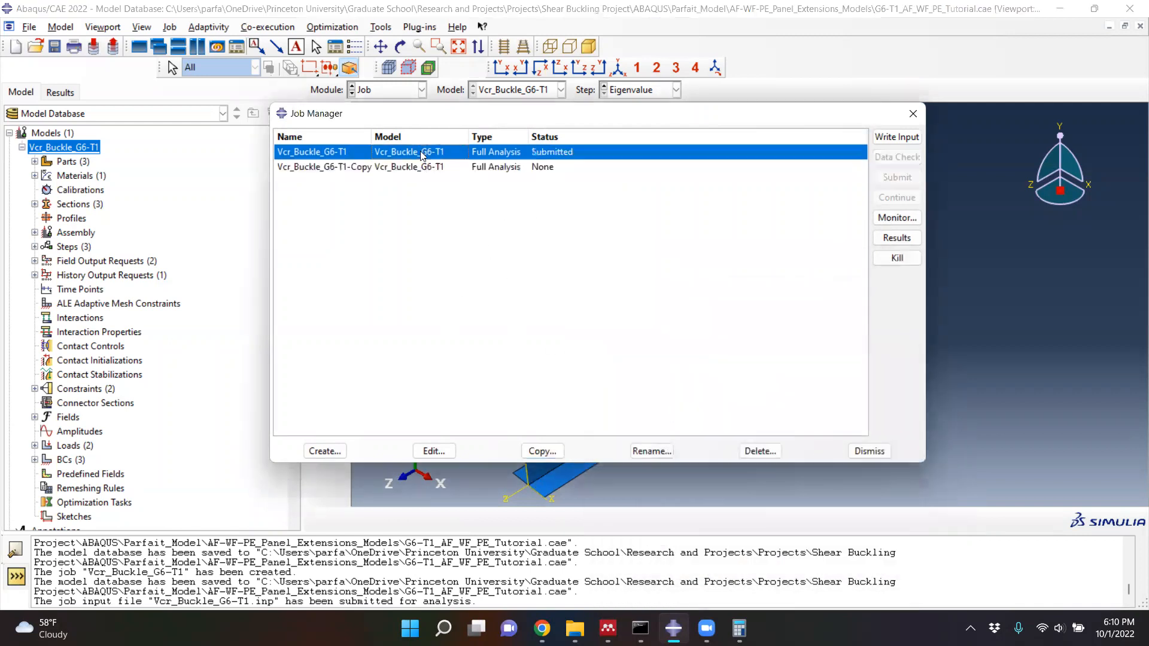
pyautogui.click(761, 452)
pyautogui.click(513, 349)
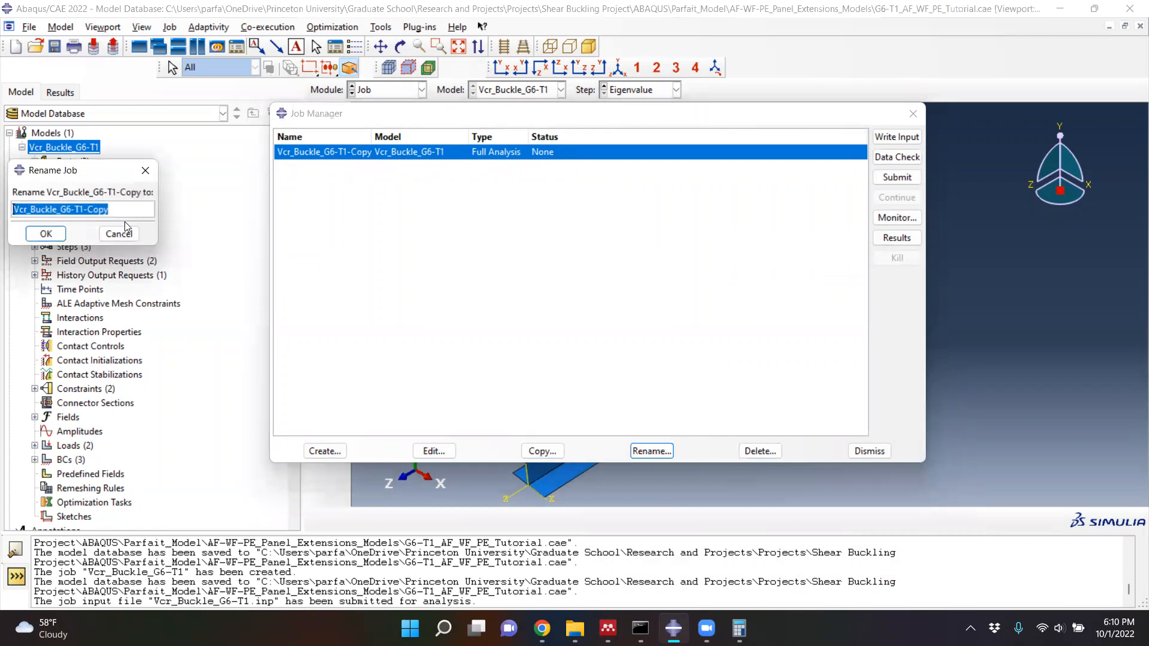
# - Rename the Vcr_Buckle_G6-T1-Copy job to Vcr_Buckle_G6-T1
pyautogui.click(131, 210)
pyautogui.press('BackSpace')
pyautogui.press('BackSpace')
pyautogui.press('BackSpace')
pyautogui.press('BackSpace')
pyautogui.press('BackSpace')
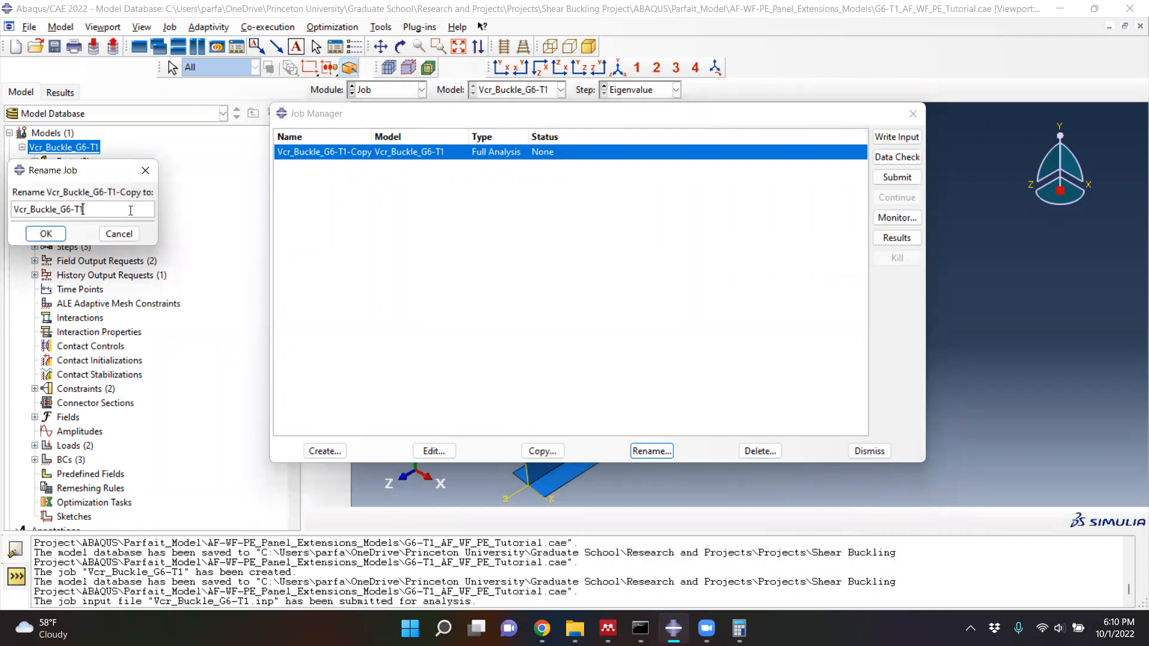
pyautogui.click(37, 235)
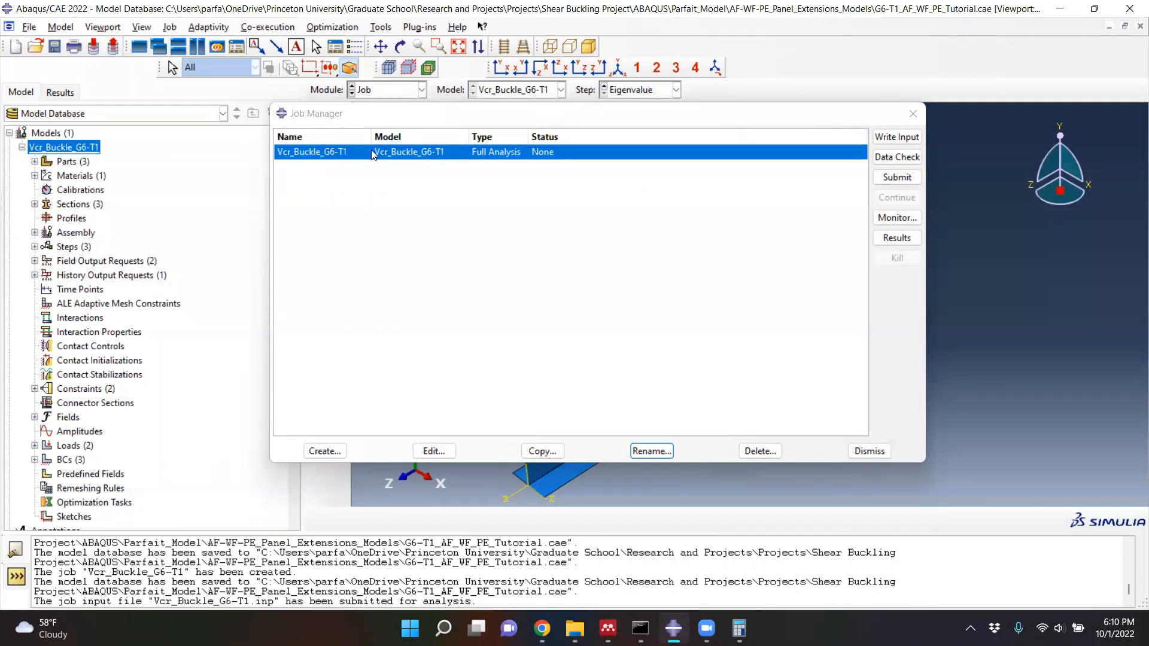
# - Submit the Vcr_Buckle_G6-T1 job for analysis and allow its existing job files to be overwritten
pyautogui.click(895, 177)
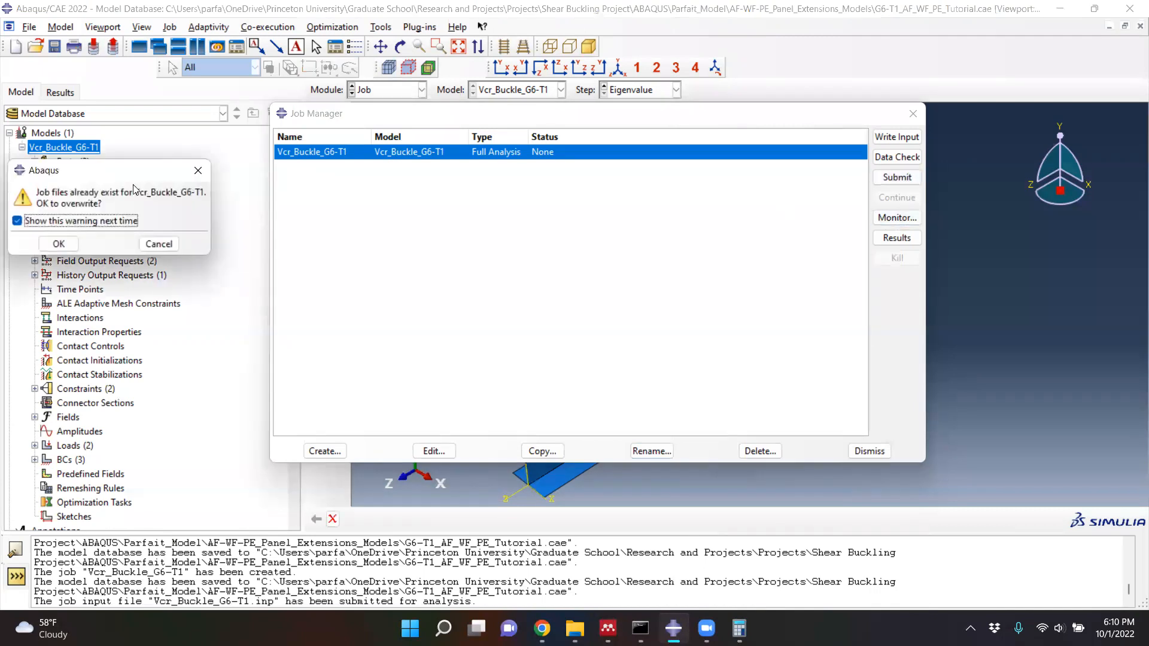
pyautogui.moveTo(149, 177); pyautogui.dragTo(506, 223)
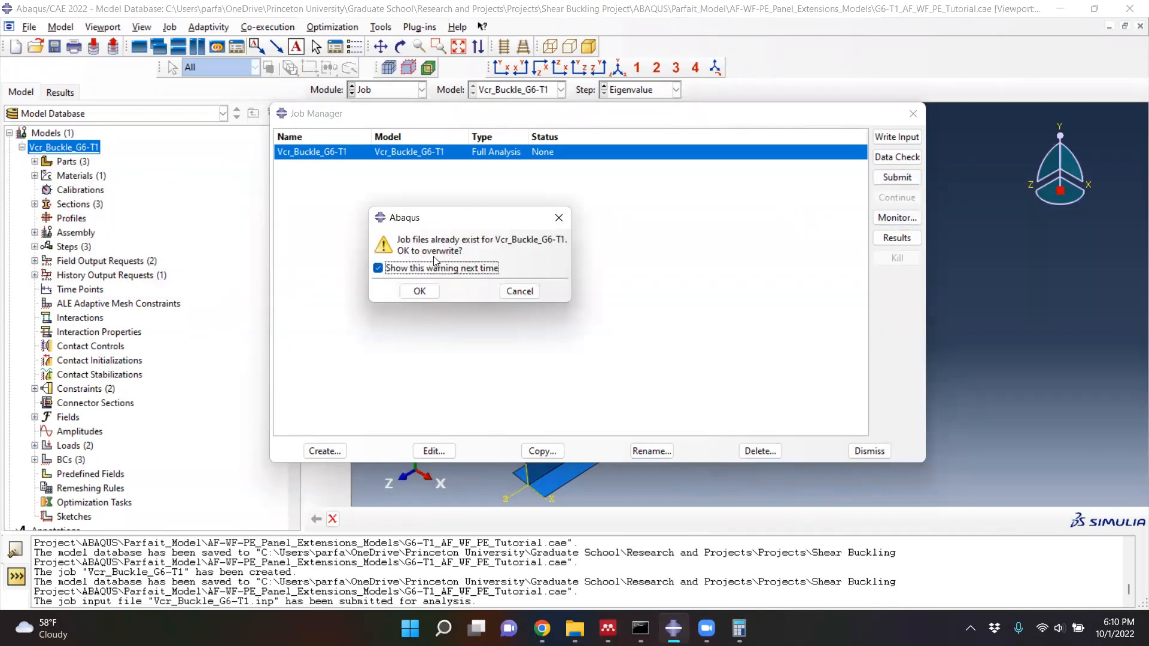
pyautogui.click(420, 292)
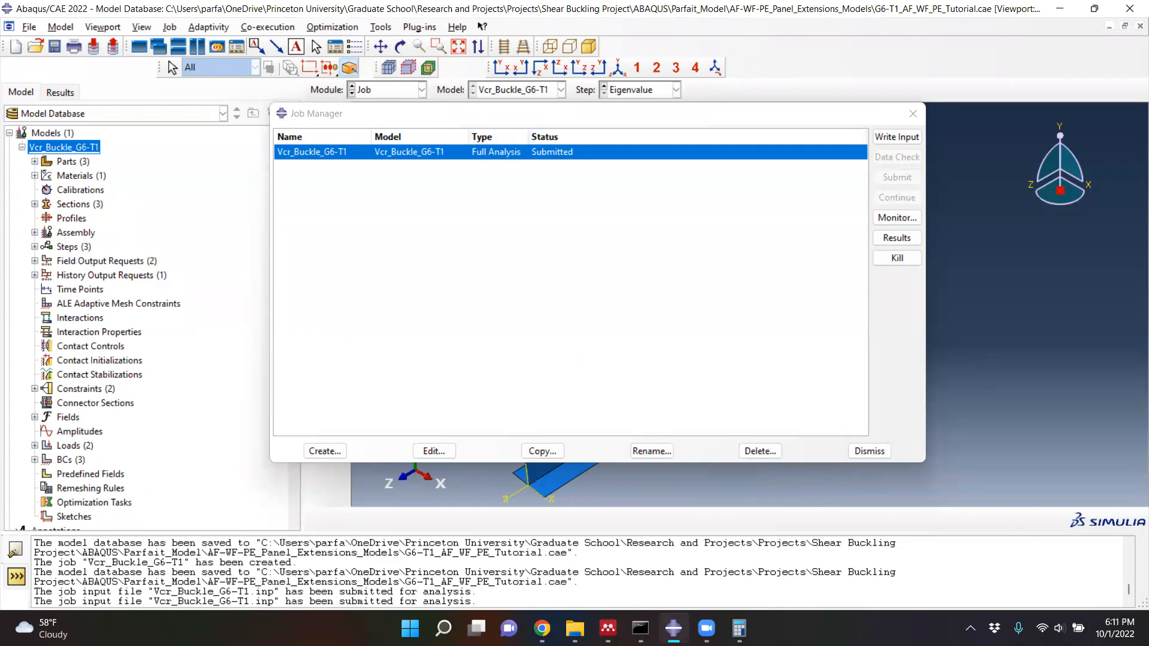
# - Switch to the postbuckling mechanics paper in Mendeley and review its title page and the elastic shear buckling equations in the Finite element model section
pyautogui.moveTo(674, 628)
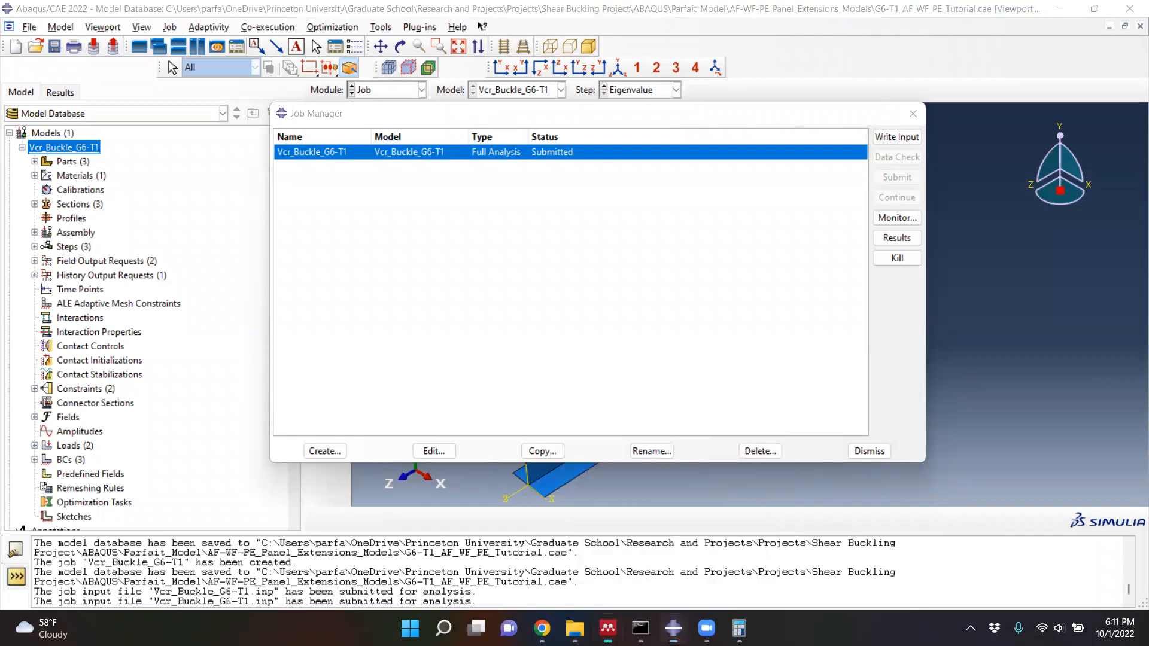
pyautogui.hotkey('alt', 'Tab')
pyautogui.scroll(3, 572, 285)
pyautogui.scroll(15, 572, 285)
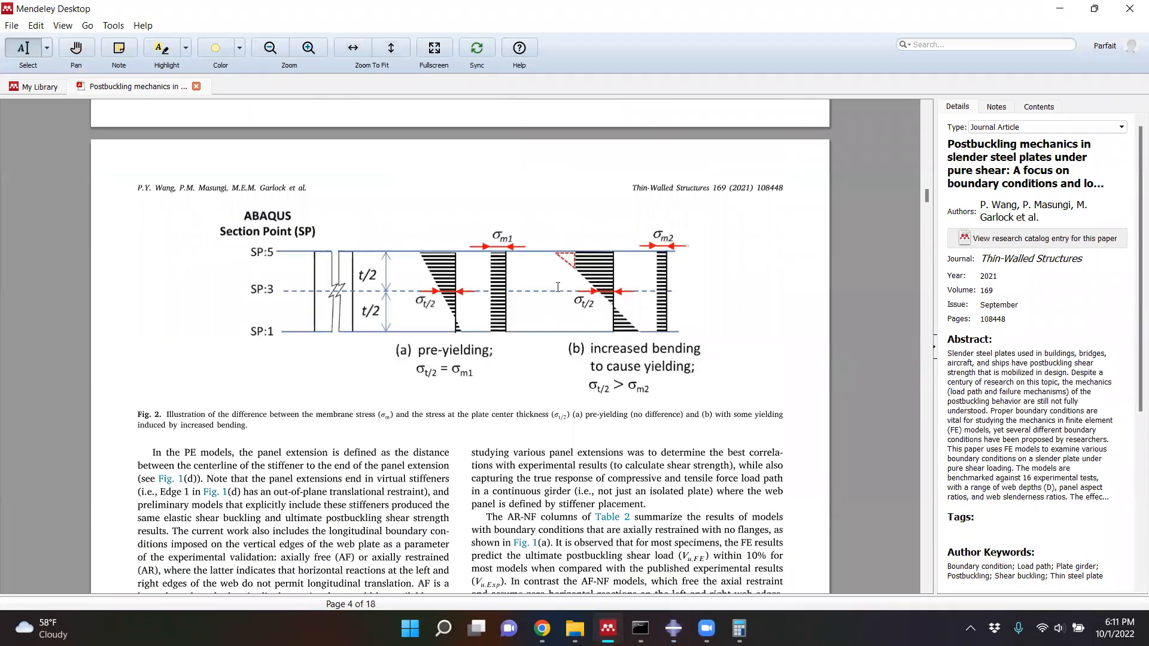
pyautogui.scroll(12, 558, 286)
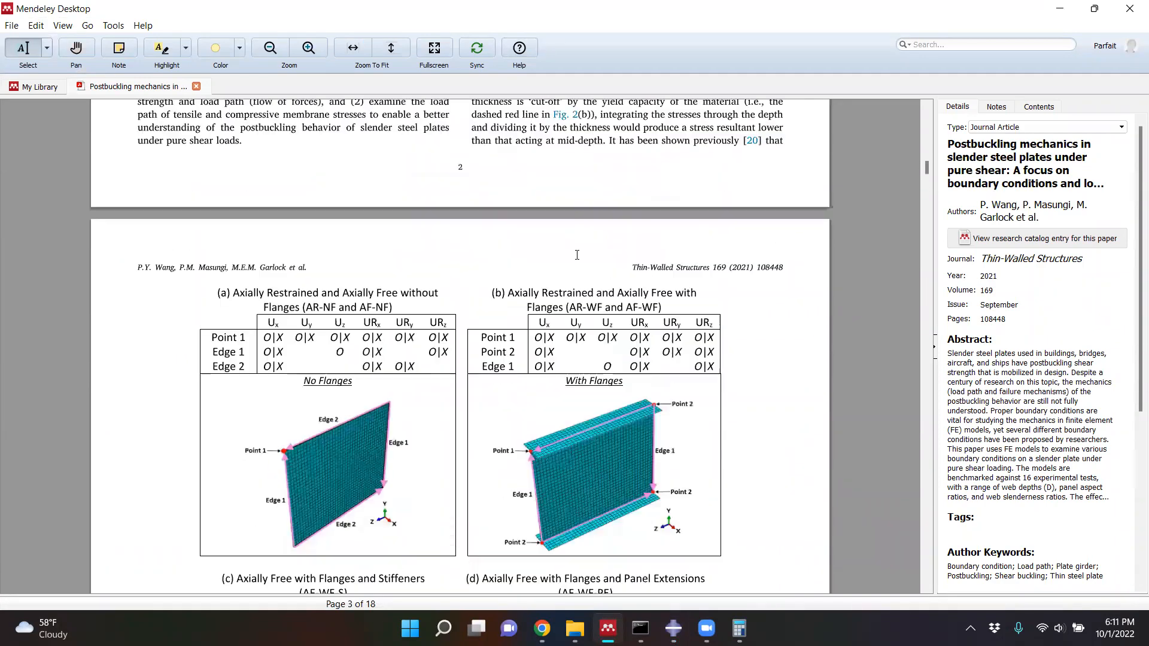
pyautogui.scroll(12, 575, 257)
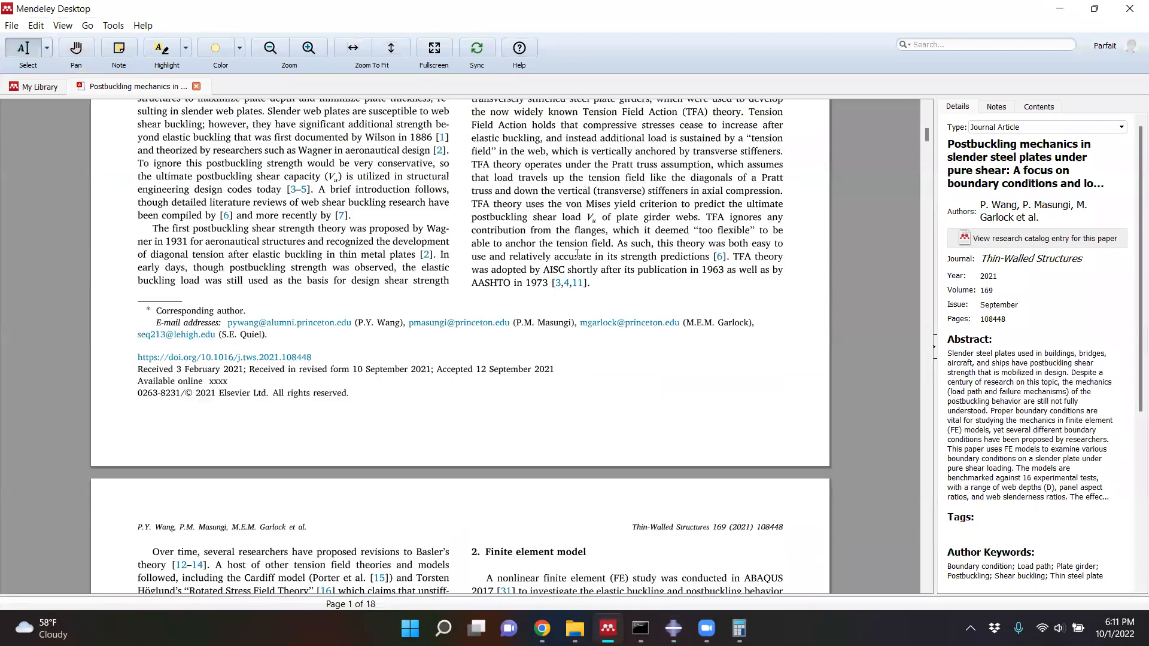
pyautogui.scroll(3, 574, 251)
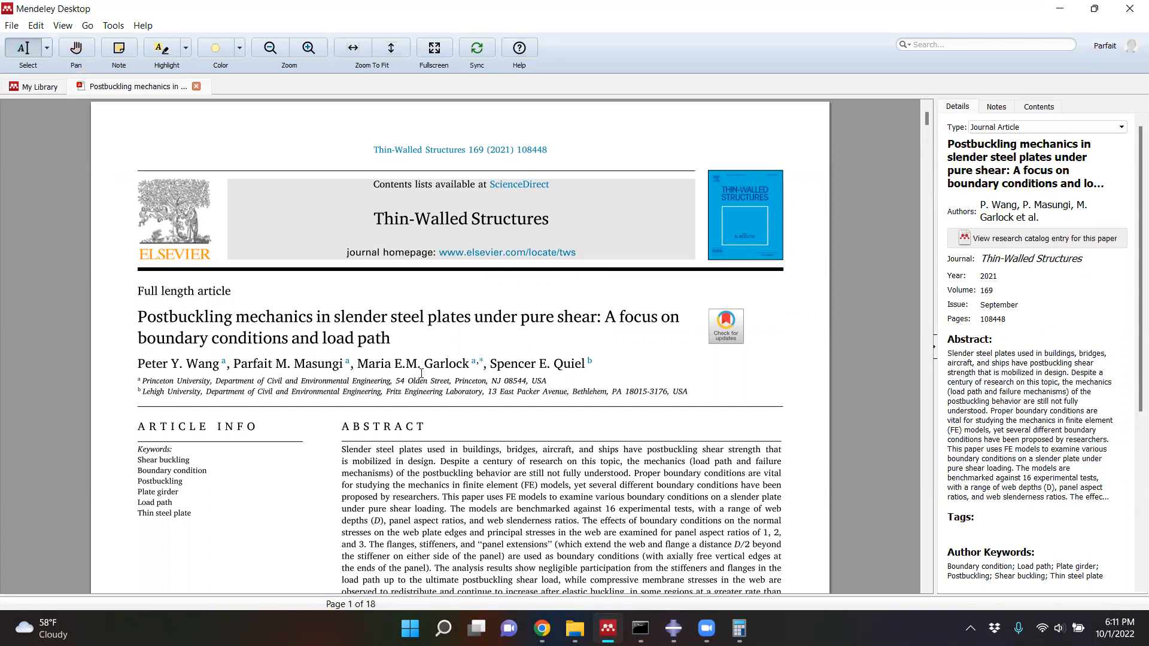
pyautogui.scroll(-10, 421, 373)
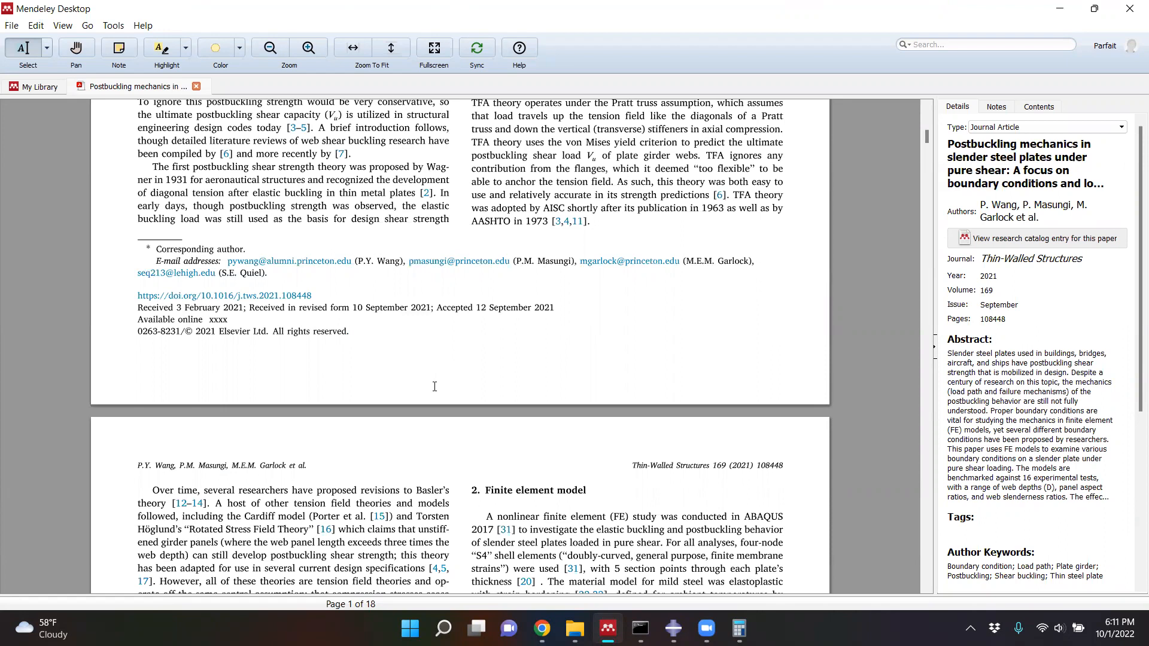
pyautogui.scroll(-4, 452, 374)
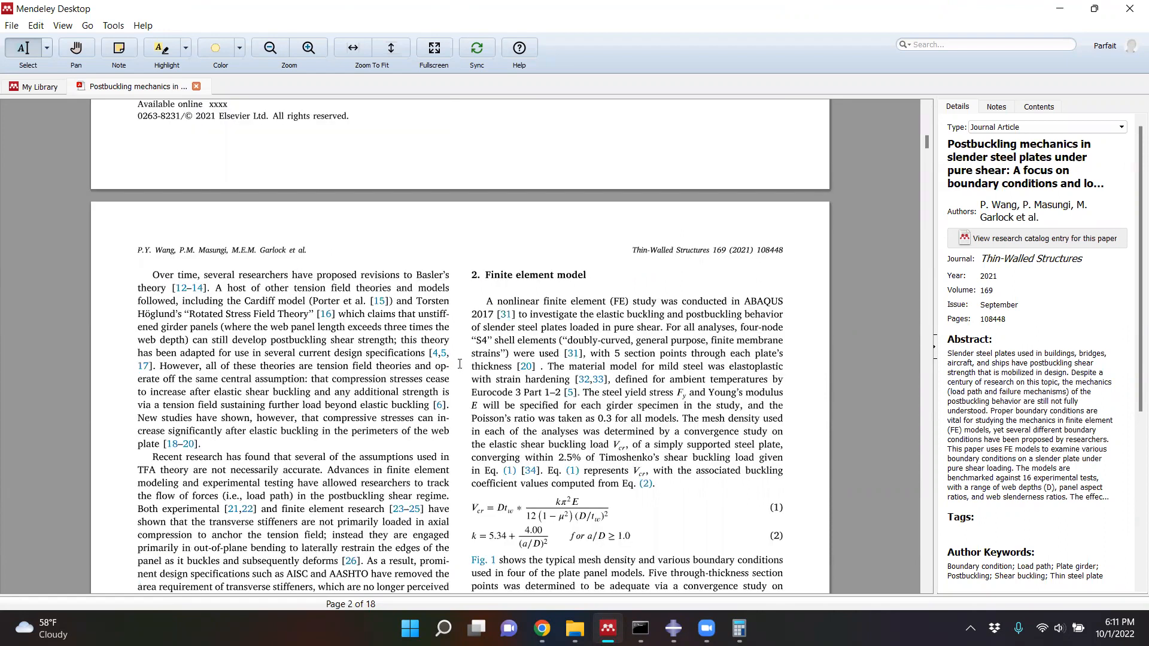
pyautogui.scroll(-2, 479, 358)
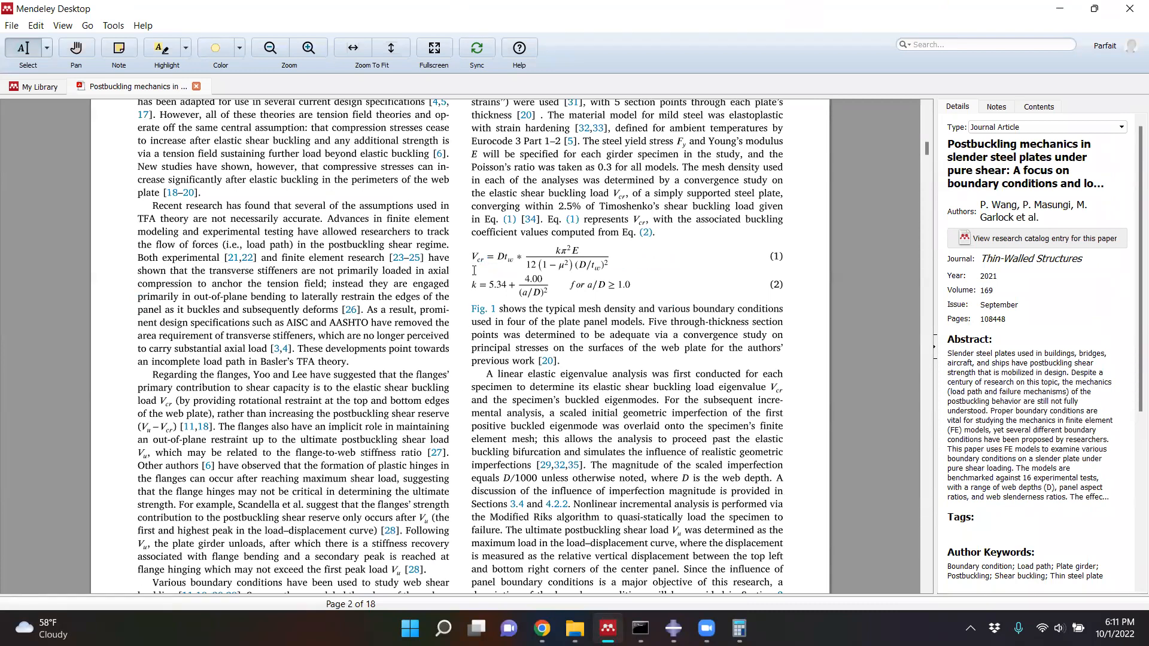
pyautogui.keyDown('ctrl'); pyautogui.scroll(3, 469, 281); pyautogui.keyUp('ctrl')
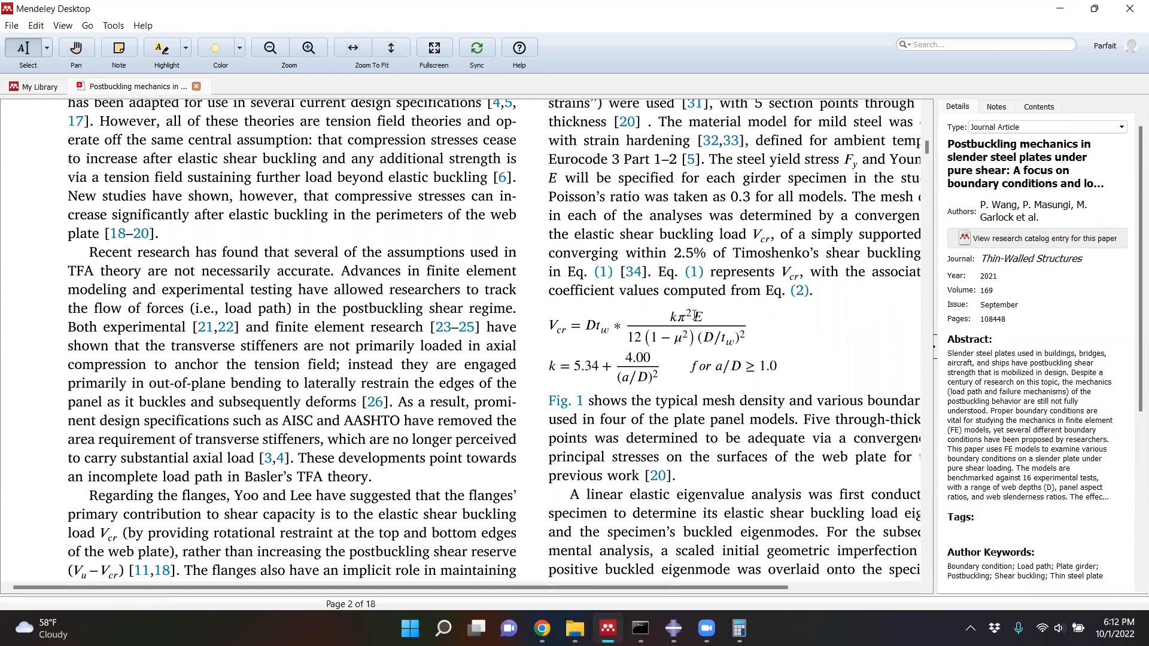
# - Examine the paper's Fig. 1 boundary conditions for the four plate and girder models and the nomenclature in section 3.1
pyautogui.scroll(-5, 694, 315)
pyautogui.keyDown('ctrl'); pyautogui.scroll(-1, 638, 341); pyautogui.keyUp('ctrl')
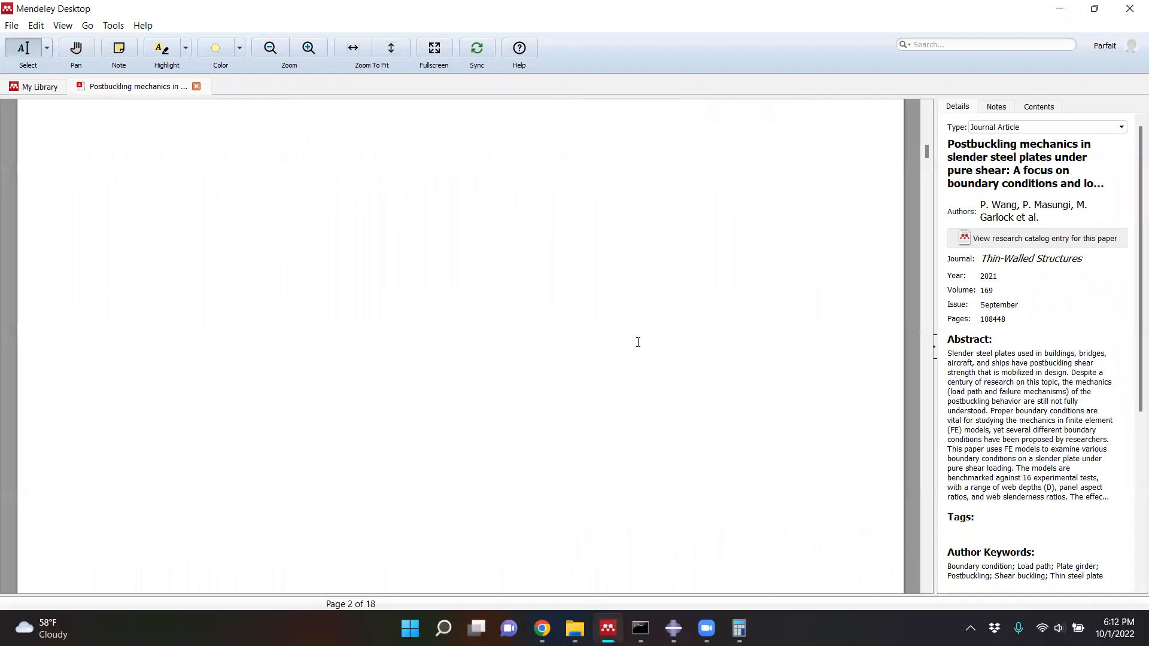
pyautogui.scroll(-20, 636, 340)
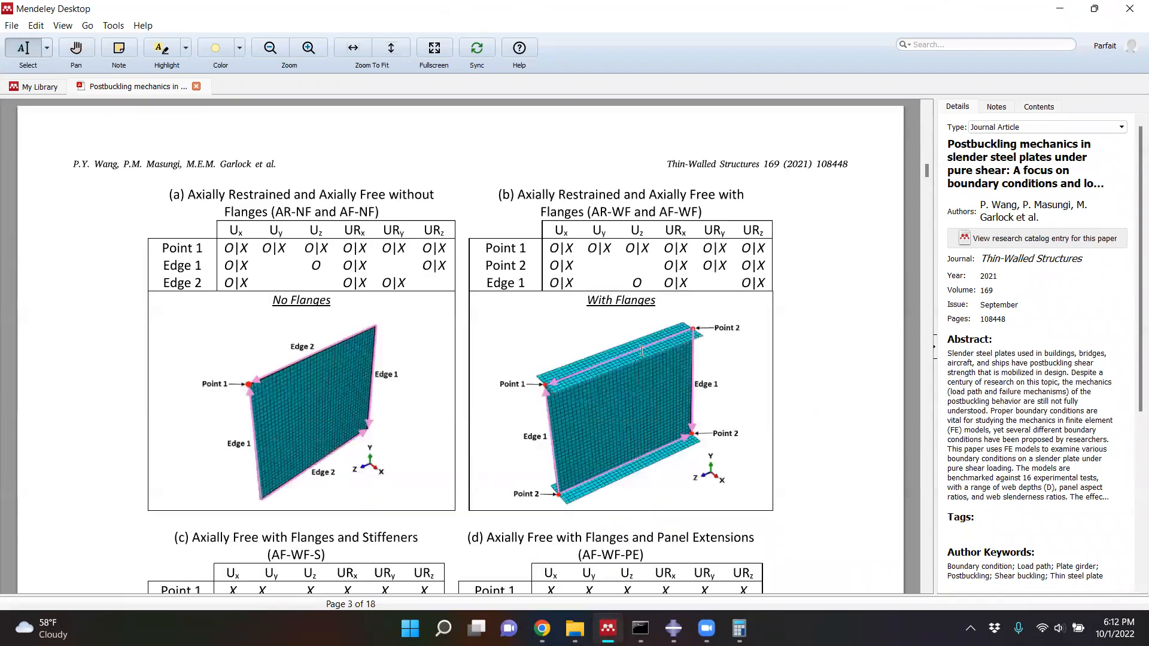
pyautogui.scroll(-1, 642, 354)
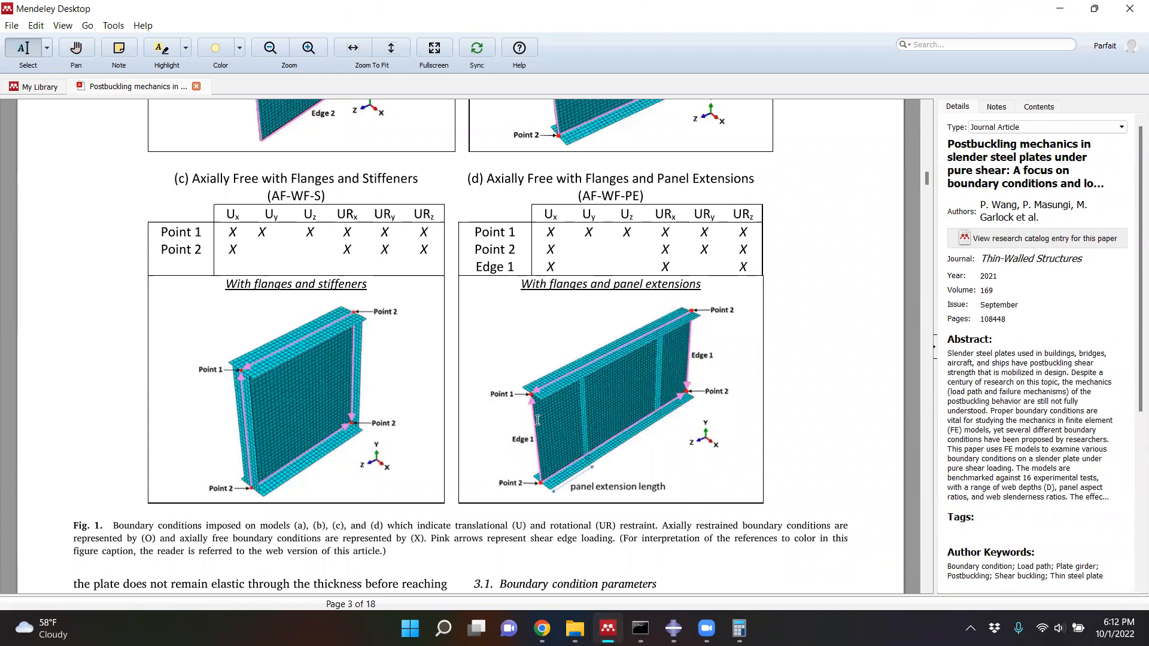
pyautogui.scroll(6, 491, 413)
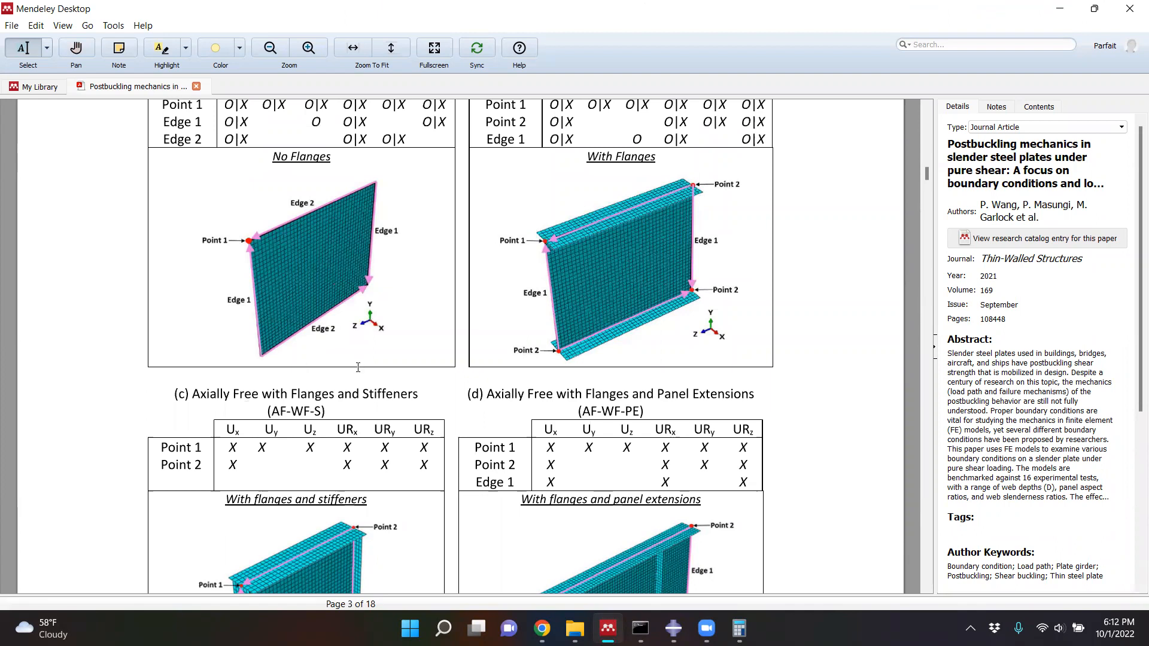
pyautogui.scroll(2, 557, 287)
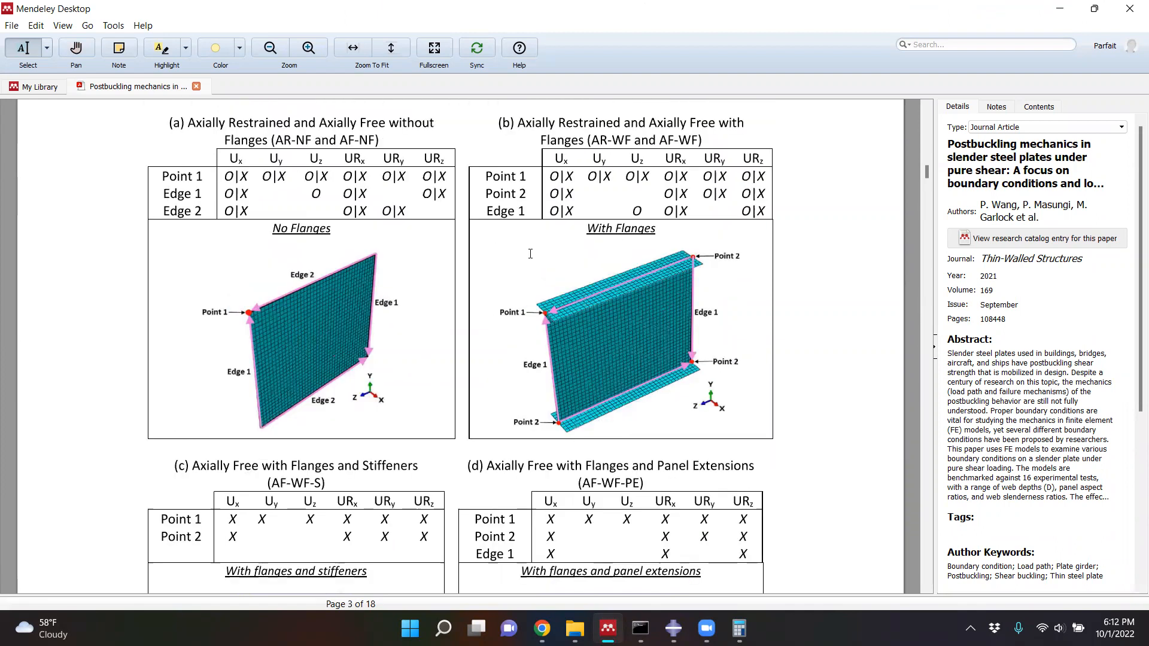
pyautogui.scroll(-3, 578, 374)
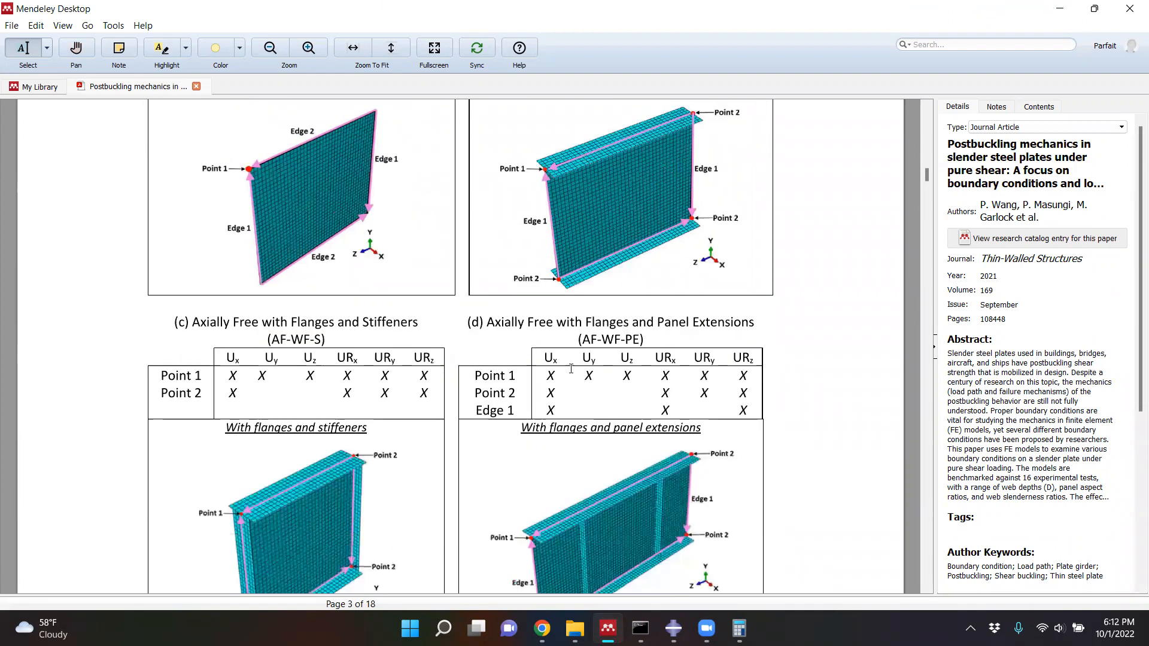
pyautogui.scroll(-6, 571, 368)
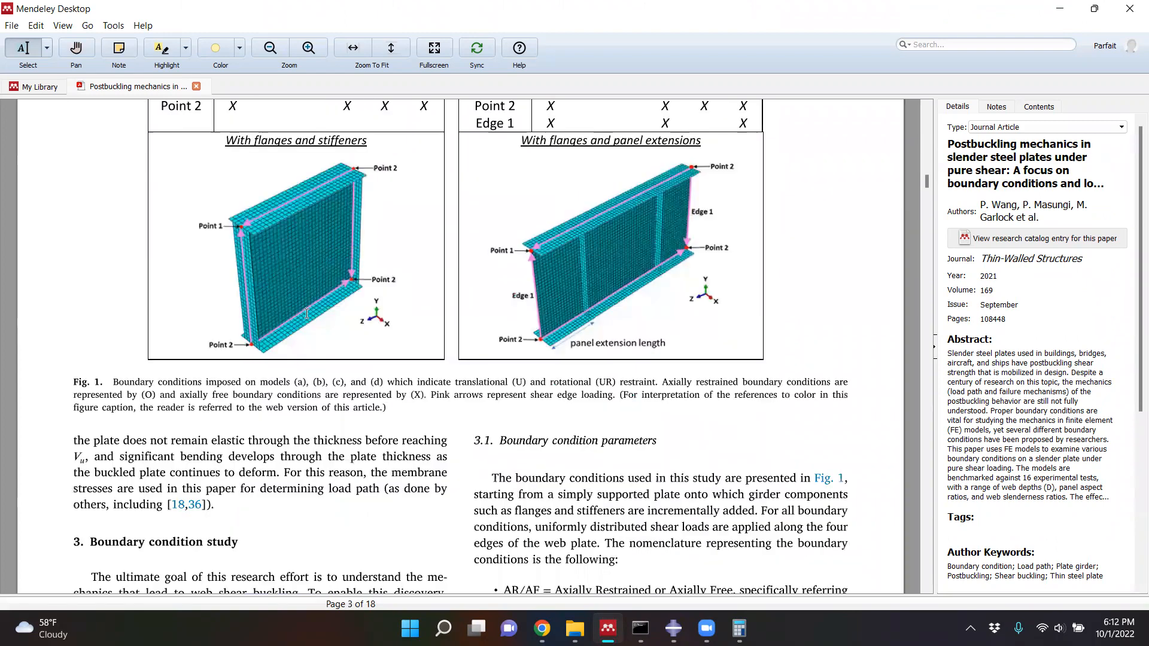
pyautogui.scroll(-3, 306, 314)
pyautogui.scroll(-20, 304, 354)
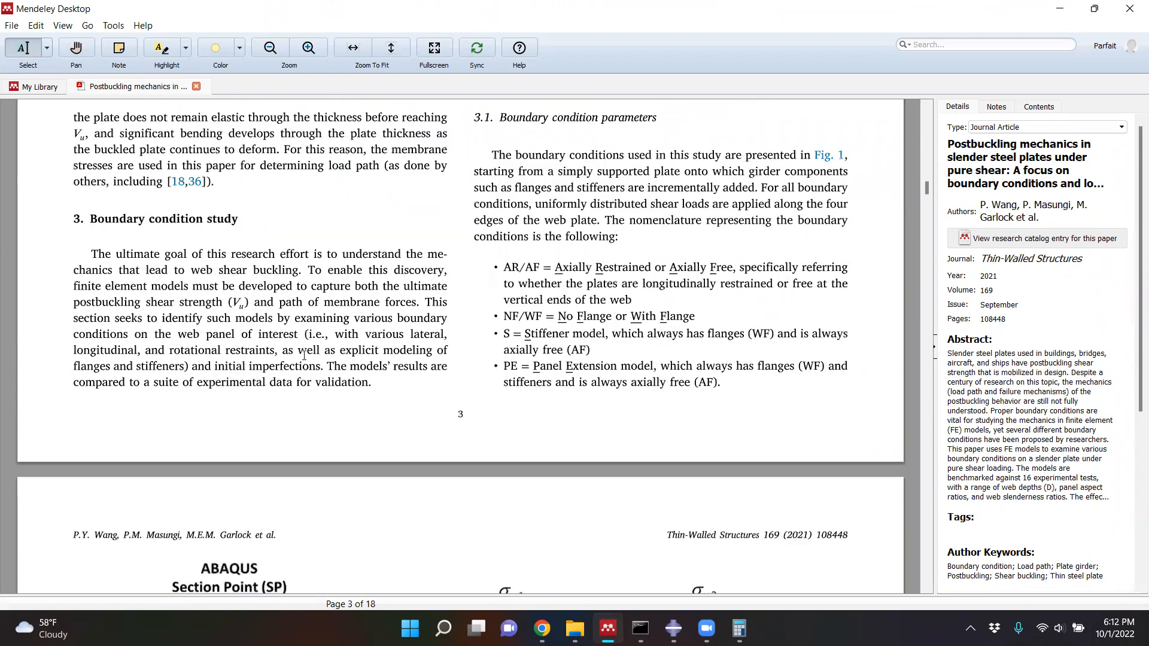
# - Review Table 1's specimen properties and Table 2's comparison of FE and experimental shear capacity for the different boundary conditions
pyautogui.scroll(-8, 308, 354)
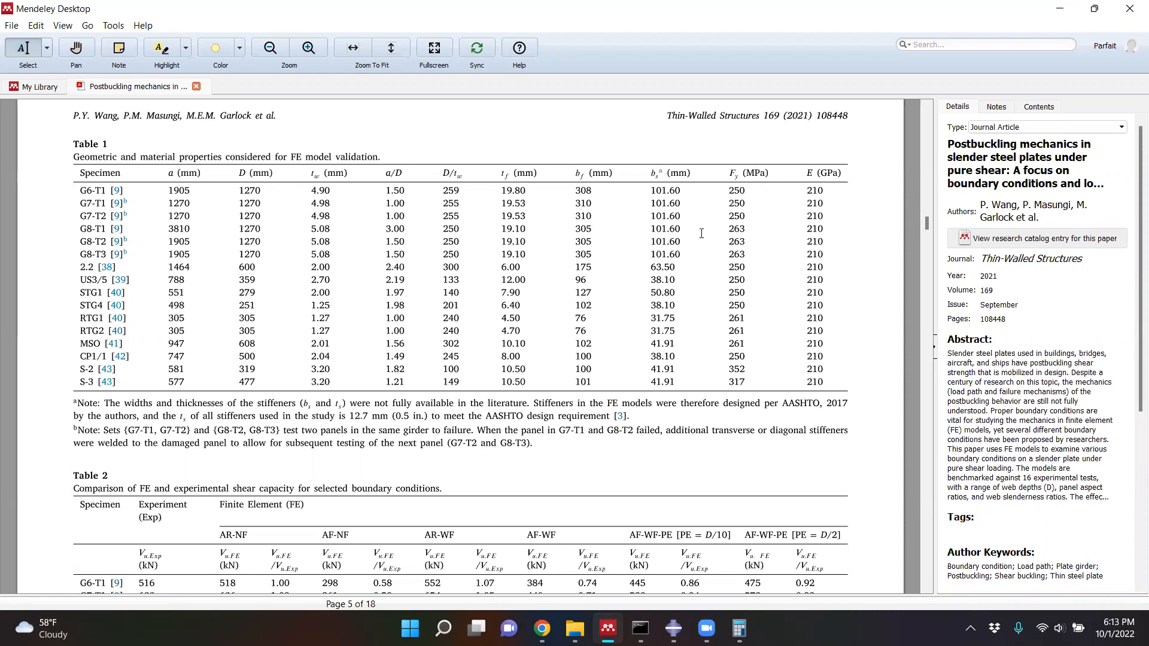
pyautogui.scroll(-3, 630, 251)
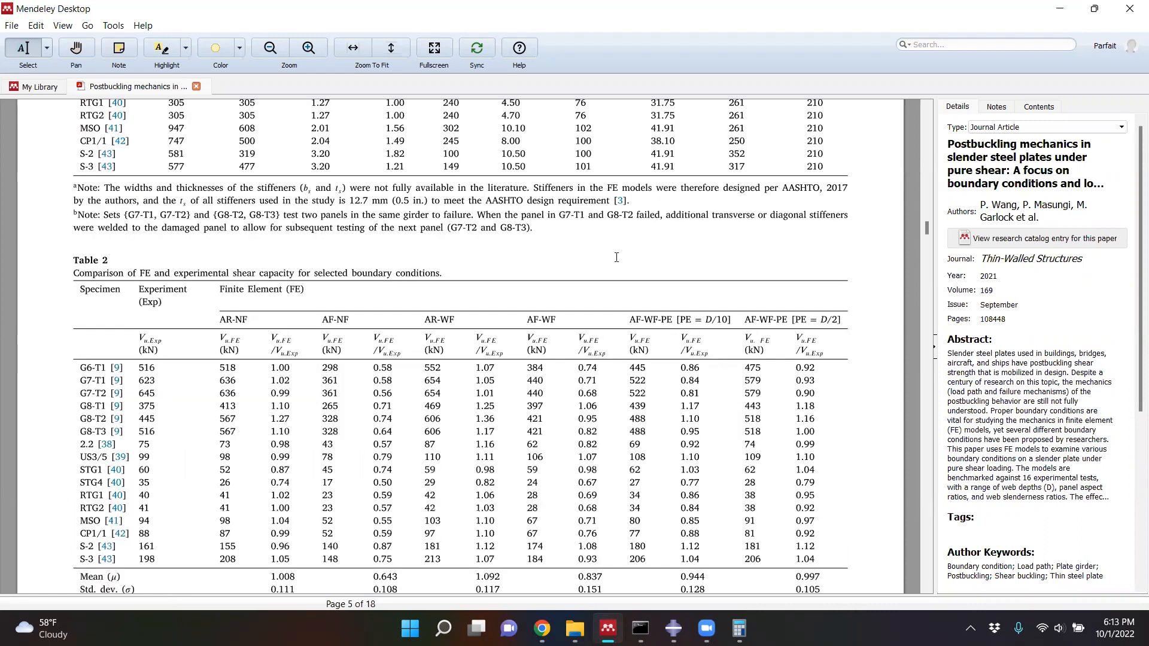
pyautogui.scroll(-1, 630, 261)
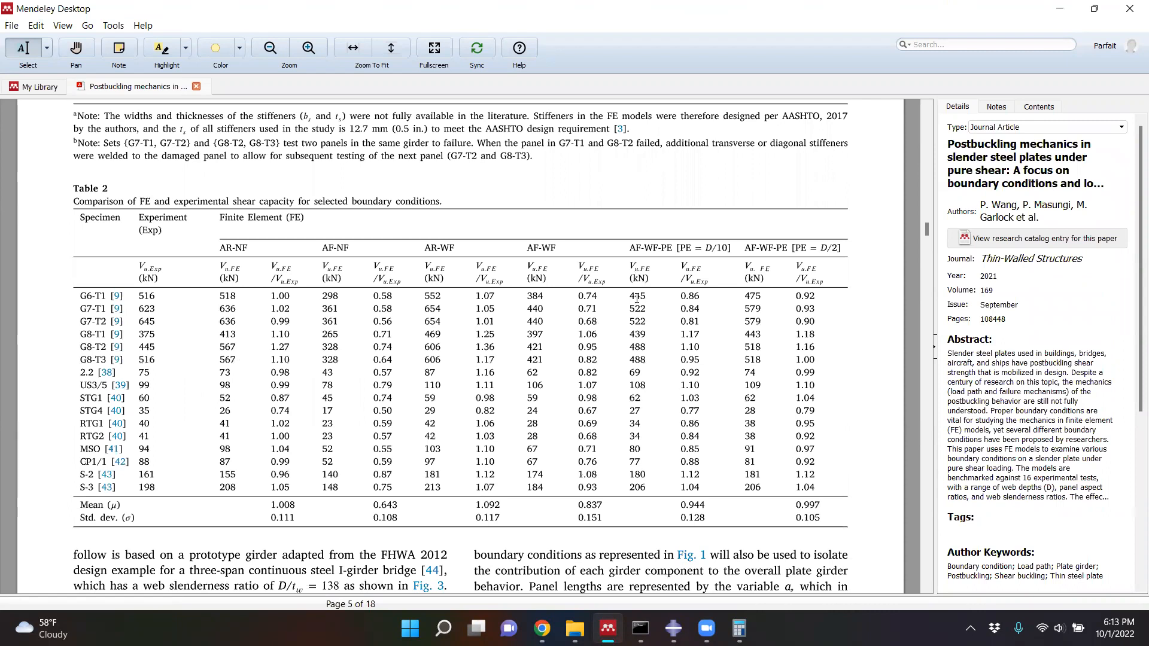
pyautogui.scroll(-1, 637, 299)
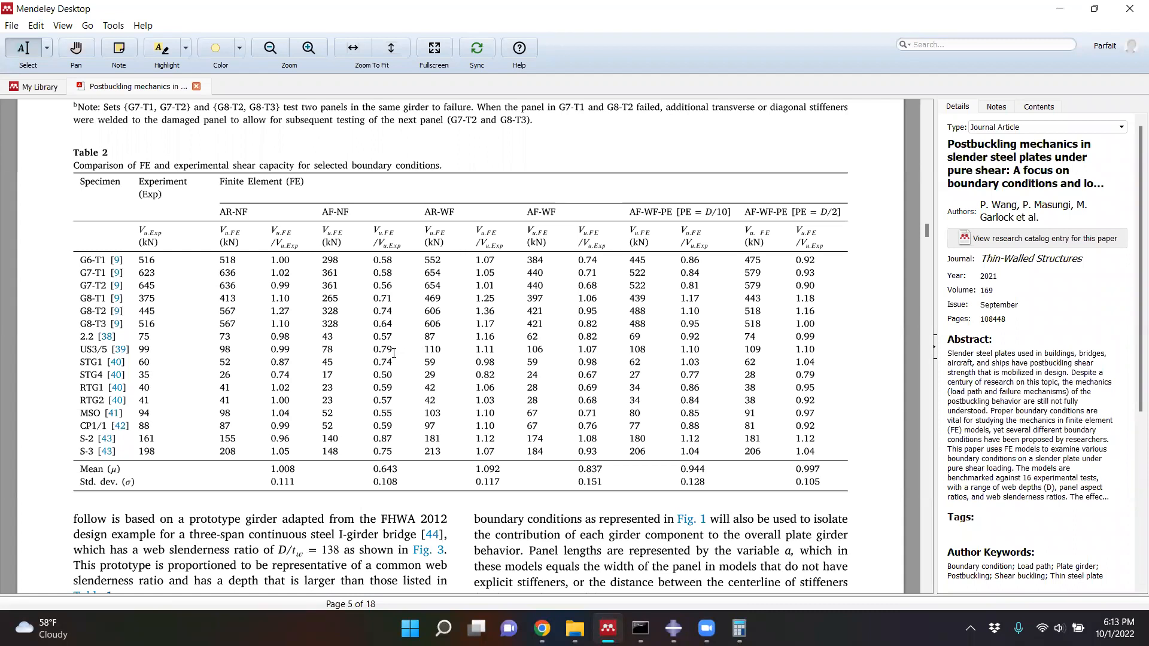
pyautogui.scroll(-2, 398, 354)
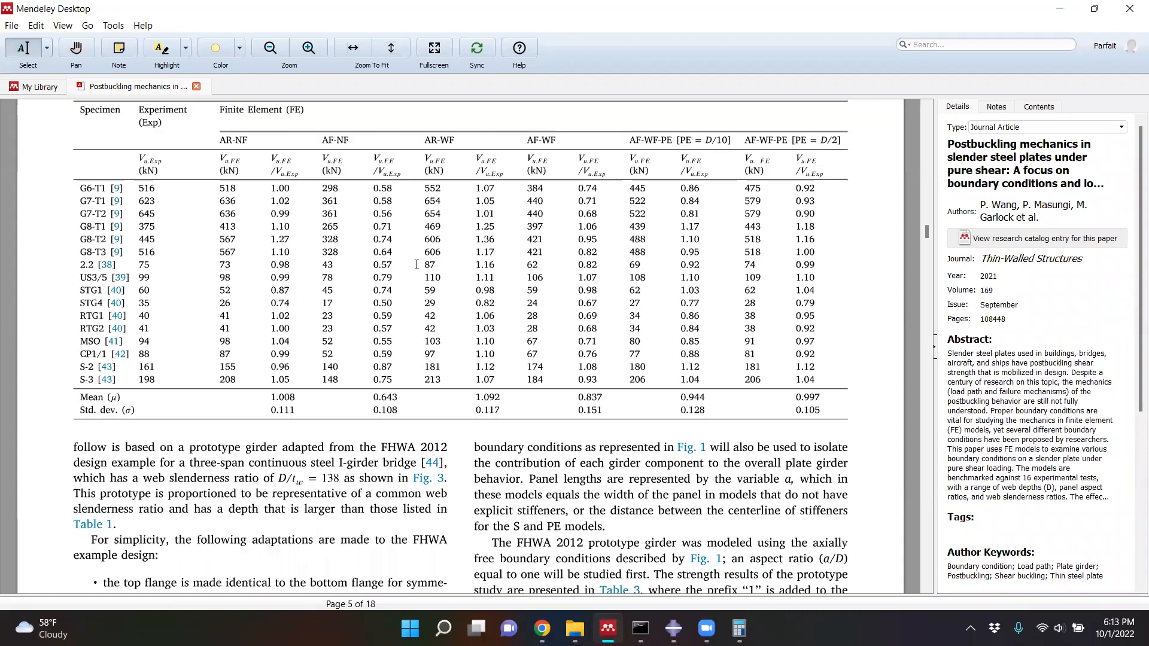
pyautogui.scroll(1, 345, 248)
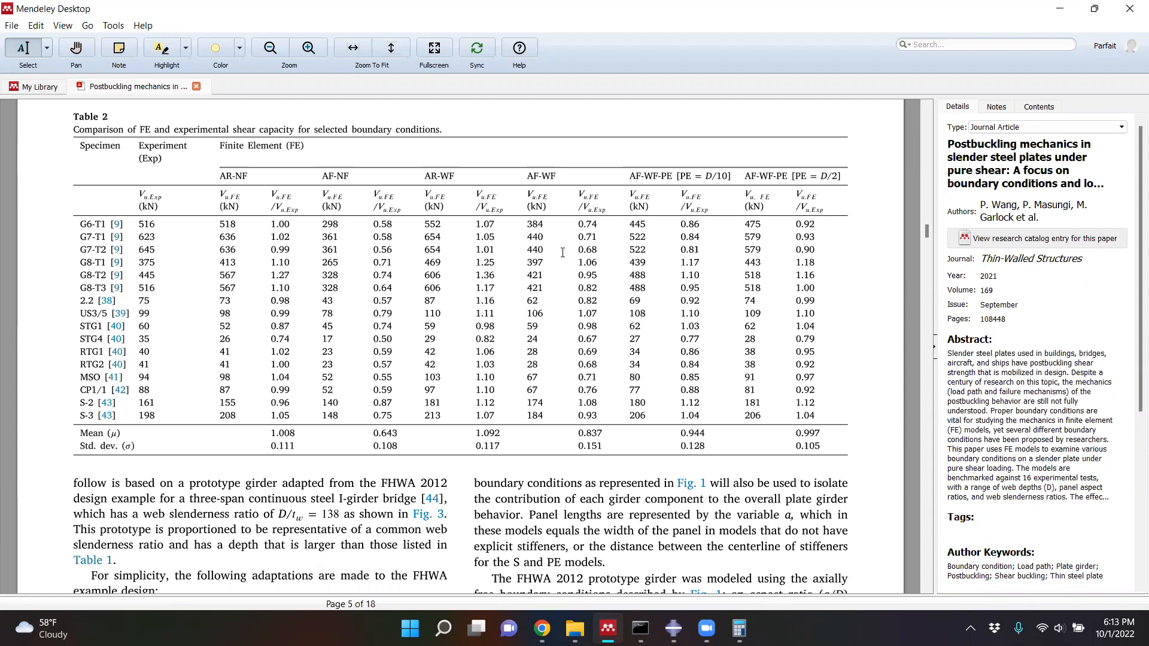
# - Look at the prototype girder dimensions and mesh in Fig. 3, plus the shear strength results in Table 3 and the load-displacement plot
pyautogui.scroll(-3, 518, 302)
pyautogui.scroll(-10, 508, 321)
pyautogui.scroll(-5, 508, 321)
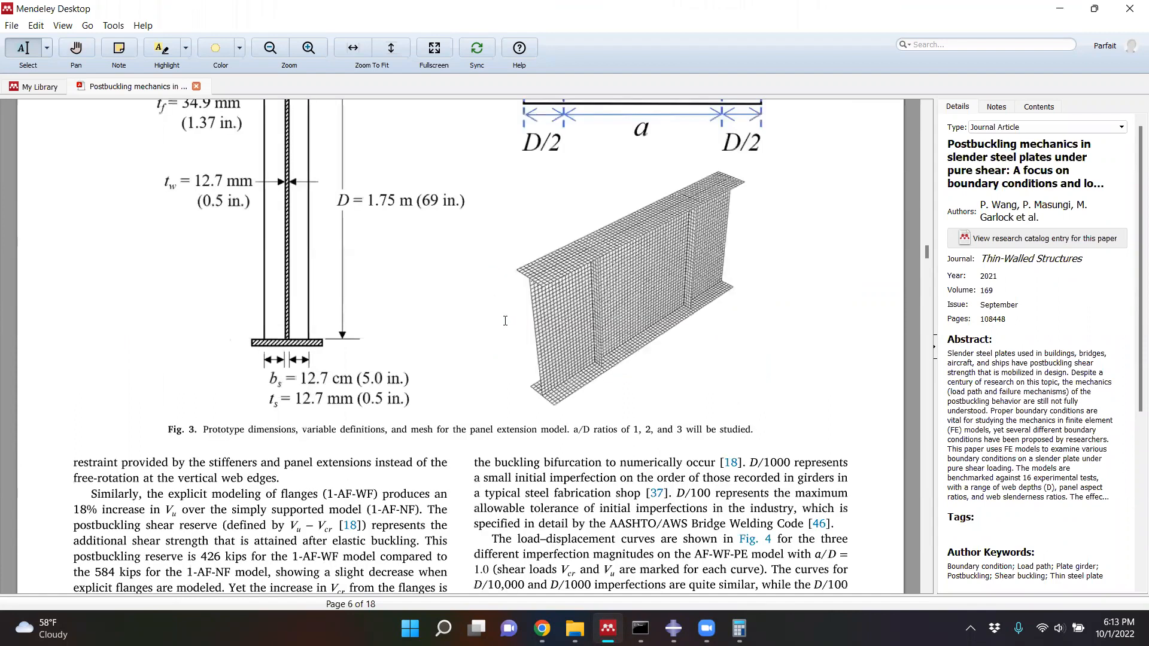
pyautogui.scroll(-15, 506, 321)
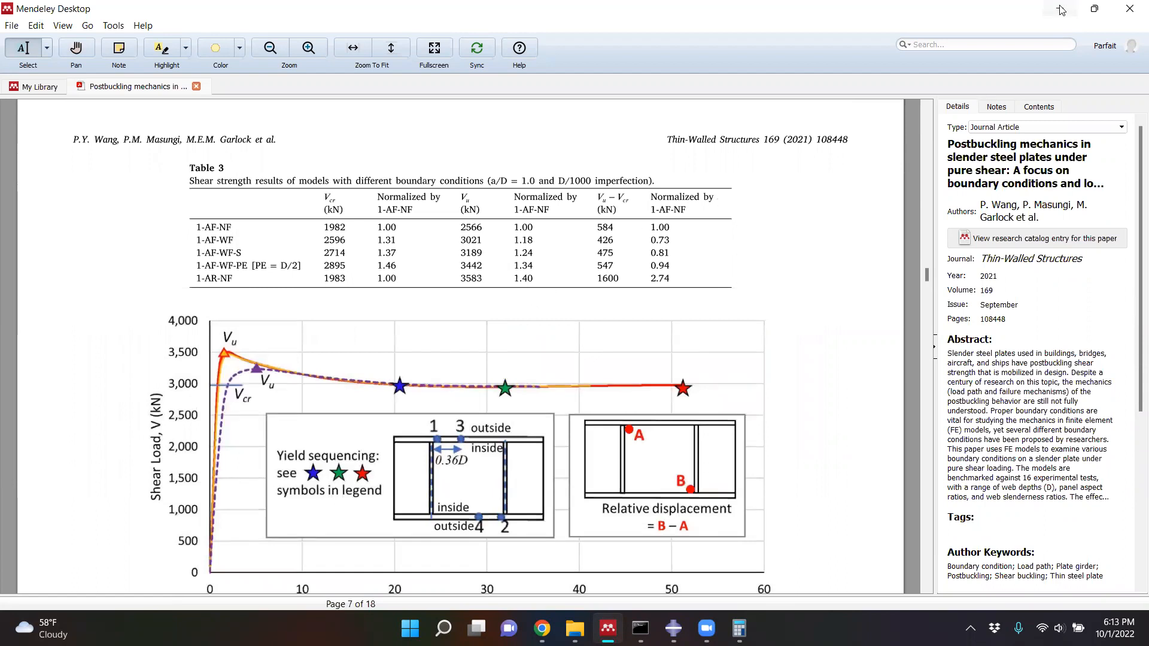
# - Switch back to Abaqus/CAE and review the eigenvalue iterations in the Vcr_Buckle_G6-T1 job's message file through to the latest one
pyautogui.hotkey('alt', 'Tab')
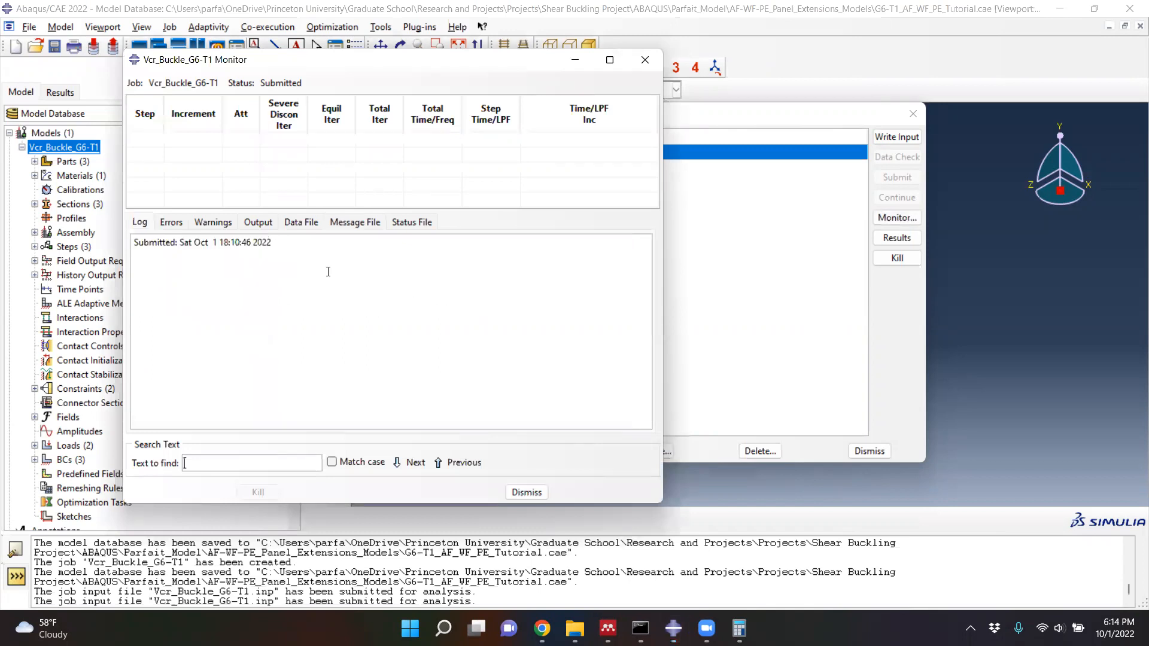
pyautogui.click(344, 226)
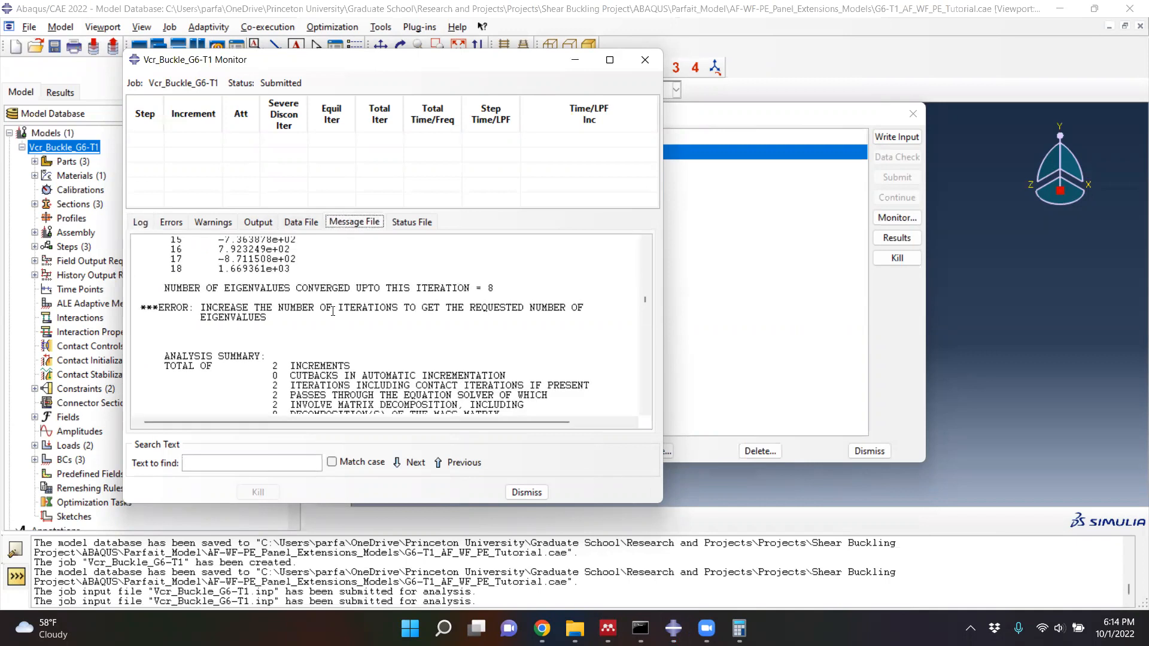
pyautogui.scroll(-6, 335, 317)
pyautogui.scroll(-5, 338, 321)
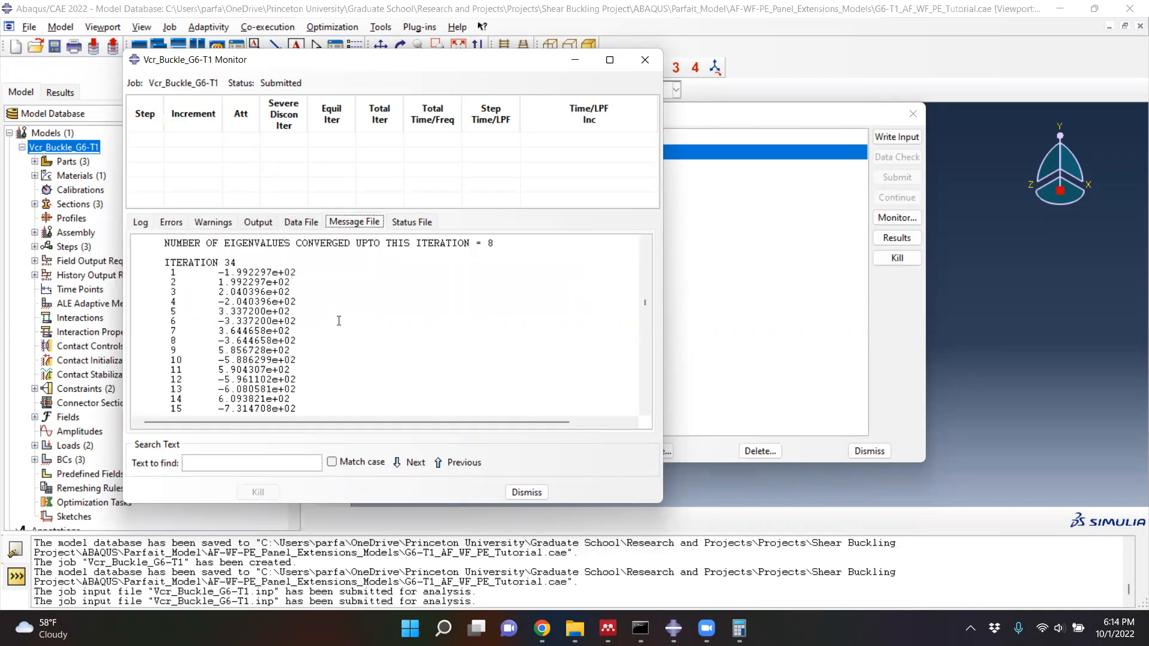
pyautogui.scroll(-4, 341, 326)
pyautogui.scroll(-20, 342, 333)
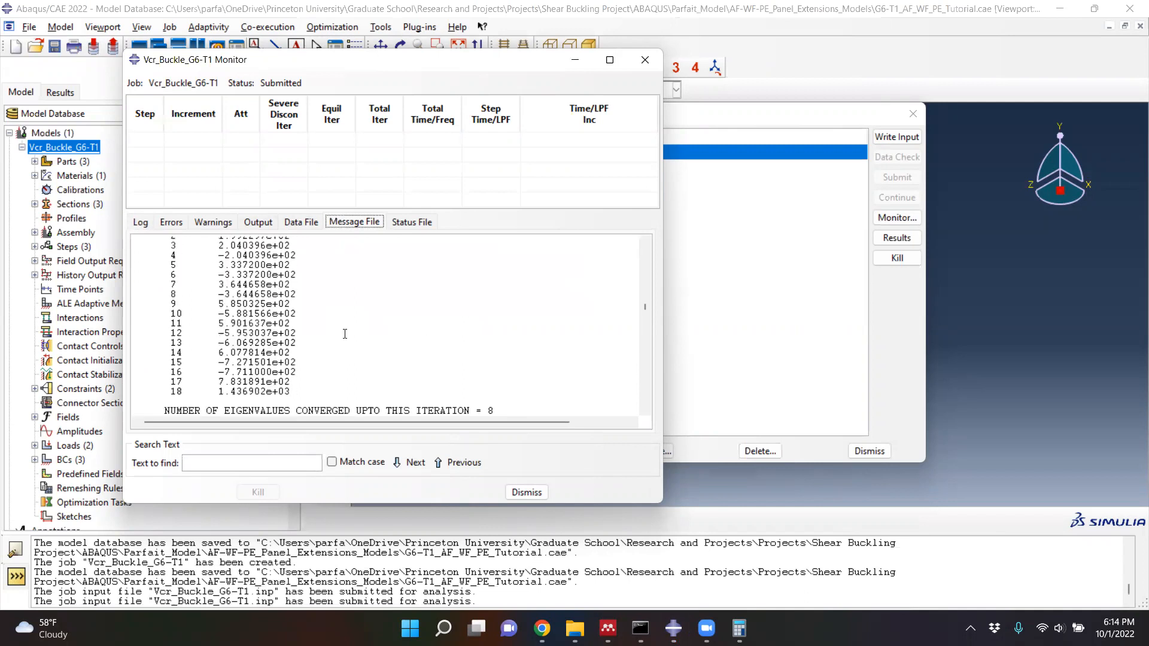
pyautogui.scroll(-8, 344, 332)
pyautogui.scroll(-12, 637, 314)
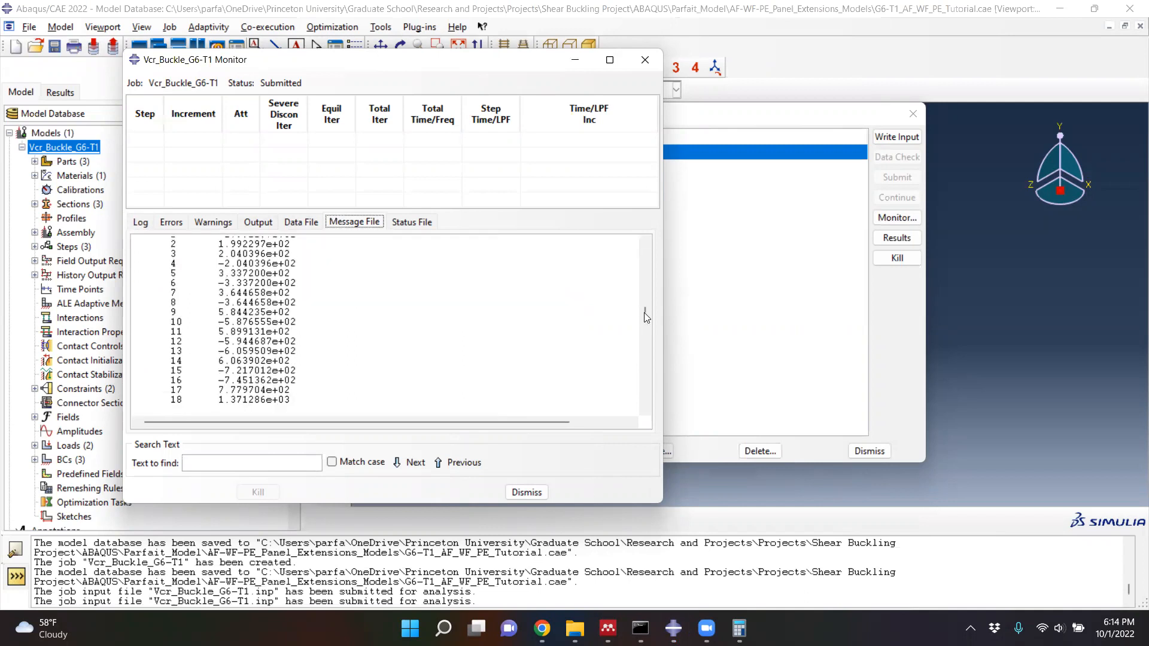
pyautogui.scroll(-12, 651, 371)
pyautogui.scroll(-20, 652, 375)
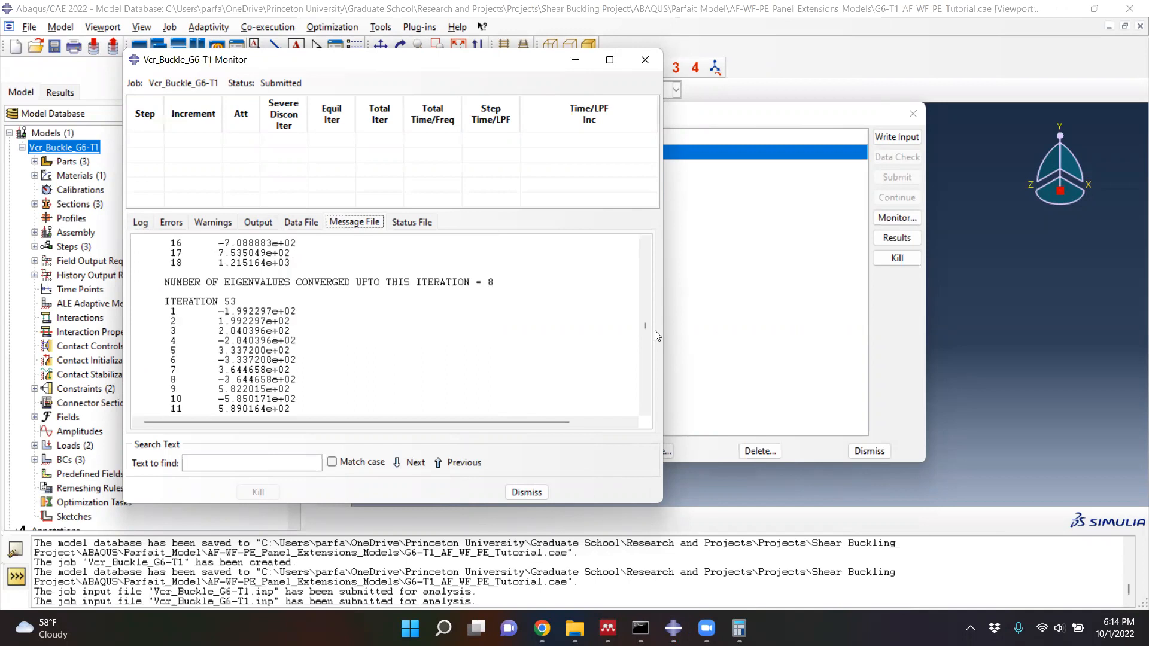
pyautogui.scroll(-15, 646, 408)
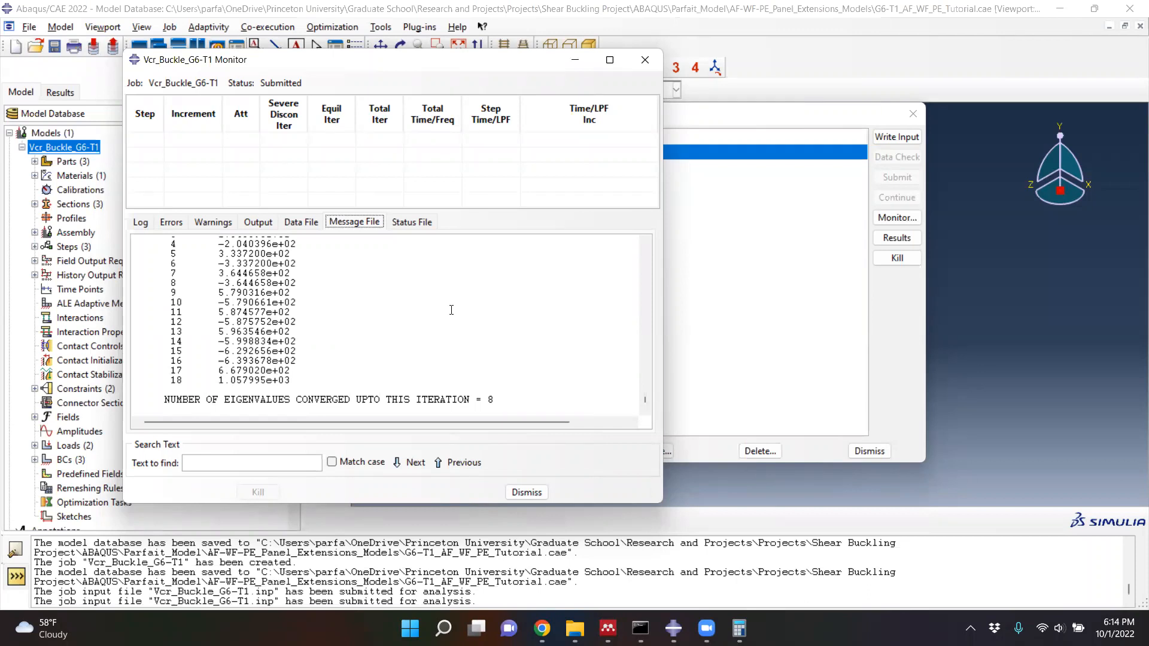
# - Check the job's status file, and compare the eigenvalues of the most recent iterations in the message file
pyautogui.click(406, 226)
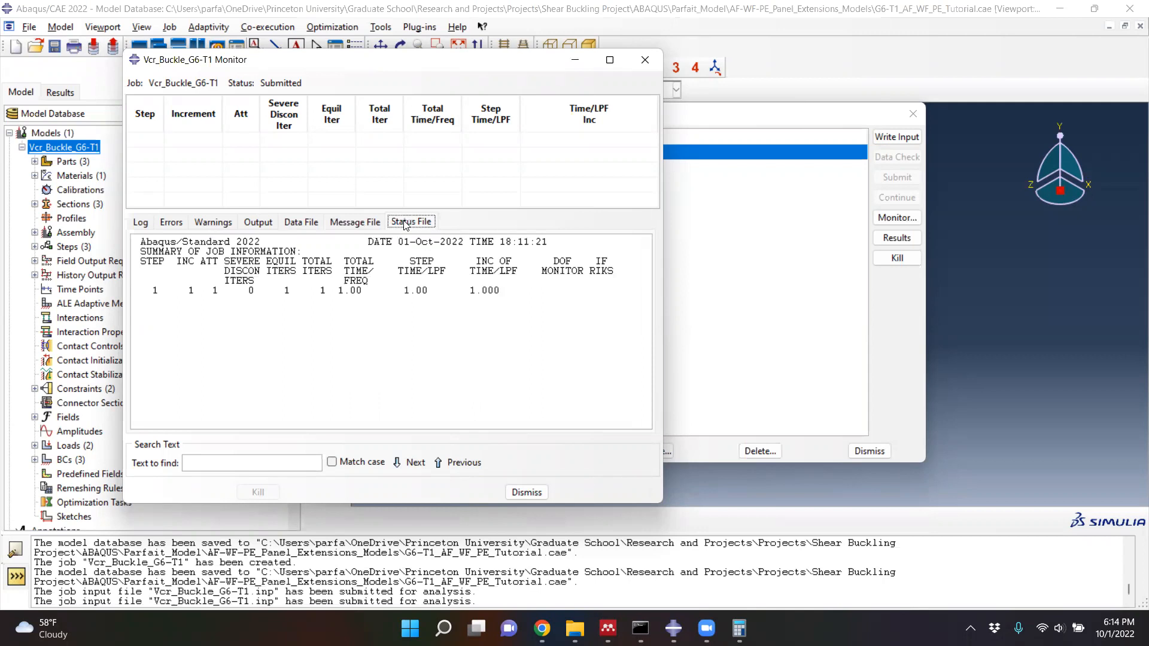
pyautogui.click(356, 224)
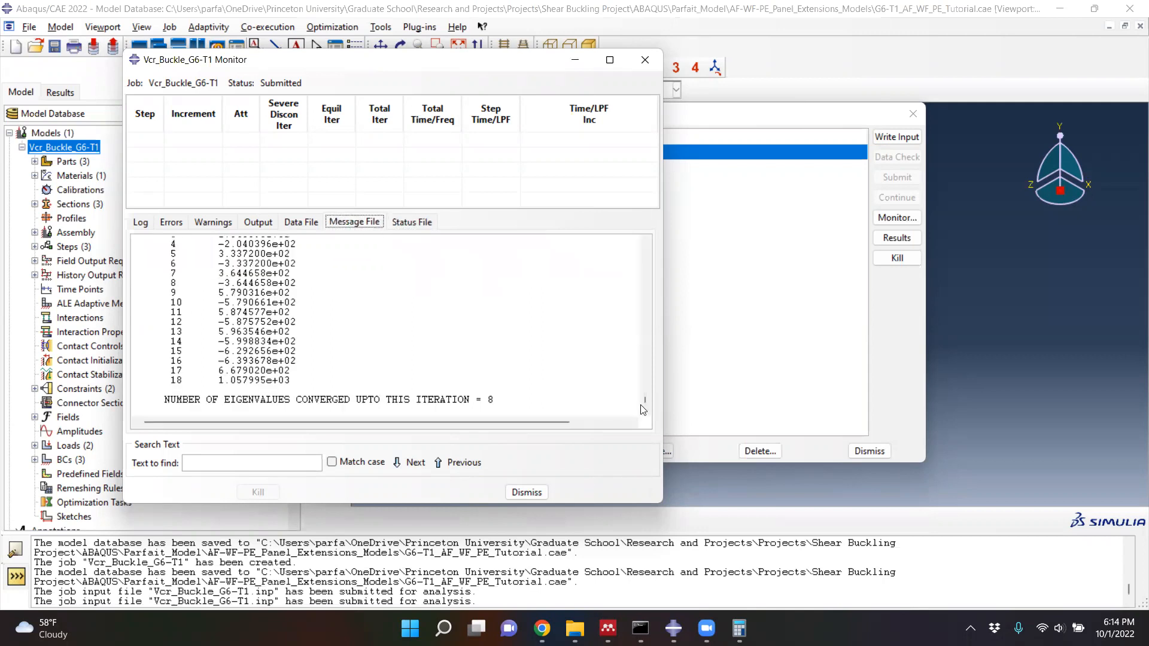
pyautogui.scroll(1, 429, 353)
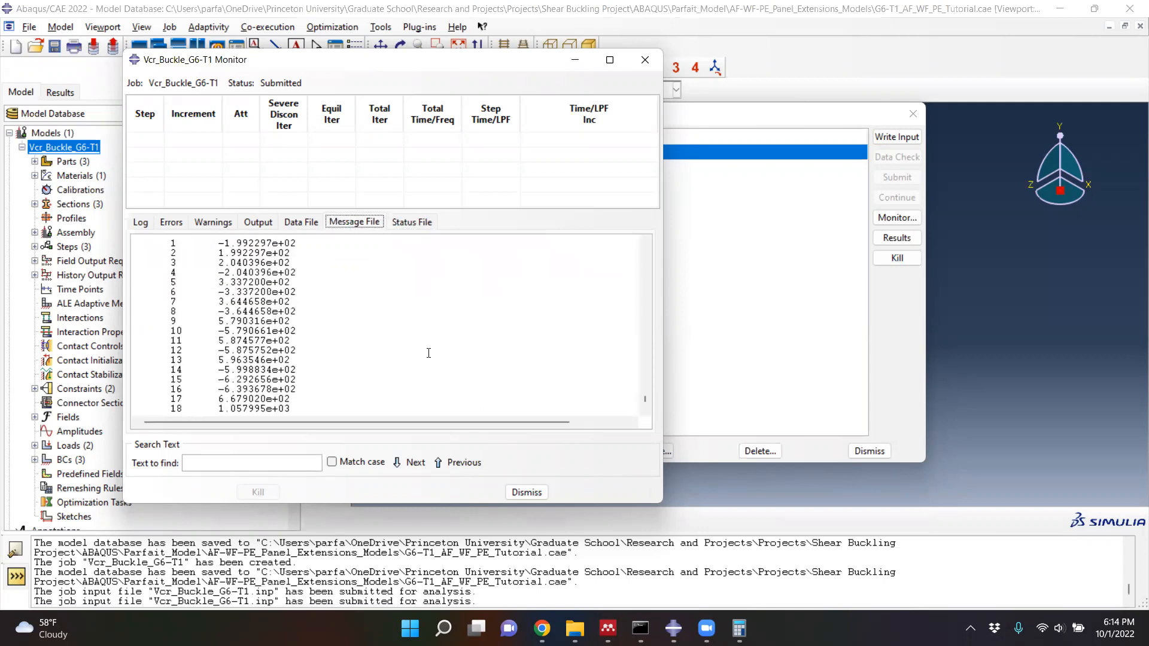
pyautogui.scroll(6, 428, 353)
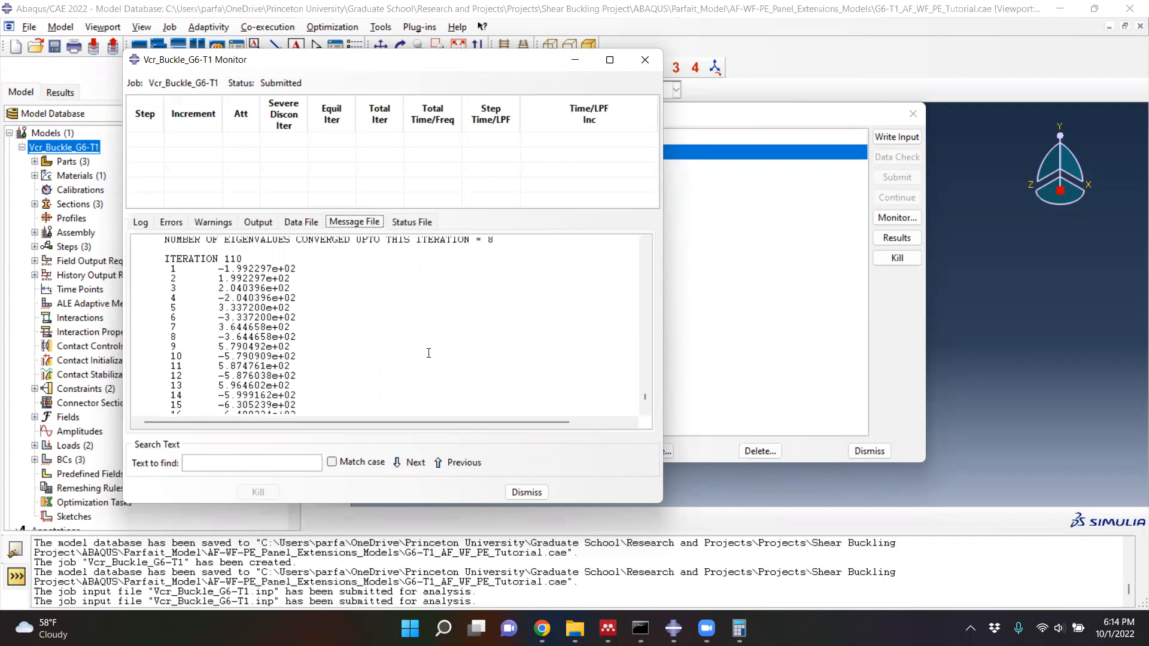
pyautogui.scroll(8, 429, 353)
pyautogui.scroll(8, 430, 353)
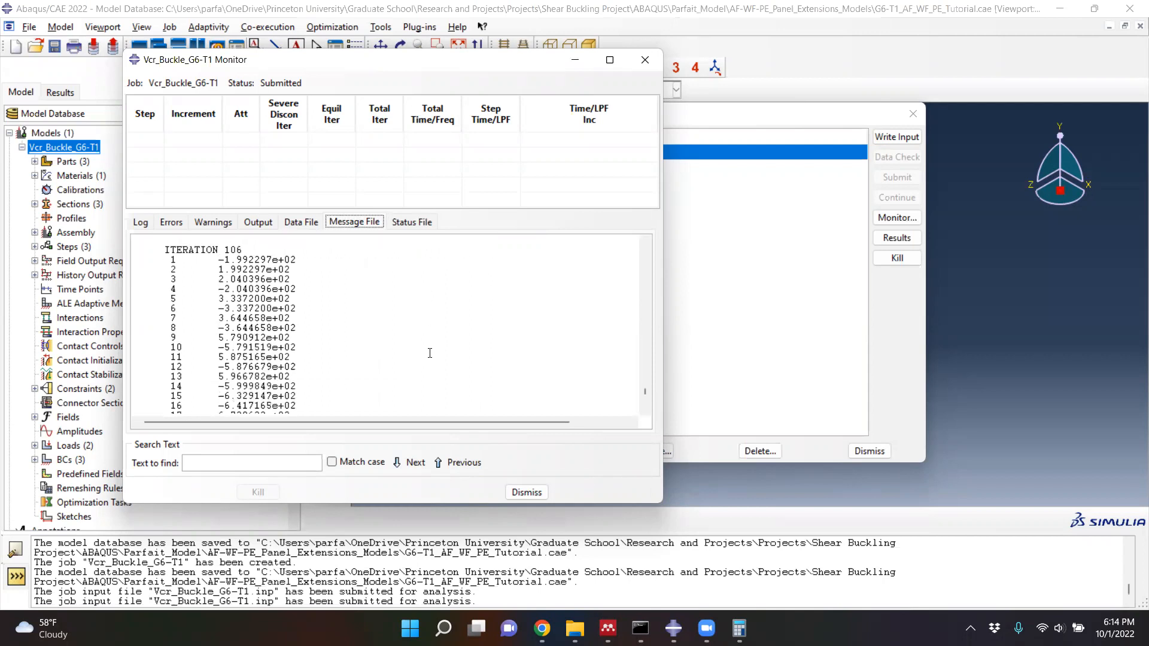
pyautogui.scroll(5, 429, 354)
pyautogui.scroll(-5, 430, 355)
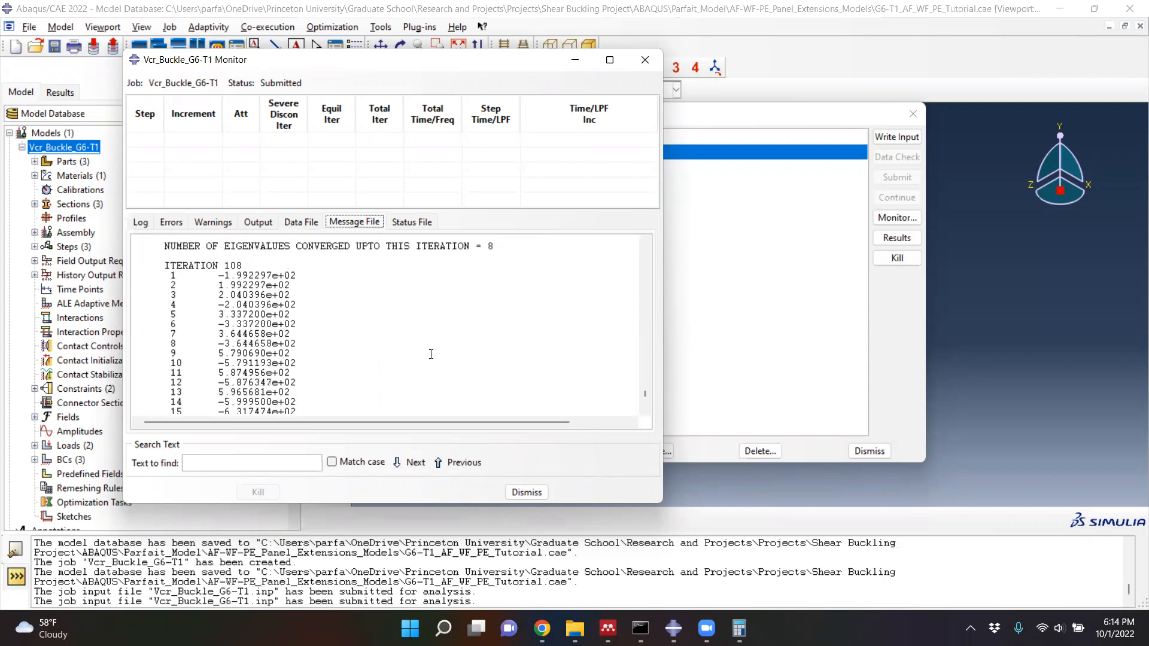
pyautogui.scroll(-12, 431, 355)
pyautogui.scroll(-5, 431, 354)
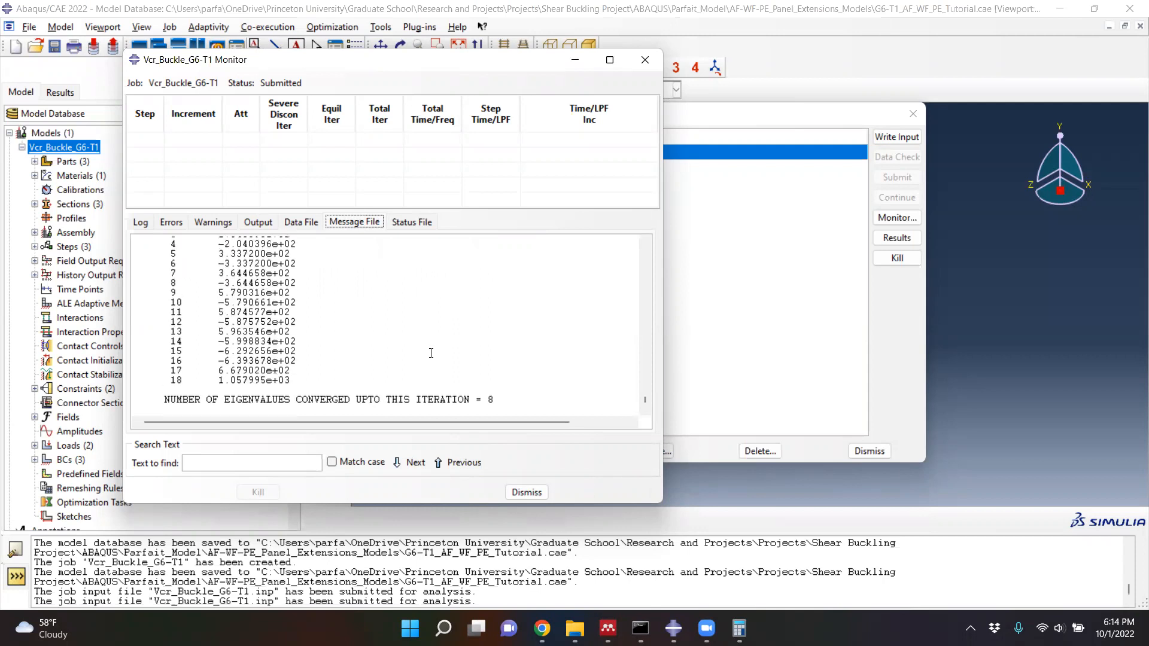
# - Recheck the status file and the end of the message file for new progress, and close the job monitor
pyautogui.click(400, 226)
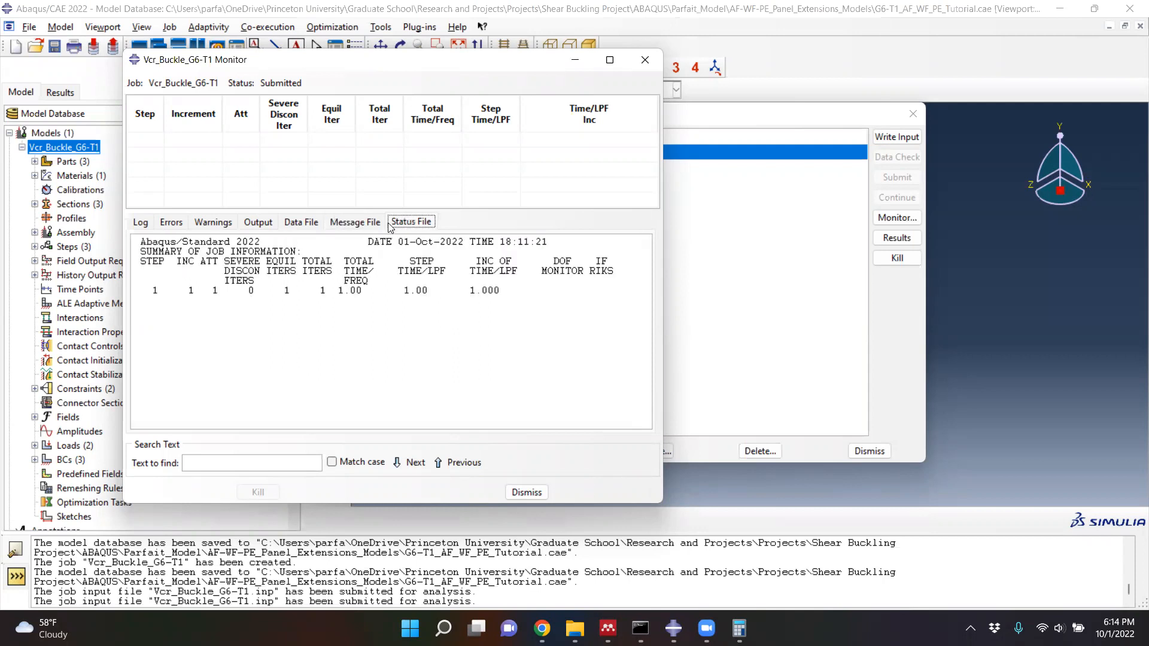
pyautogui.click(356, 223)
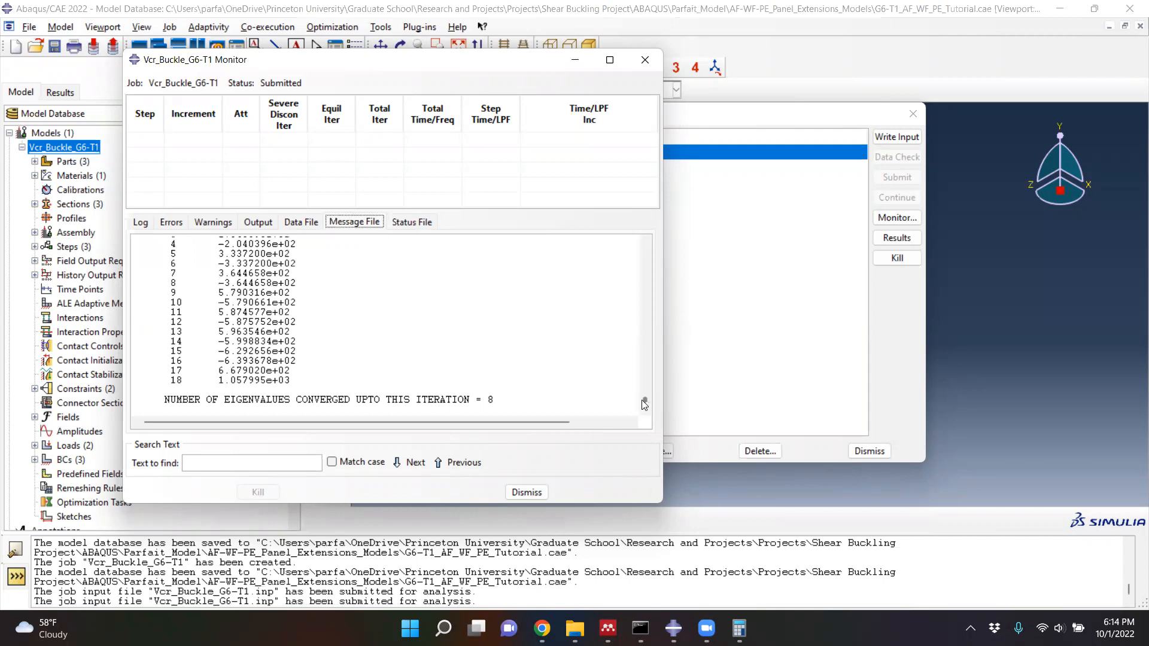
pyautogui.click(644, 60)
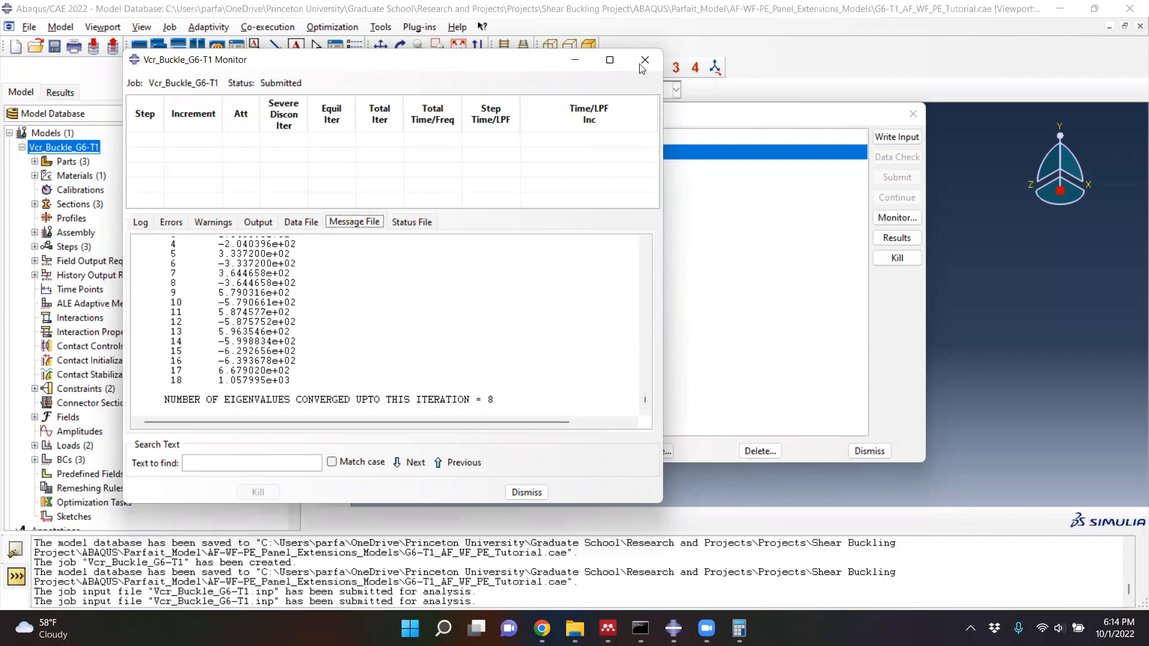
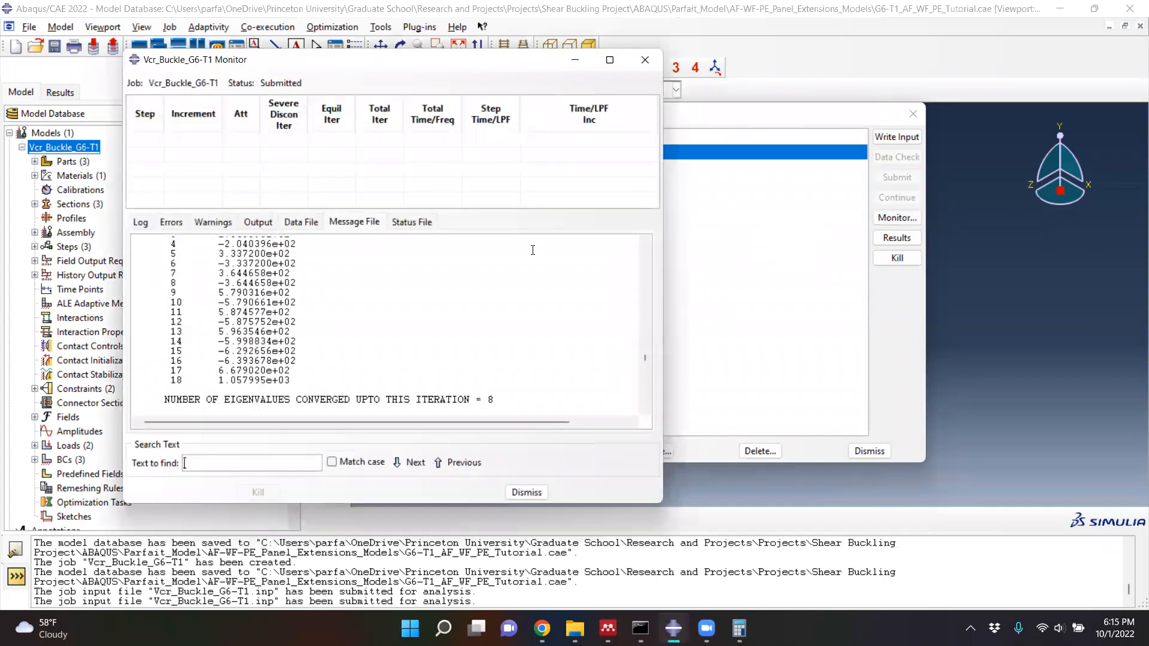
# - Review the final eigenvalue iteration and analysis summary at the end of the message file, and check the completion line in the status file
pyautogui.moveTo(646, 360); pyautogui.dragTo(645, 403)
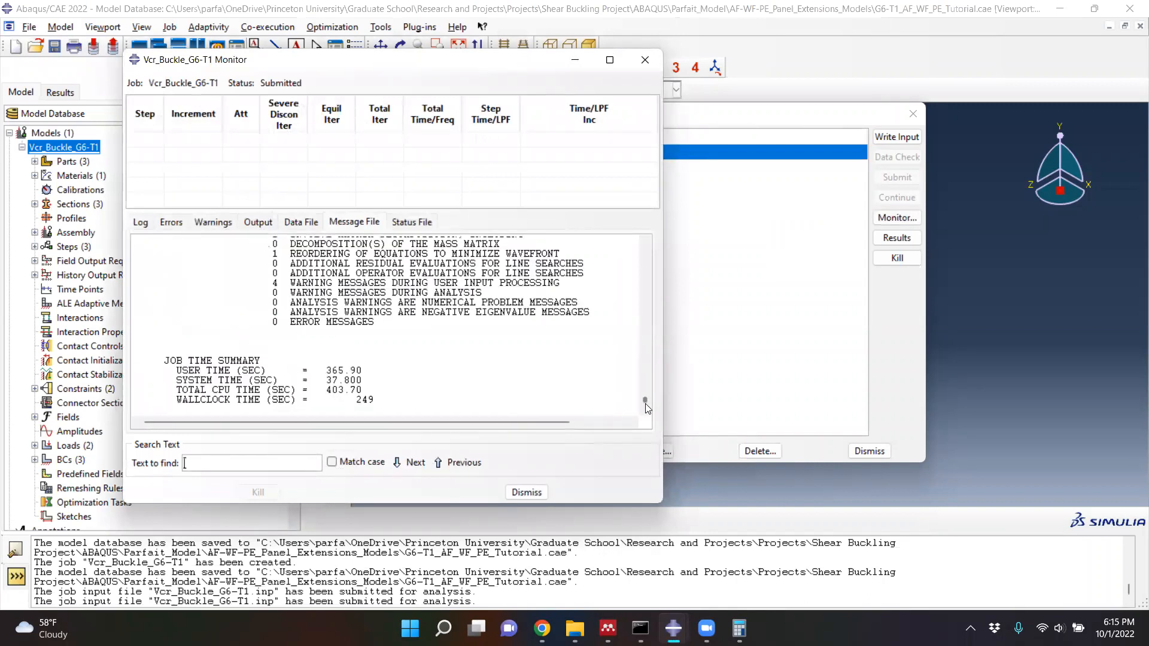
pyautogui.moveTo(647, 395); pyautogui.dragTo(645, 400)
pyautogui.scroll(4, 388, 351)
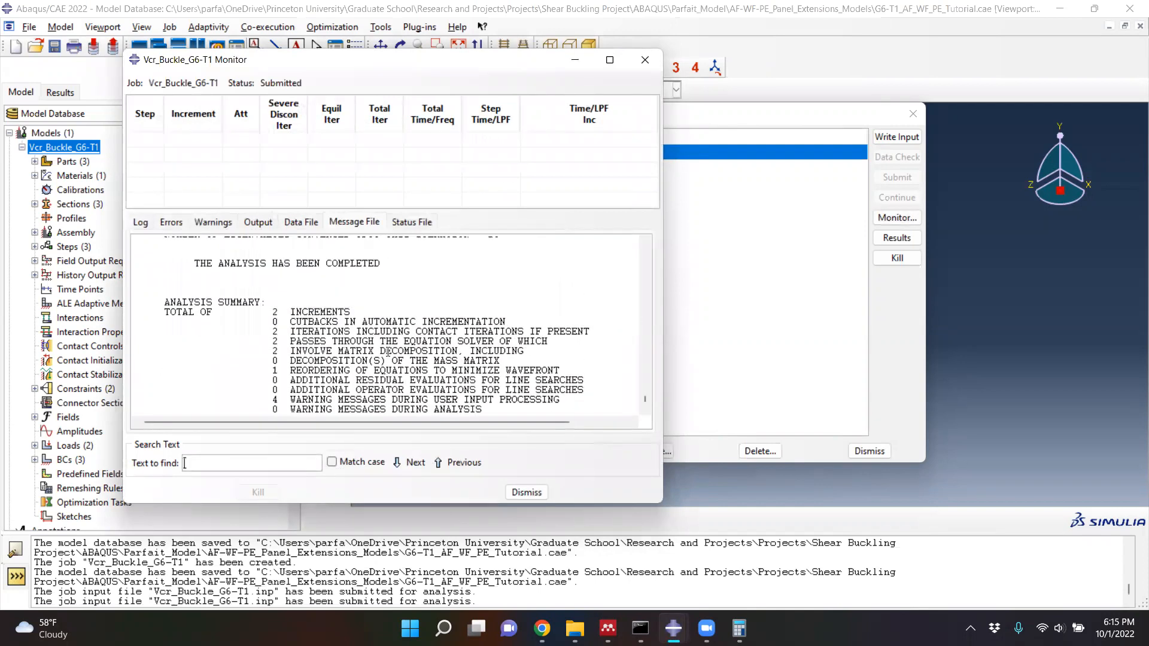
pyautogui.scroll(3, 387, 352)
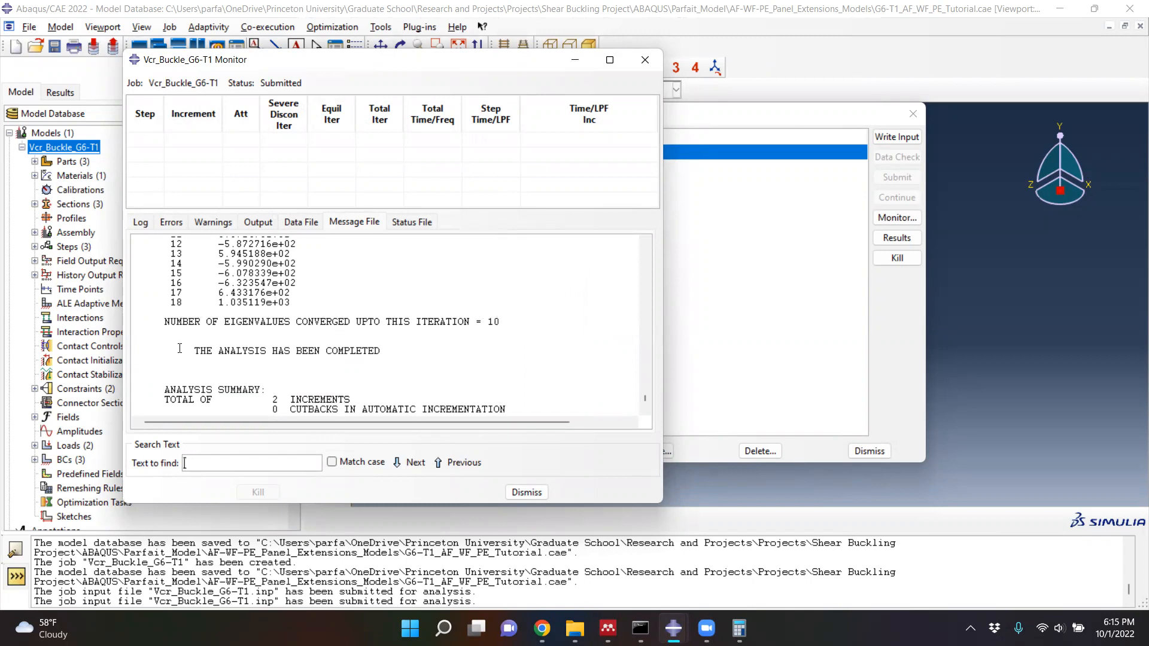
pyautogui.moveTo(193, 352); pyautogui.dragTo(381, 353)
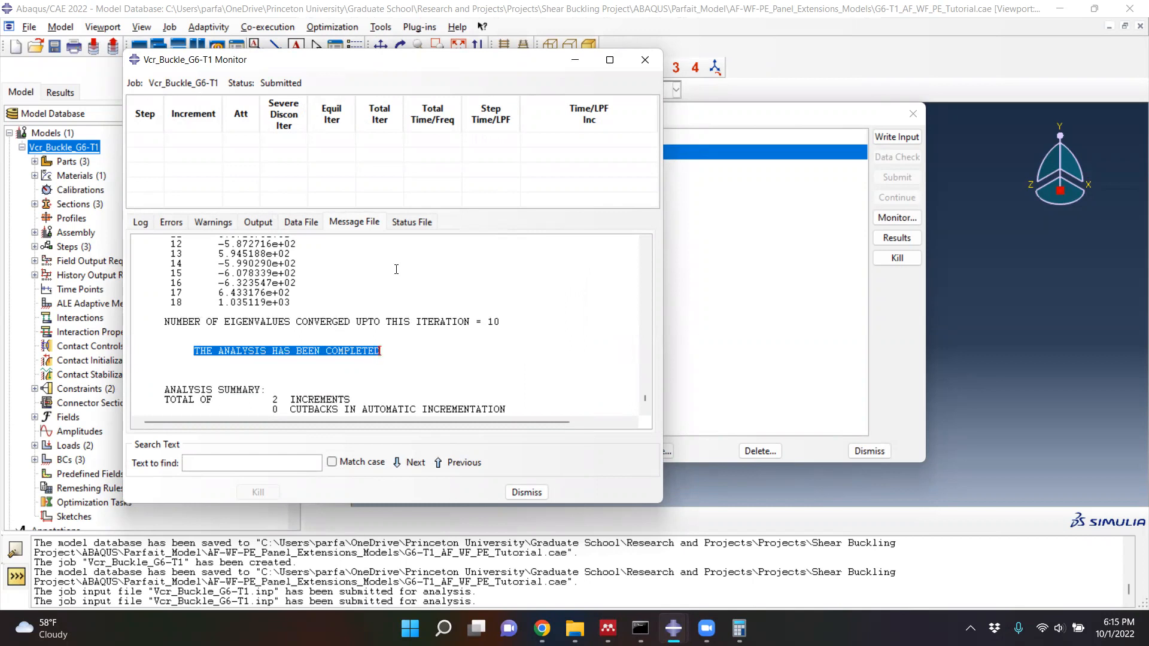
pyautogui.click(408, 223)
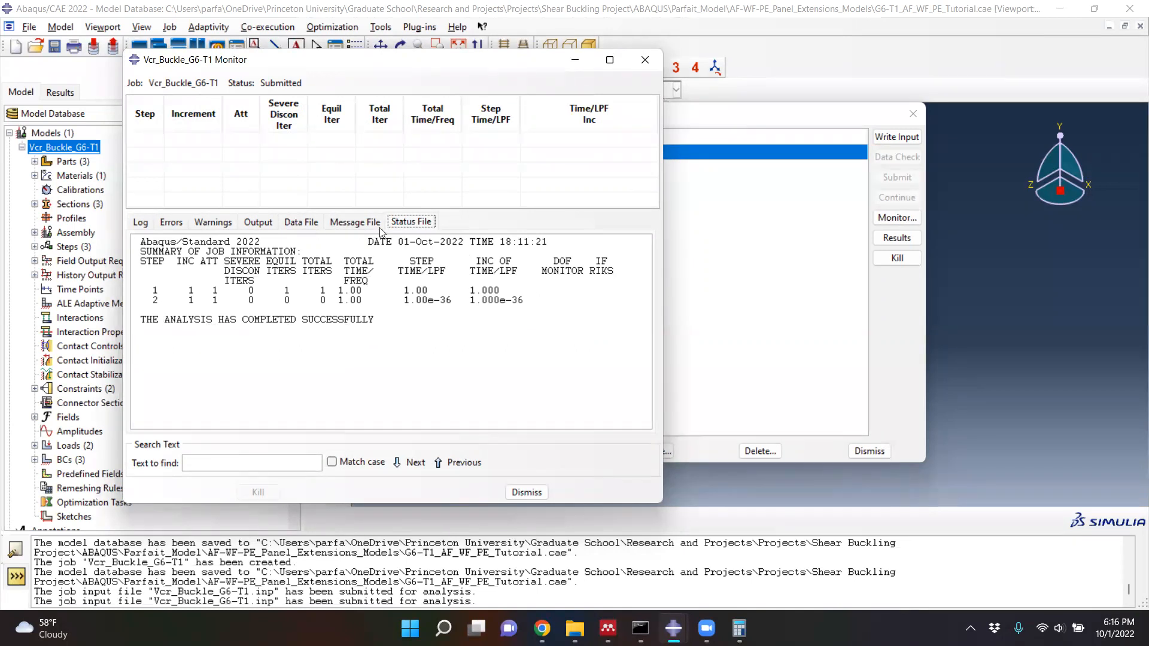
pyautogui.moveTo(137, 321); pyautogui.dragTo(374, 323)
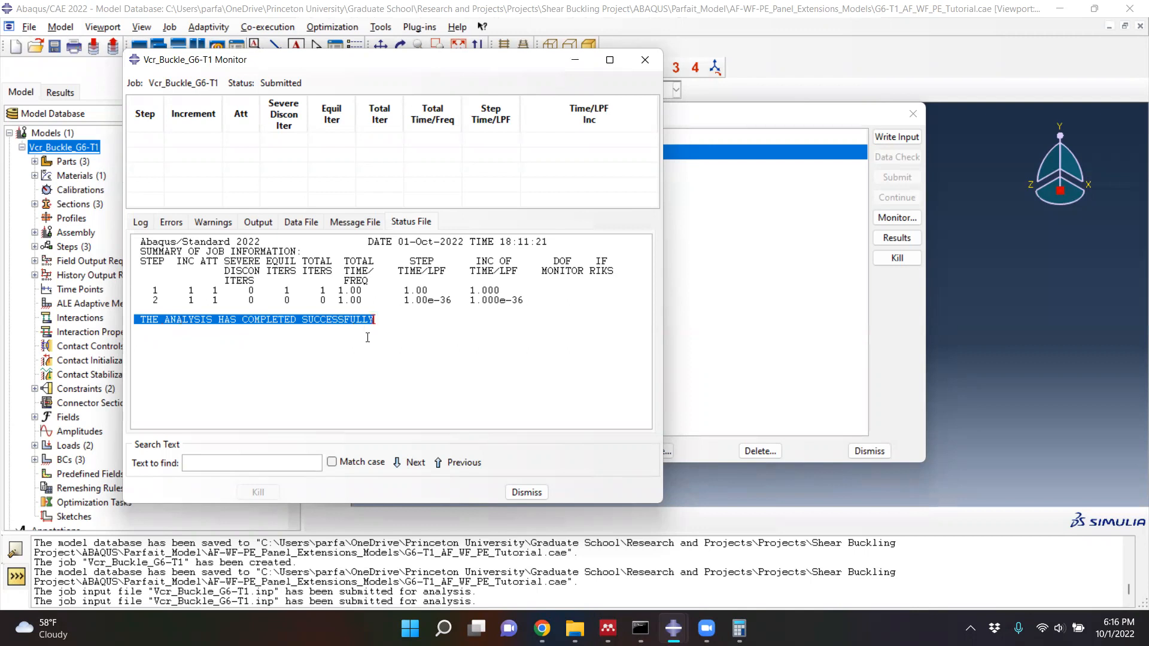
# - Look through the job's message, warnings, errors, output and data file logs, and close the job monitor
pyautogui.click(349, 230)
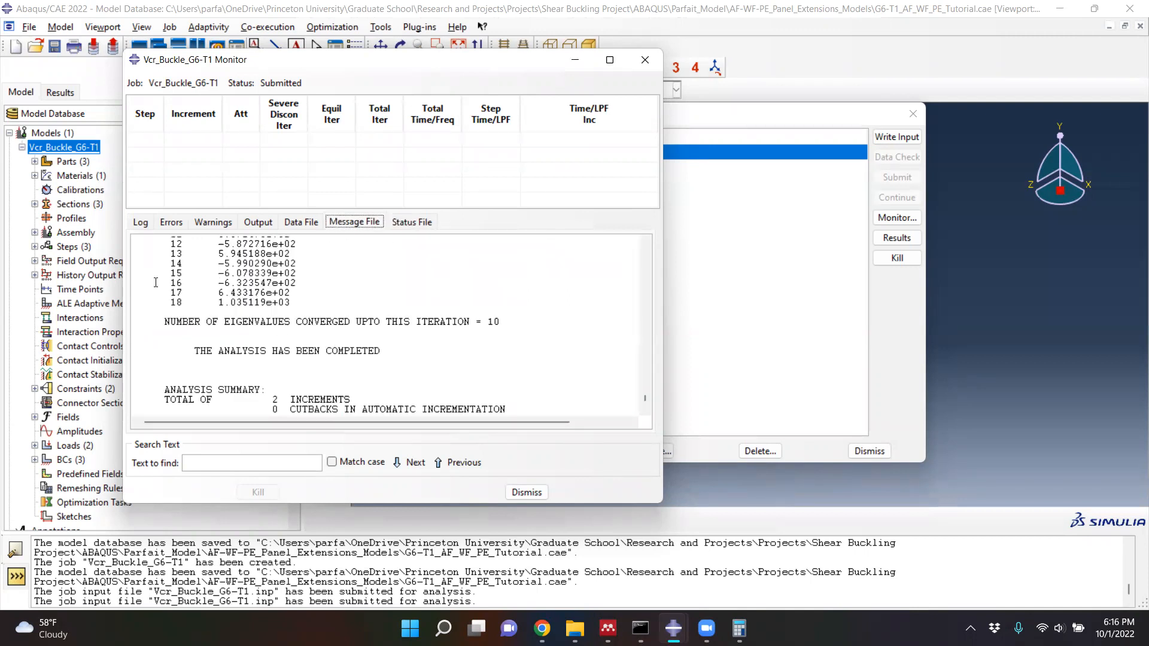
pyautogui.click(207, 225)
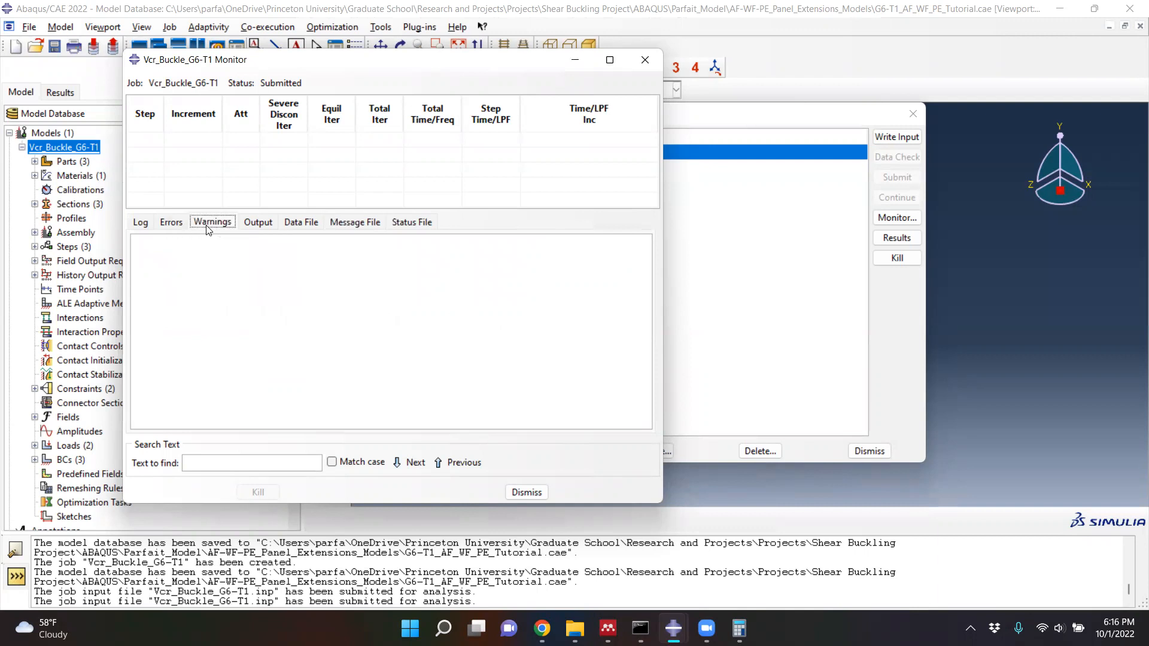
pyautogui.click(171, 227)
pyautogui.click(204, 225)
pyautogui.click(252, 226)
pyautogui.click(300, 224)
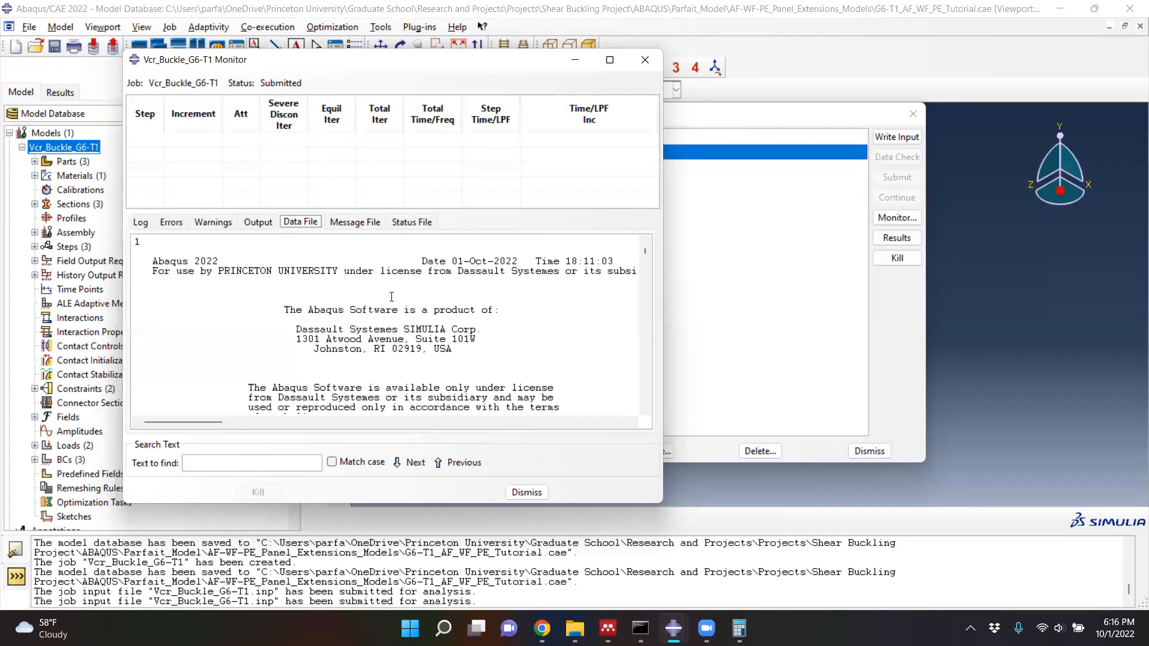
pyautogui.click(344, 224)
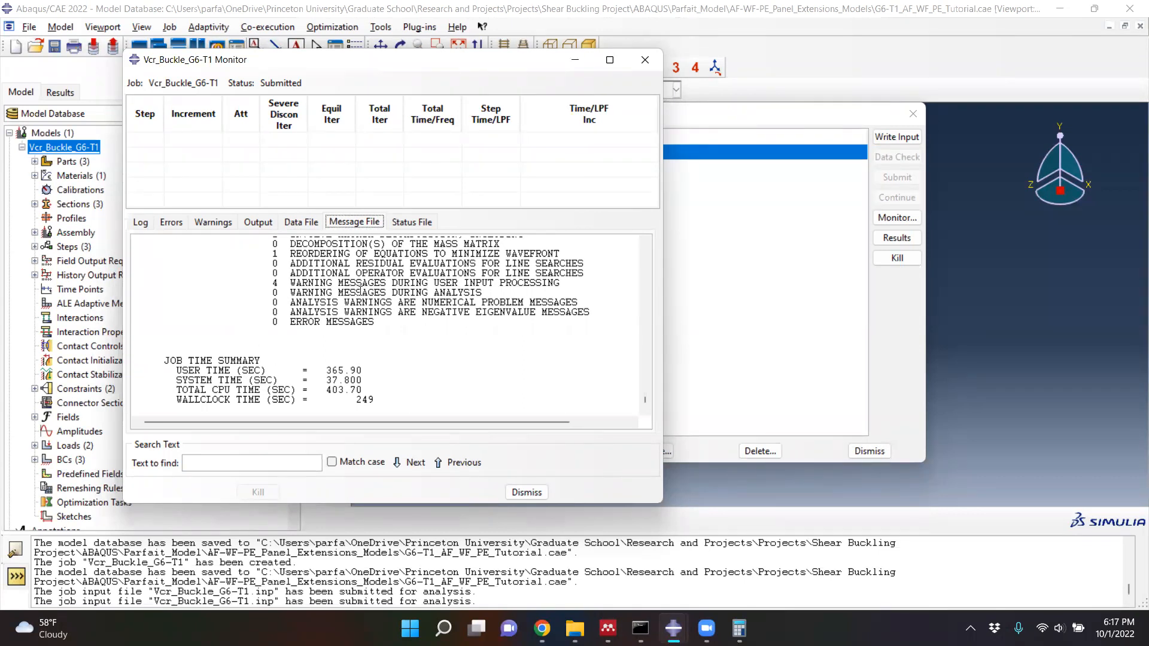
pyautogui.click(645, 60)
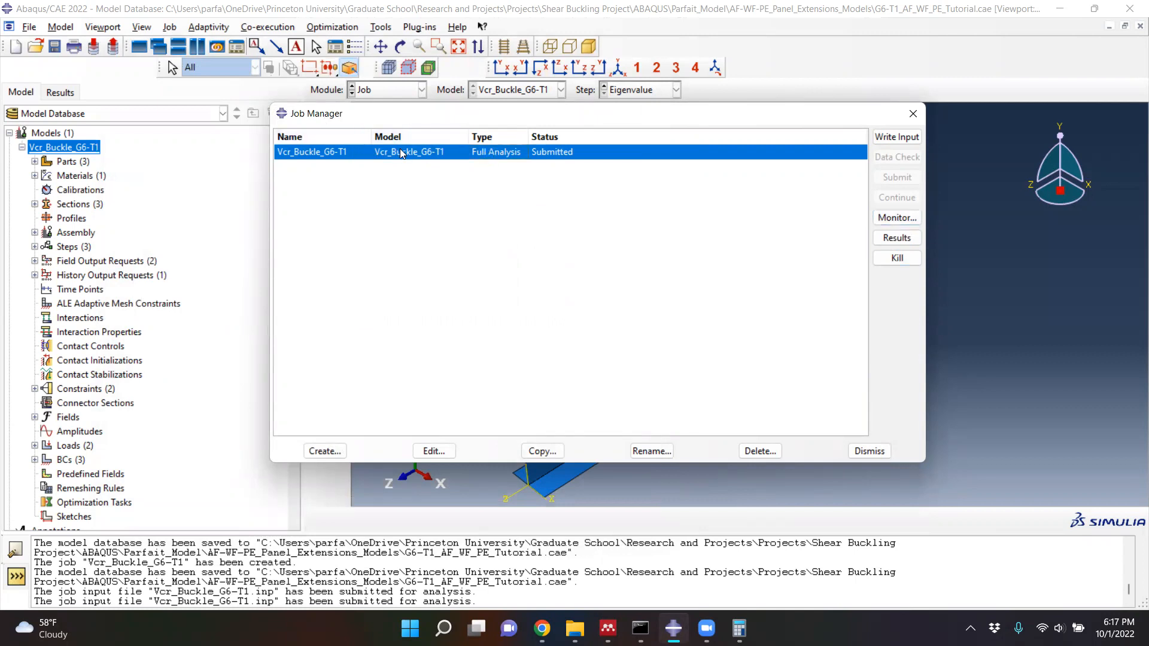
# - Open the Vcr_Buckle_G6-T1 job results, plot displacement contours on the deformed shape, and advance to buckling mode 2
pyautogui.click(907, 237)
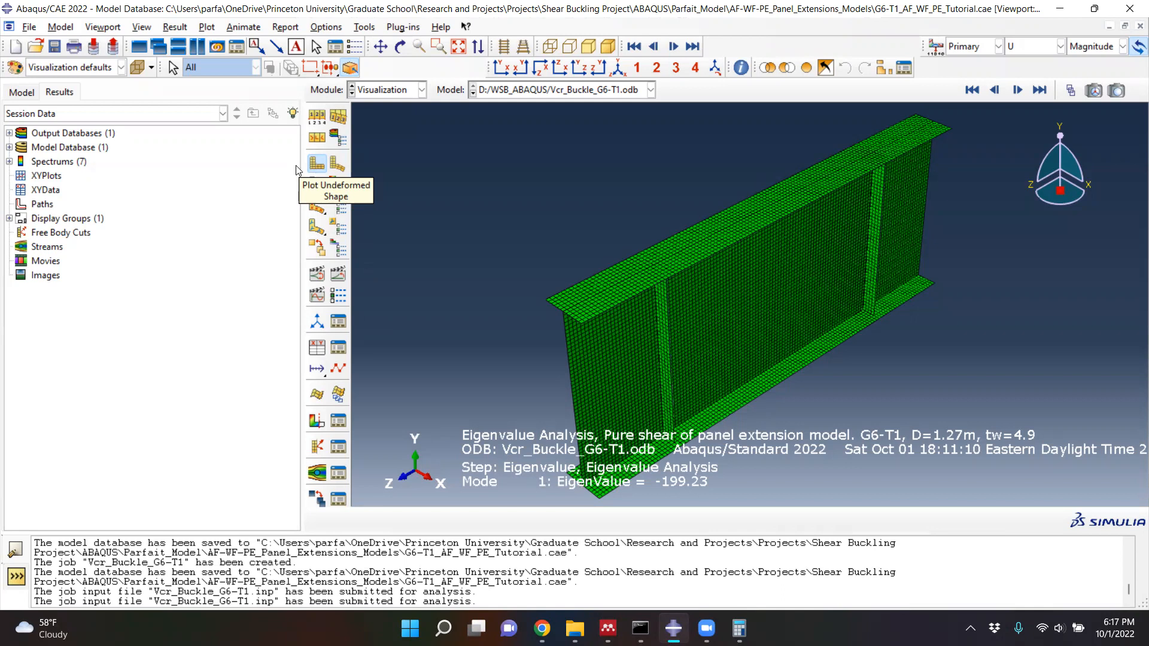
pyautogui.click(314, 167)
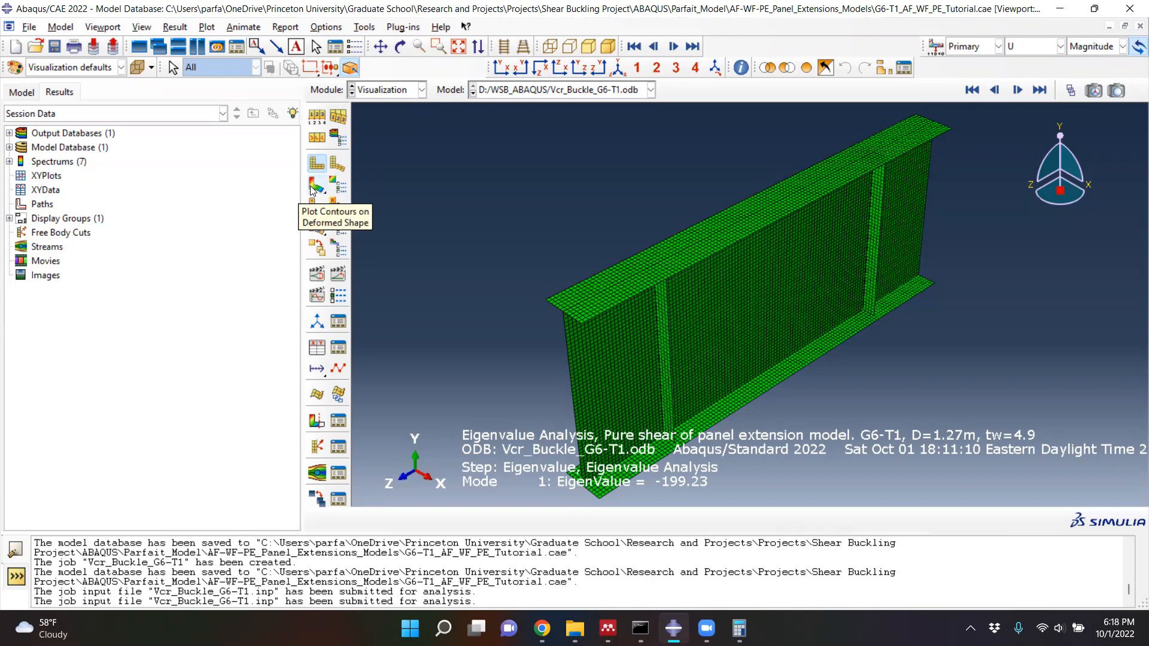
pyautogui.click(313, 188)
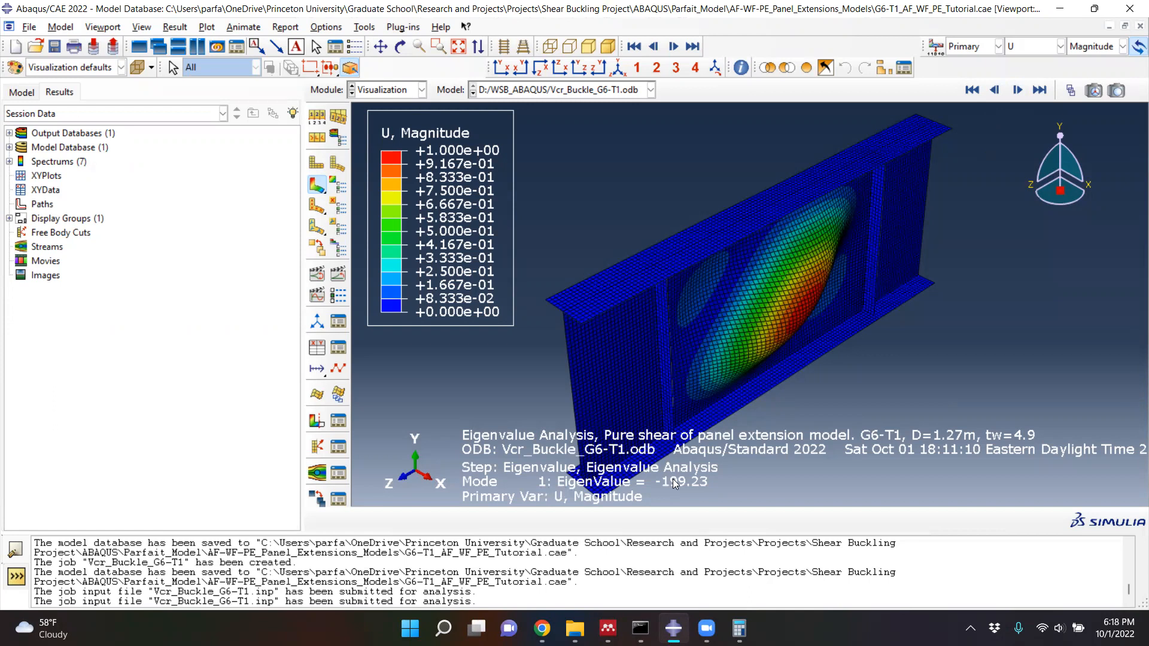
pyautogui.click(1015, 91)
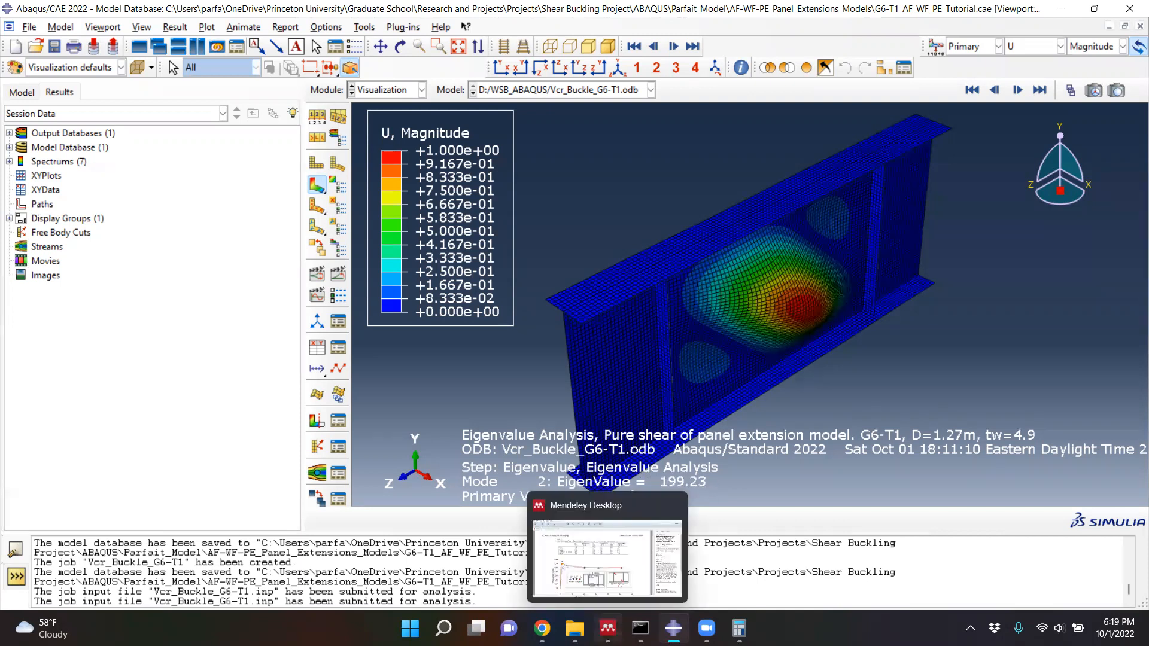
# - Switch to Mendeley Desktop, look over Table 2's experimental and FE shear capacities and the panel extension discussion, and return to Abaqus/CAE
pyautogui.click(609, 627)
pyautogui.scroll(10, 569, 440)
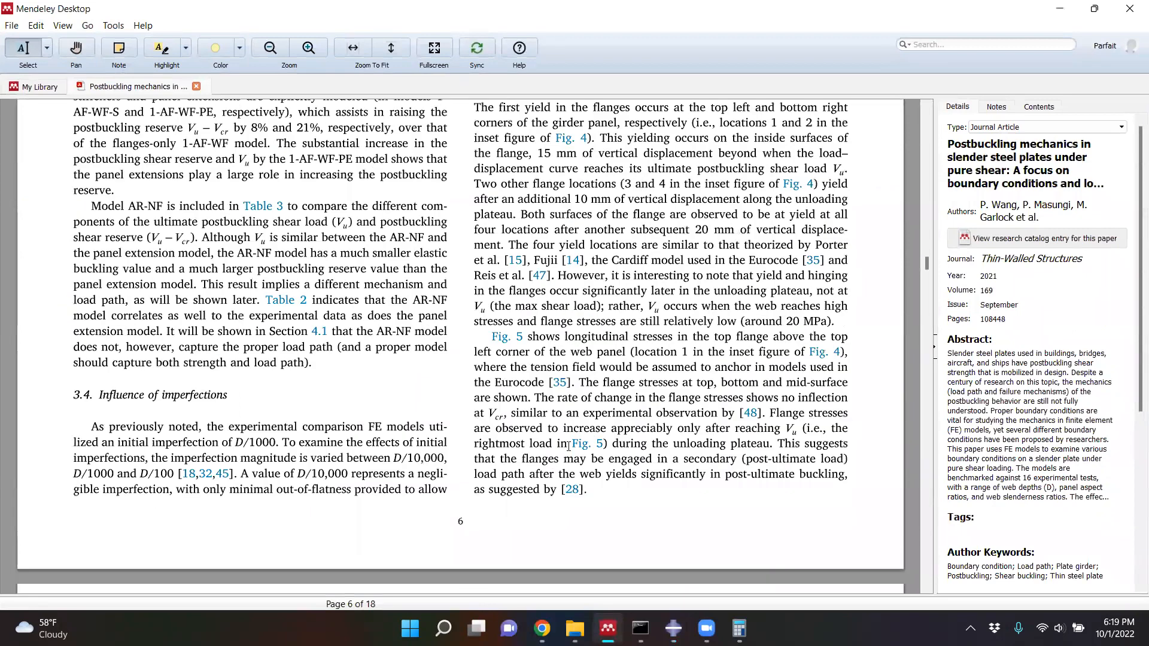
pyautogui.scroll(12, 570, 440)
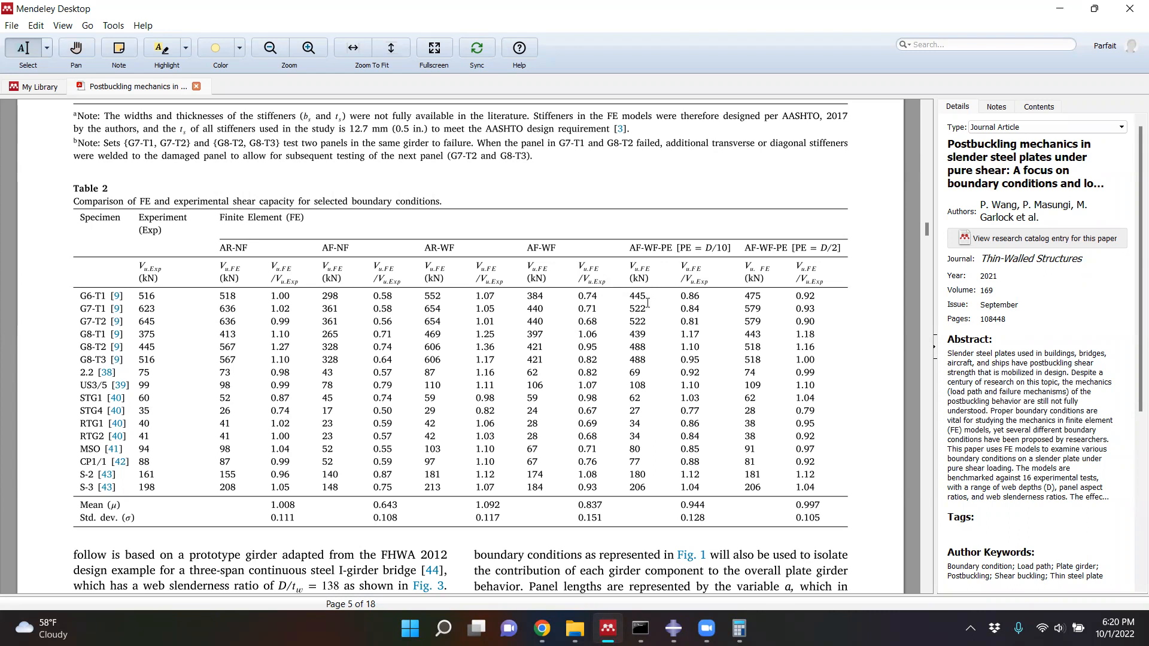
pyautogui.scroll(5, 647, 303)
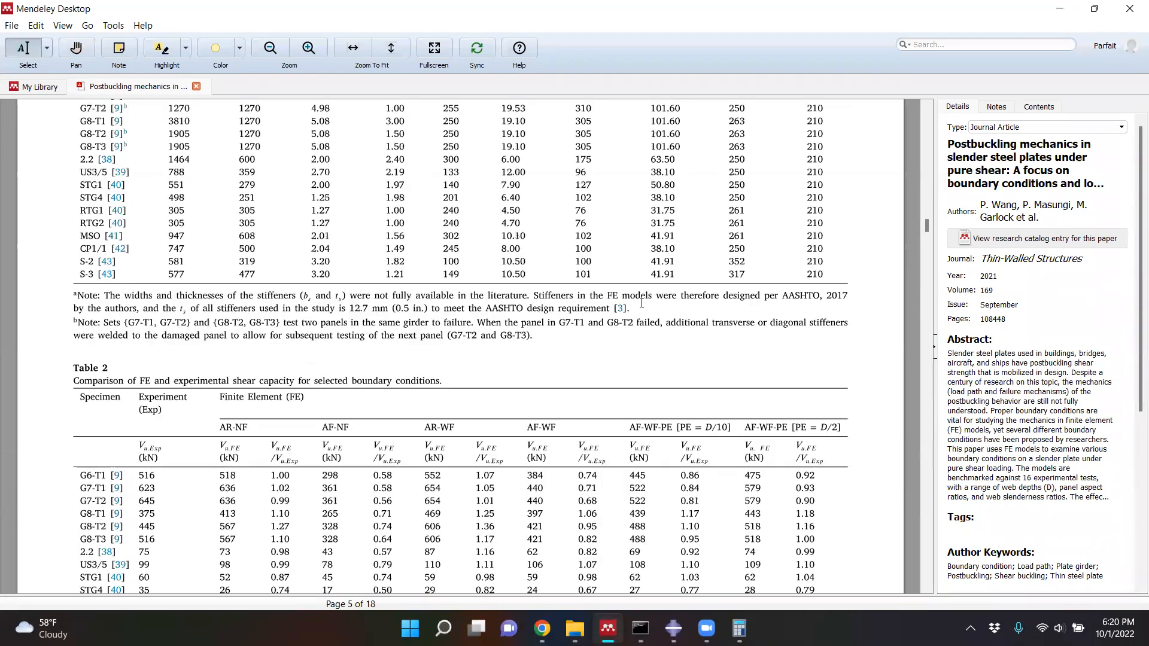
pyautogui.scroll(10, 641, 304)
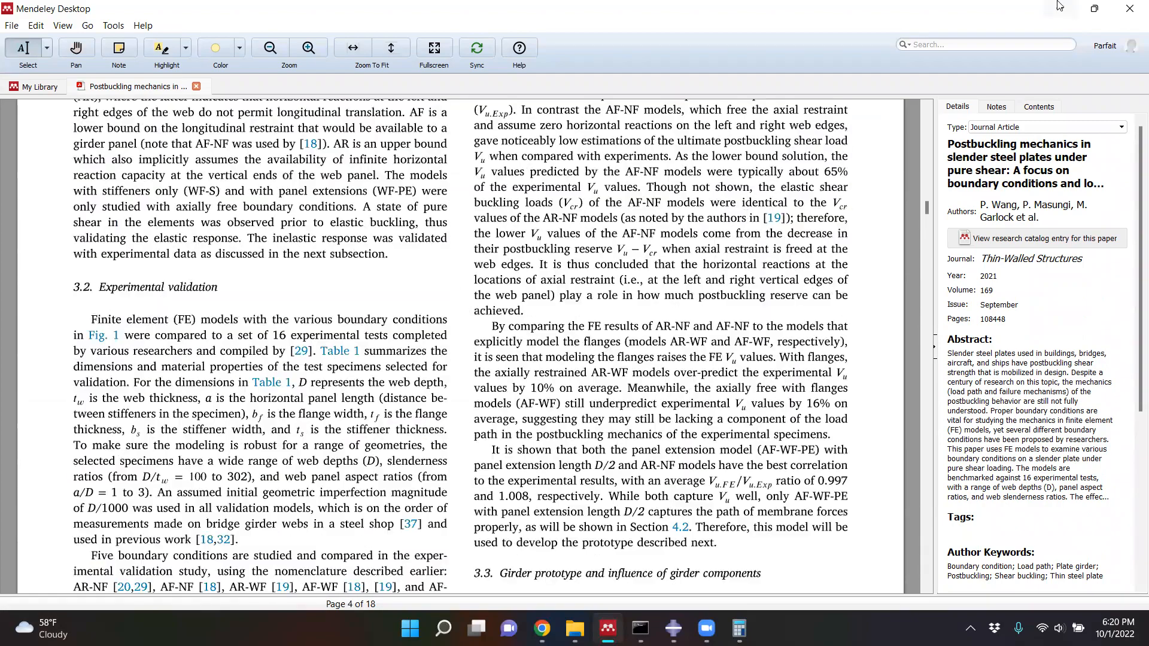
pyautogui.click(1060, 8)
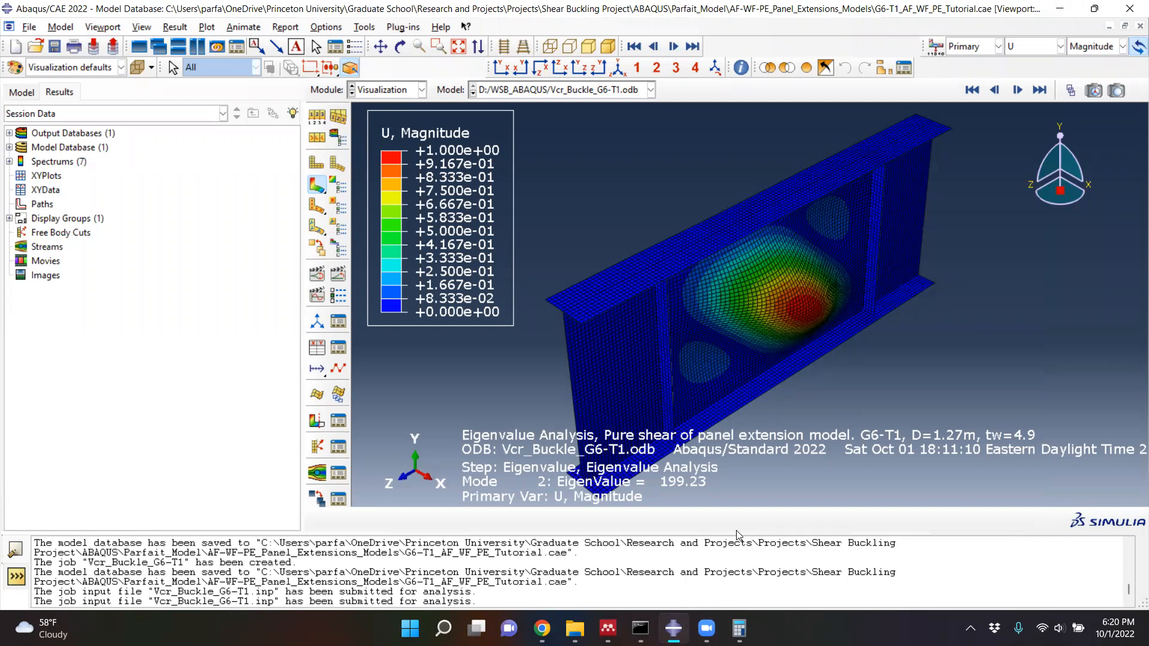
# - Step through the contour plots of the remaining buckling mode shapes from mode 3 to mode 9
pyautogui.click(1017, 89)
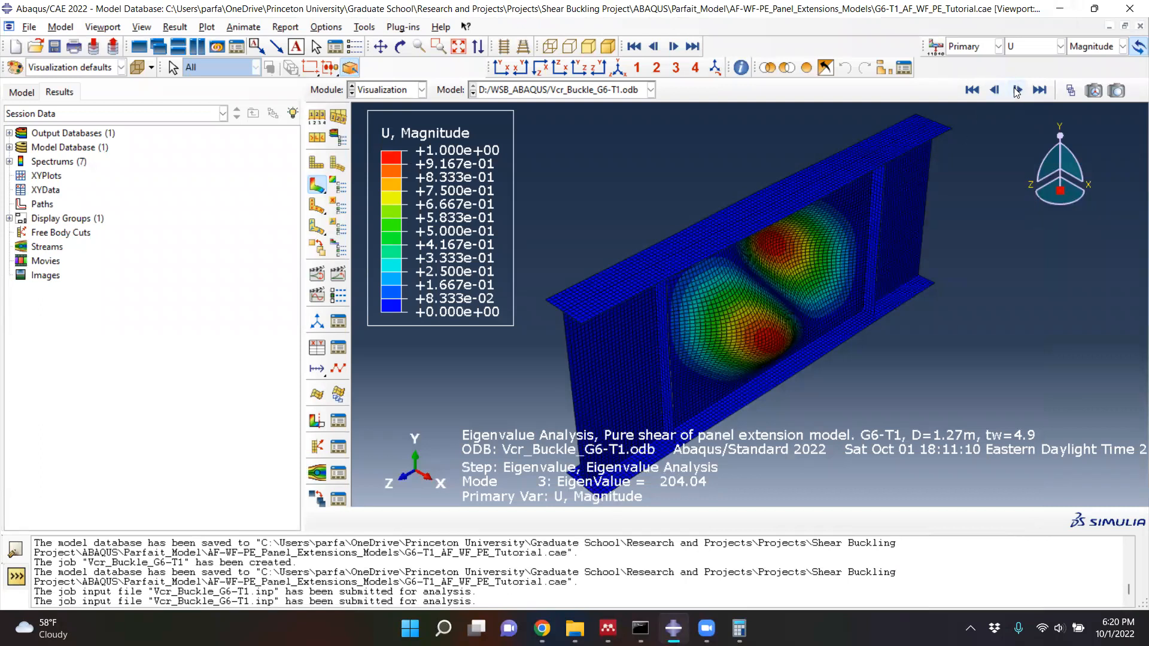
pyautogui.click(1017, 90)
pyautogui.click(1017, 90)
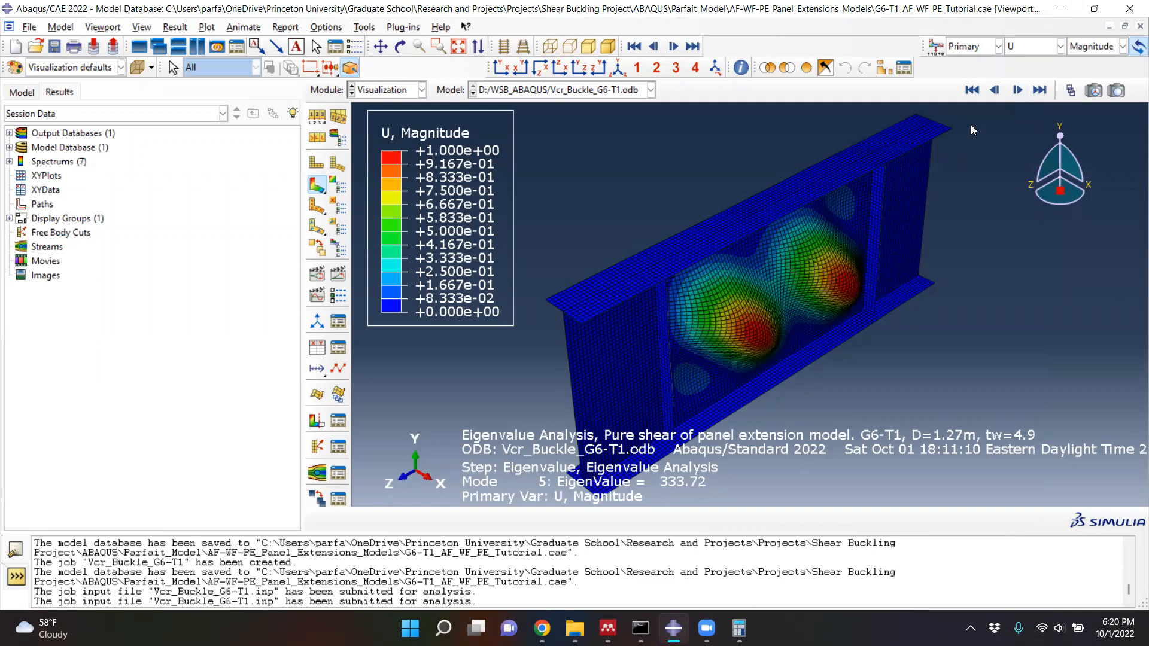
pyautogui.click(1016, 90)
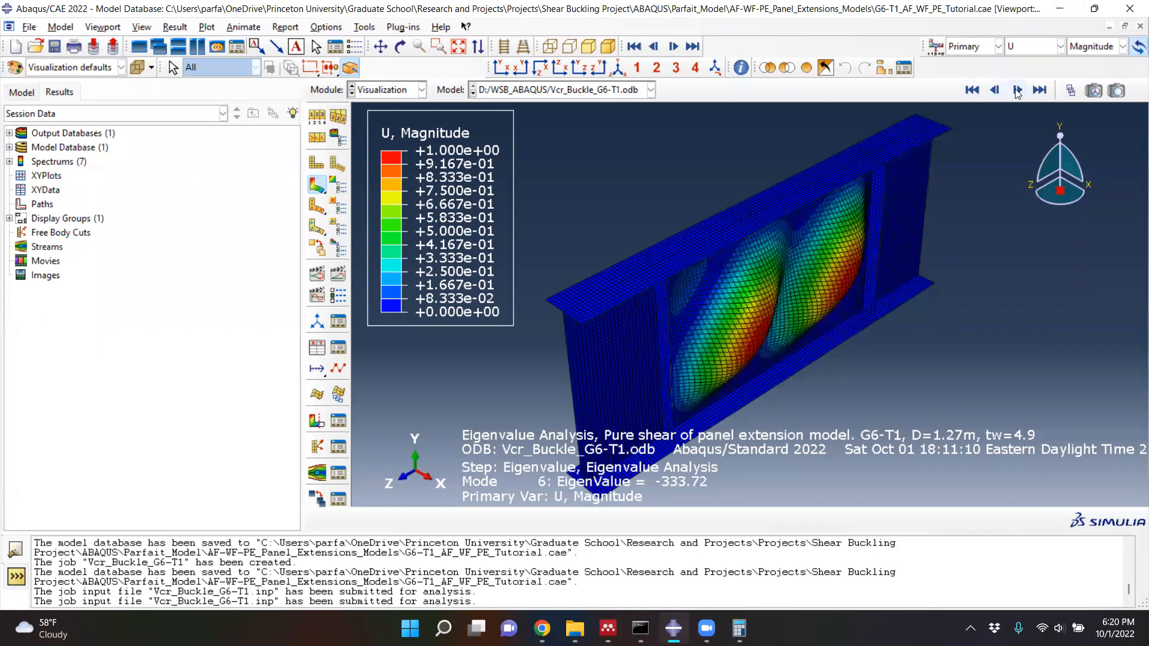
pyautogui.click(1016, 90)
pyautogui.click(1017, 90)
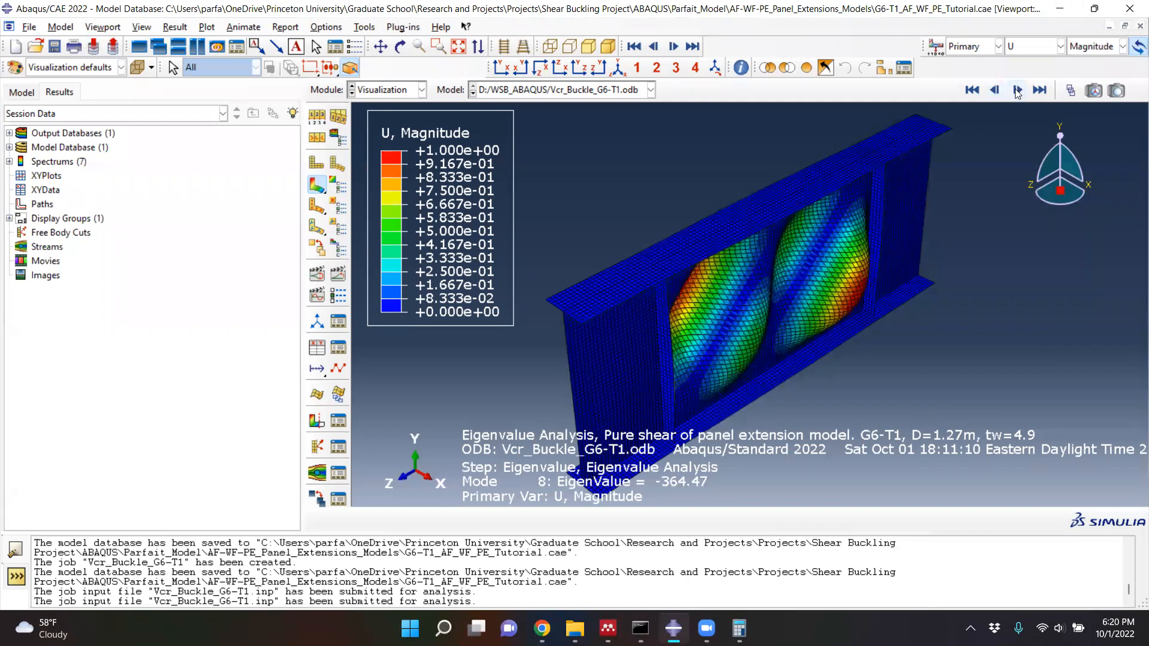
pyautogui.click(1016, 90)
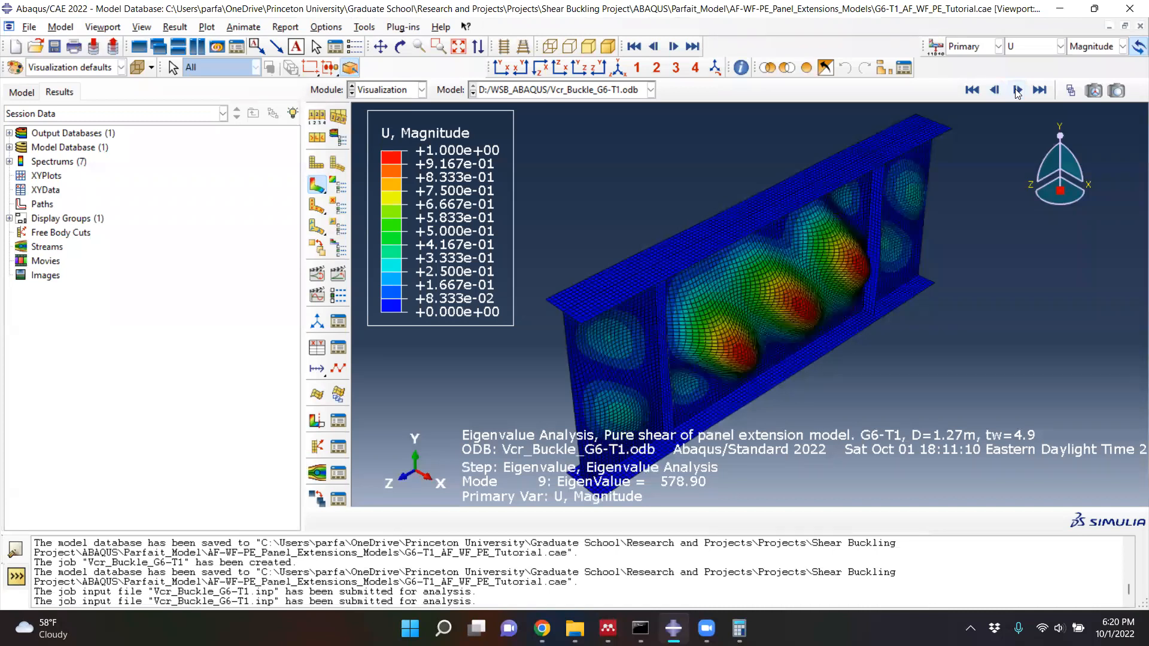